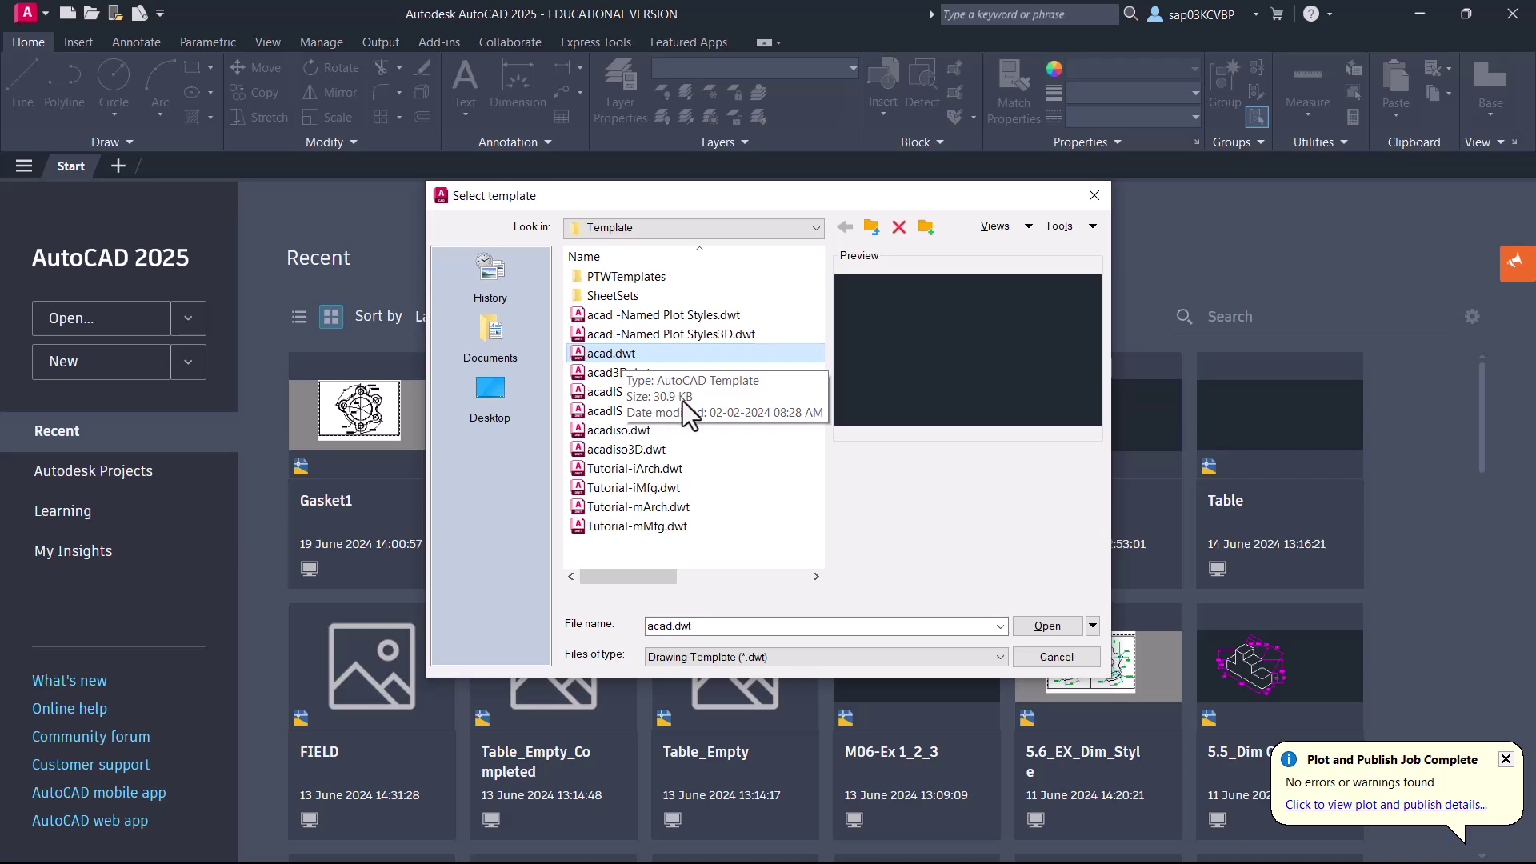
# - Start a new drawing from the acad.dwt template and set its length precision to 0.000 in the drawing units
pyautogui.click(1039, 625)
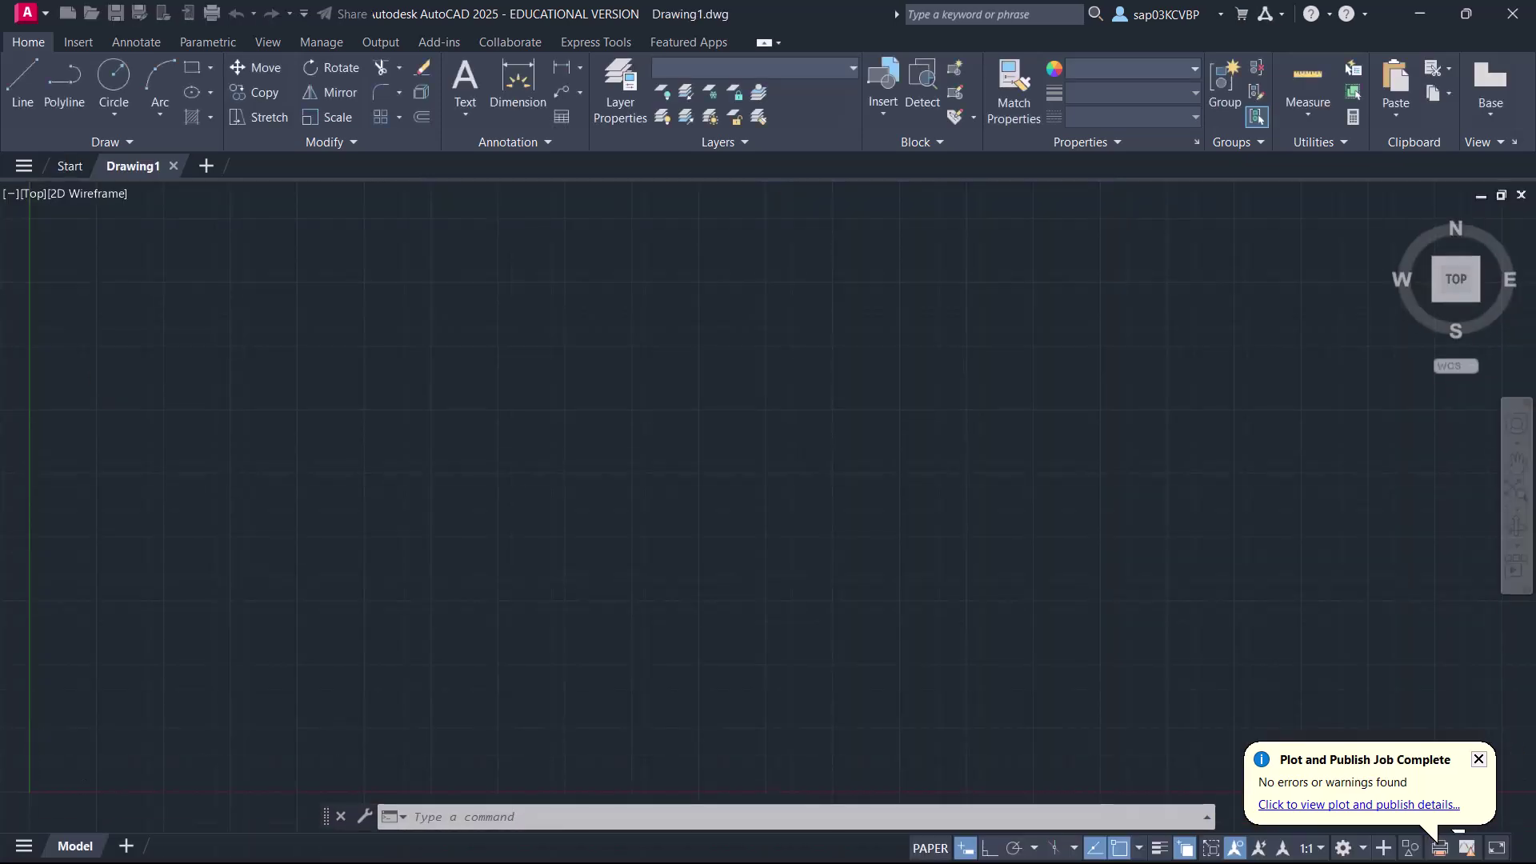
pyautogui.write('UNI')
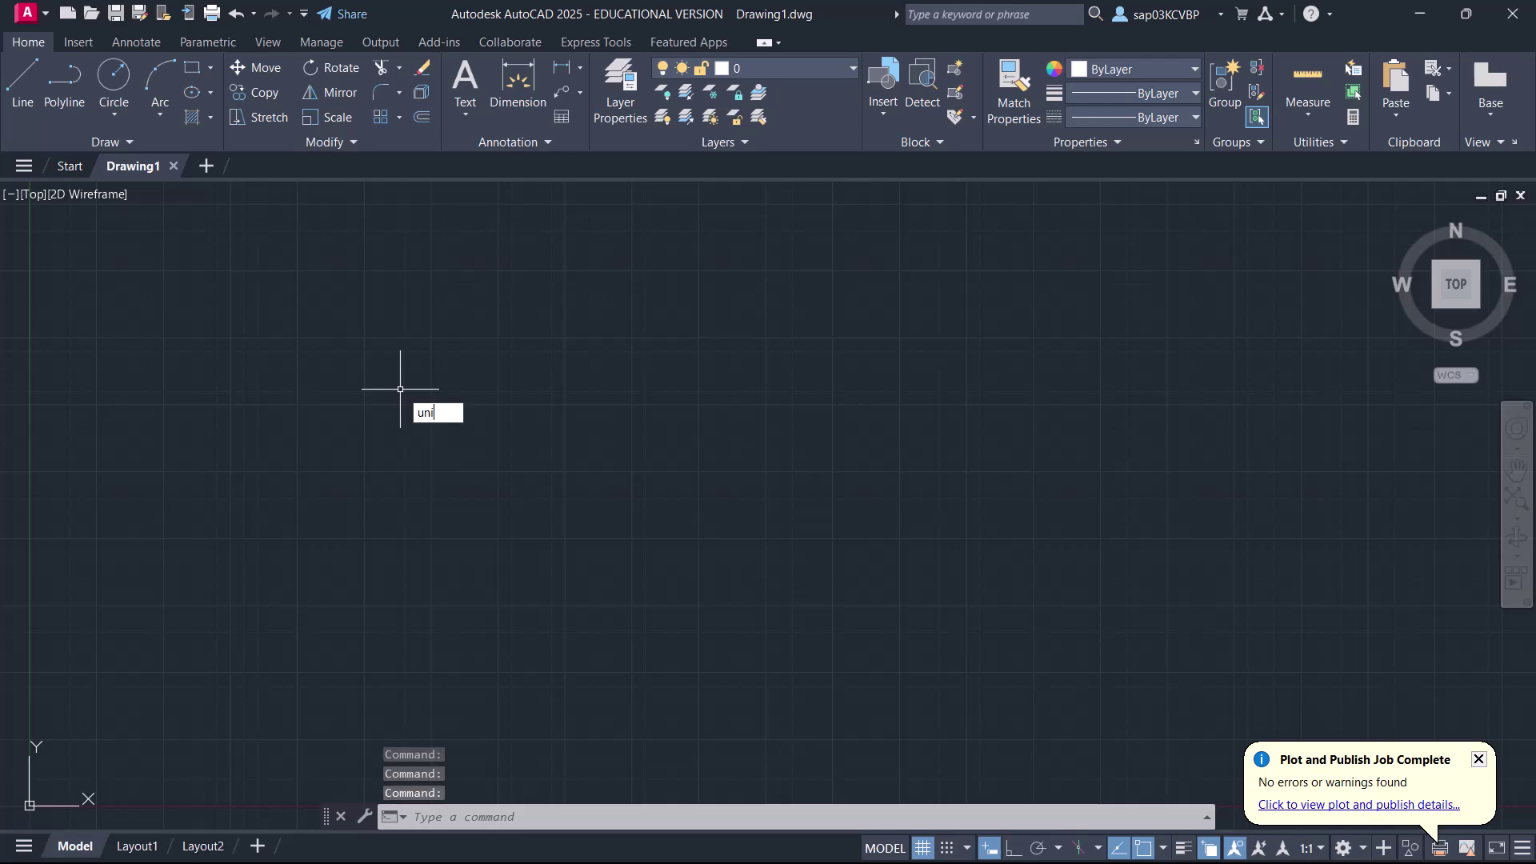
pyautogui.write('T')
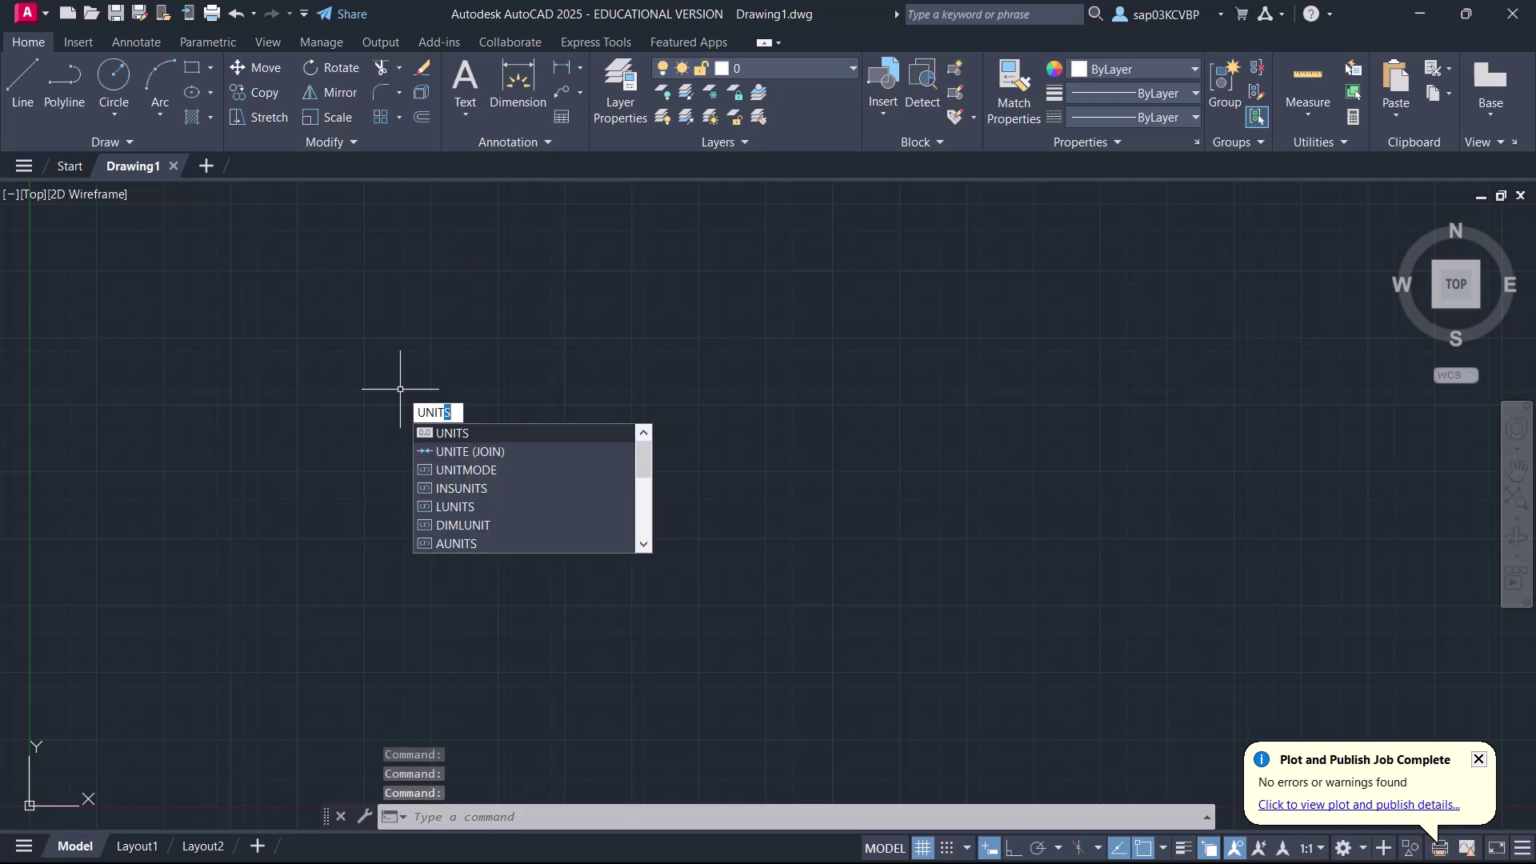
pyautogui.write('S')
pyautogui.press('Return')
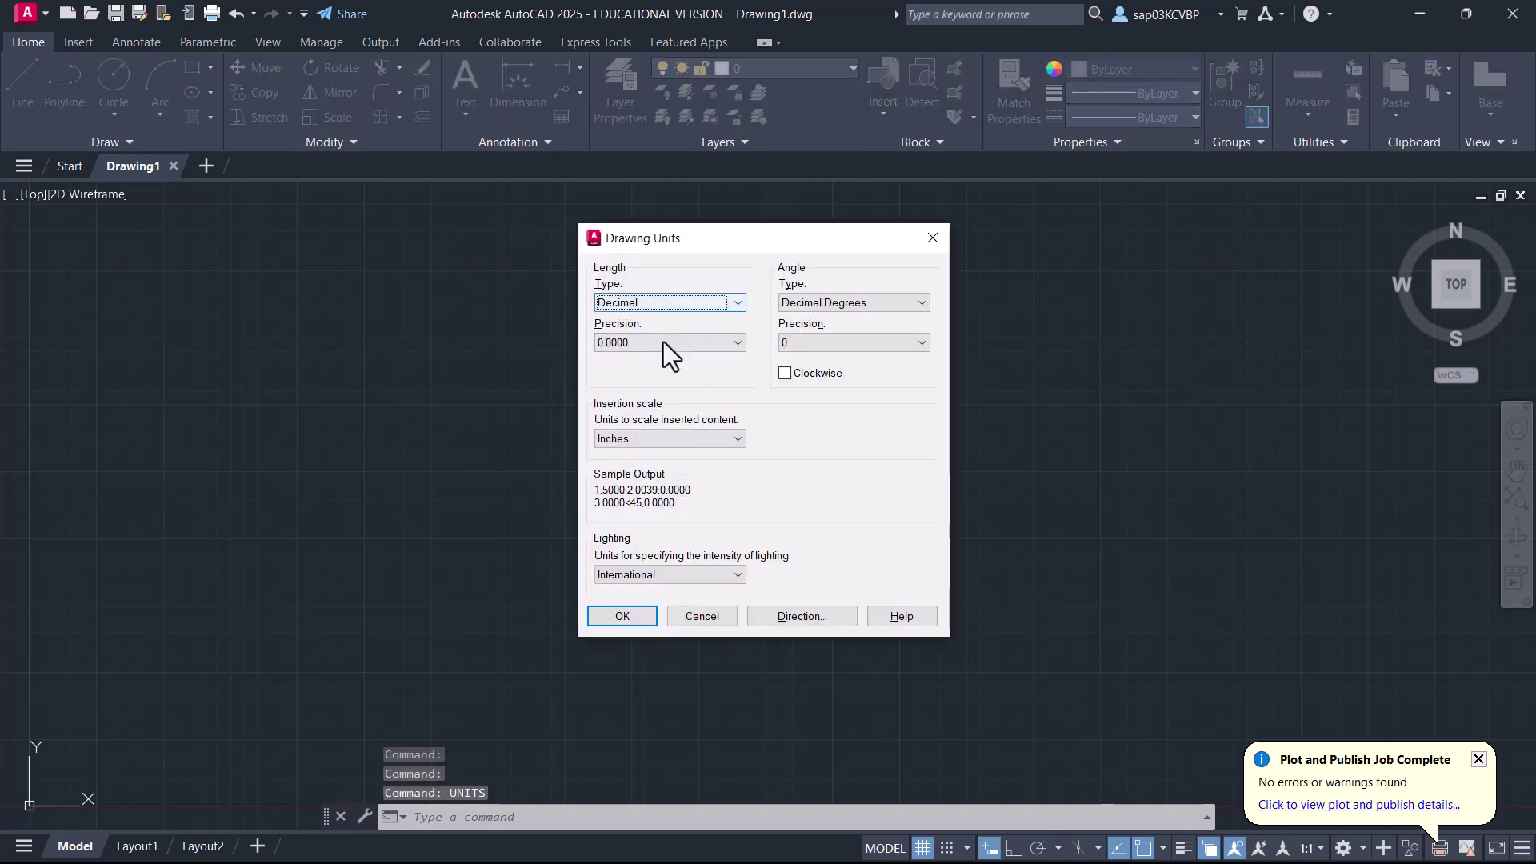
pyautogui.click(661, 343)
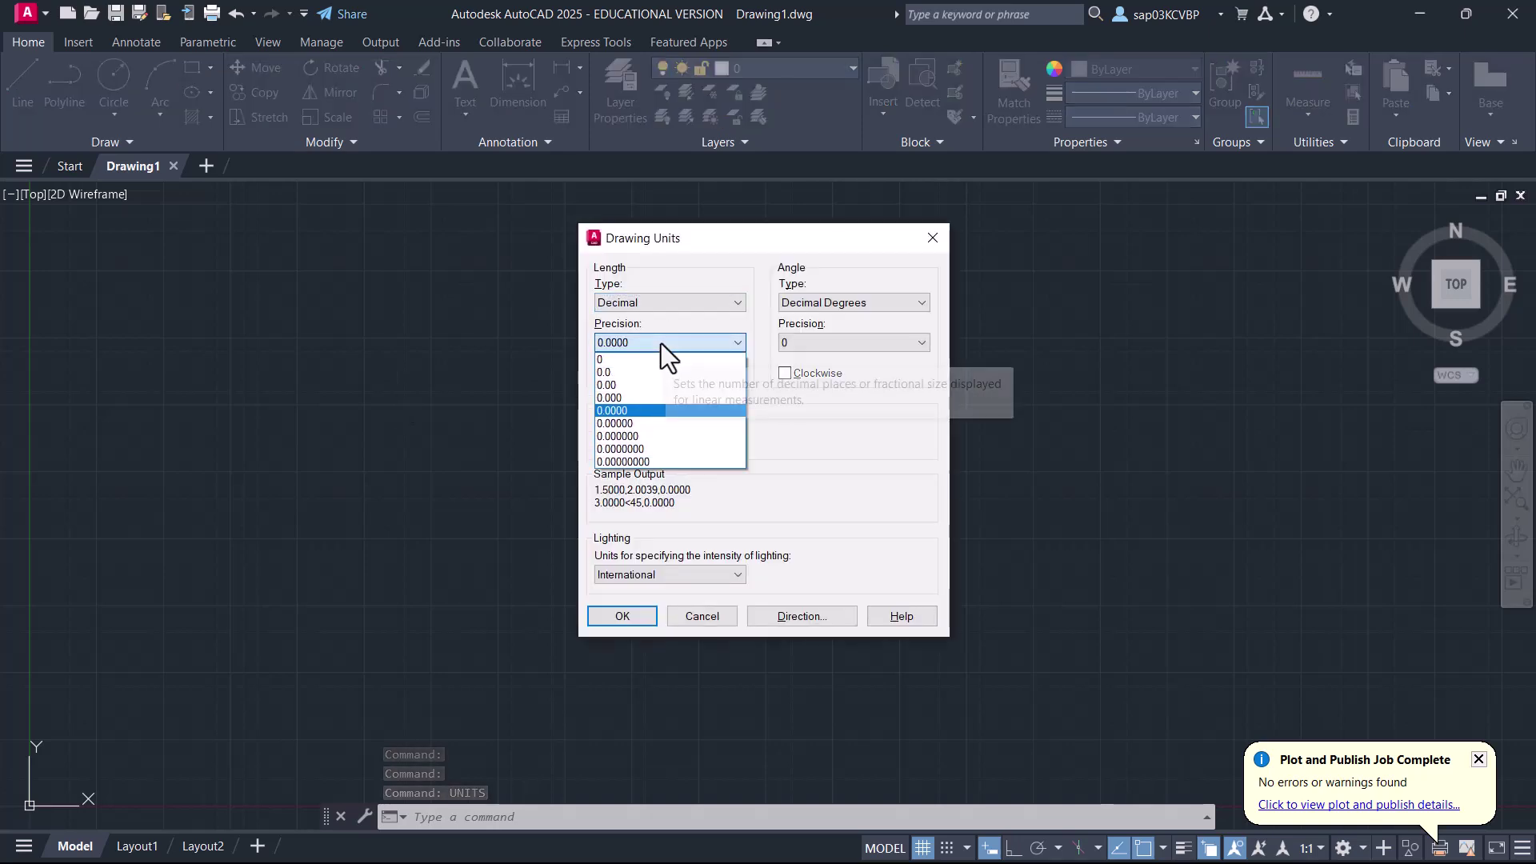
pyautogui.click(622, 400)
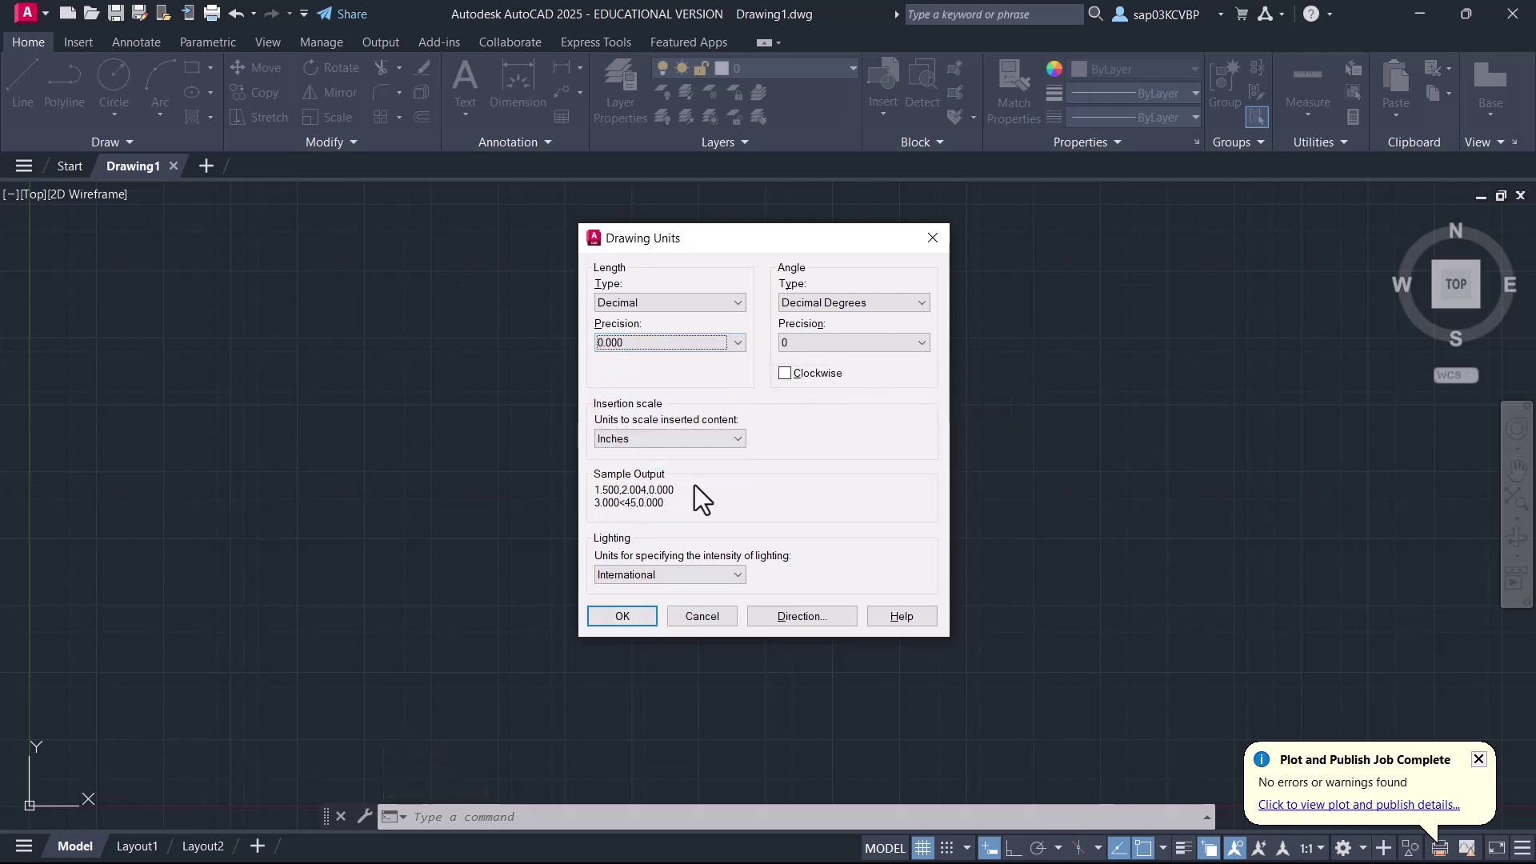
pyautogui.click(612, 622)
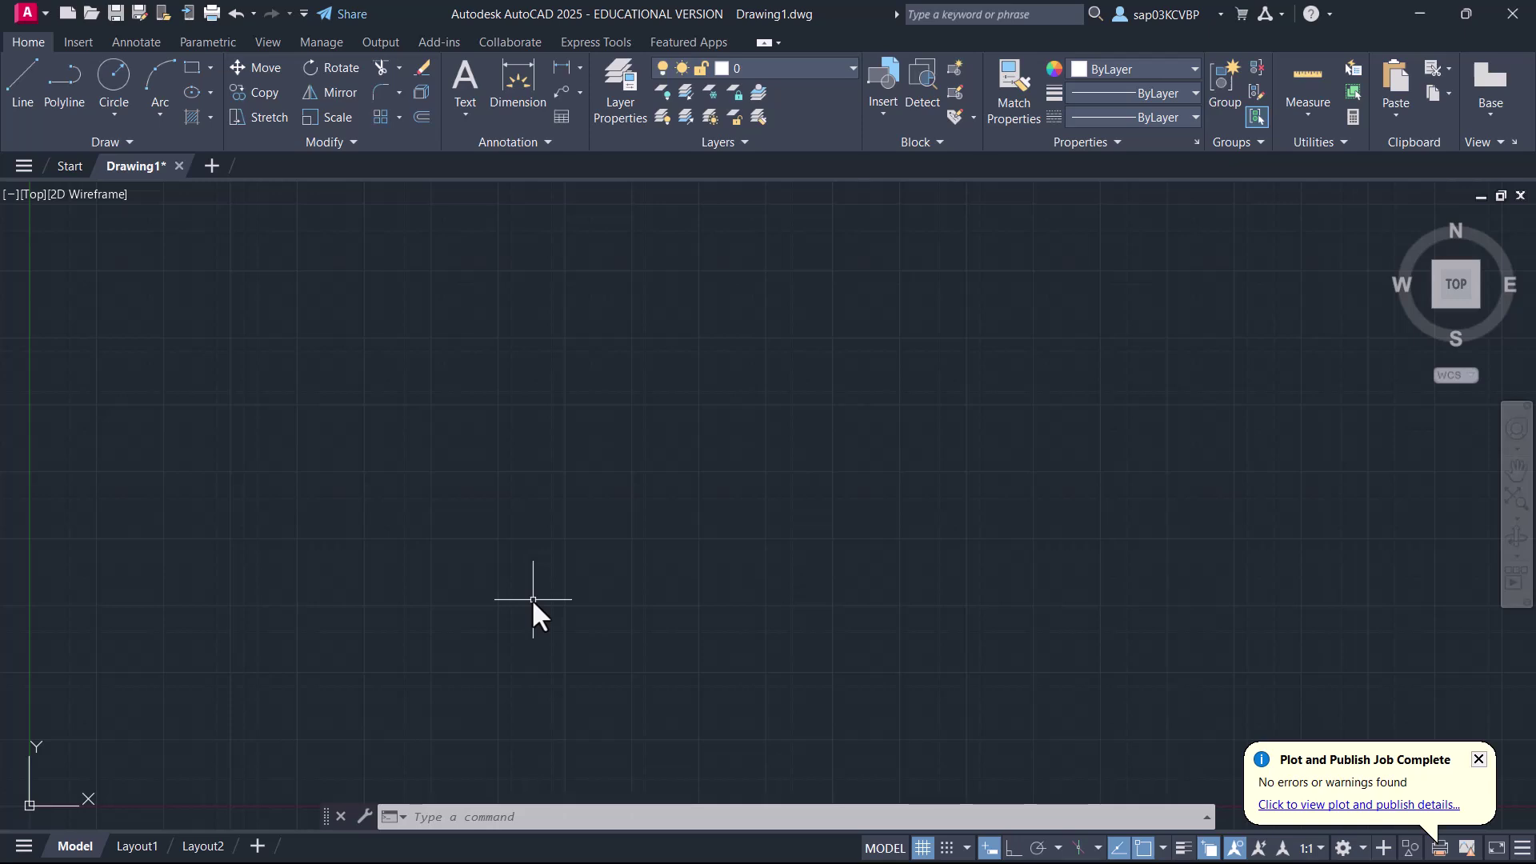
# - Turn off the grid and set the model space limits from 0,0 to 11,8.5
pyautogui.click(924, 849)
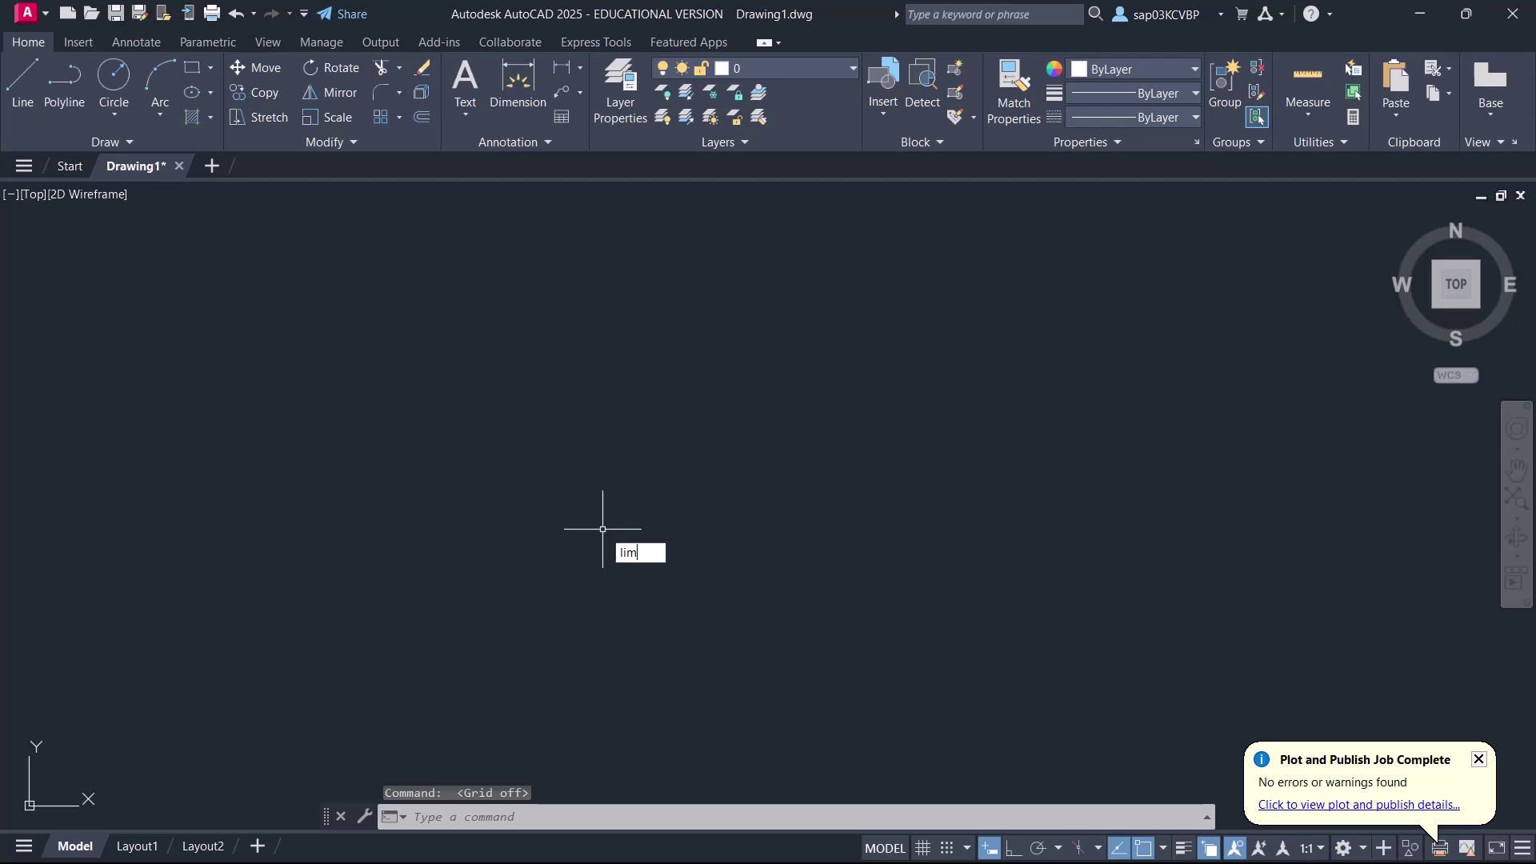
pyautogui.write('limits')
pyautogui.press('Return')
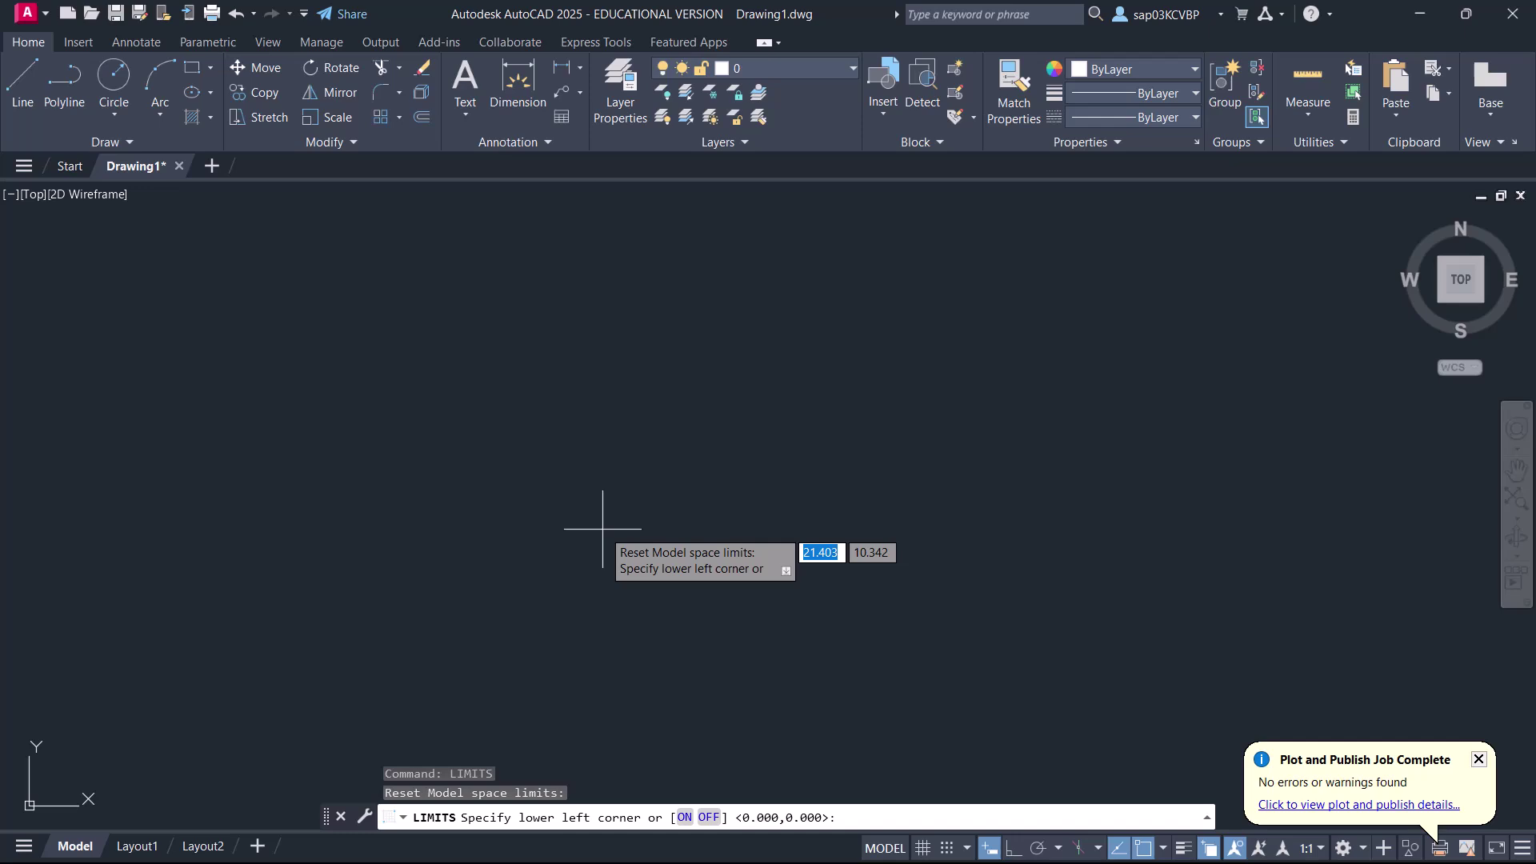
pyautogui.write('0,0')
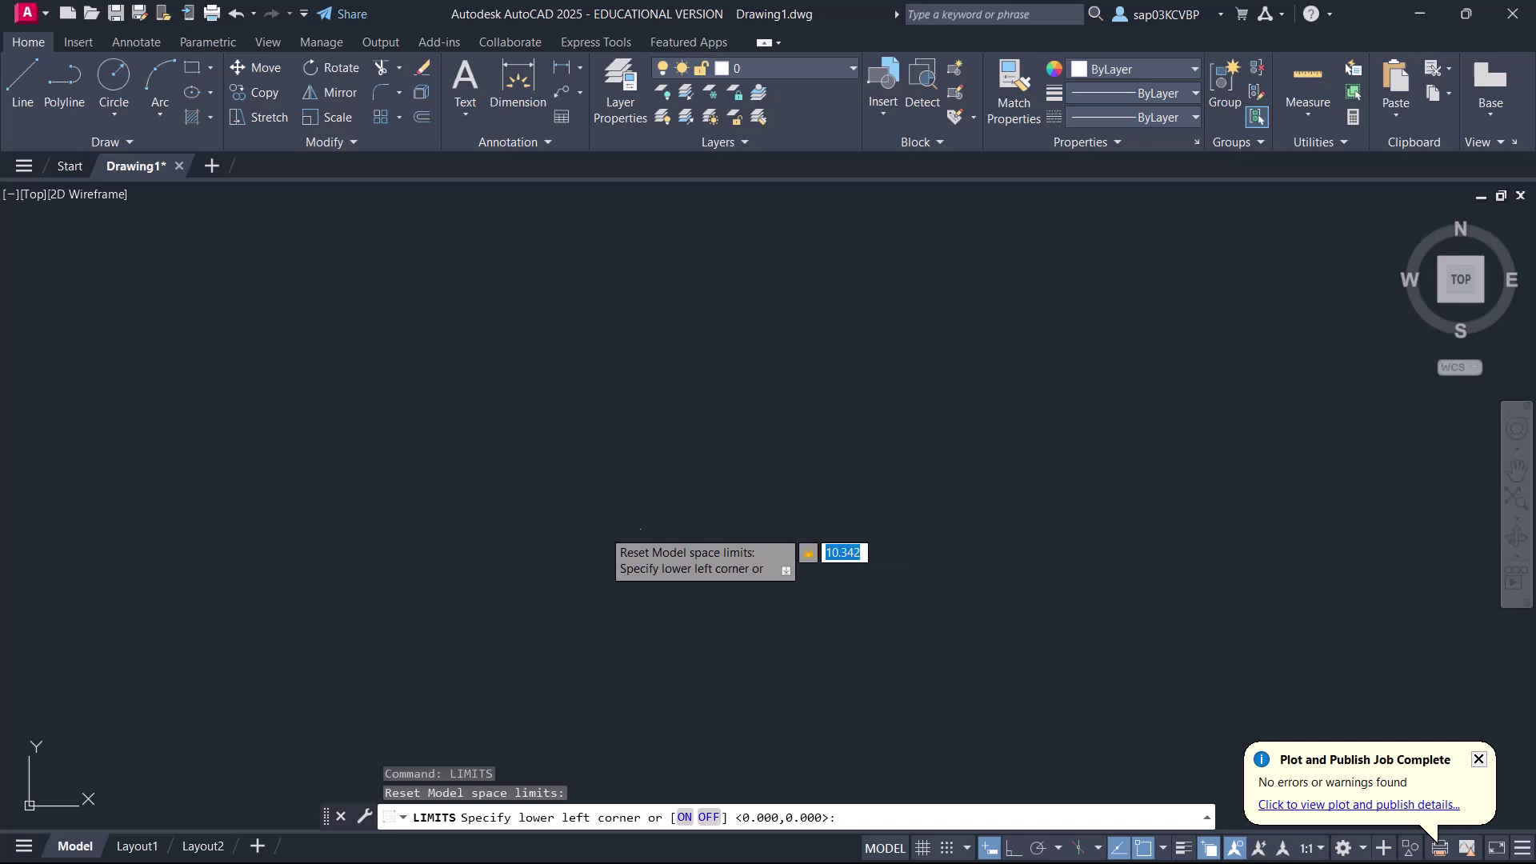
pyautogui.press('Return')
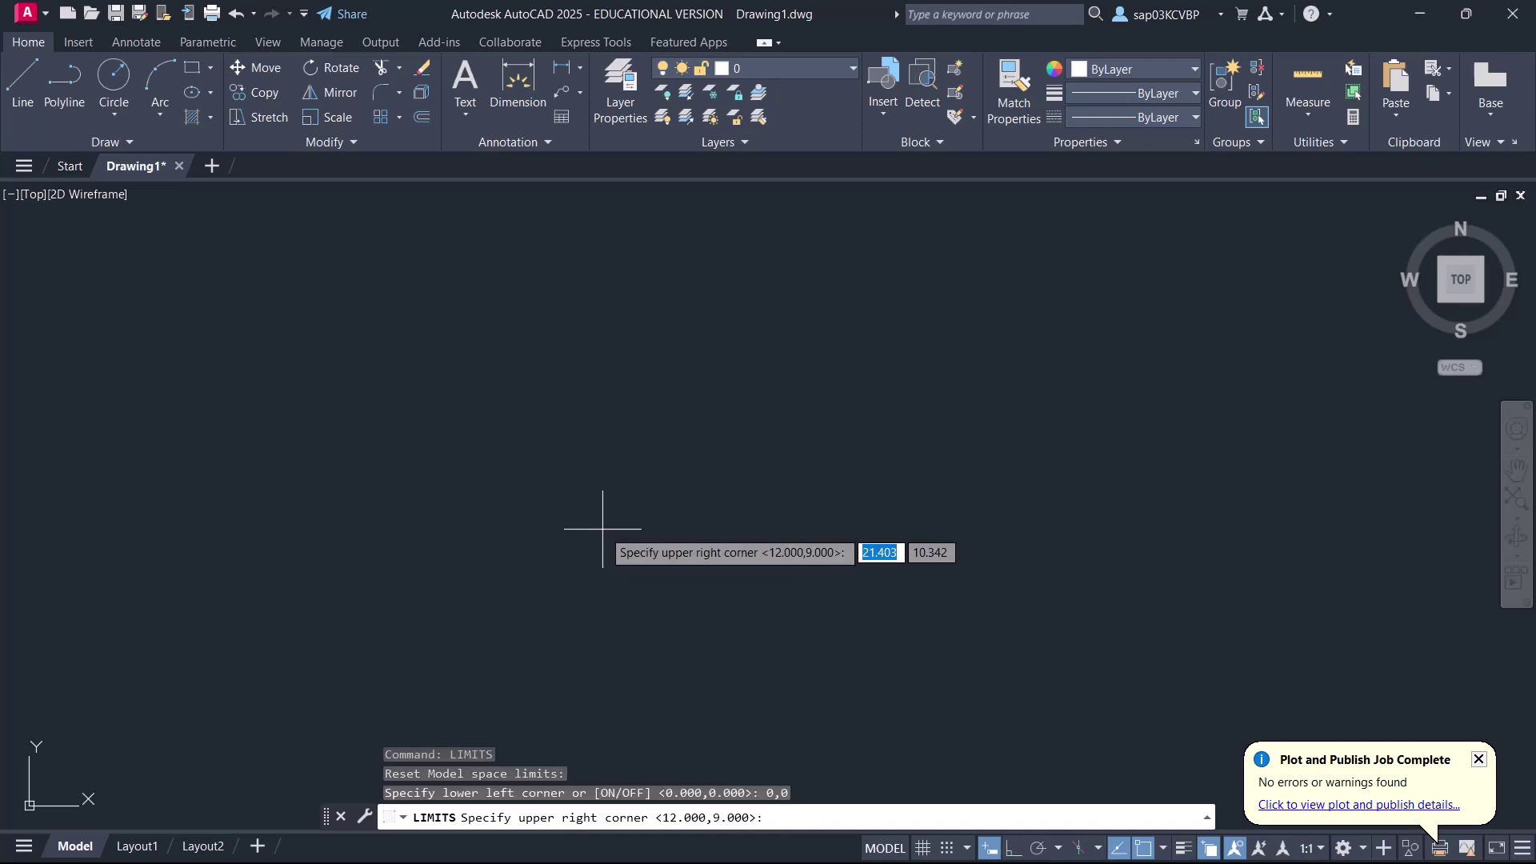
pyautogui.write('11')
pyautogui.press('Tab')
pyautogui.write('8.5')
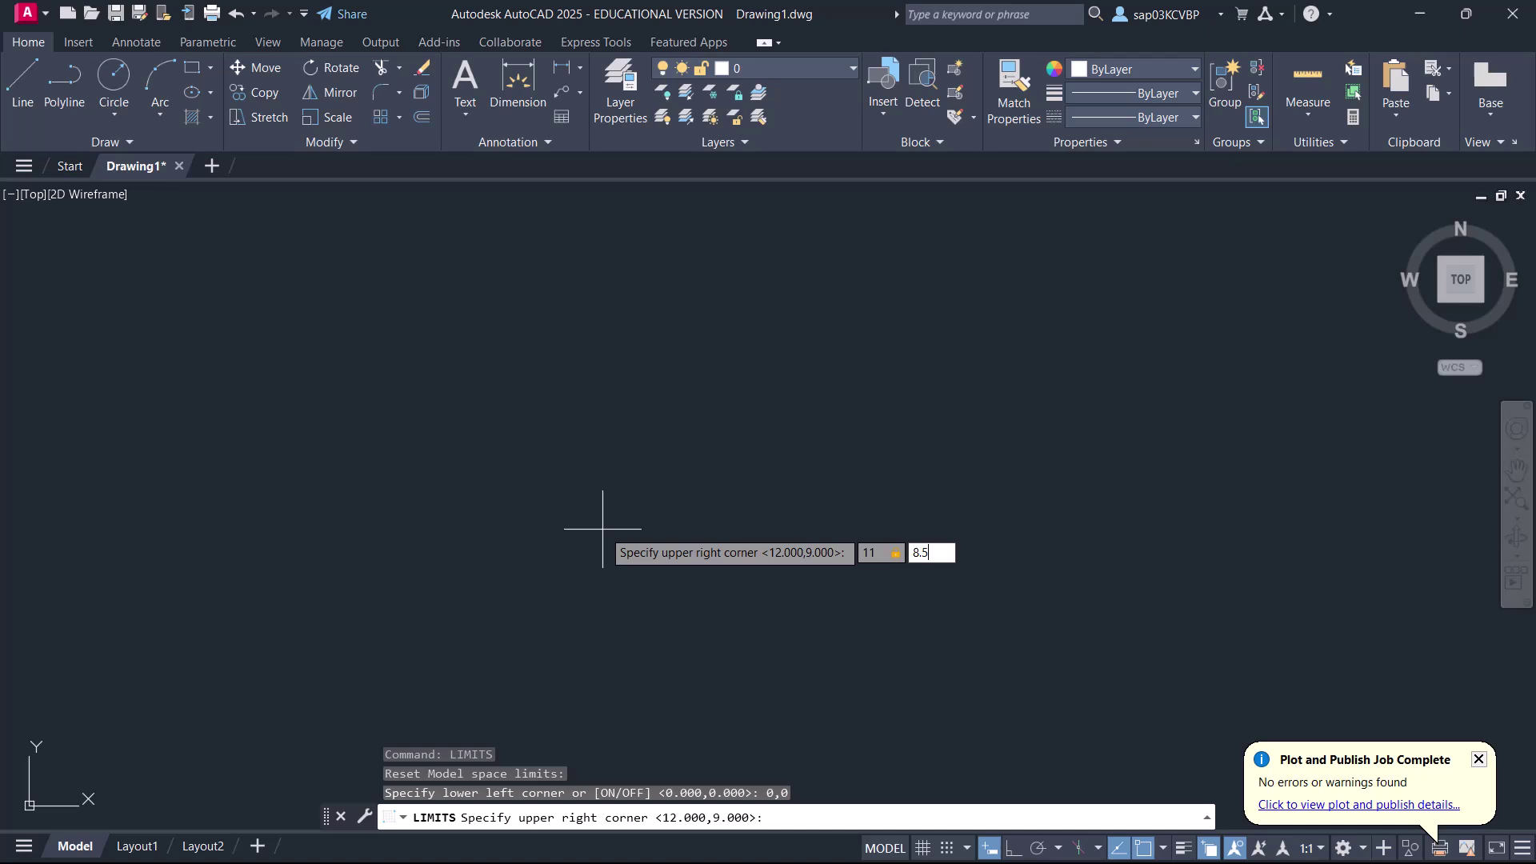
pyautogui.press('Return')
pyautogui.write('z')
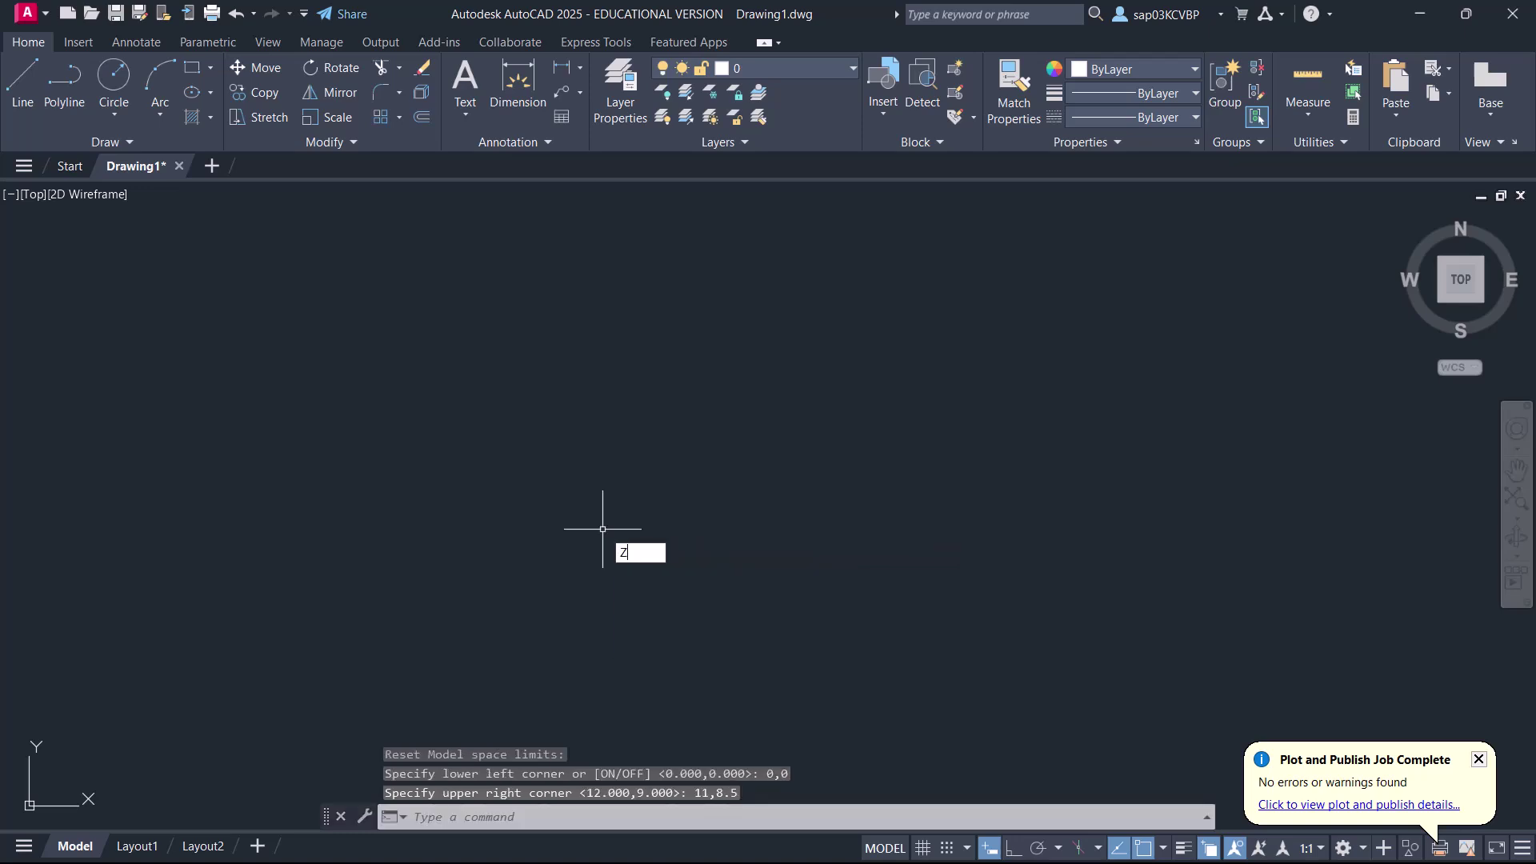
pyautogui.press('Return')
pyautogui.write('a')
pyautogui.press('Return')
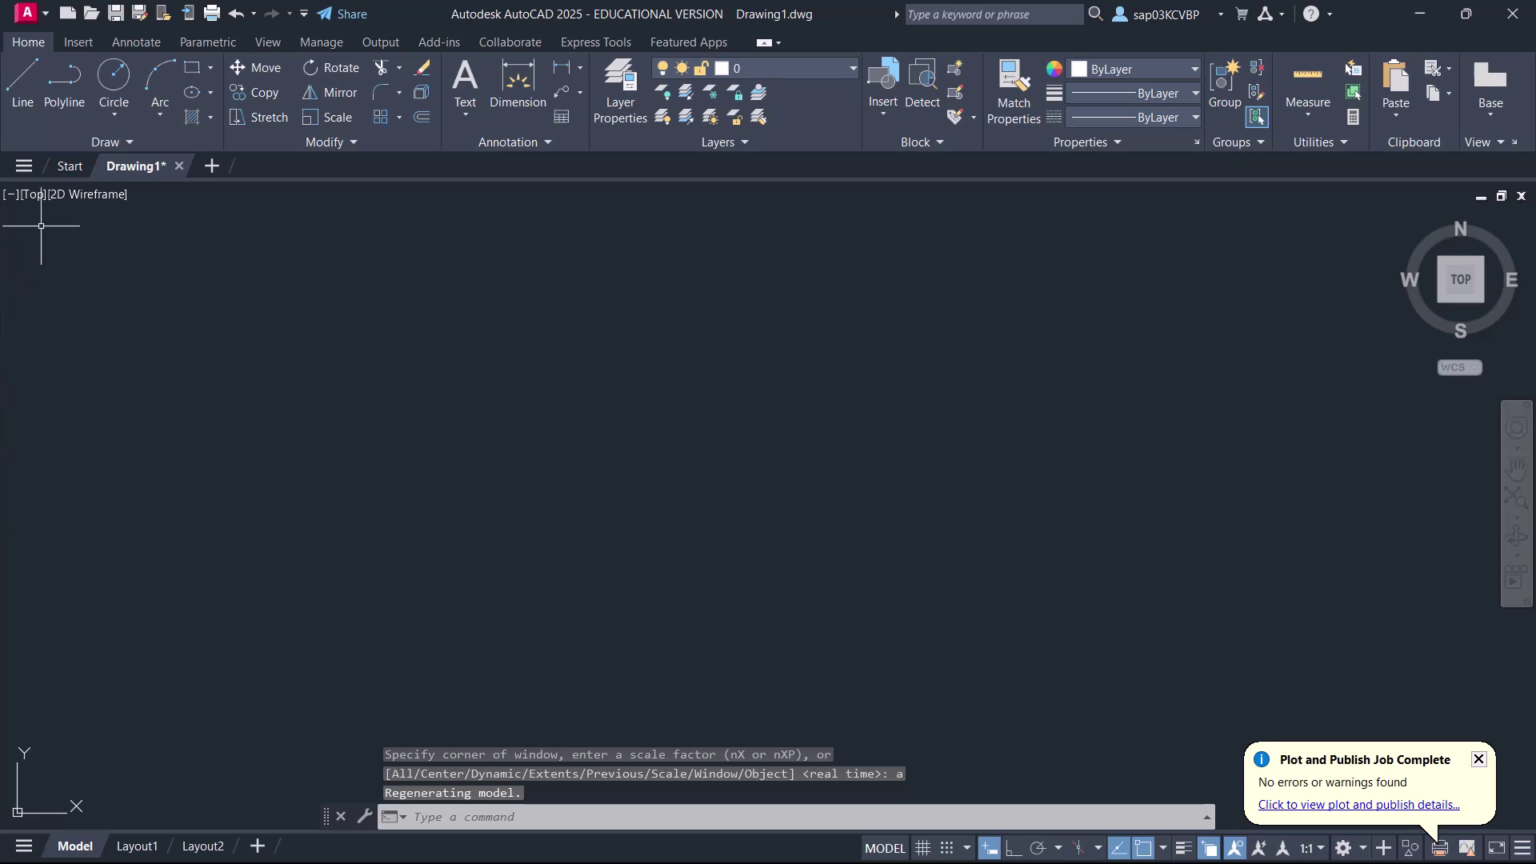
# - Dismiss the plot notification and save the drawing as EX-2 in the Module-8 Layouts, Viewport & Plotting folder
pyautogui.click(1479, 758)
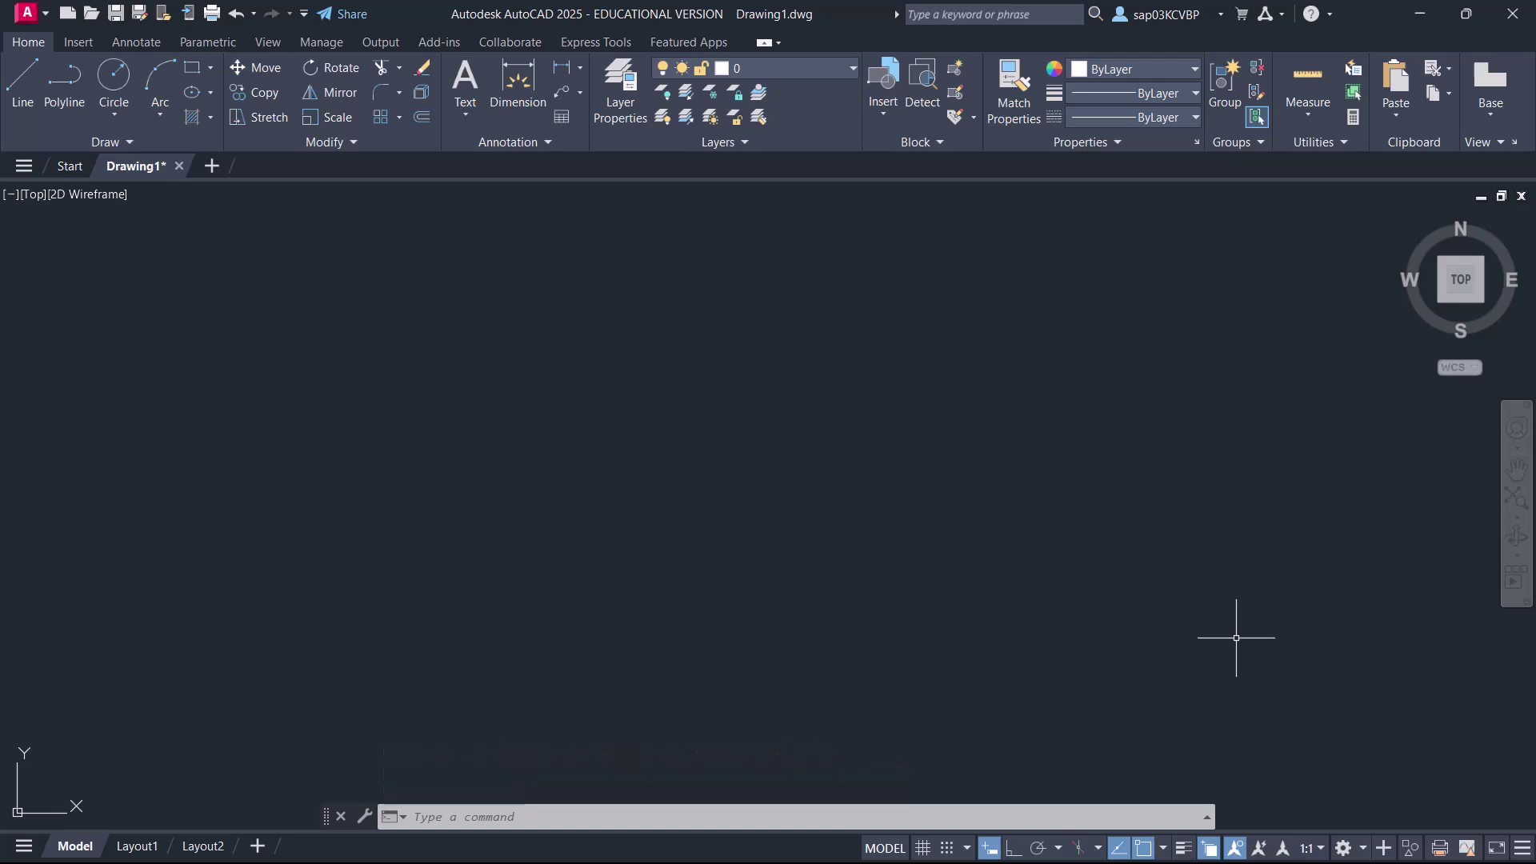
pyautogui.hotkey('ctrl', 's')
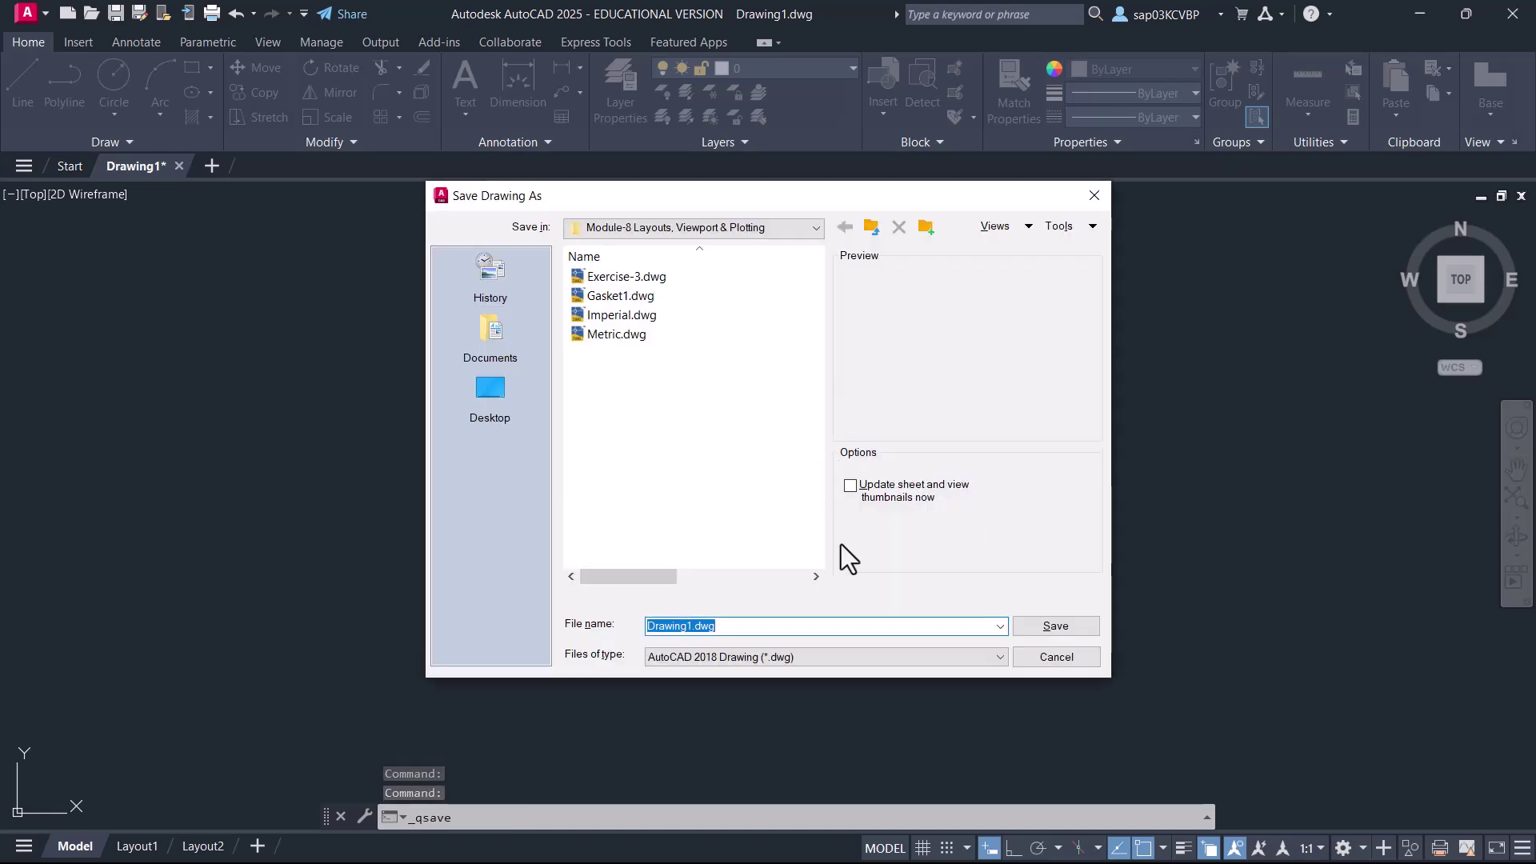
pyautogui.write('EX-2')
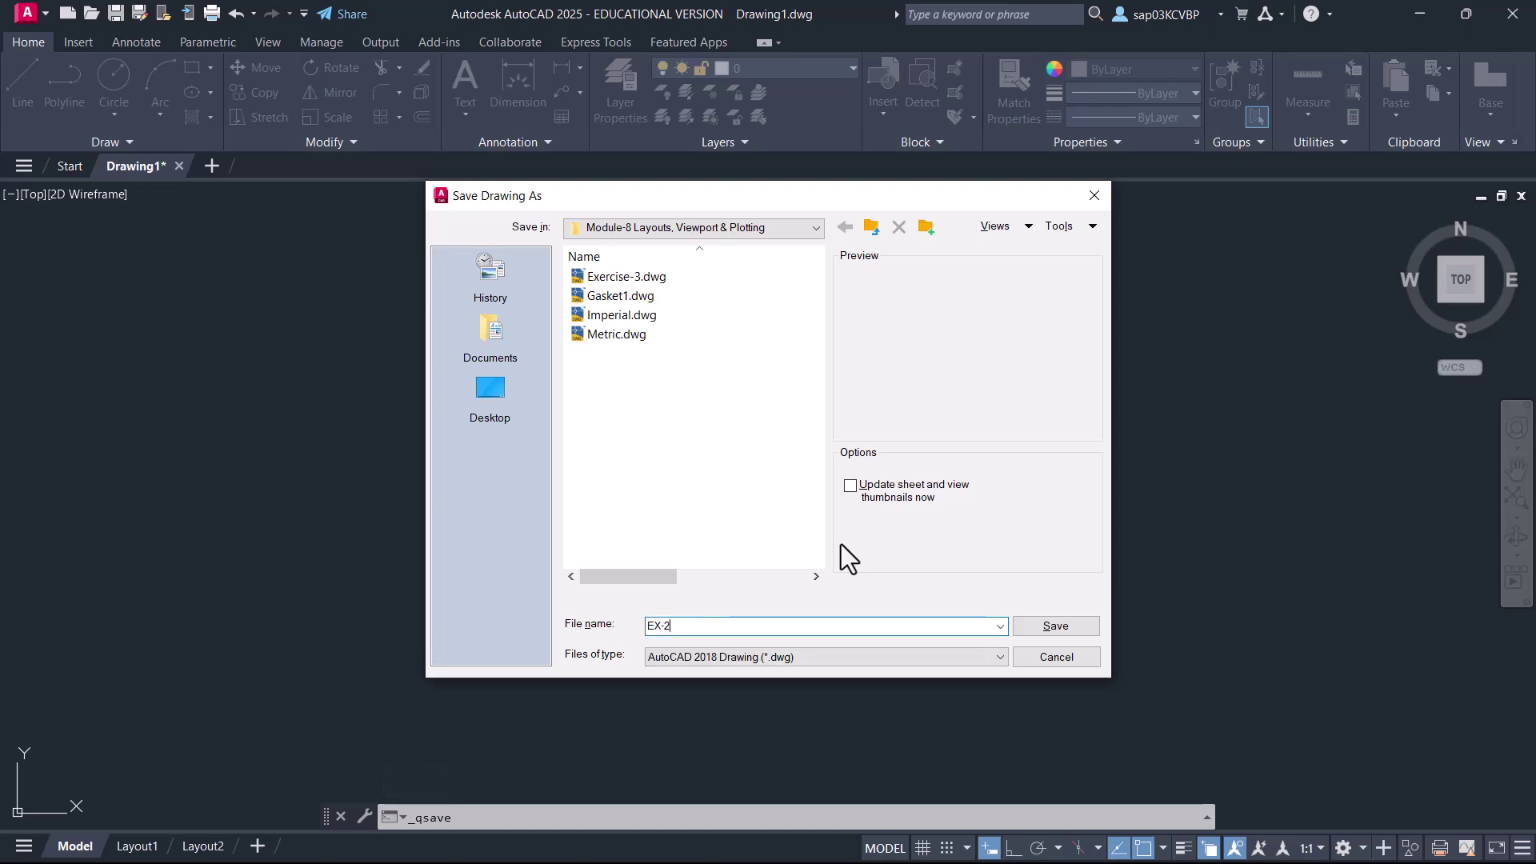
pyautogui.click(1072, 626)
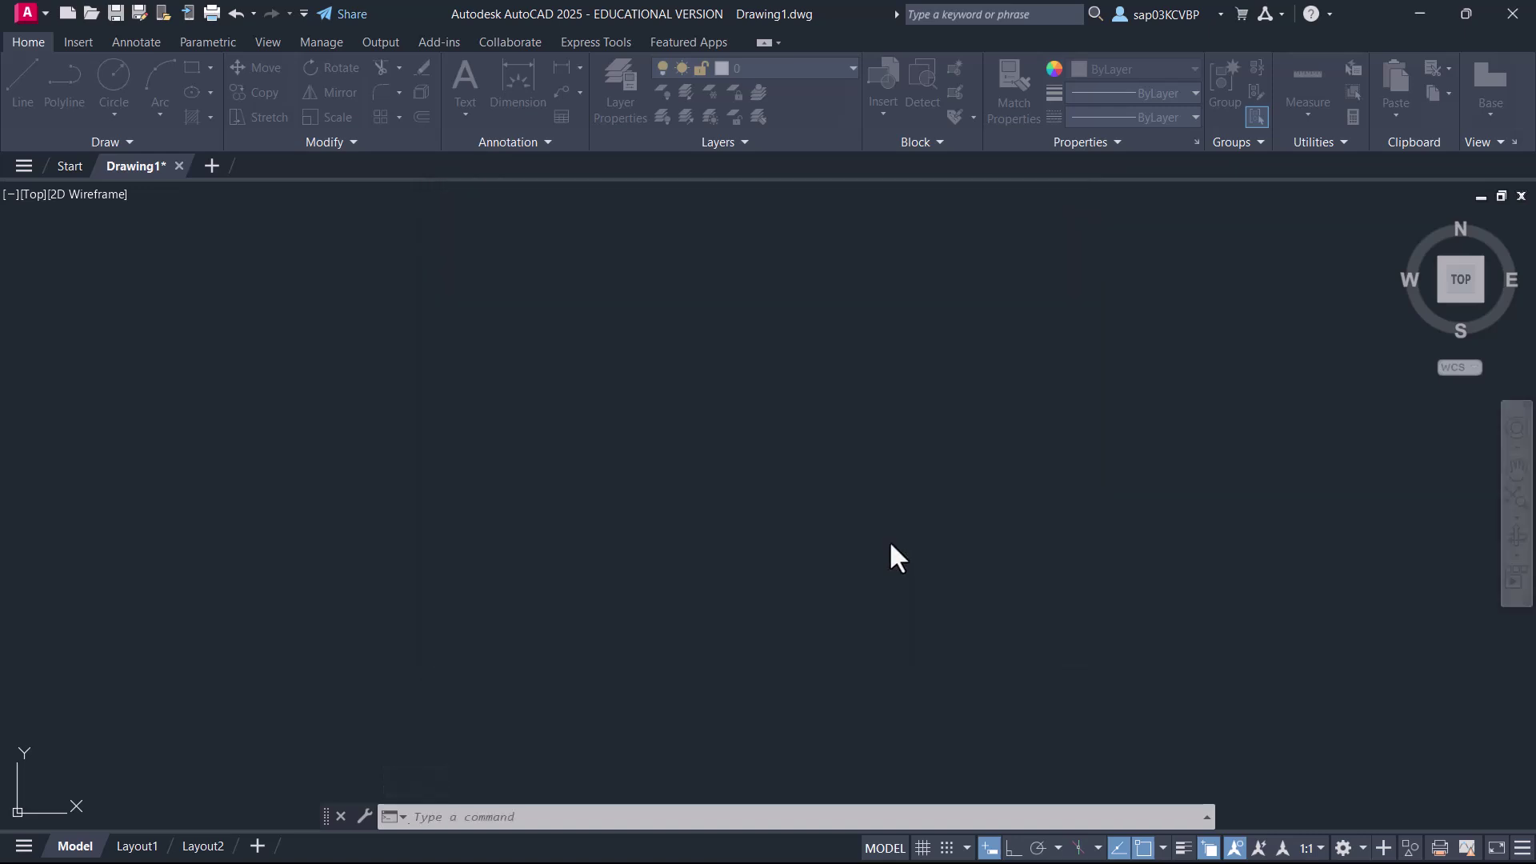
# - Open Imperial.dwg from the same folder and review its list of layers
pyautogui.click(92, 14)
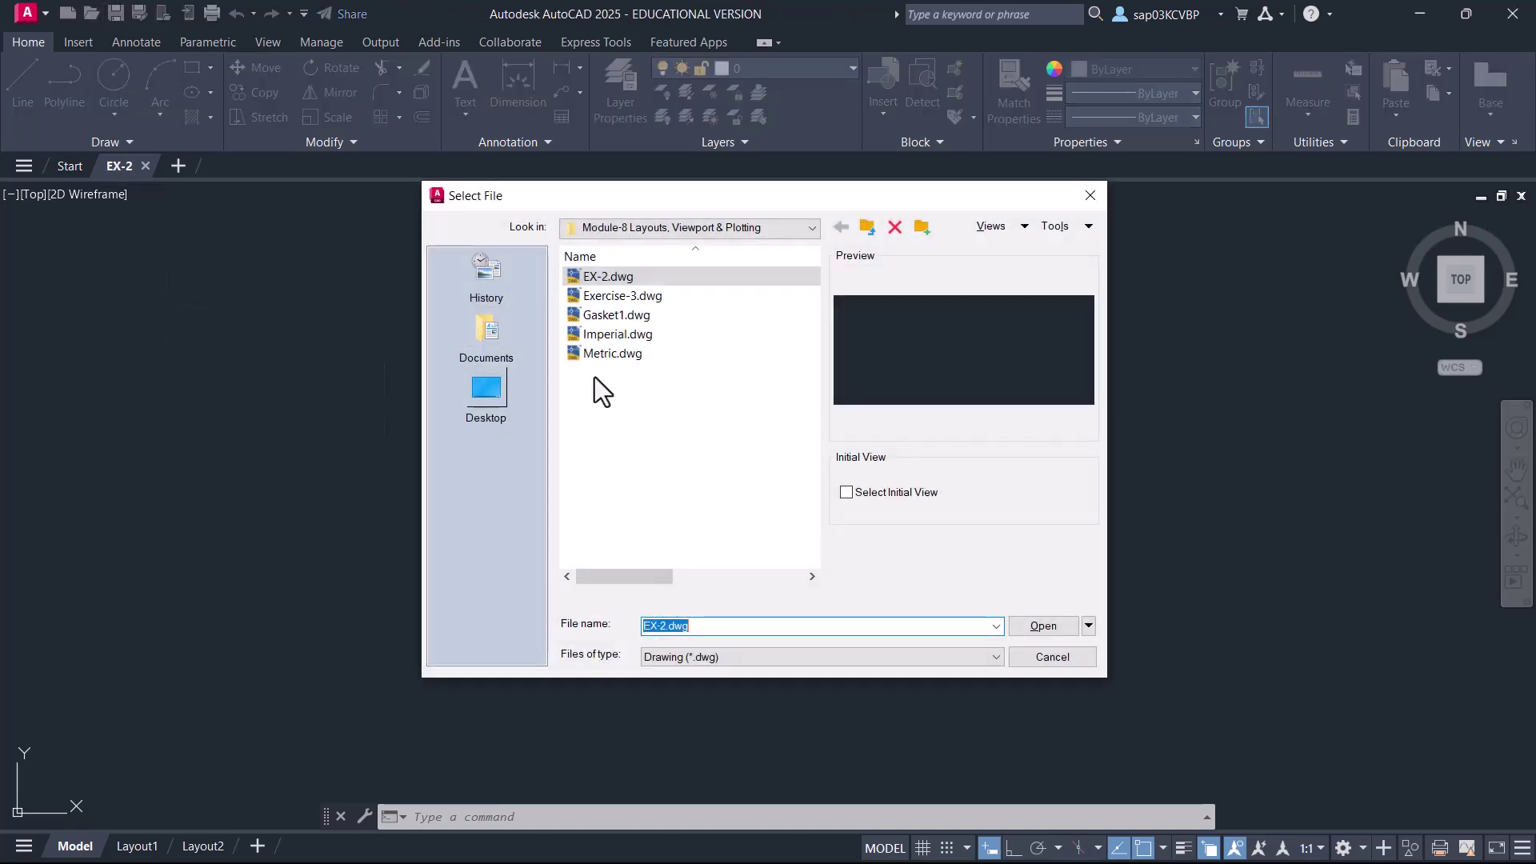
pyautogui.click(638, 334)
pyautogui.click(1022, 622)
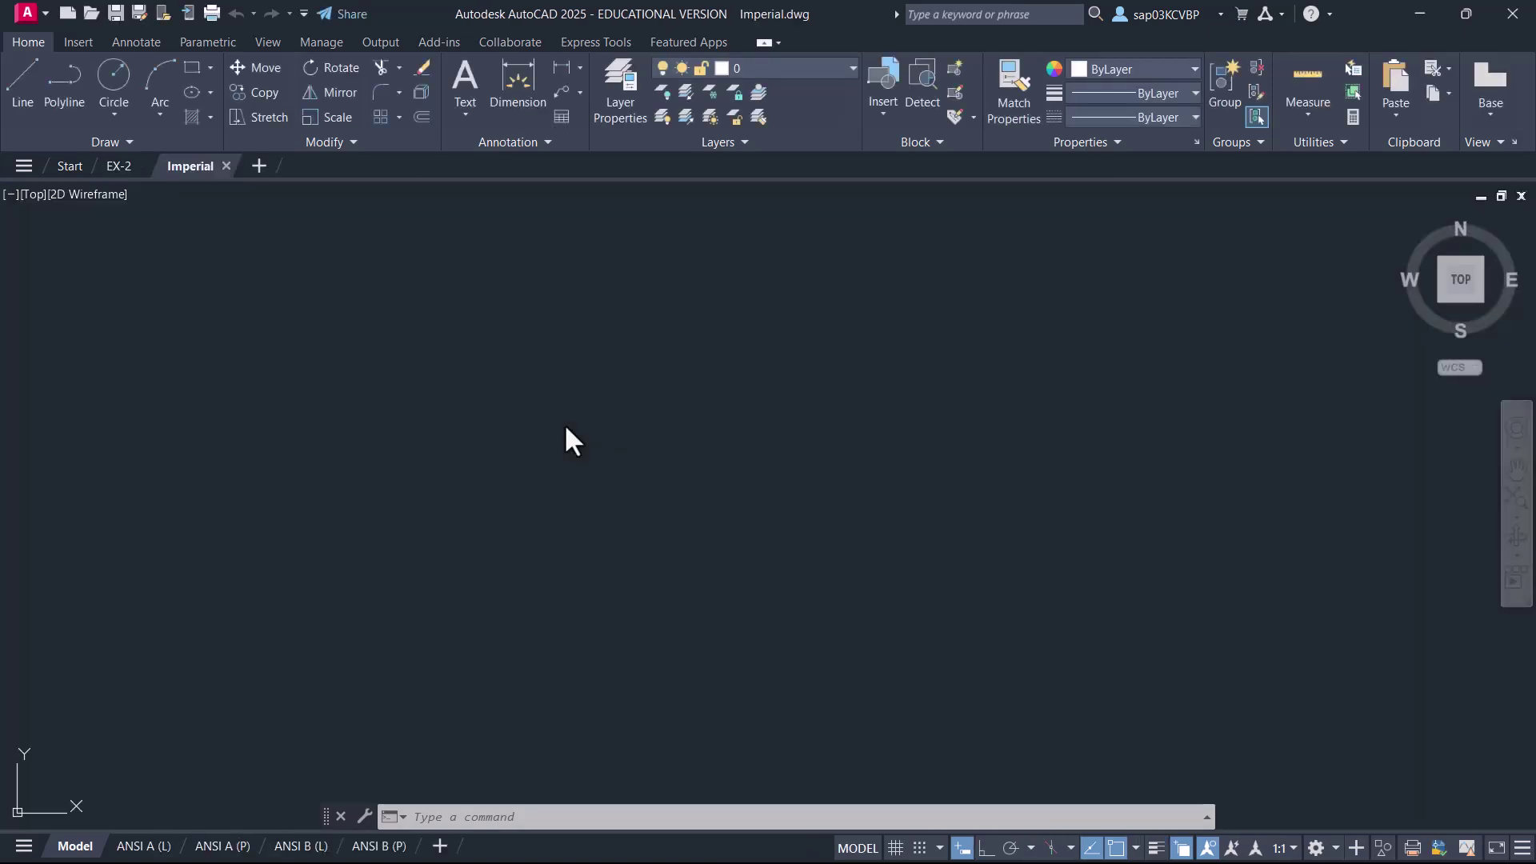
pyautogui.click(818, 68)
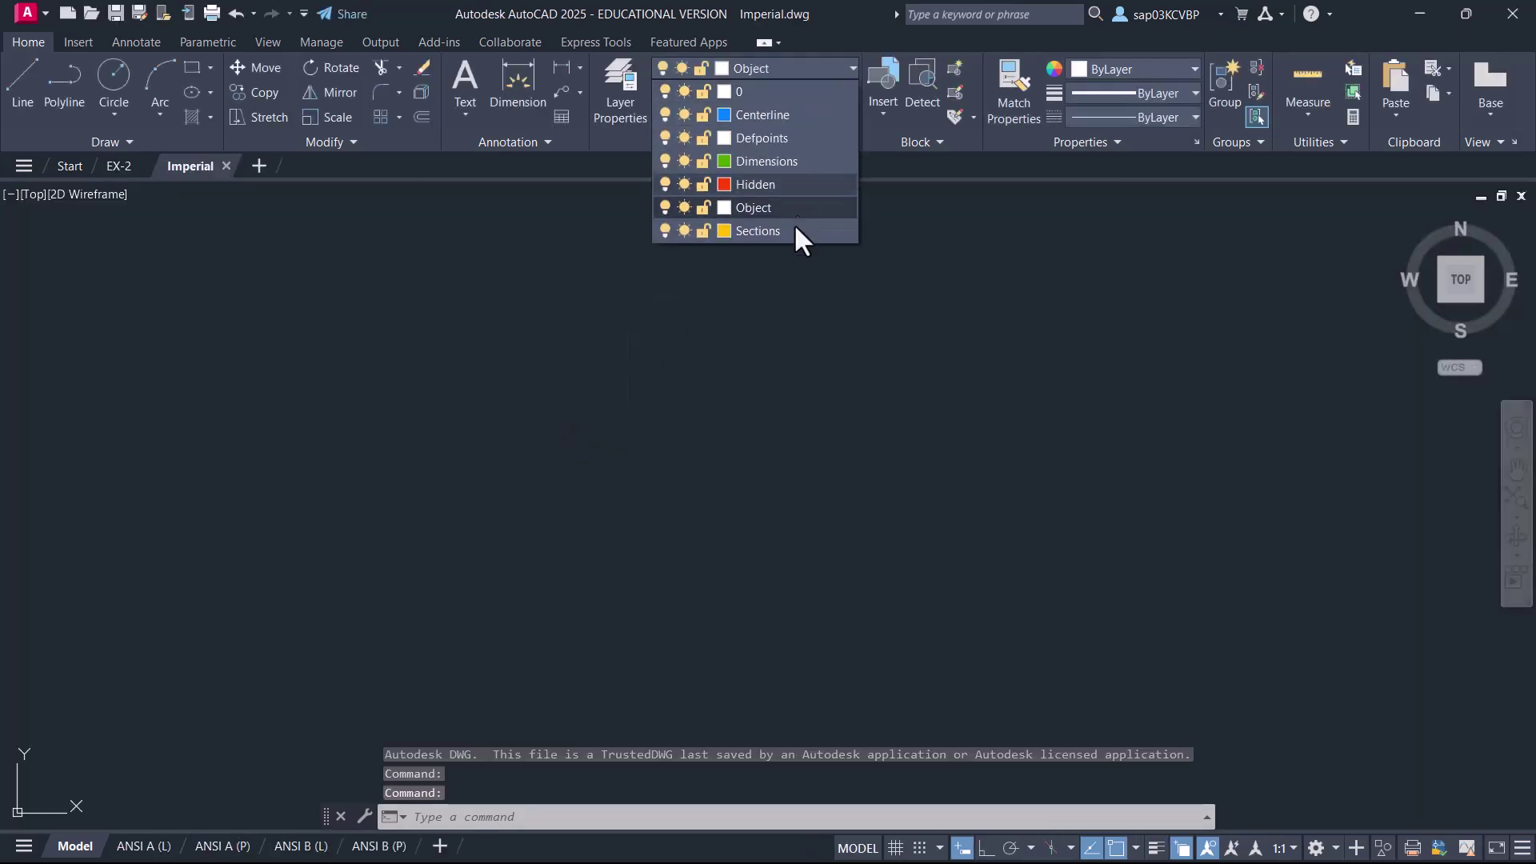
pyautogui.click(637, 346)
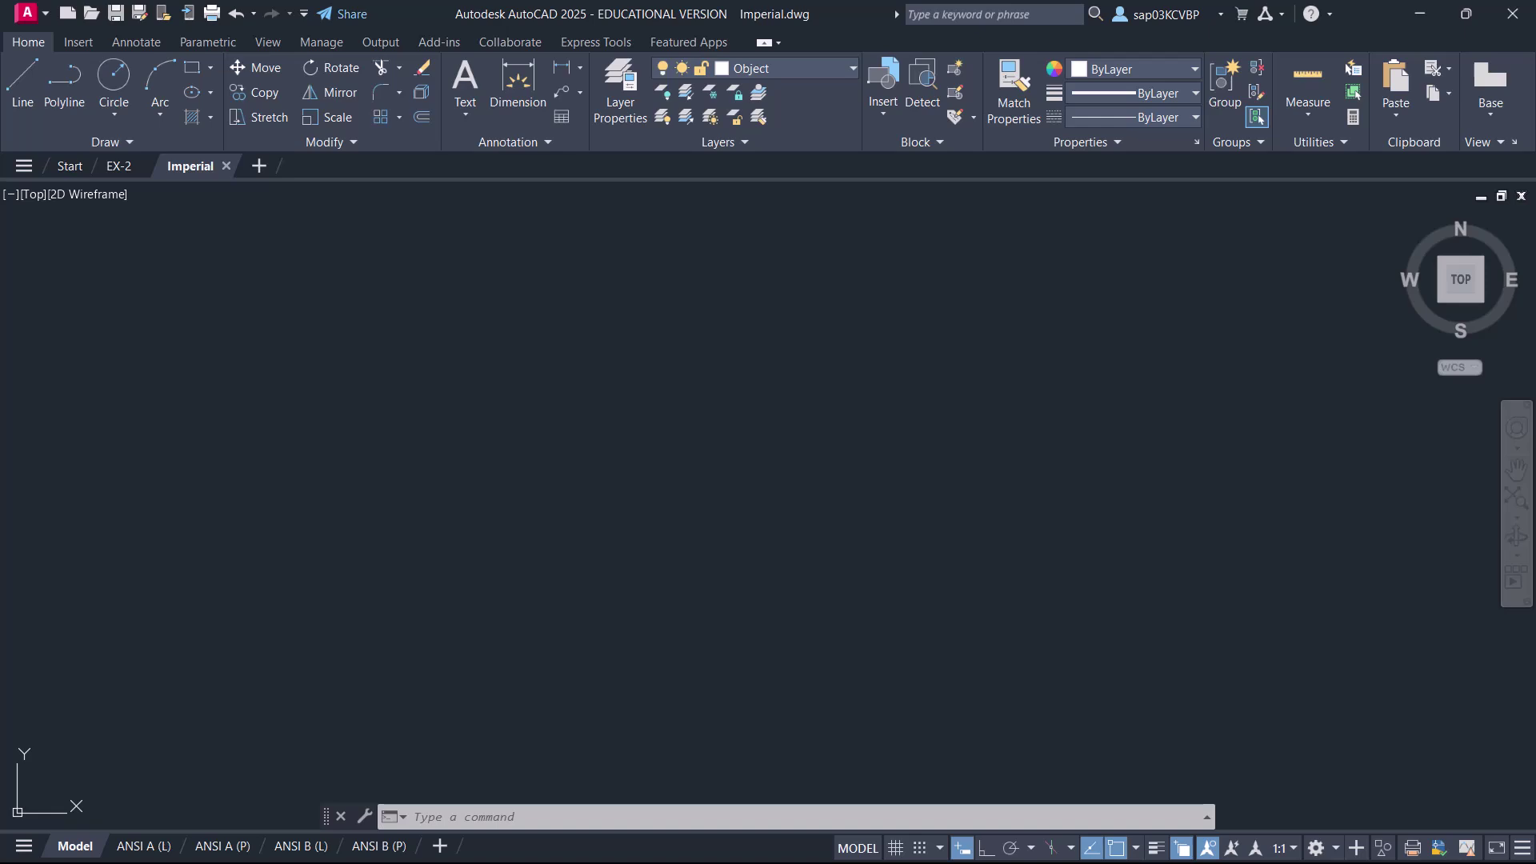
# - Use DesignCenter to add the custom dimension style ending in _DS from Imperial.dwg to the EX-2 drawing
pyautogui.hotkey('ctrl', '2')
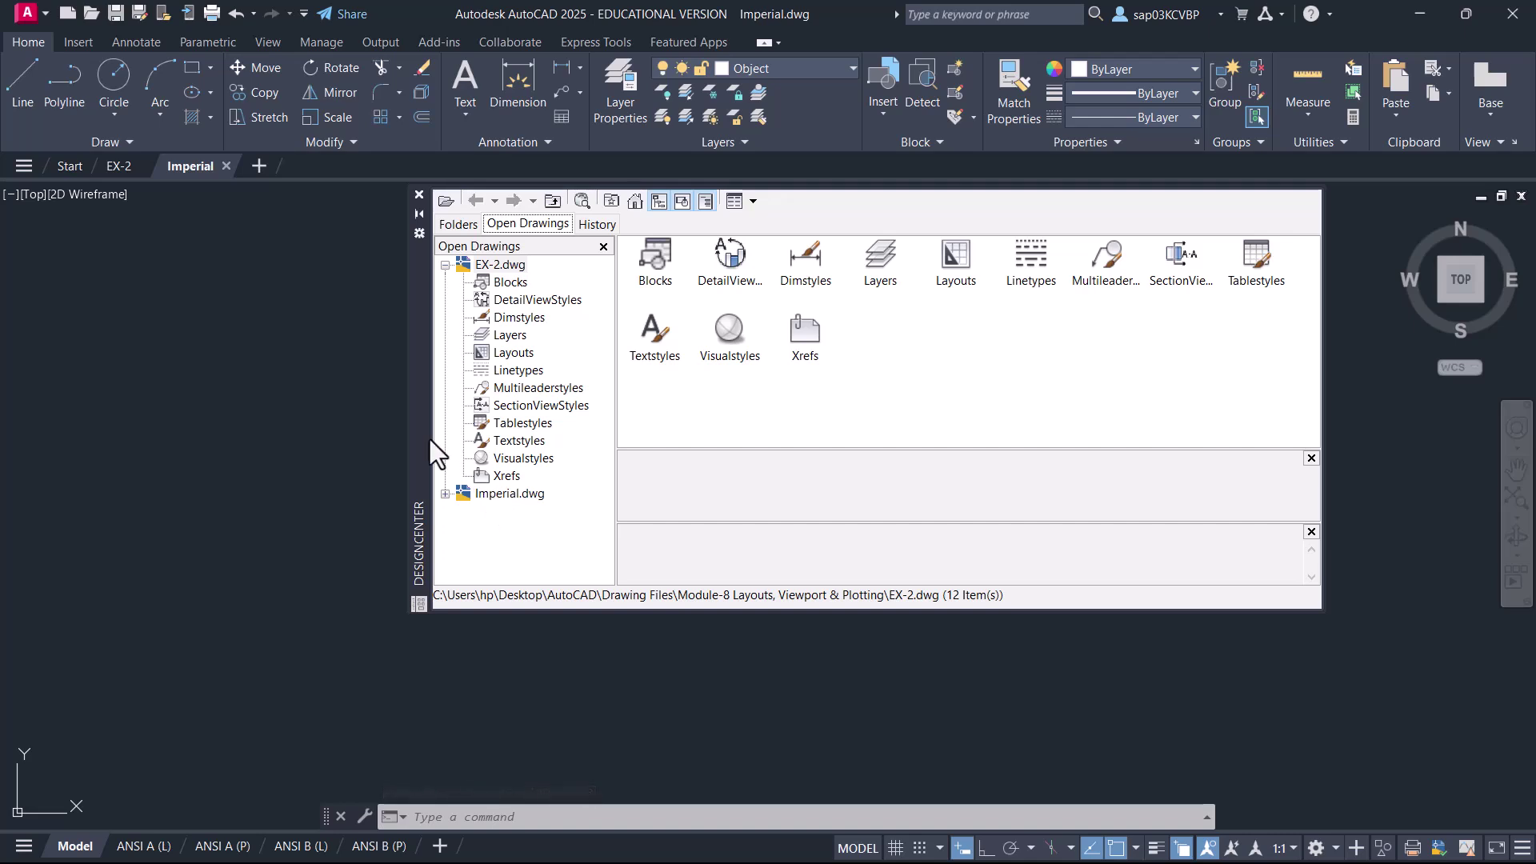
pyautogui.click(117, 168)
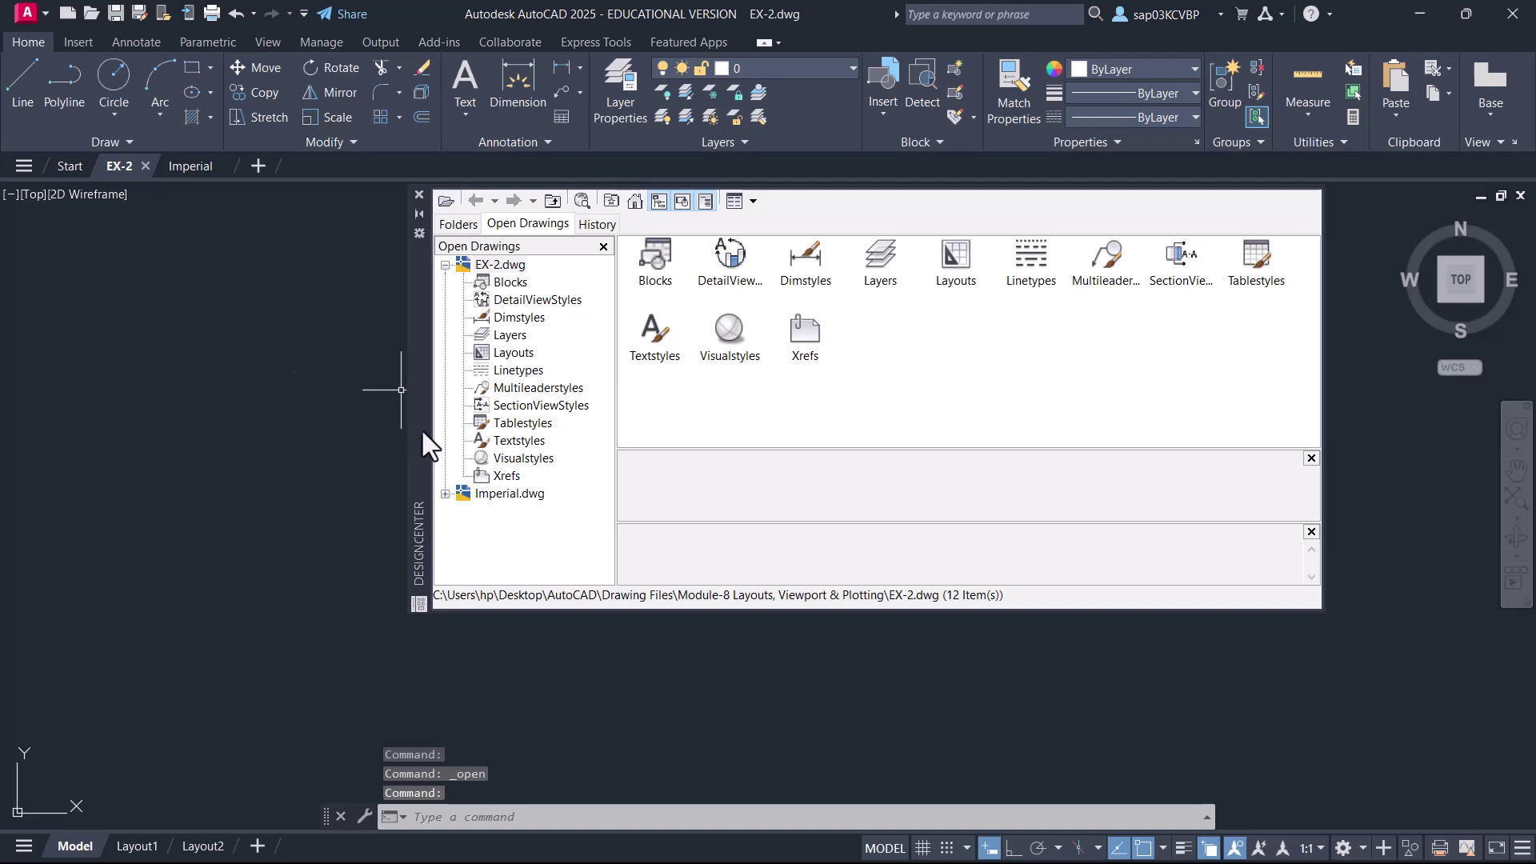
pyautogui.click(445, 265)
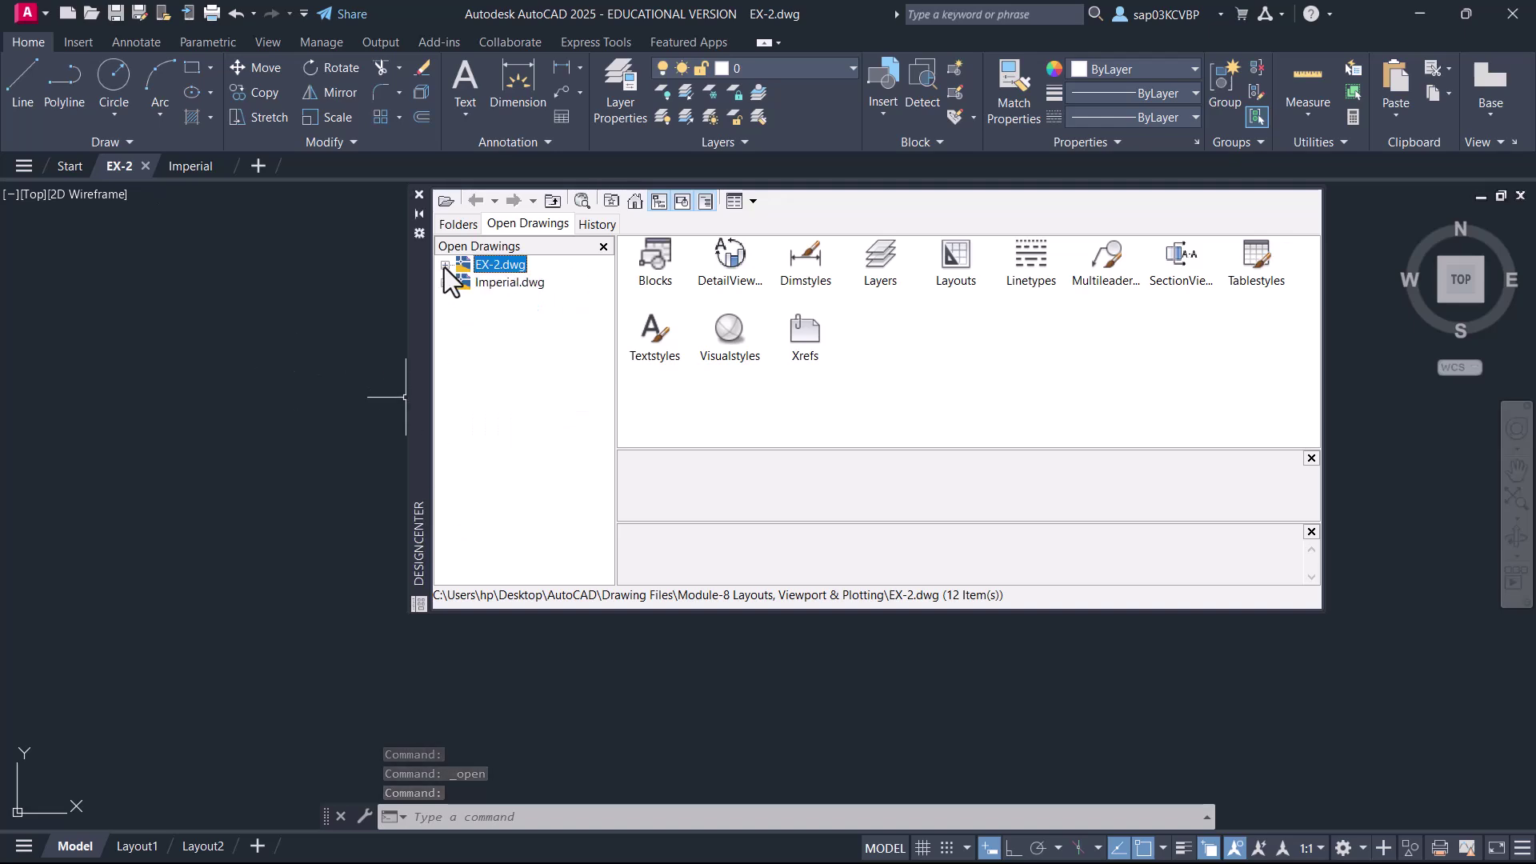
pyautogui.click(445, 283)
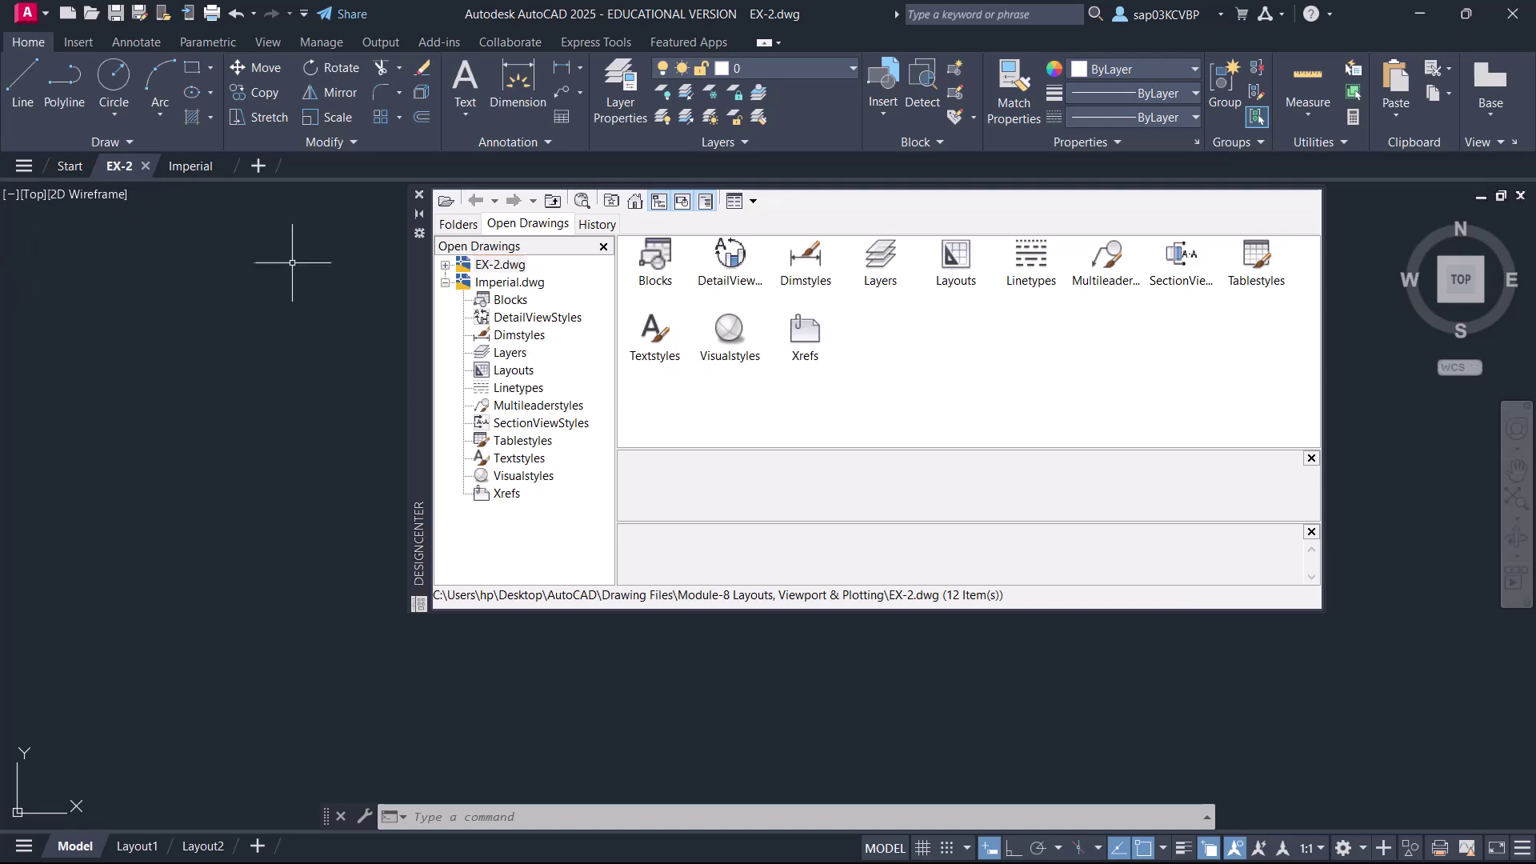
pyautogui.click(527, 336)
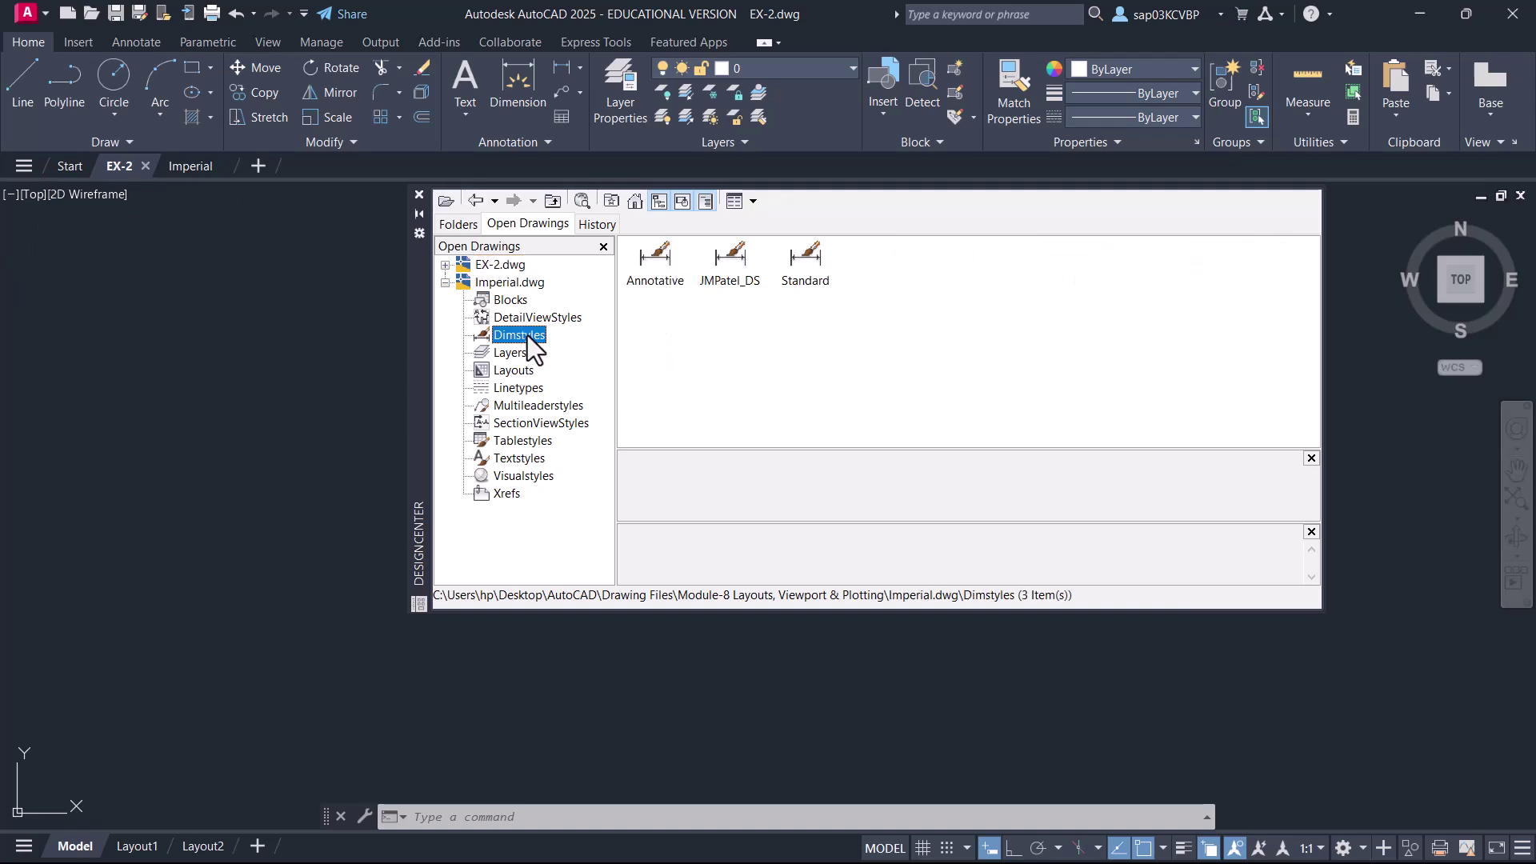
pyautogui.click(731, 263)
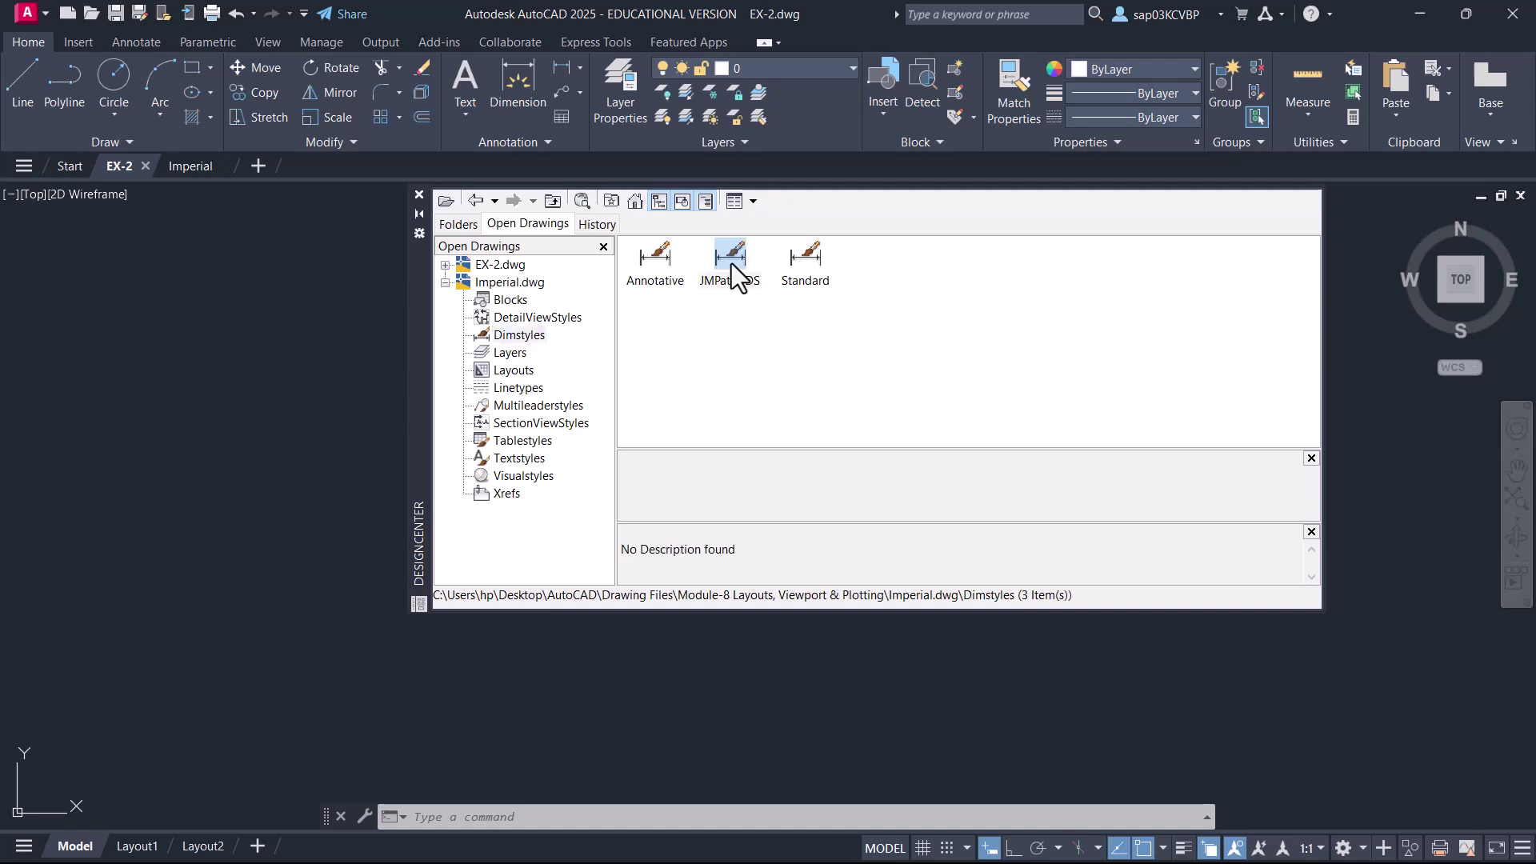
pyautogui.rightClick(732, 264)
pyautogui.click(789, 276)
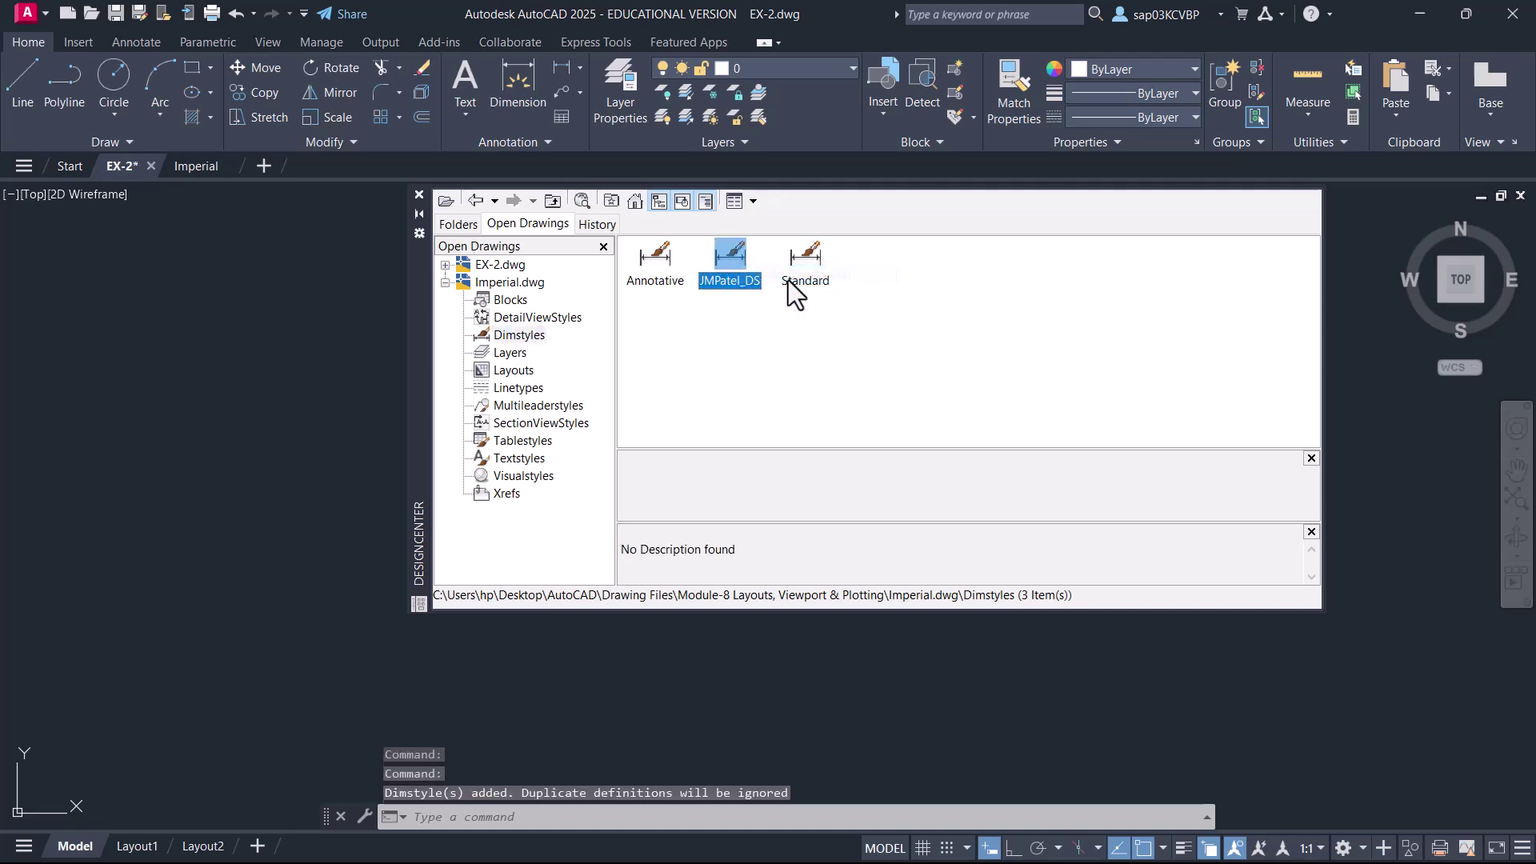
# - Add the Centerline, Dimensions, Hidden and Object layers from Imperial.dwg to EX-2
pyautogui.click(514, 354)
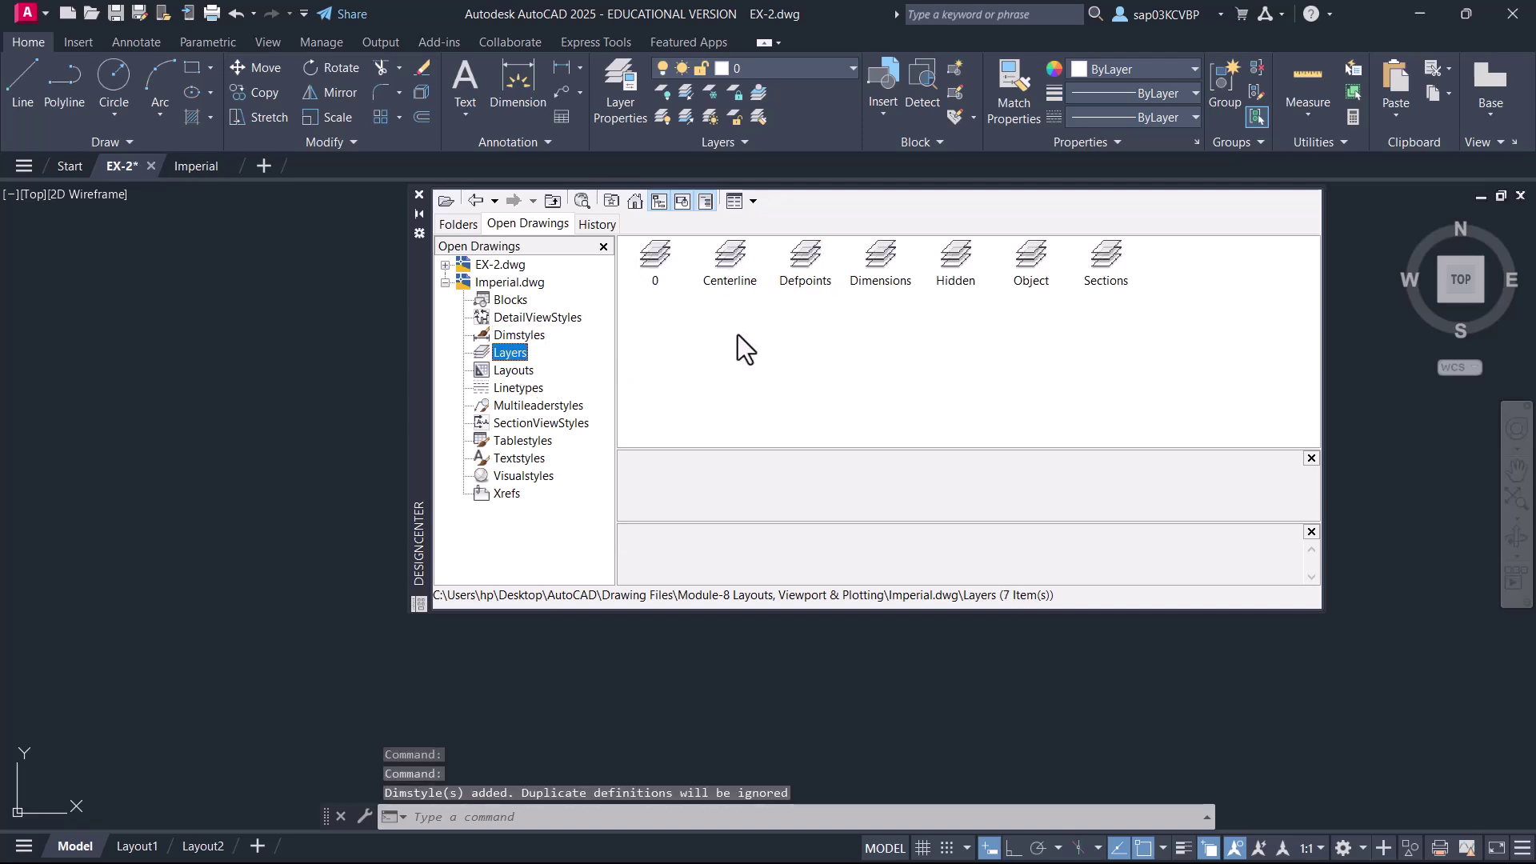
pyautogui.click(743, 270)
pyautogui.keyDown('ctrl'); pyautogui.click(876, 282); pyautogui.keyUp('ctrl')
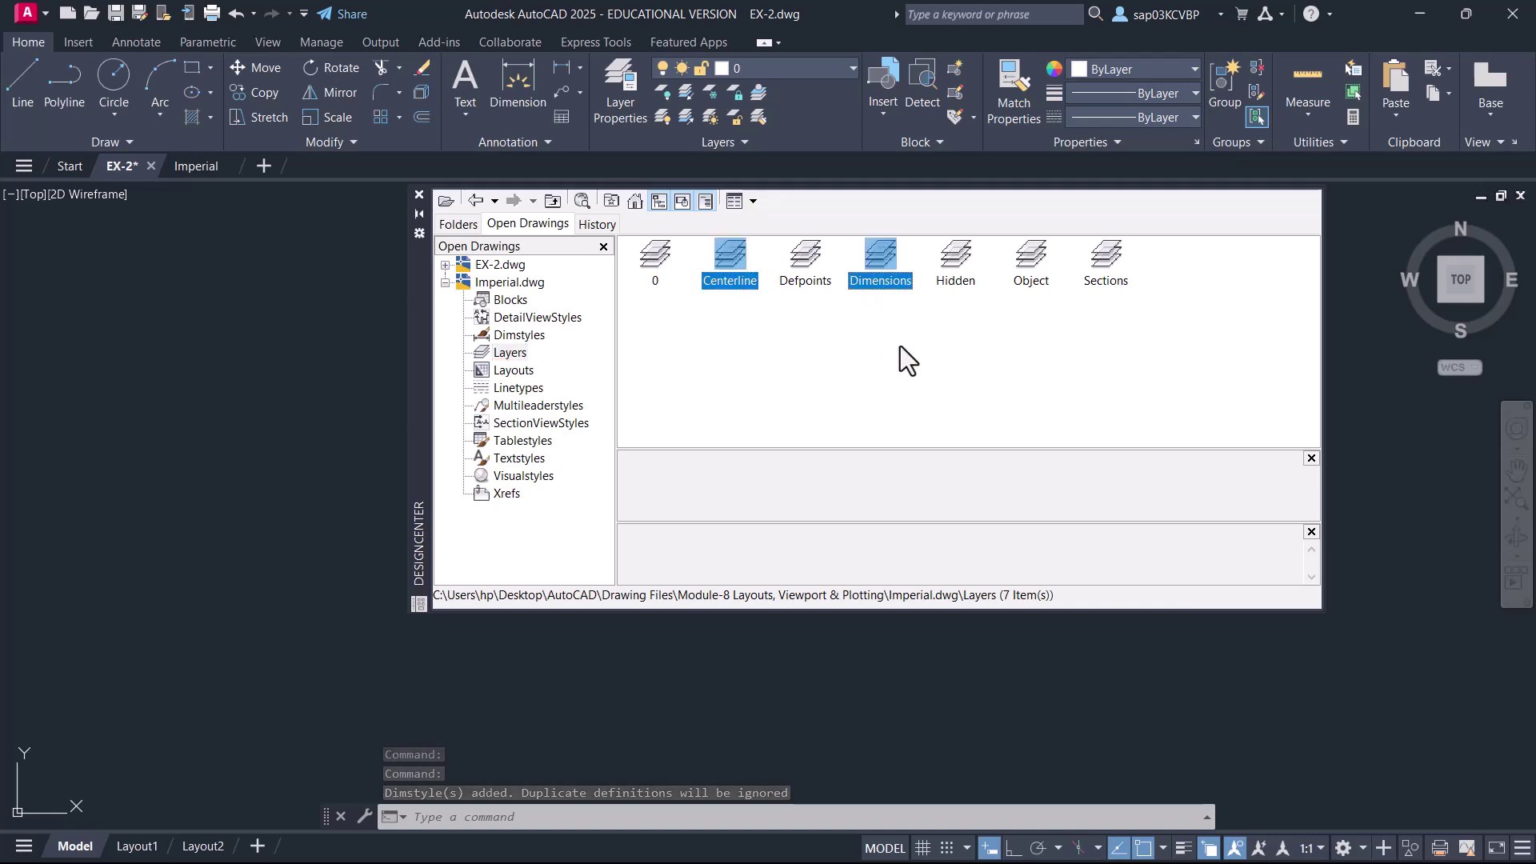
pyautogui.keyDown('ctrl'); pyautogui.click(958, 264); pyautogui.keyUp('ctrl')
pyautogui.keyDown('ctrl'); pyautogui.click(1031, 256); pyautogui.keyUp('ctrl')
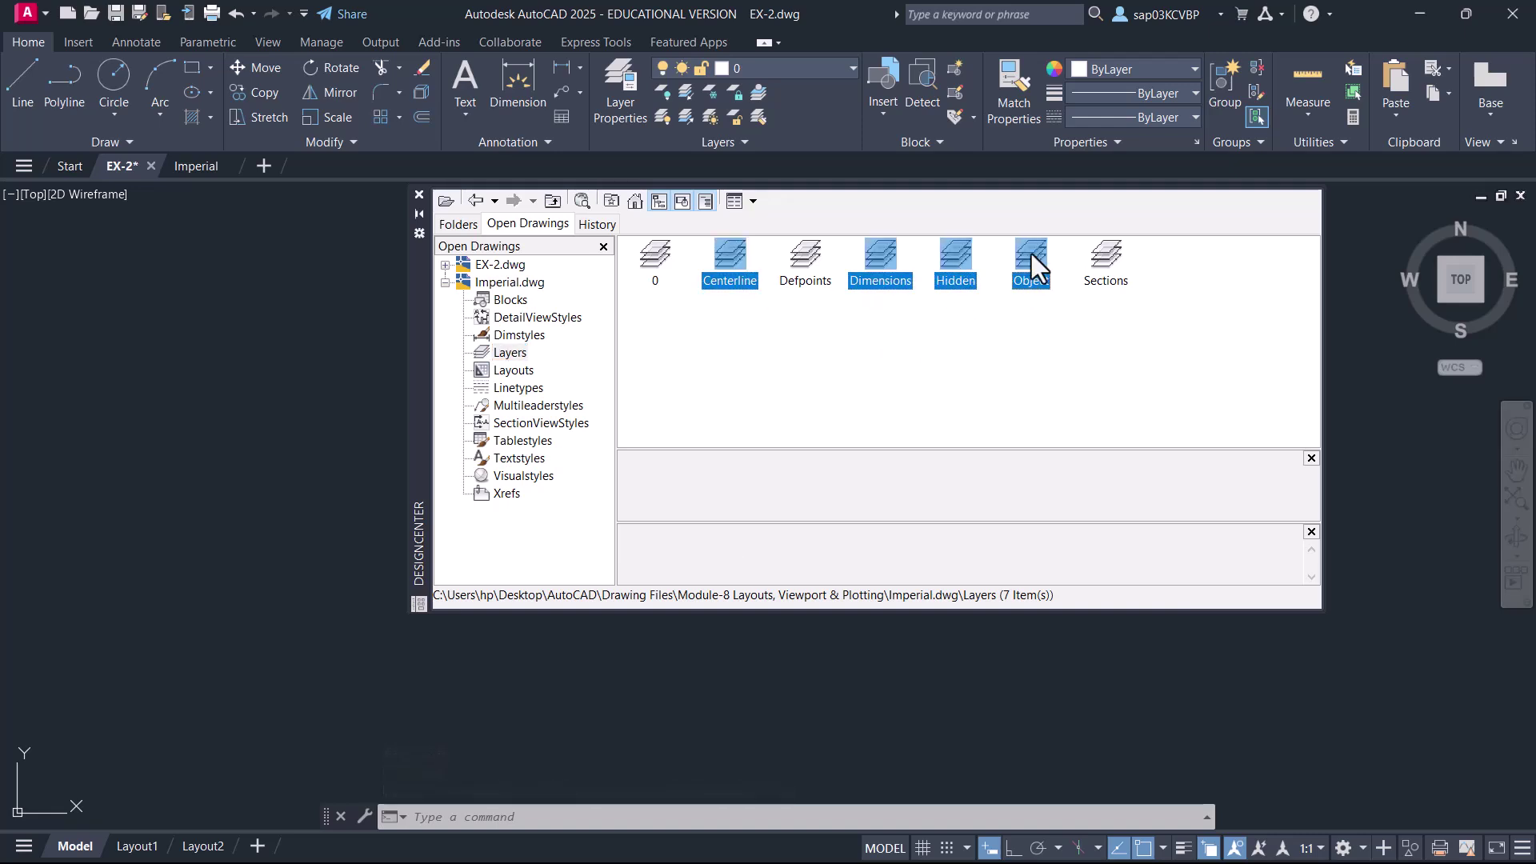
pyautogui.rightClick(1030, 253)
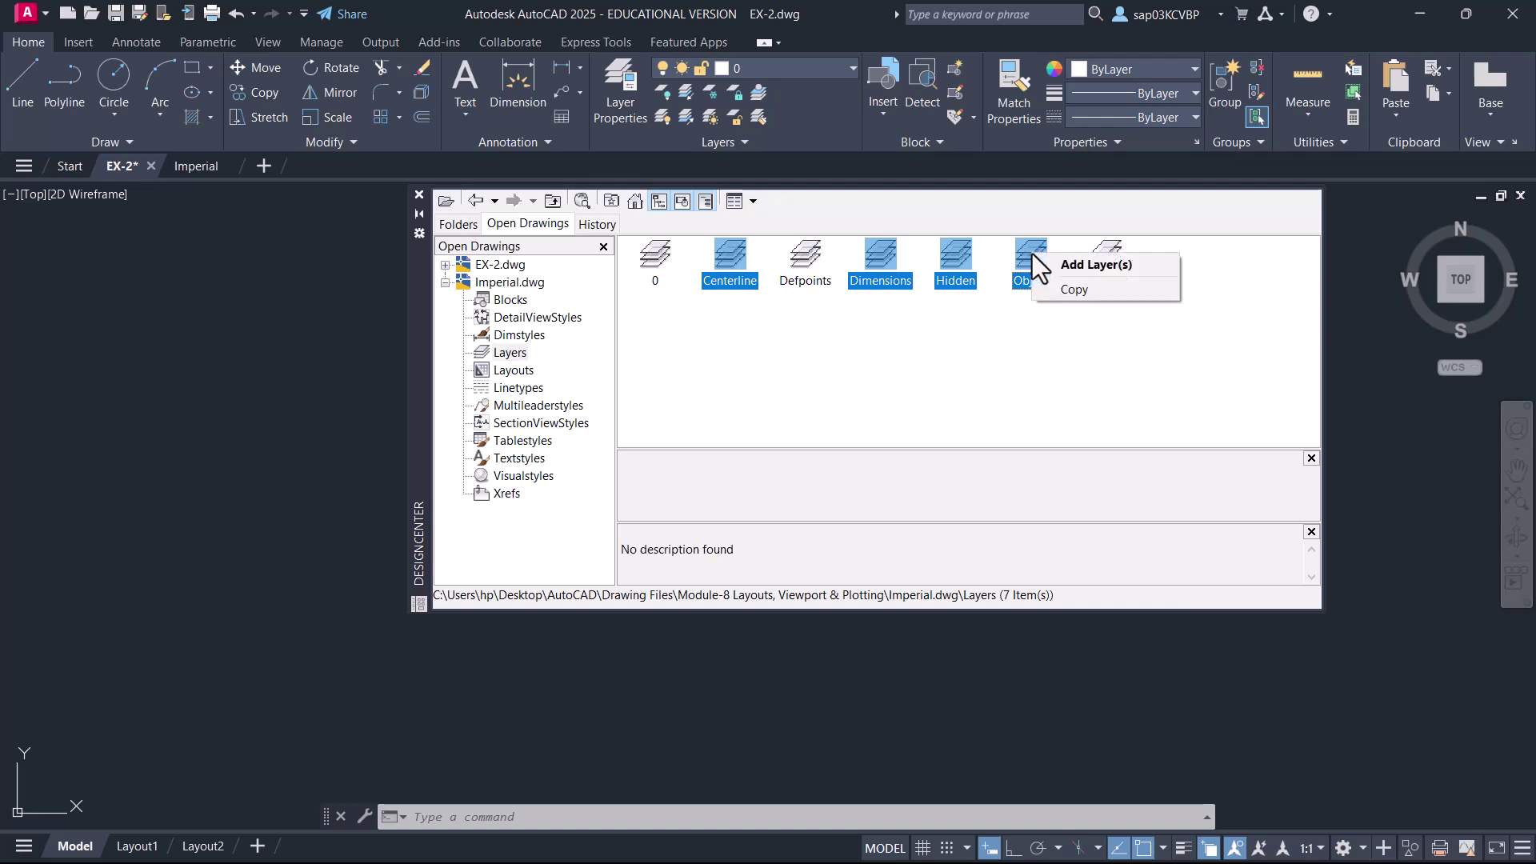
pyautogui.click(1061, 263)
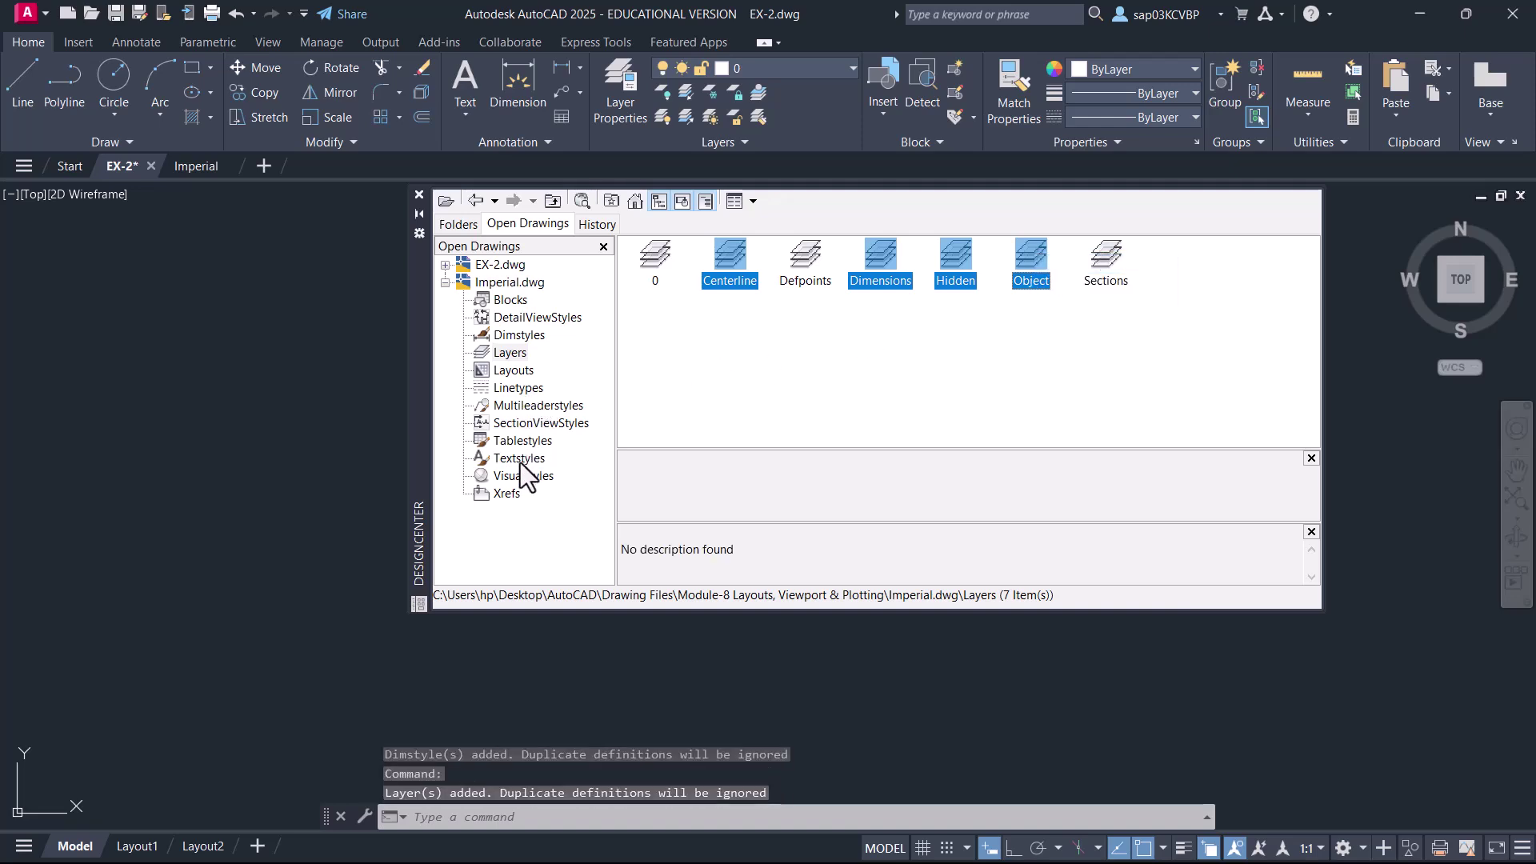
# - Add the custom text style from Imperial.dwg to EX-2 and add its custom _DS dimension style again
pyautogui.click(520, 459)
pyautogui.rightClick(732, 273)
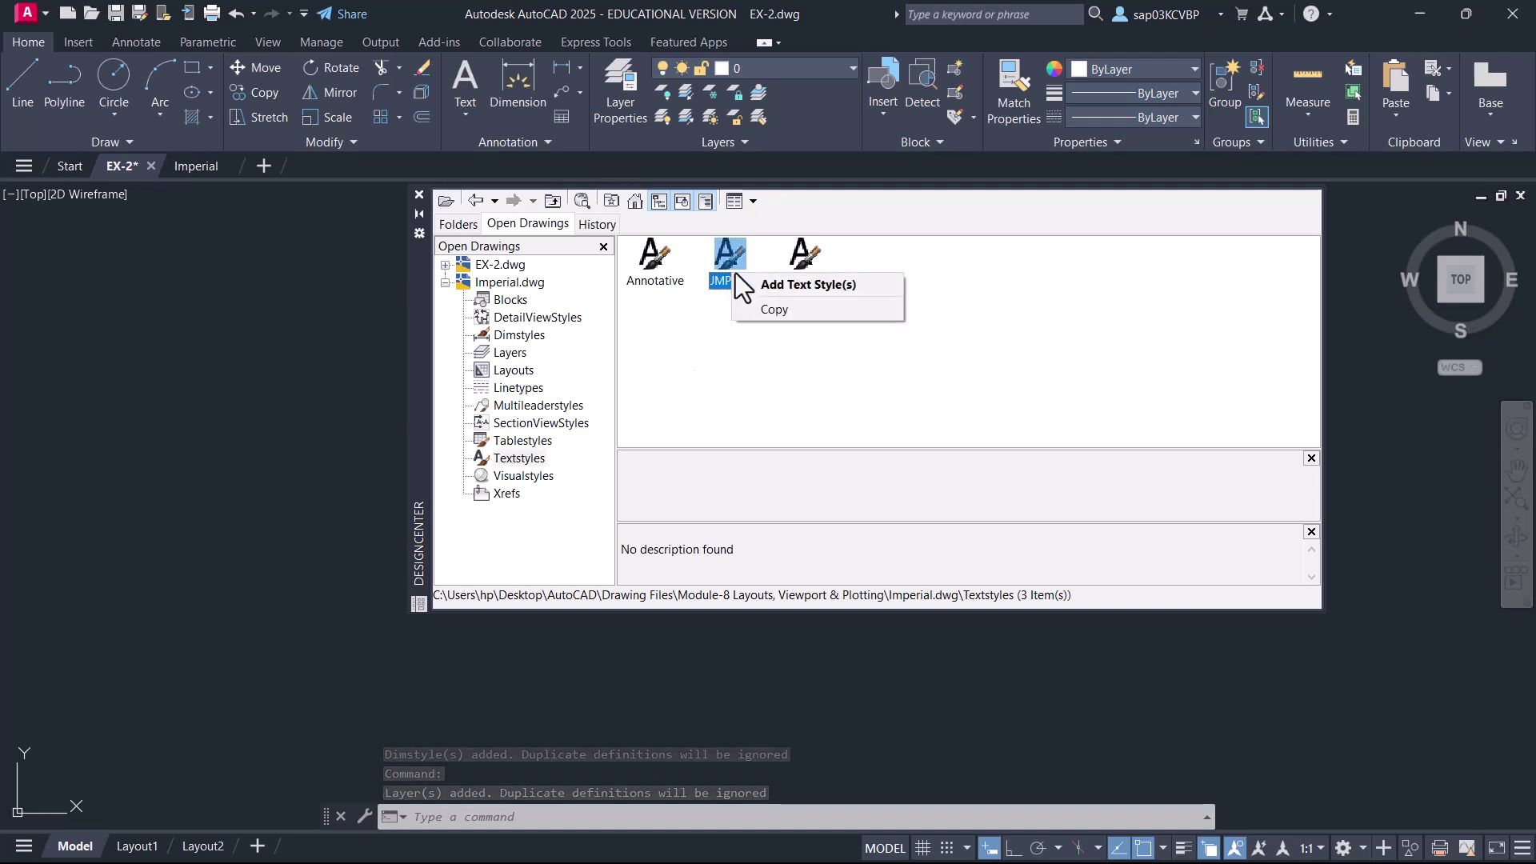
pyautogui.click(776, 285)
pyautogui.click(520, 334)
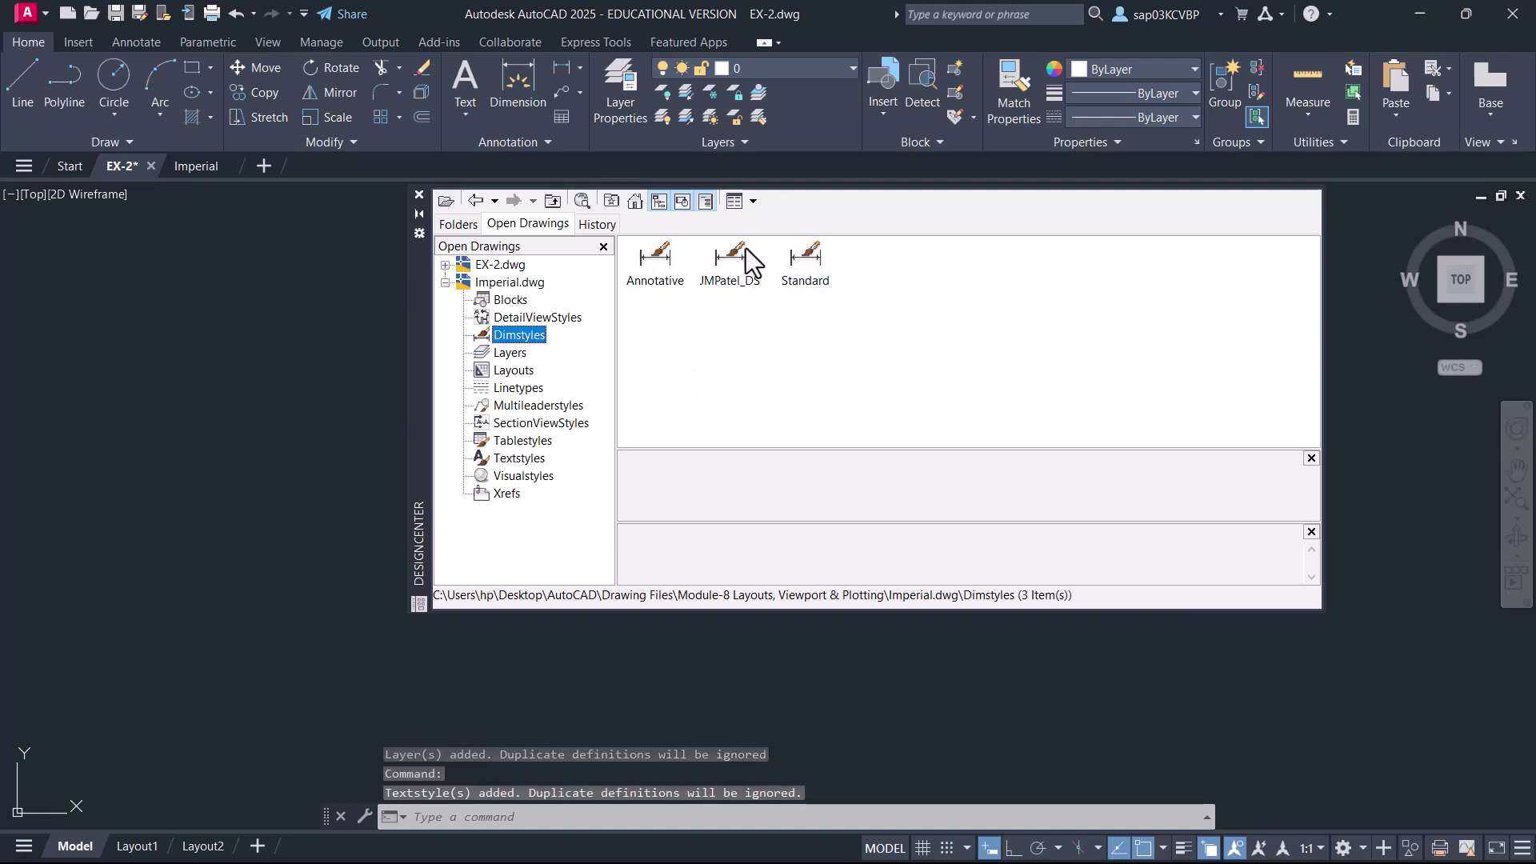
pyautogui.rightClick(735, 260)
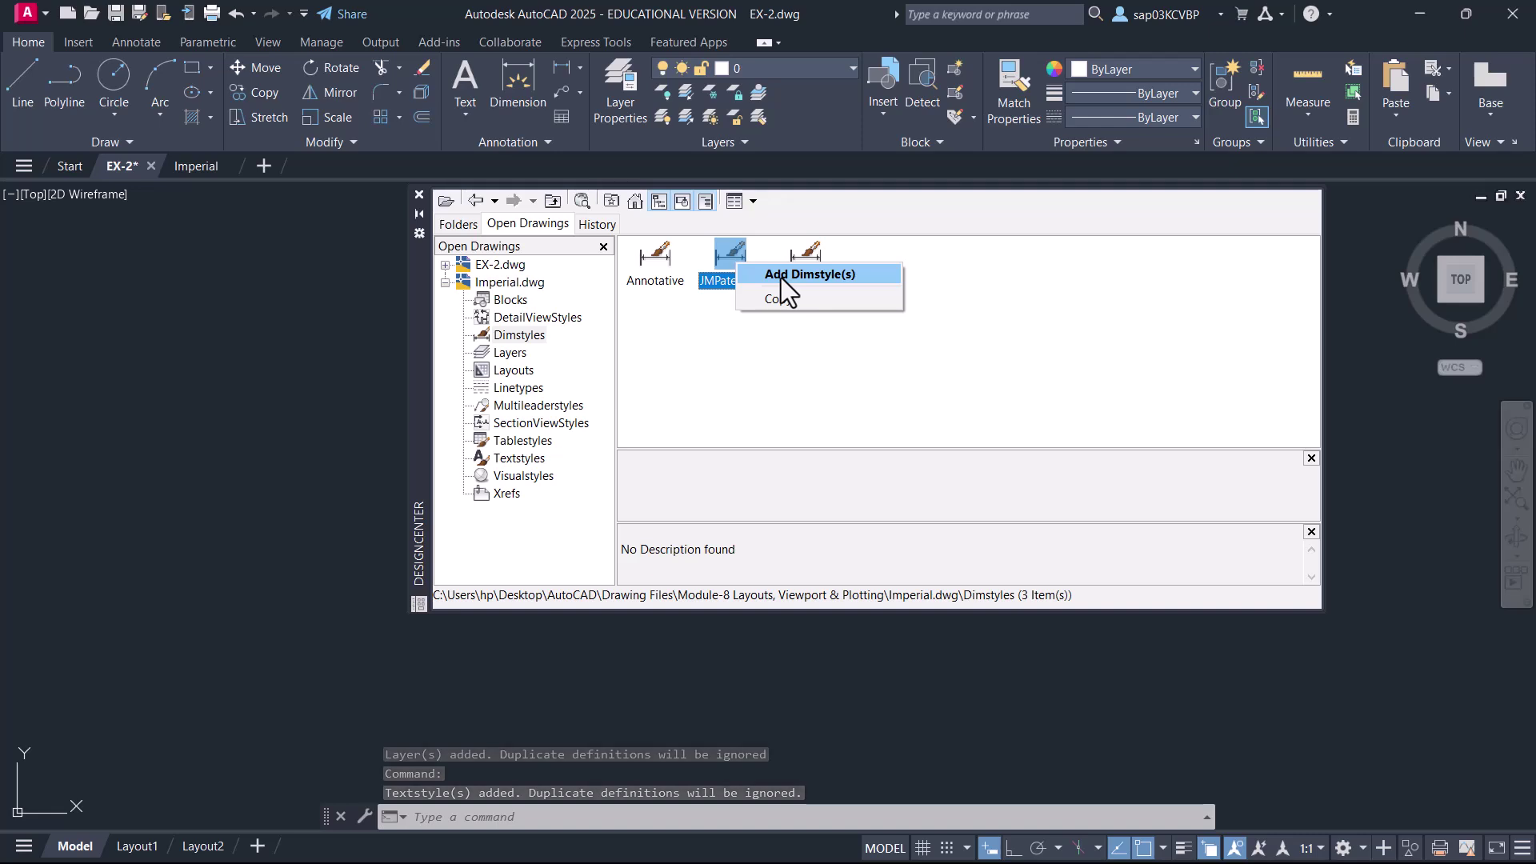
pyautogui.click(781, 277)
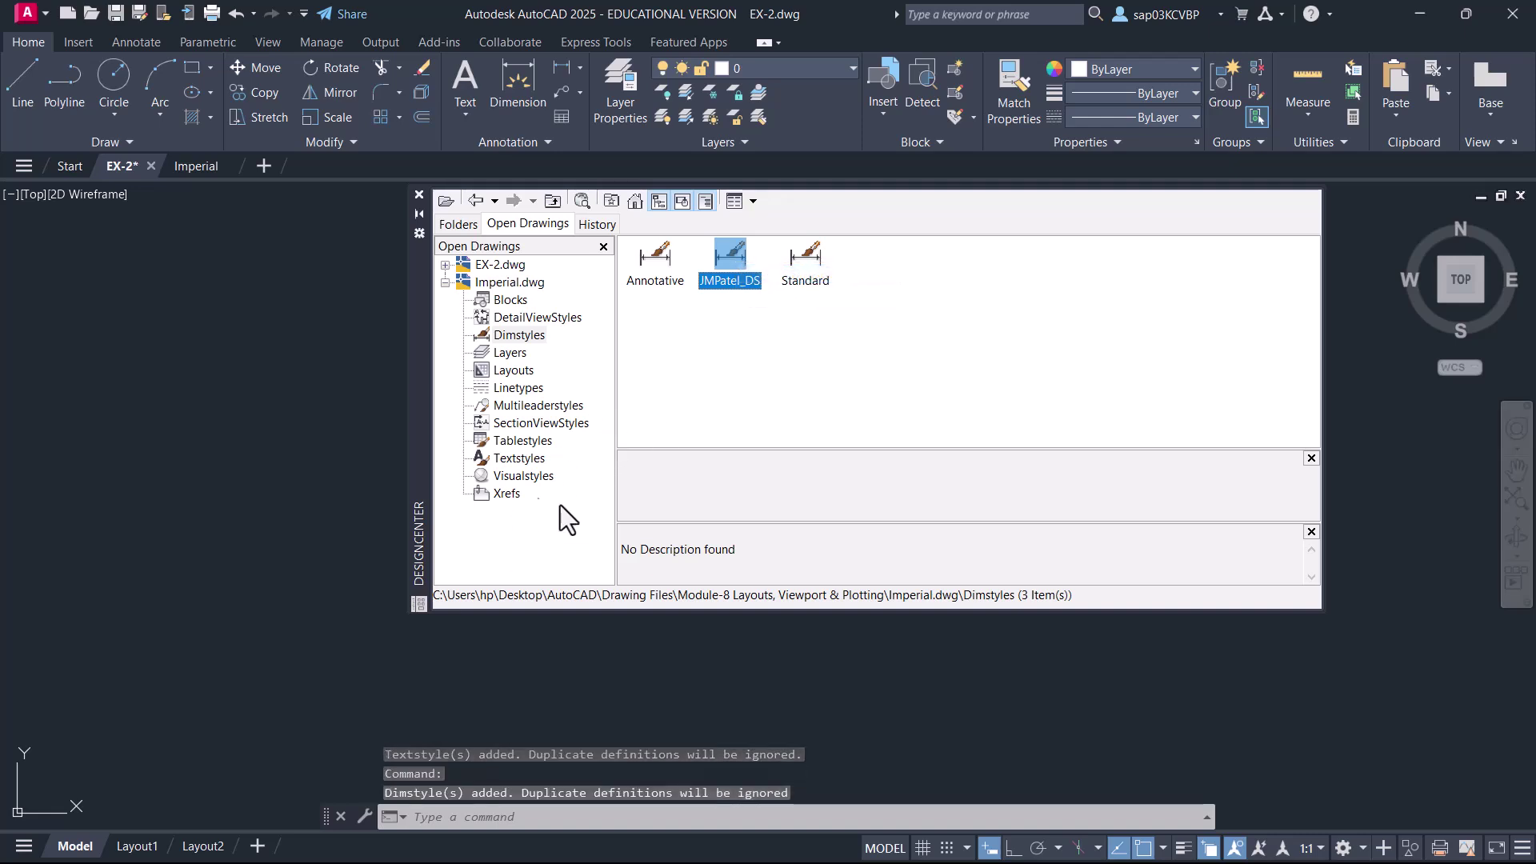
# - Review the layouts stored in Imperial.dwg, close DesignCenter and save EX-2
pyautogui.click(502, 372)
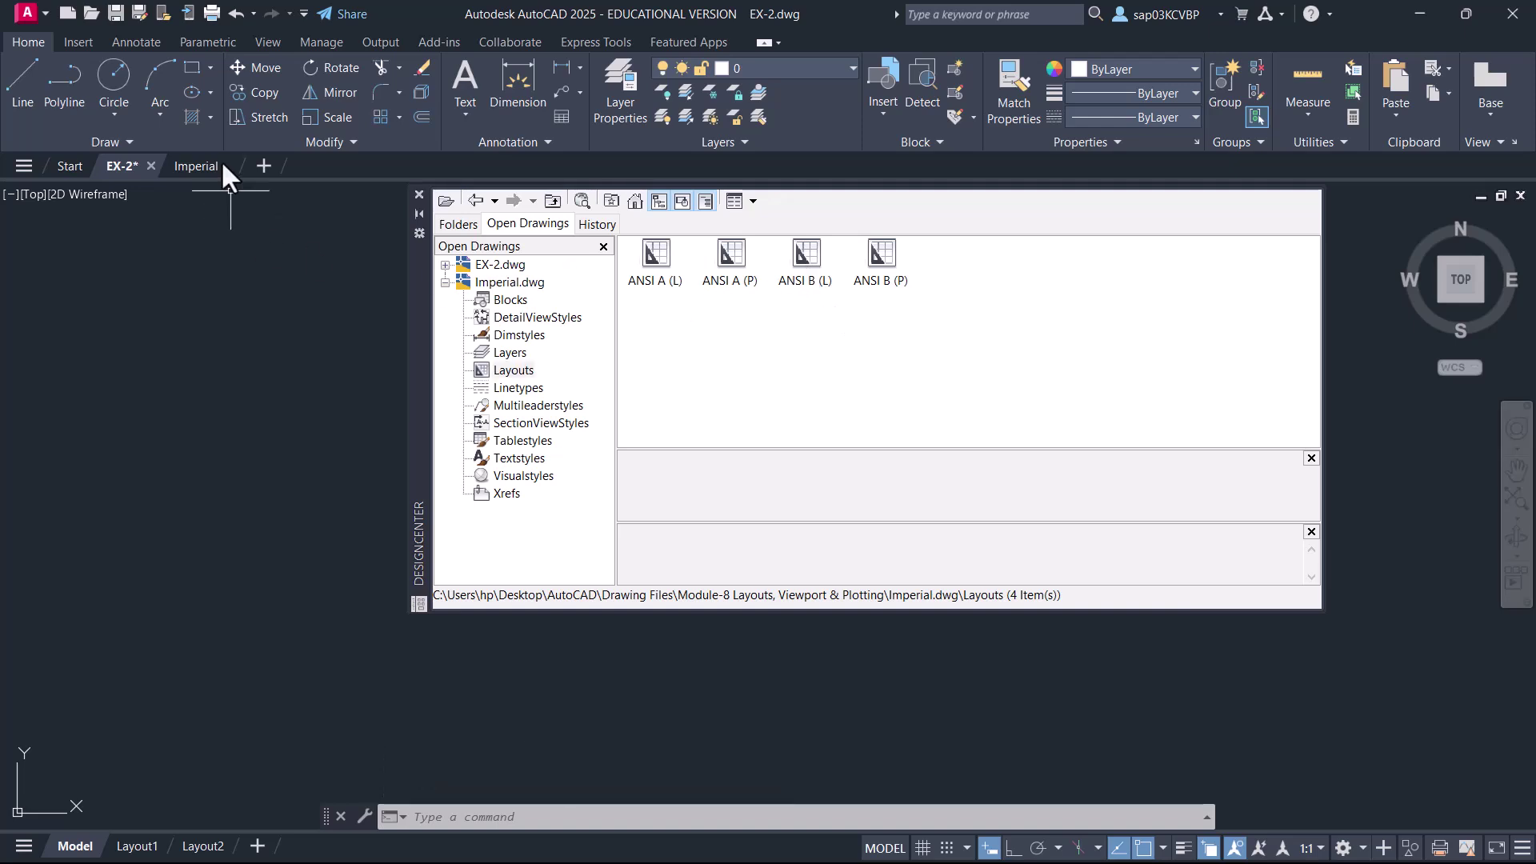
pyautogui.moveTo(200, 166)
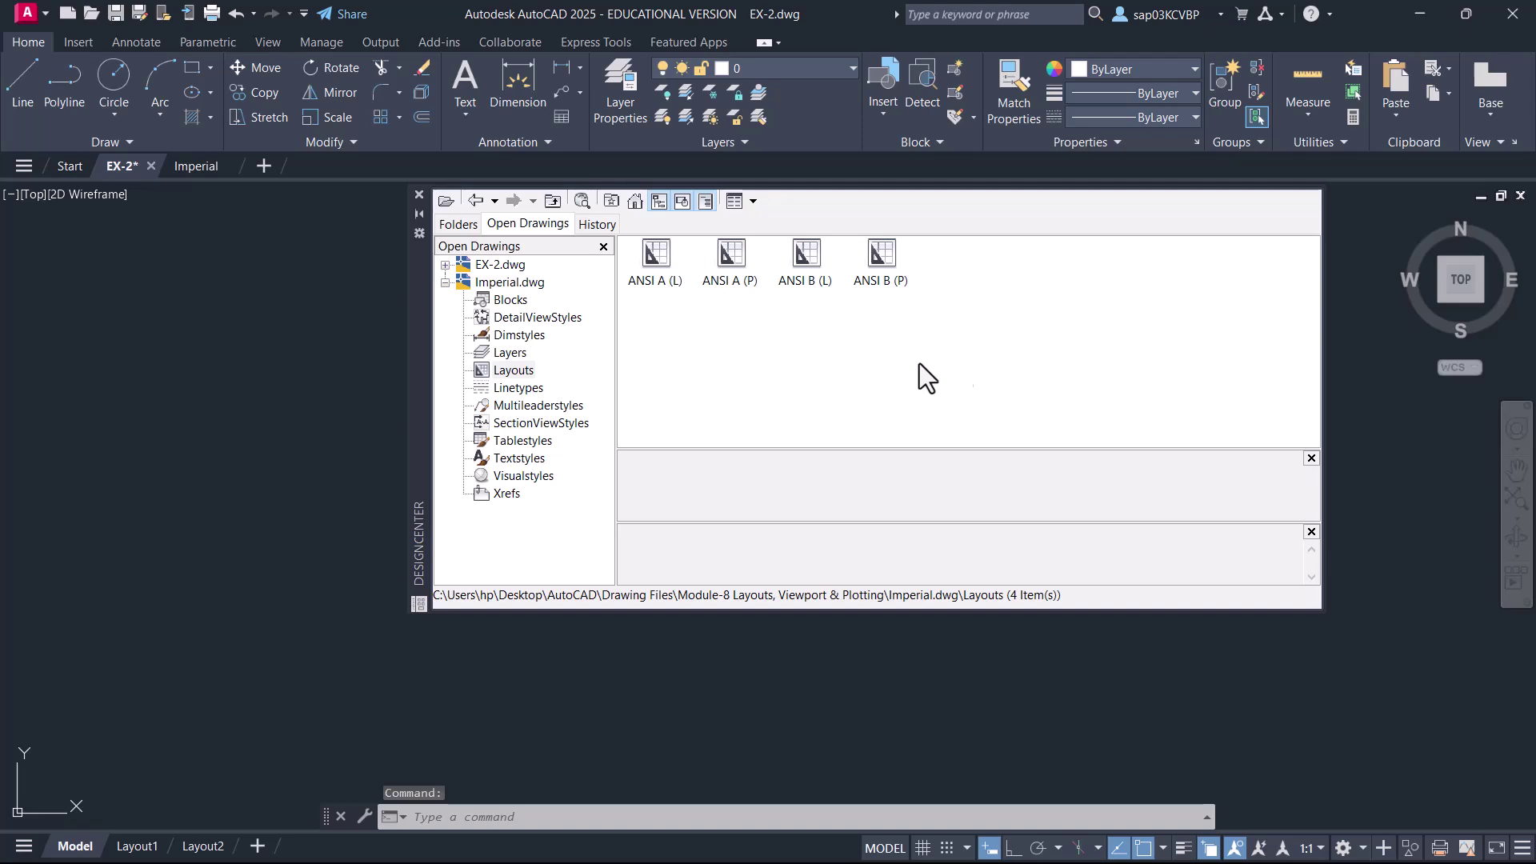
pyautogui.click(418, 195)
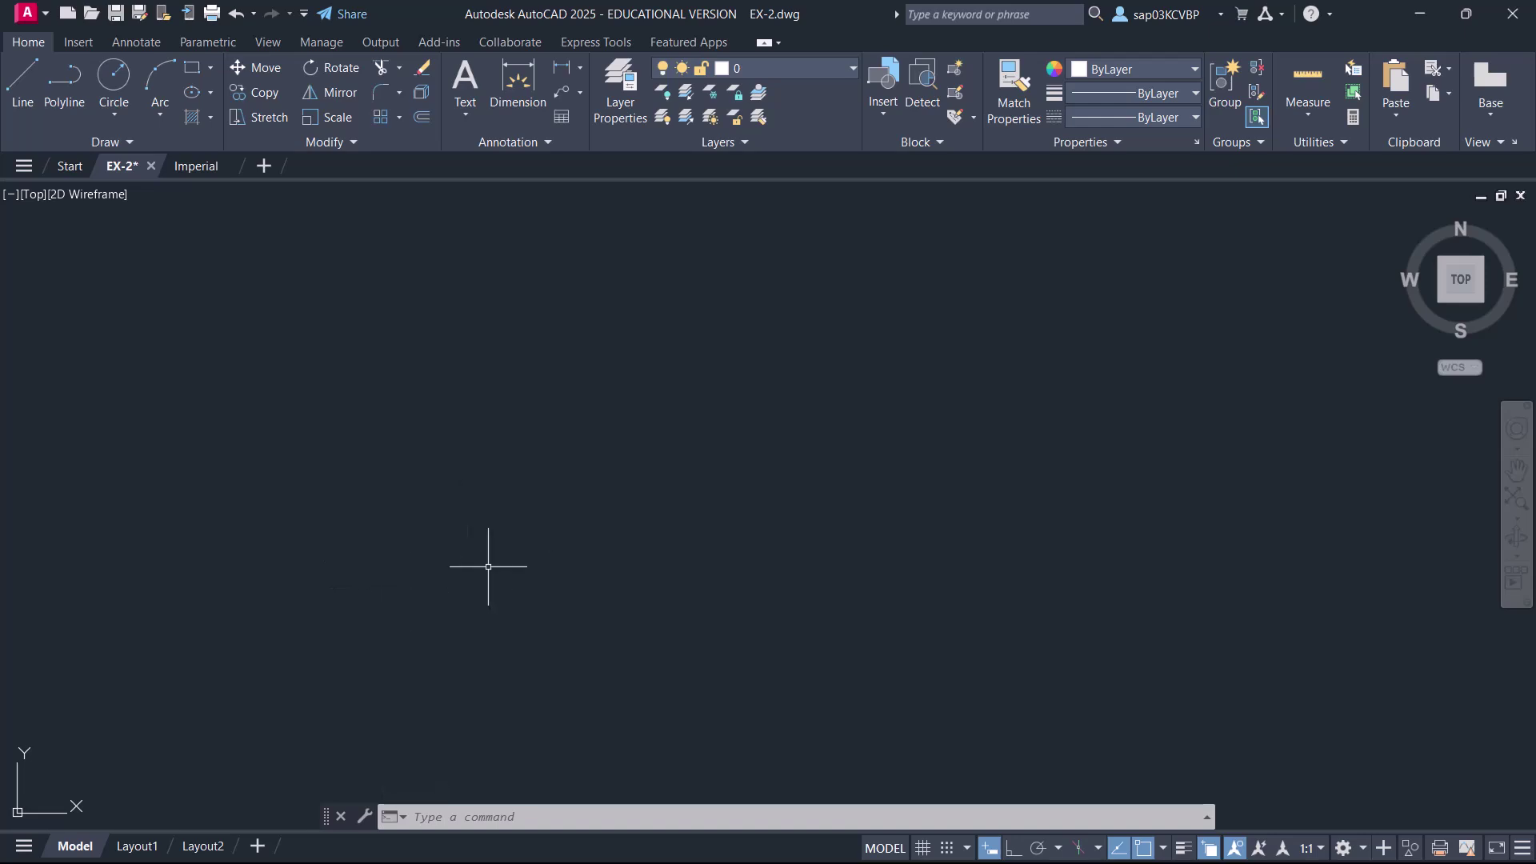
pyautogui.hotkey('ctrl', 's')
# - Draw a circle of diameter 0.5 in the lower part of the empty drawing as the first hole
pyautogui.write('c')
pyautogui.press('Return')
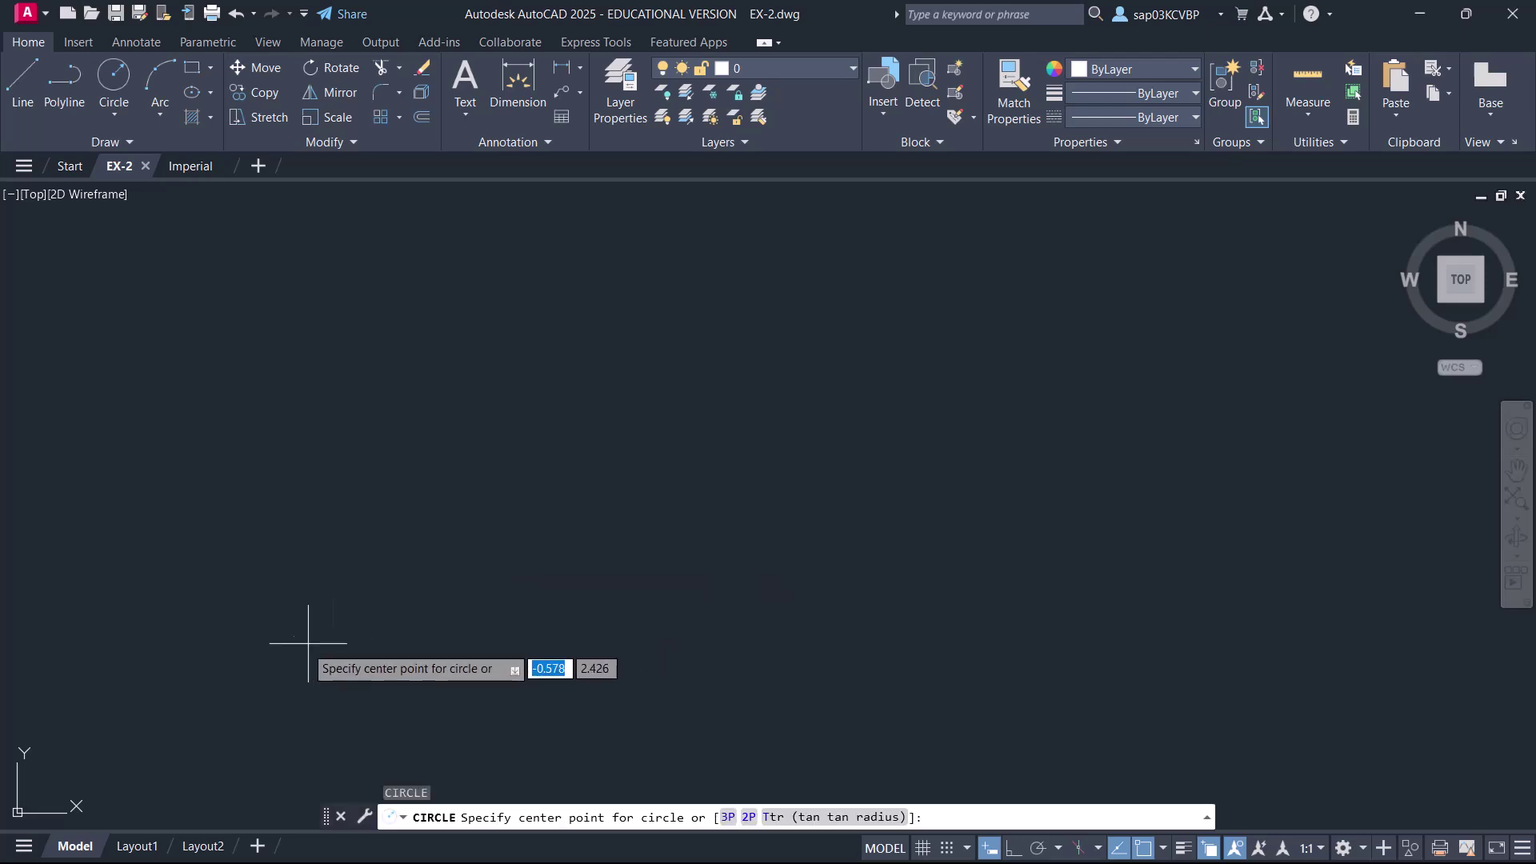
pyautogui.click(270, 630)
pyautogui.write('d')
pyautogui.press('Return')
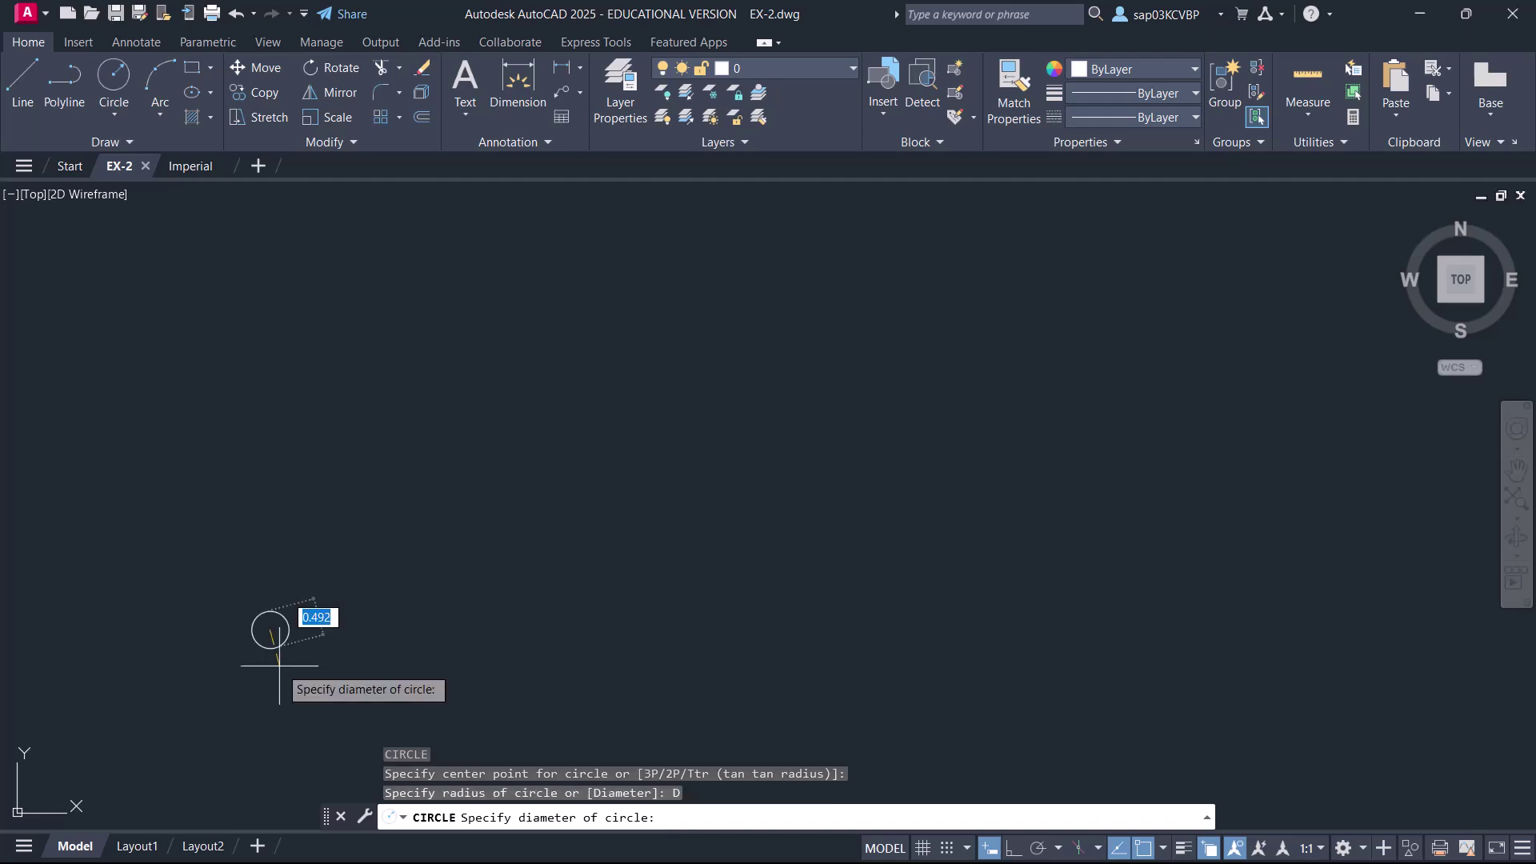
pyautogui.write('0.5')
pyautogui.press('Return')
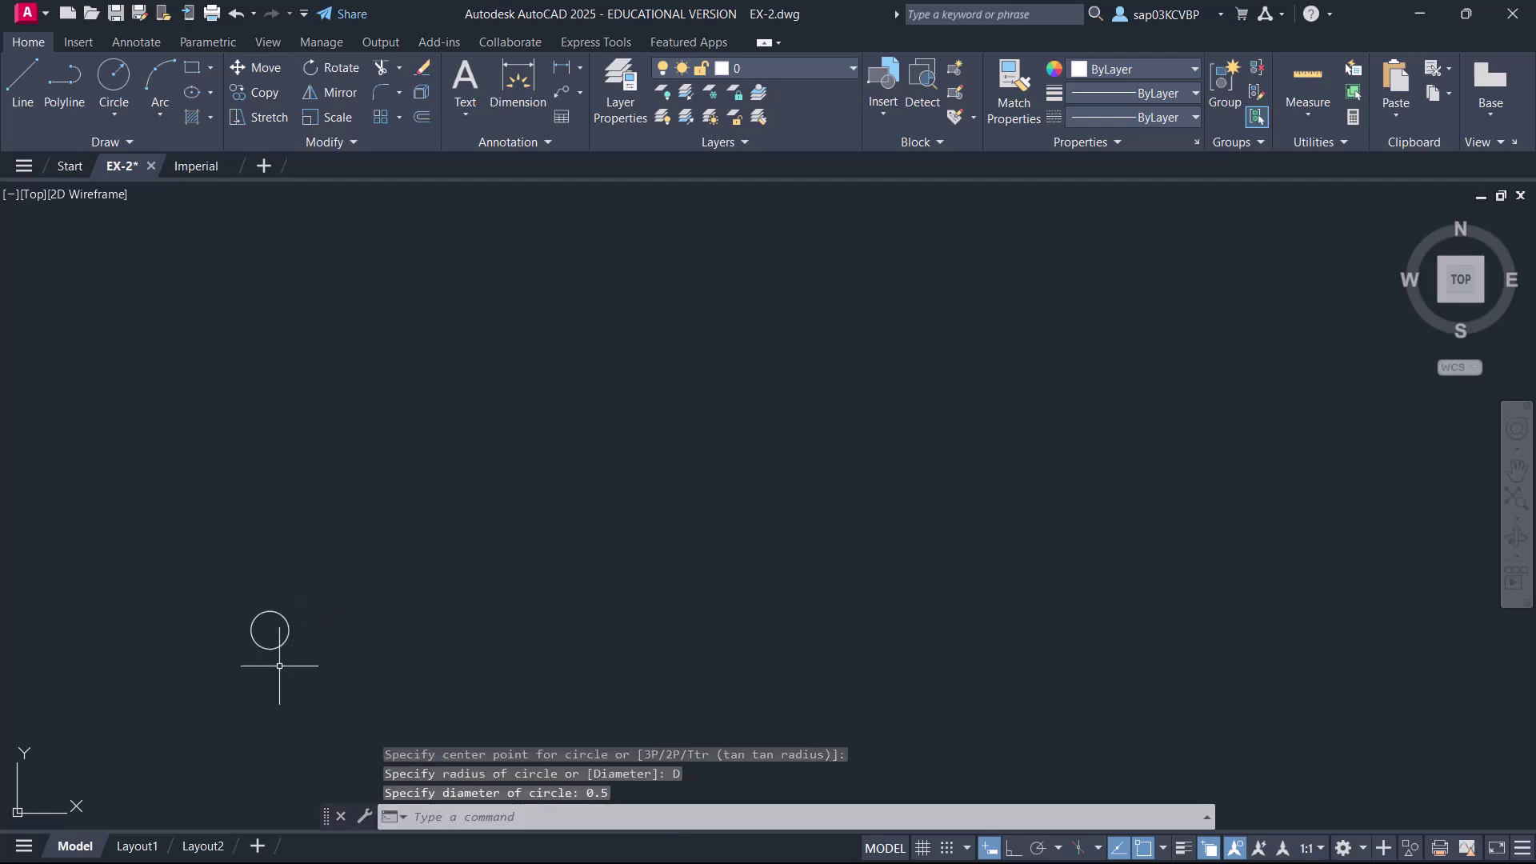
# - Copy the circle from its center horizontally 2.50 to the right with Ortho on
pyautogui.write('co')
pyautogui.press('Return')
pyautogui.click(288, 628)
pyautogui.press('Return')
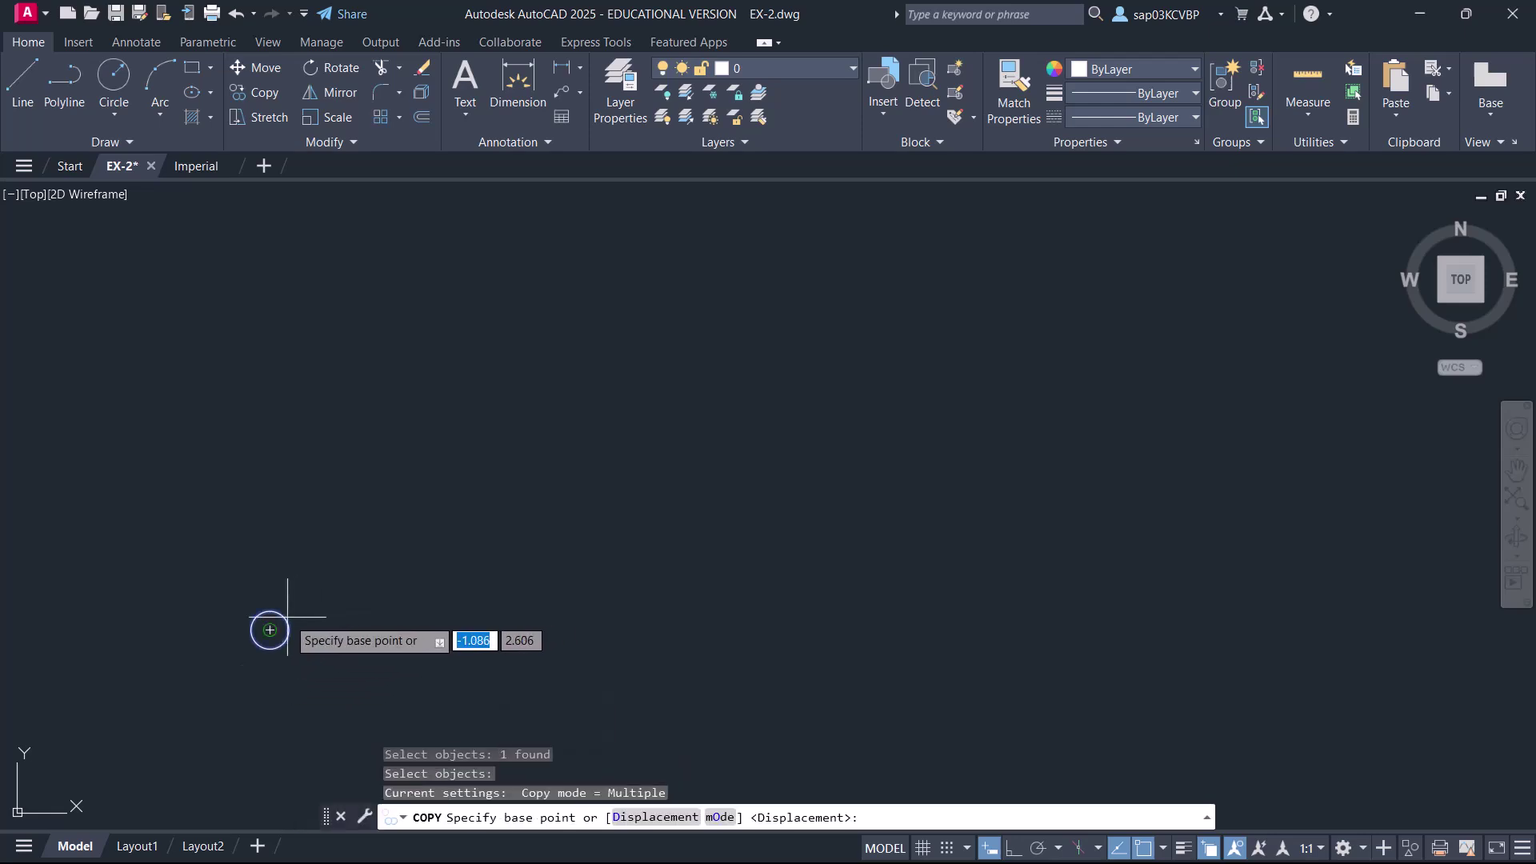
pyautogui.click(270, 630)
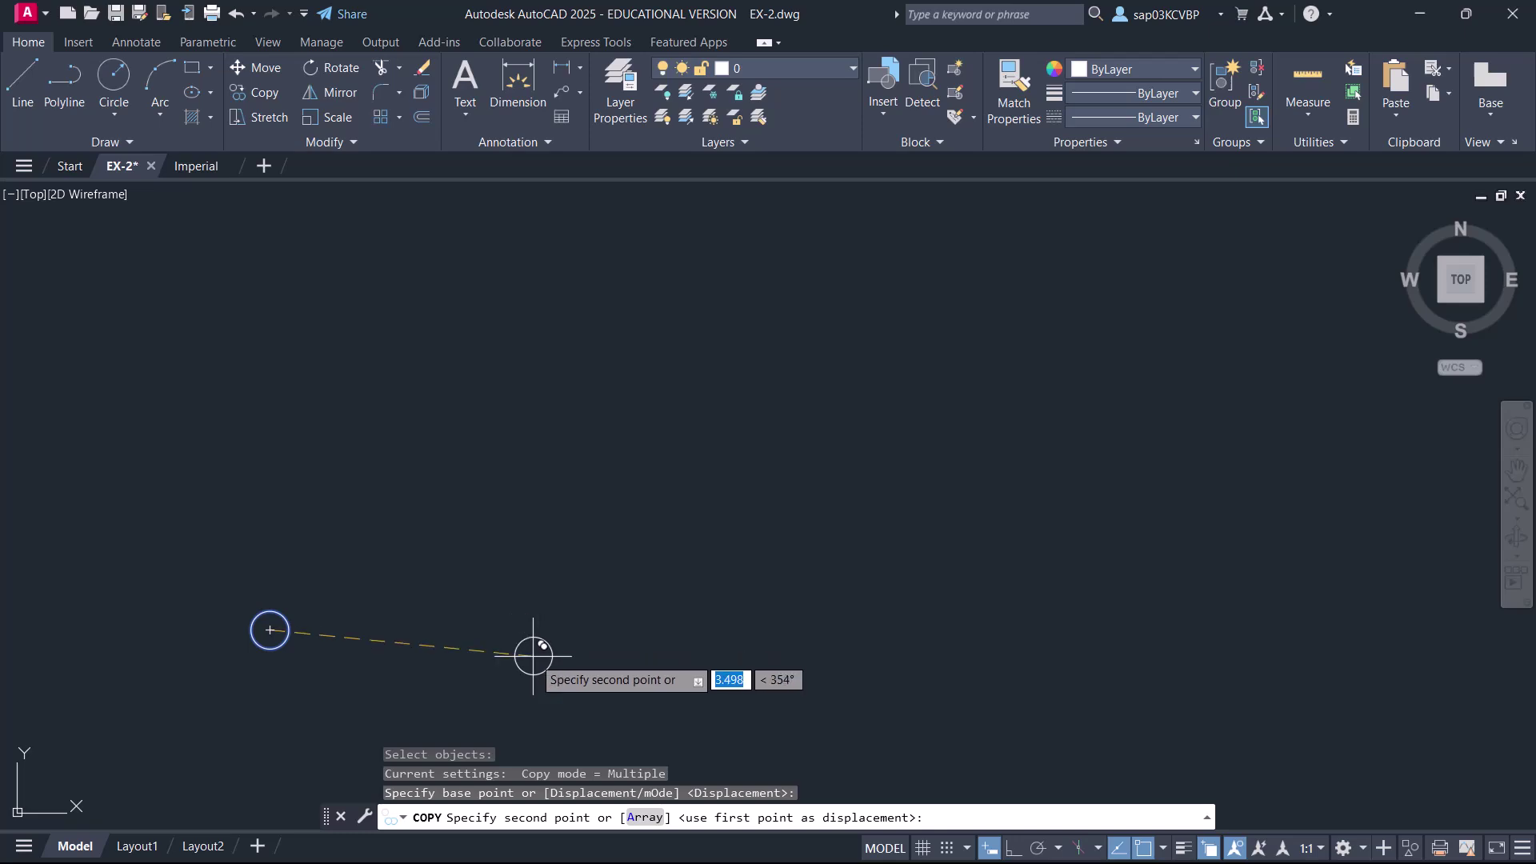
pyautogui.click(1013, 848)
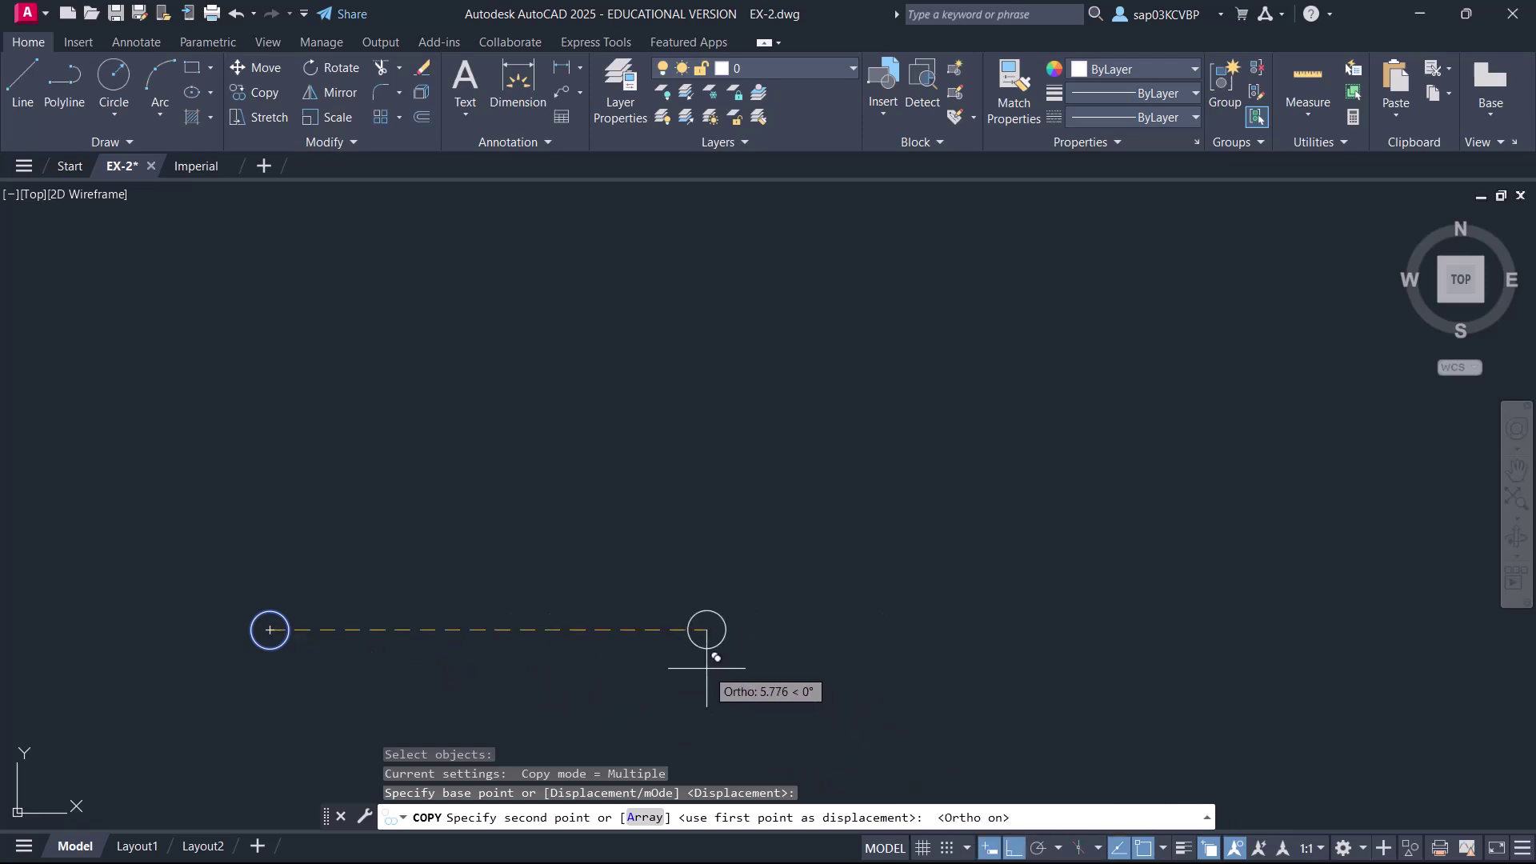
pyautogui.write('2.50')
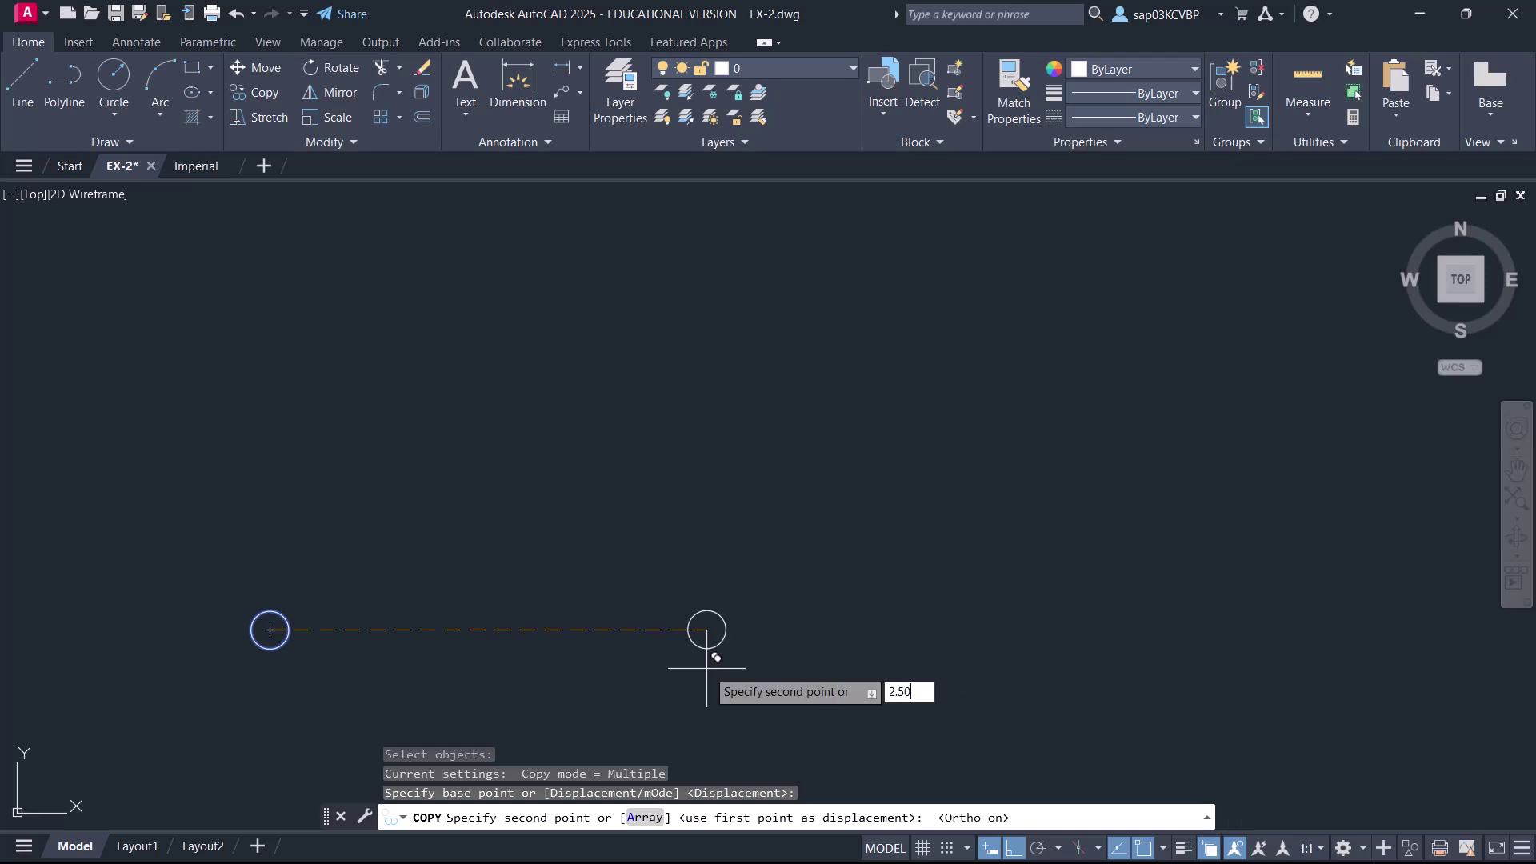
pyautogui.press('Return')
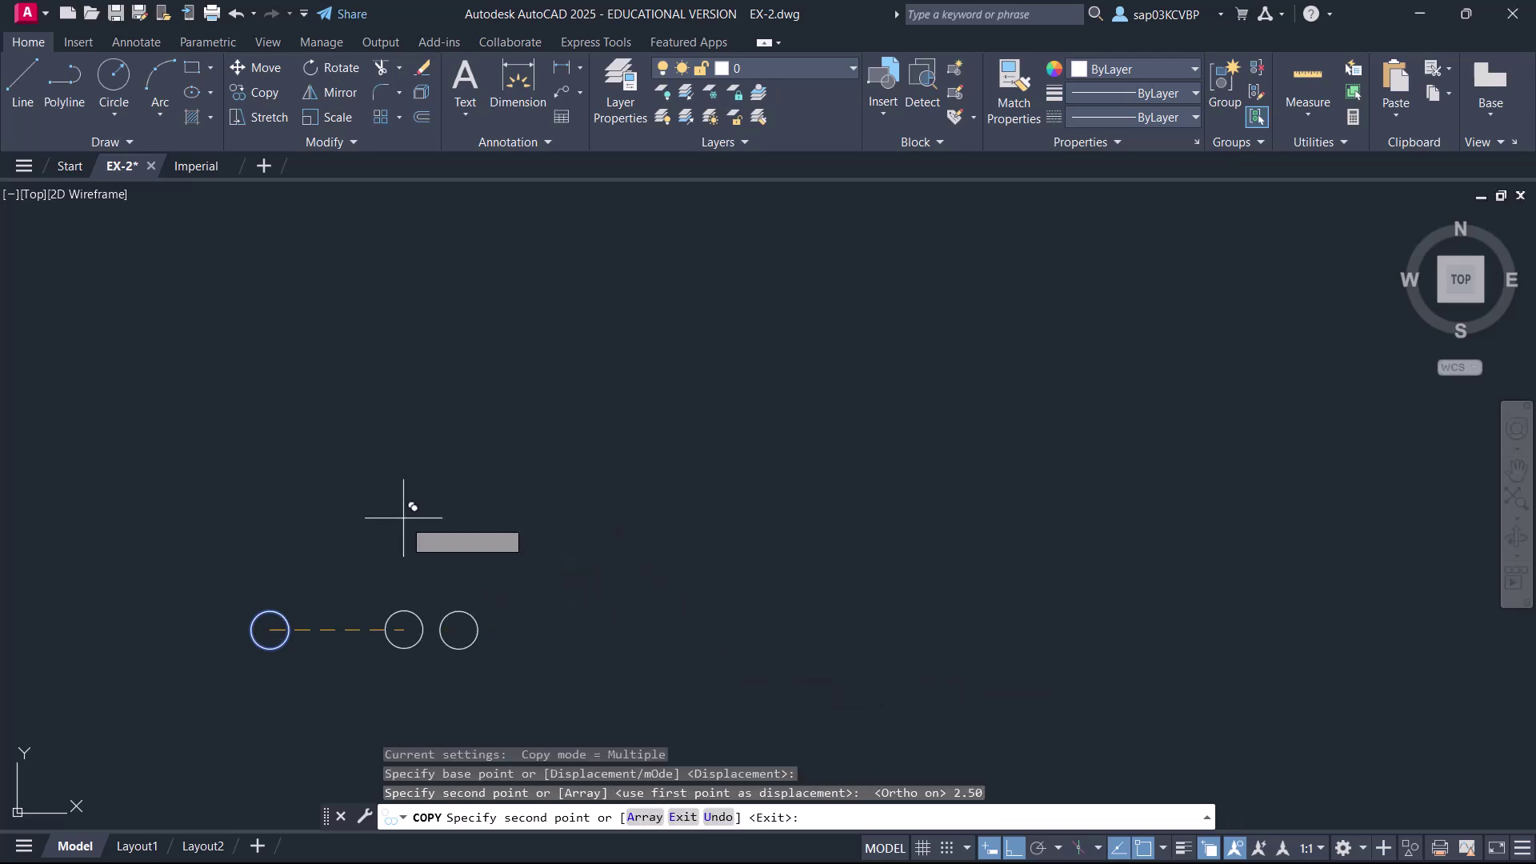
pyautogui.press('Return')
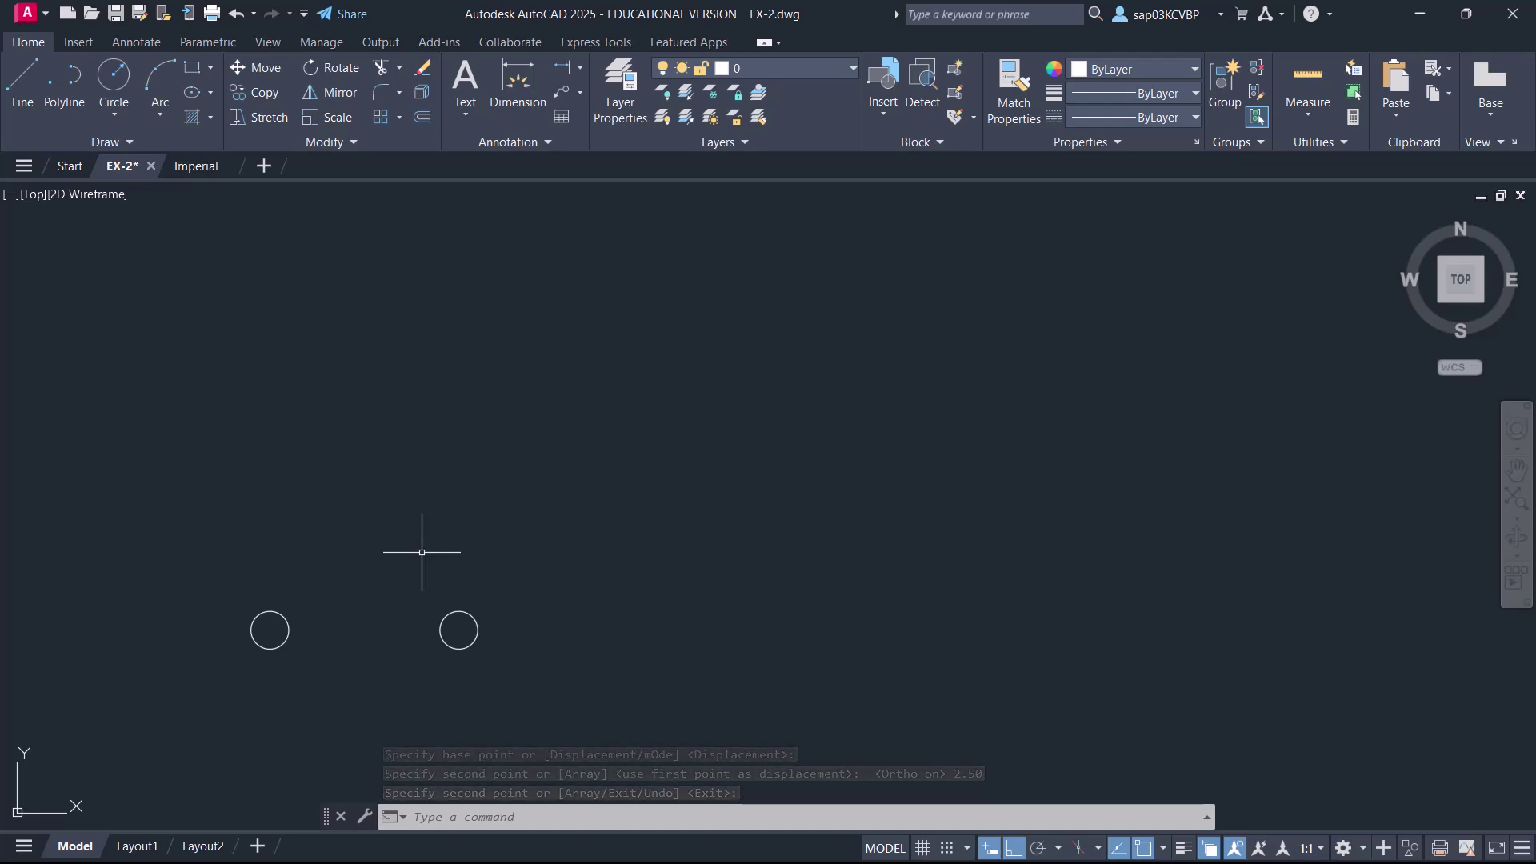
# - Draw a circle of diameter .50 with its center offset @-0.5,1.750 from the lower-left circle's center
pyautogui.write('c')
pyautogui.press('Return')
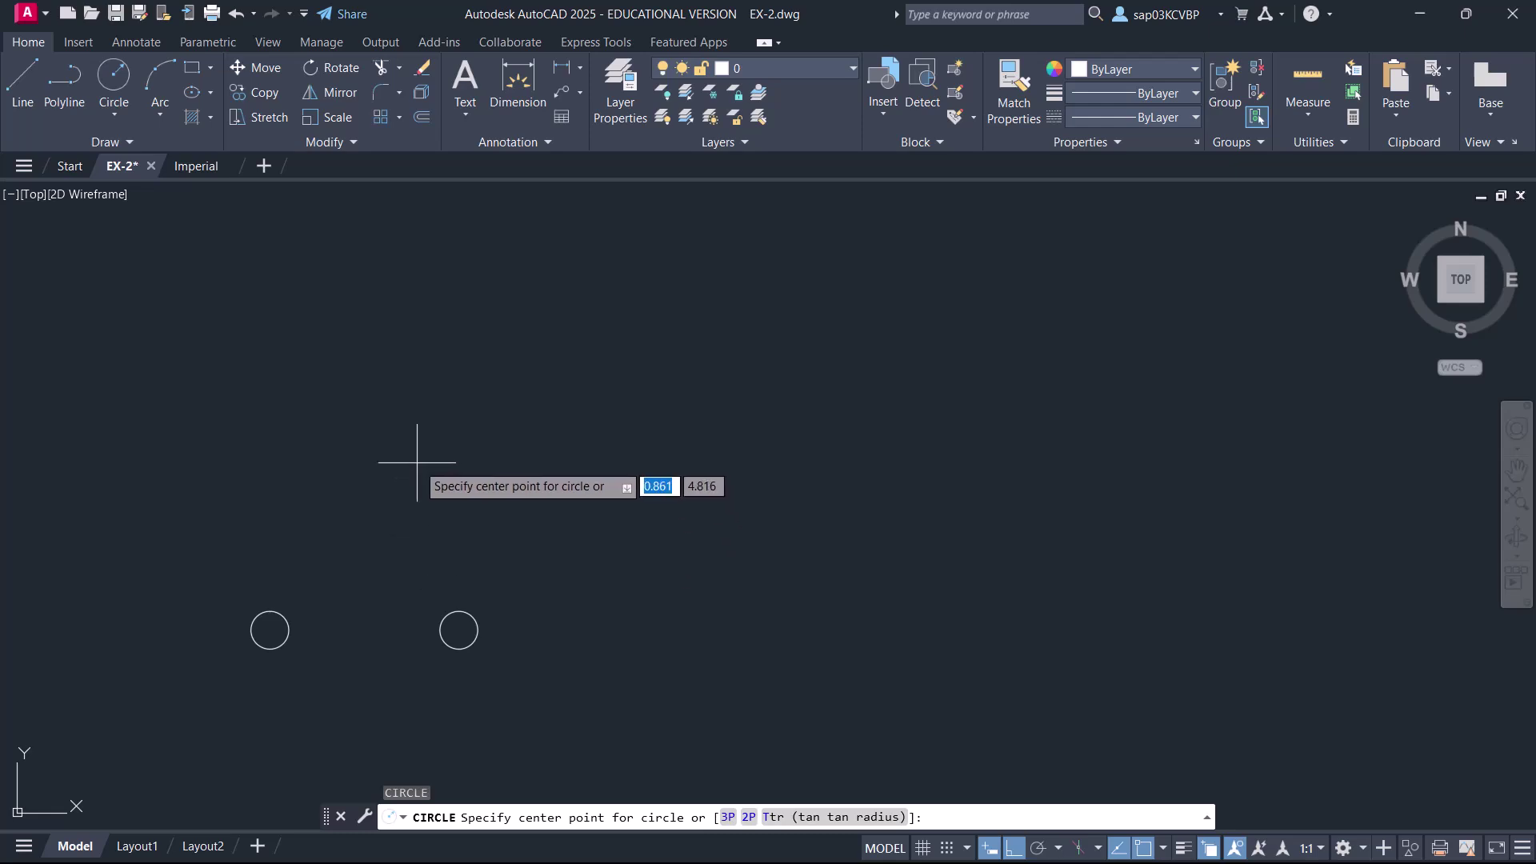
pyautogui.keyDown('shift'); pyautogui.rightClick(402, 432); pyautogui.keyUp('shift')
pyautogui.click(452, 424)
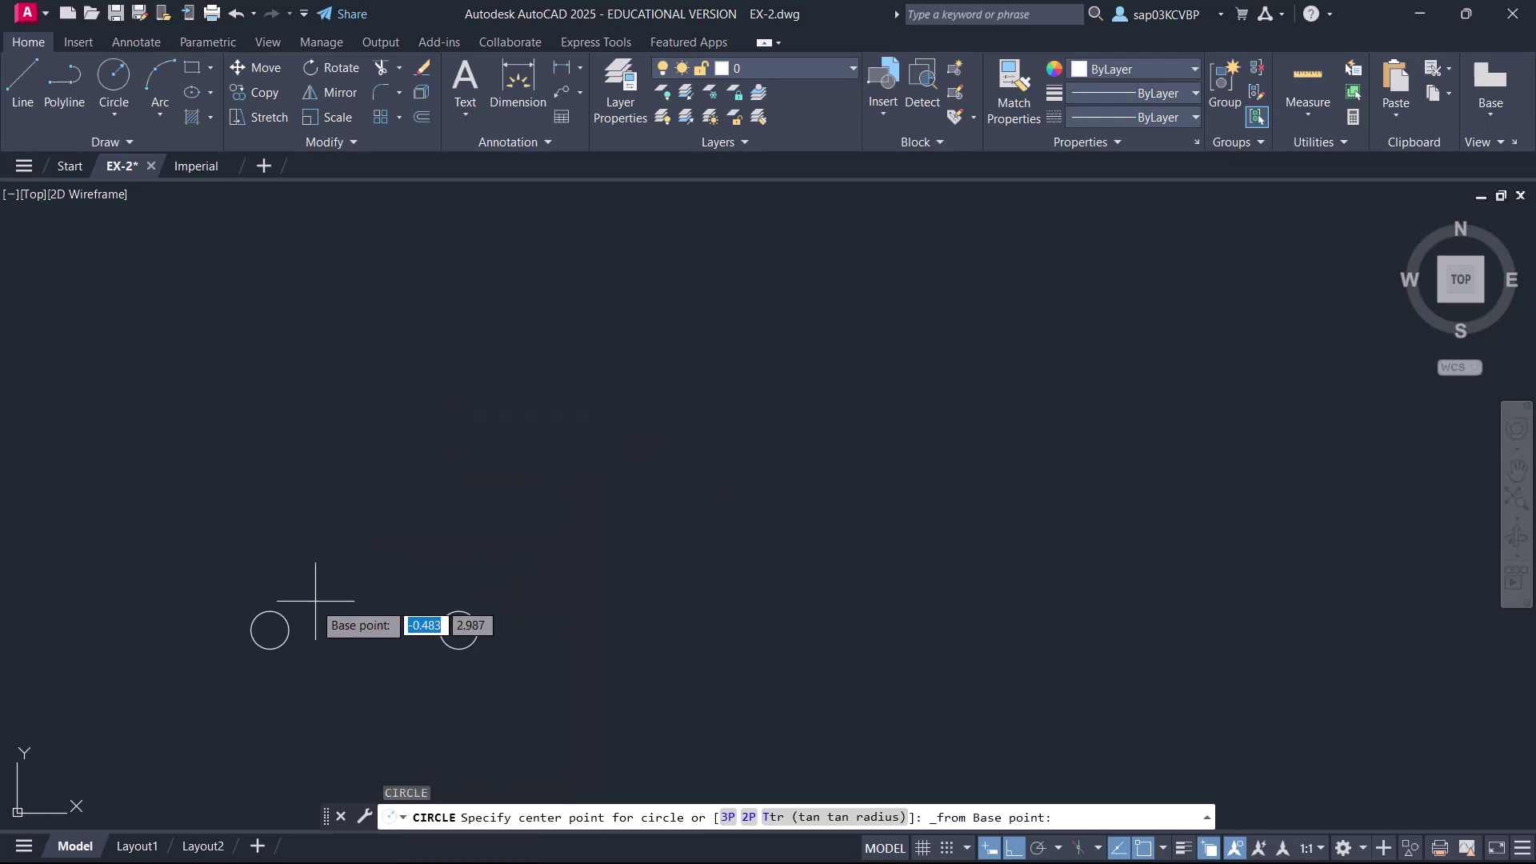
pyautogui.click(291, 622)
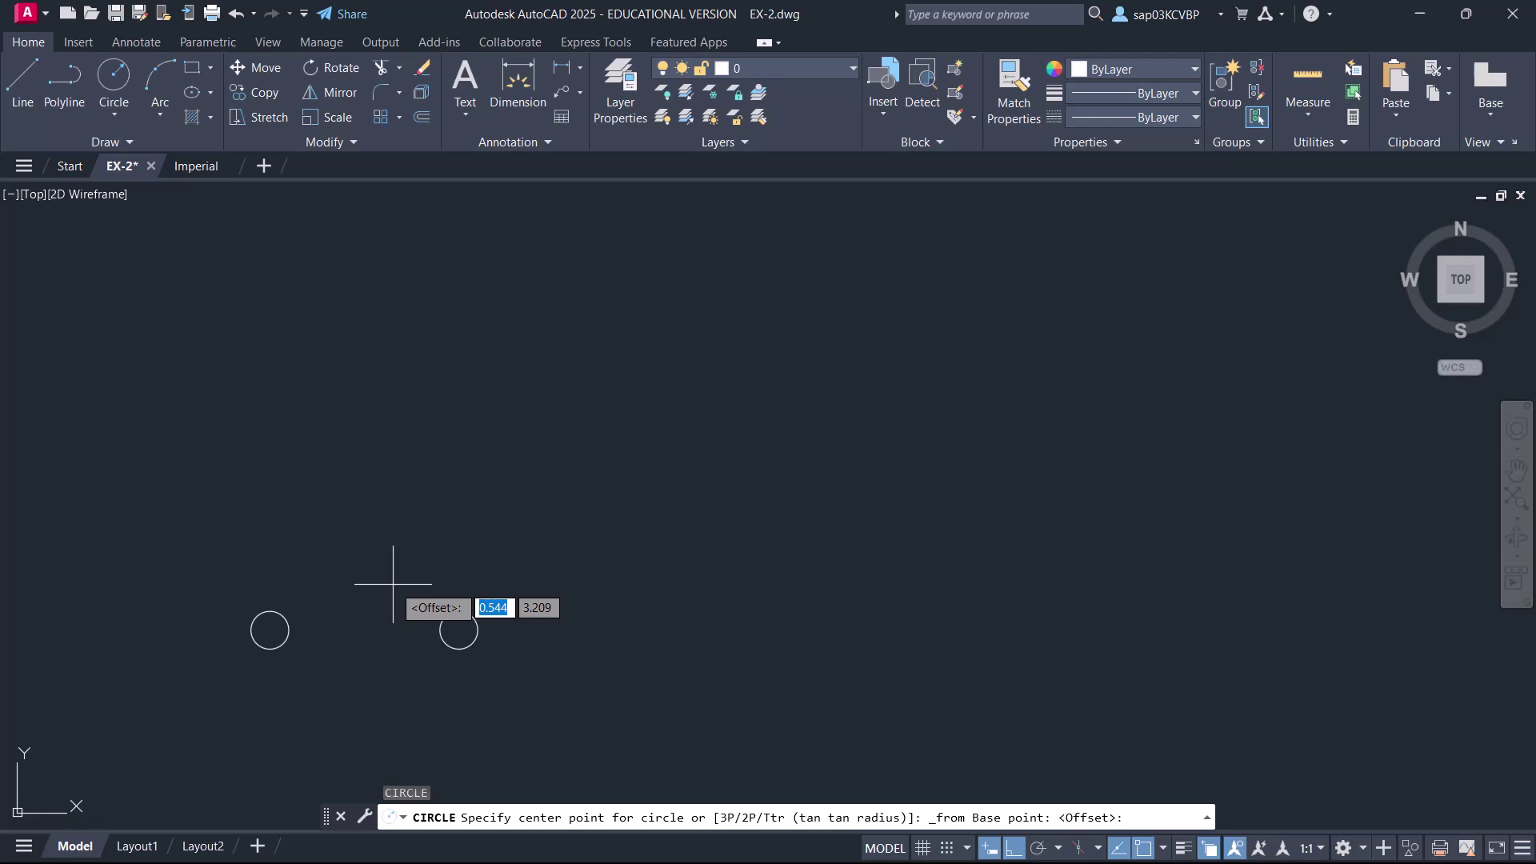
pyautogui.write('@-')
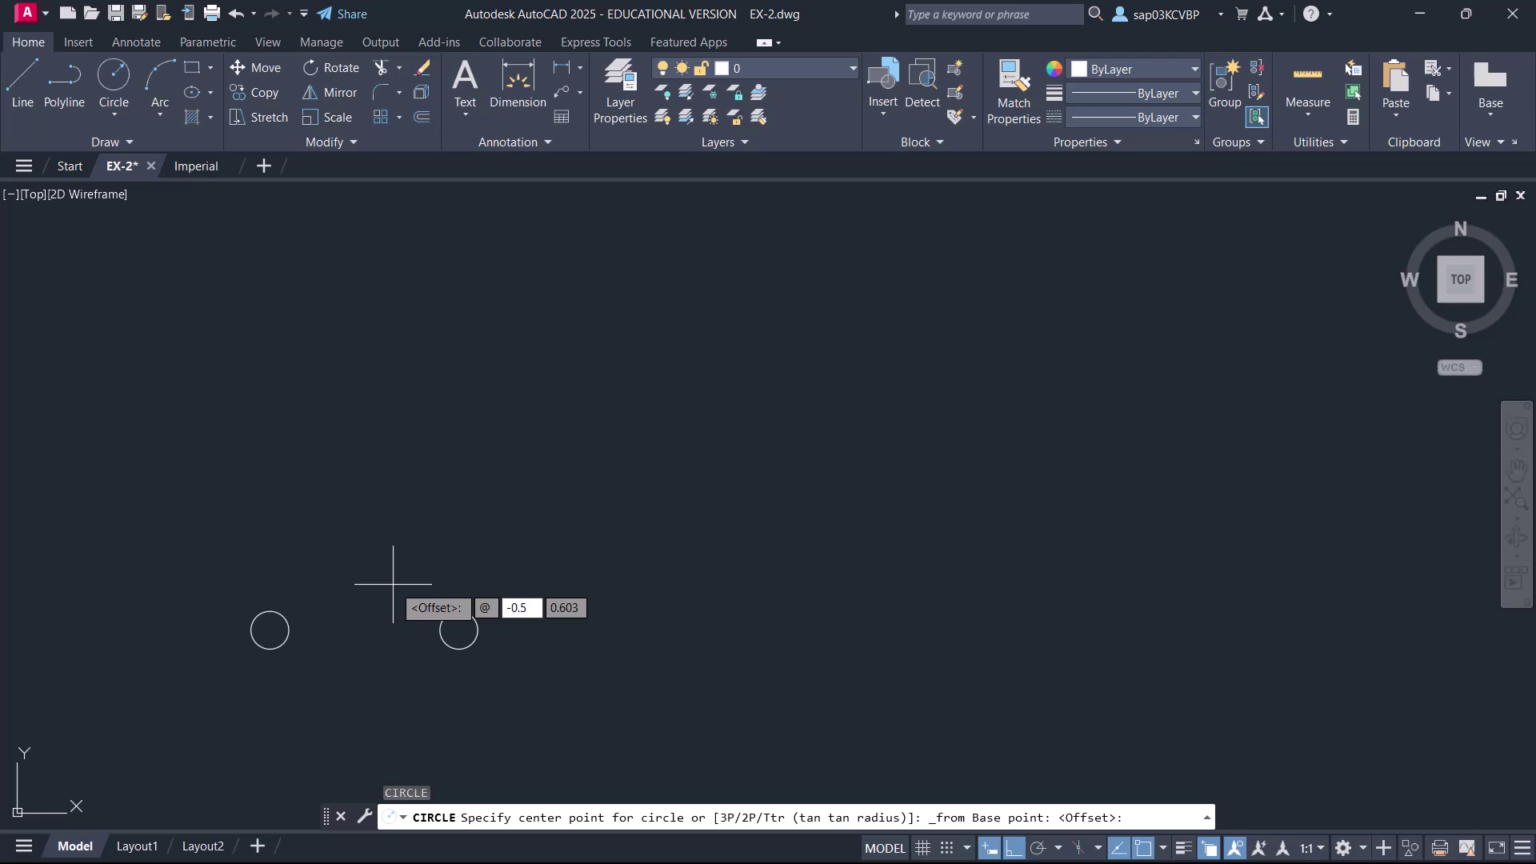
pyautogui.press('Tab')
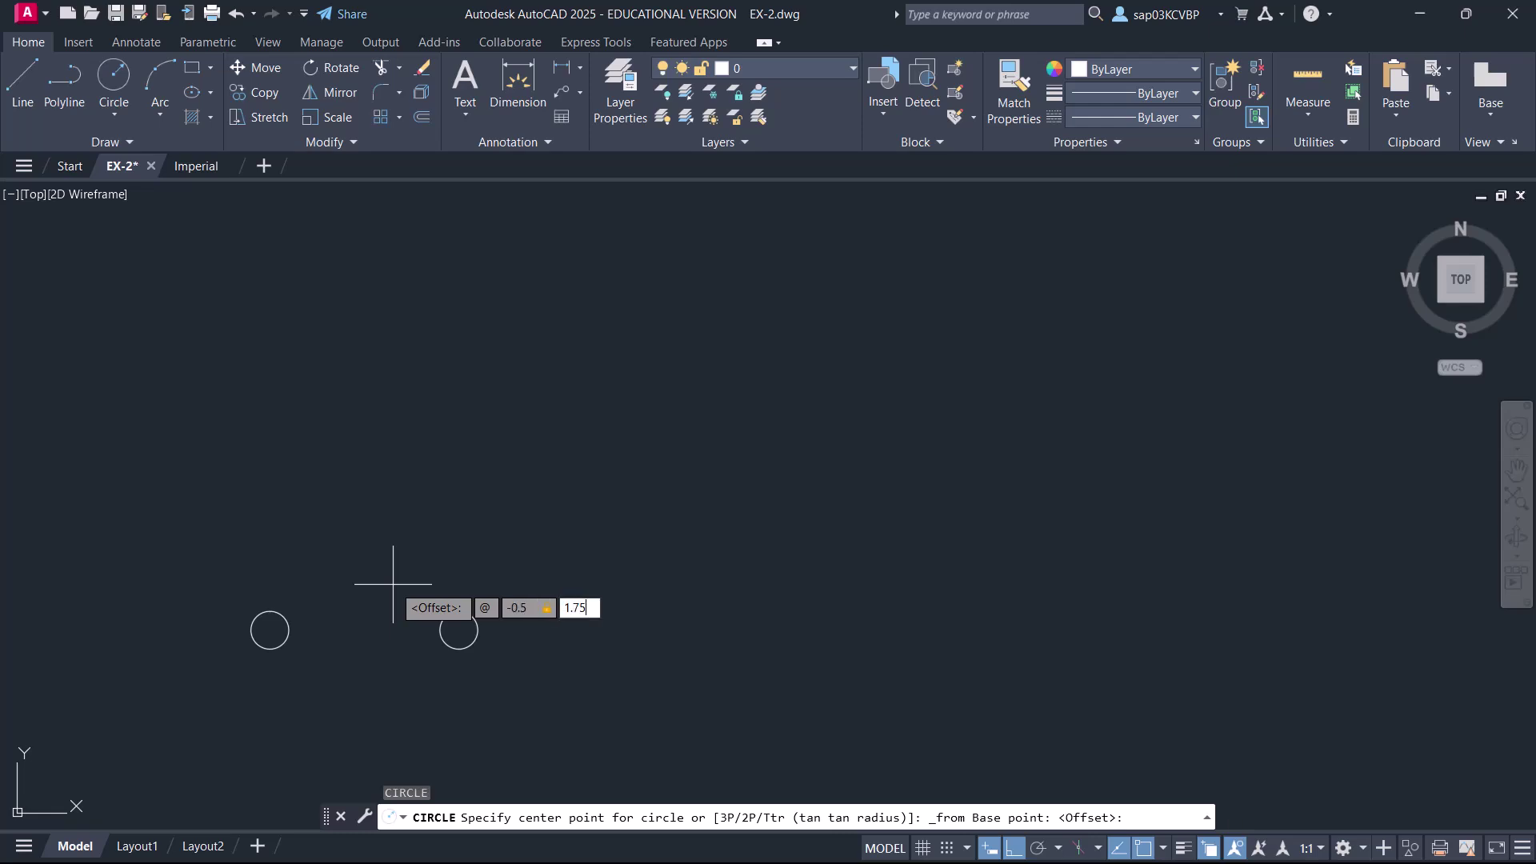
pyautogui.write('1.750')
pyautogui.press('Return')
pyautogui.write('D')
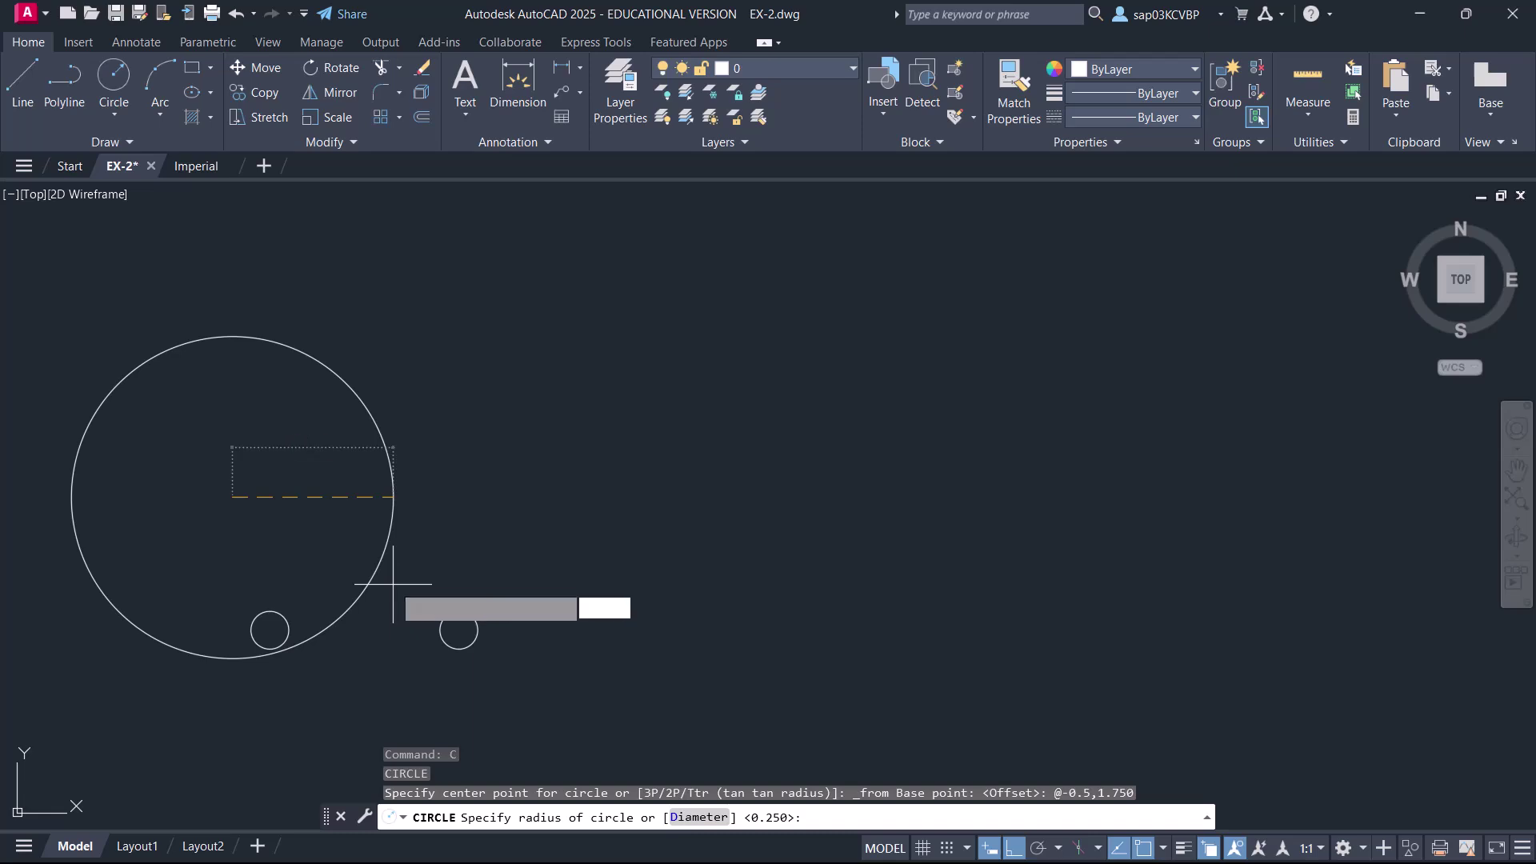
pyautogui.press('Return')
pyautogui.write('.50')
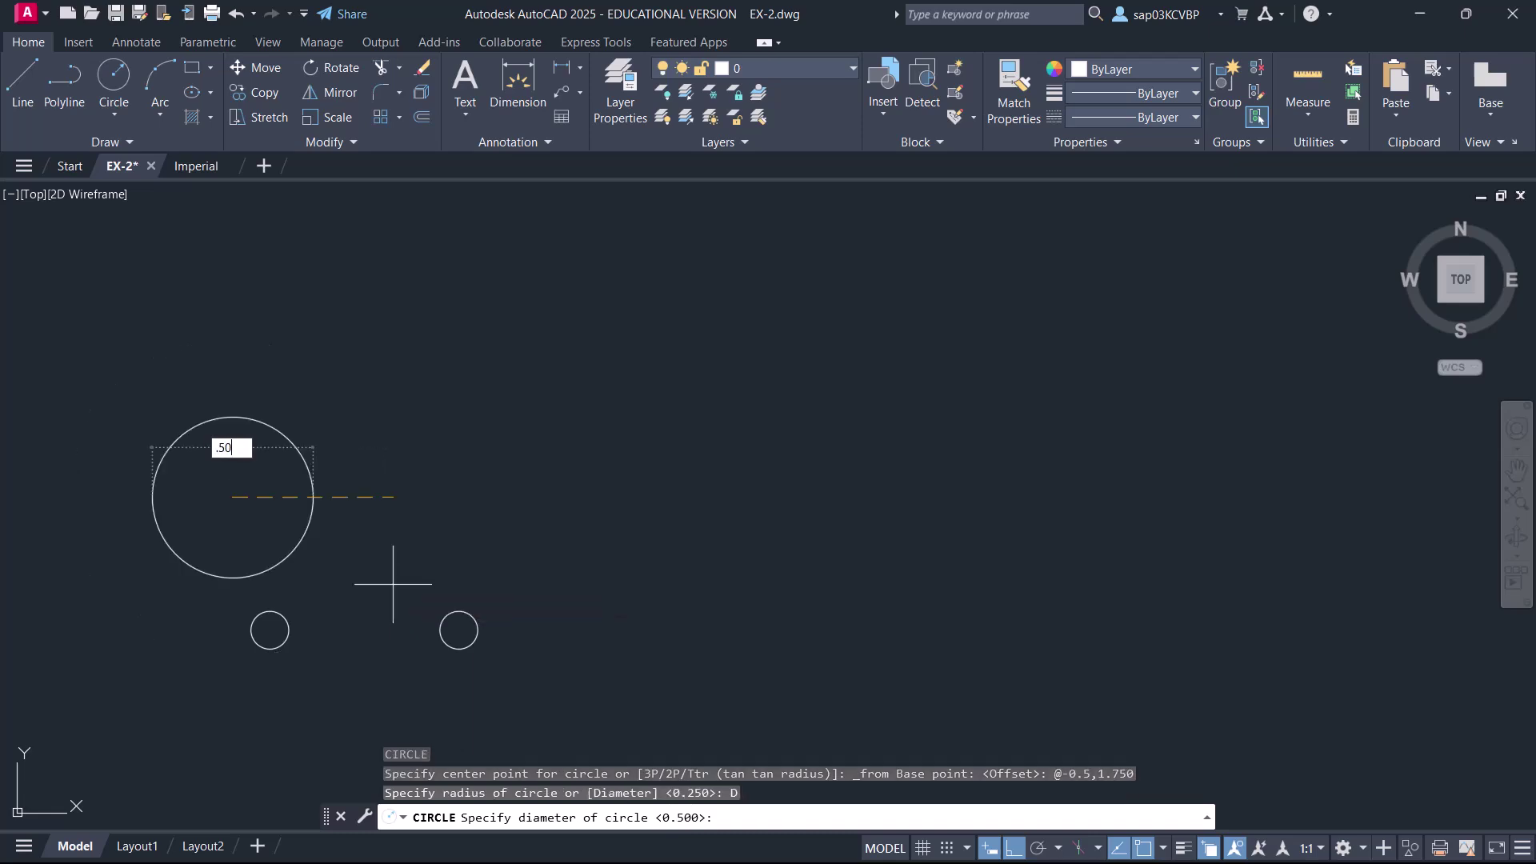
pyautogui.press('Return')
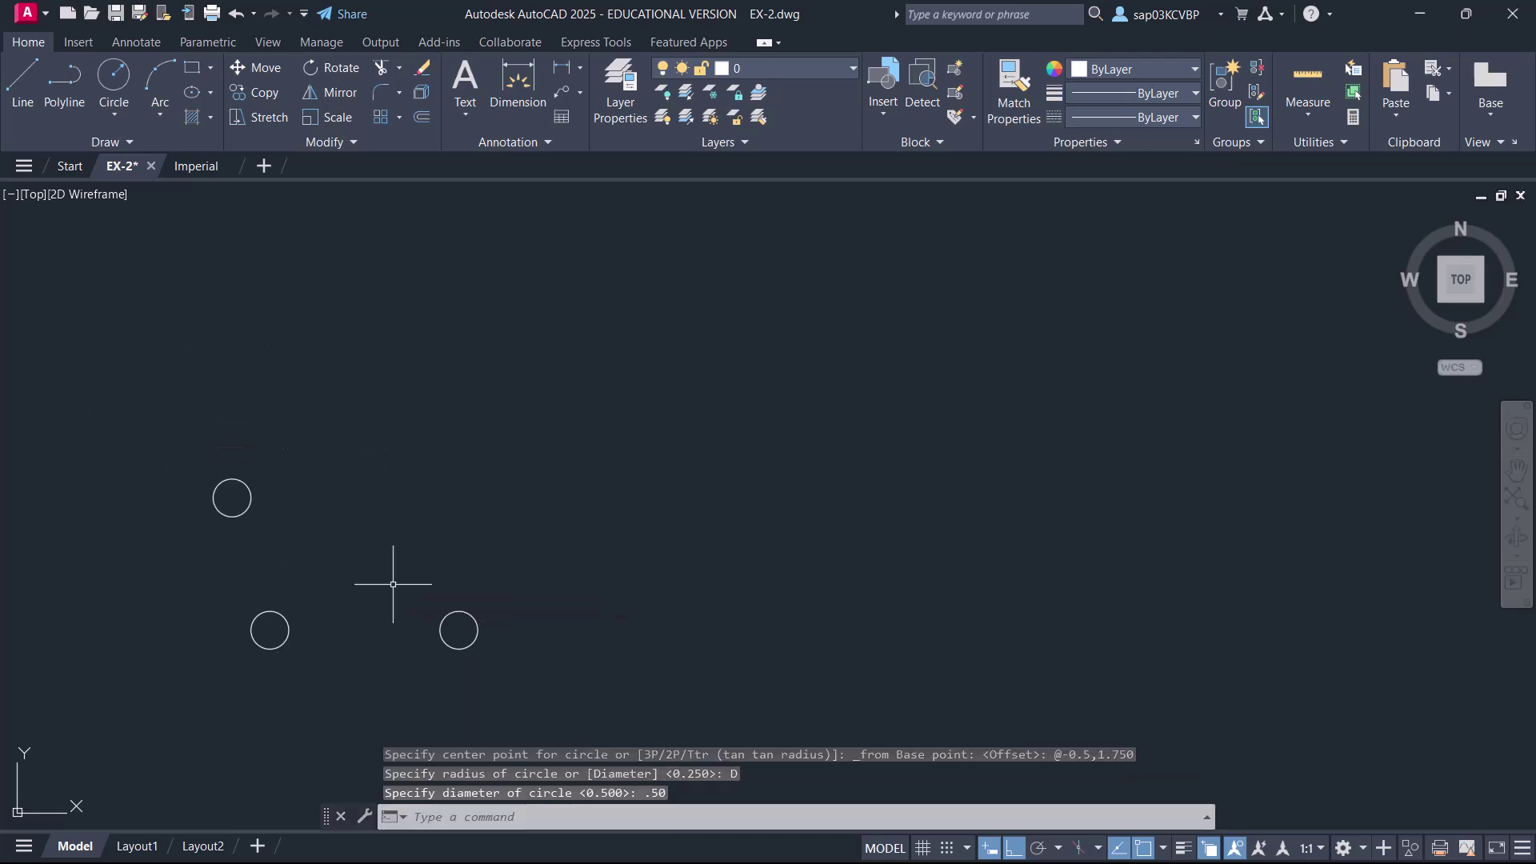
# - Draw a construction line between the centers of the two lower circles
pyautogui.write('l')
pyautogui.press('Return')
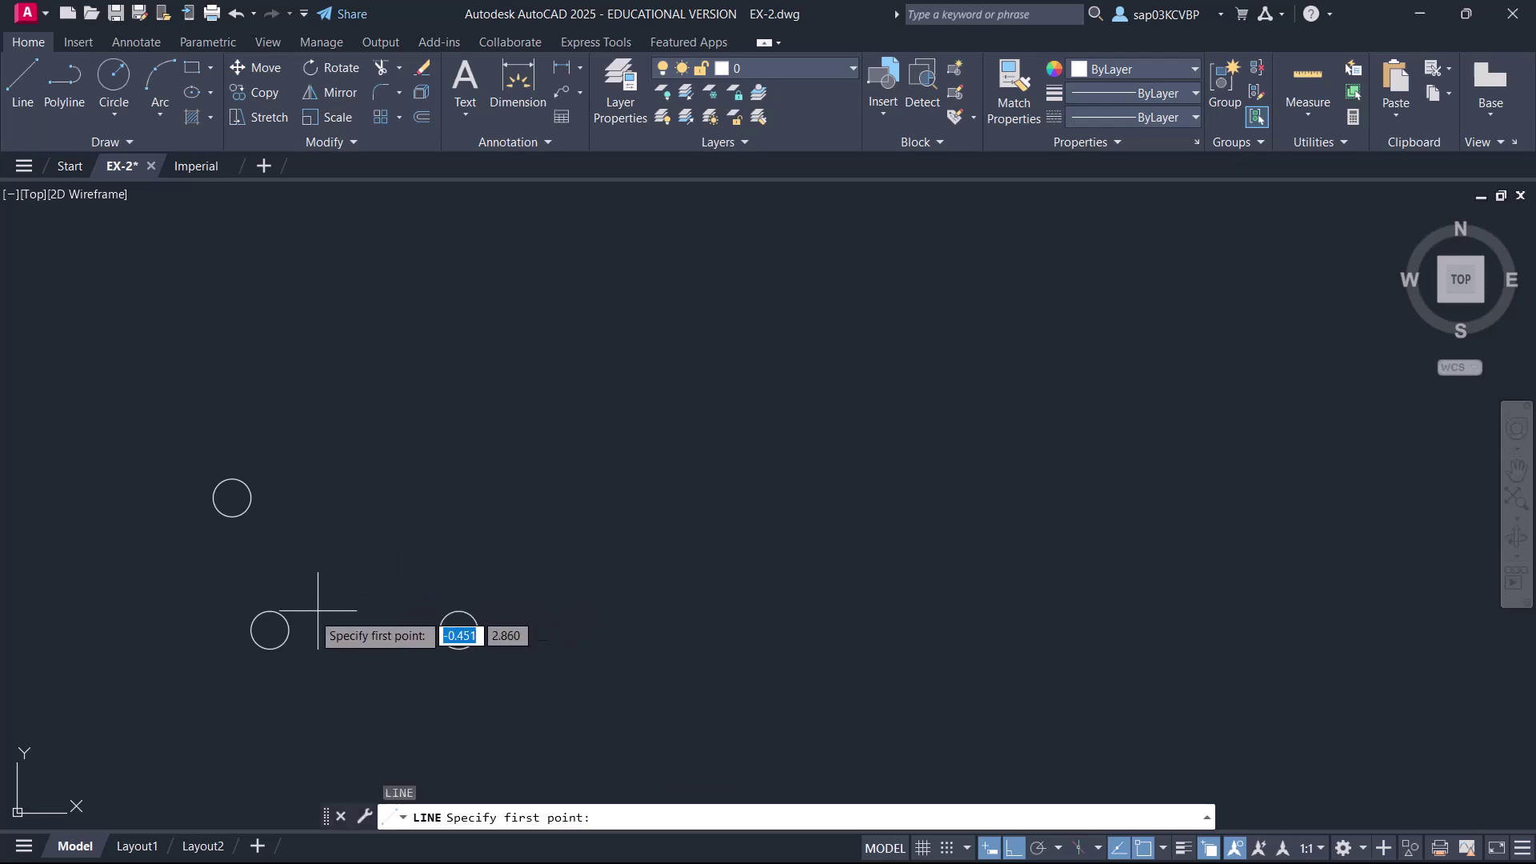
pyautogui.click(270, 629)
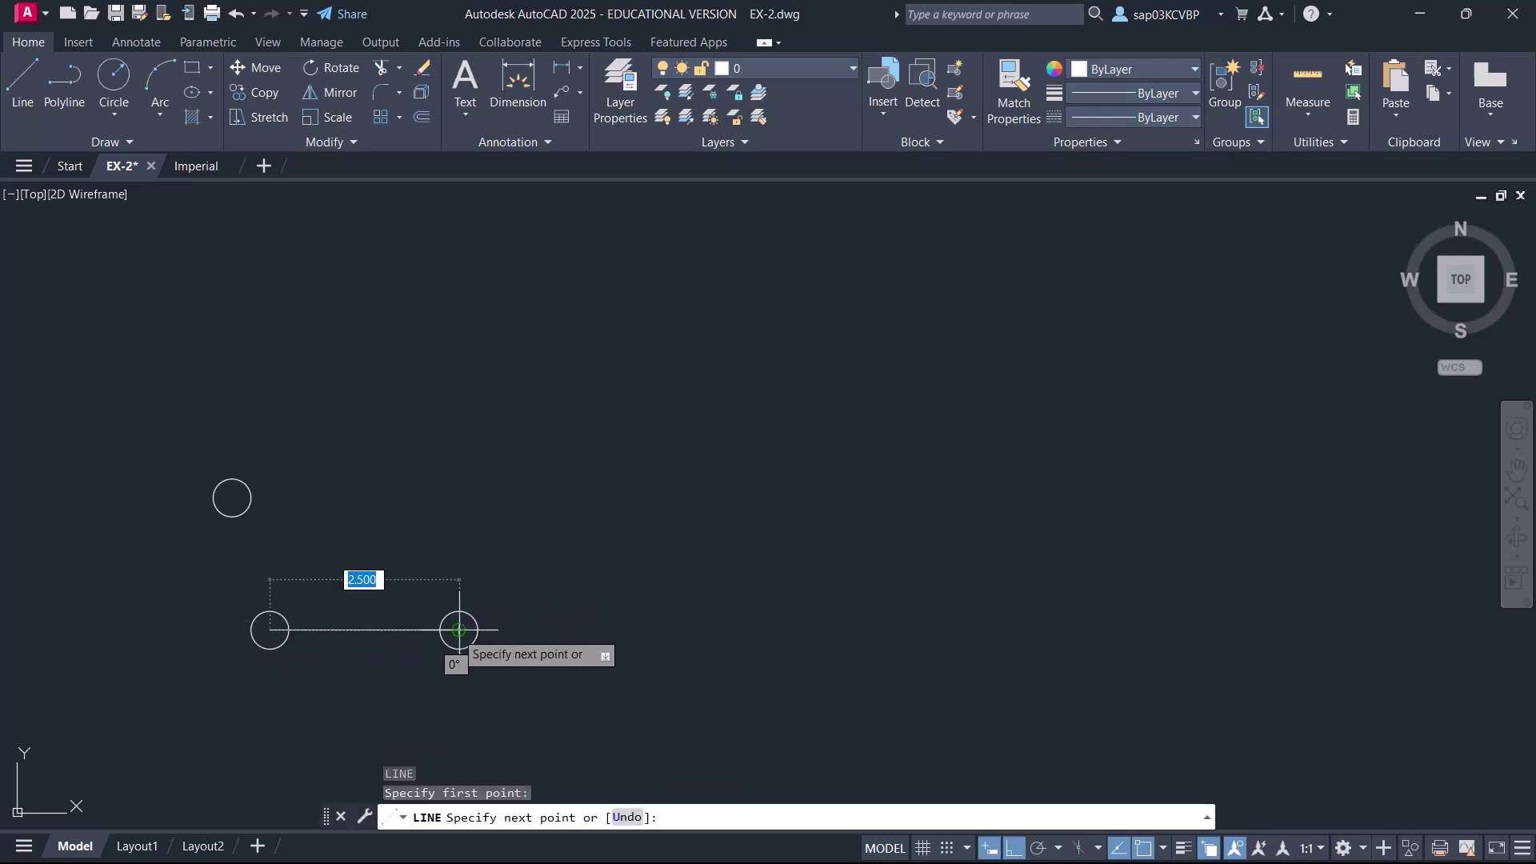
pyautogui.click(459, 630)
pyautogui.press('Return')
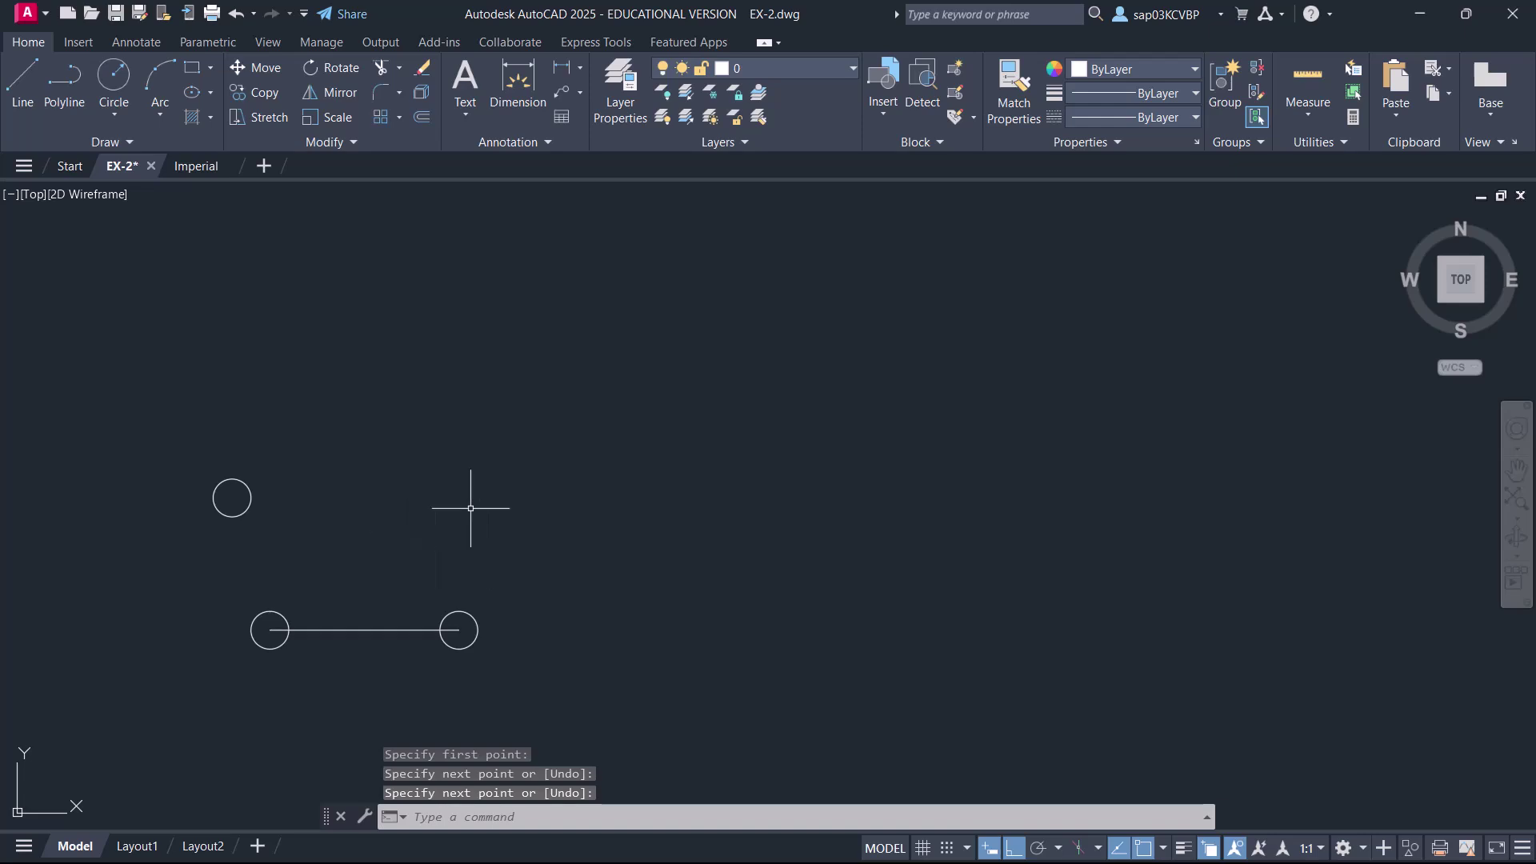
# - Mirror the upper circle about the vertical through the construction line's midpoint, keeping the source, and delete the construction line
pyautogui.write('MI')
pyautogui.press('Return')
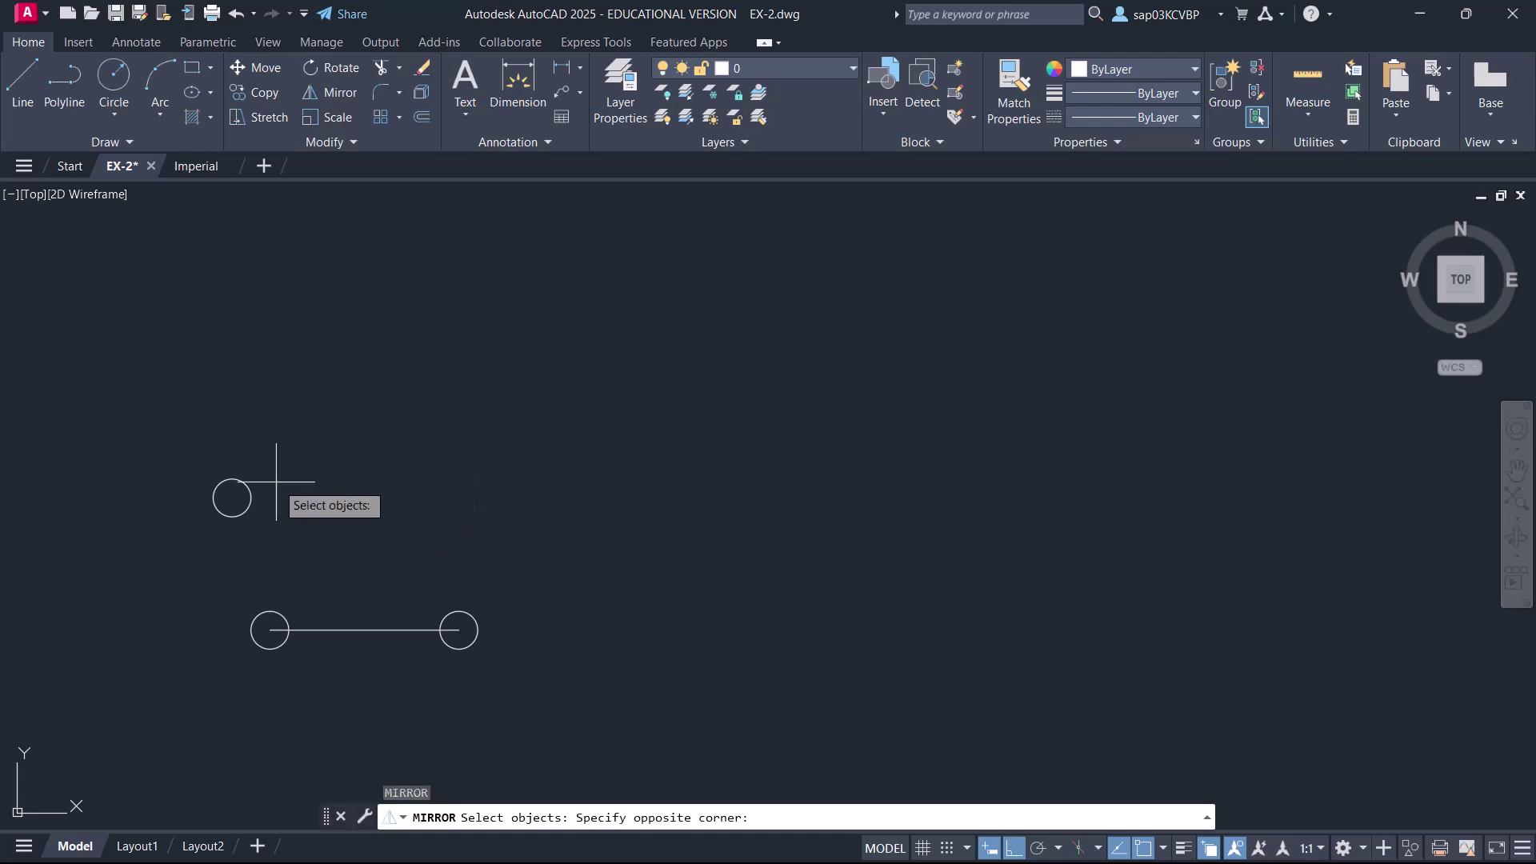
pyautogui.click(275, 480)
pyautogui.click(234, 525)
pyautogui.press('Return')
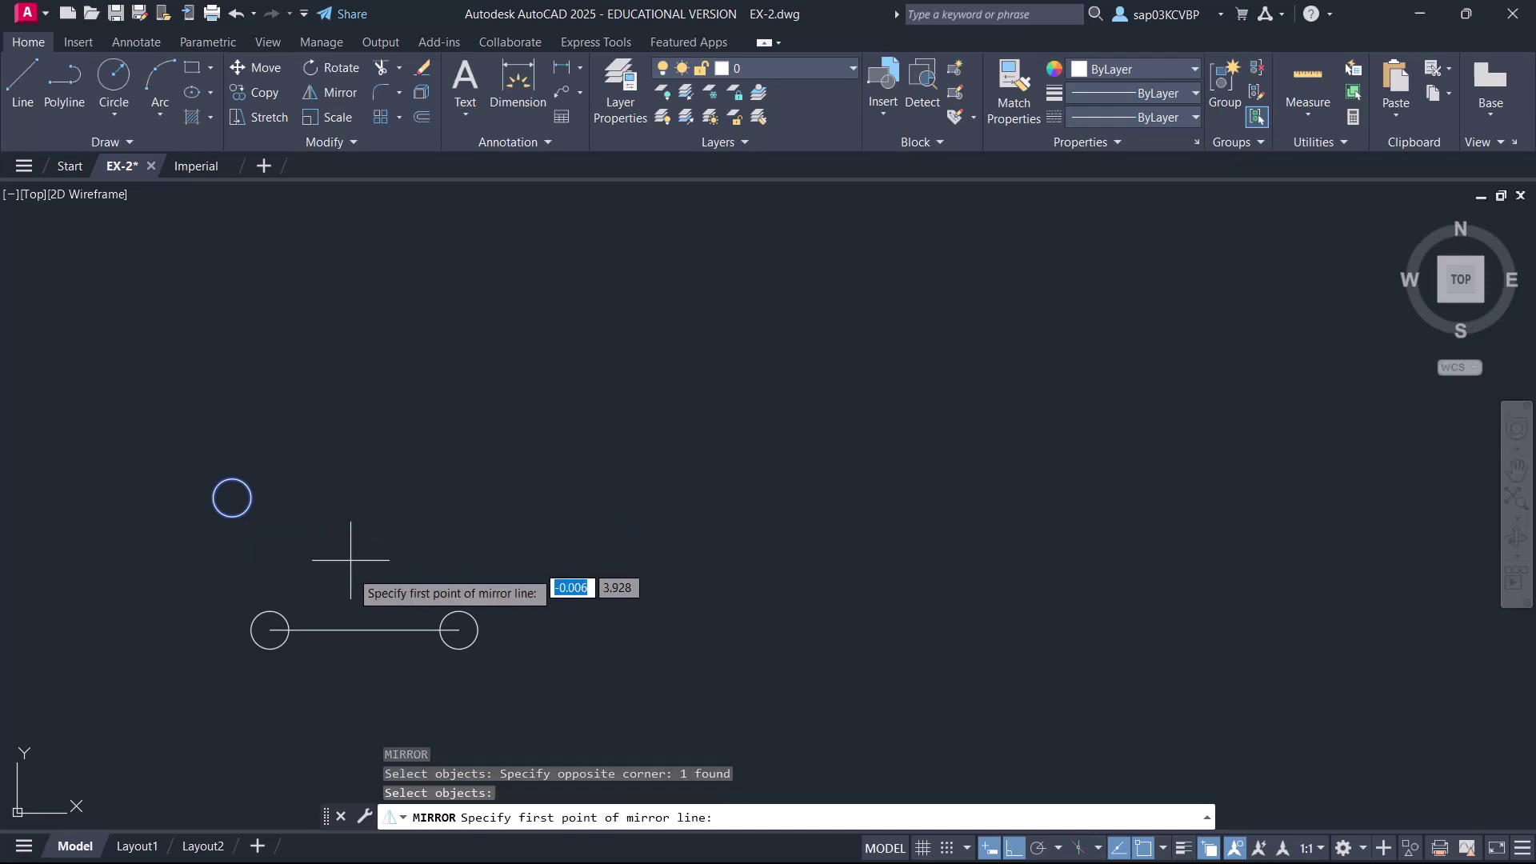
pyautogui.click(364, 630)
pyautogui.click(352, 447)
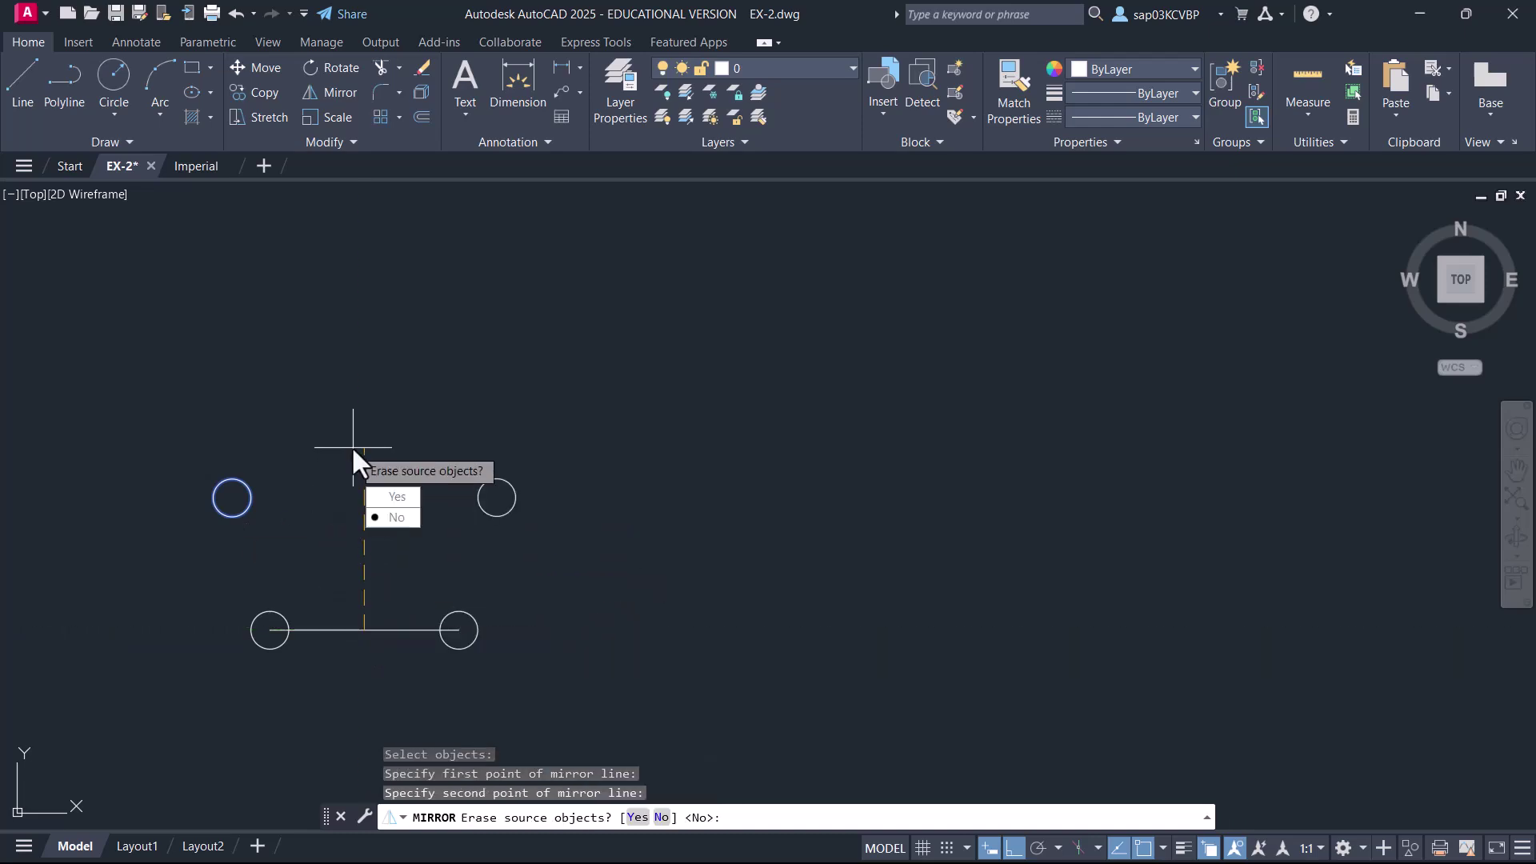
pyautogui.press('Return')
pyautogui.click(375, 626)
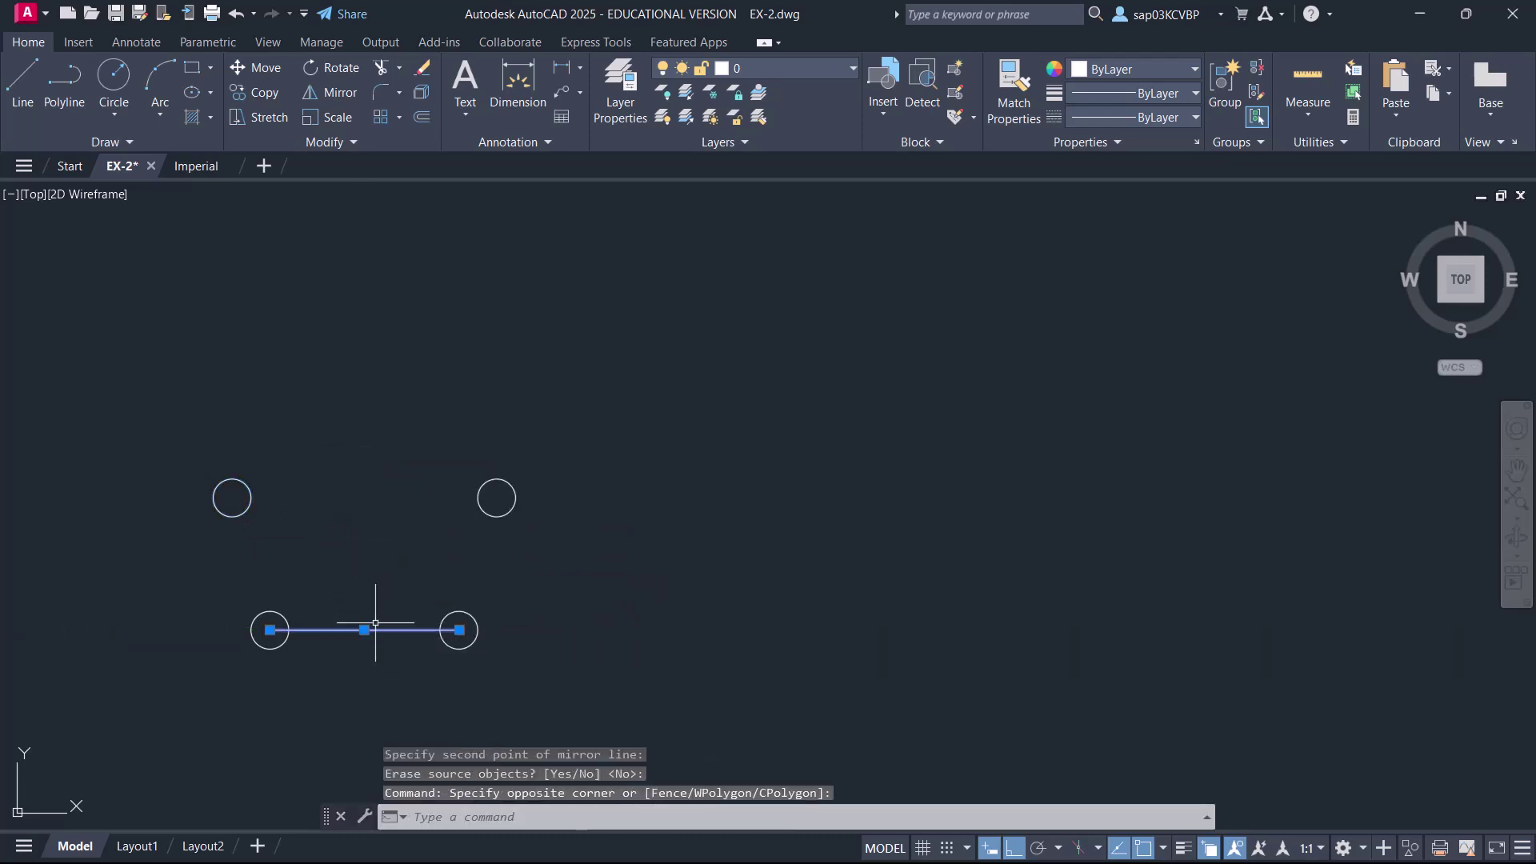
pyautogui.press('Delete')
# - Draw a concentric circle of radius .5 around the upper-left circle
pyautogui.write('c')
pyautogui.press('Return')
pyautogui.click(232, 498)
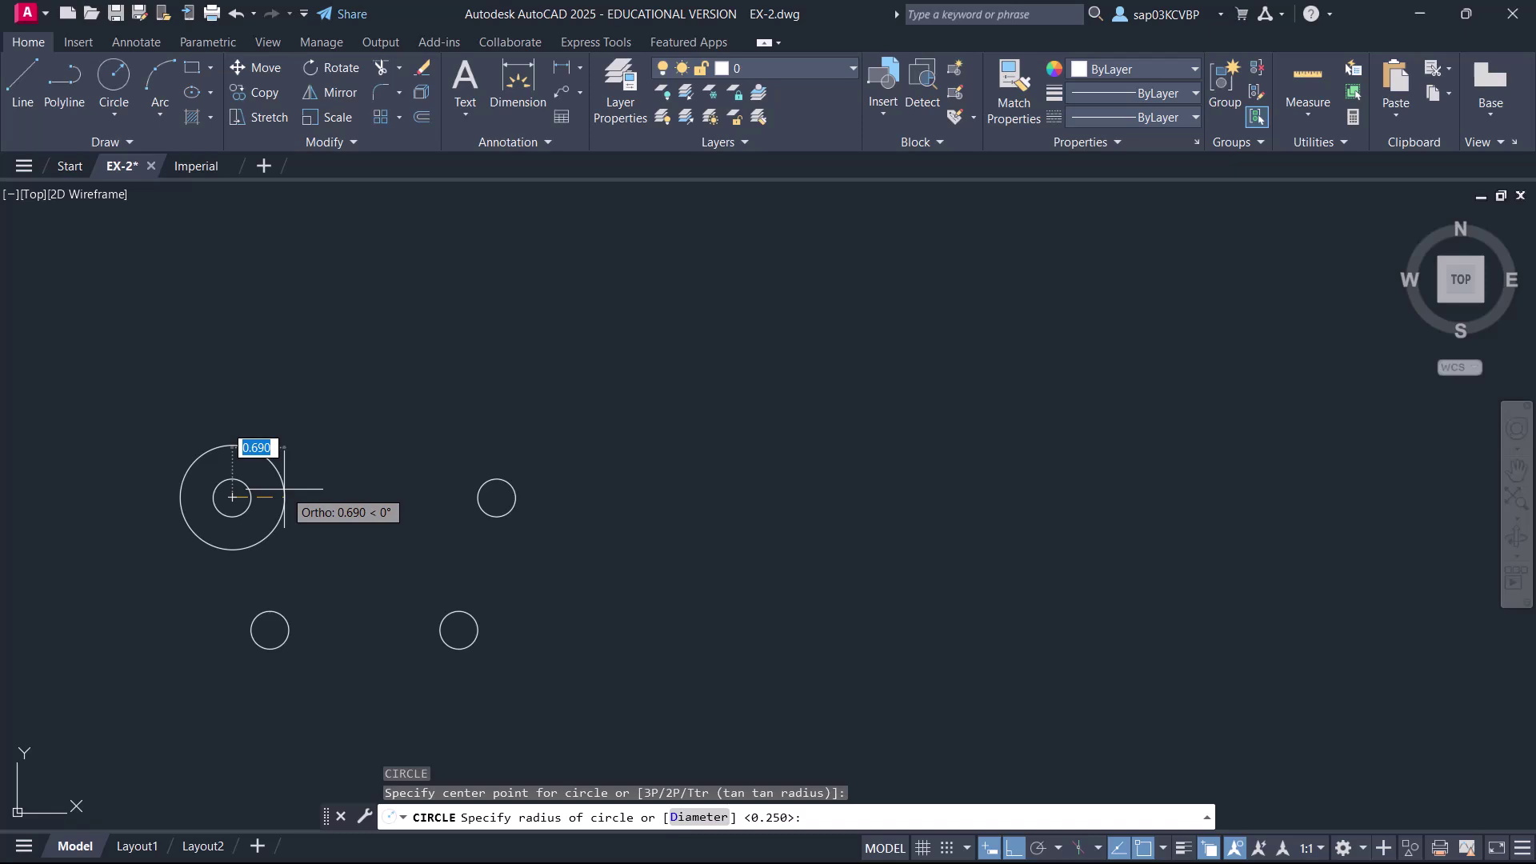
pyautogui.write('.5')
pyautogui.press('Return')
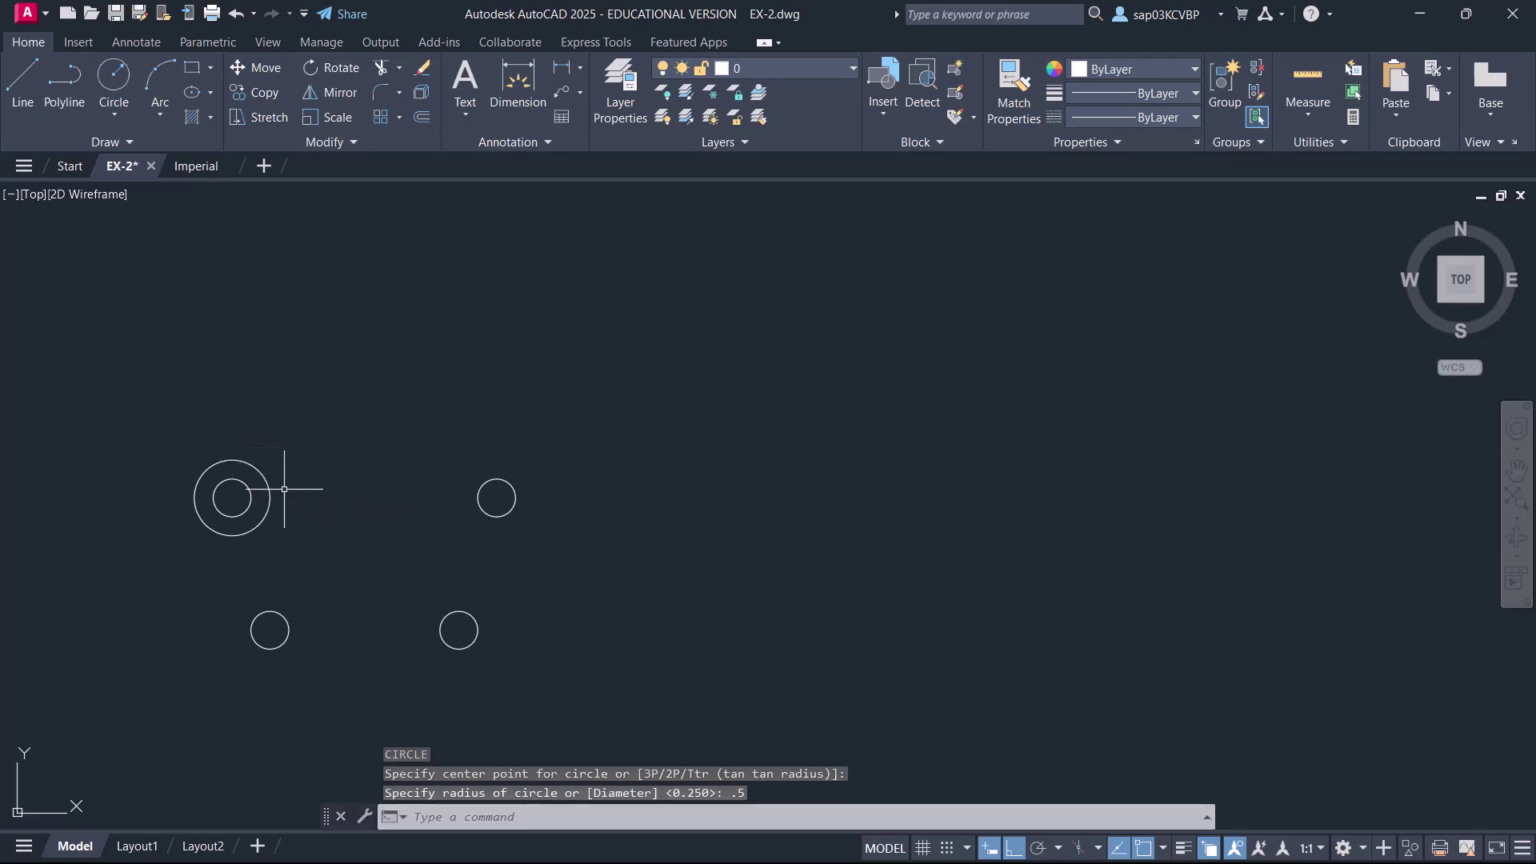
# - Draw a concentric circle of radius 0.5 around the upper-right circle
pyautogui.press('Return')
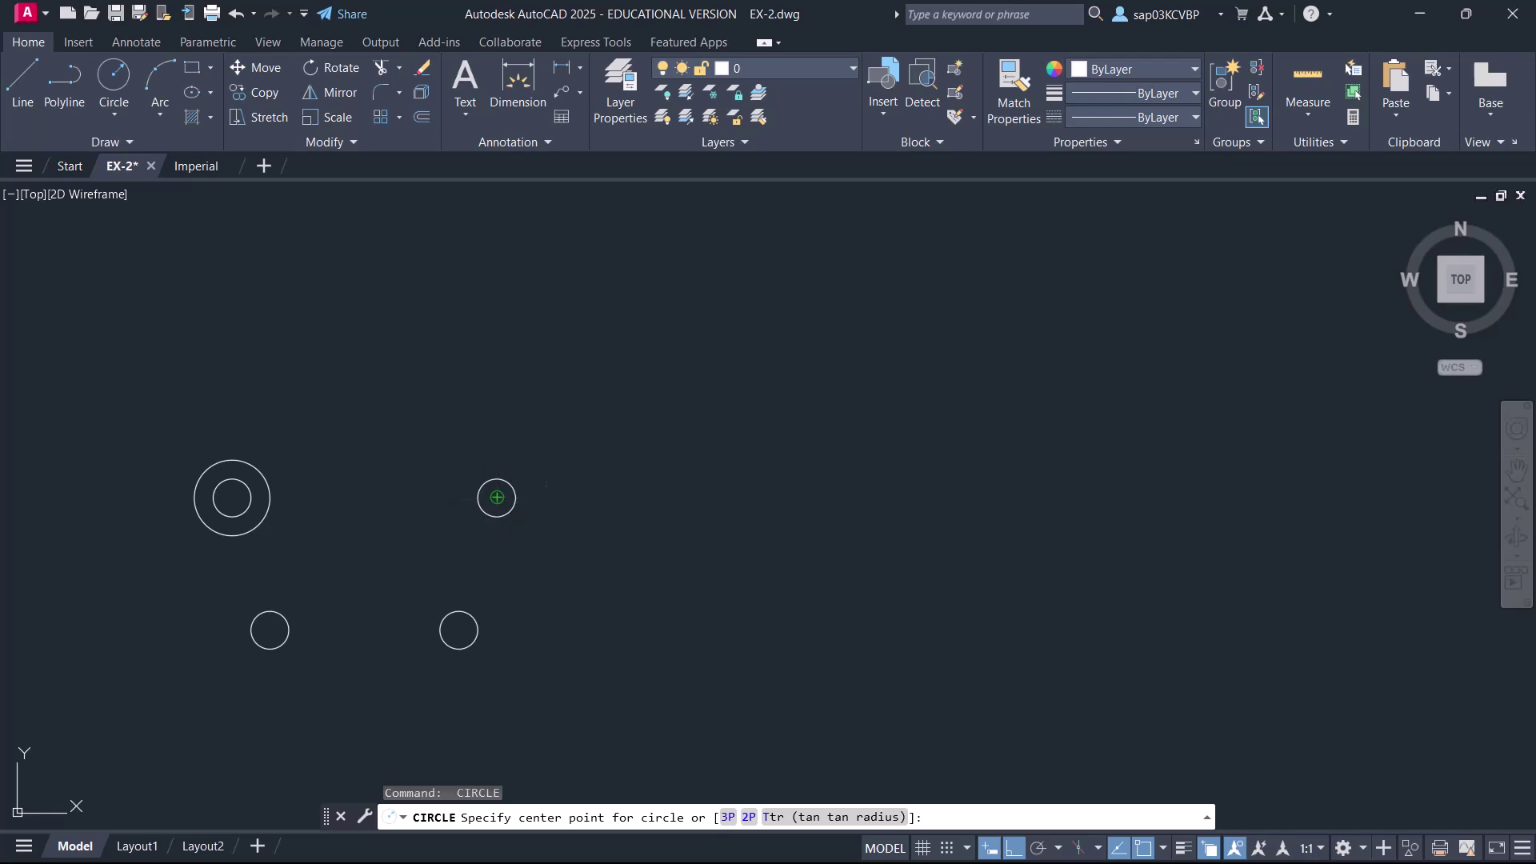
pyautogui.click(496, 498)
pyautogui.write('0.5')
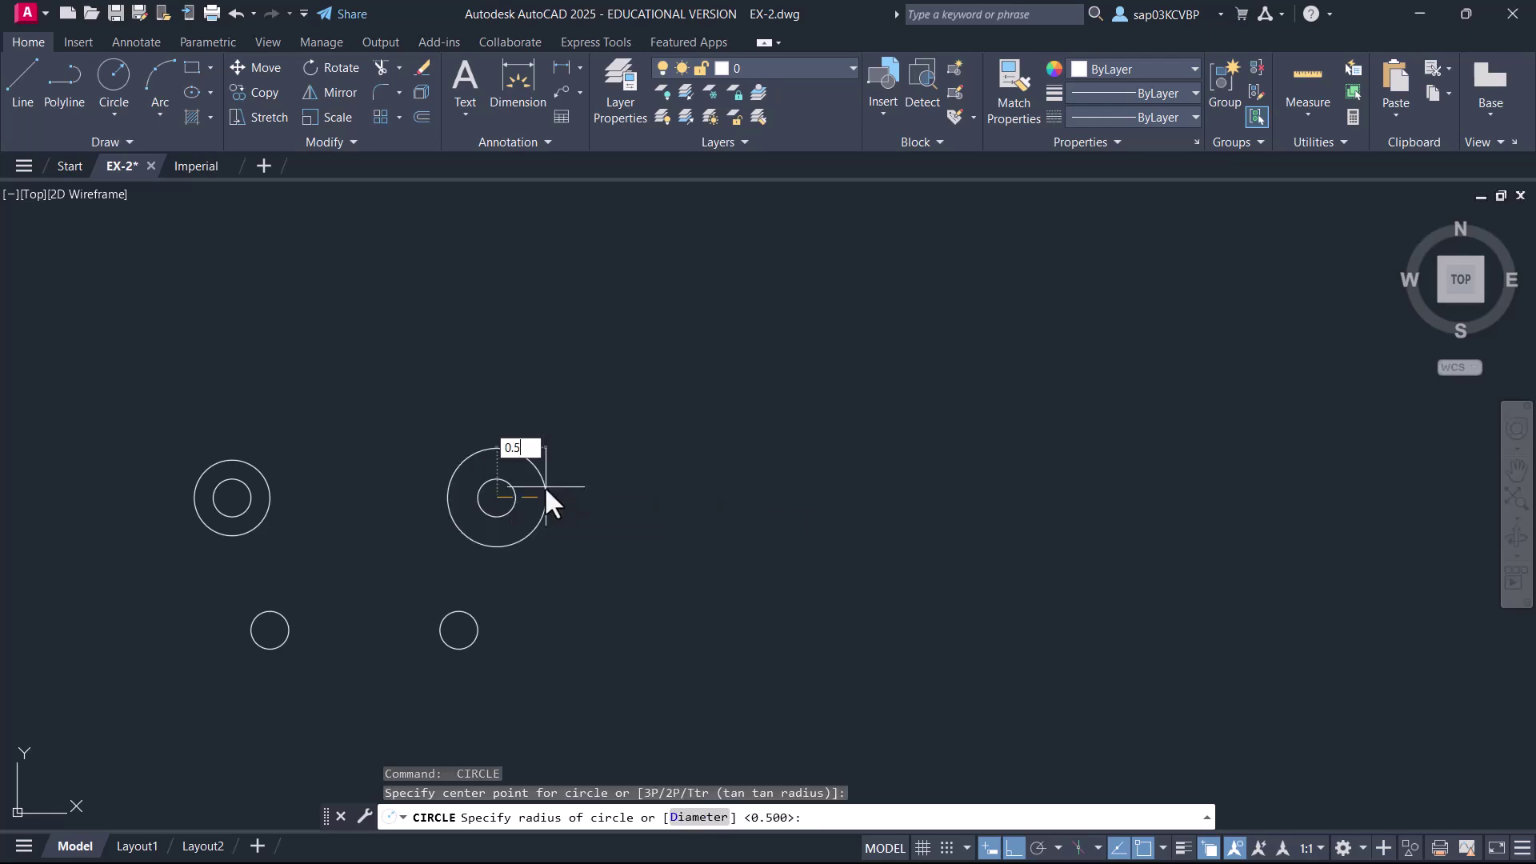
pyautogui.press('Return')
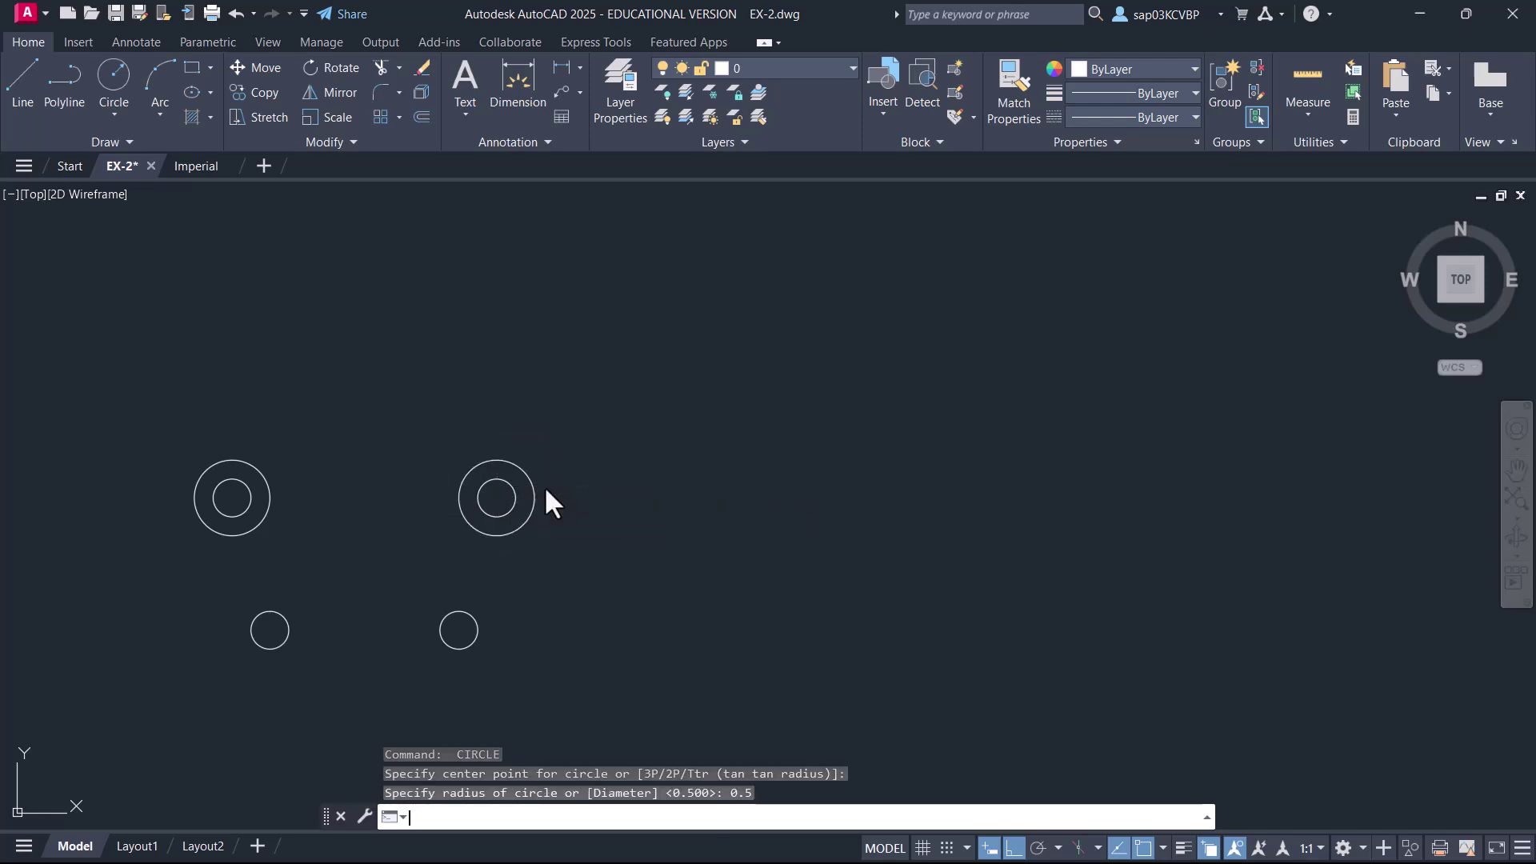
# - Draw concentric circles of radius 0.5 around the lower-left and lower-right circles
pyautogui.press('Return')
pyautogui.click(269, 630)
pyautogui.write('0.5')
pyautogui.press('Return')
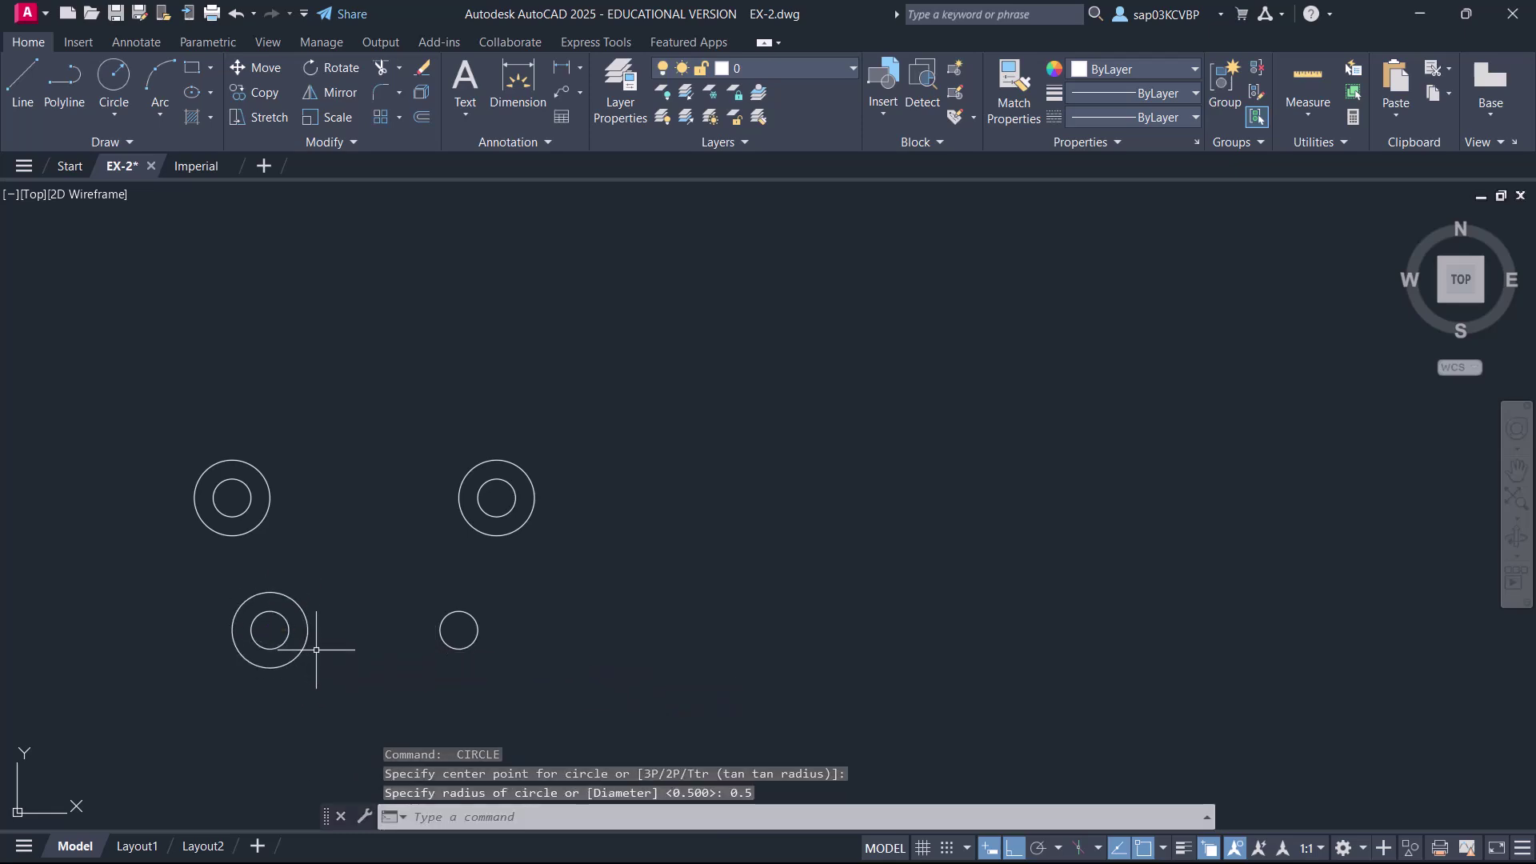
pyautogui.press('Return')
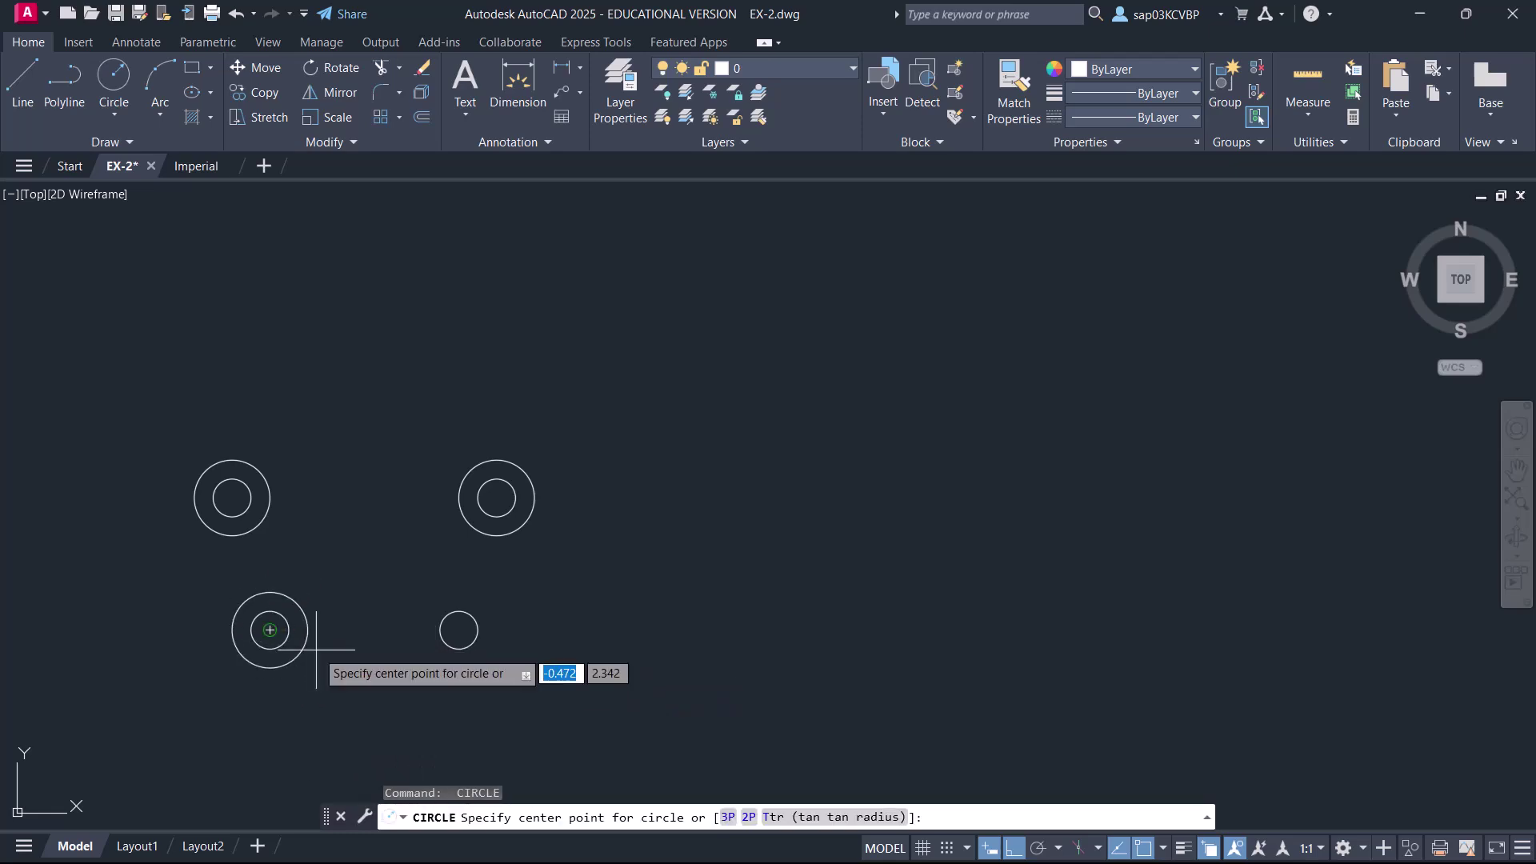
pyautogui.click(459, 631)
pyautogui.write('0')
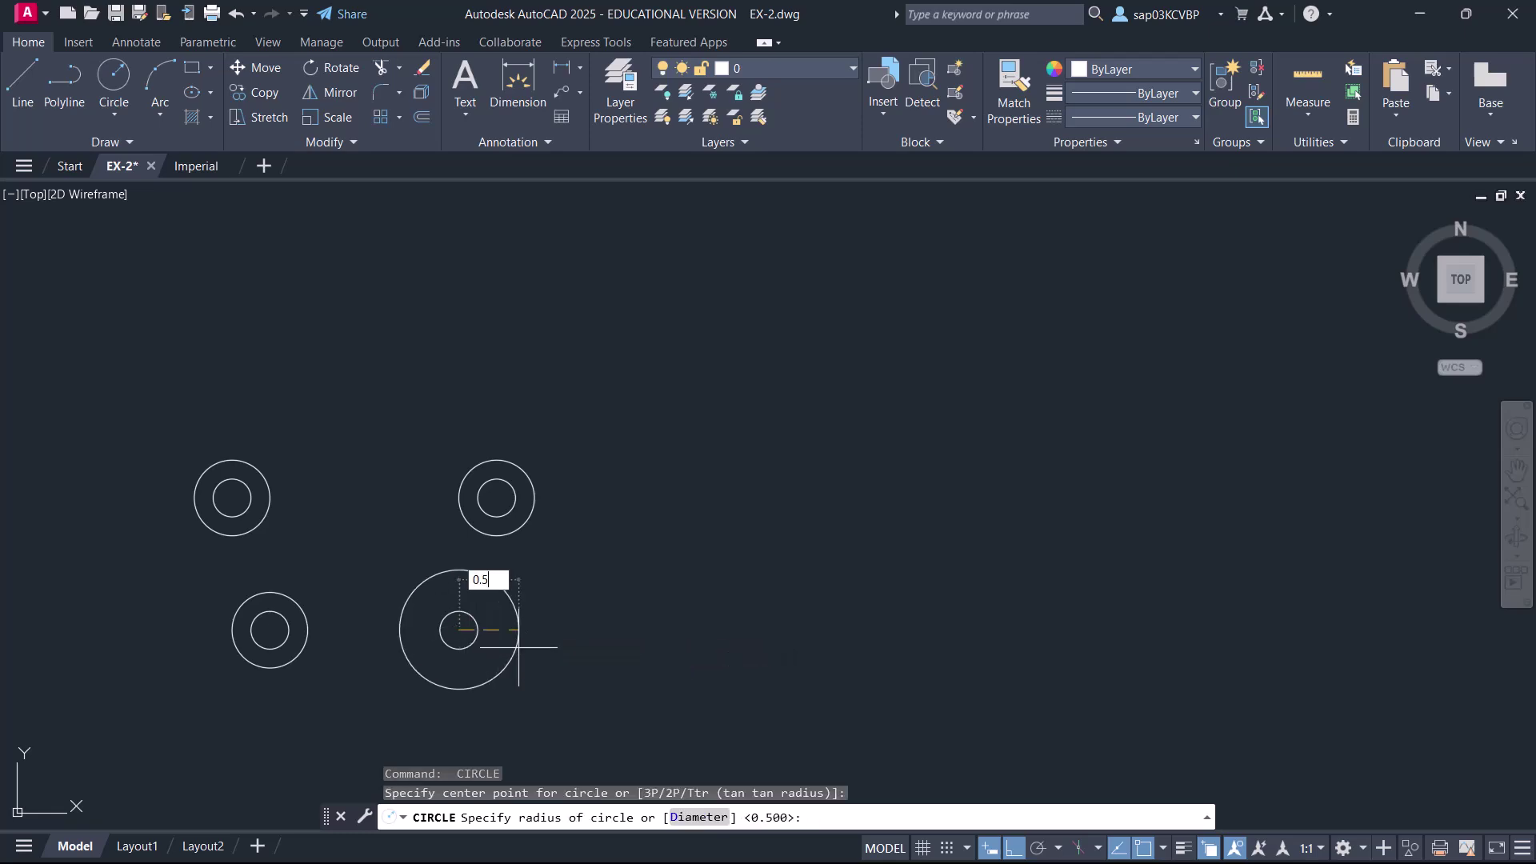
pyautogui.write('.5')
pyautogui.press('Return')
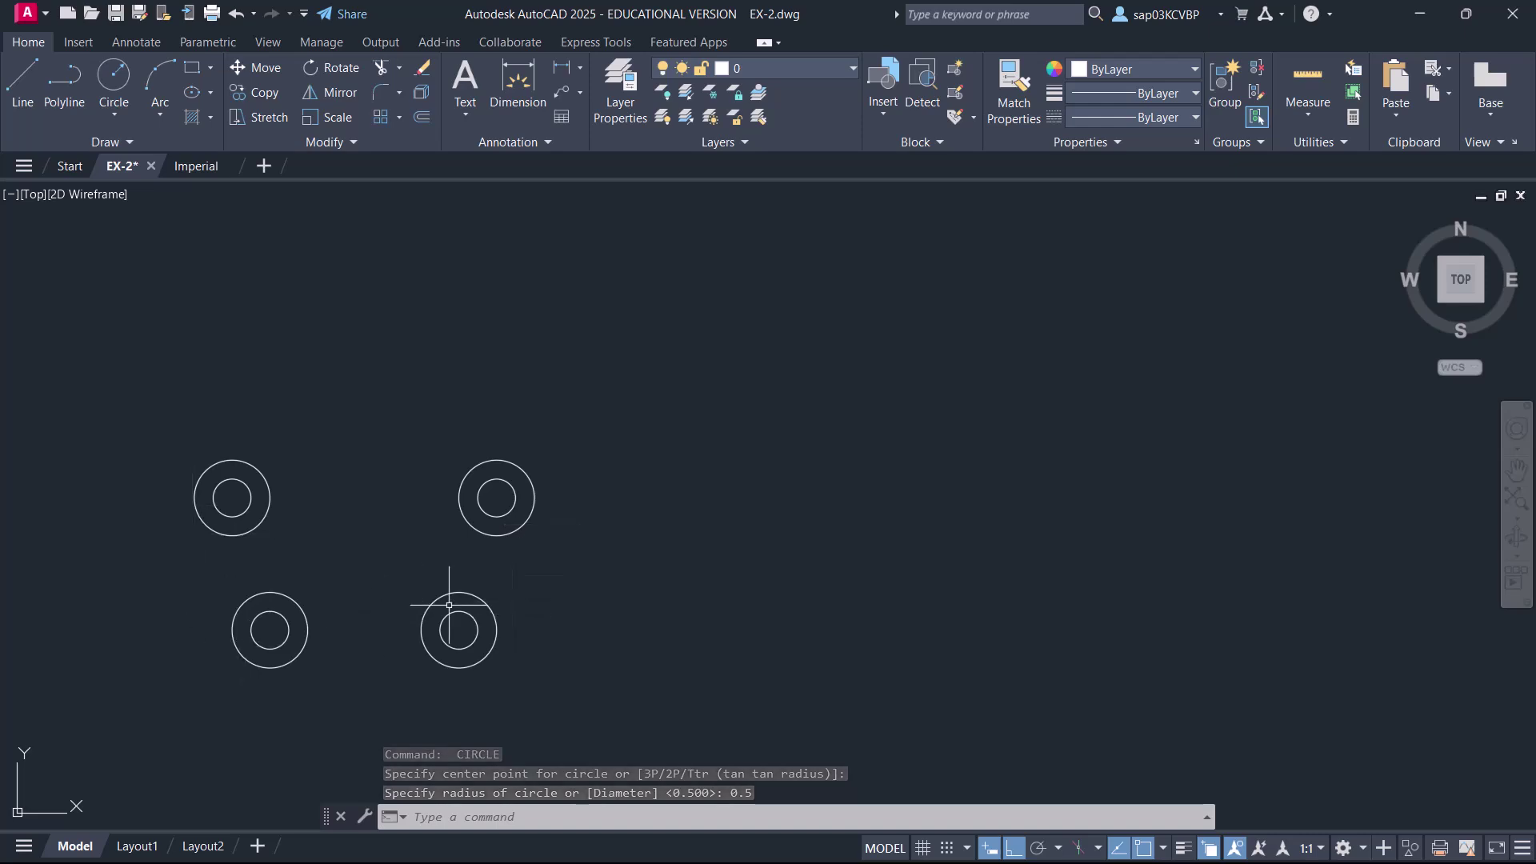
# - Draw a line tangent to the outer sides of the upper-right and lower-right radius 0.5 circles
pyautogui.write('l')
pyautogui.press('Return')
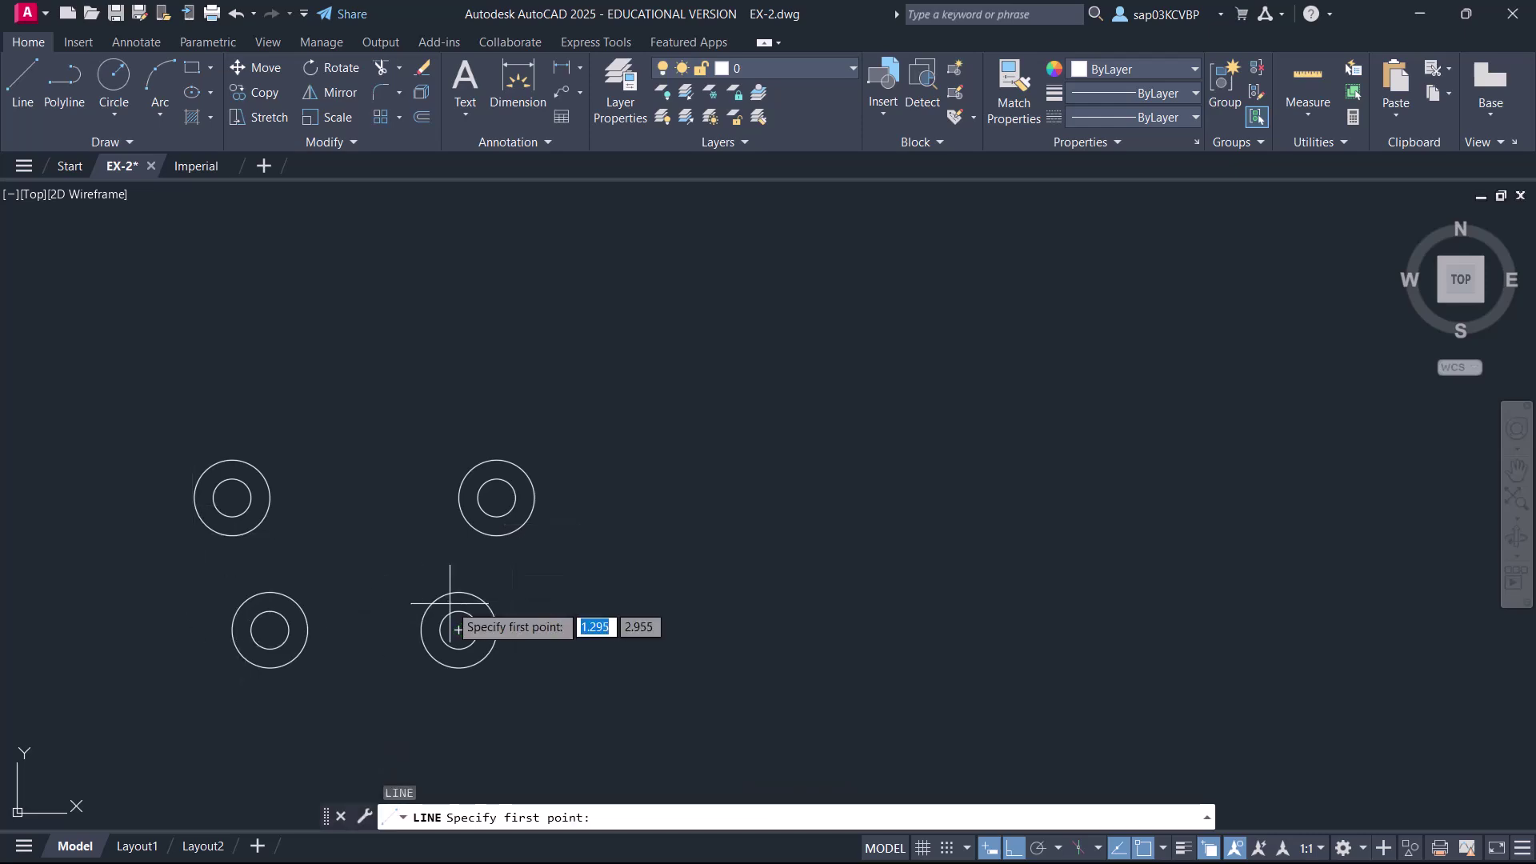
pyautogui.keyDown('shift'); pyautogui.rightClick(562, 520); pyautogui.keyUp('shift')
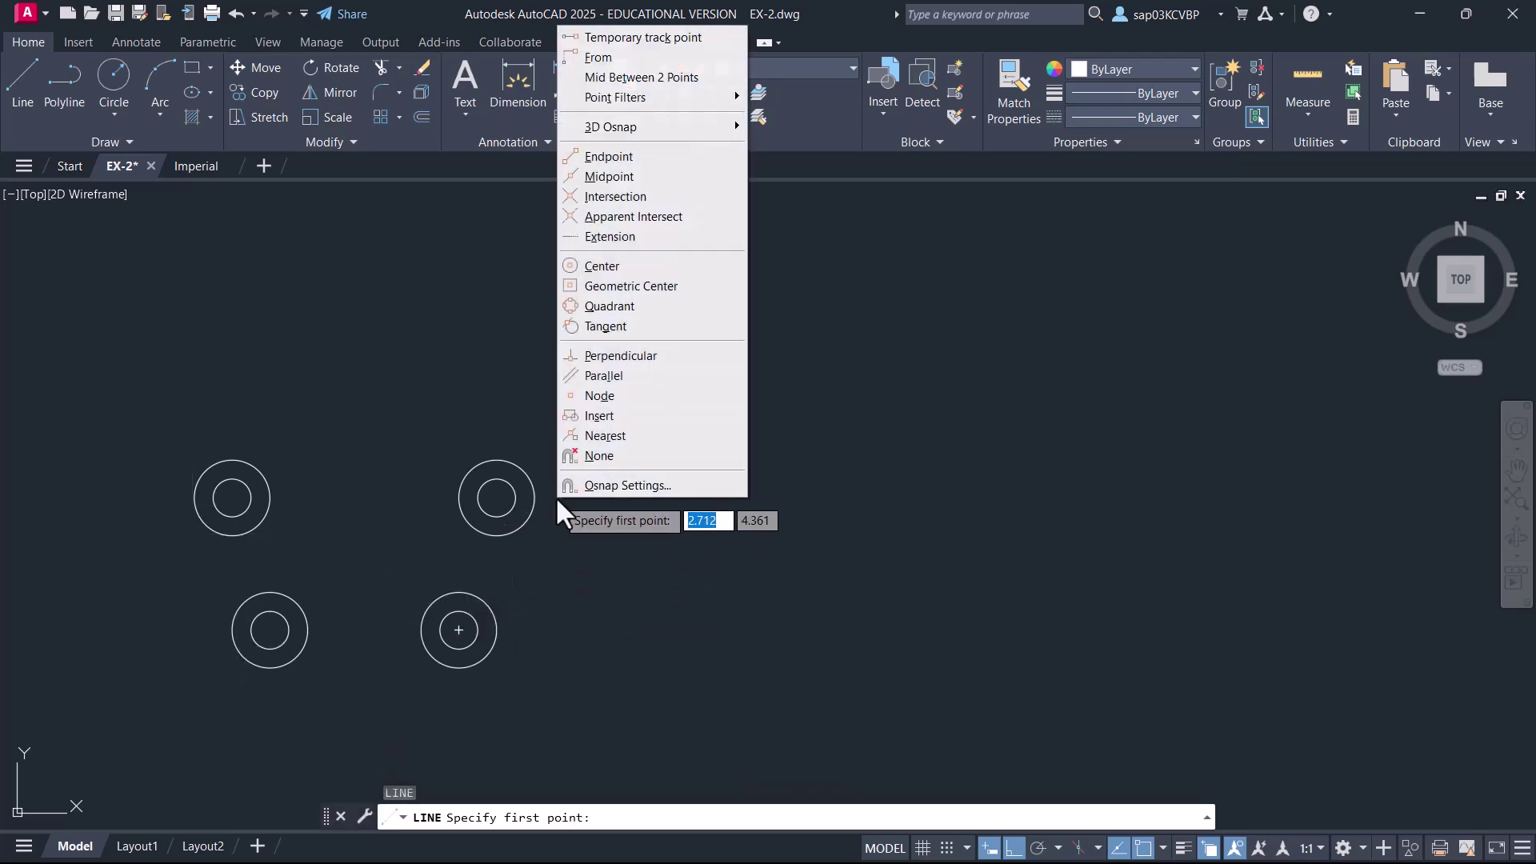
pyautogui.click(608, 326)
pyautogui.scroll(2, 397, 558)
pyautogui.moveTo(397, 558); pyautogui.dragTo(439, 477, button='middle')
pyautogui.click(653, 397)
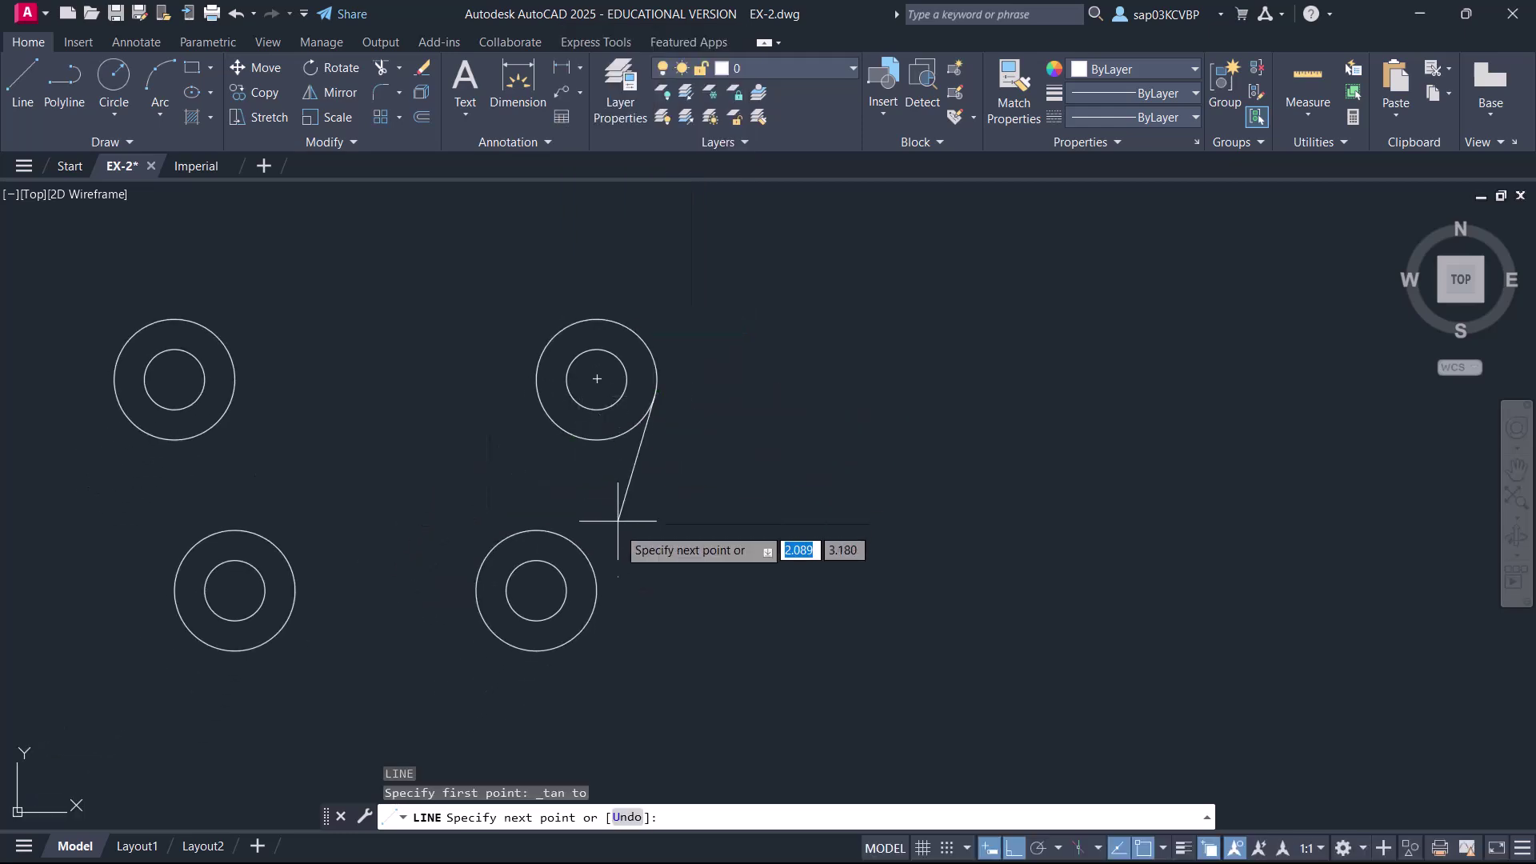
pyautogui.keyDown('shift'); pyautogui.rightClick(617, 560); pyautogui.keyUp('shift')
pyautogui.click(683, 389)
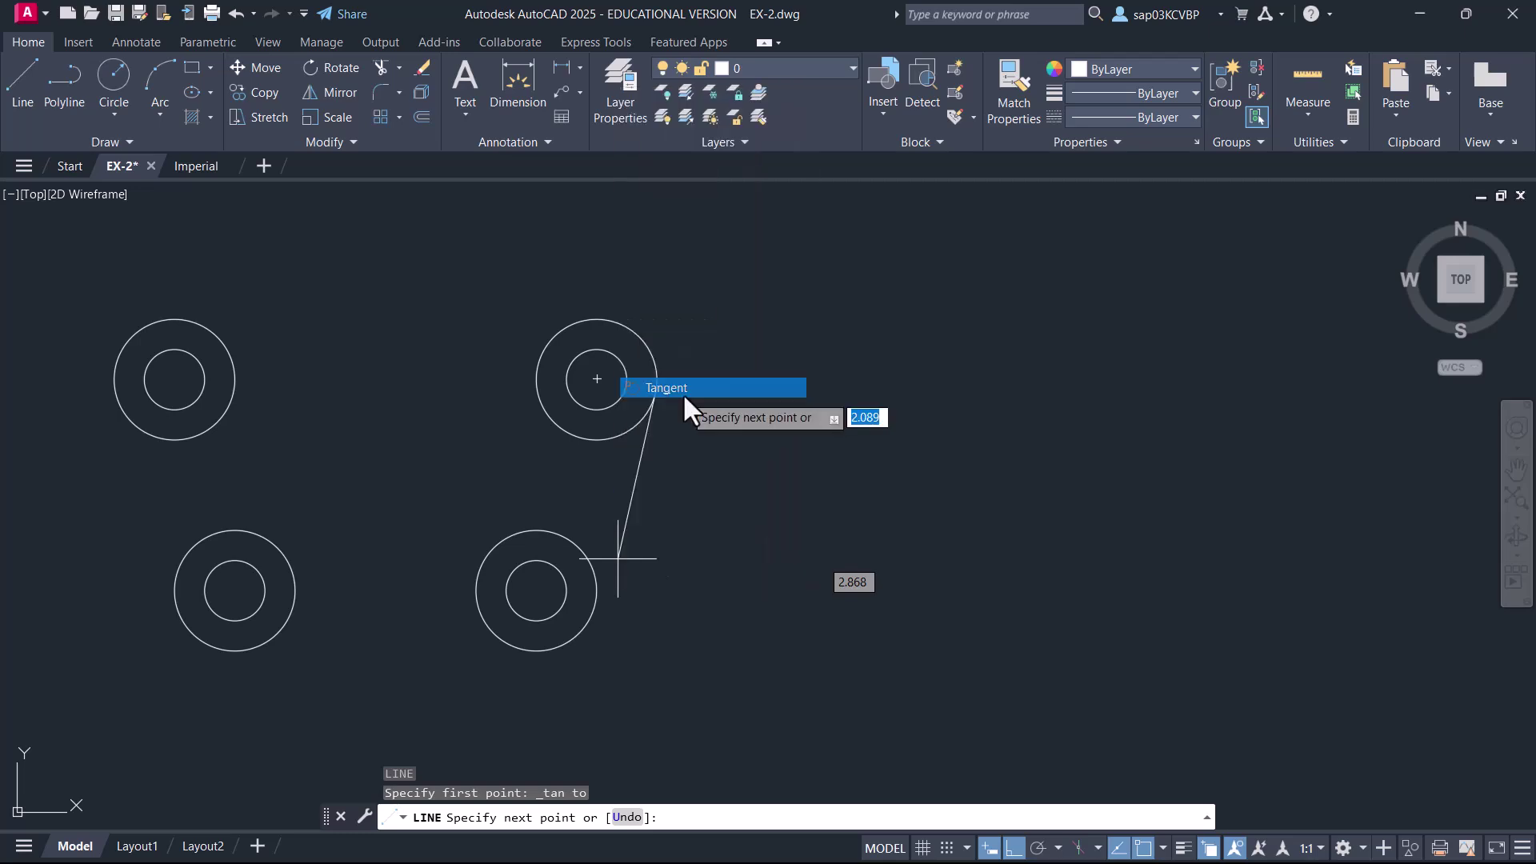
pyautogui.click(598, 615)
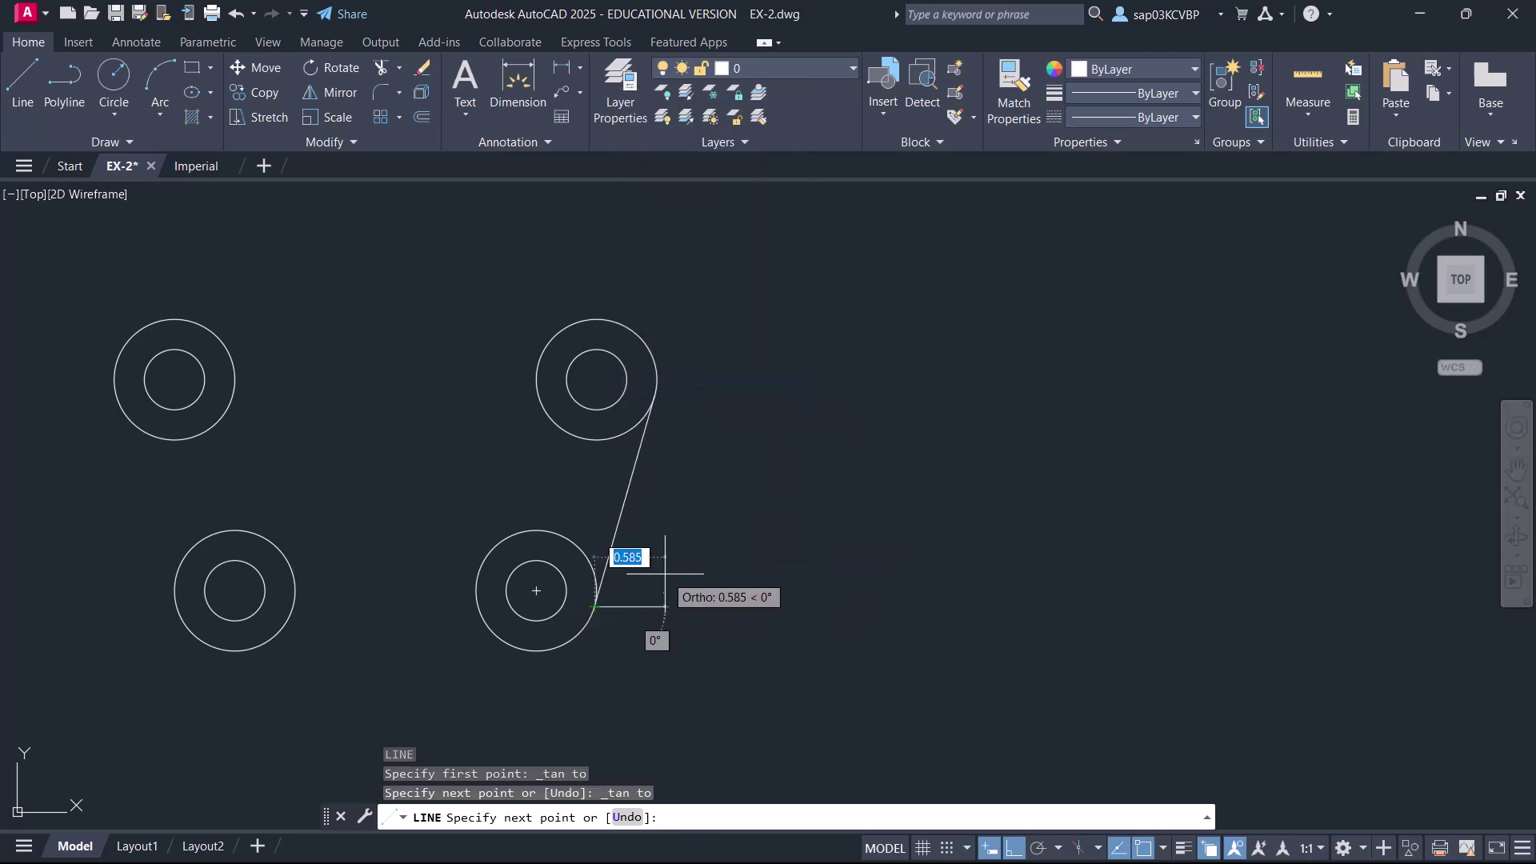
pyautogui.press('Return')
# - Draw a line tangent to the outer sides of the upper-left and lower-left radius 0.5 circles
pyautogui.press('Return')
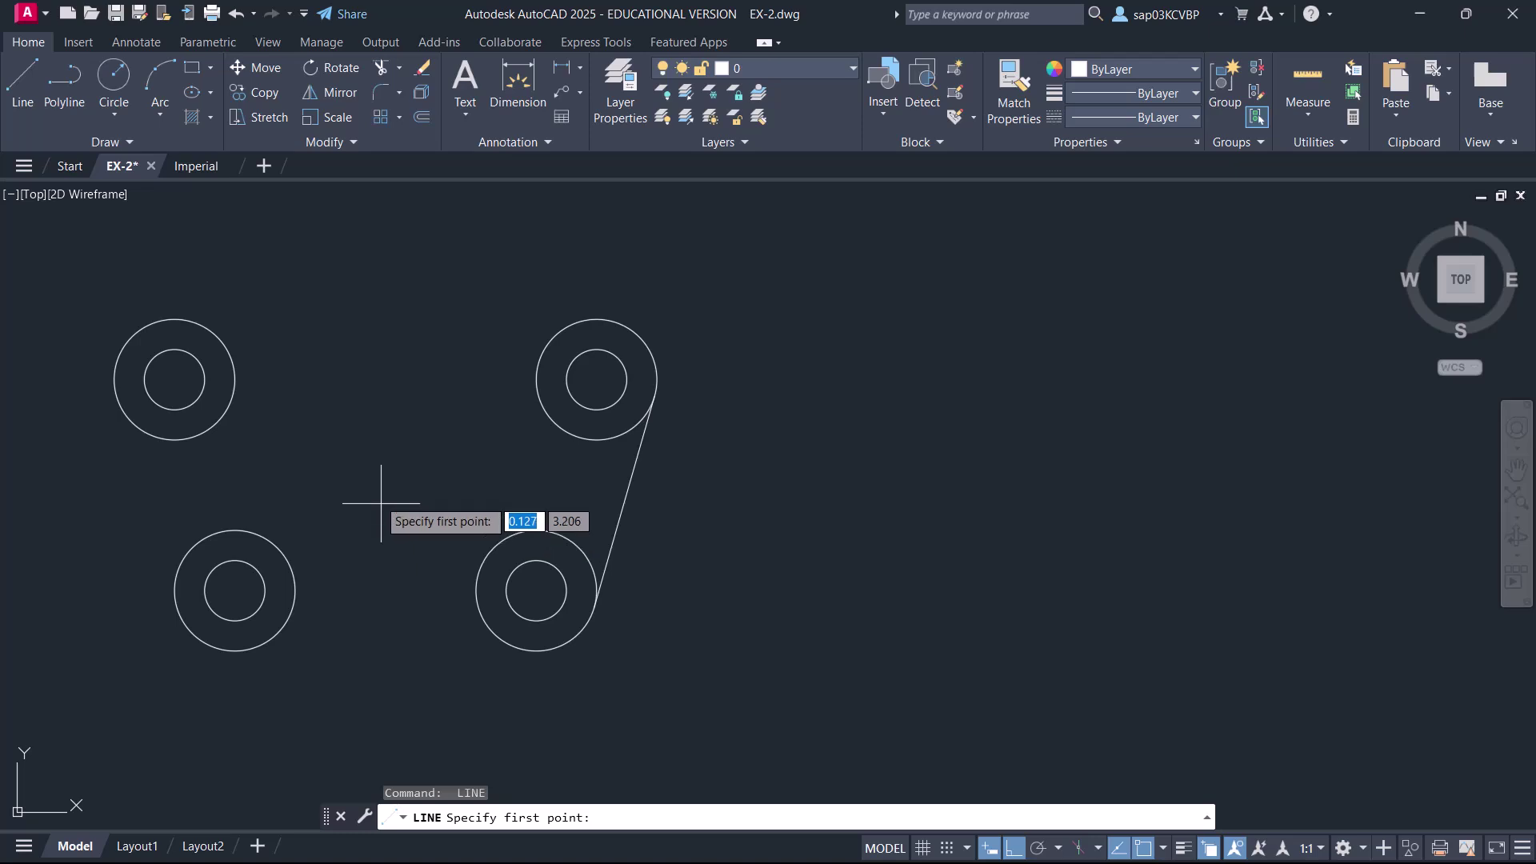
pyautogui.keyDown('shift'); pyautogui.rightClick(356, 430); pyautogui.keyUp('shift')
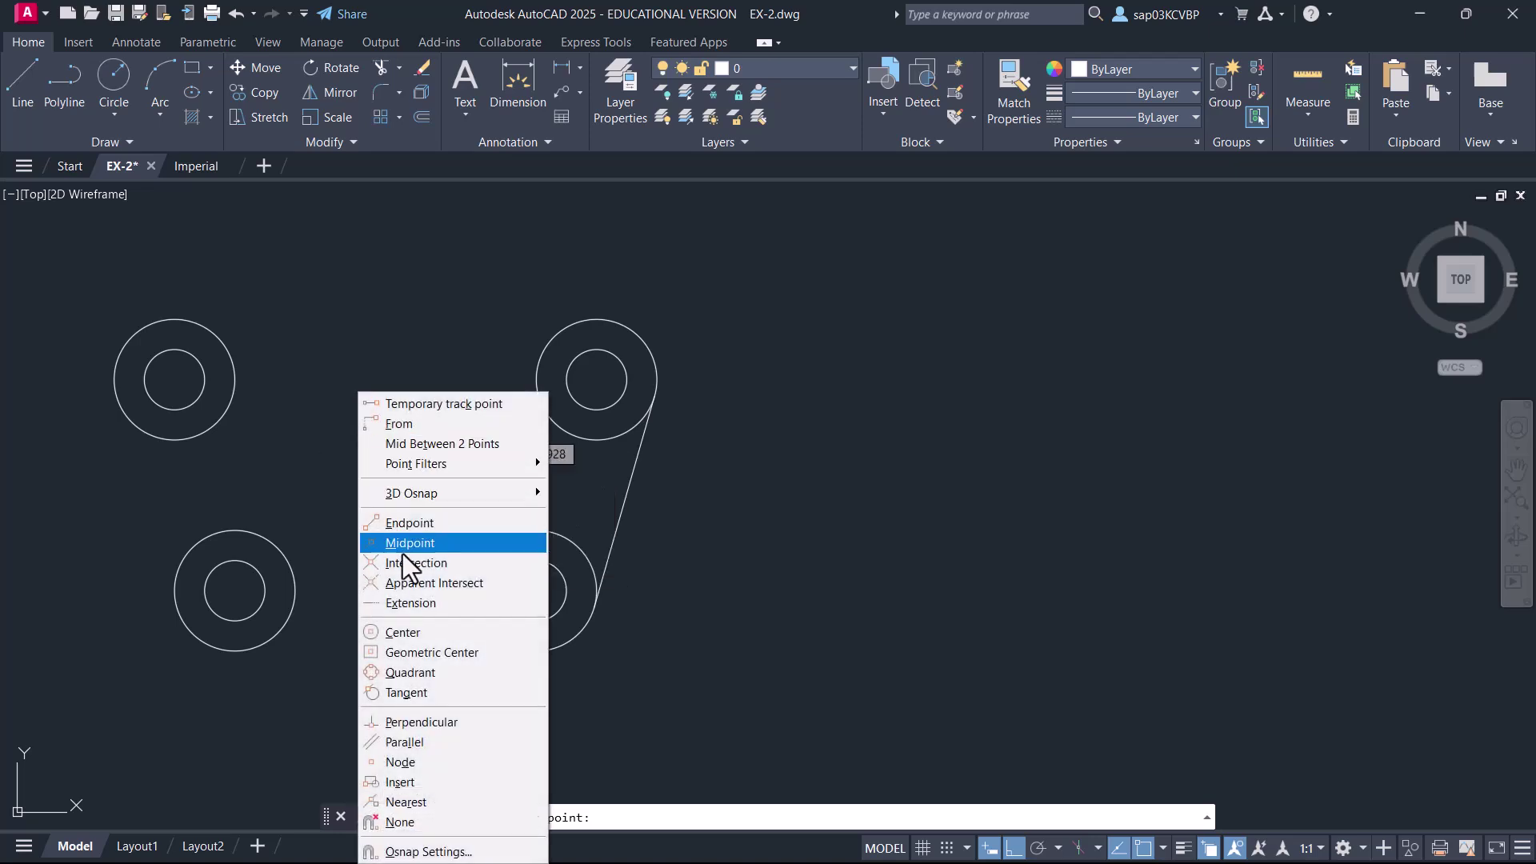
pyautogui.click(420, 692)
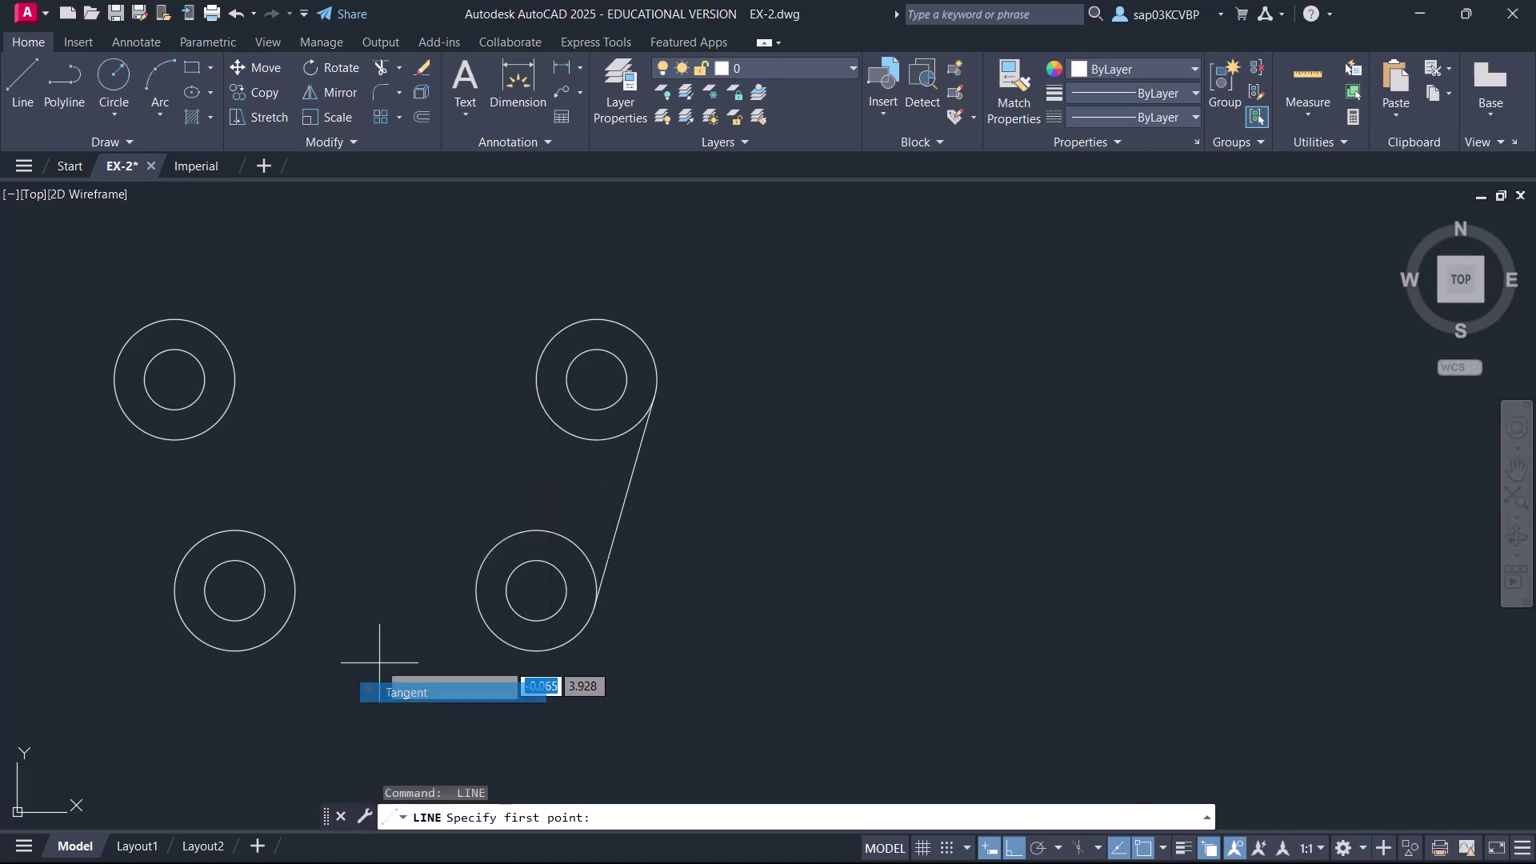
pyautogui.click(119, 406)
pyautogui.keyDown('shift'); pyautogui.rightClick(142, 520); pyautogui.keyUp('shift')
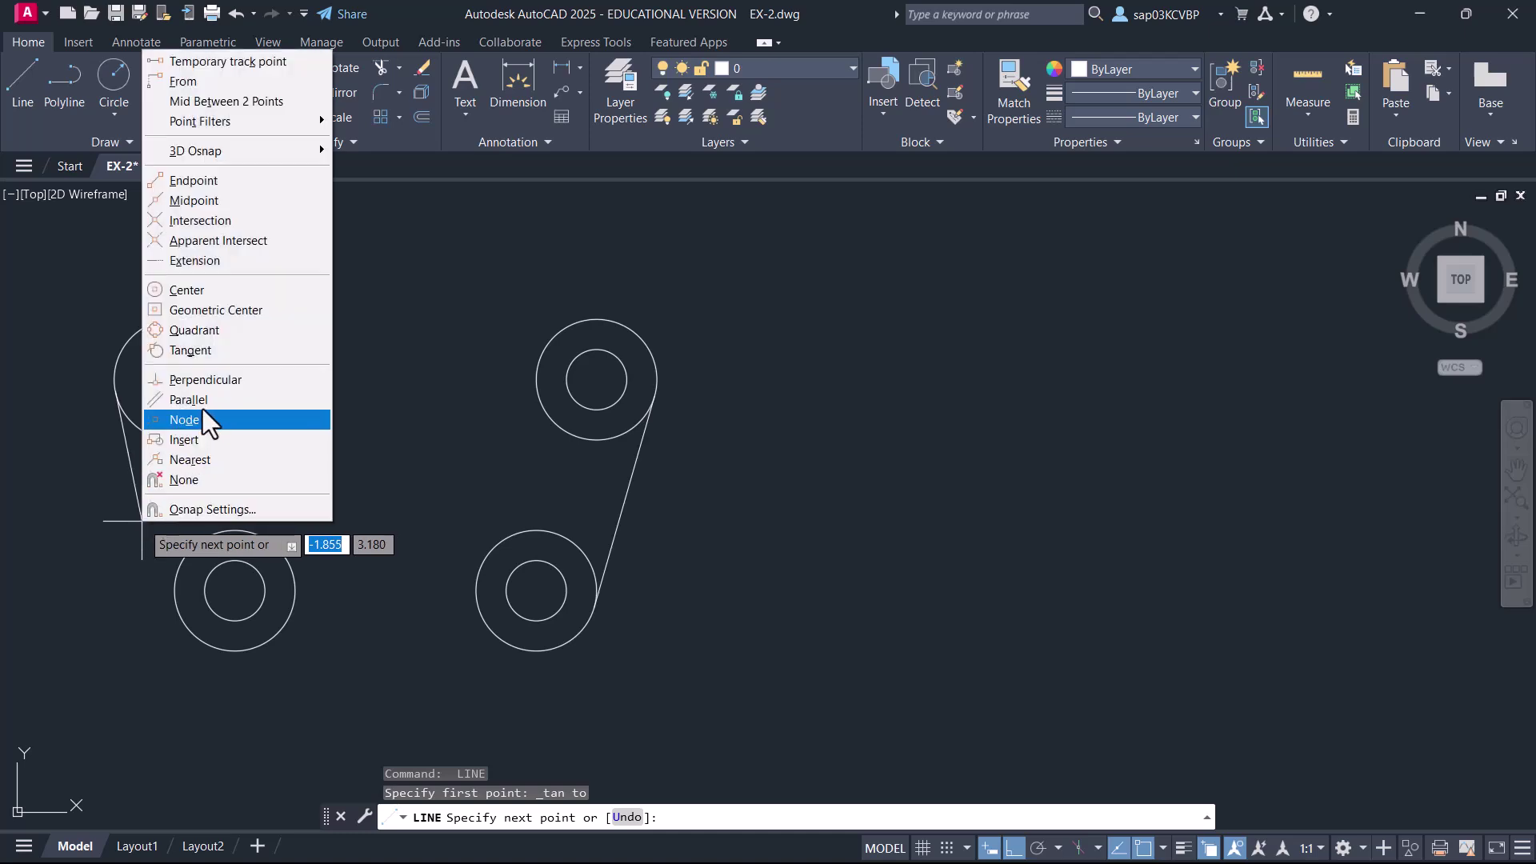
pyautogui.click(209, 355)
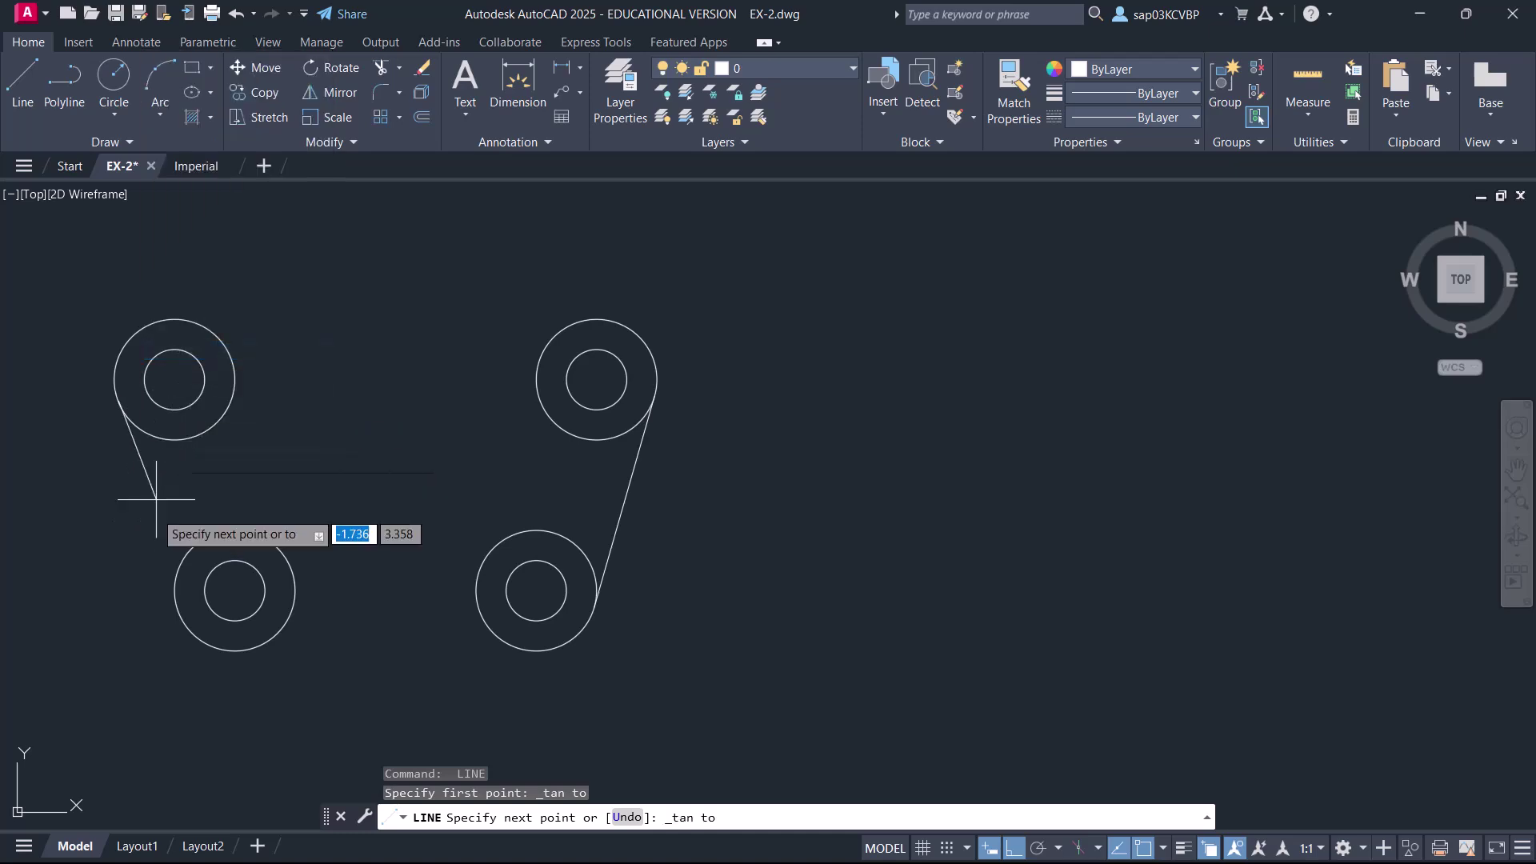
pyautogui.click(166, 622)
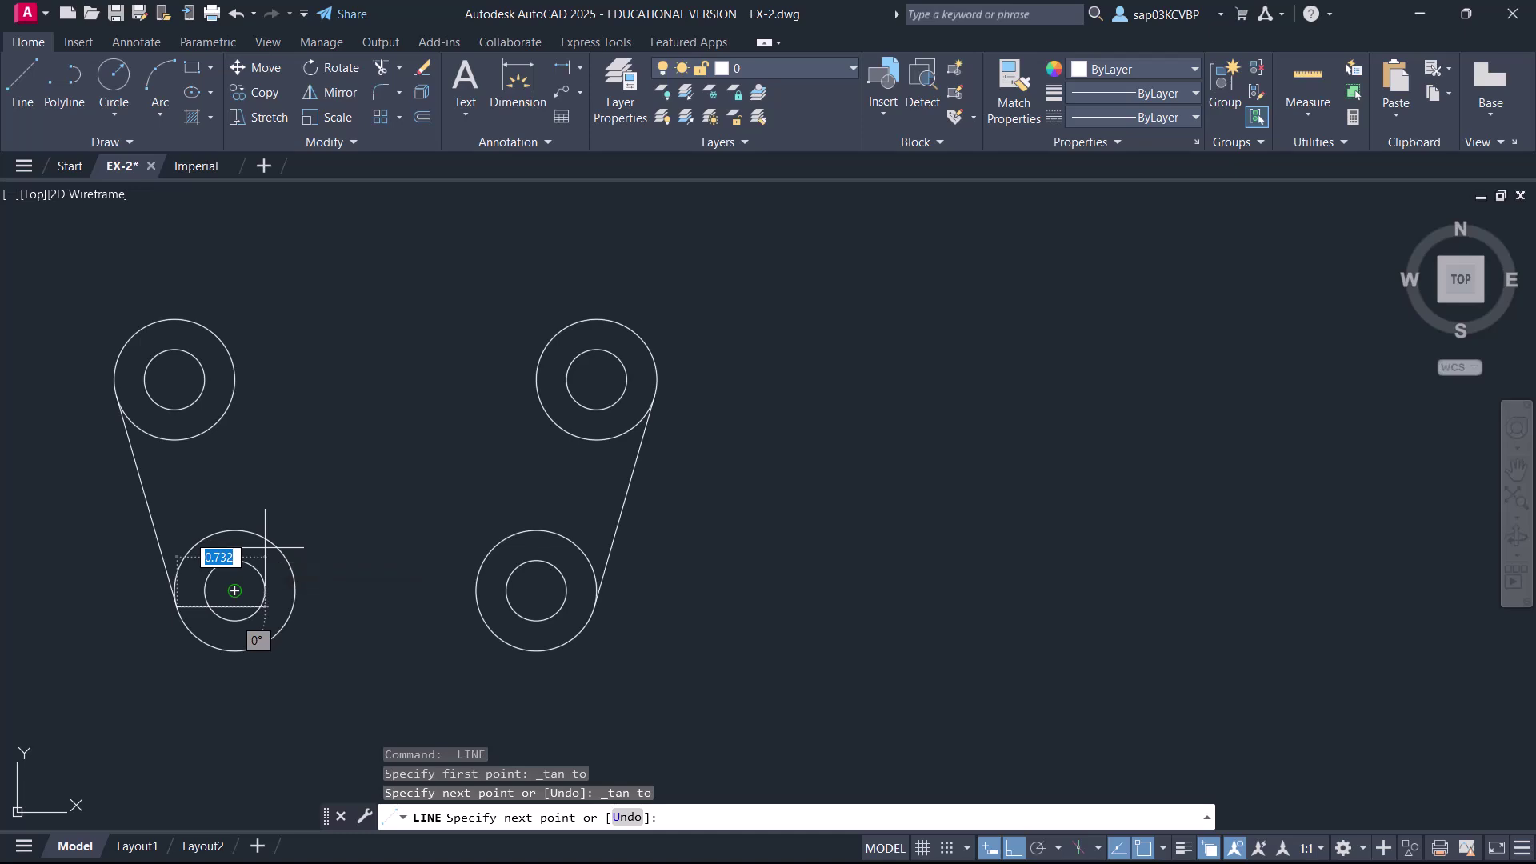
pyautogui.press('Return')
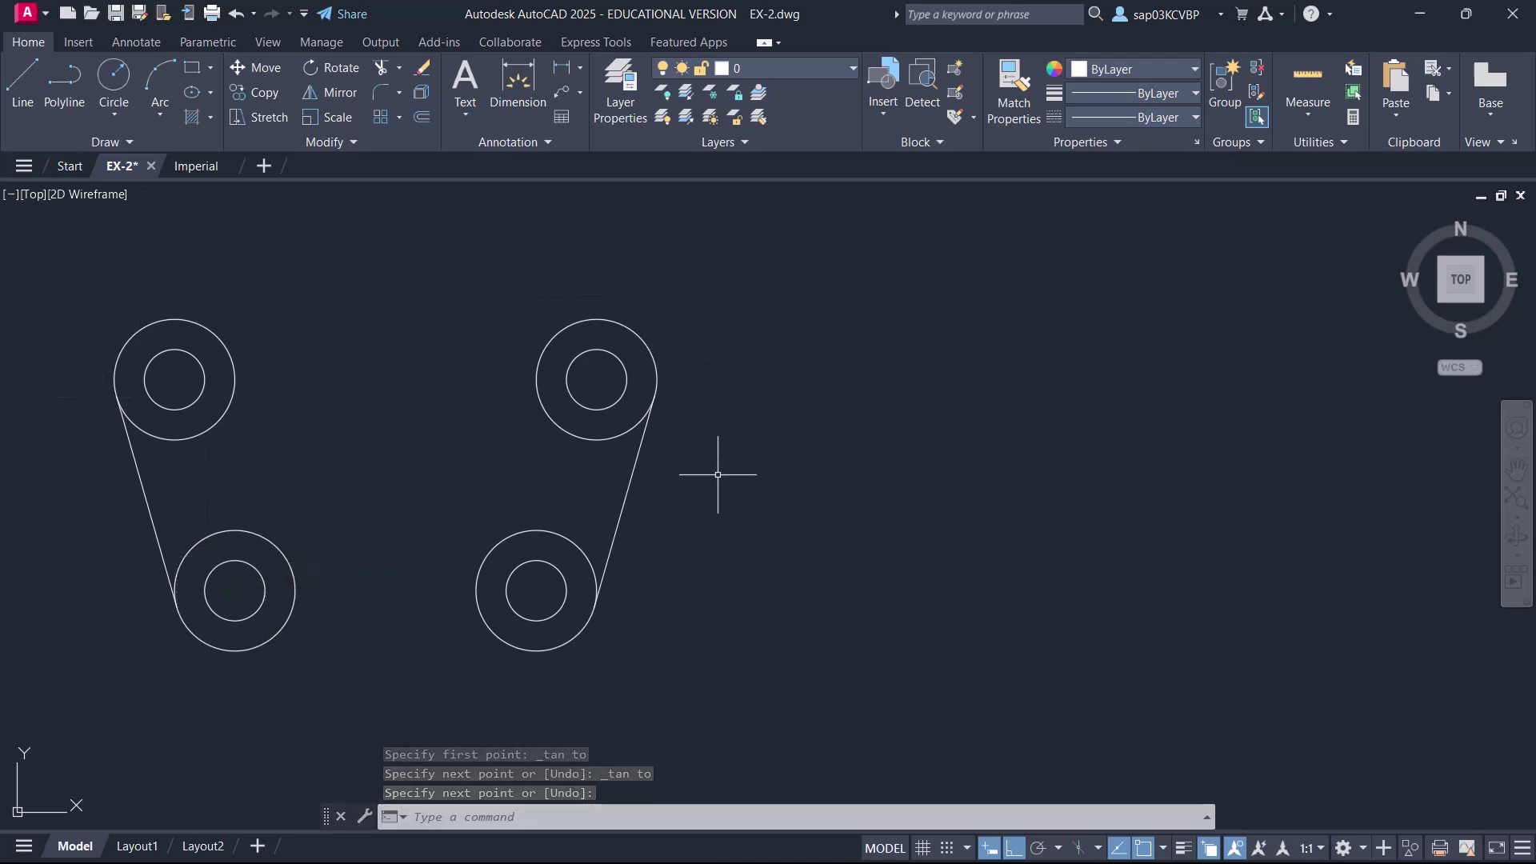
# - Draw a tan-tan-radius circle of radius 4 touching the outer sides of the two upper radius 0.5 circles
pyautogui.write('c')
pyautogui.press('Return')
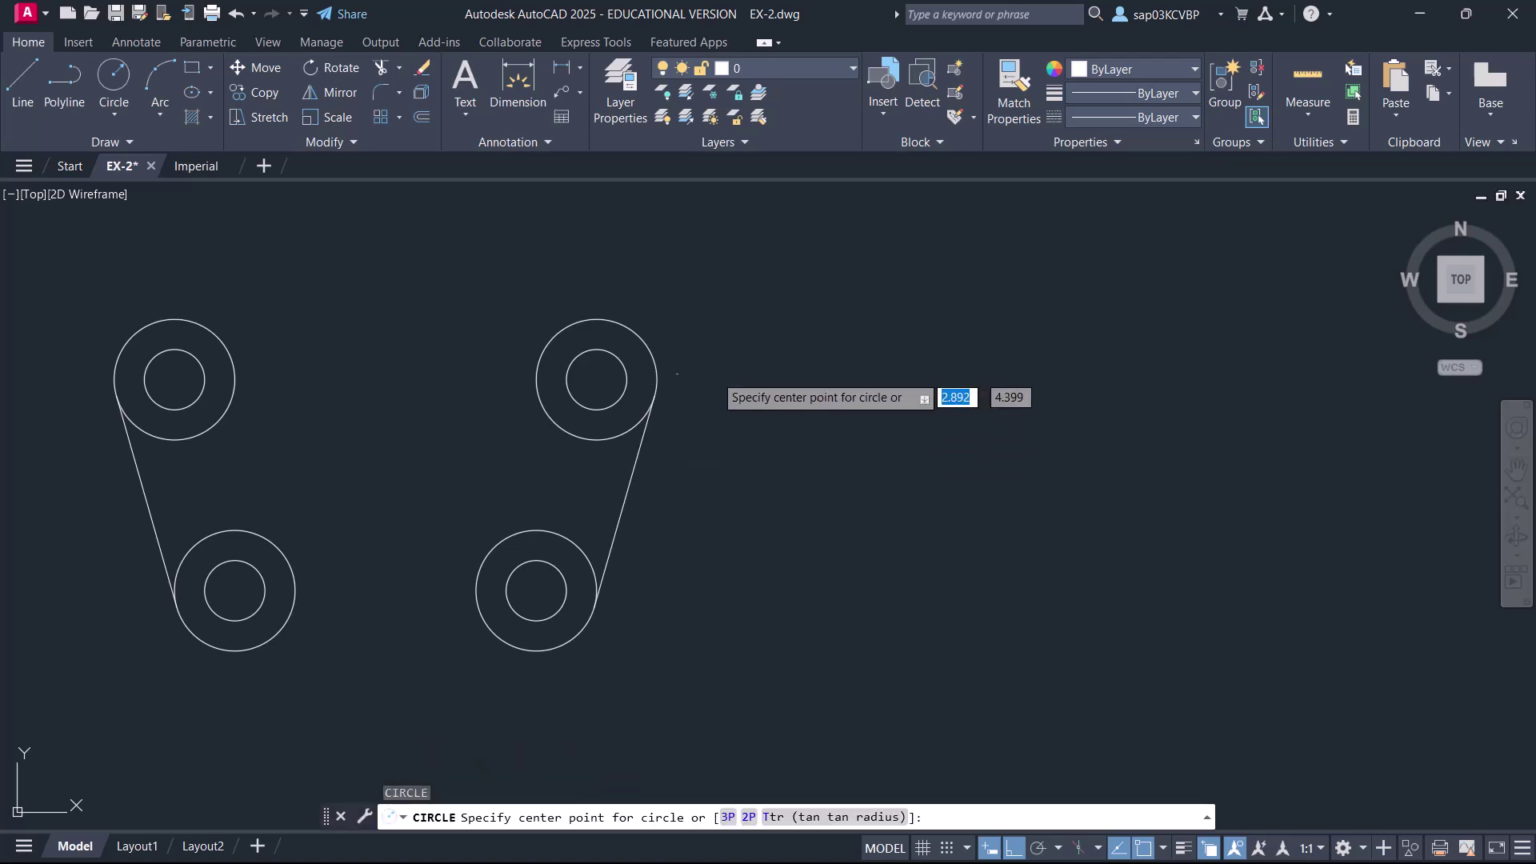
pyautogui.rightClick(716, 375)
pyautogui.click(816, 516)
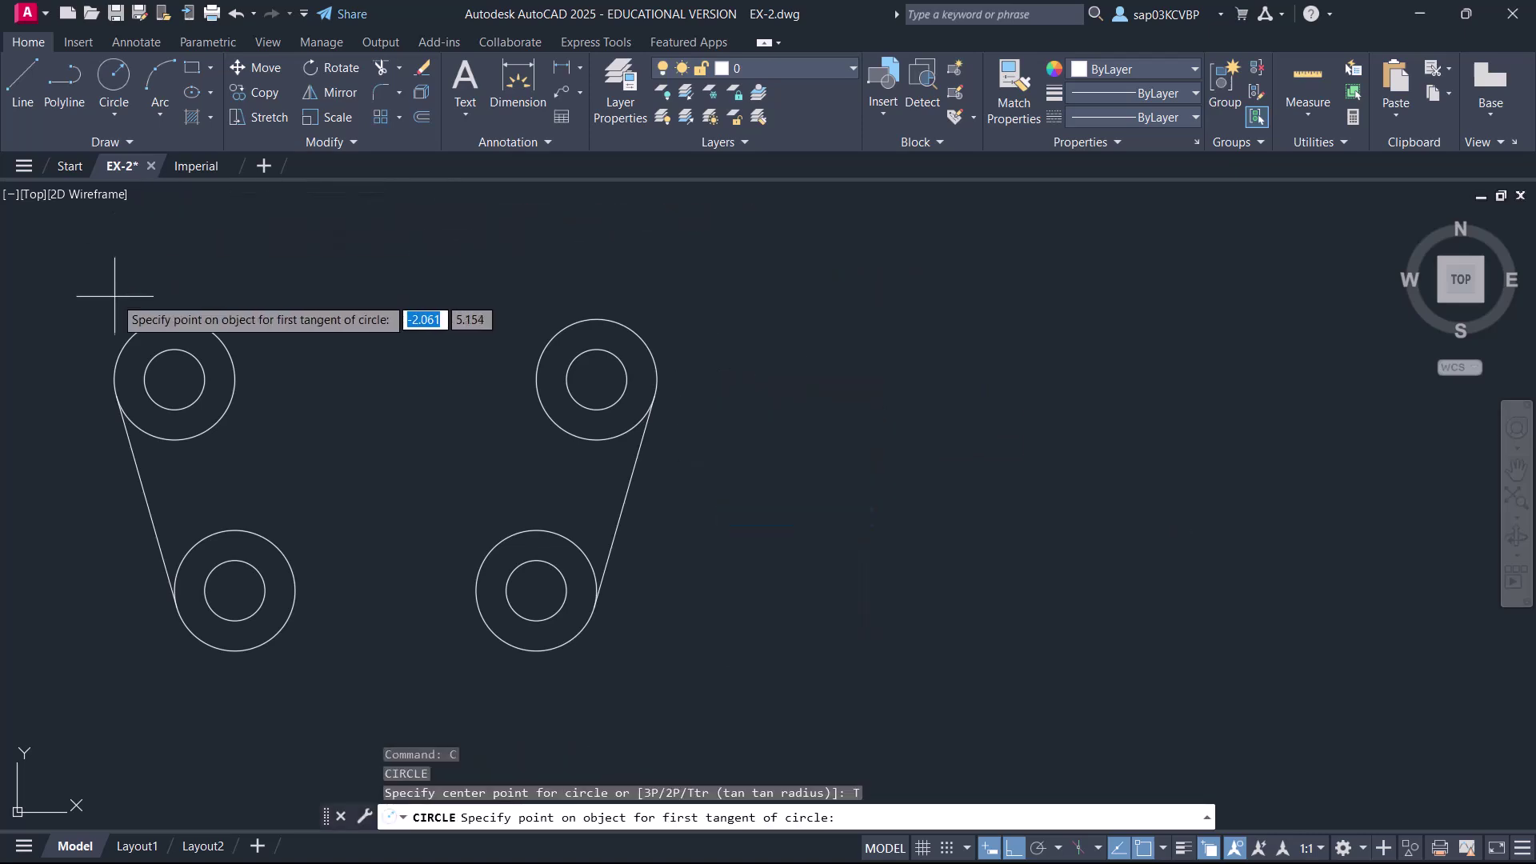
pyautogui.click(118, 356)
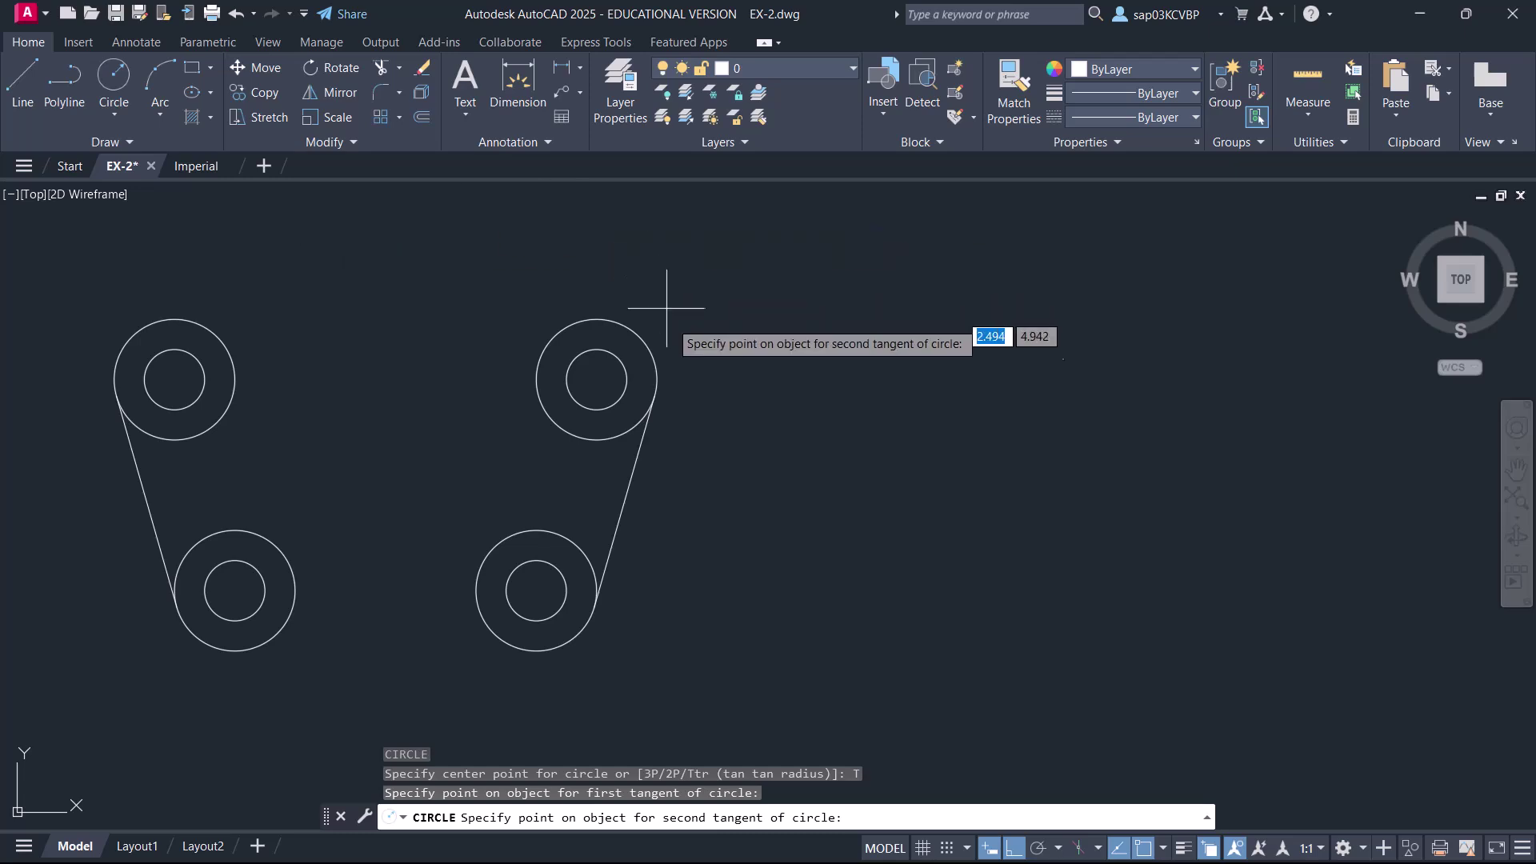
pyautogui.click(648, 343)
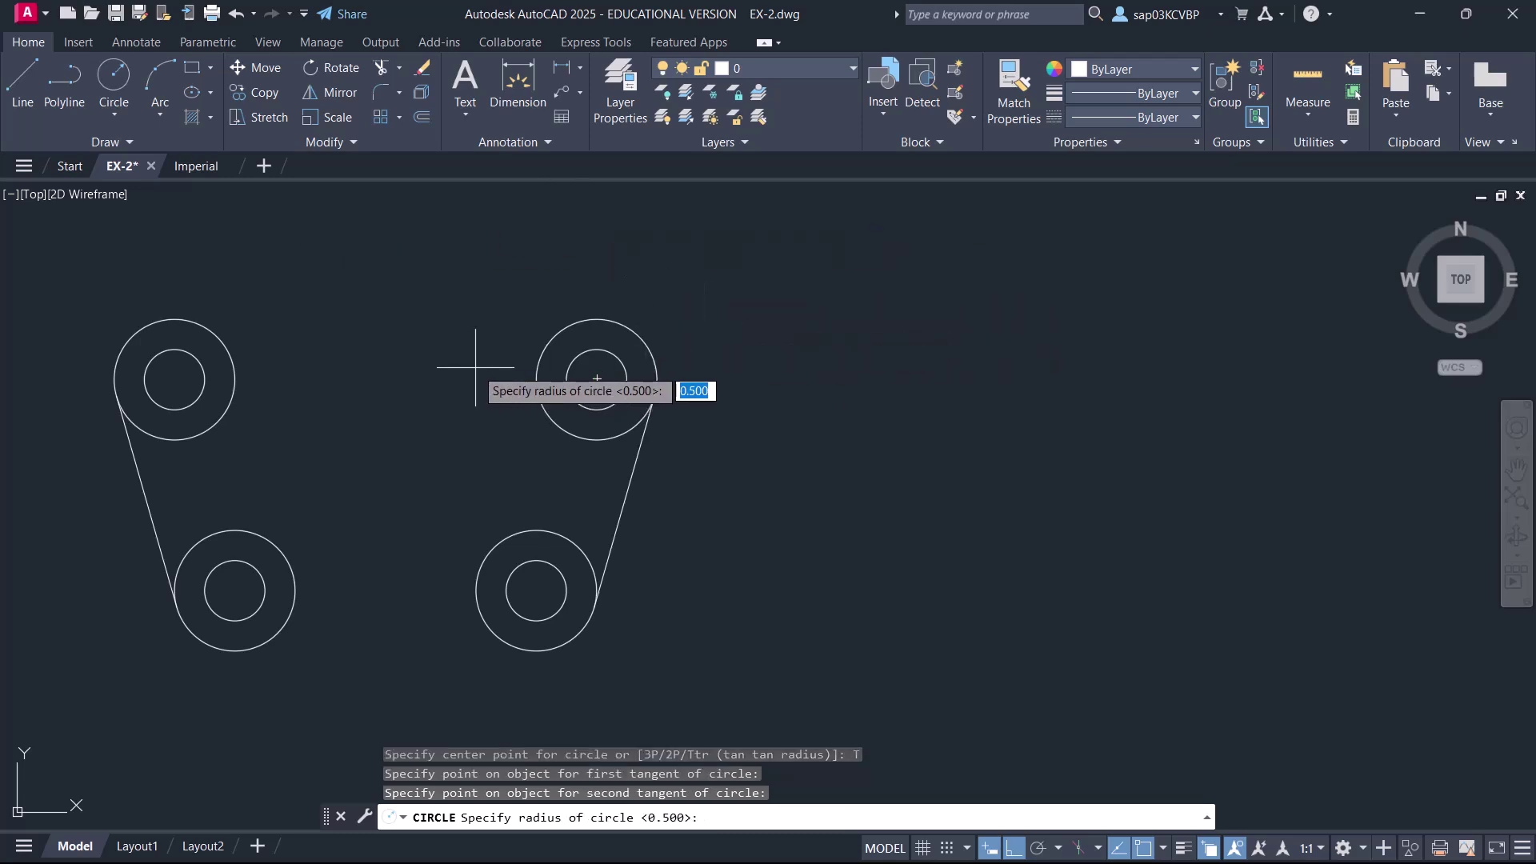
pyautogui.press('Return')
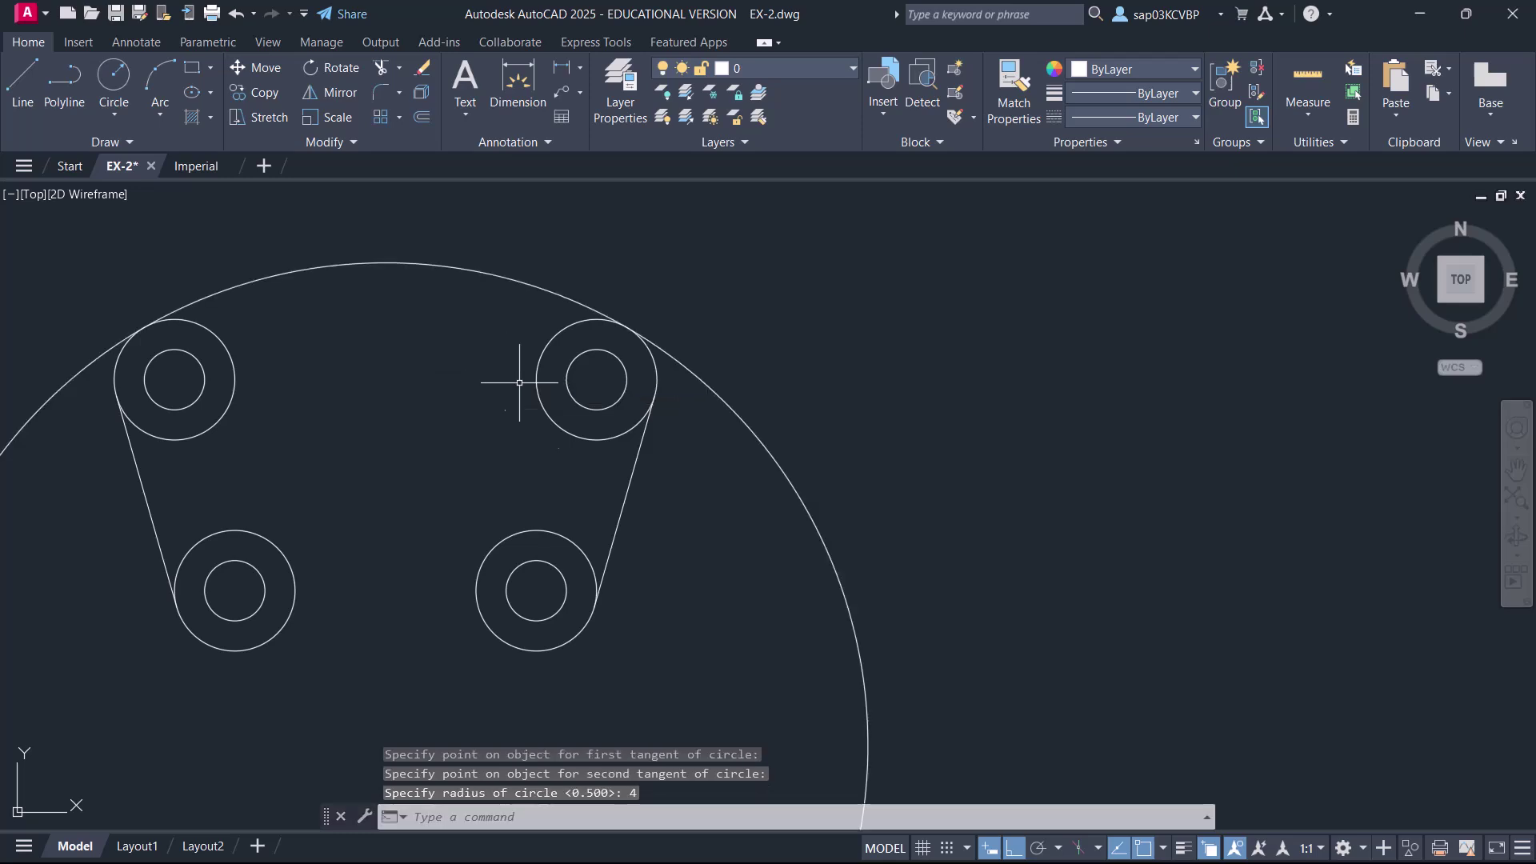
# - Trim the radius 4 circle to leave only the upper arc between its two tangent points
pyautogui.write('tr')
pyautogui.press('Return')
pyautogui.click(785, 477)
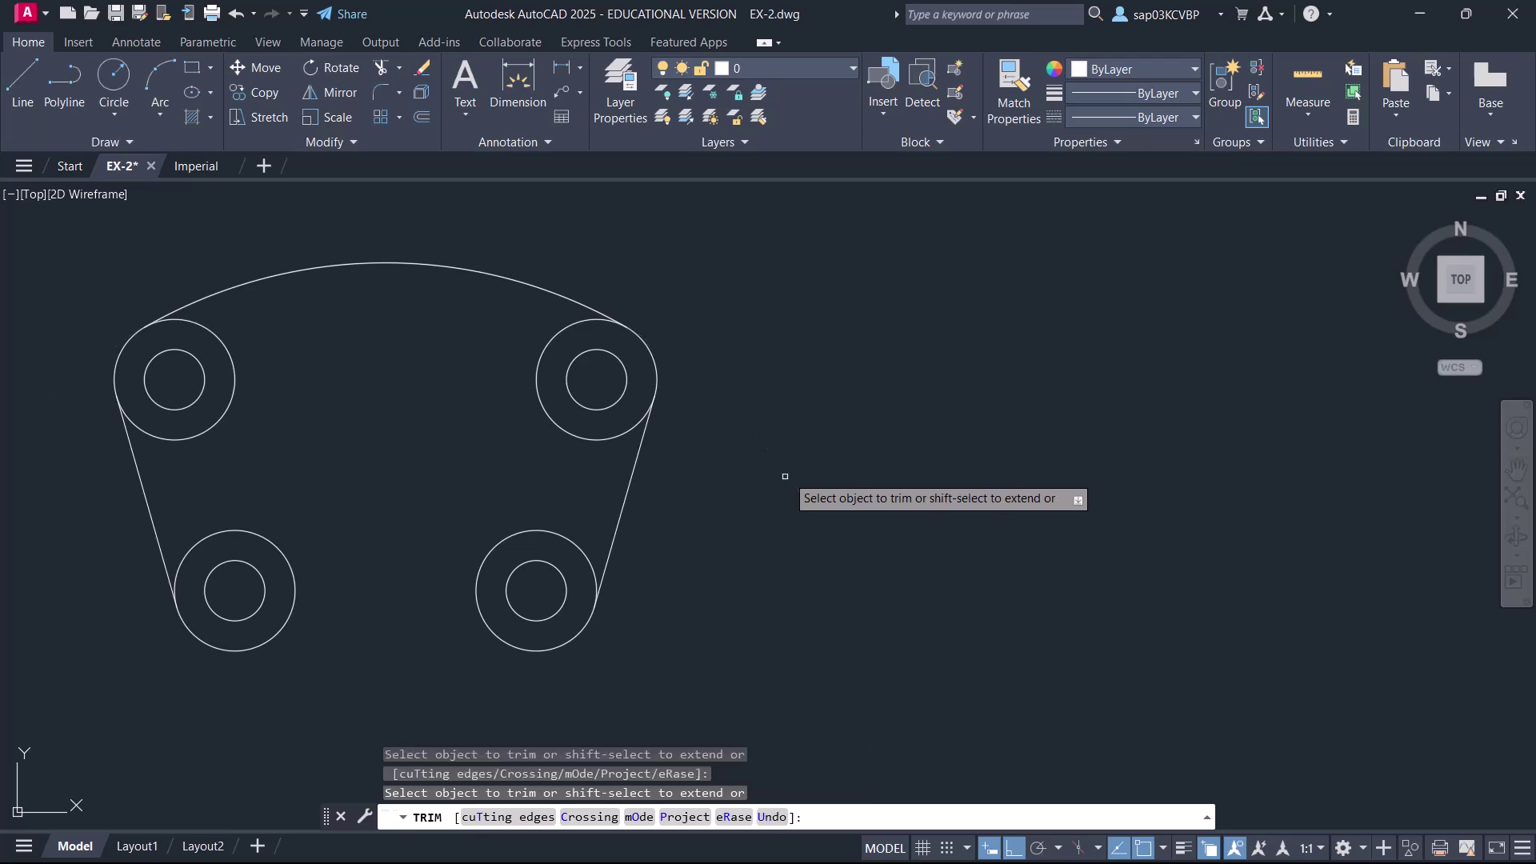
pyautogui.rightClick(793, 361)
pyautogui.click(821, 375)
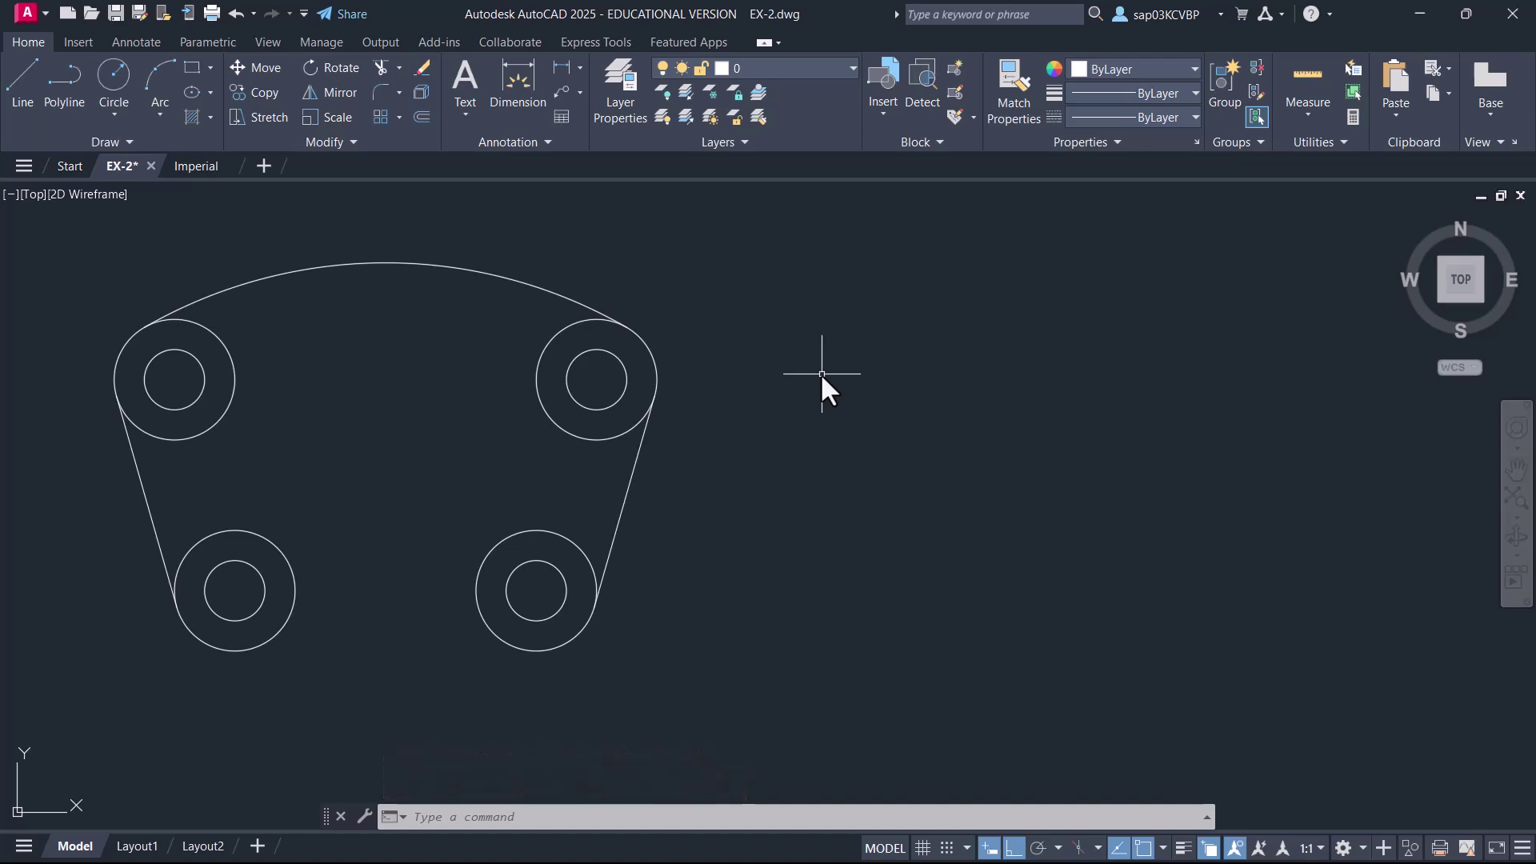
# - Draw a circle of radius 3.5 centered on the center of the upper radius 4 arc
pyautogui.click(478, 272)
pyautogui.click(453, 309)
pyautogui.click(386, 585)
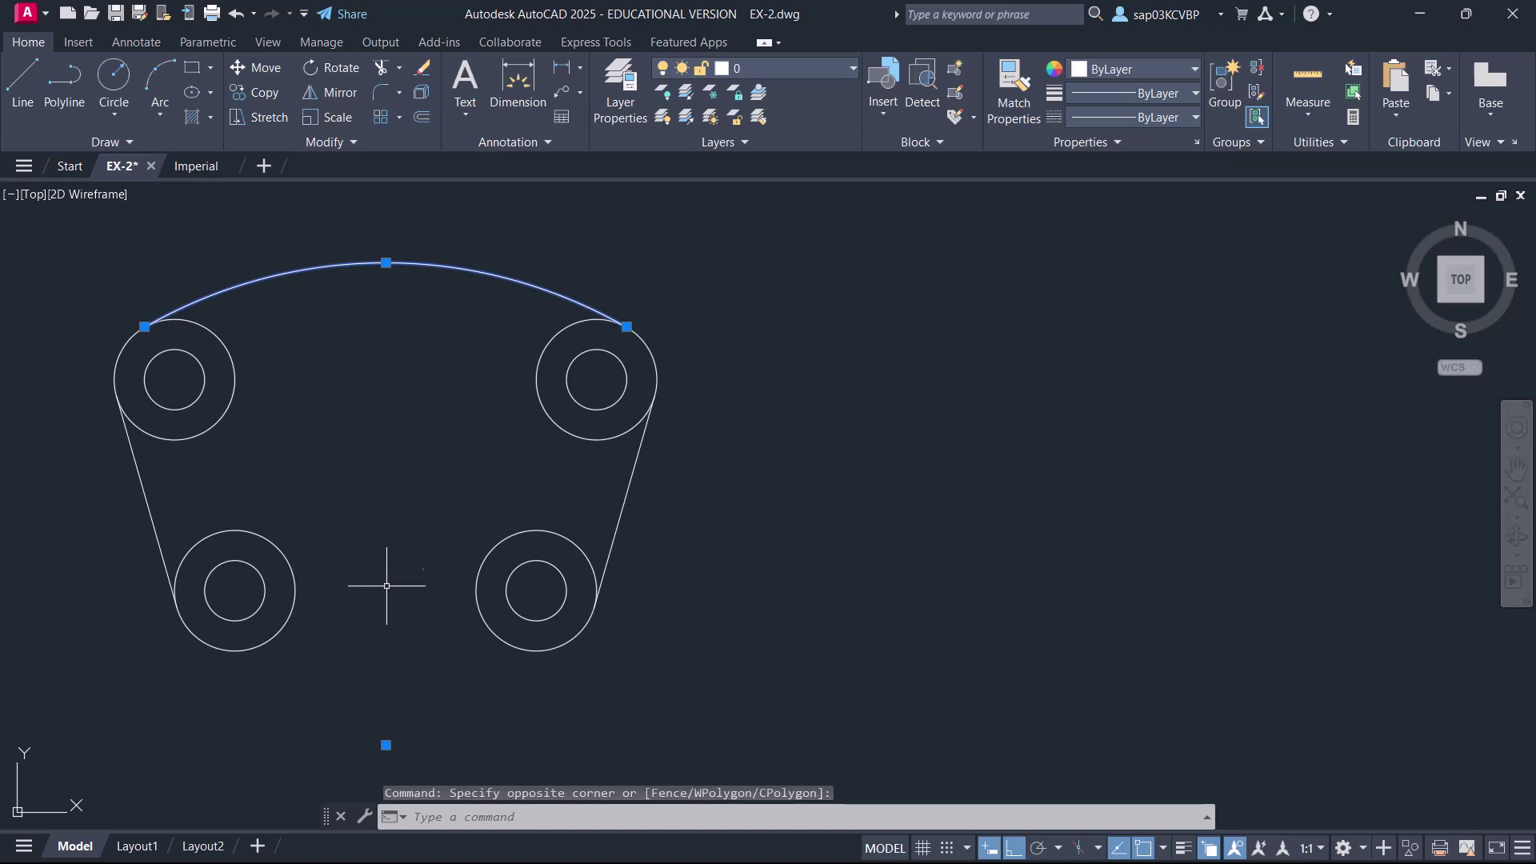
pyautogui.write('c')
pyautogui.press('Return')
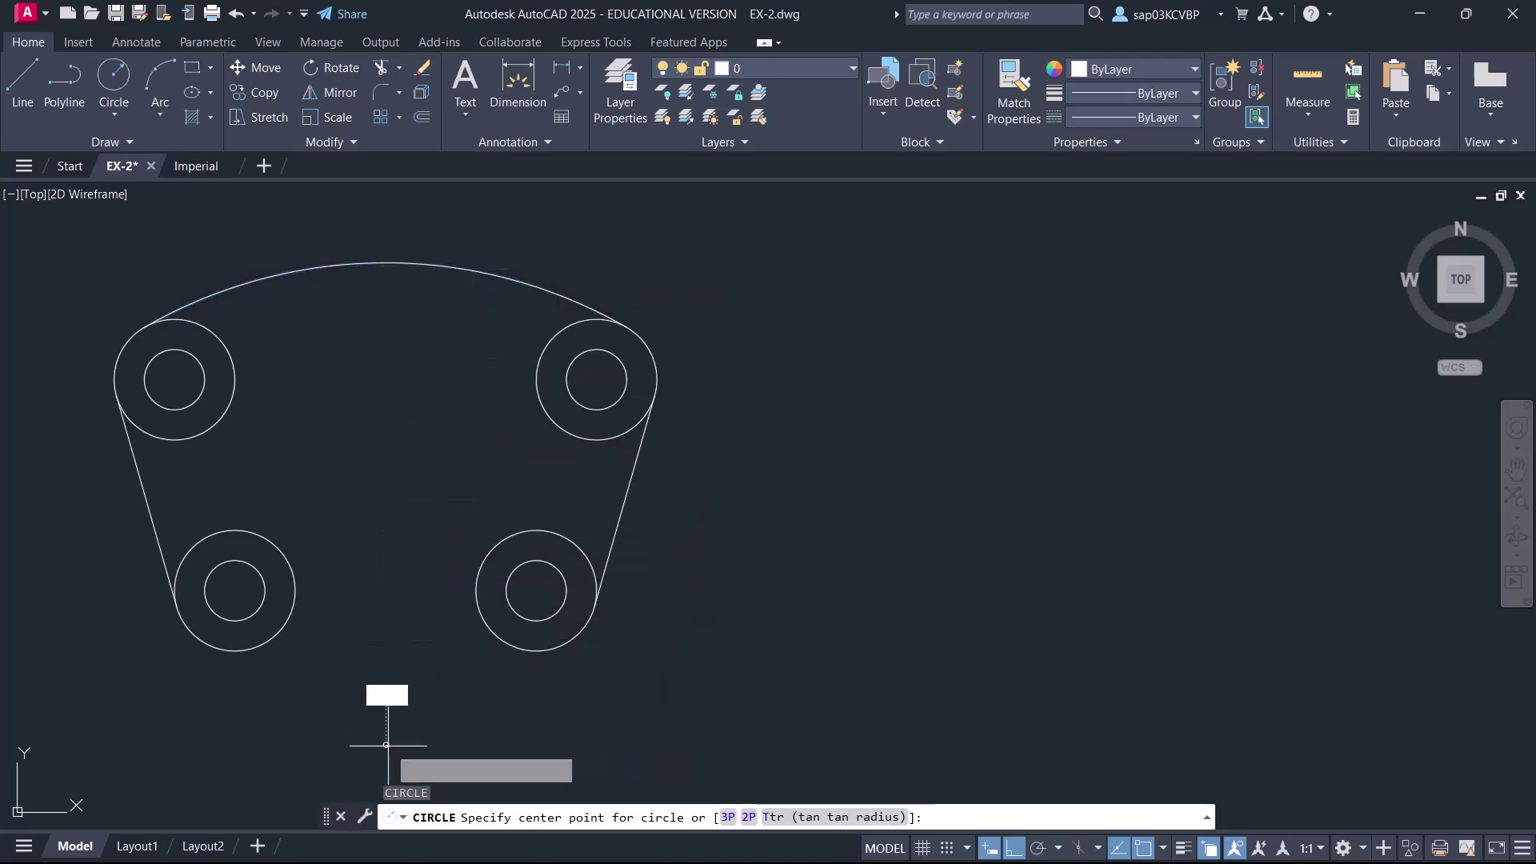
pyautogui.click(385, 745)
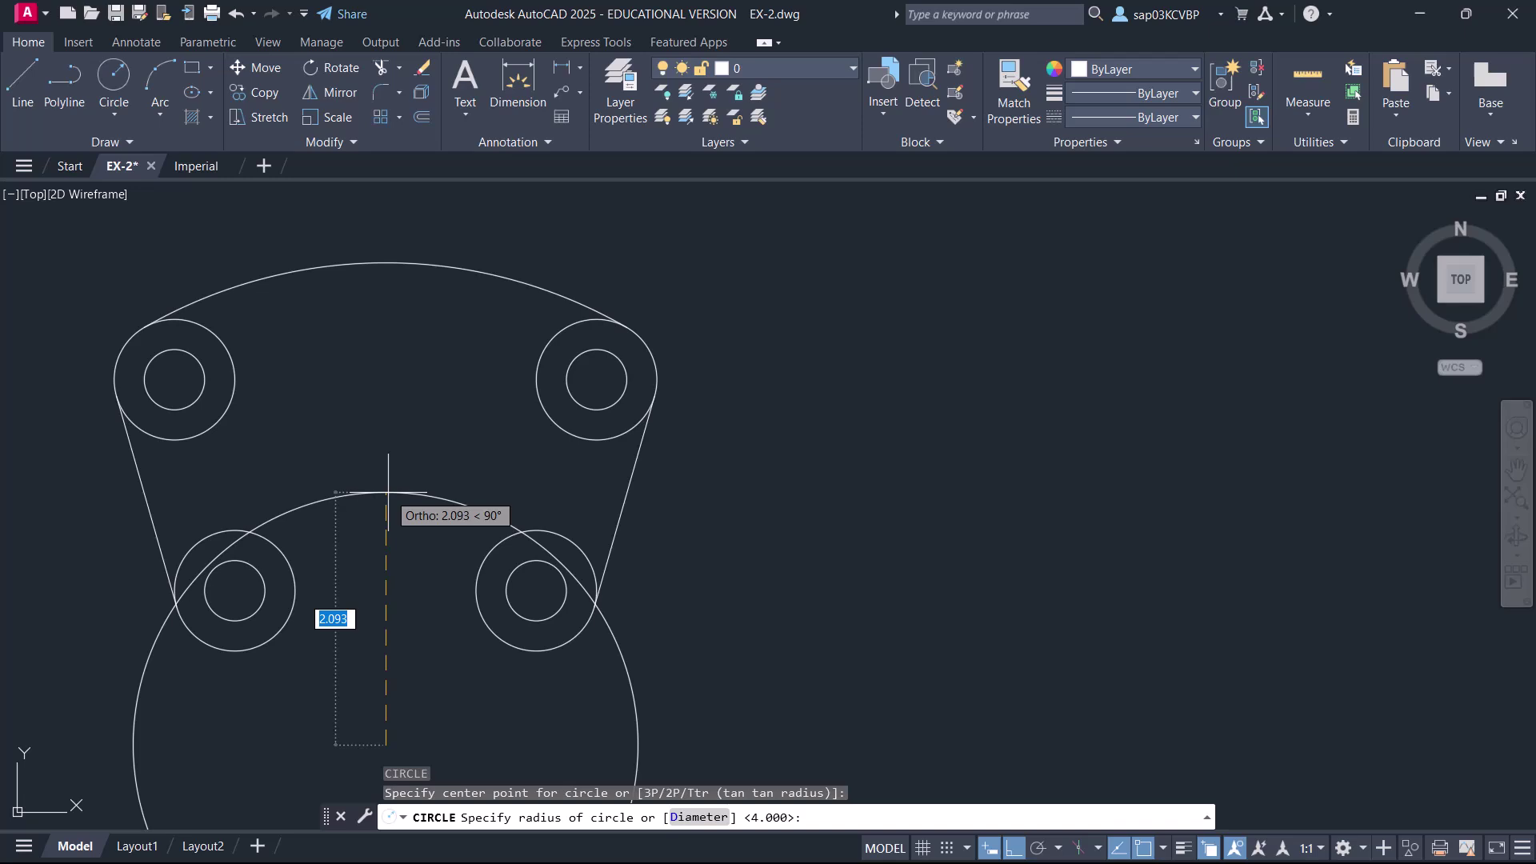
pyautogui.press('BackSpace')
pyautogui.press('Return')
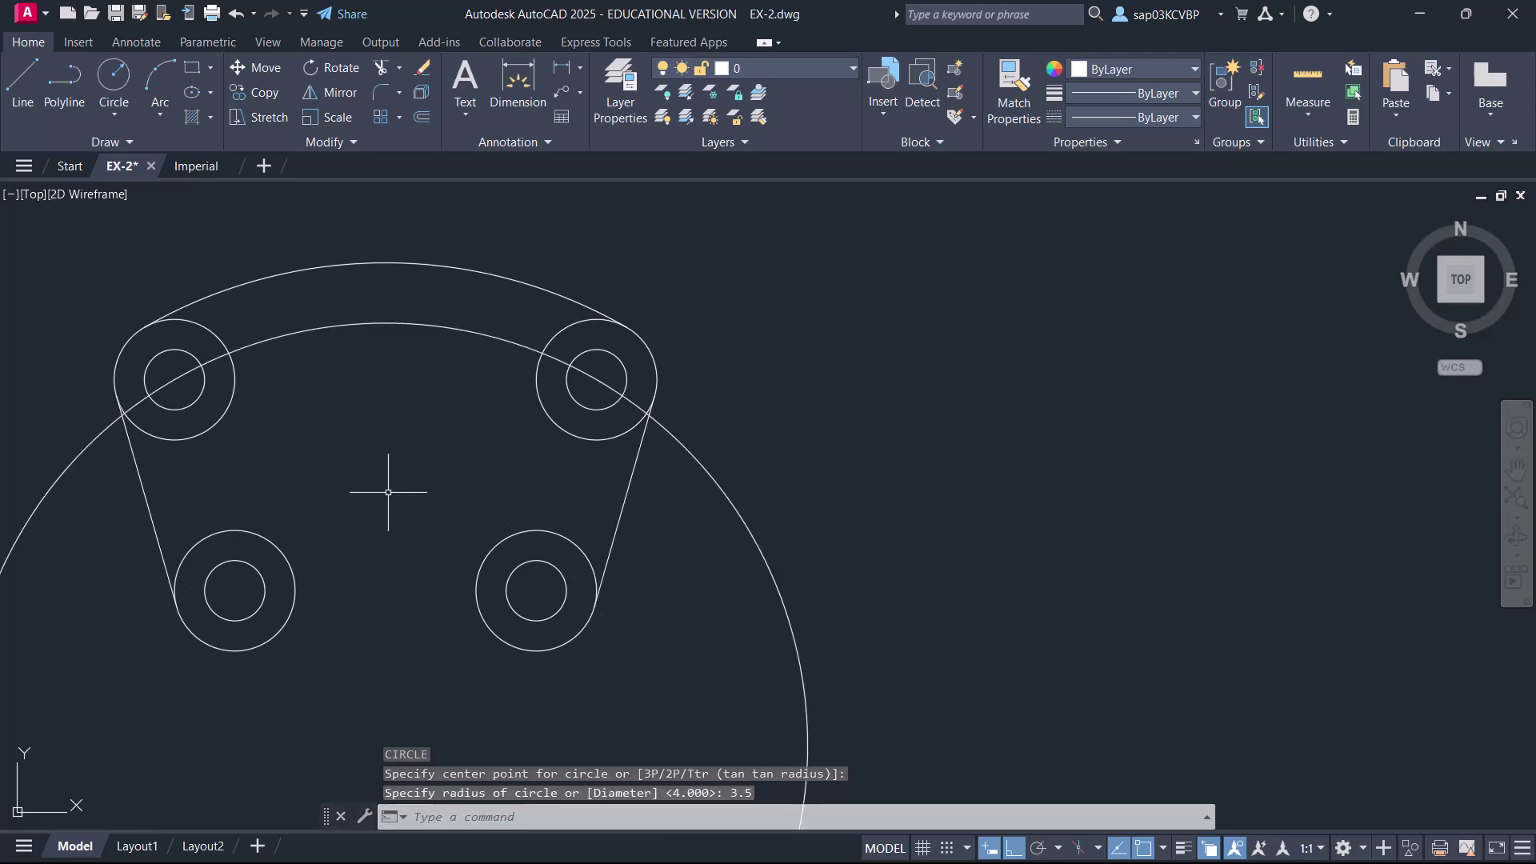
# - Trim the radius 3.5 circle against the two upper radius 0.5 circles, leaving only the inner arc between them
pyautogui.write('tr')
pyautogui.press('Return')
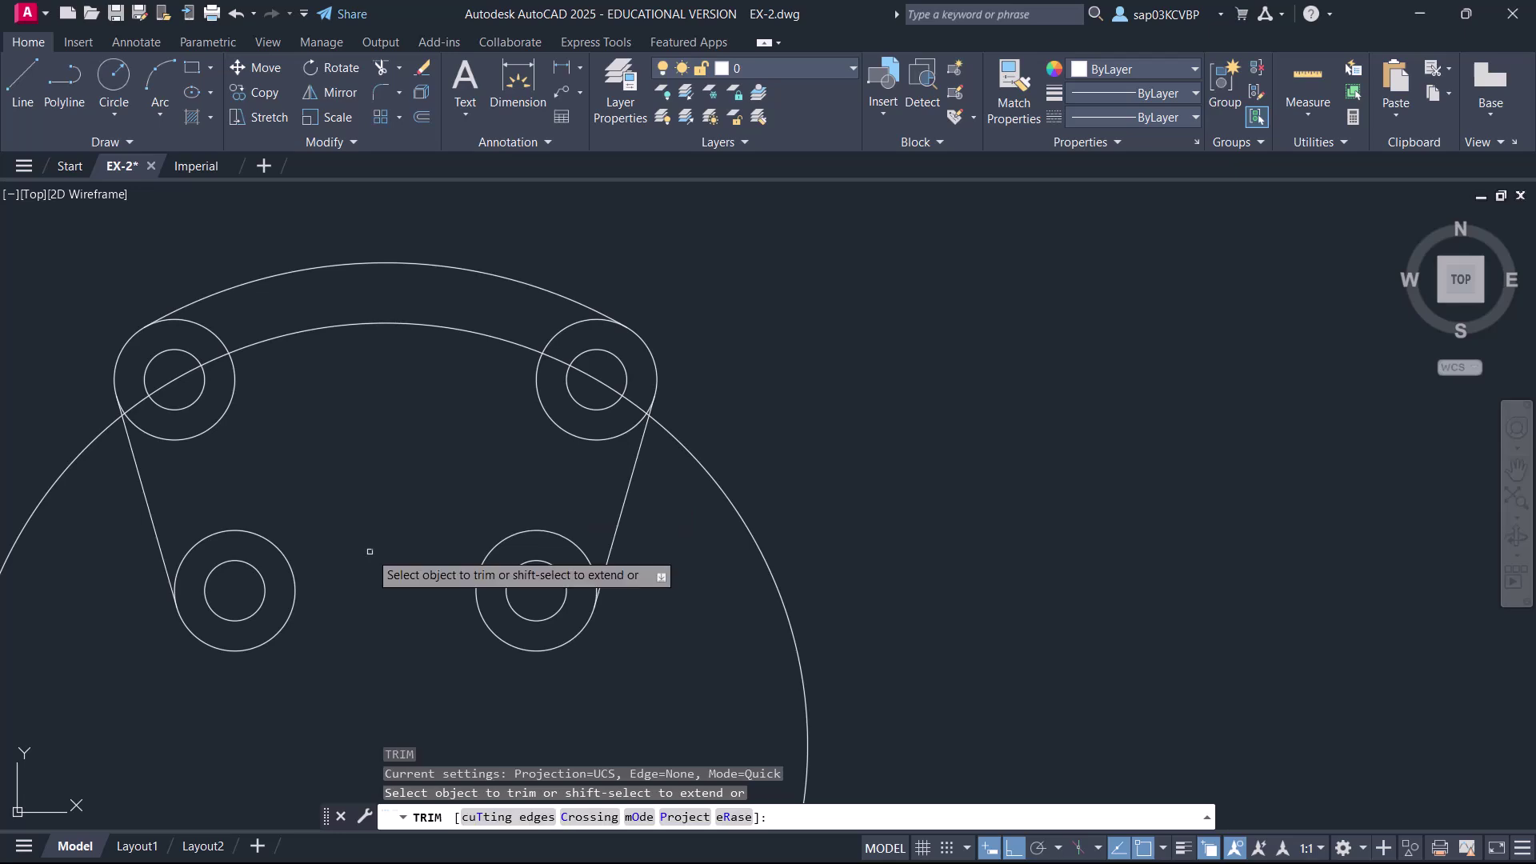
pyautogui.click(512, 817)
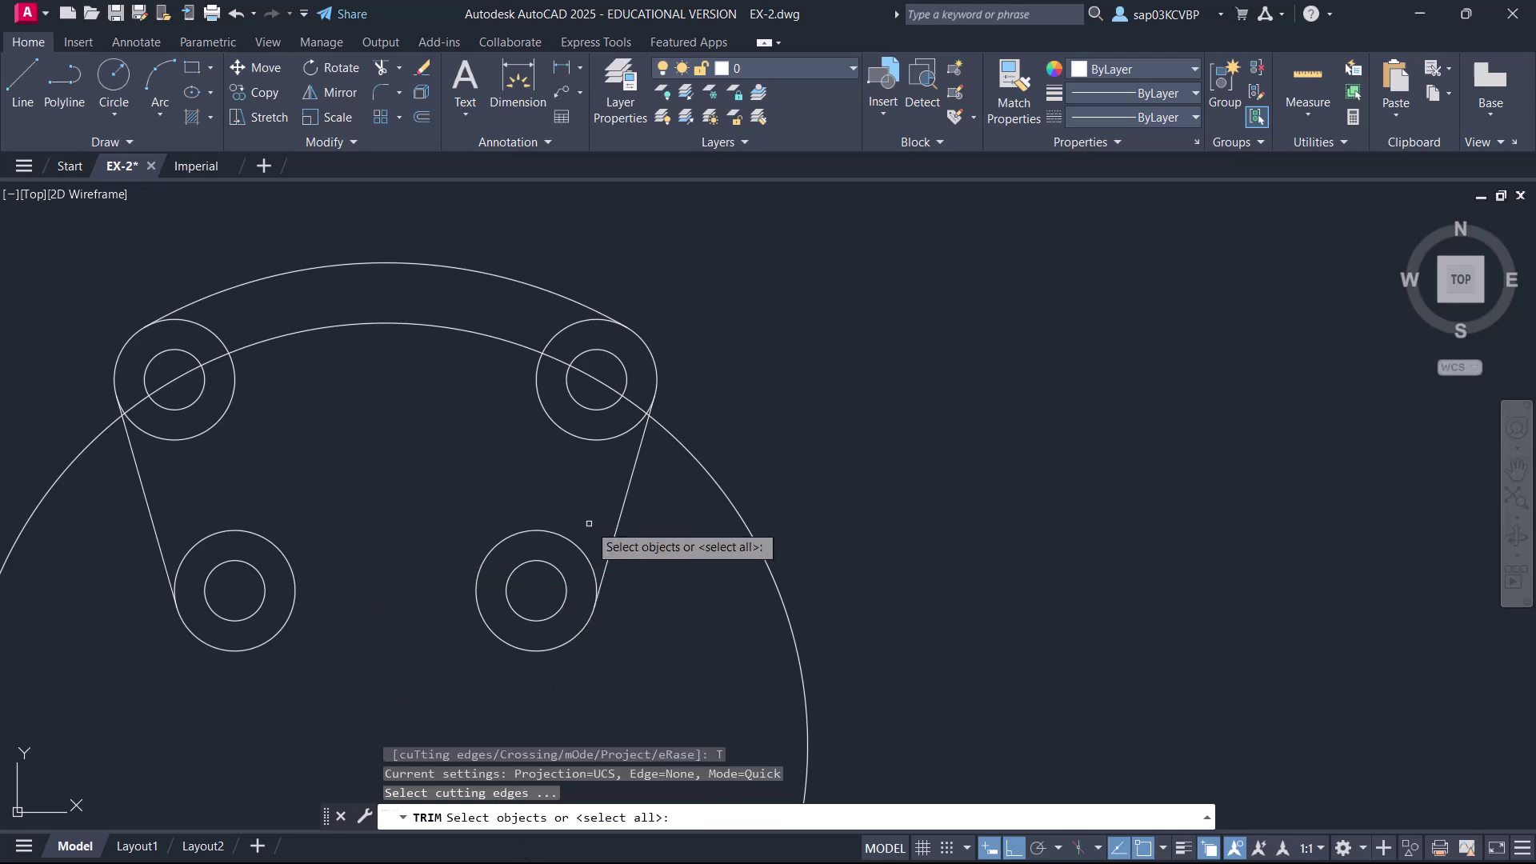
pyautogui.click(603, 441)
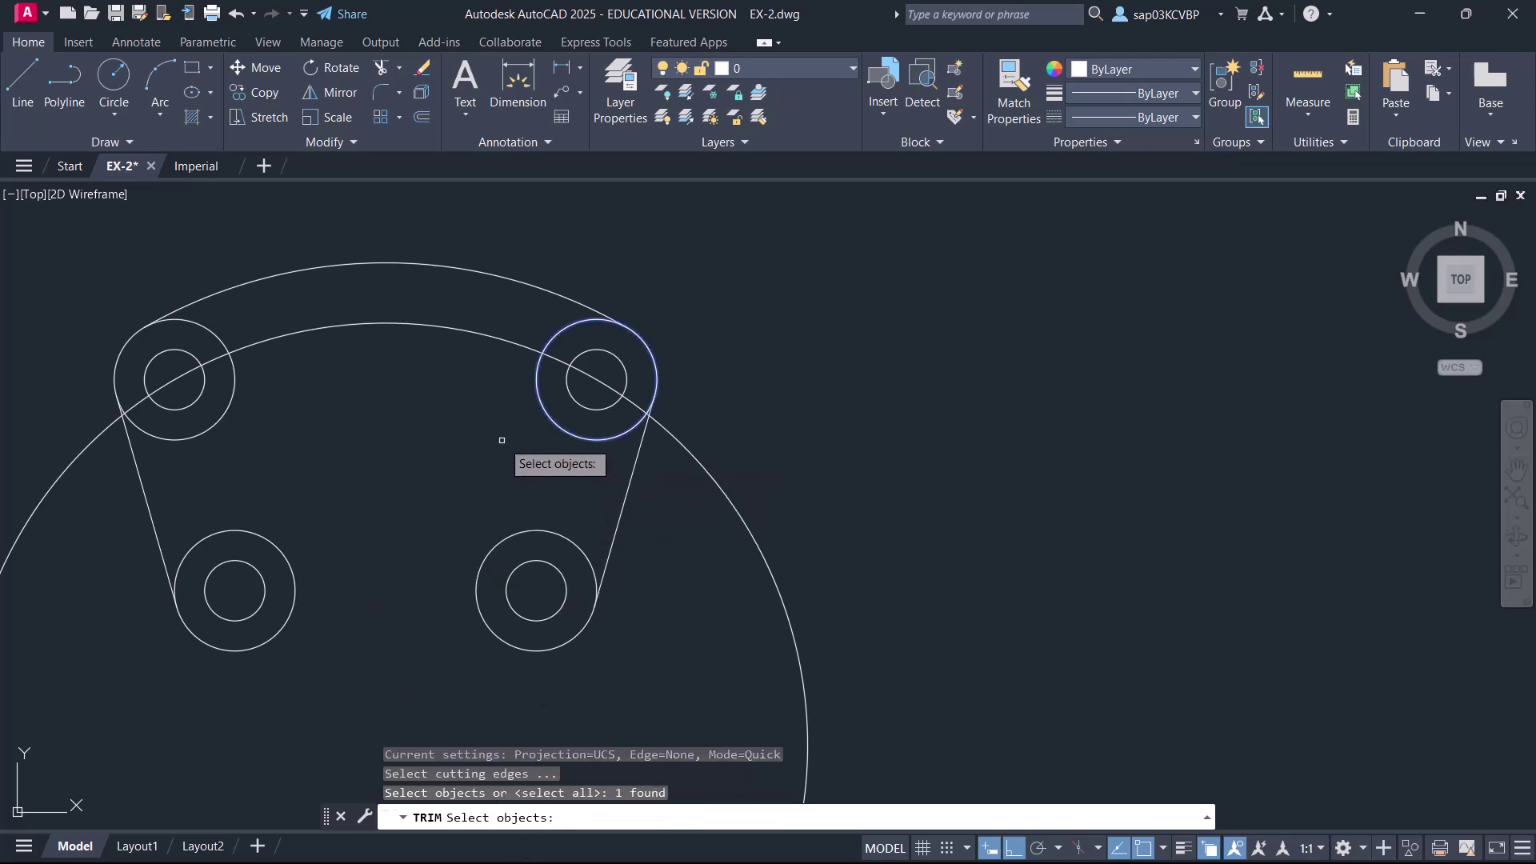
pyautogui.click(203, 435)
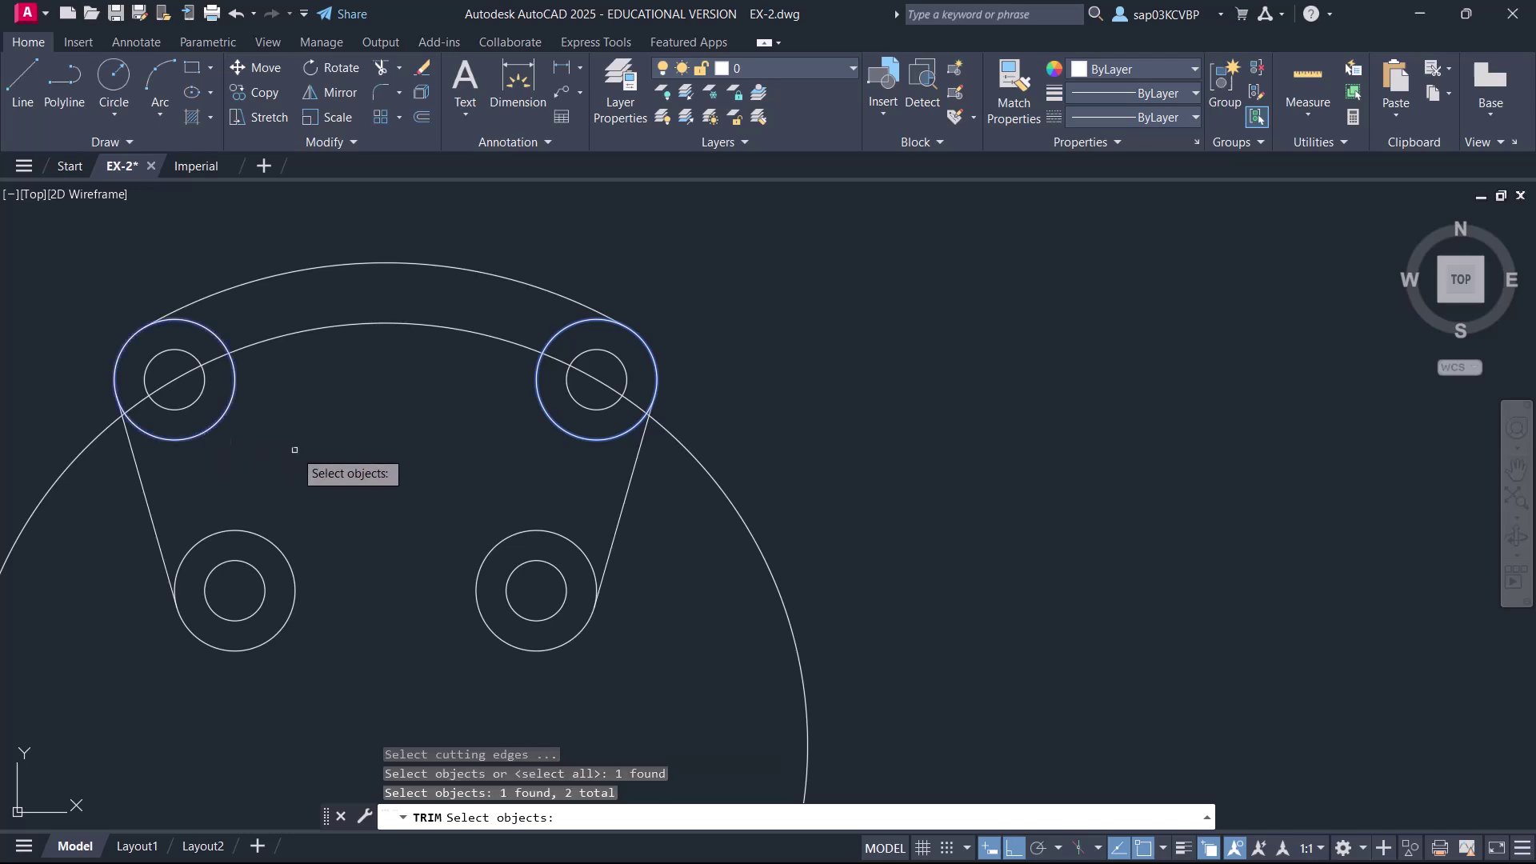
pyautogui.press('Return')
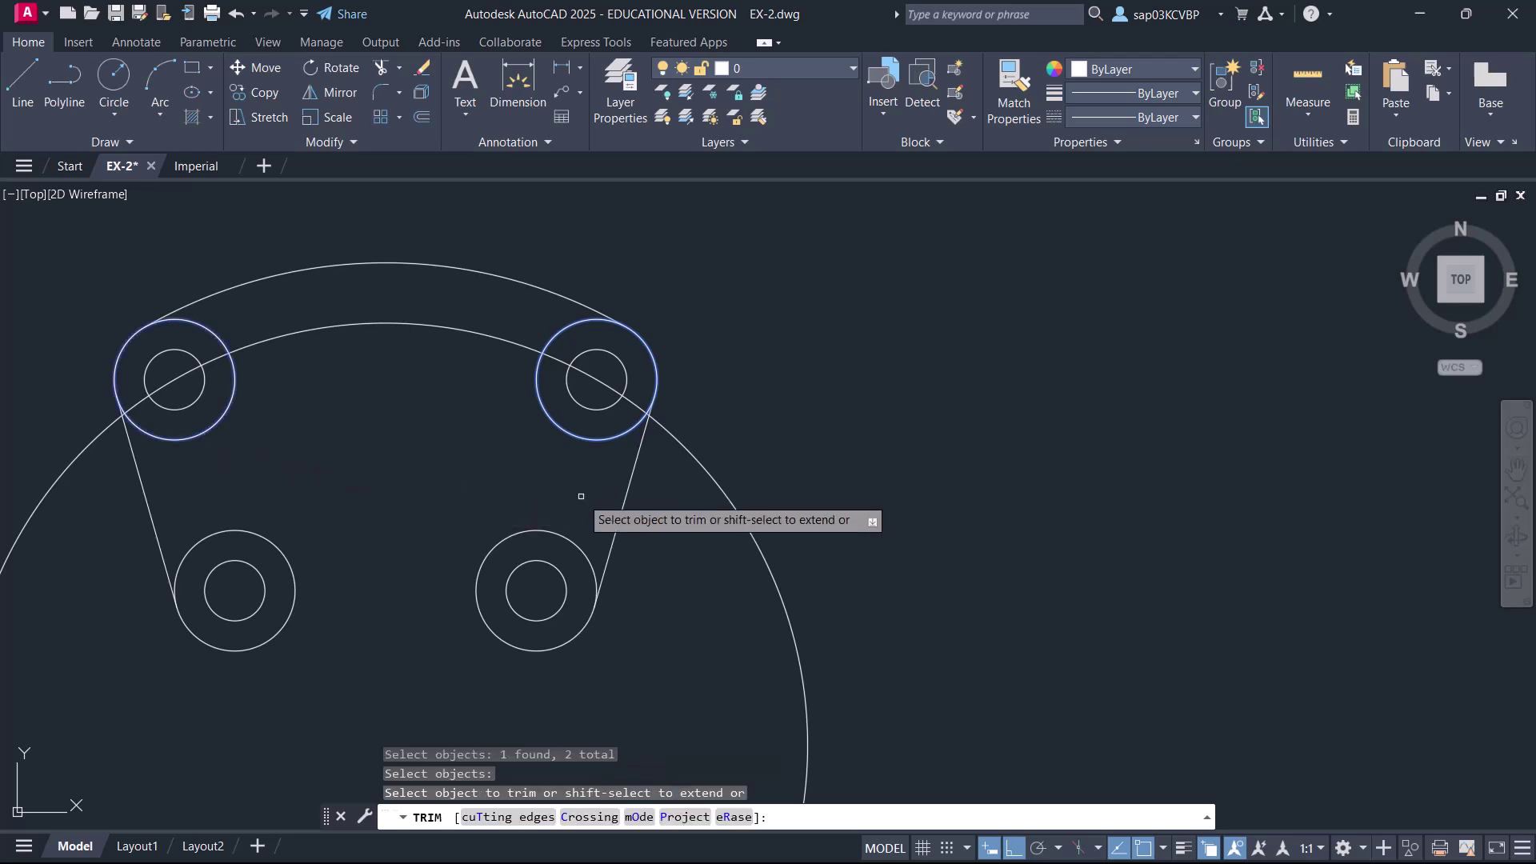
pyautogui.click(697, 472)
pyautogui.click(635, 406)
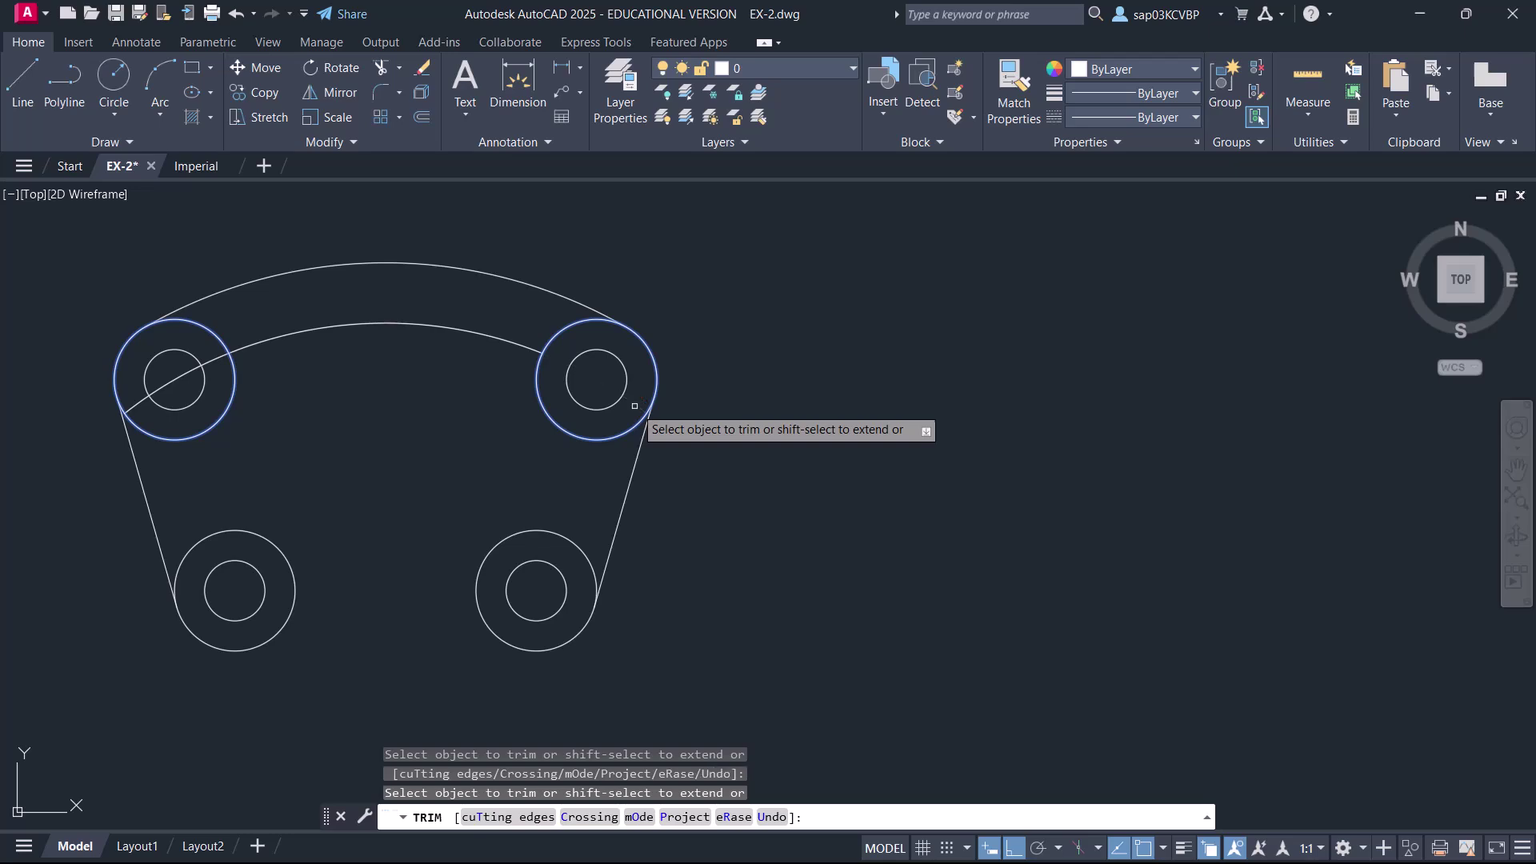
pyautogui.click(149, 397)
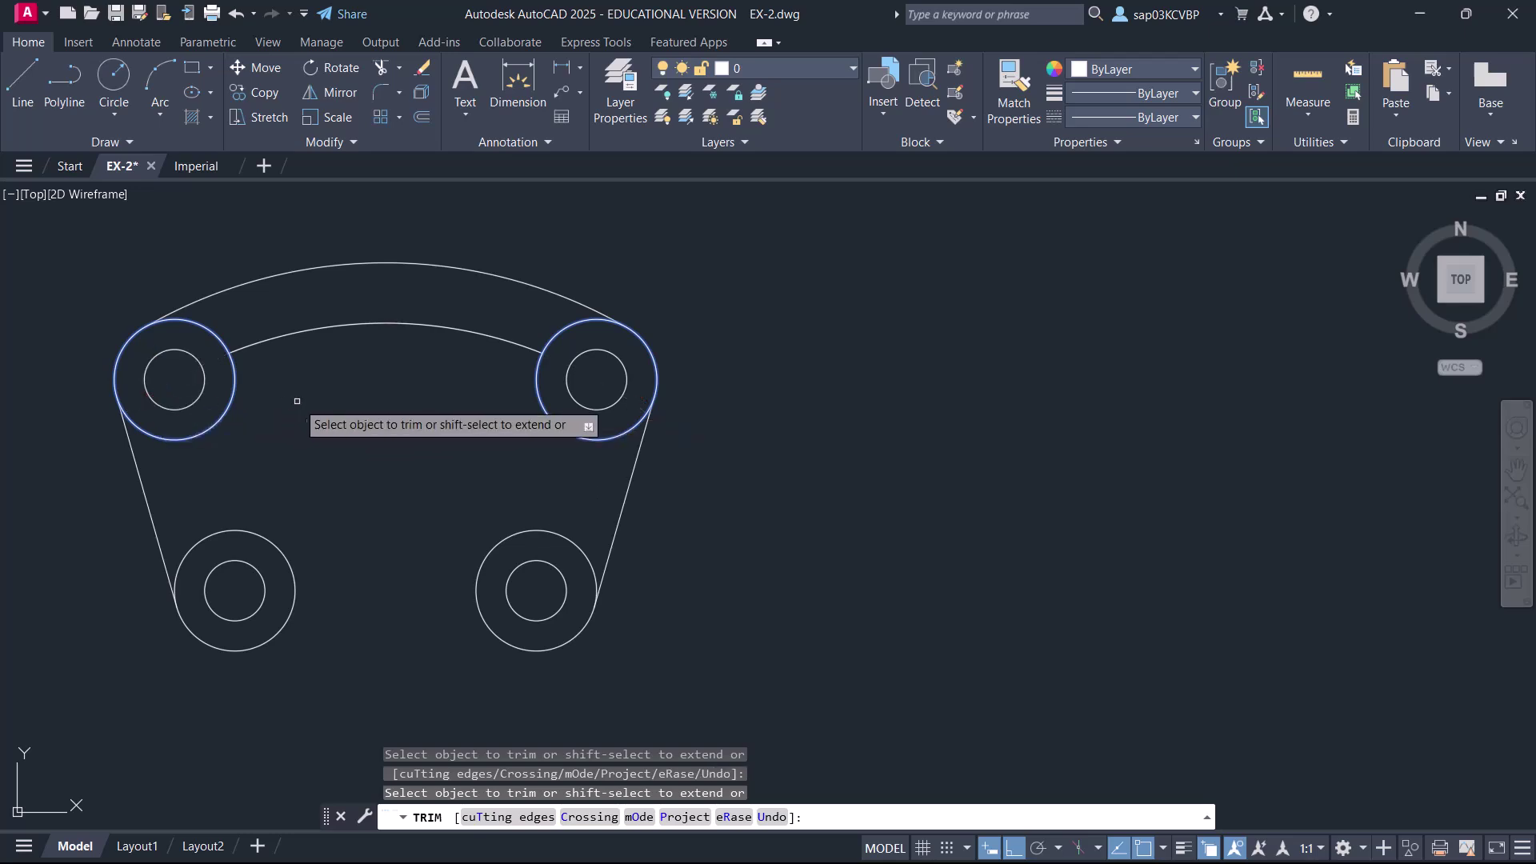
pyautogui.rightClick(309, 398)
pyautogui.click(323, 407)
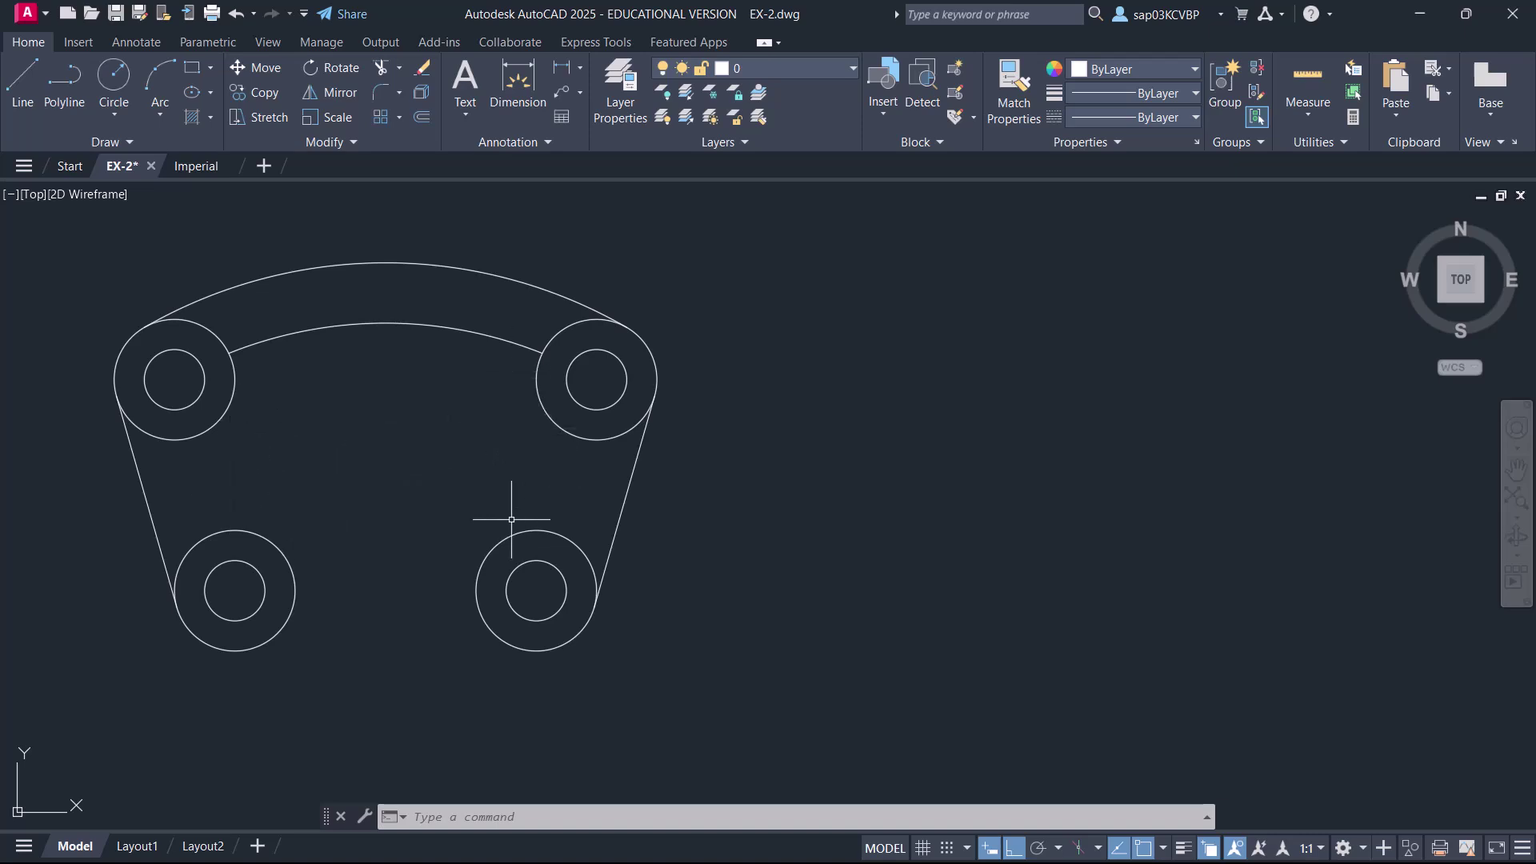
# - Draw a tan-tan-radius circle of radius 0.625 touching the inner sides of the lower-right and upper-right radius 0.5 circles
pyautogui.write('c')
pyautogui.press('Return')
pyautogui.rightClick(393, 453)
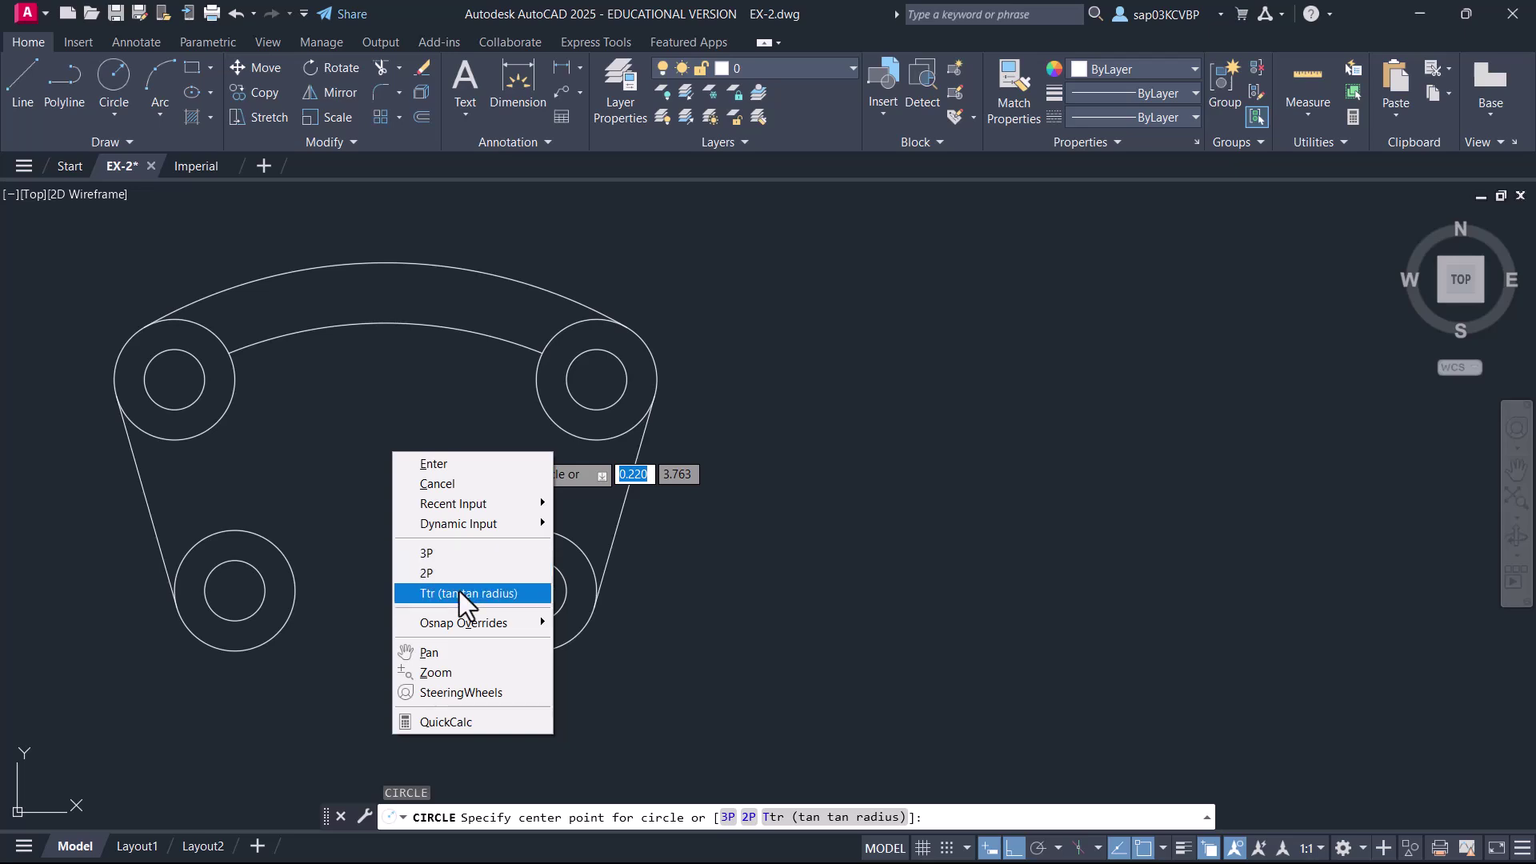
pyautogui.click(512, 594)
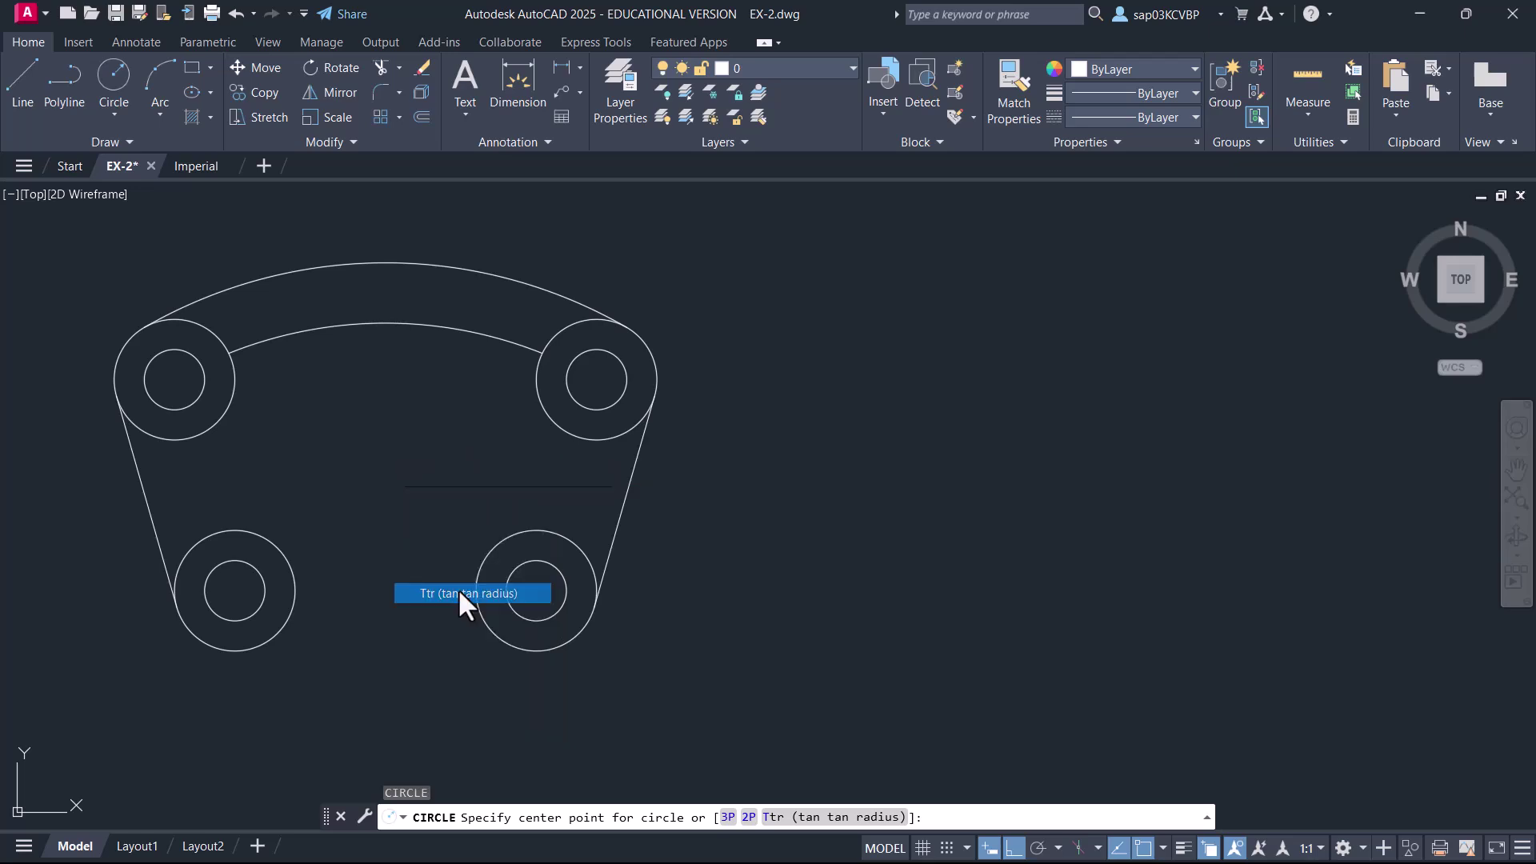
pyautogui.click(508, 537)
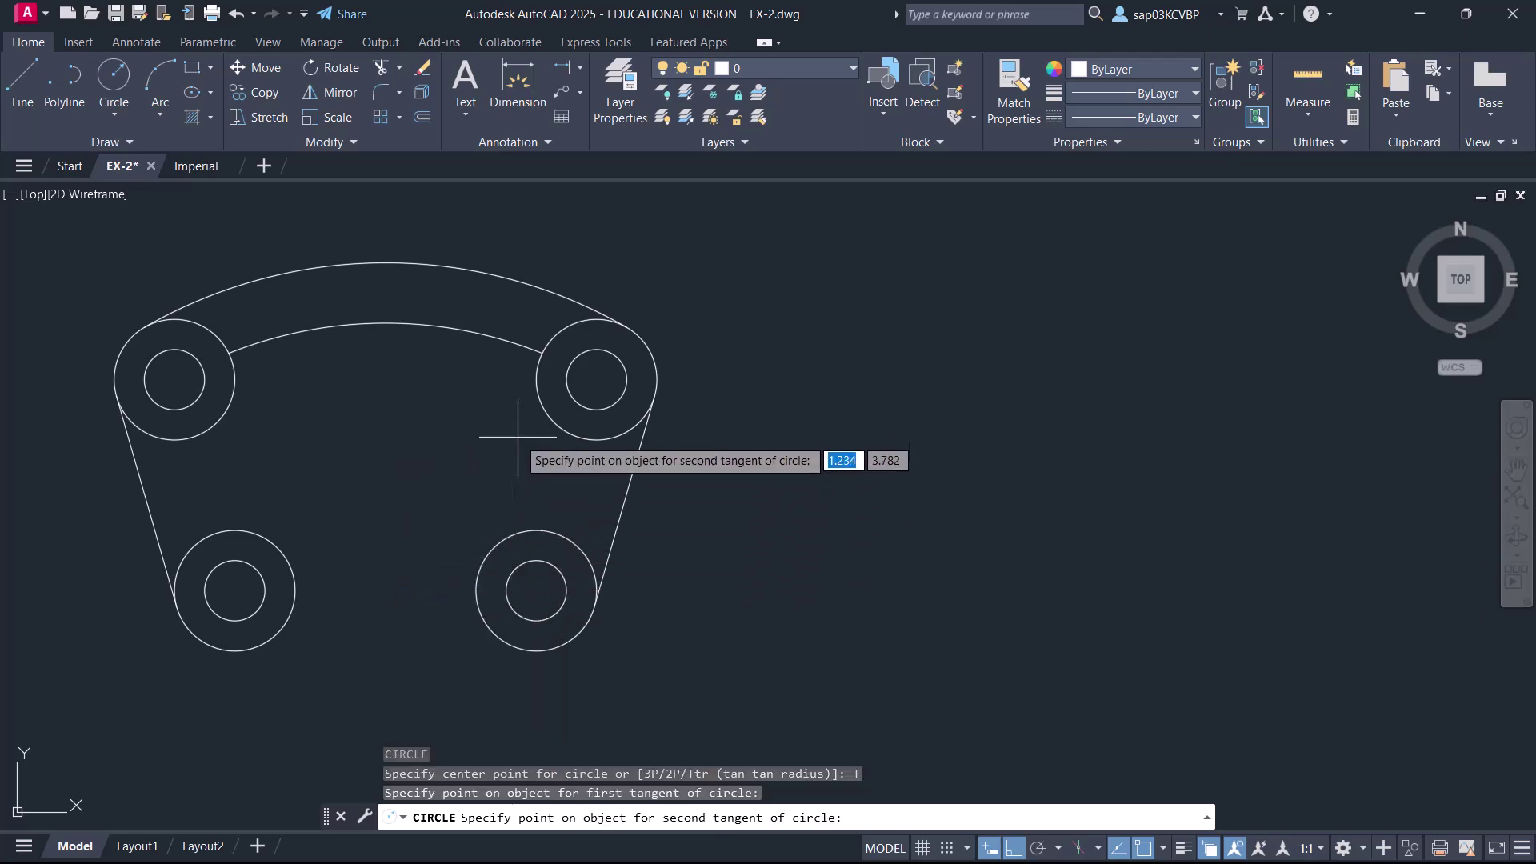
pyautogui.click(537, 383)
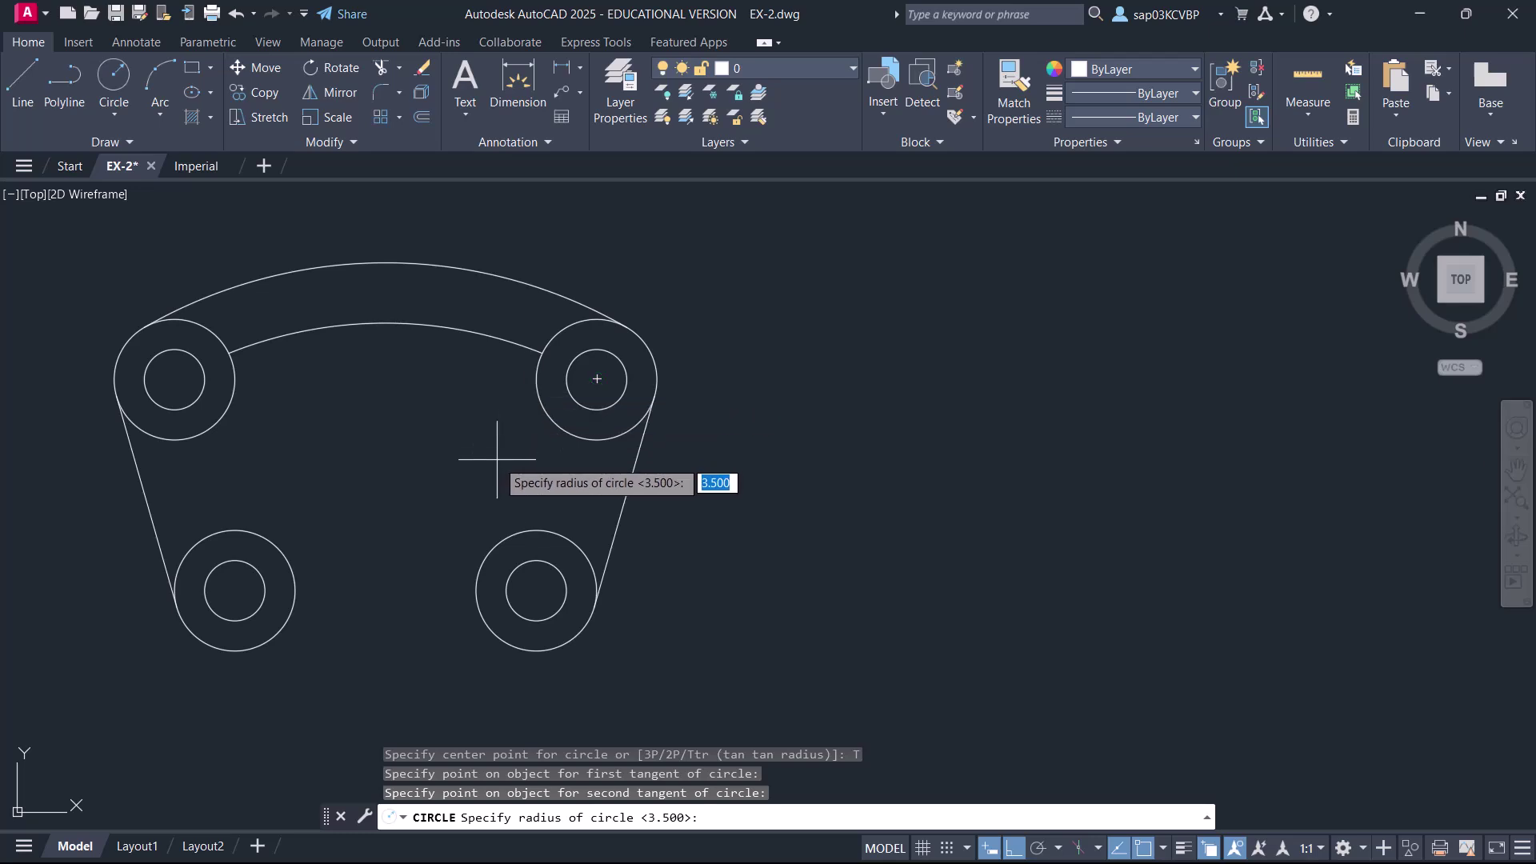
pyautogui.press('Return')
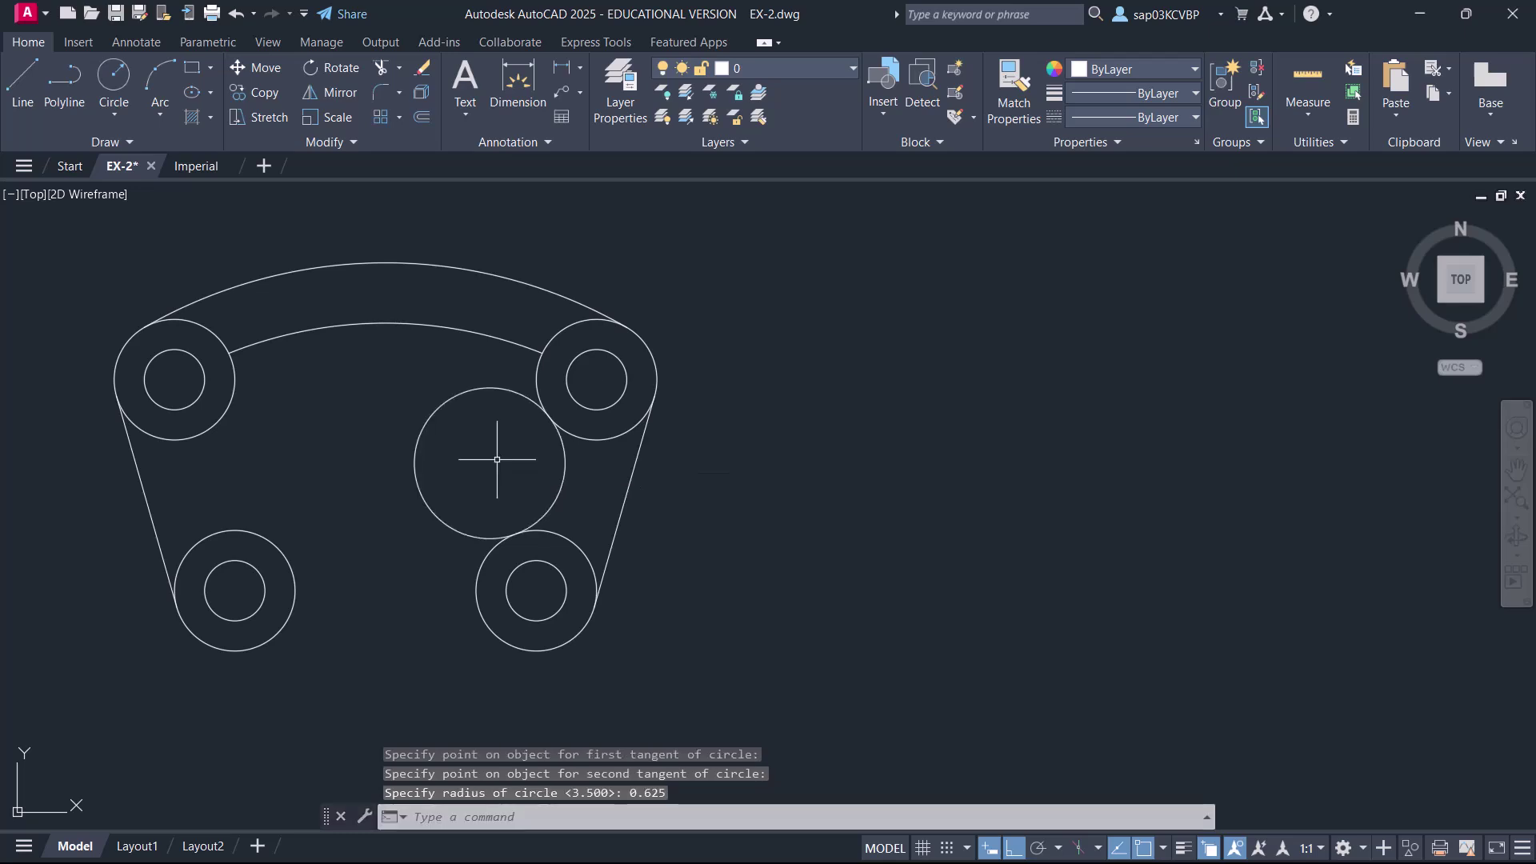
# - Trim the radius 0.625 circle to its right-hand arc and remove the upper-right radius 0.5 circle's segments lying inside the part
pyautogui.write('TR')
pyautogui.press('Return')
pyautogui.click(442, 408)
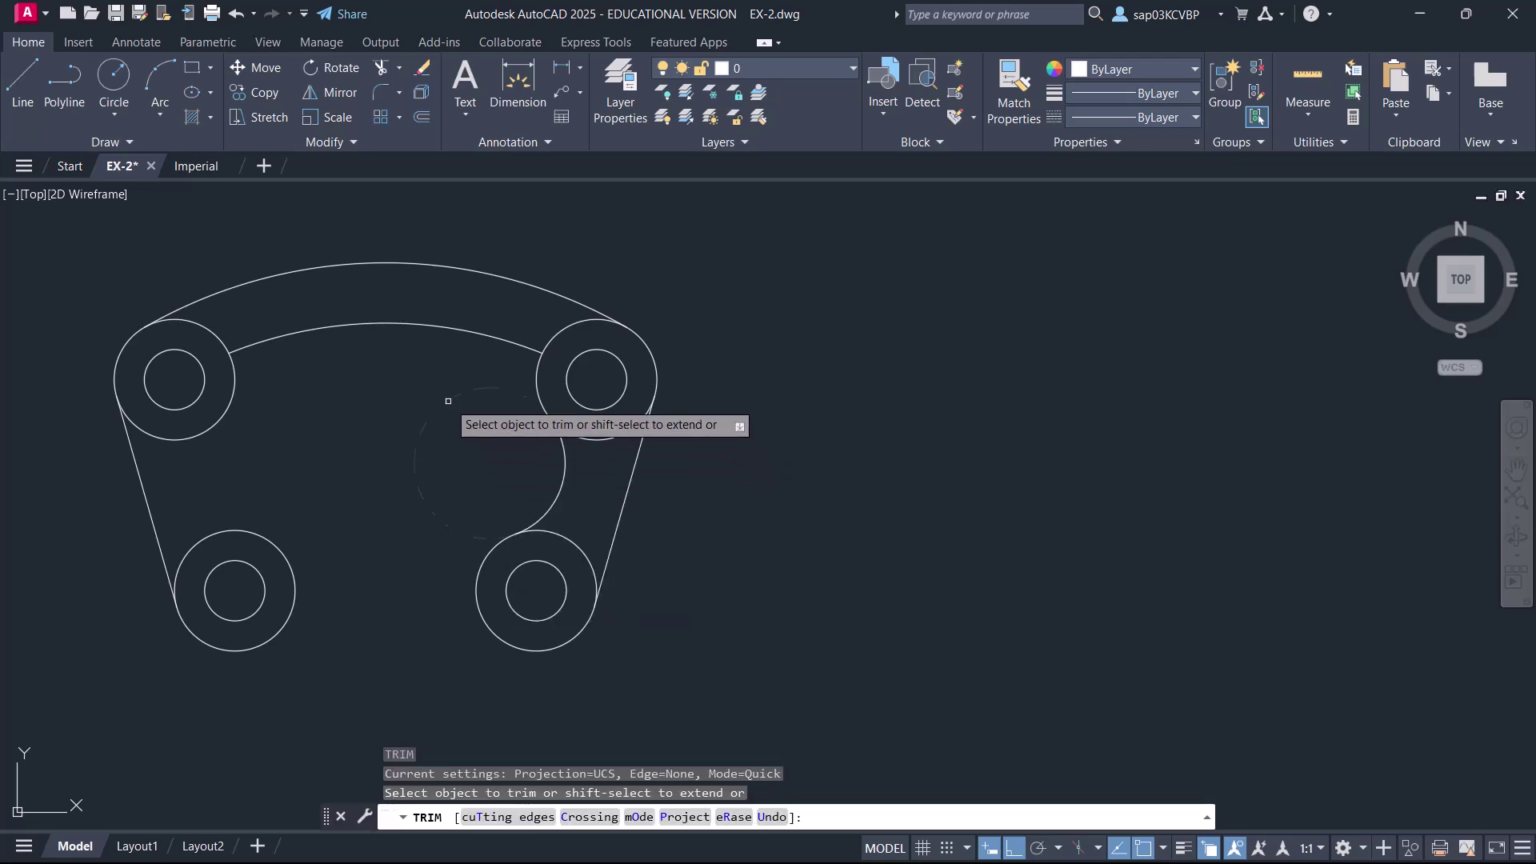
pyautogui.click(611, 439)
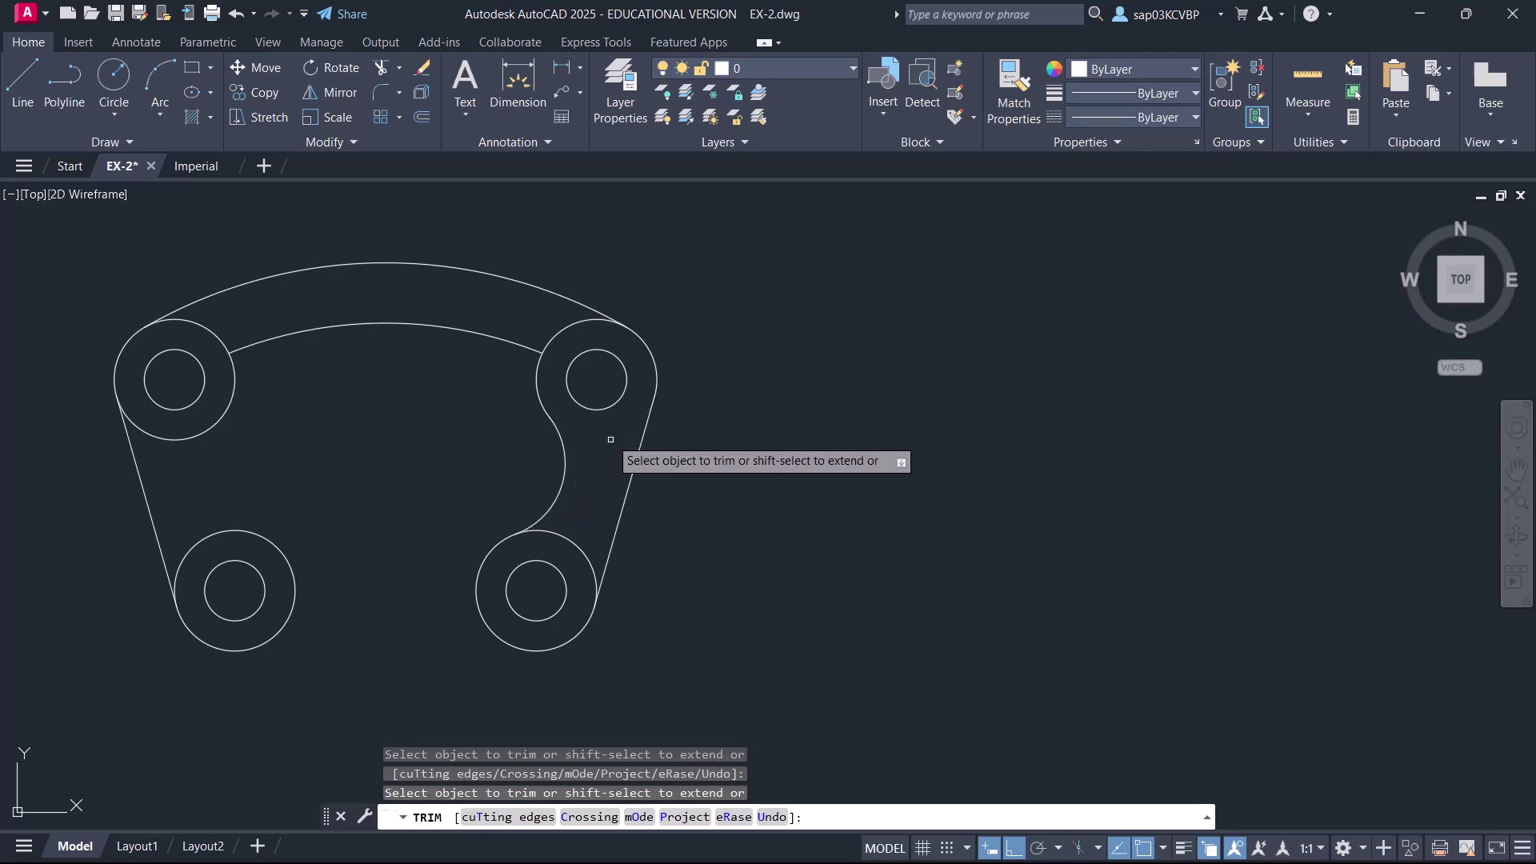
pyautogui.rightClick(419, 434)
pyautogui.click(435, 442)
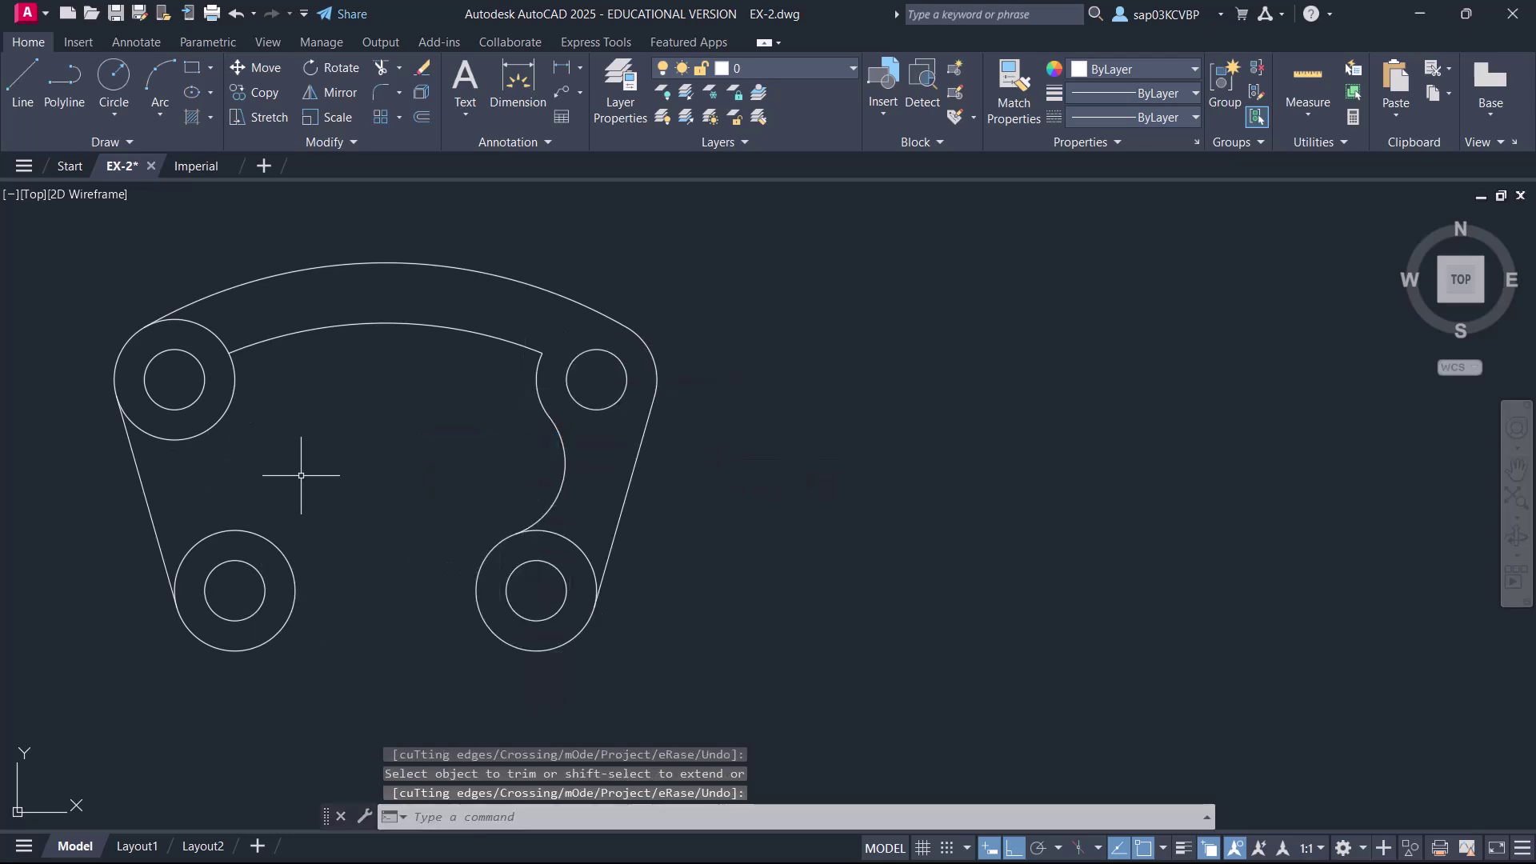
# - Mirror the two right inner arcs about a vertical line through the midpoint of the lower hole centers, keeping the source objects
pyautogui.write('mi')
pyautogui.press('Return')
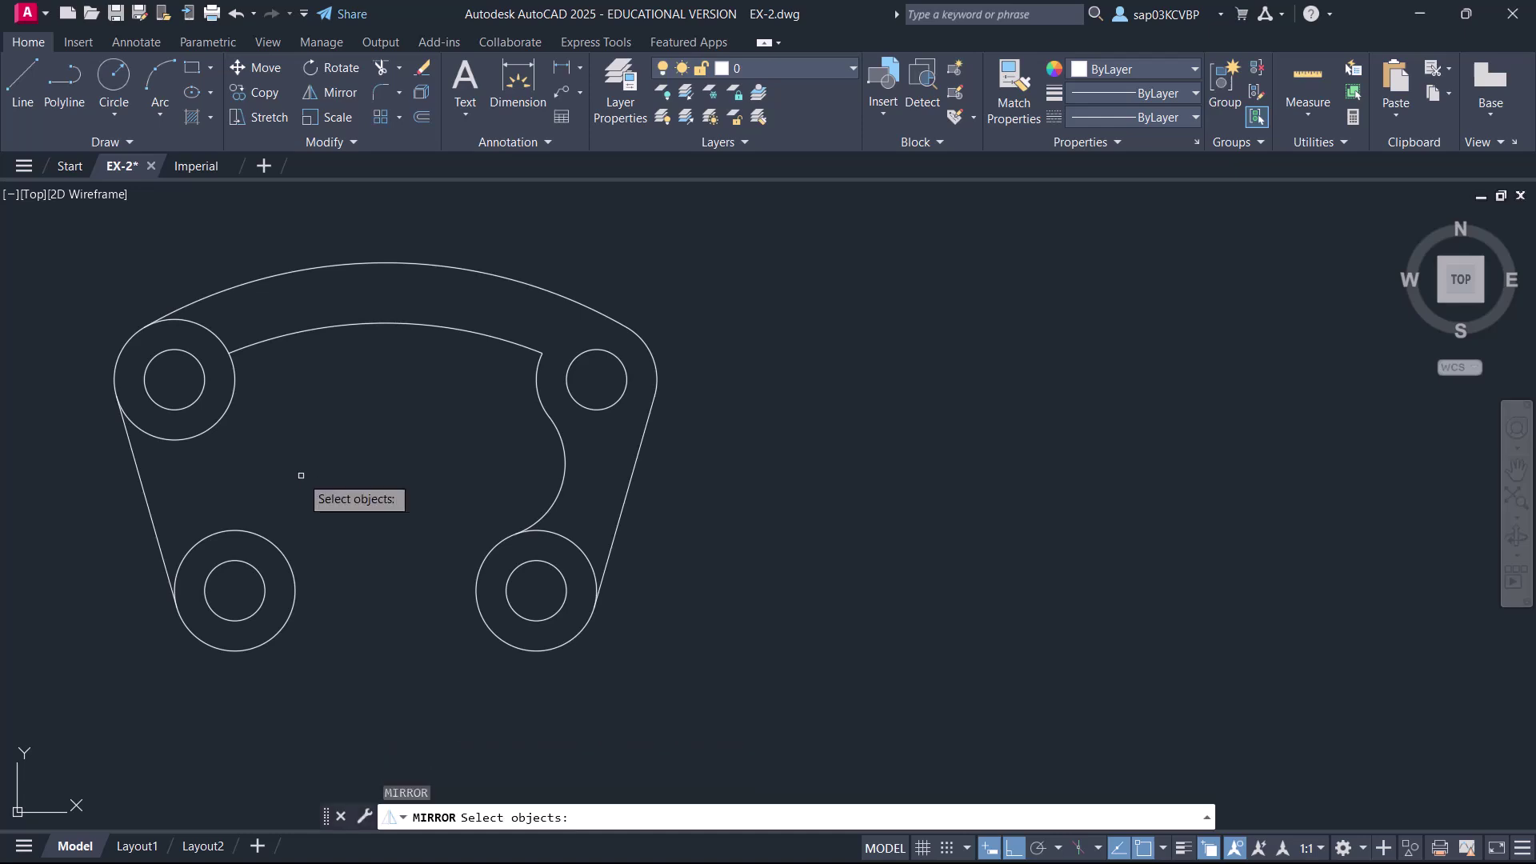
pyautogui.click(572, 470)
pyautogui.click(549, 483)
pyautogui.click(551, 389)
pyautogui.click(517, 398)
pyautogui.press('Return')
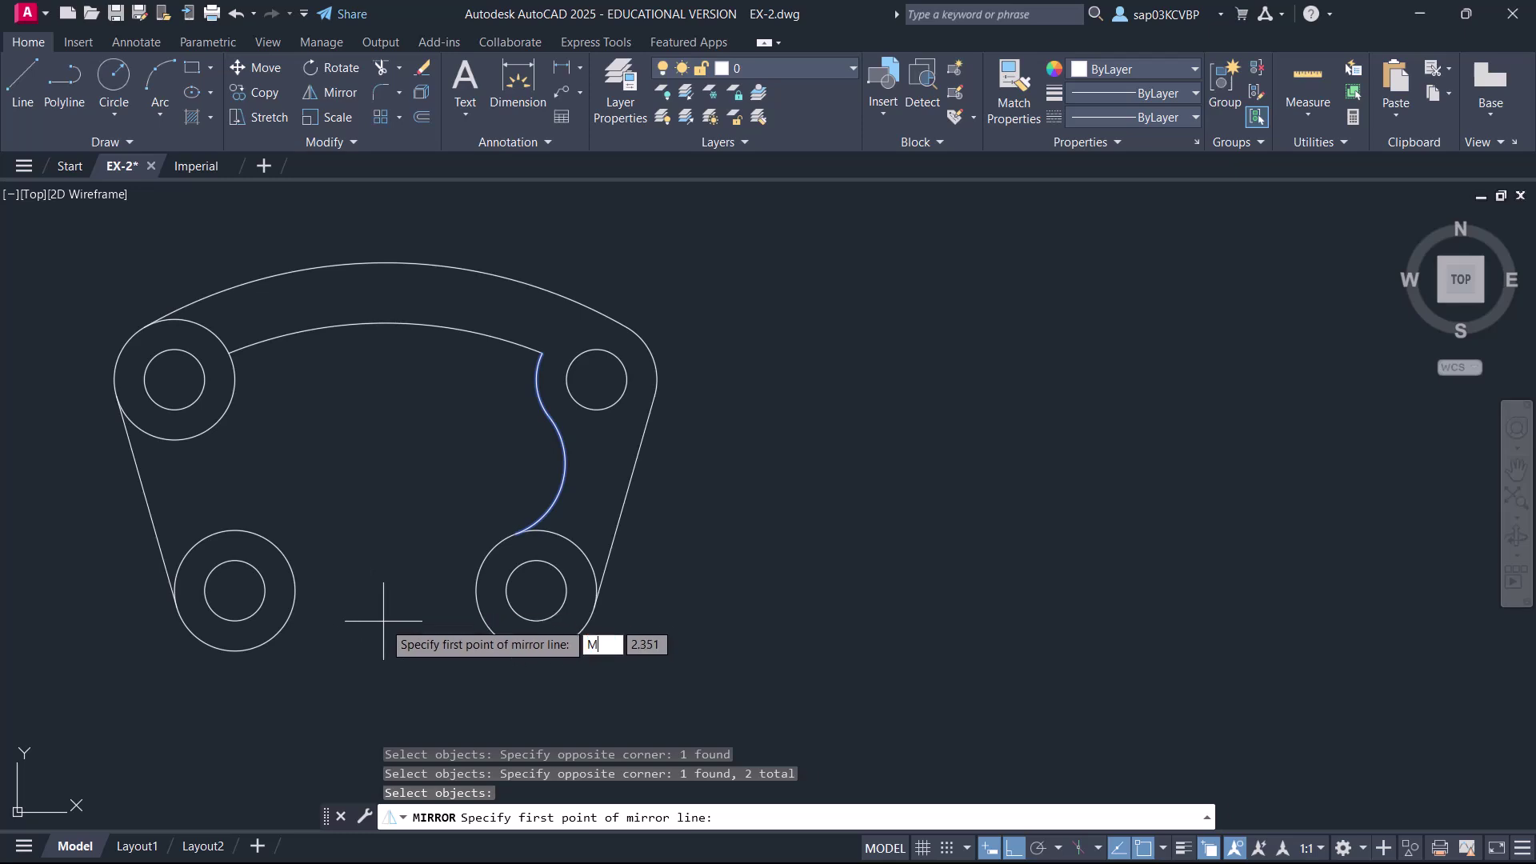
pyautogui.press('Return')
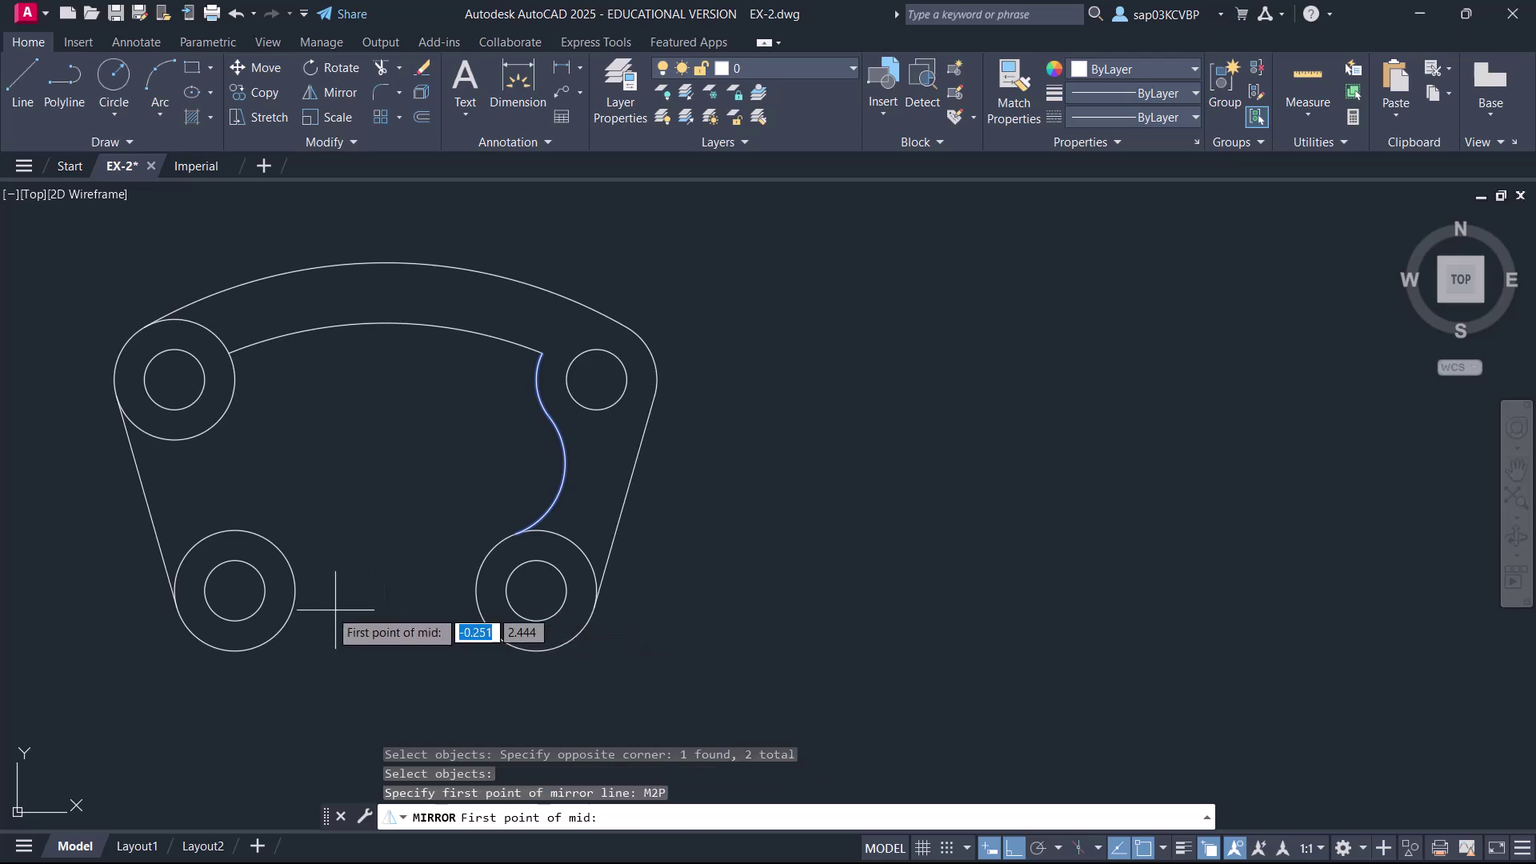
pyautogui.click(265, 601)
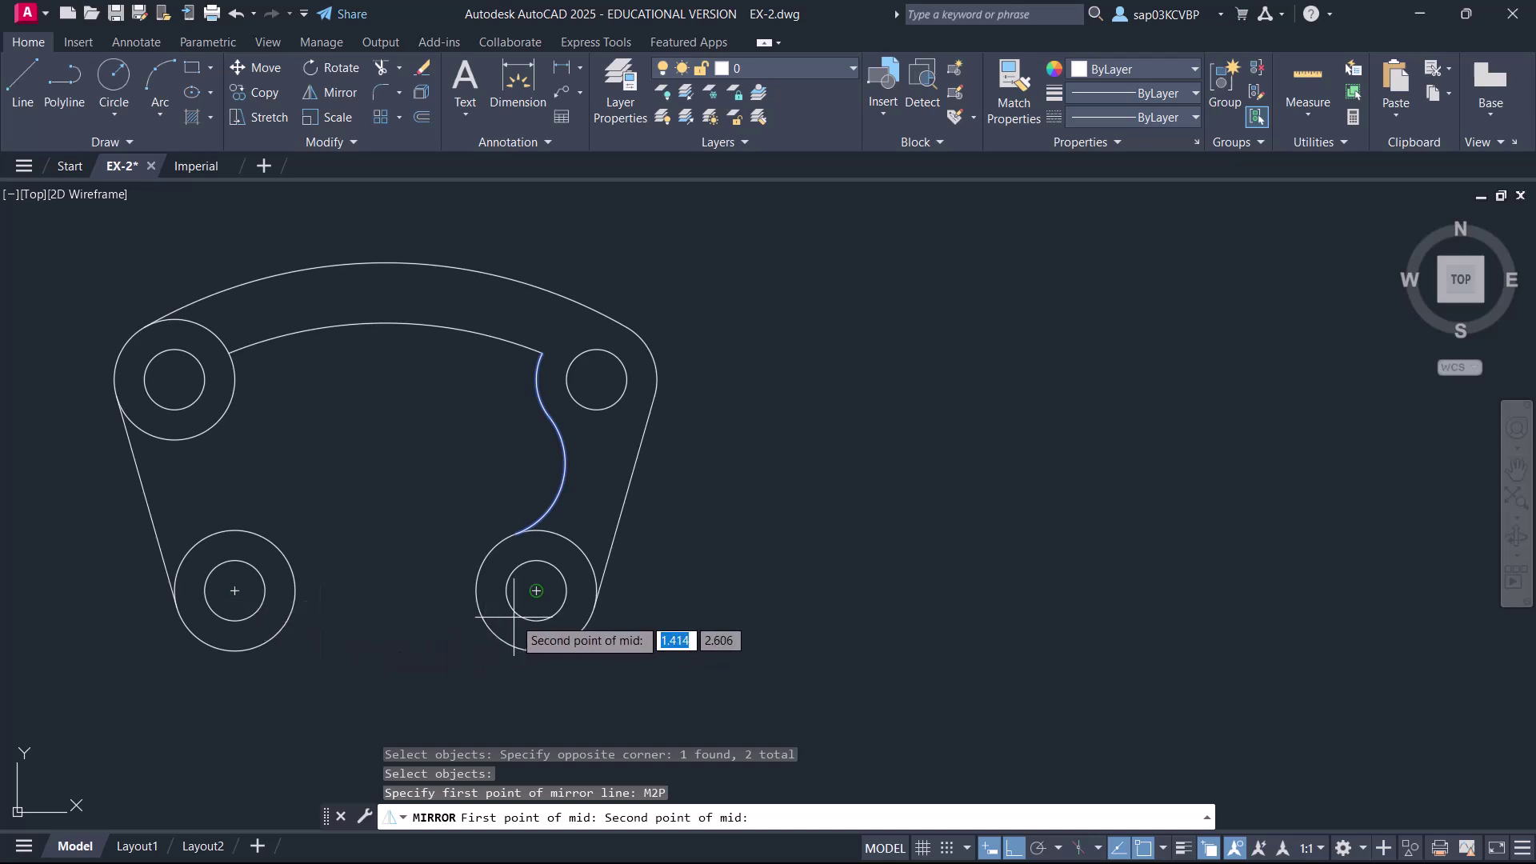
pyautogui.click(533, 589)
pyautogui.click(420, 232)
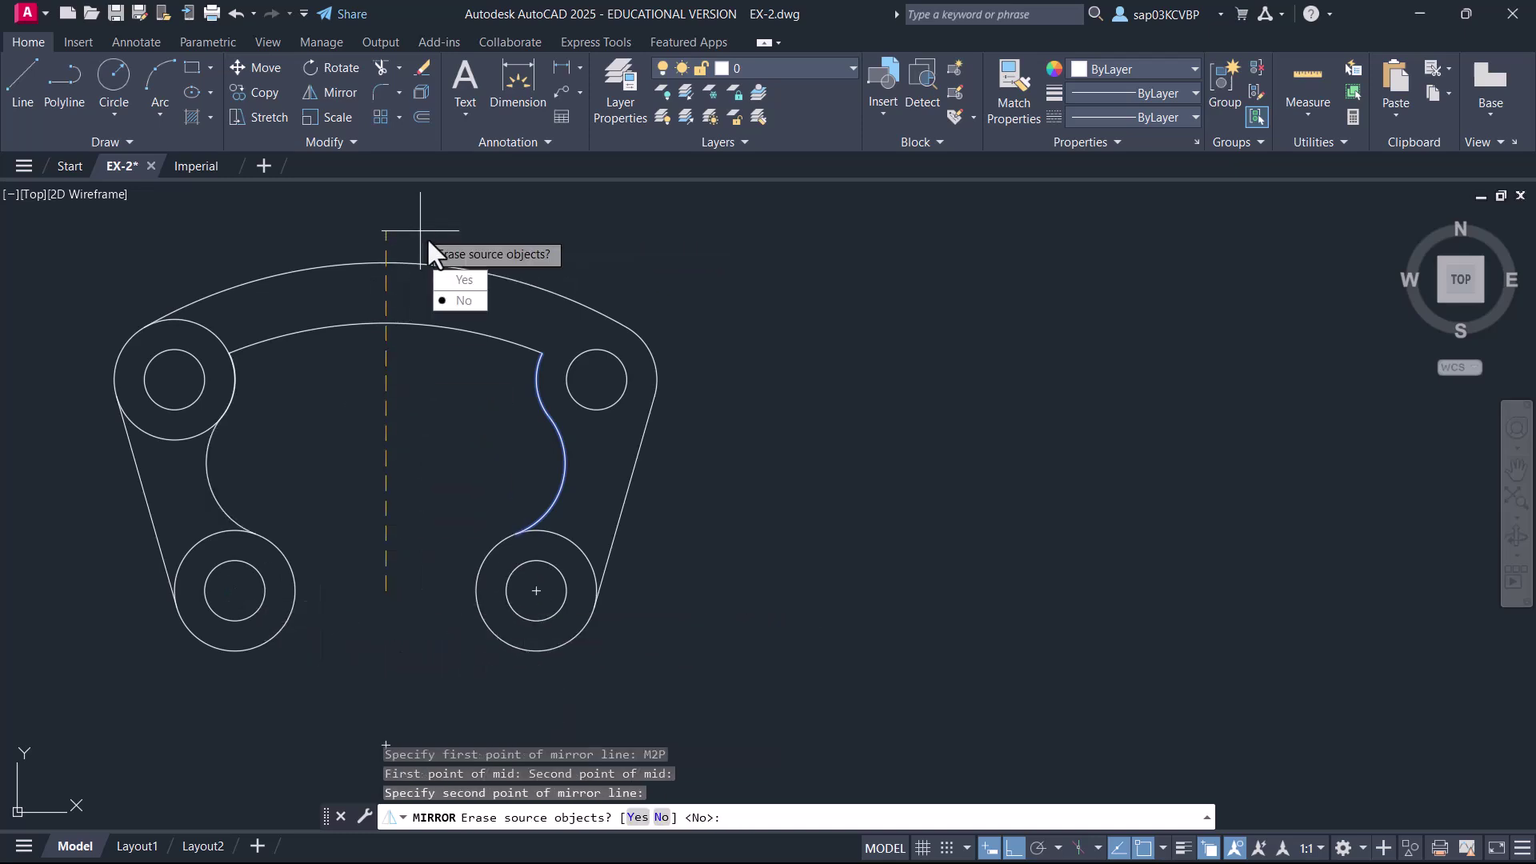
pyautogui.click(460, 303)
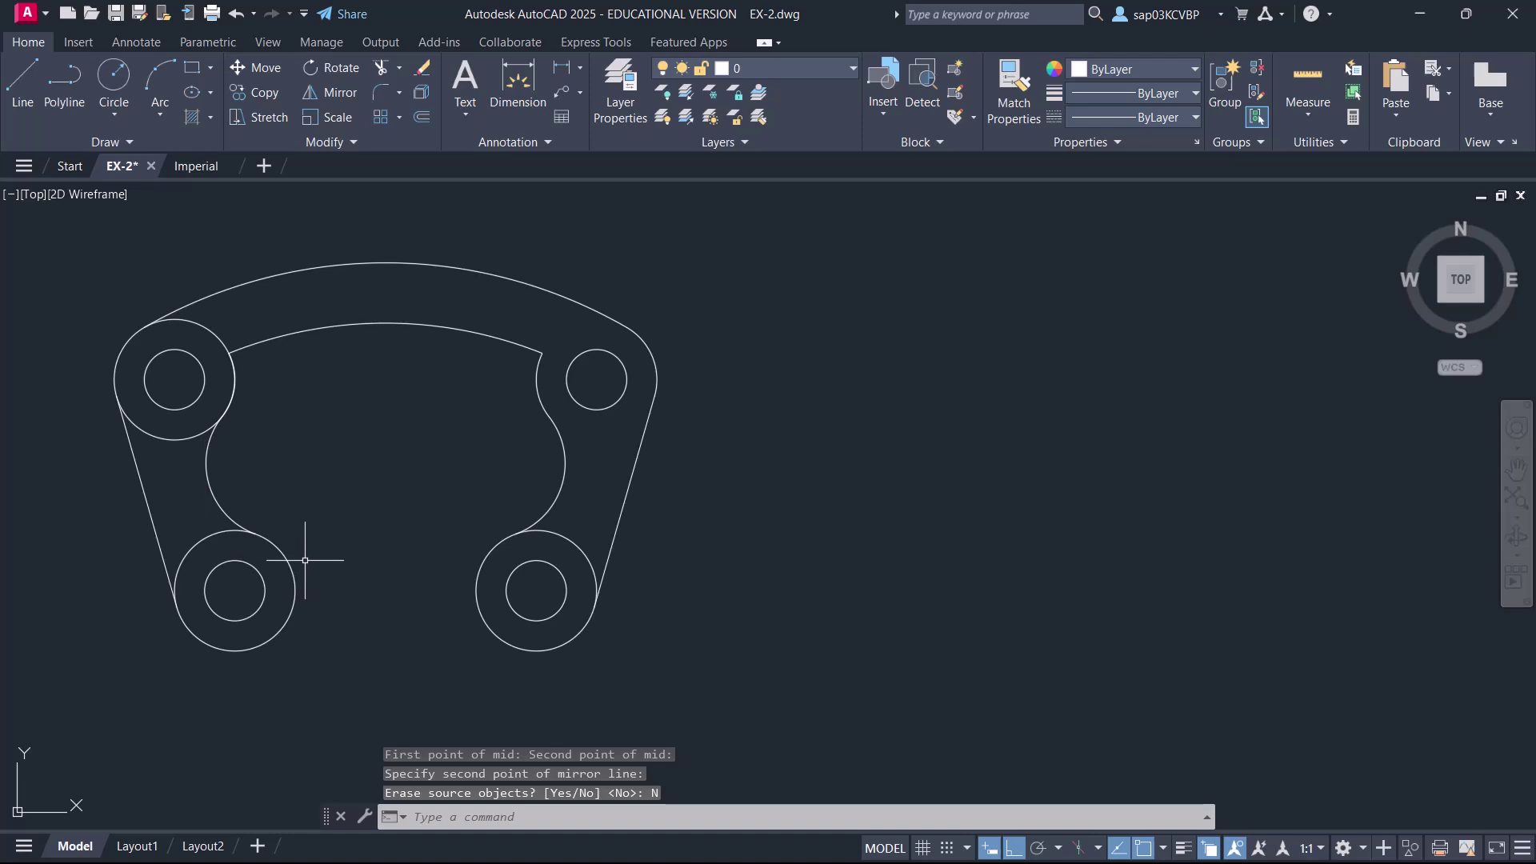
# - Trim the upper-left radius 0.5 circle's segments lying inside the part, leaving its outer corner and inner arcs
pyautogui.press('Return')
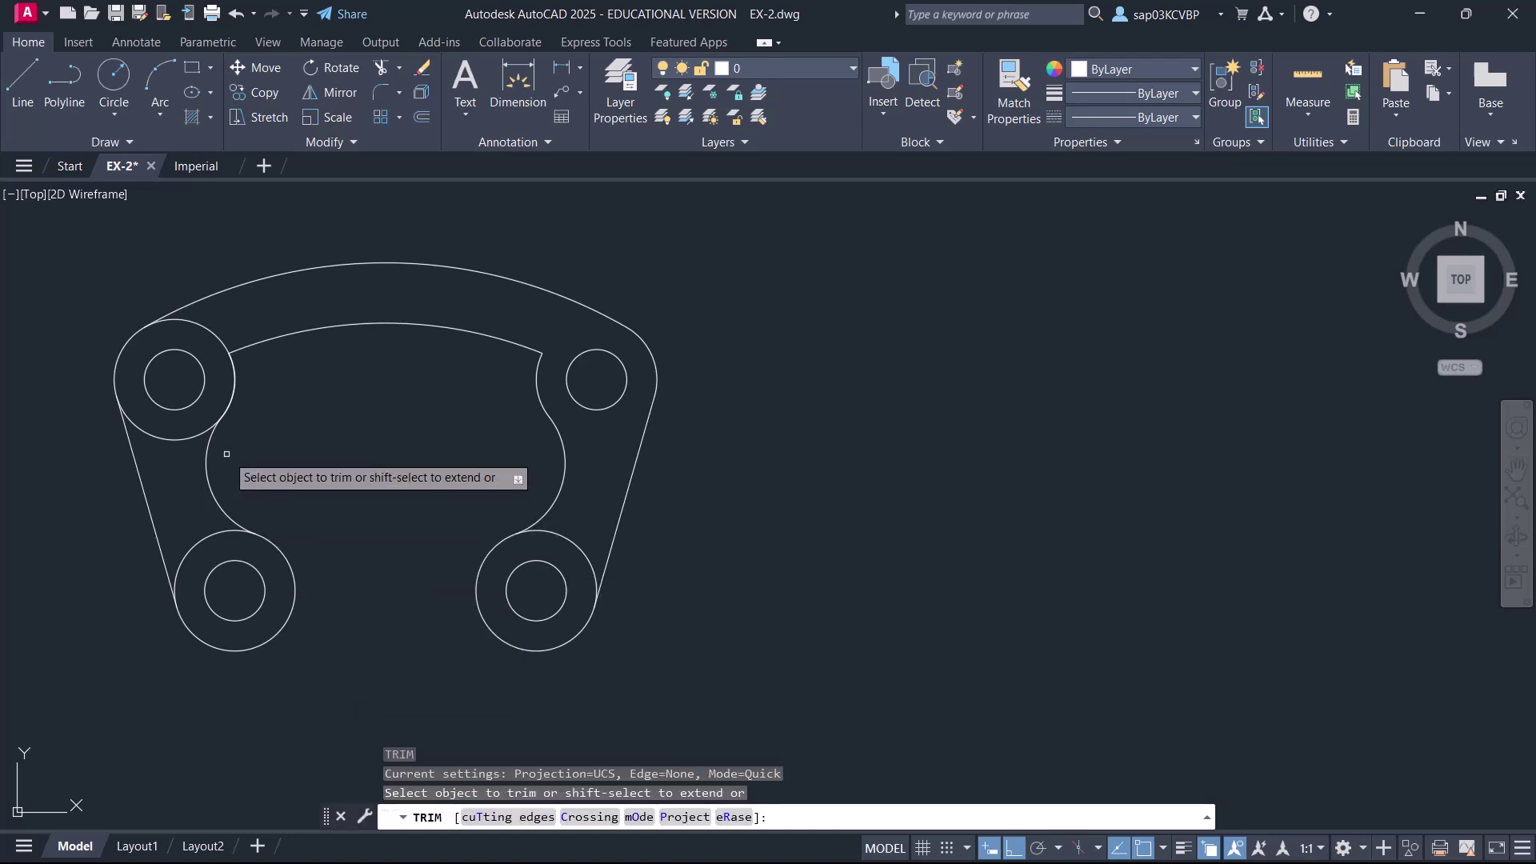
pyautogui.click(211, 334)
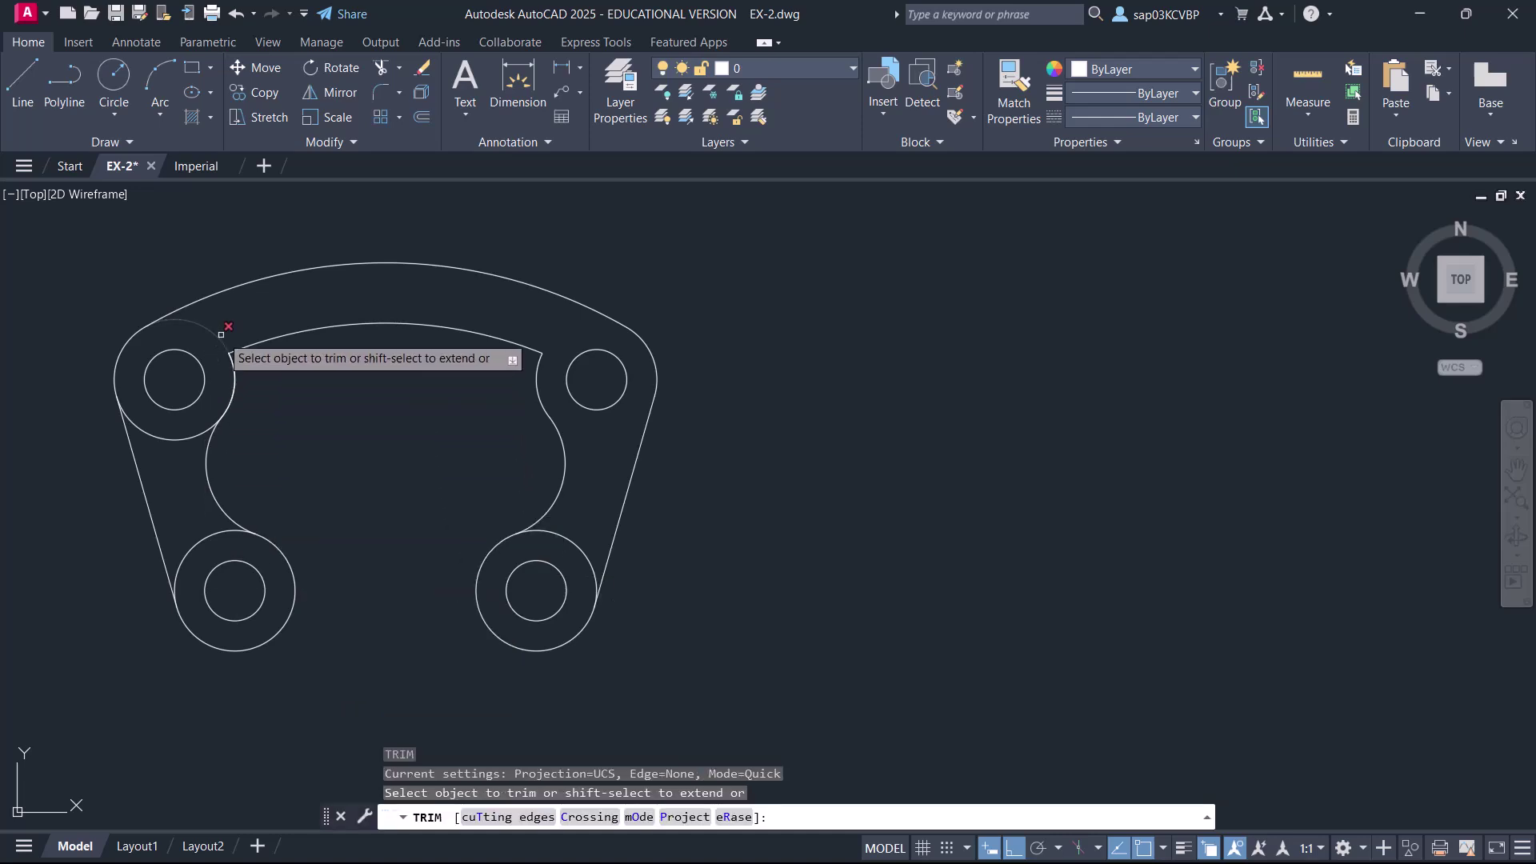
pyautogui.click(174, 437)
pyautogui.rightClick(342, 434)
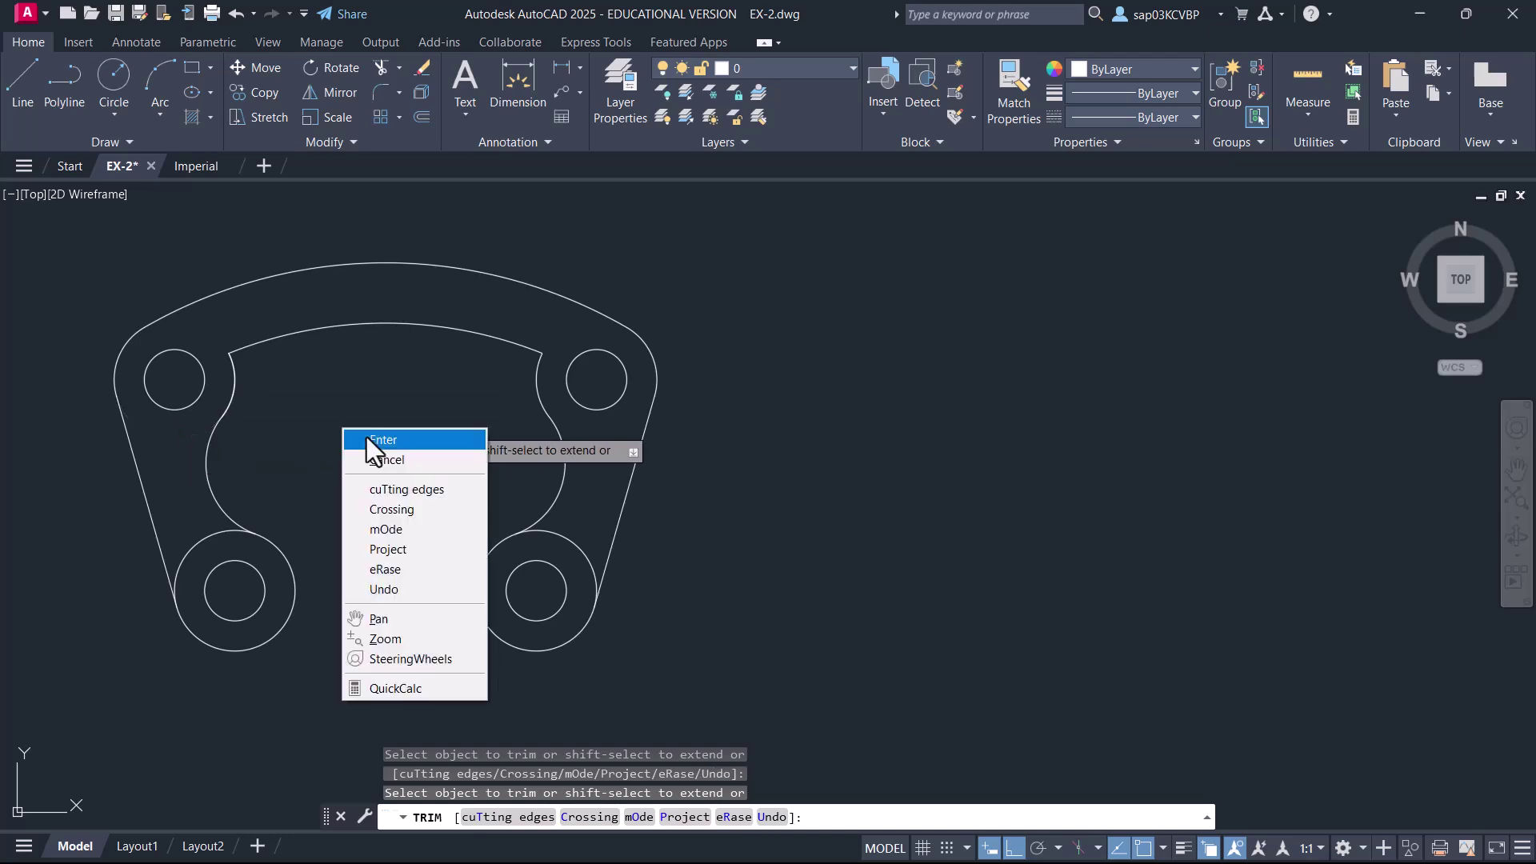
pyautogui.click(368, 440)
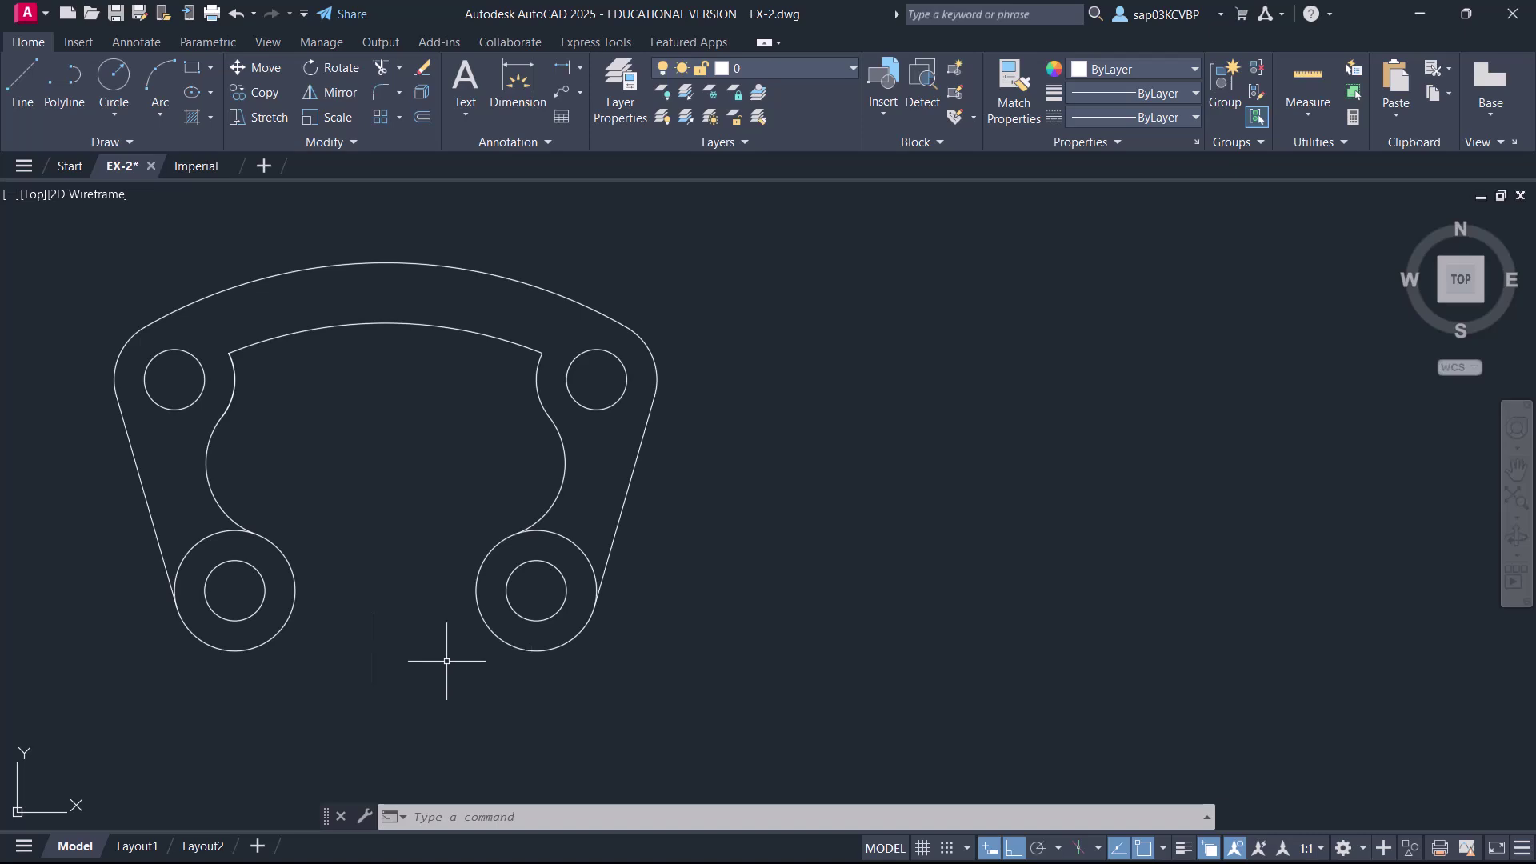
# - Draw a tan-tan-radius circle of radius 1.750 touching the undersides of the two lower radius 0.5 circles
pyautogui.write('c')
pyautogui.press('Return')
pyautogui.rightClick(388, 544)
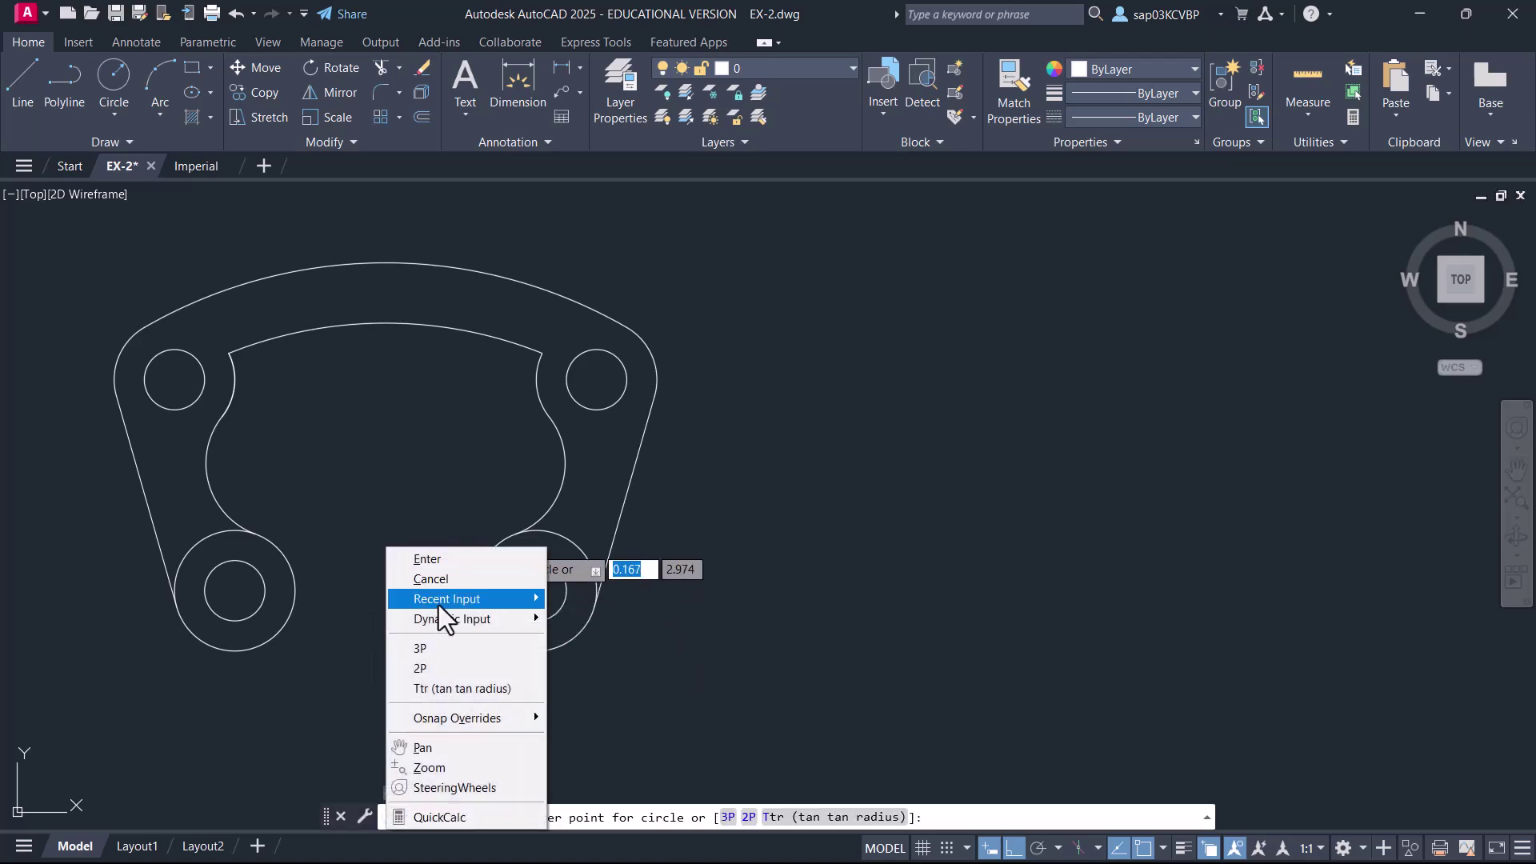
pyautogui.click(457, 690)
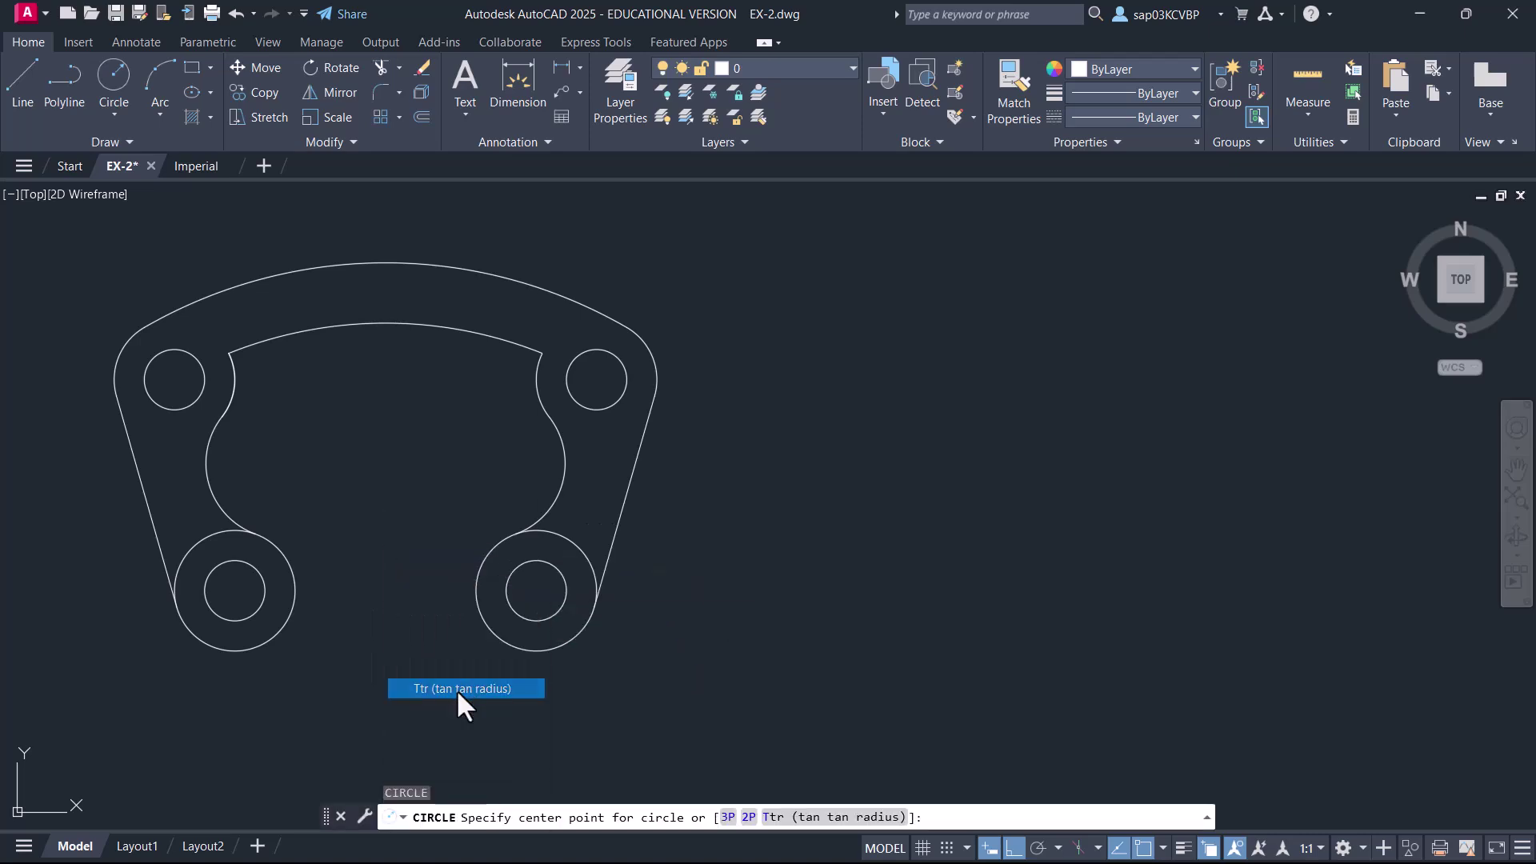
pyautogui.click(250, 645)
pyautogui.click(508, 653)
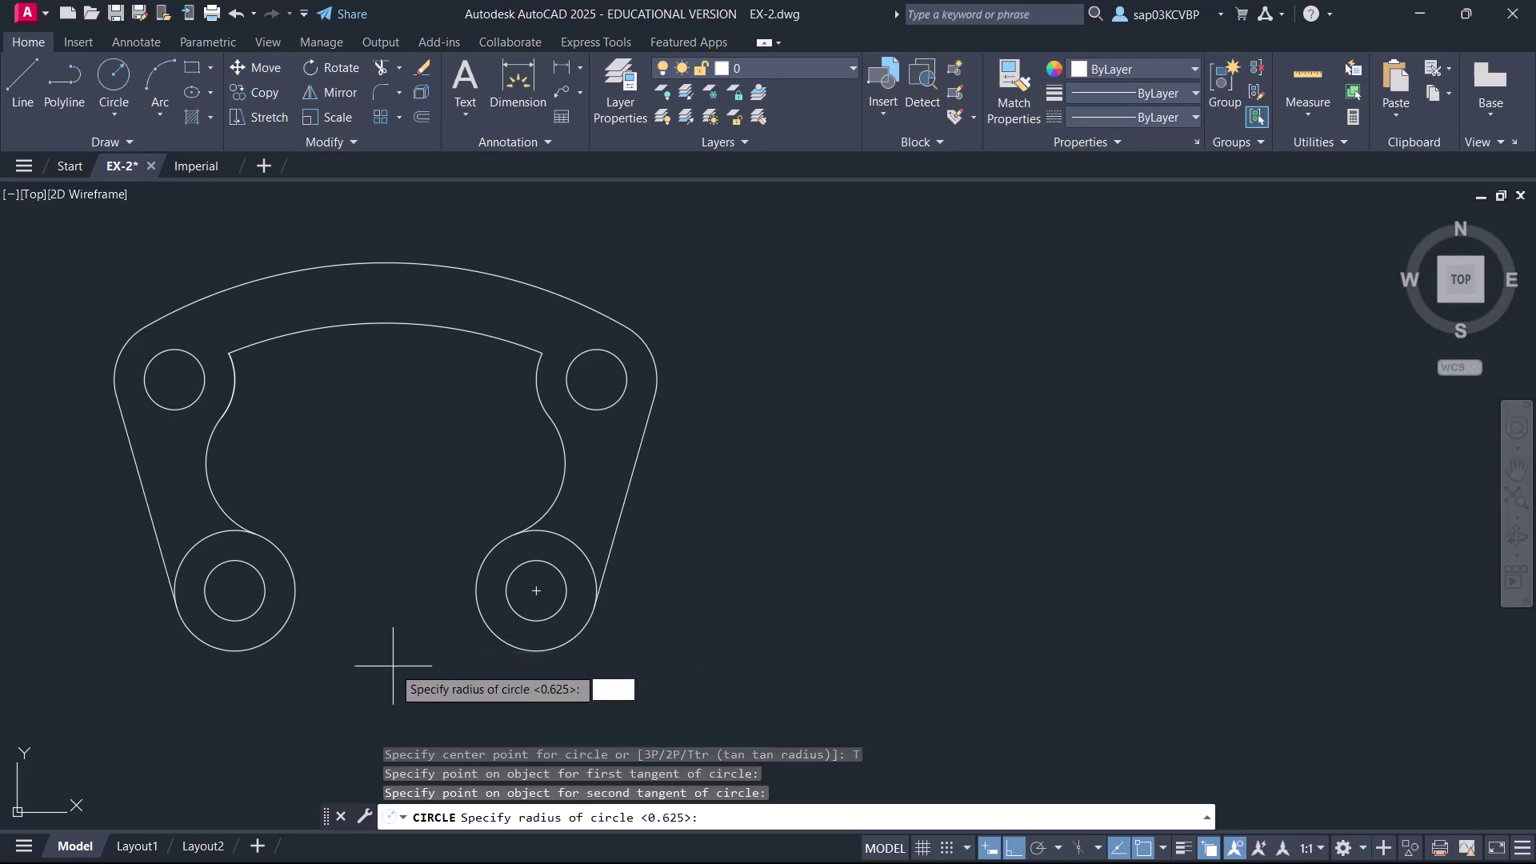
pyautogui.press('Return')
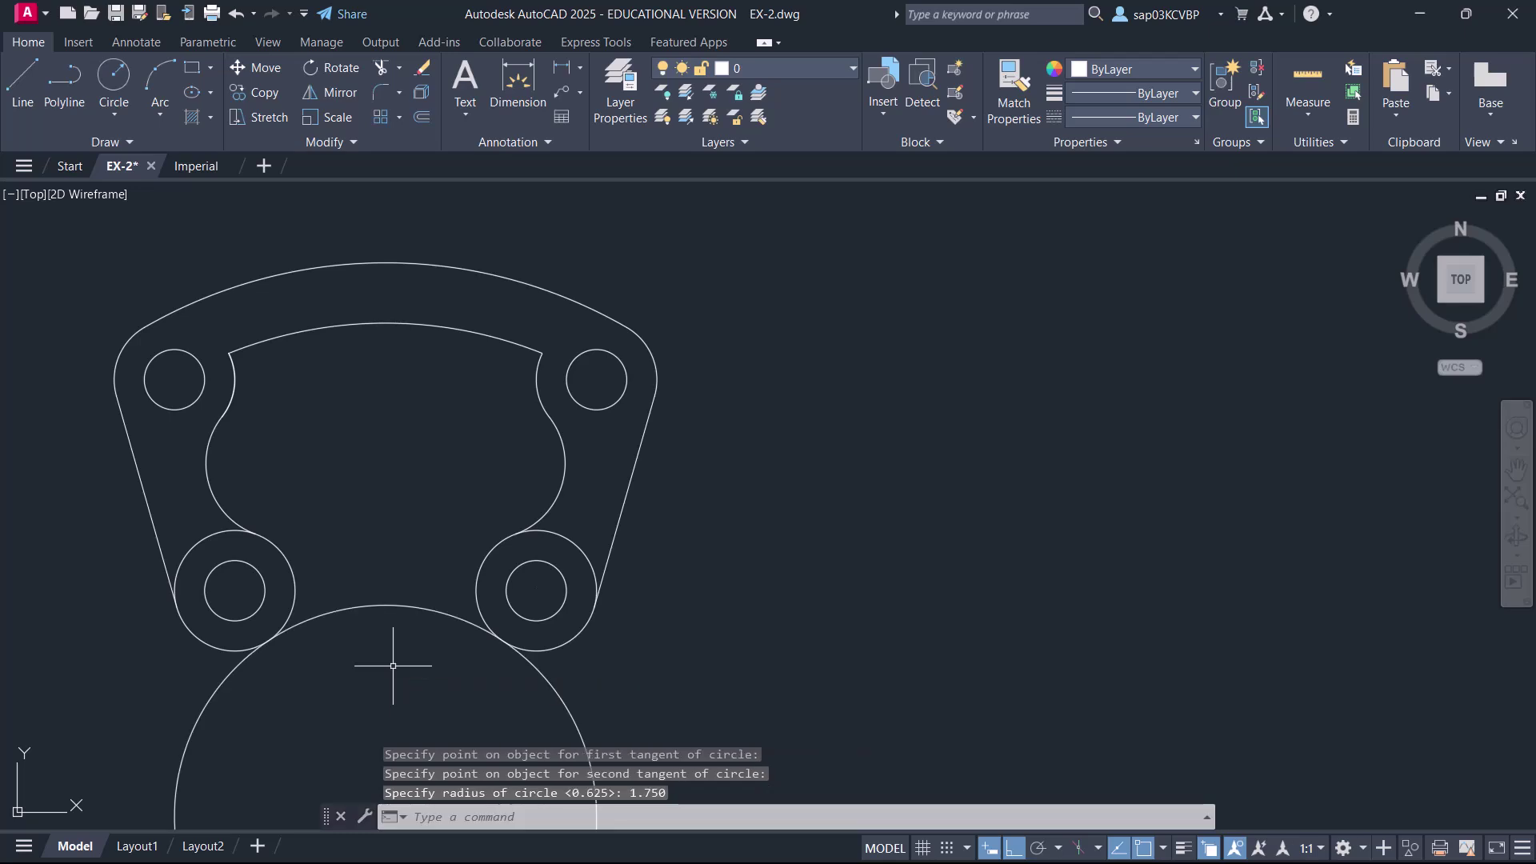
# - Trim the radius 1.750 circle to leave only the upper arc between the two lower radius 0.5 circles
pyautogui.scroll(-3, 393, 665)
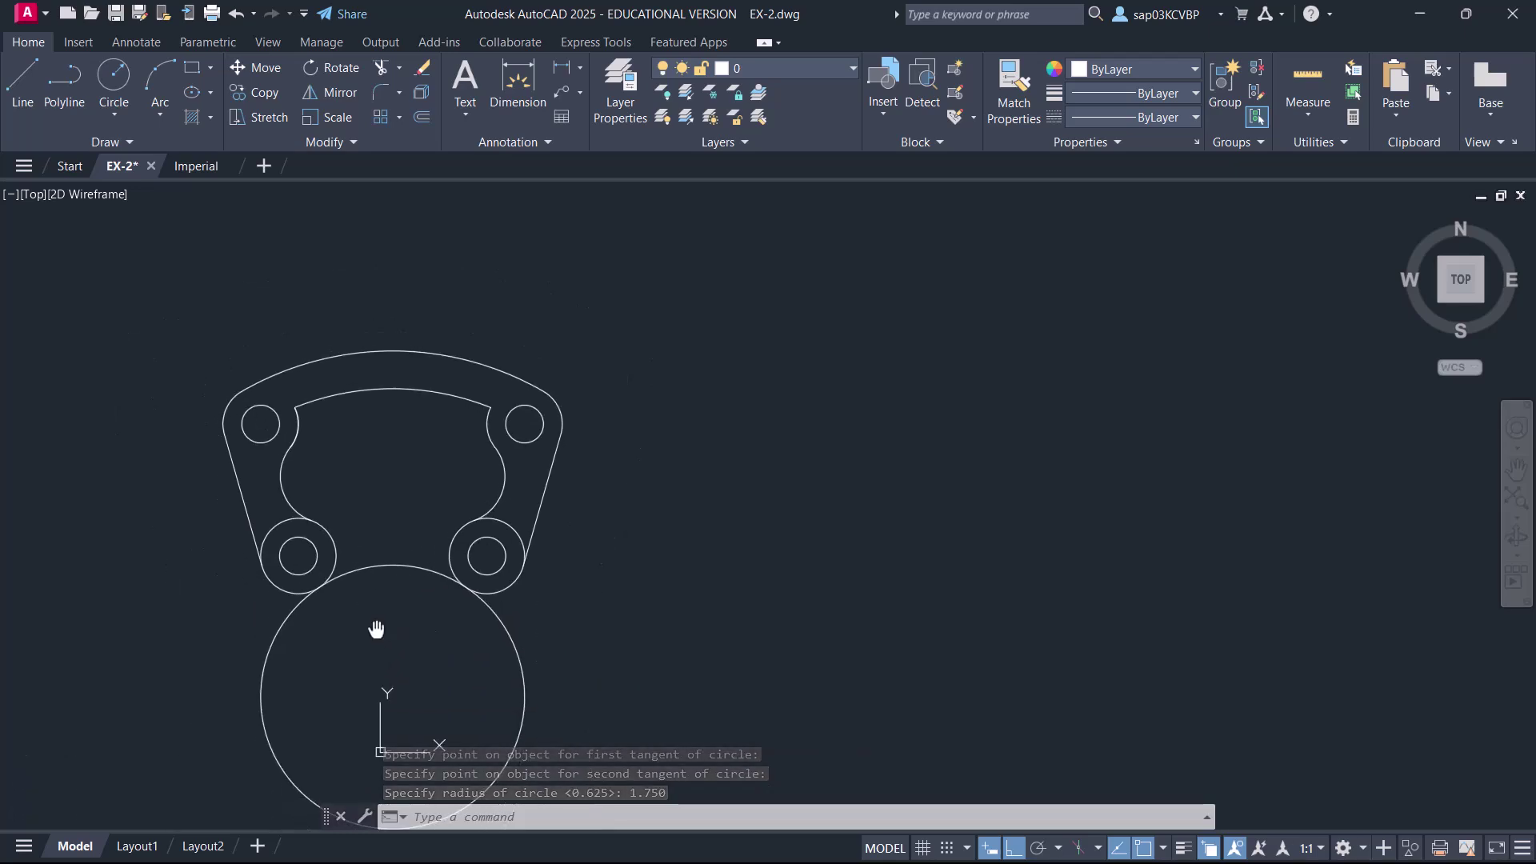
pyautogui.moveTo(376, 633); pyautogui.dragTo(376, 584, button='middle')
pyautogui.write('tr')
pyautogui.press('Return')
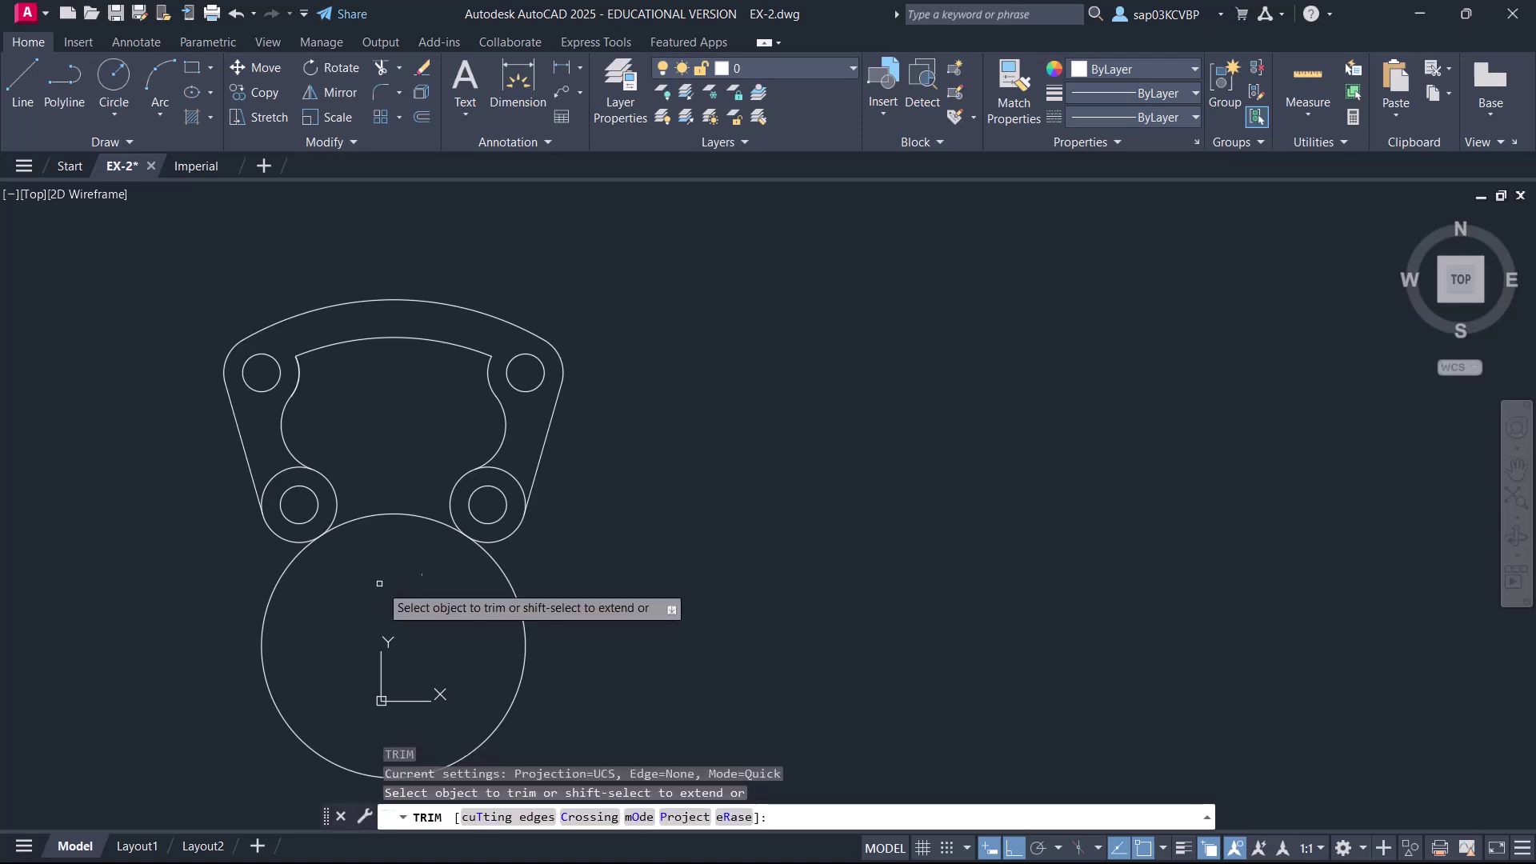
pyautogui.click(507, 583)
pyautogui.press('Return')
# - Draw a circle of radius 2.250 concentric with the radius 1.750 lower arc
pyautogui.scroll(5, 332, 532)
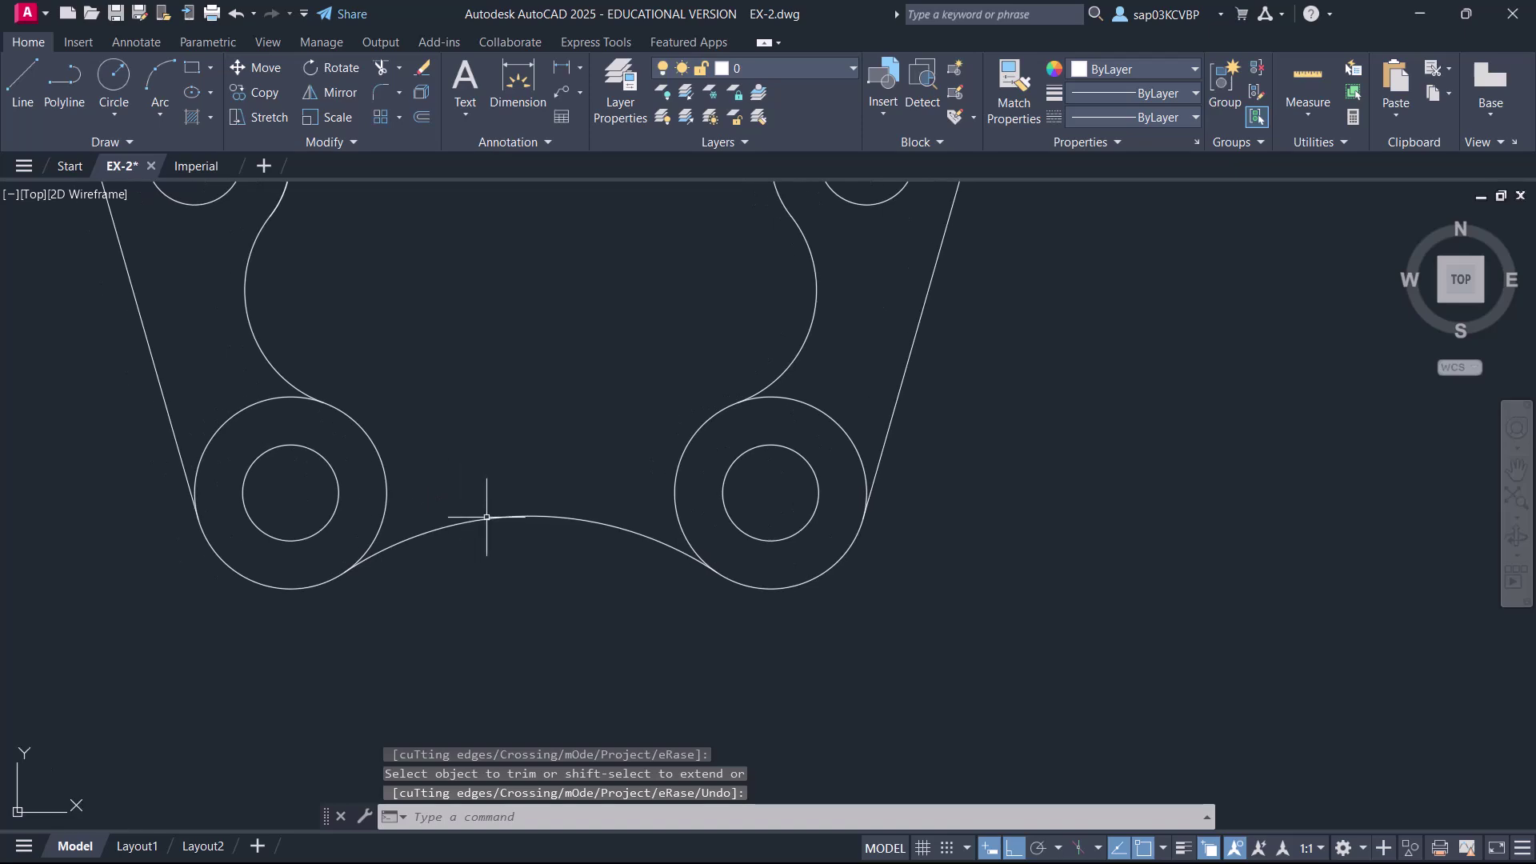
pyautogui.write('c')
pyautogui.press('Return')
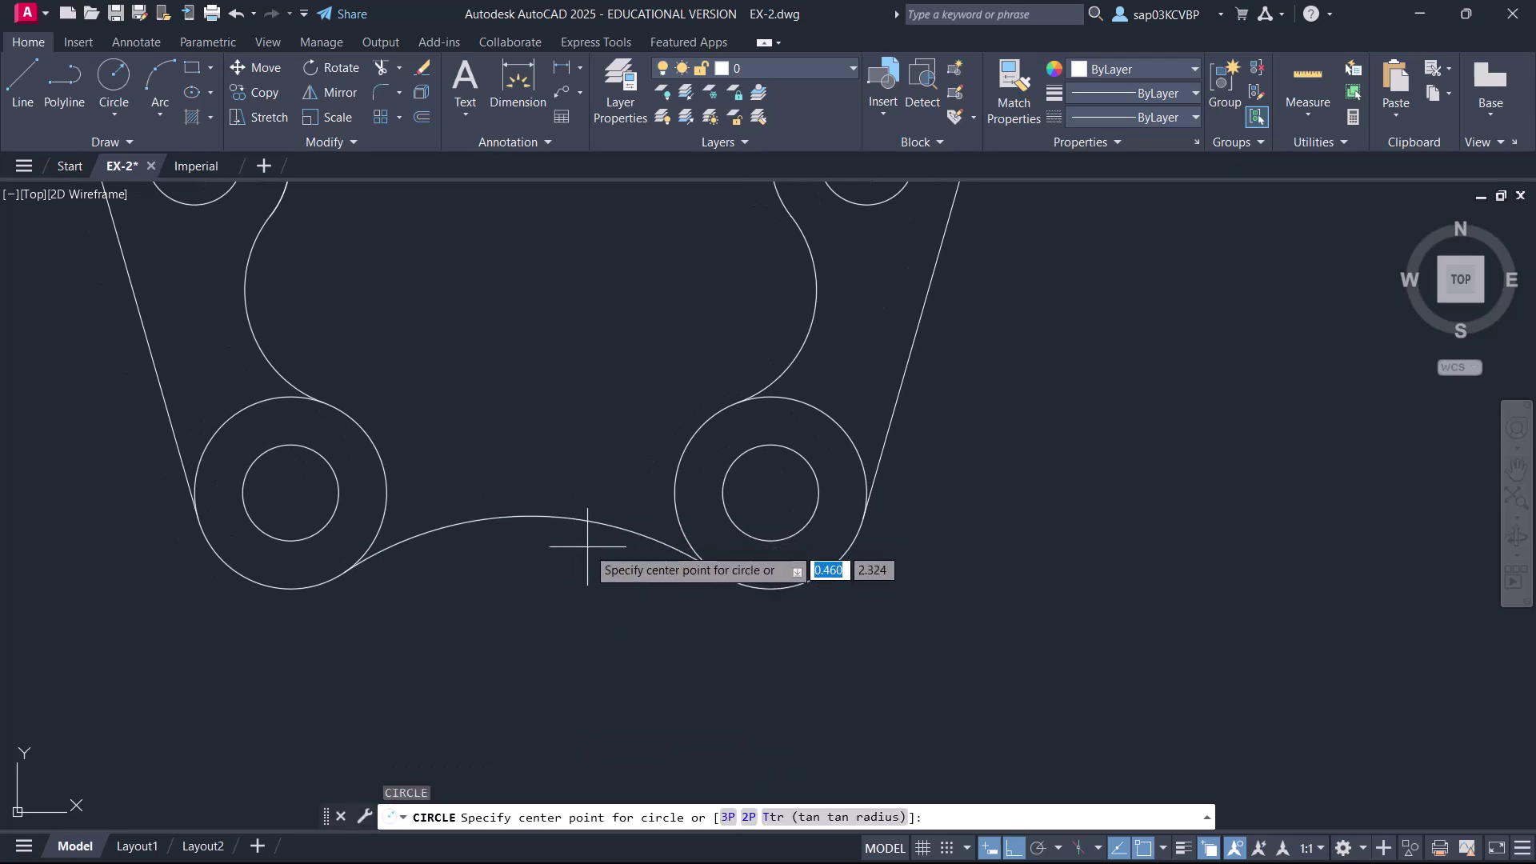
pyautogui.scroll(-2, 589, 549)
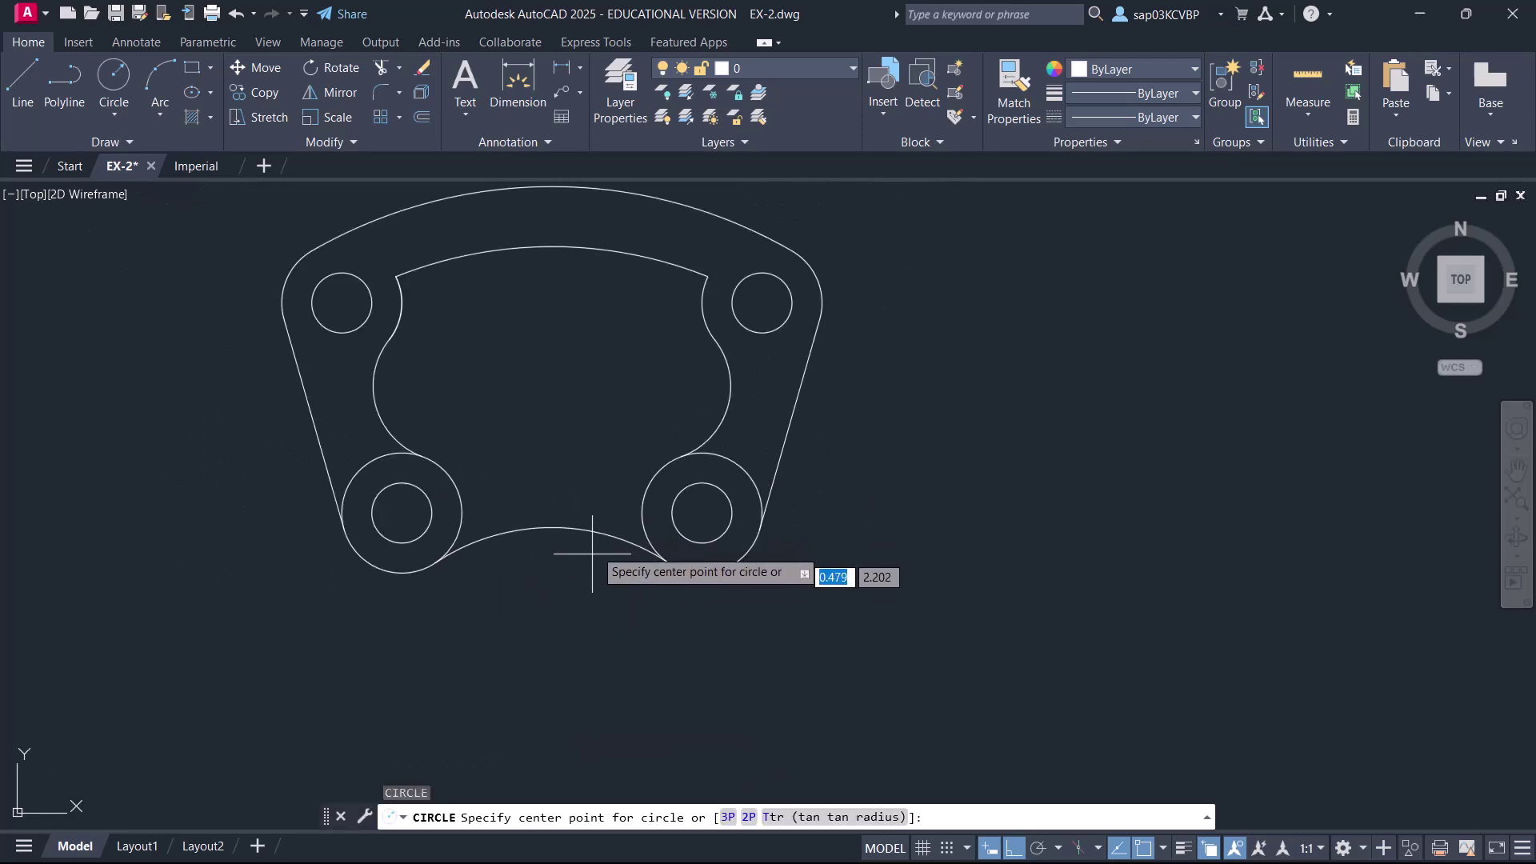
pyautogui.click(552, 736)
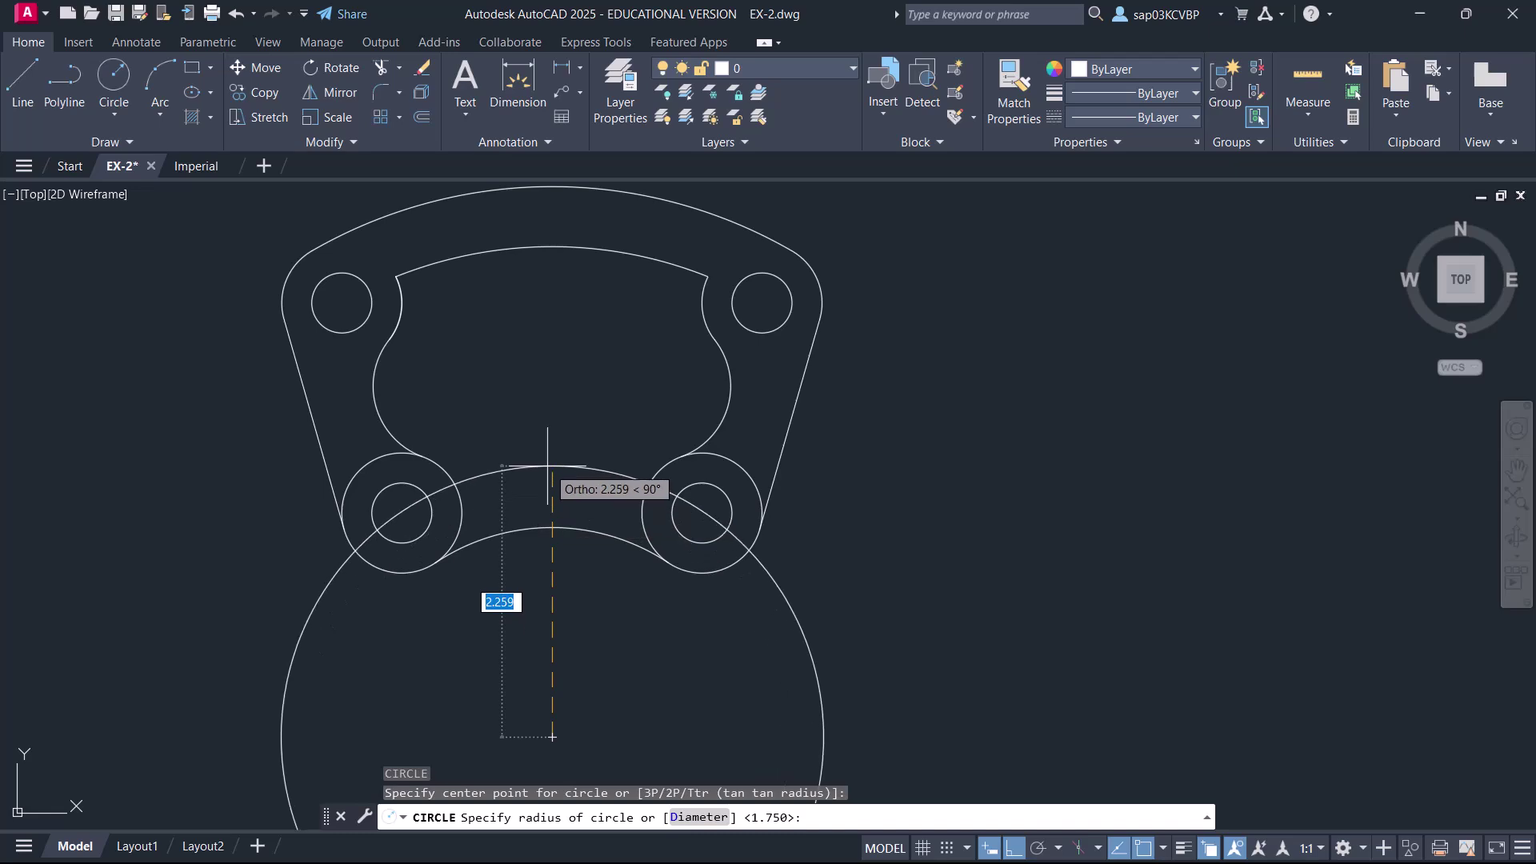
pyautogui.write('2.')
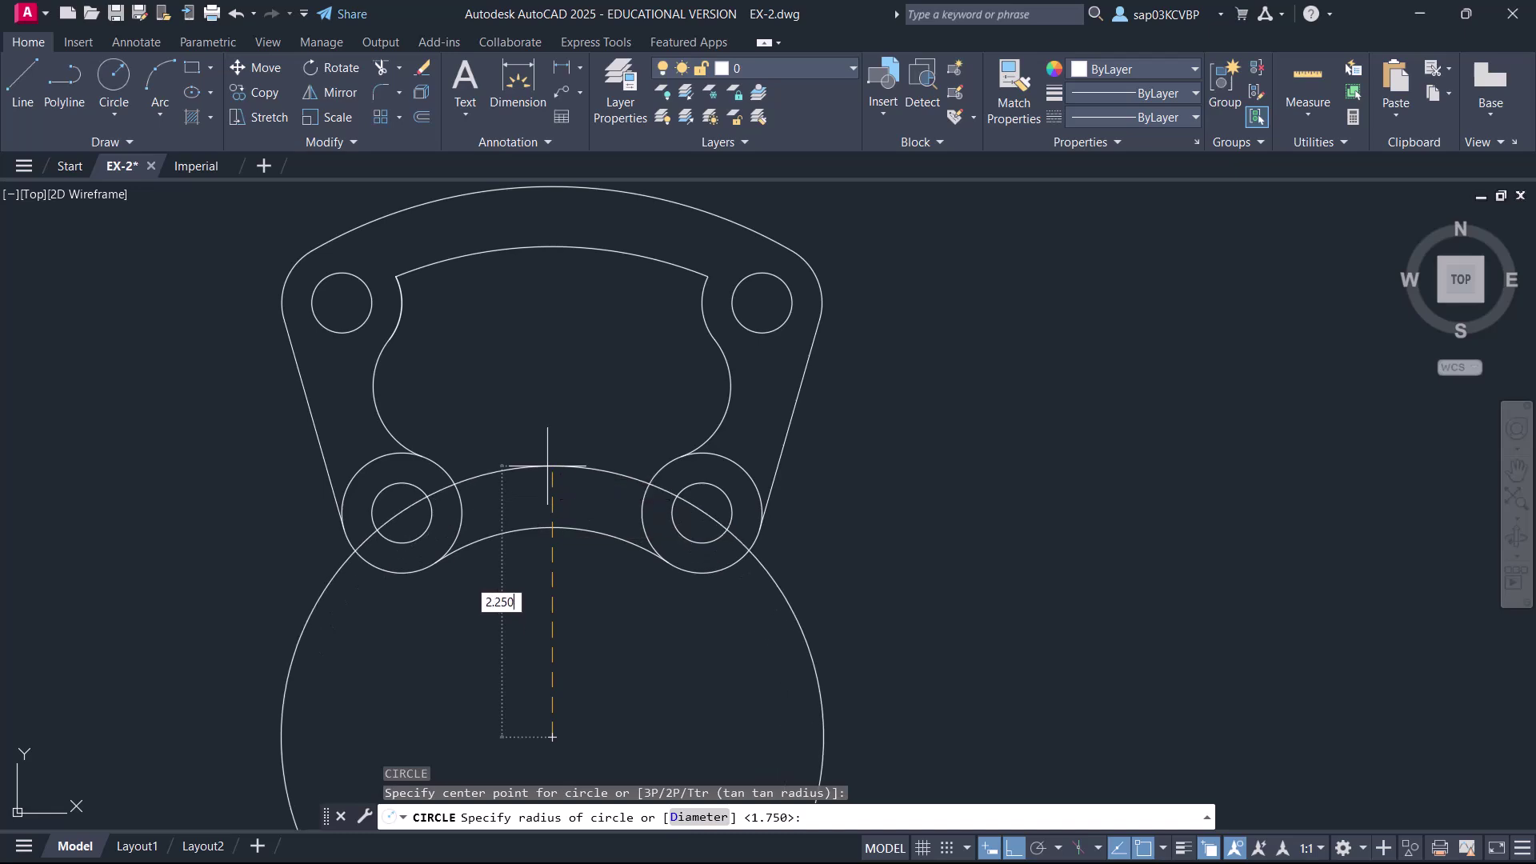
pyautogui.press('Return')
# - Trim the radius 2.250 circle with the two lower radius 0.5 circles as cutting edges, keeping only the arc between them
pyautogui.write('TR')
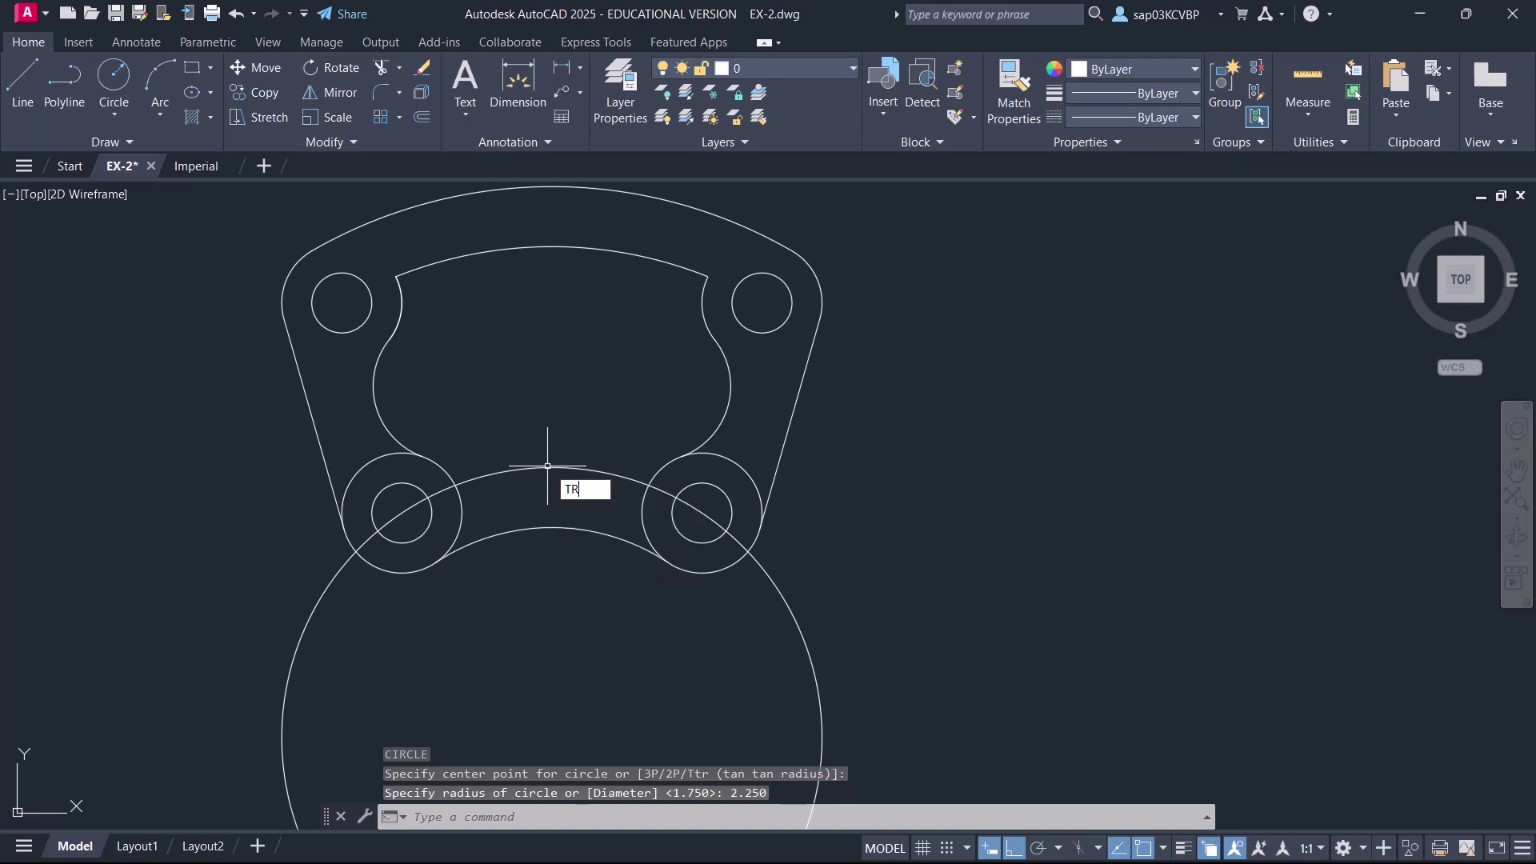
pyautogui.press('Return')
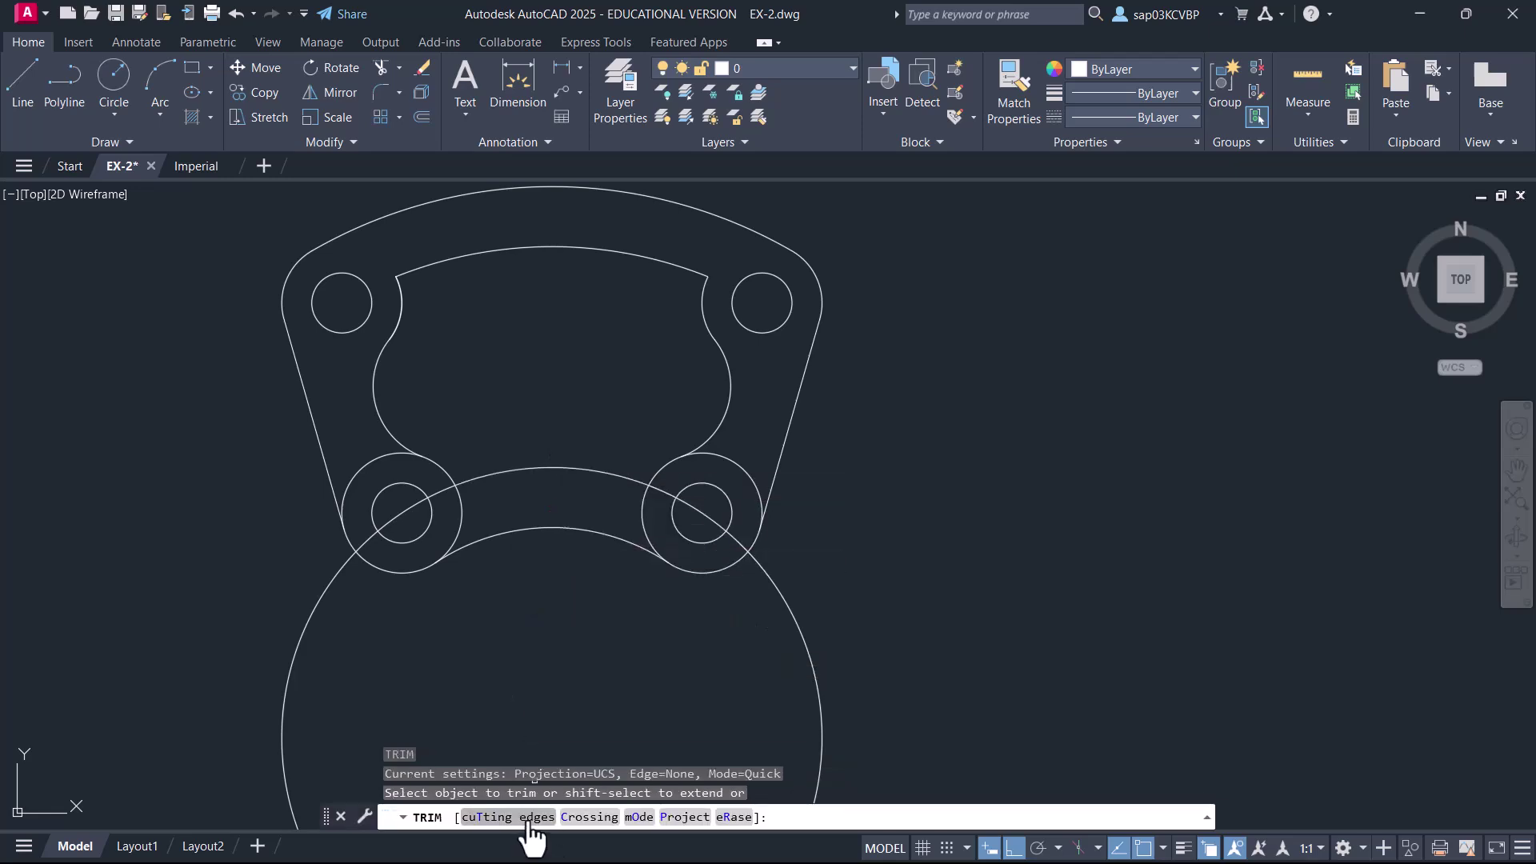
pyautogui.click(529, 820)
pyautogui.click(378, 568)
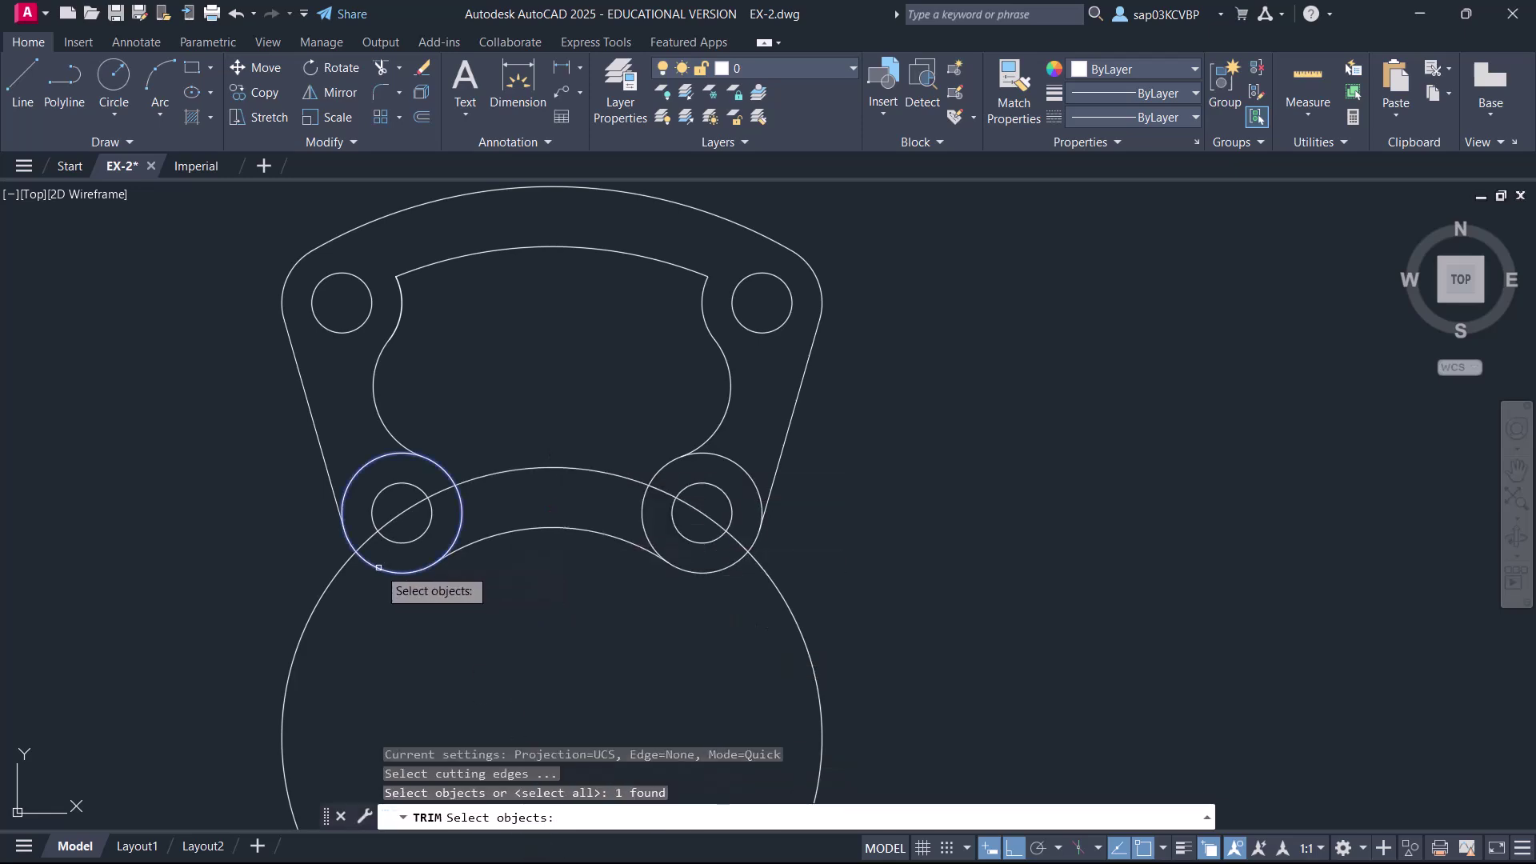
pyautogui.click(755, 485)
pyautogui.press('Return')
pyautogui.click(781, 586)
pyautogui.click(736, 541)
pyautogui.click(374, 533)
pyautogui.rightClick(466, 429)
pyautogui.click(498, 439)
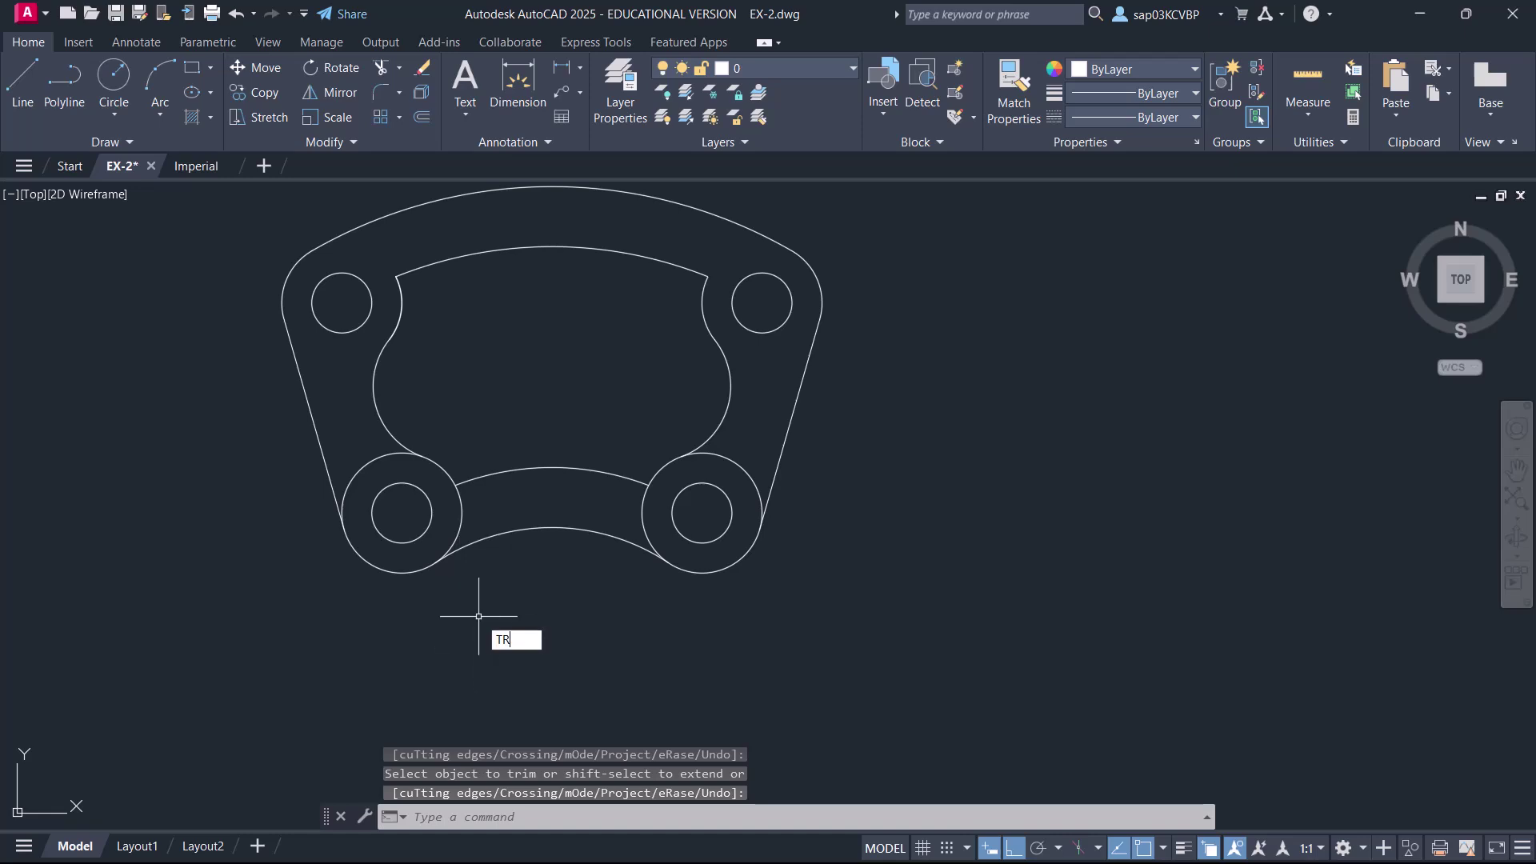
# - Trim the two lower radius 0.5 circles' segments lying inside the part's material, keeping the outer corners and inner cutout arcs, and save the drawing
pyautogui.press('Return')
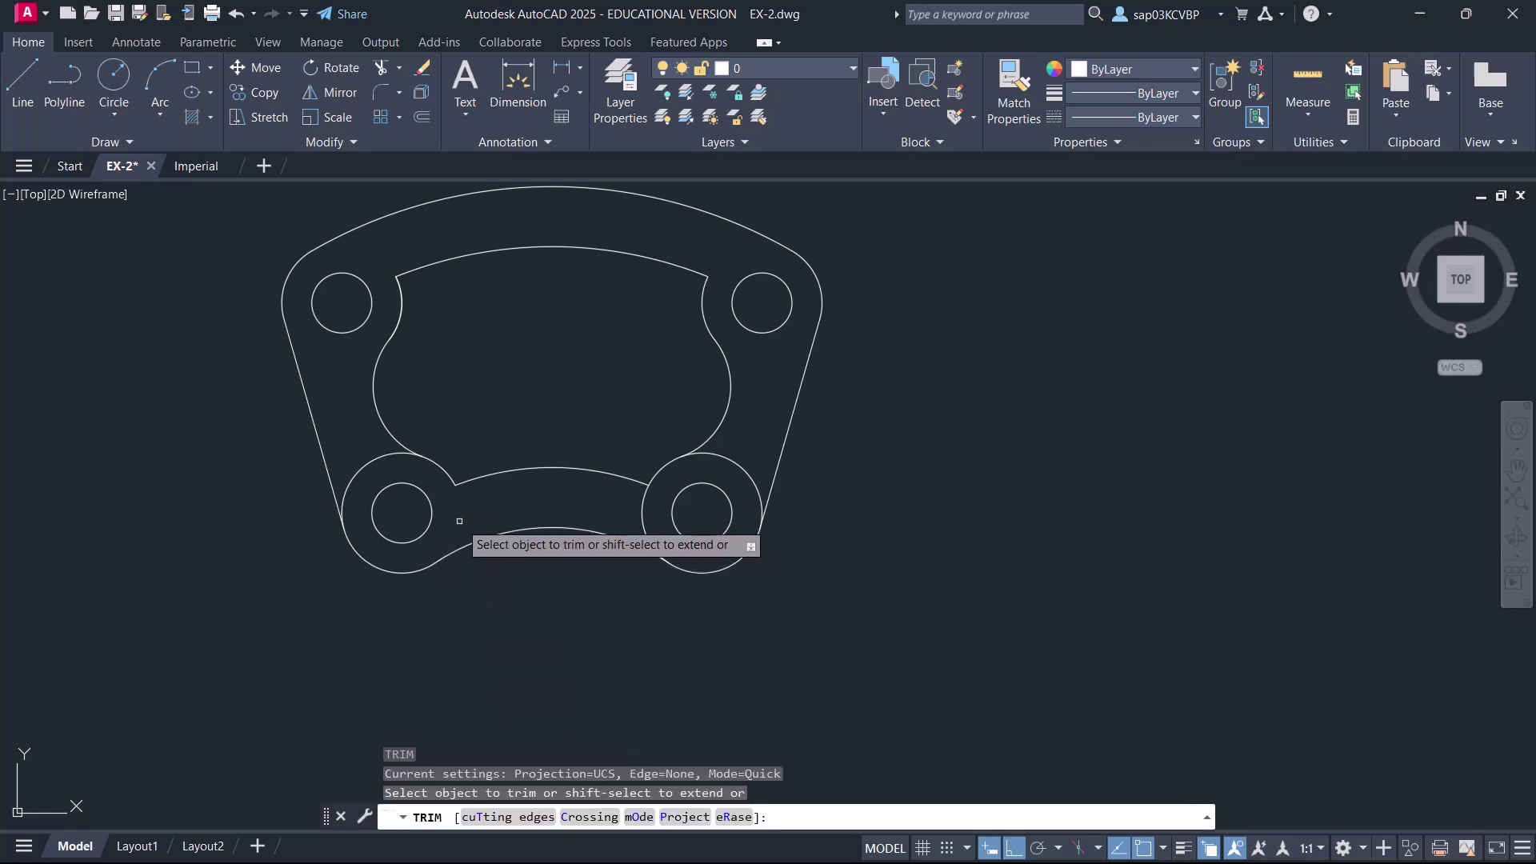
pyautogui.click(642, 514)
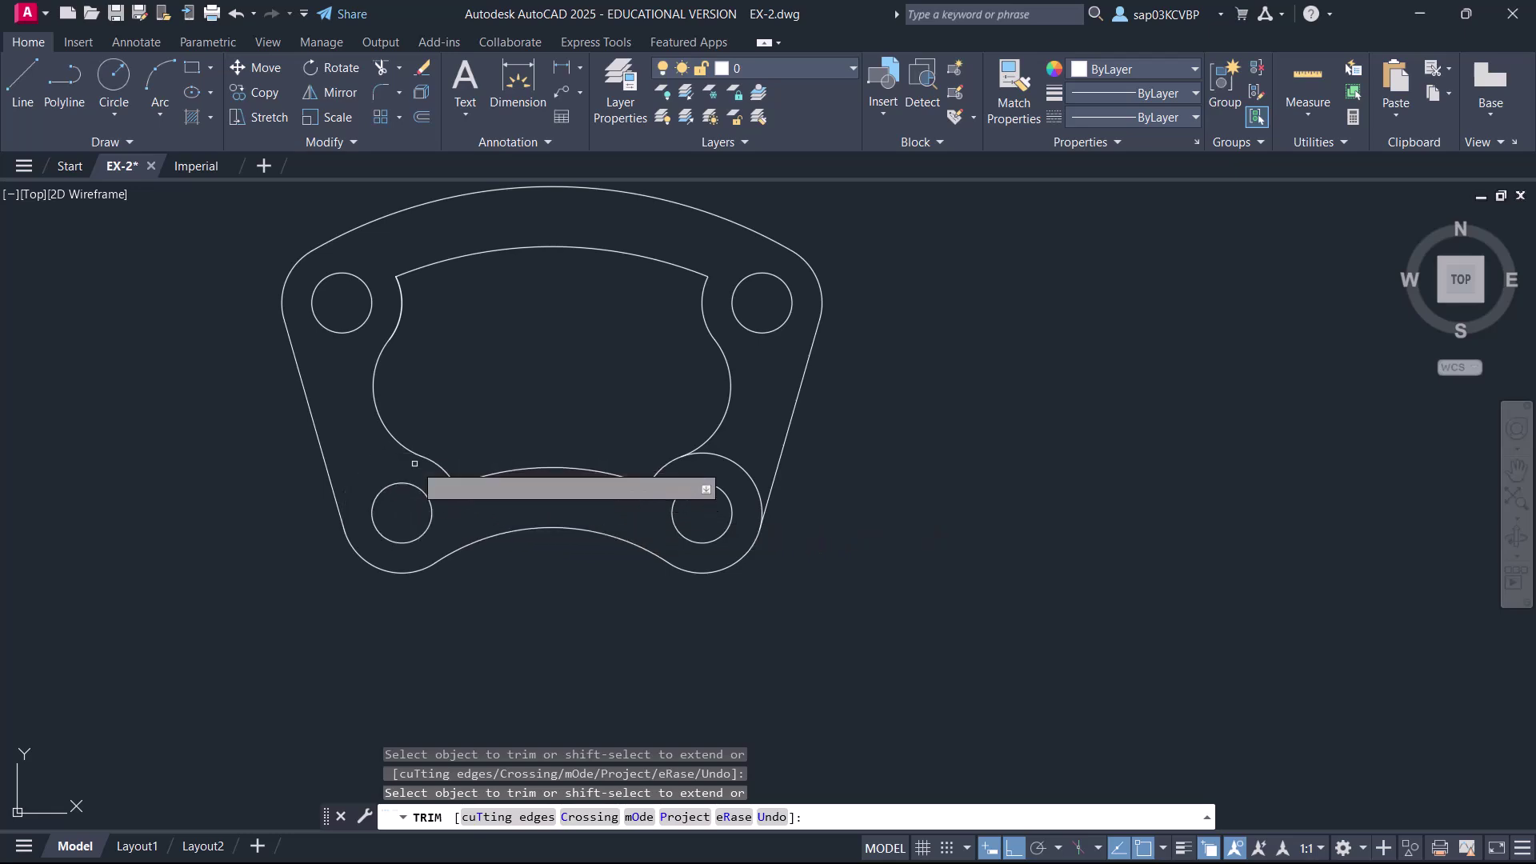
pyautogui.click(728, 462)
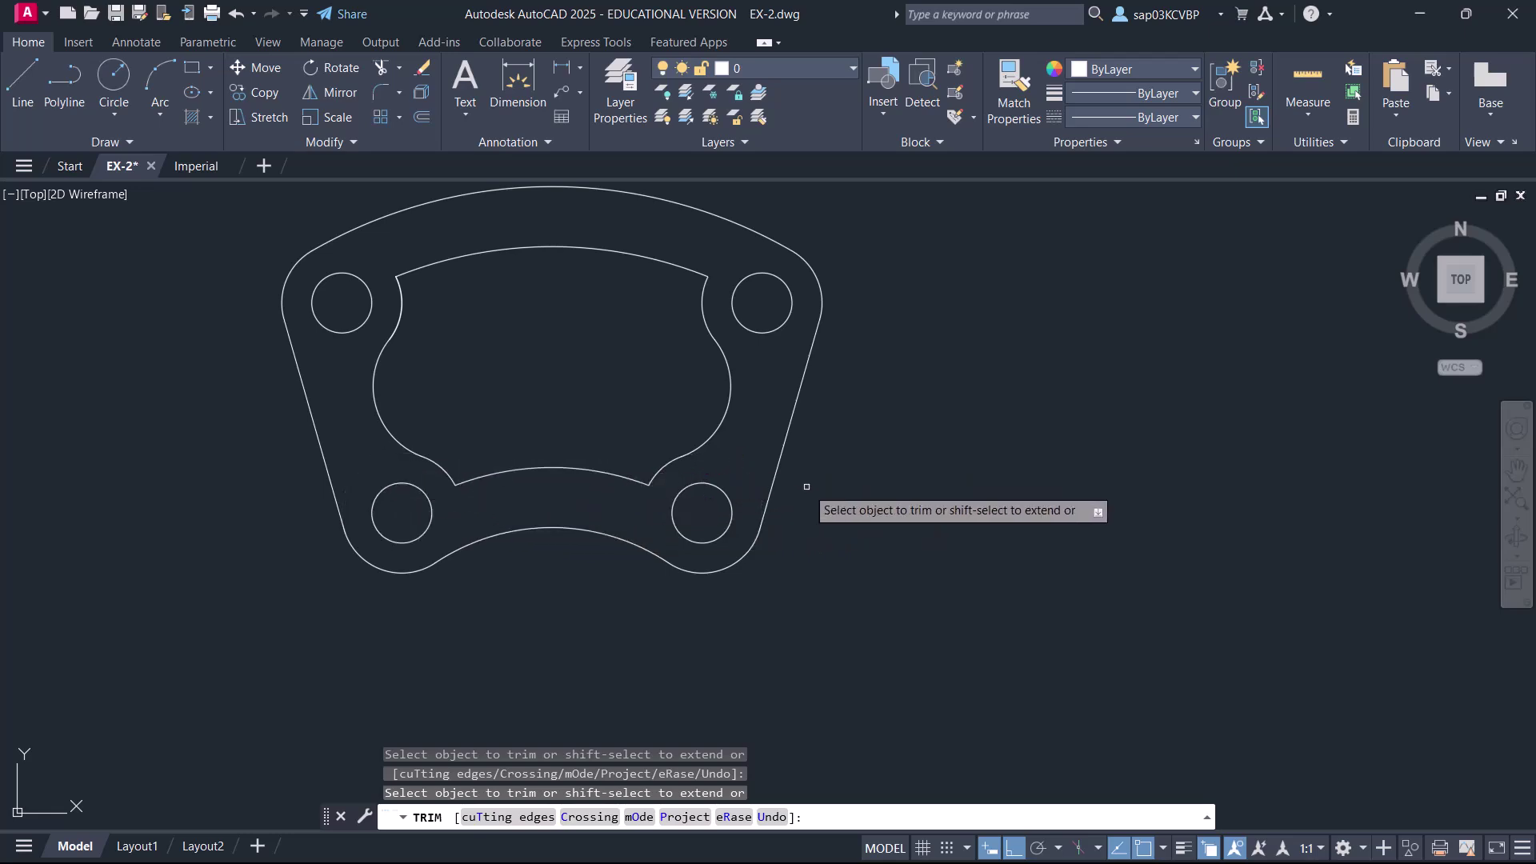
pyautogui.moveTo(833, 484); pyautogui.dragTo(801, 520, button='middle')
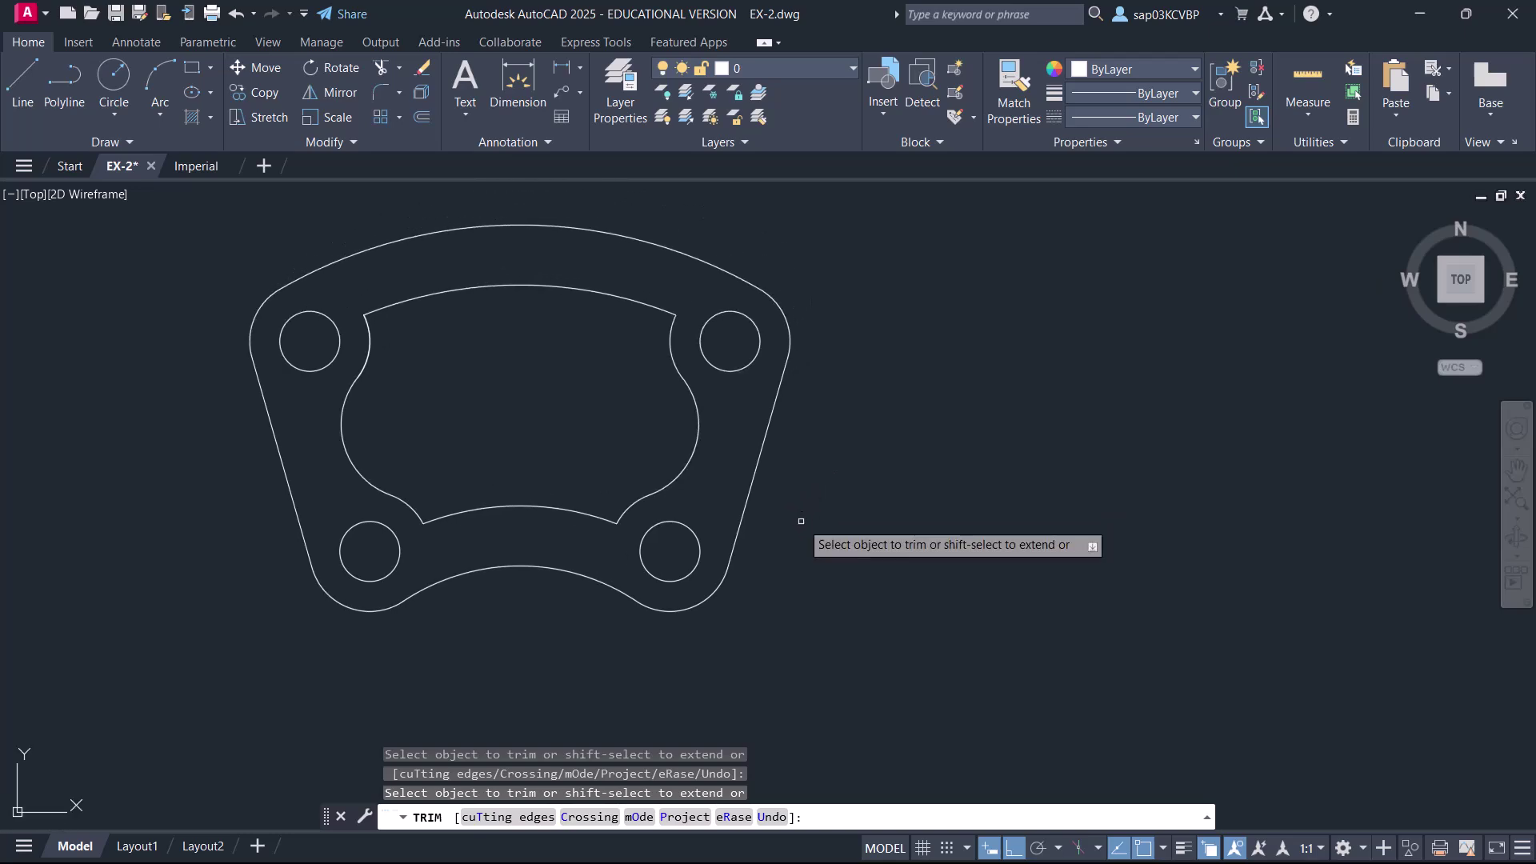
pyautogui.press('Escape')
pyautogui.hotkey('ctrl', 's')
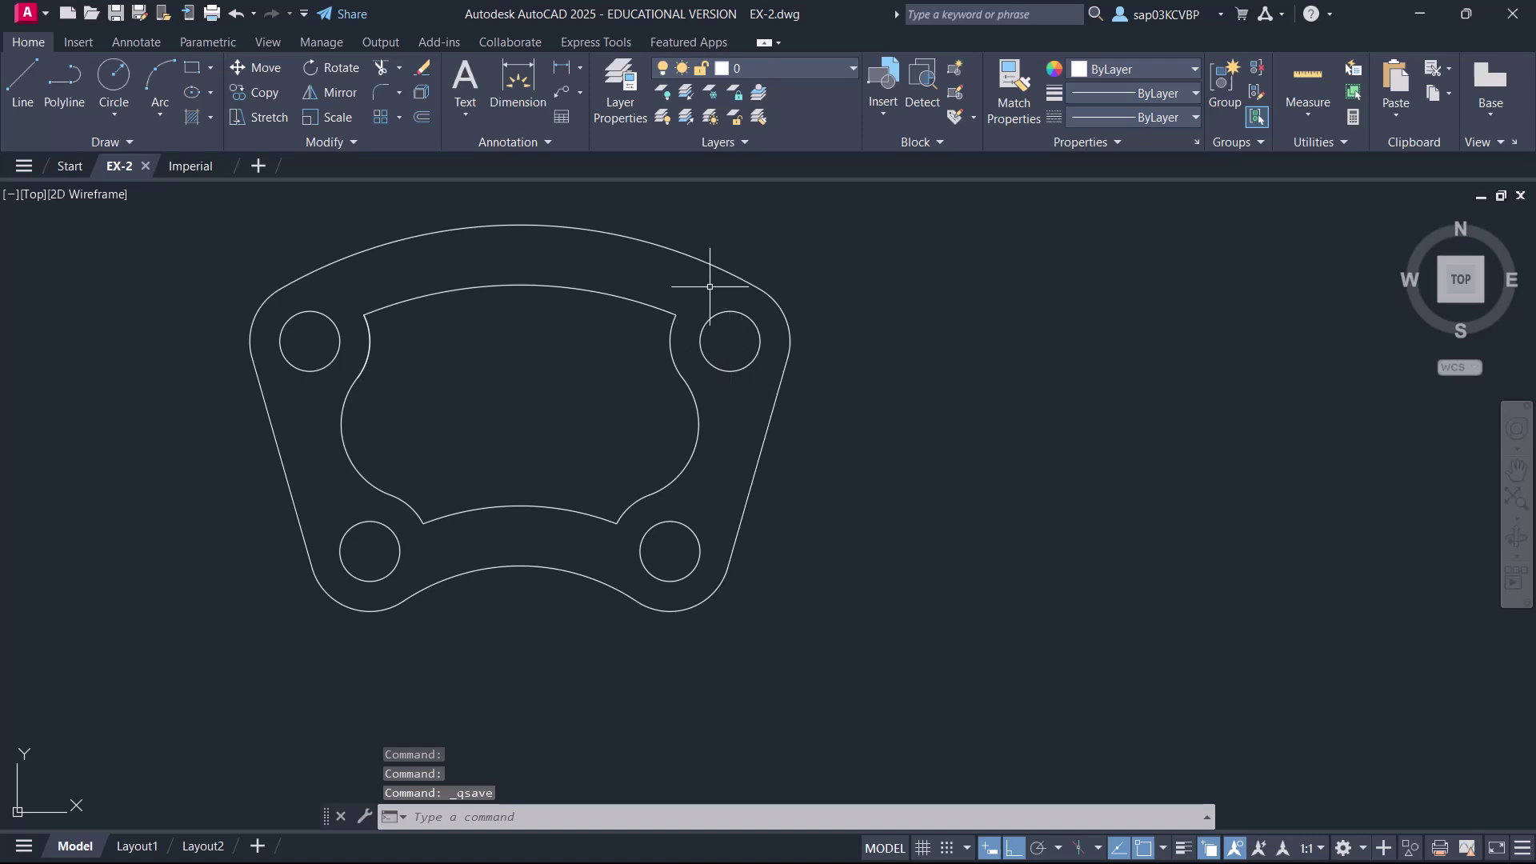
# - Make Centerline the current layer and add center marks to the part's four outer corner arcs
pyautogui.click(829, 68)
pyautogui.click(786, 111)
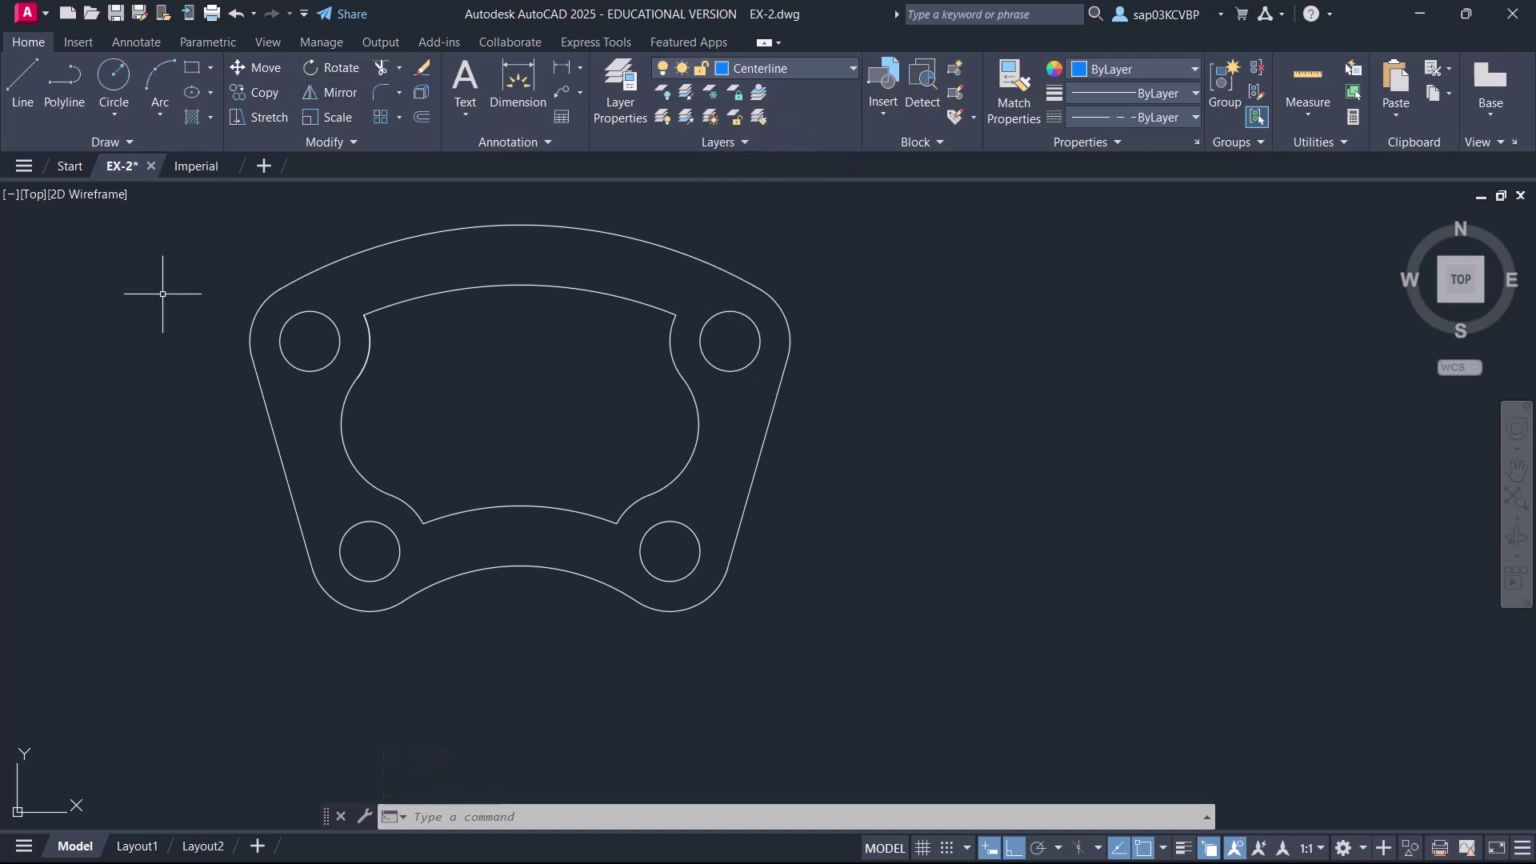
pyautogui.click(136, 42)
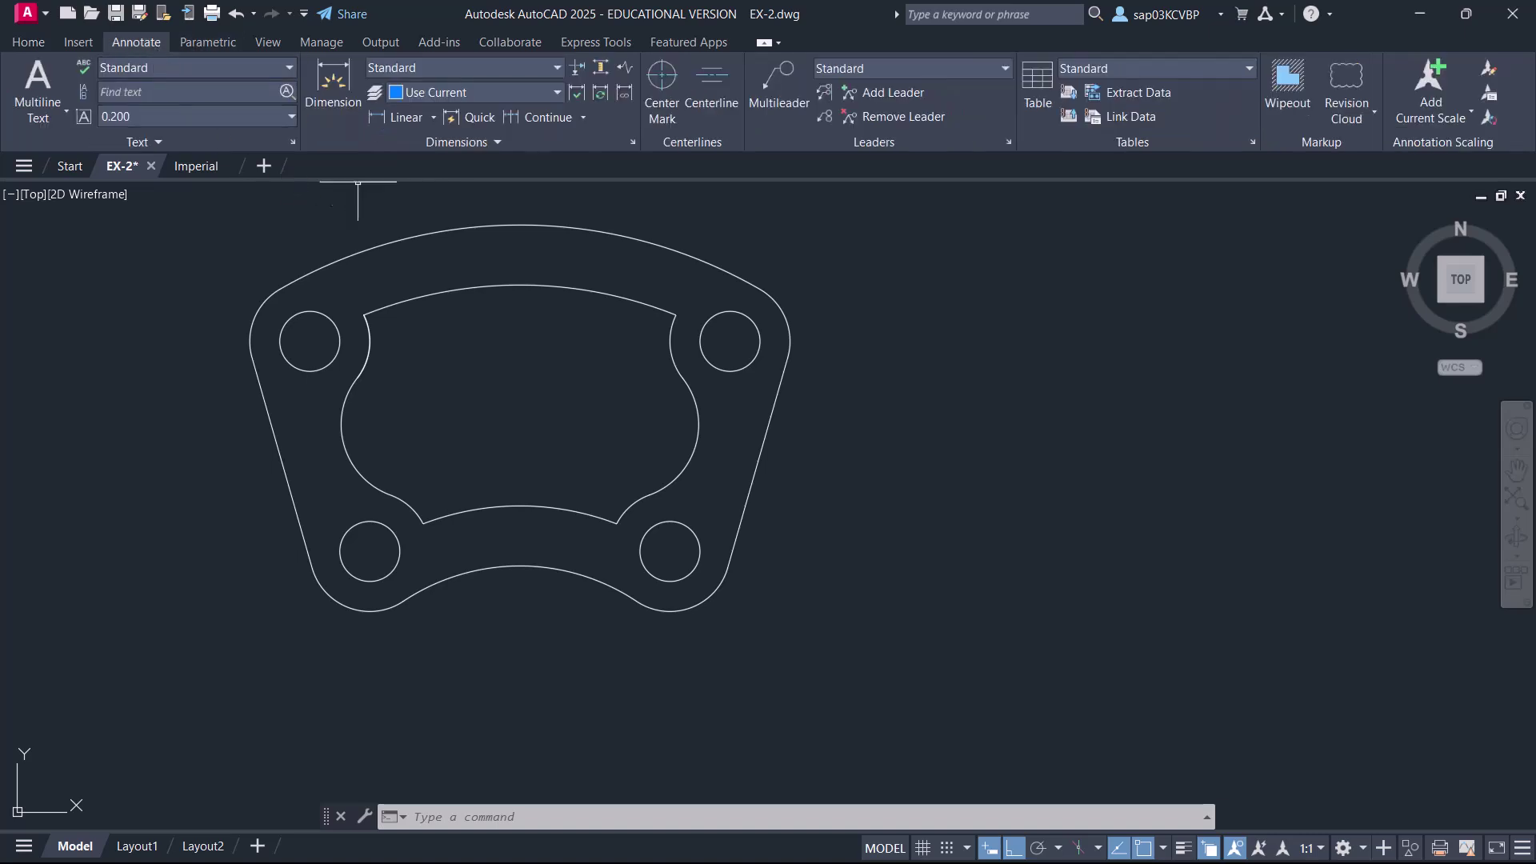
pyautogui.click(661, 80)
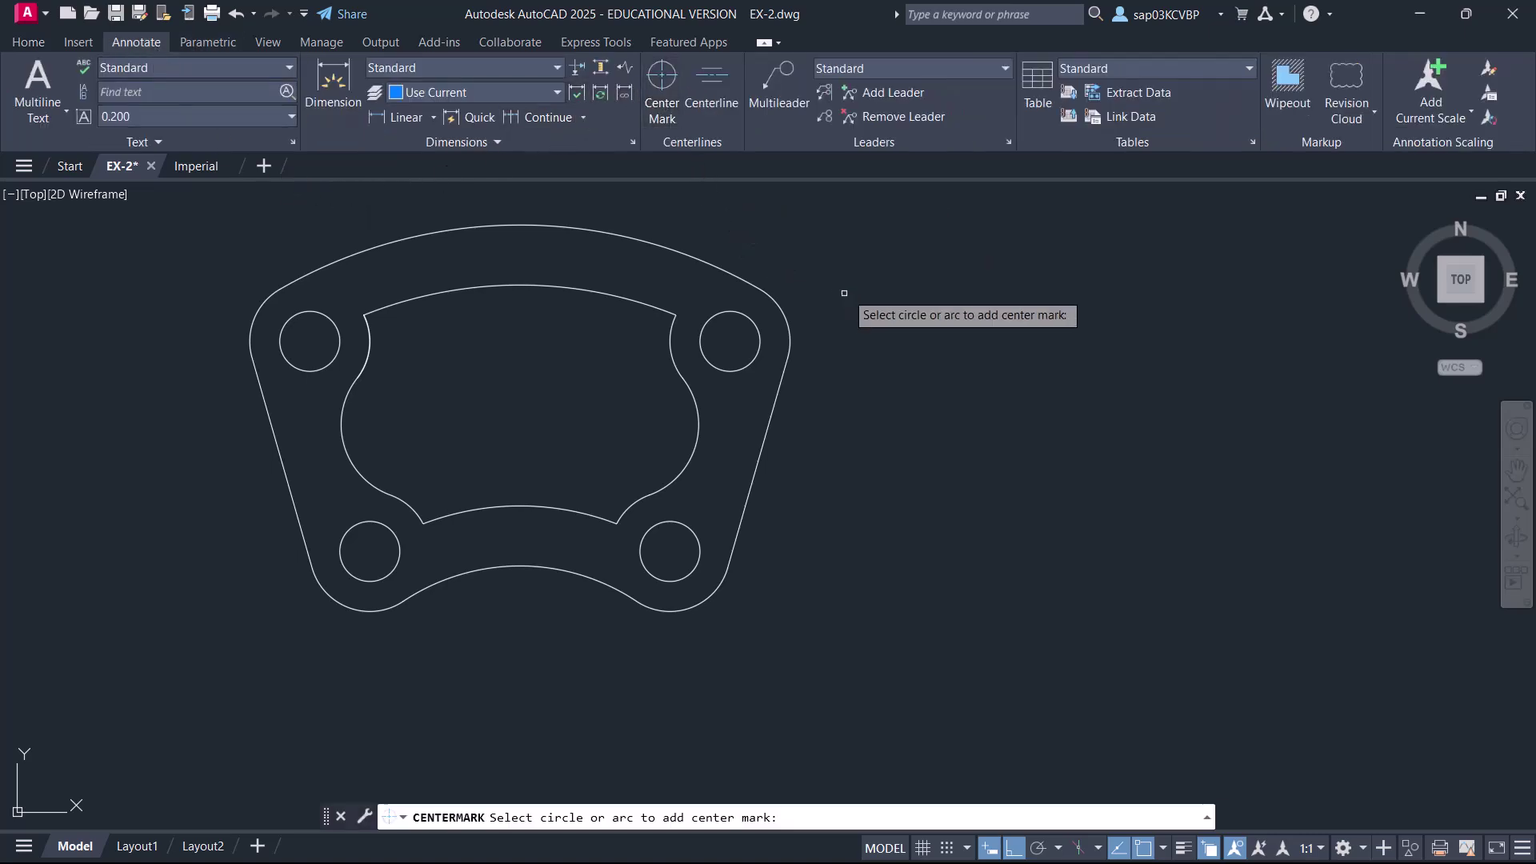
pyautogui.click(786, 324)
pyautogui.click(691, 620)
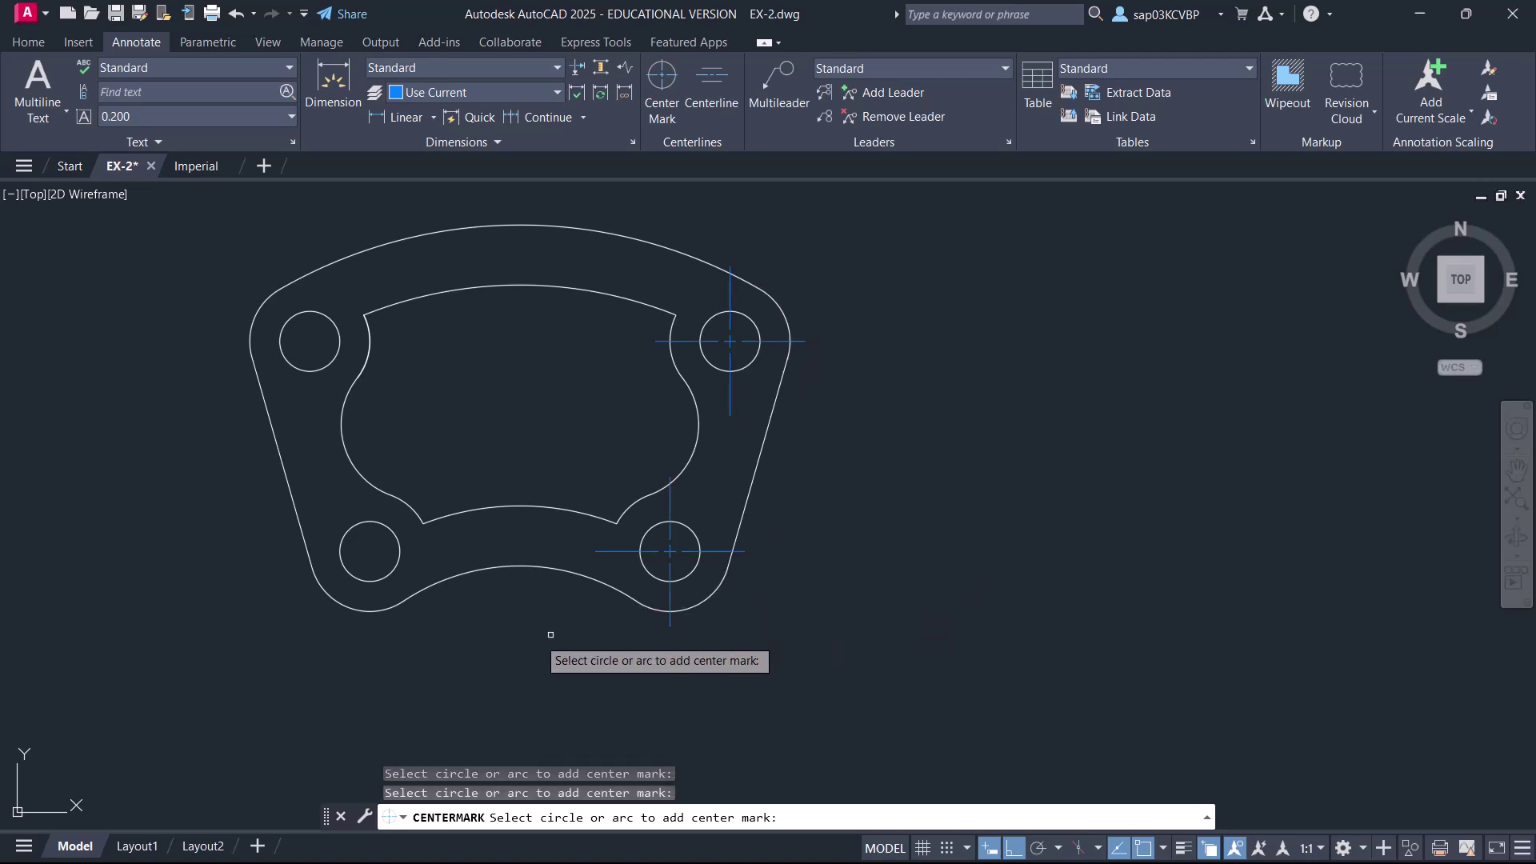
pyautogui.click(349, 611)
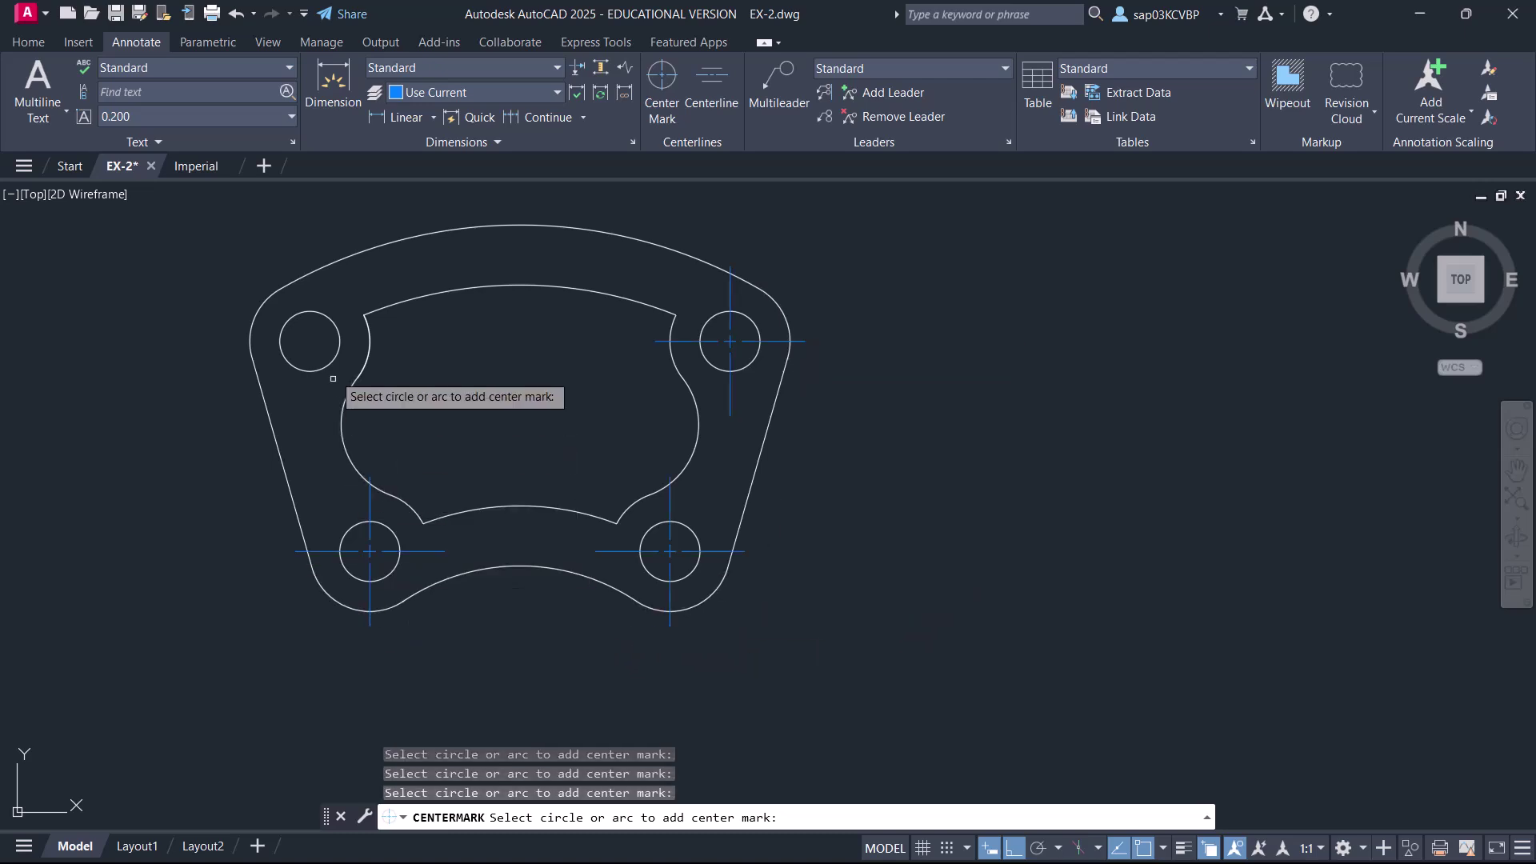
pyautogui.click(256, 328)
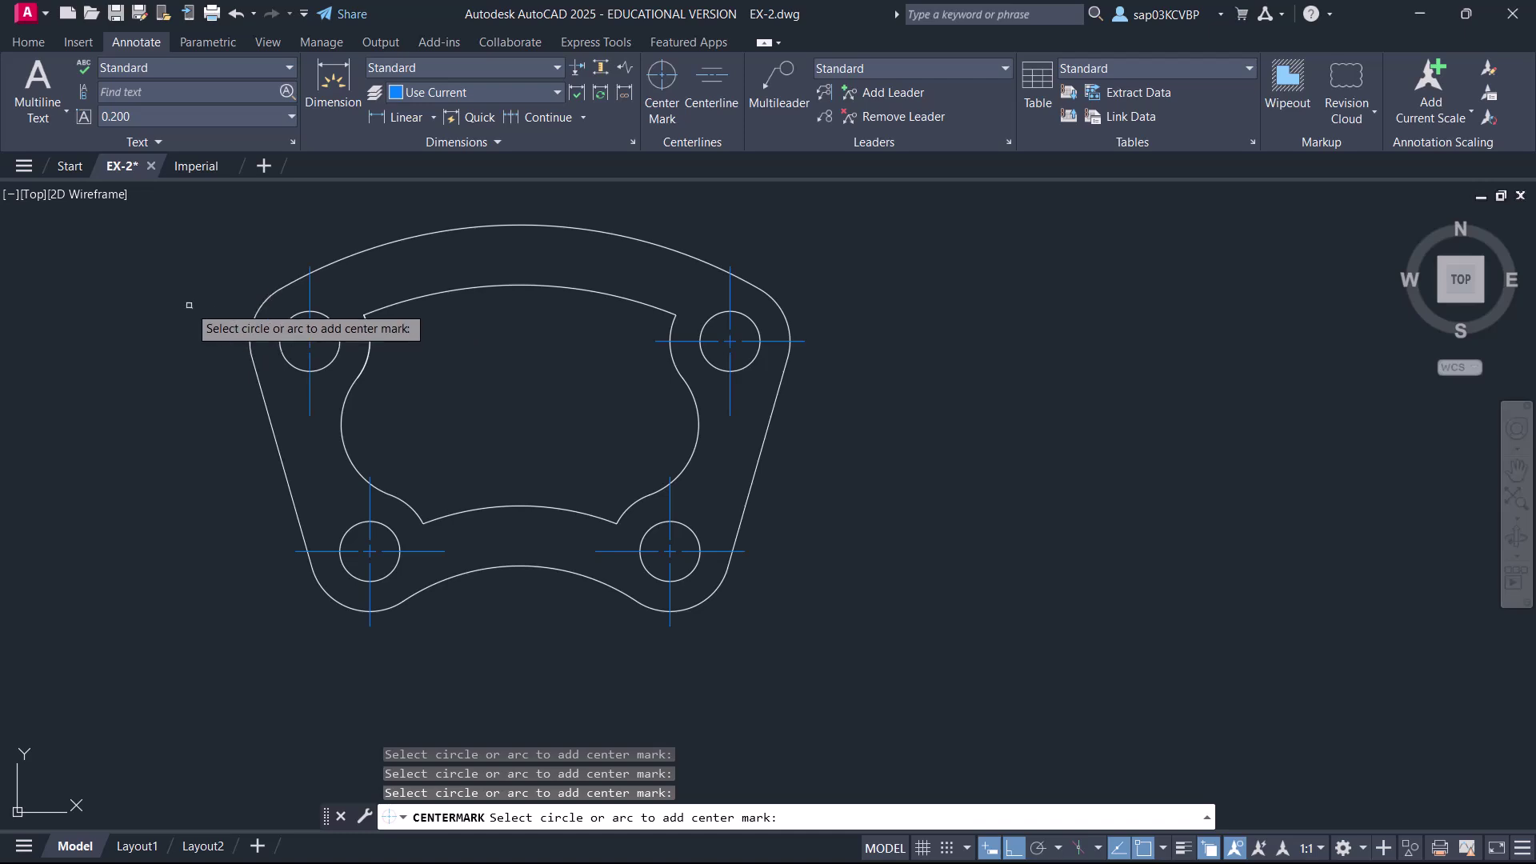
pyautogui.press('Escape')
pyautogui.moveTo(480, 357); pyautogui.dragTo(480, 374, button='middle')
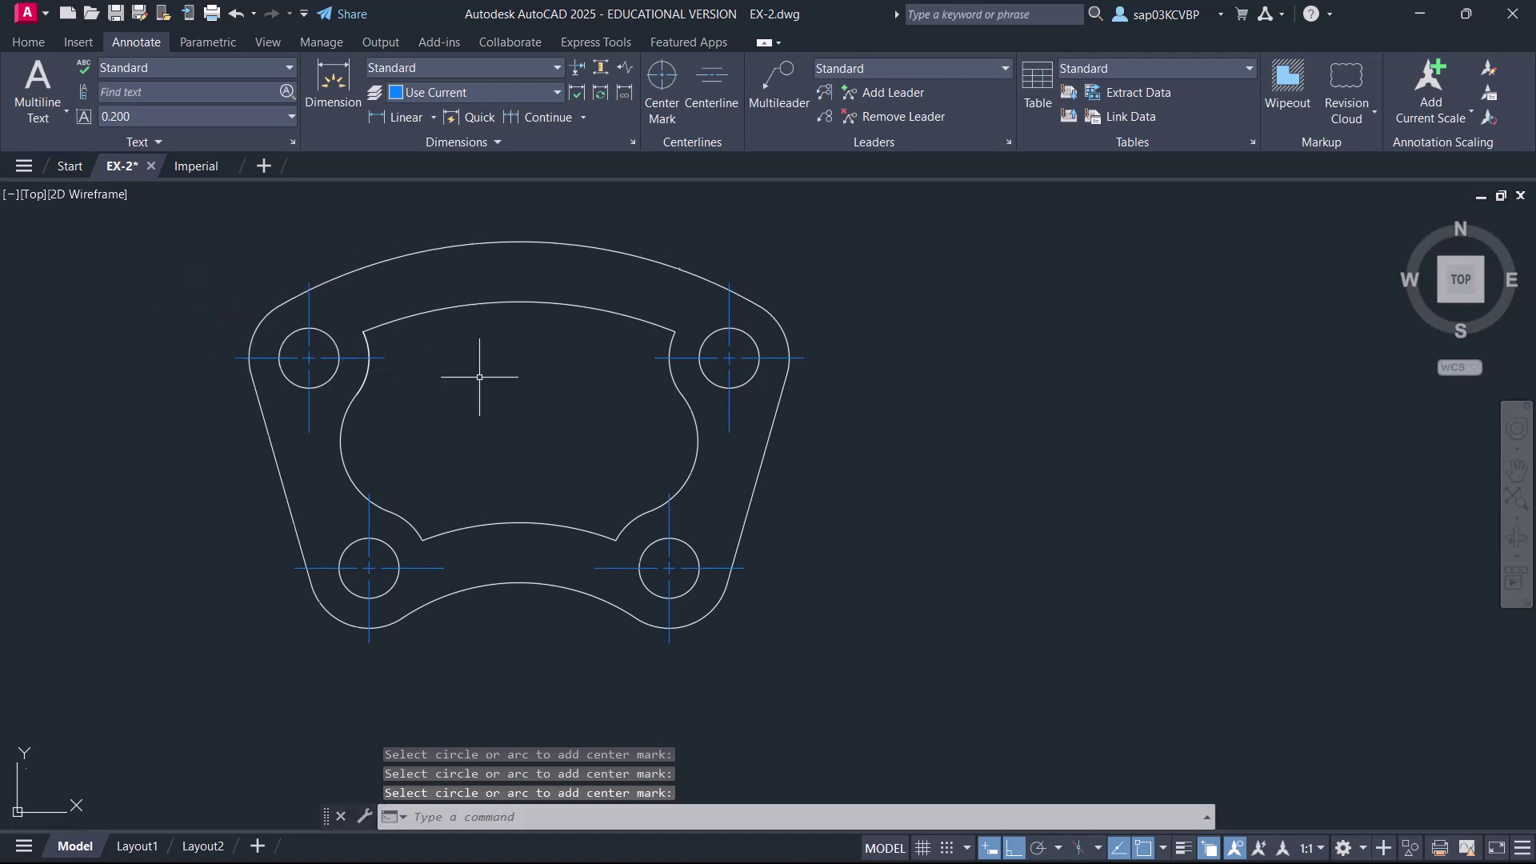
# - Change the Centerline layer's color to index color 130 and save the drawing
pyautogui.click(28, 43)
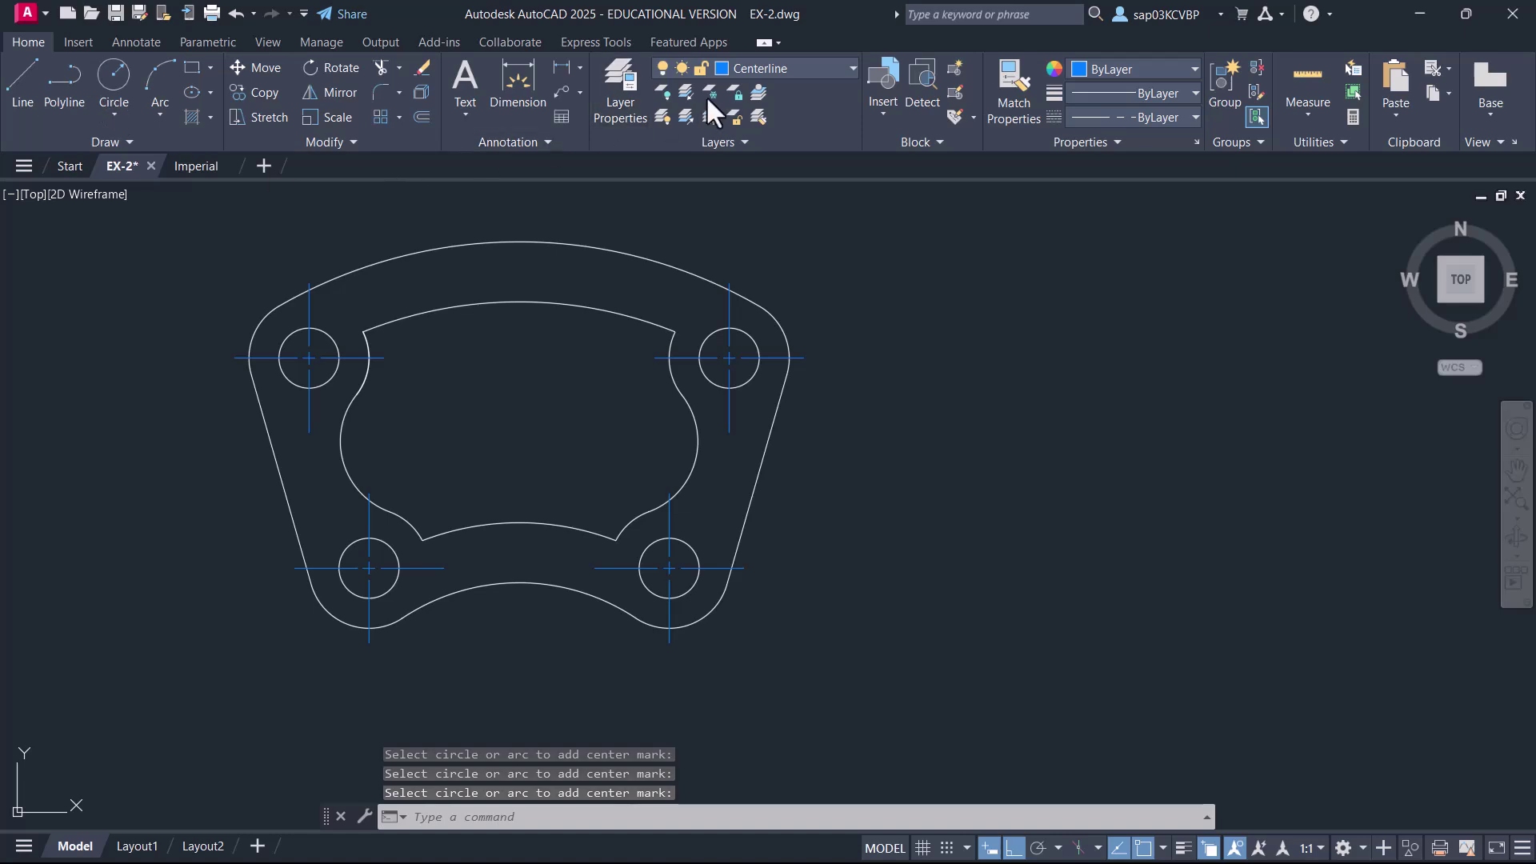
pyautogui.click(848, 68)
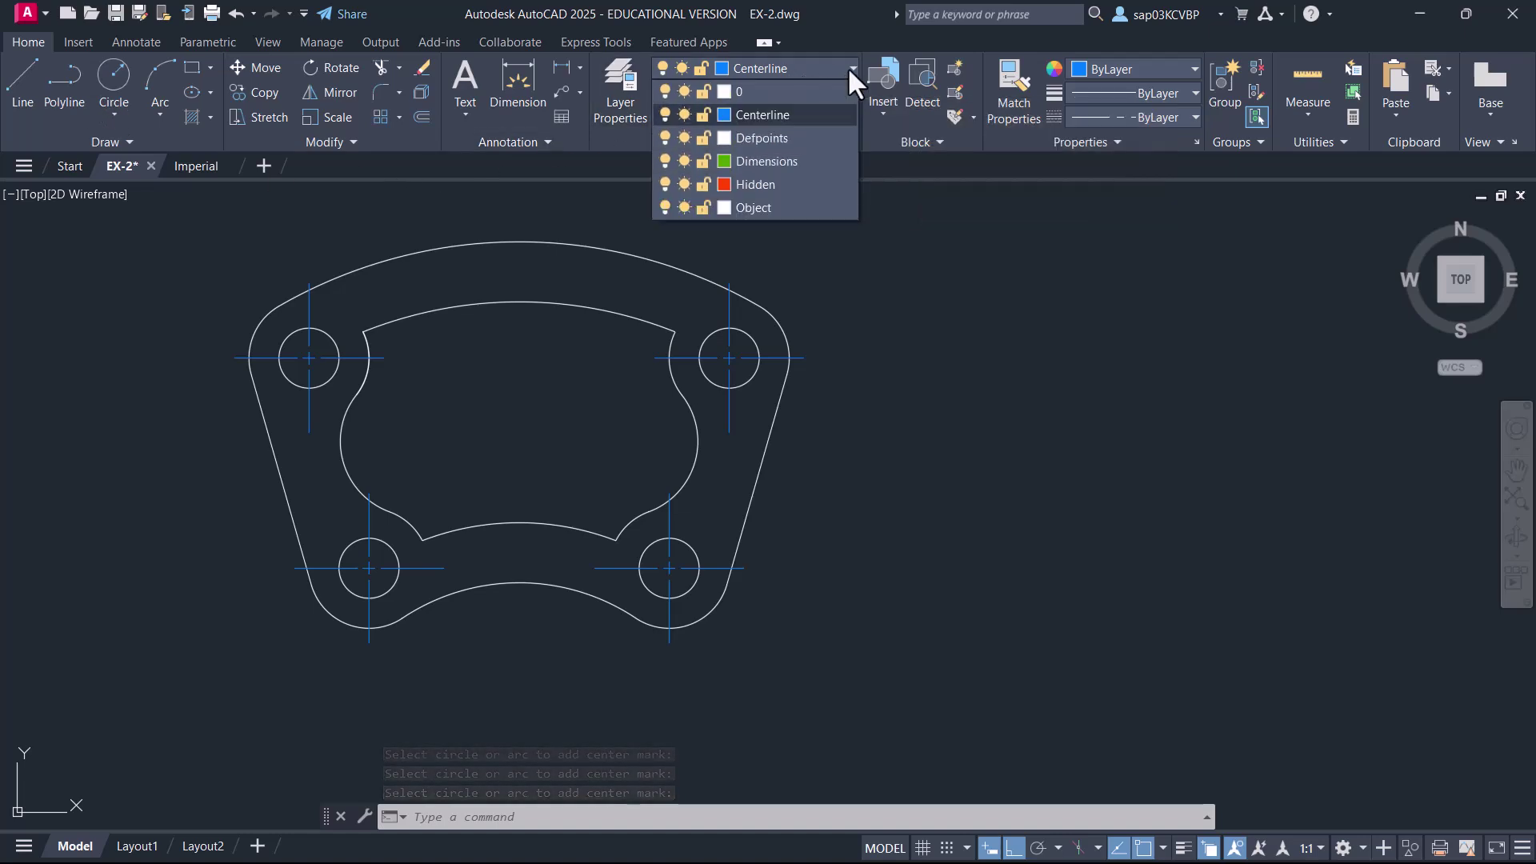
pyautogui.click(725, 115)
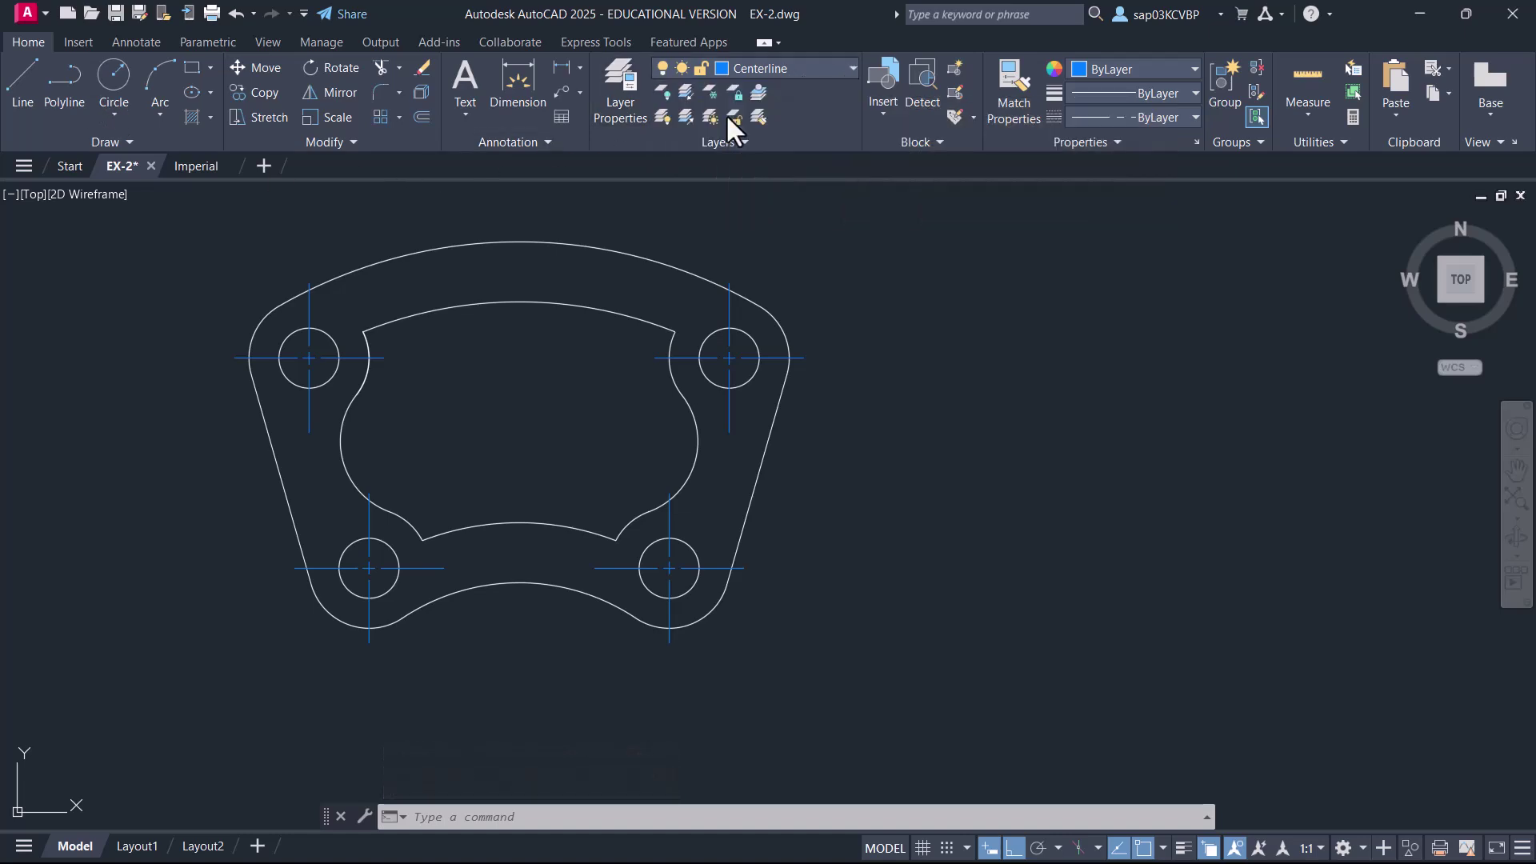
pyautogui.click(774, 362)
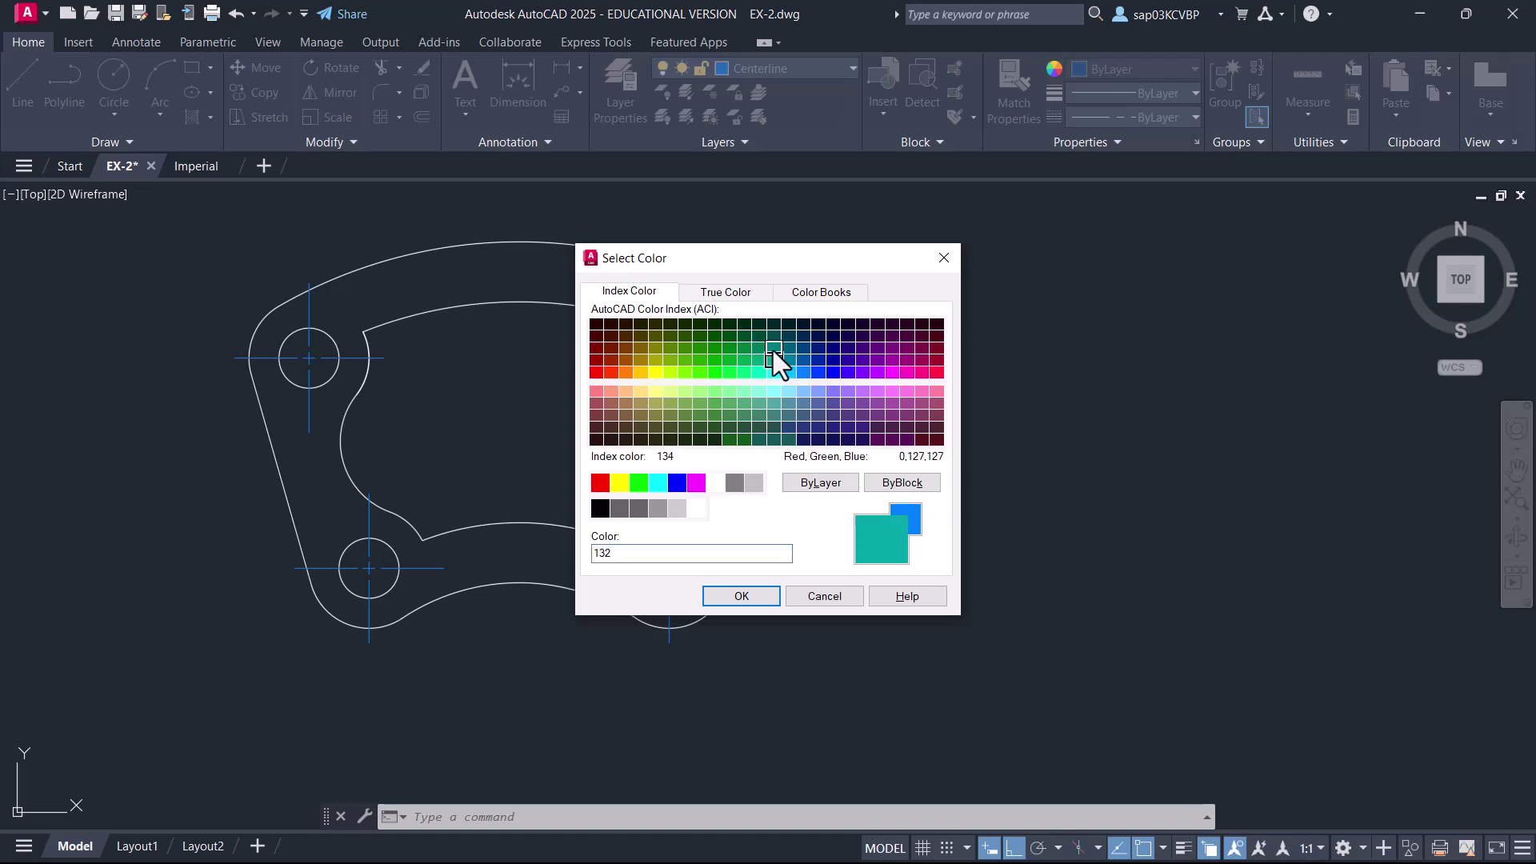
pyautogui.click(773, 372)
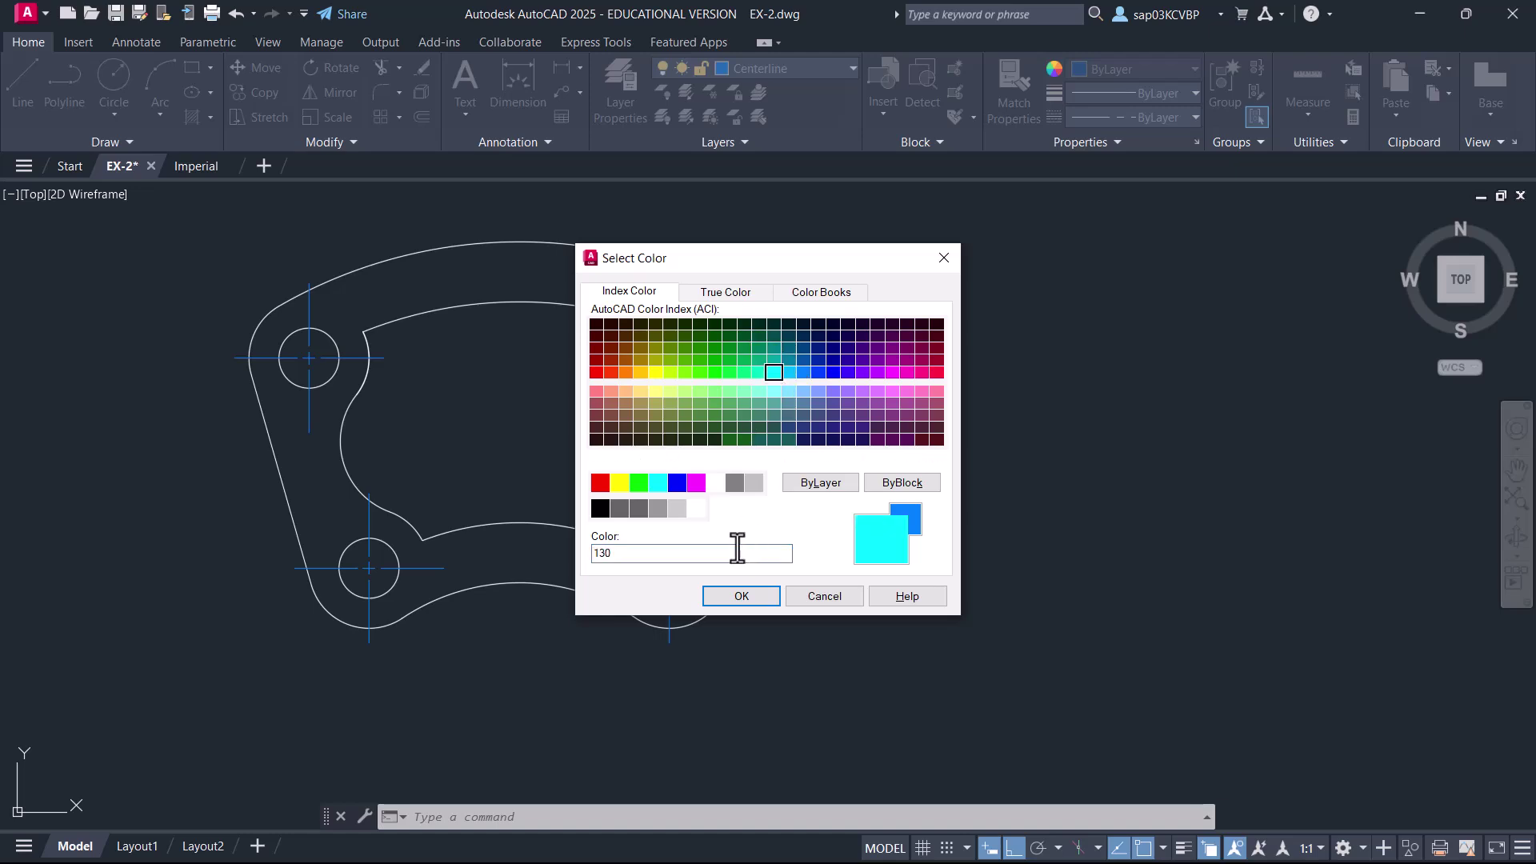
pyautogui.click(732, 597)
pyautogui.click(118, 13)
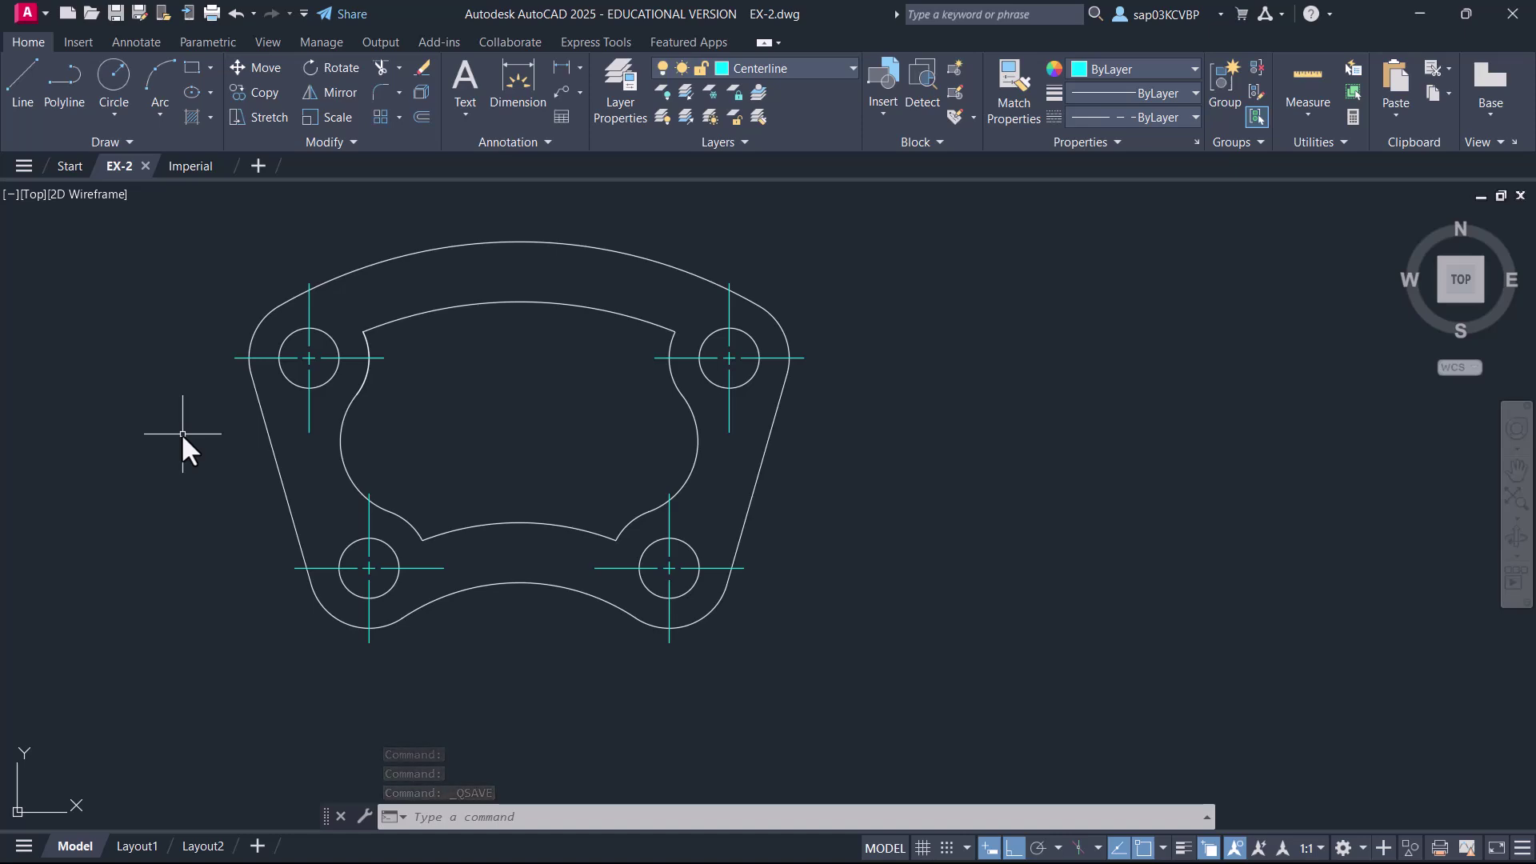
# - Make Dimensions the current layer and dimension the horizontal distance between the two upper hole centers, placed above the part
pyautogui.click(840, 71)
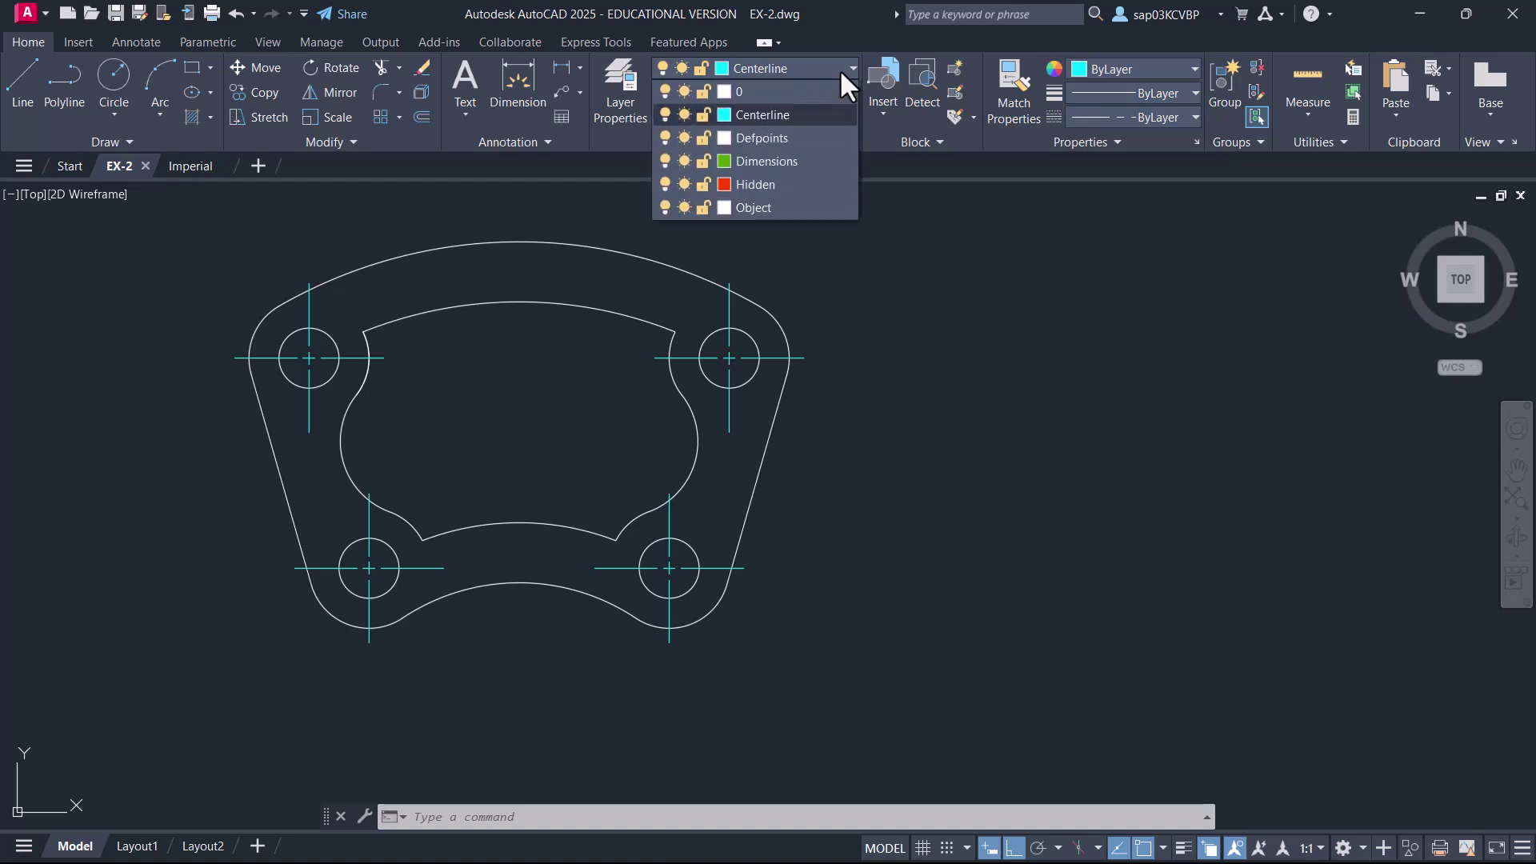
pyautogui.click(804, 163)
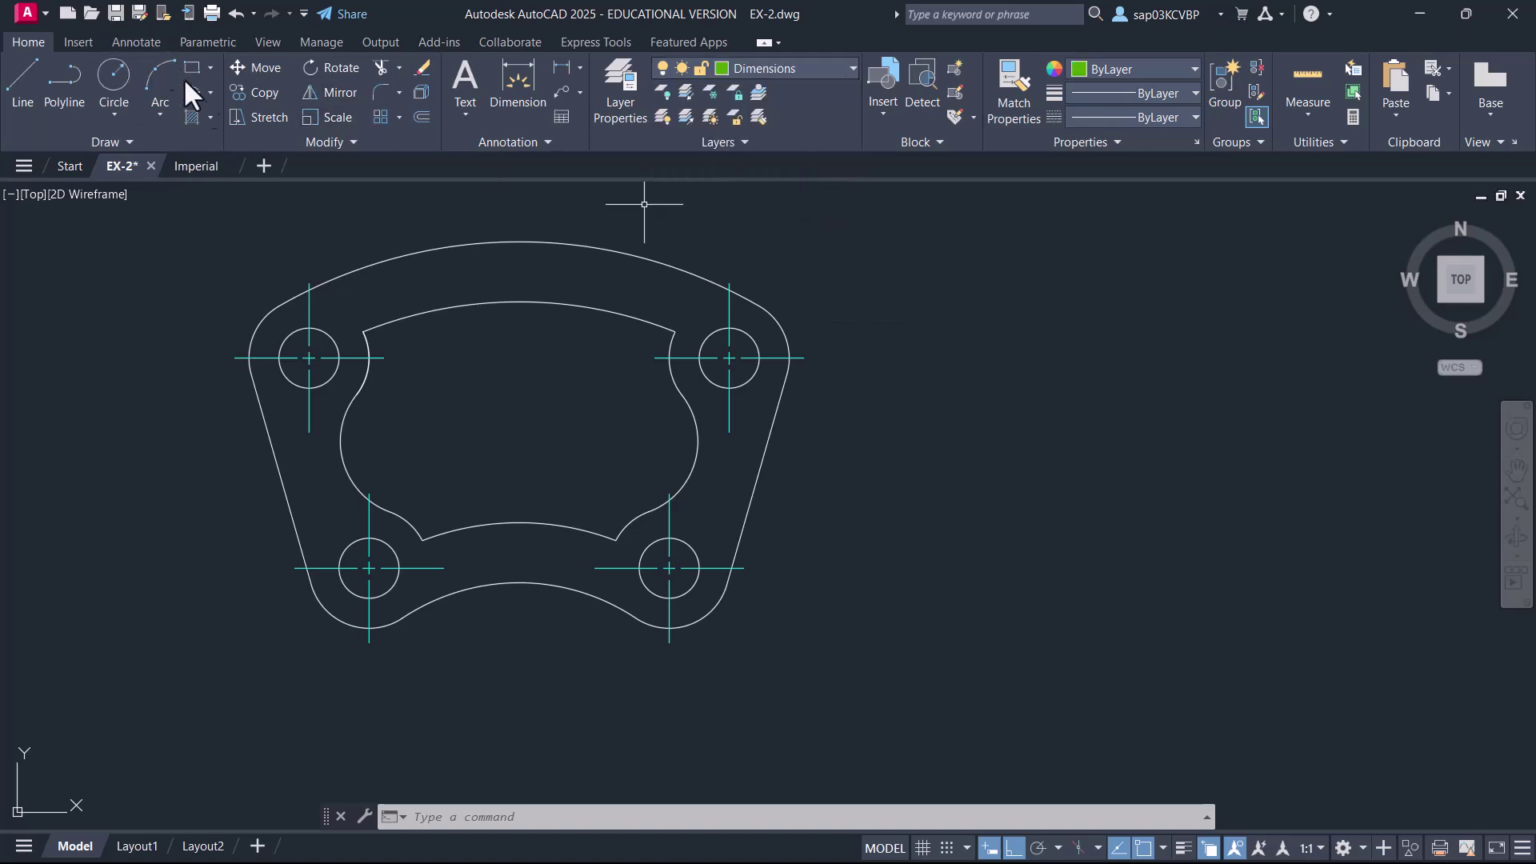
pyautogui.click(506, 79)
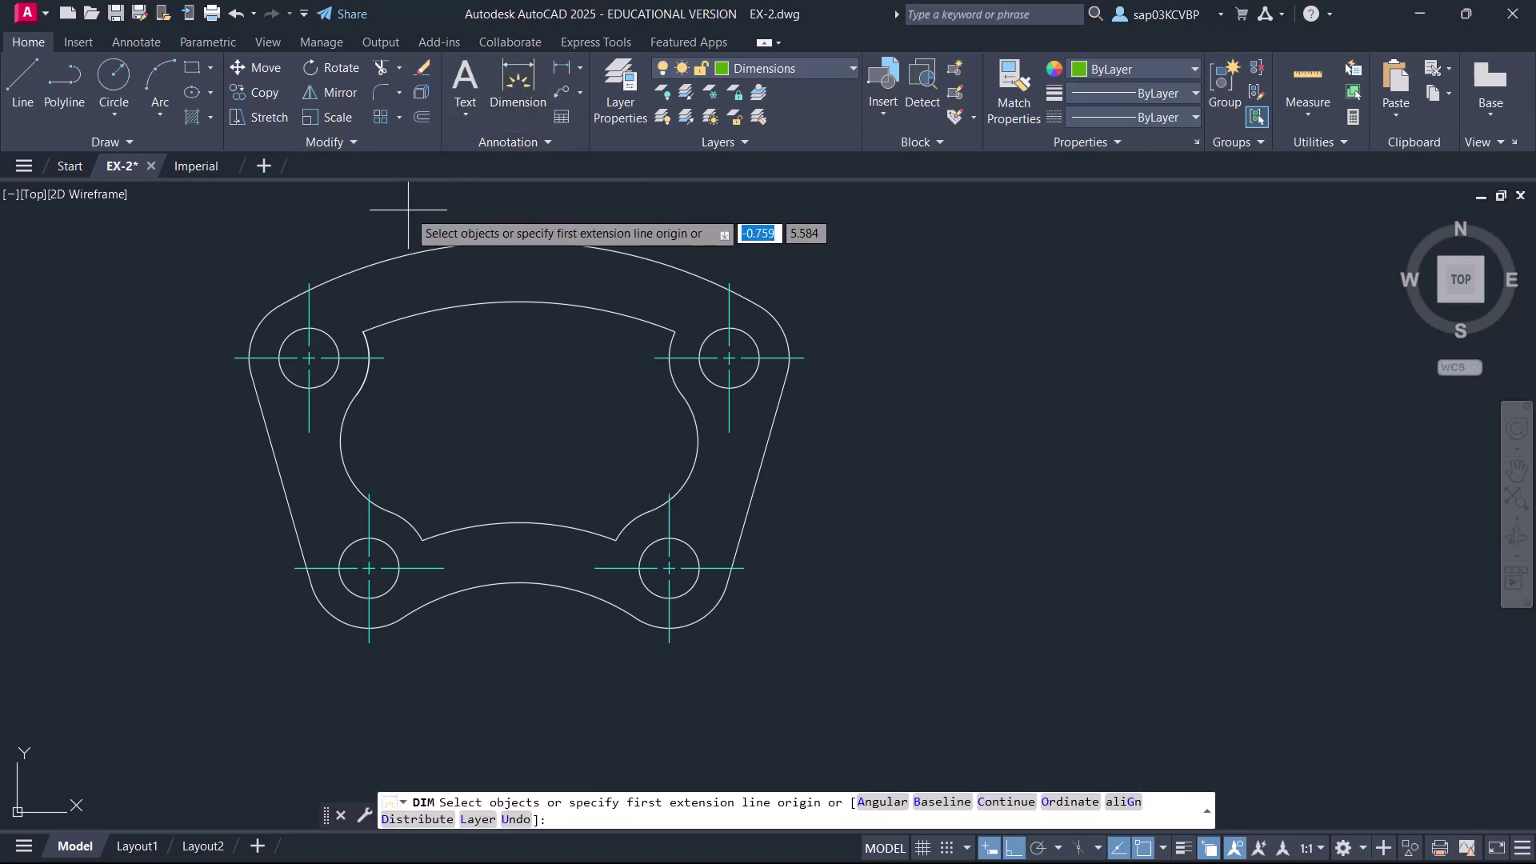
pyautogui.click(309, 284)
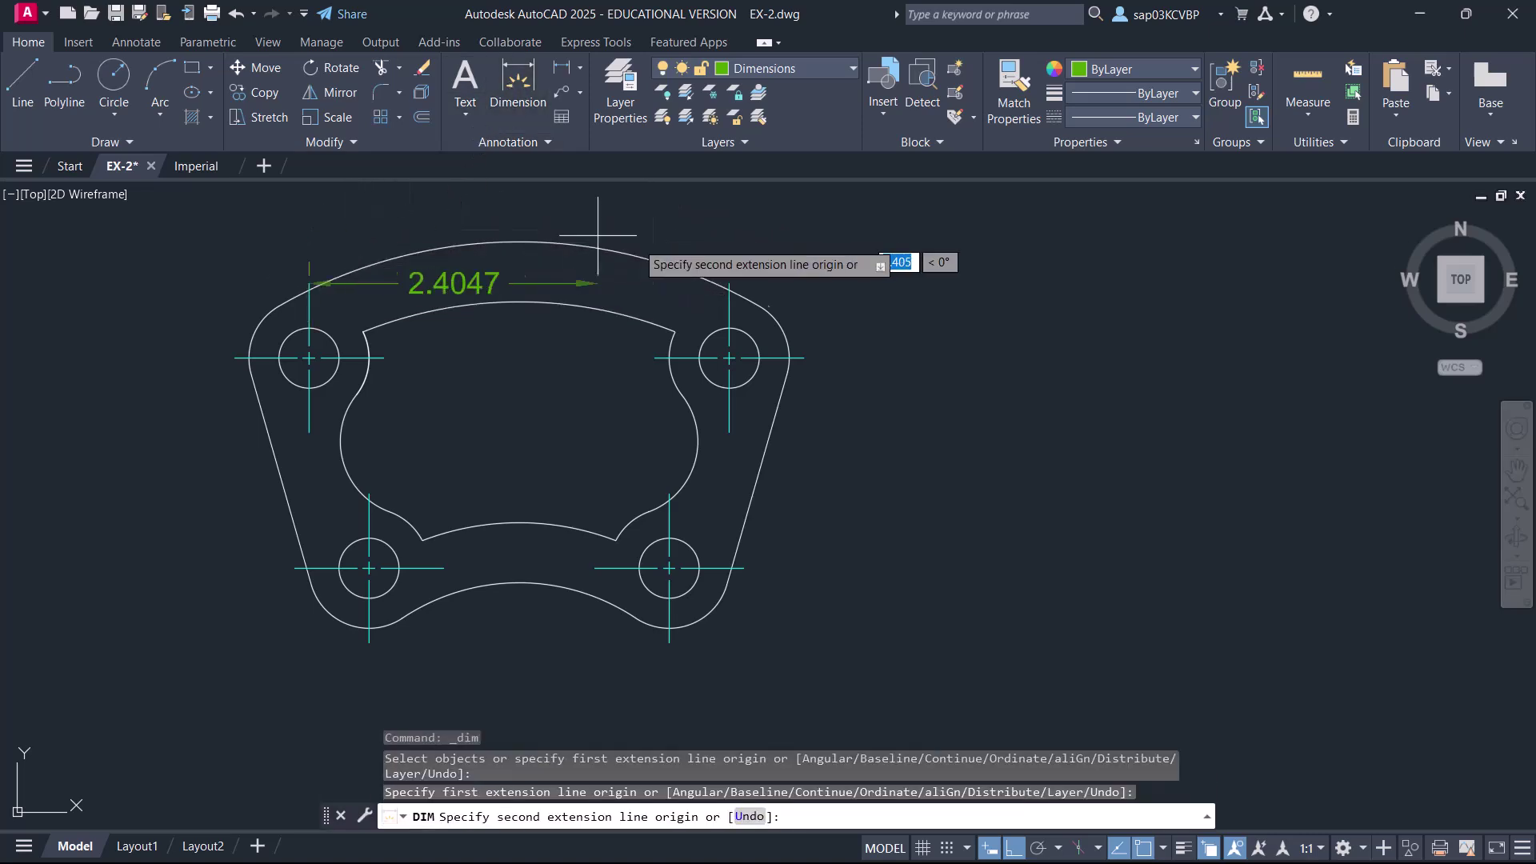
pyautogui.click(729, 287)
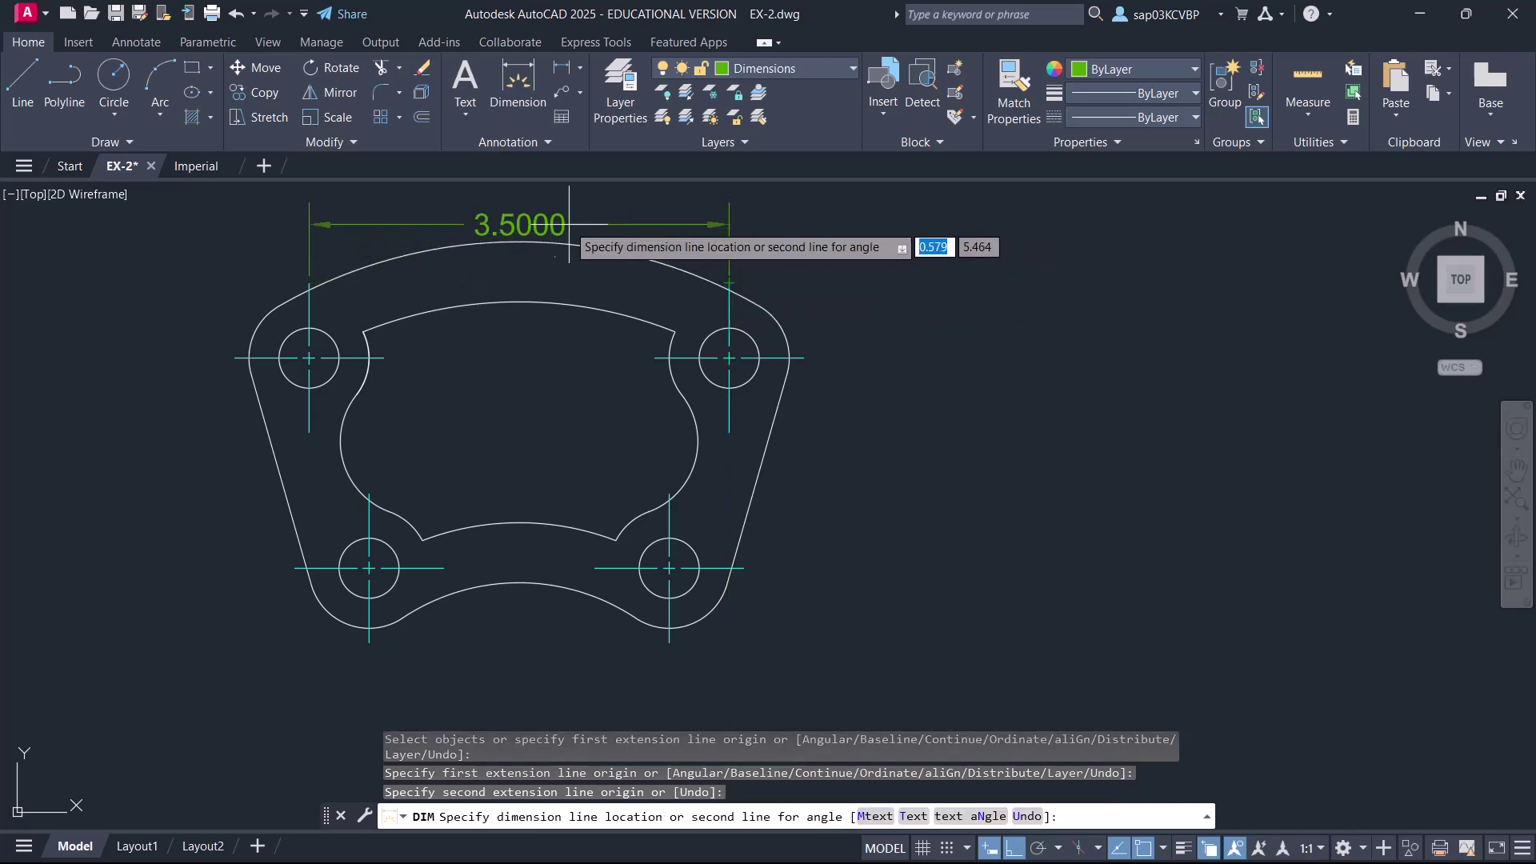
pyautogui.moveTo(554, 210); pyautogui.dragTo(562, 279, button='middle')
pyautogui.click(644, 249)
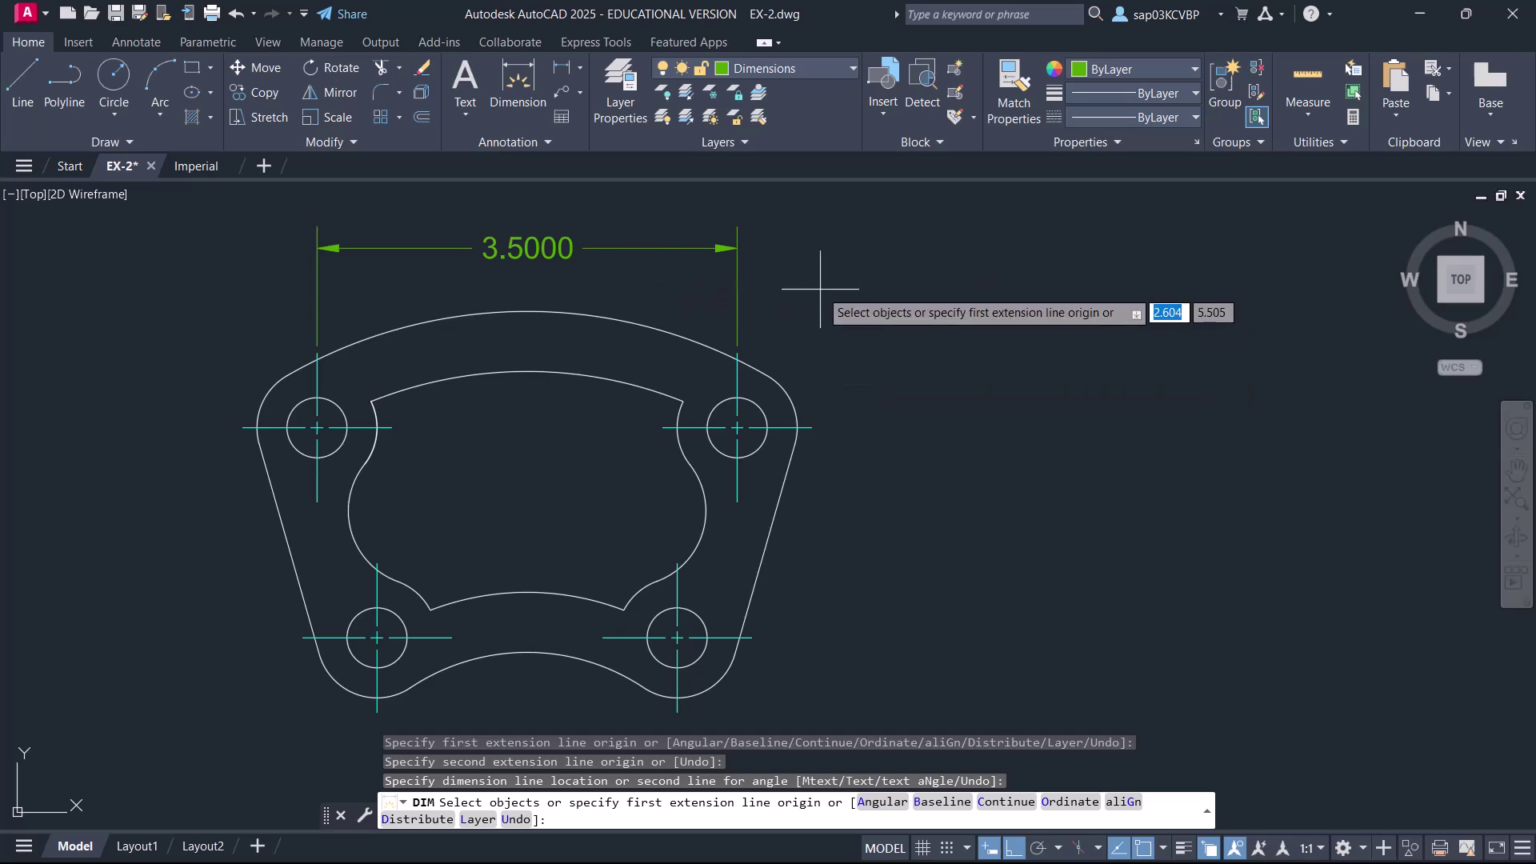
pyautogui.press('Return')
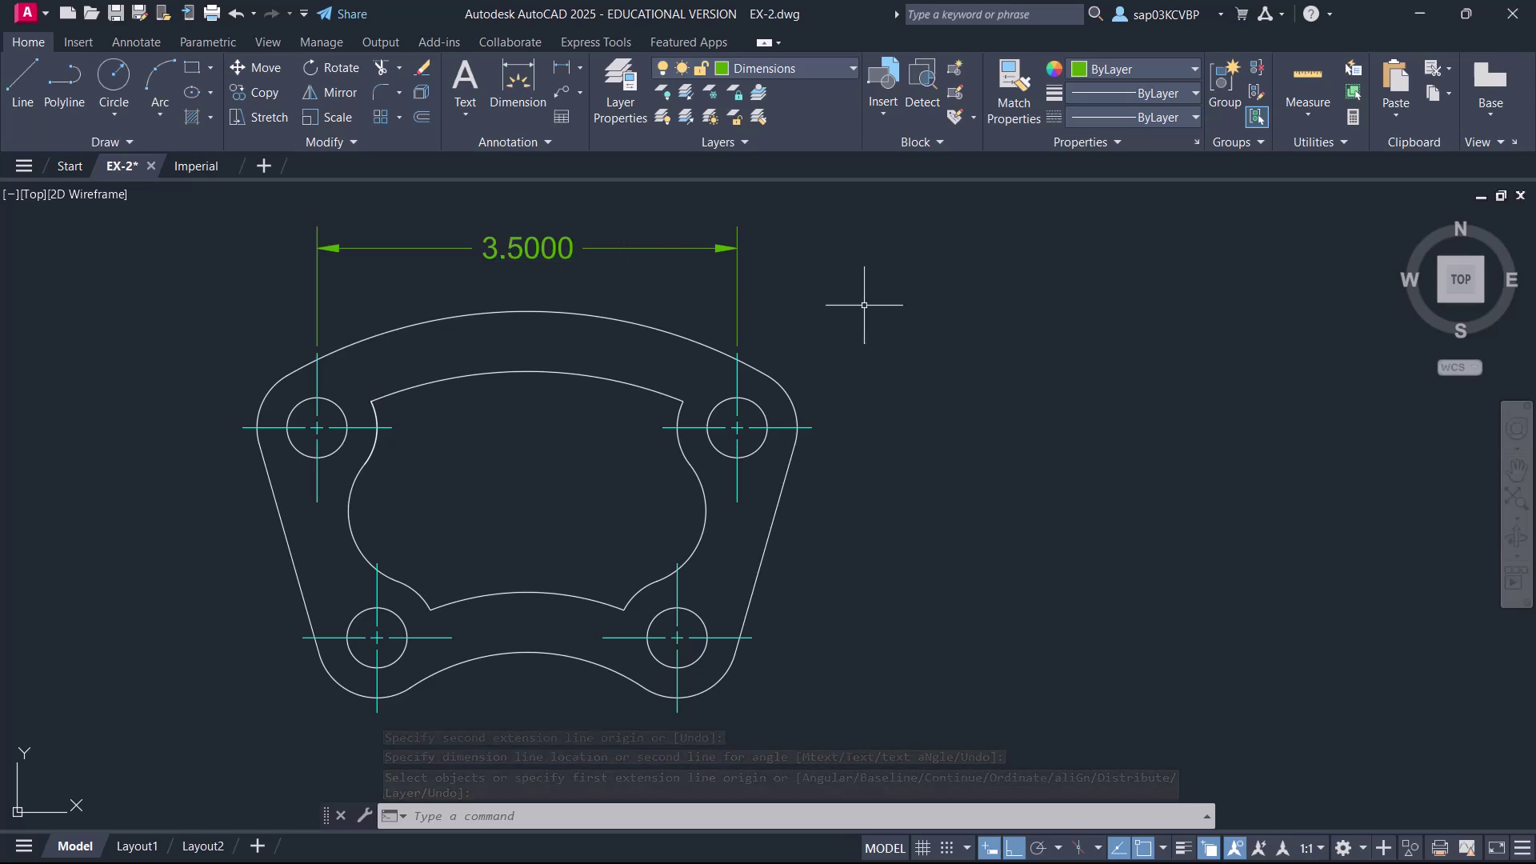
# - Check the available dimension styles and delete the horizontal dimension above the part
pyautogui.write('D')
pyautogui.press('Return')
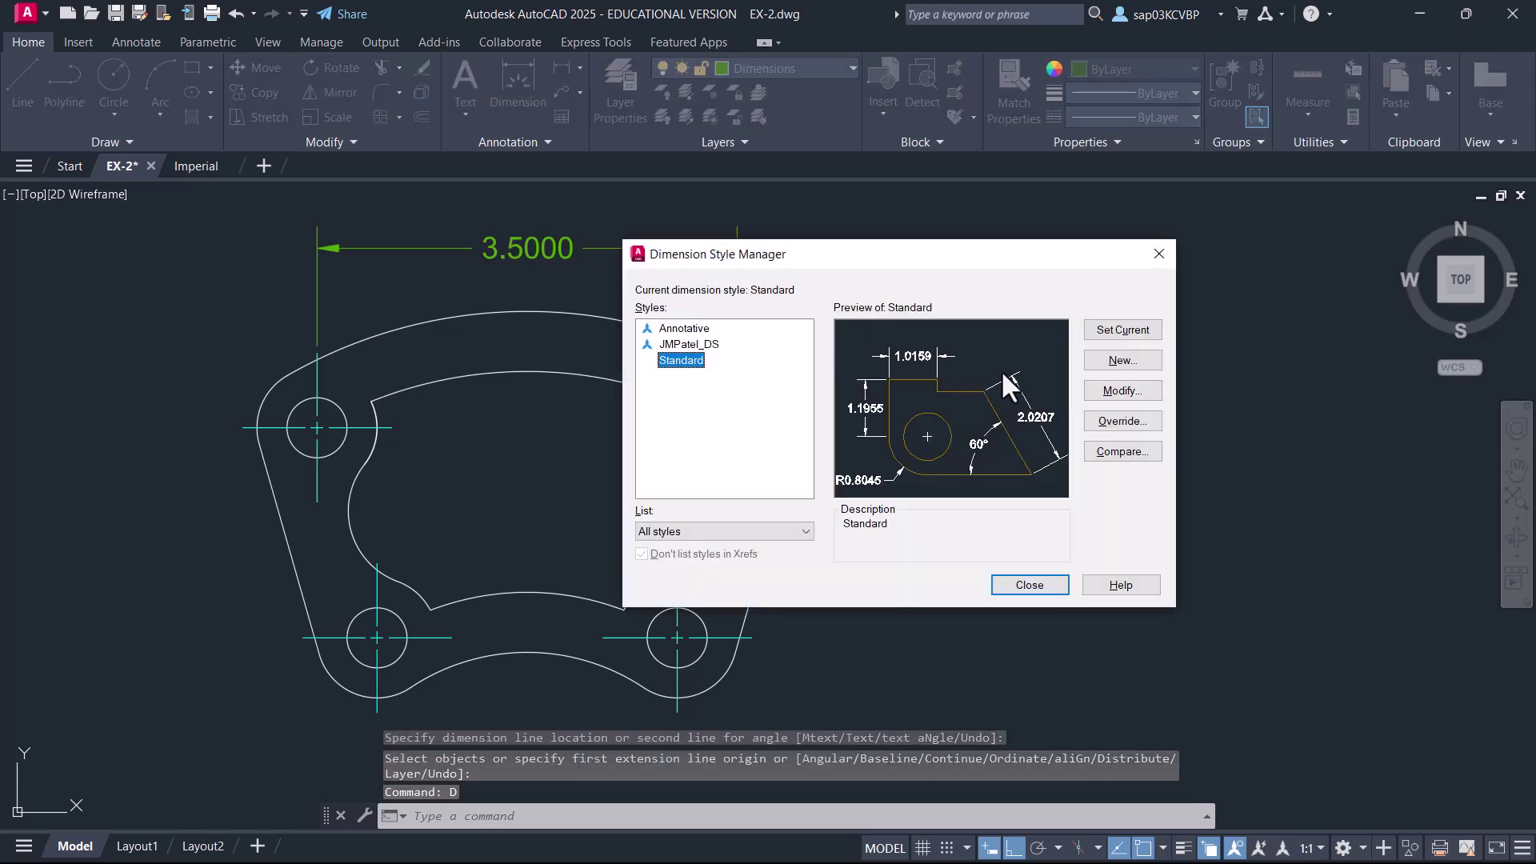
pyautogui.moveTo(800, 256); pyautogui.dragTo(866, 254)
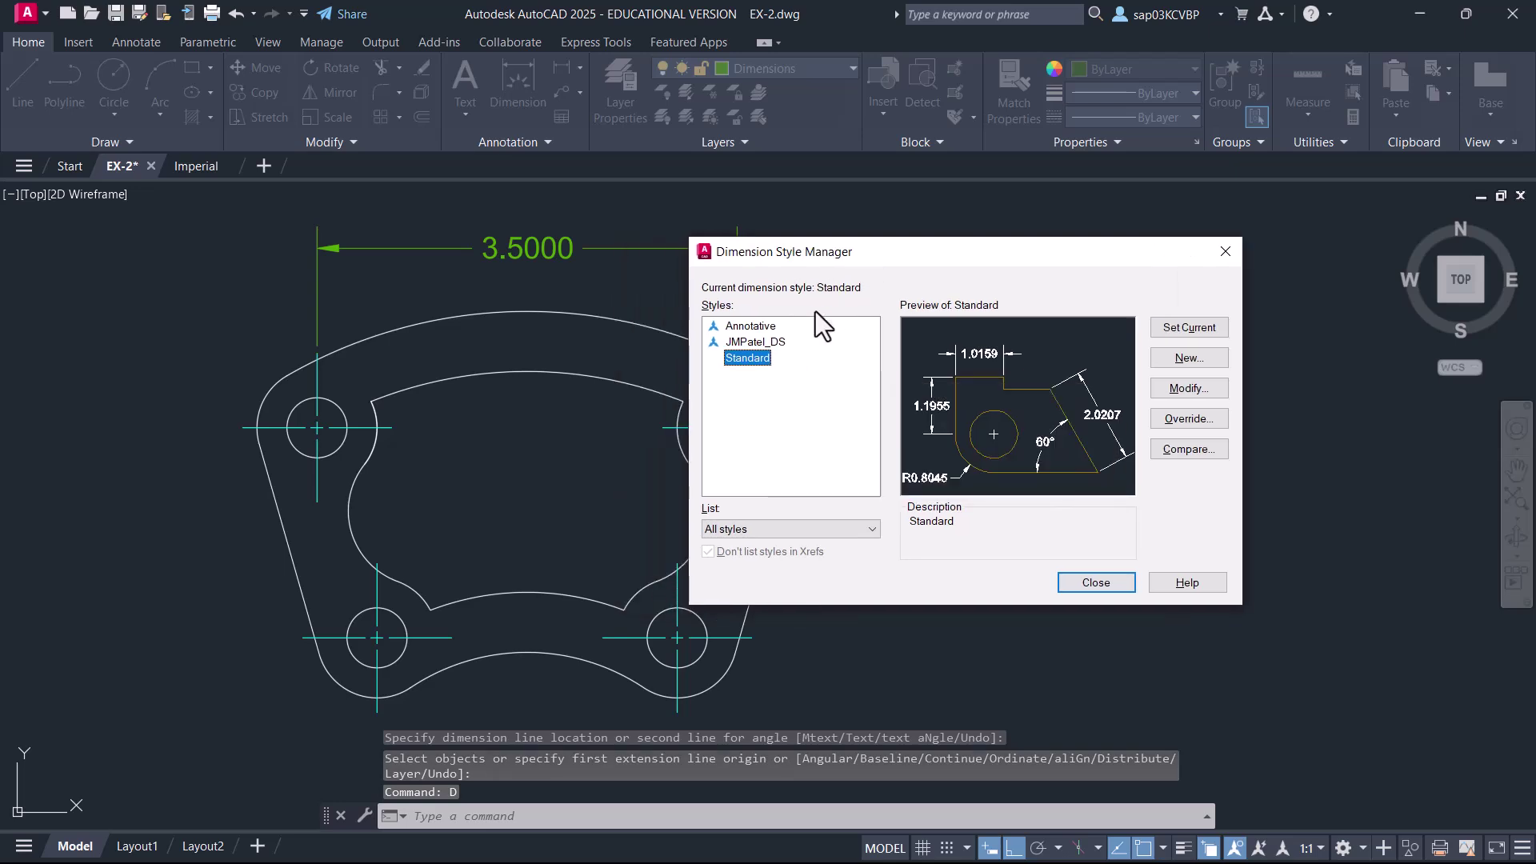
pyautogui.click(1096, 583)
pyautogui.click(525, 226)
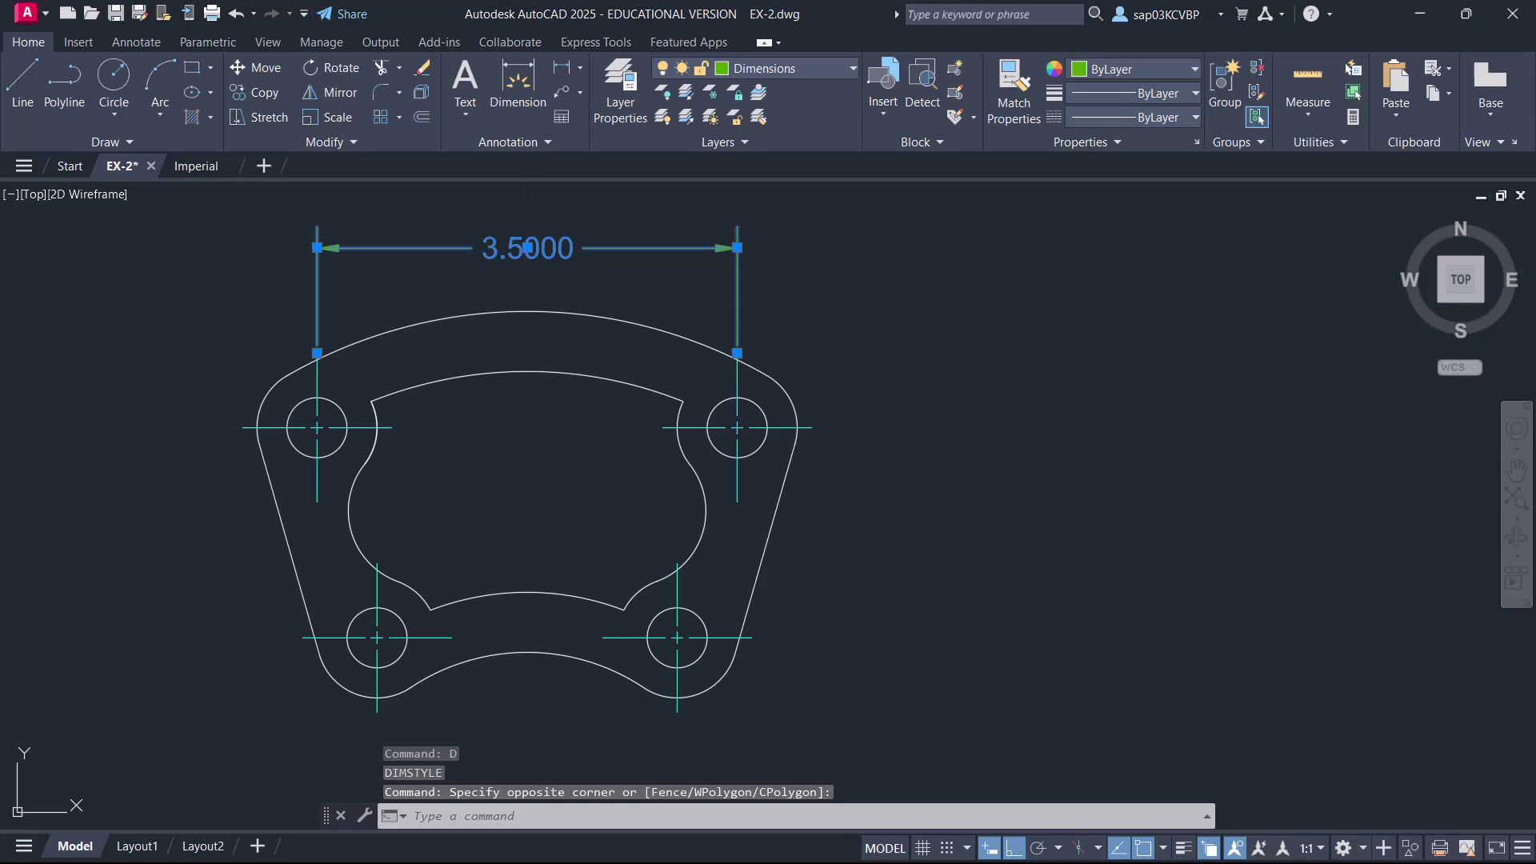
pyautogui.press('Delete')
# - Set the custom annotative dimension style's linear precision to 0.000 in its primary units and make that style current
pyautogui.write('D')
pyautogui.press('Return')
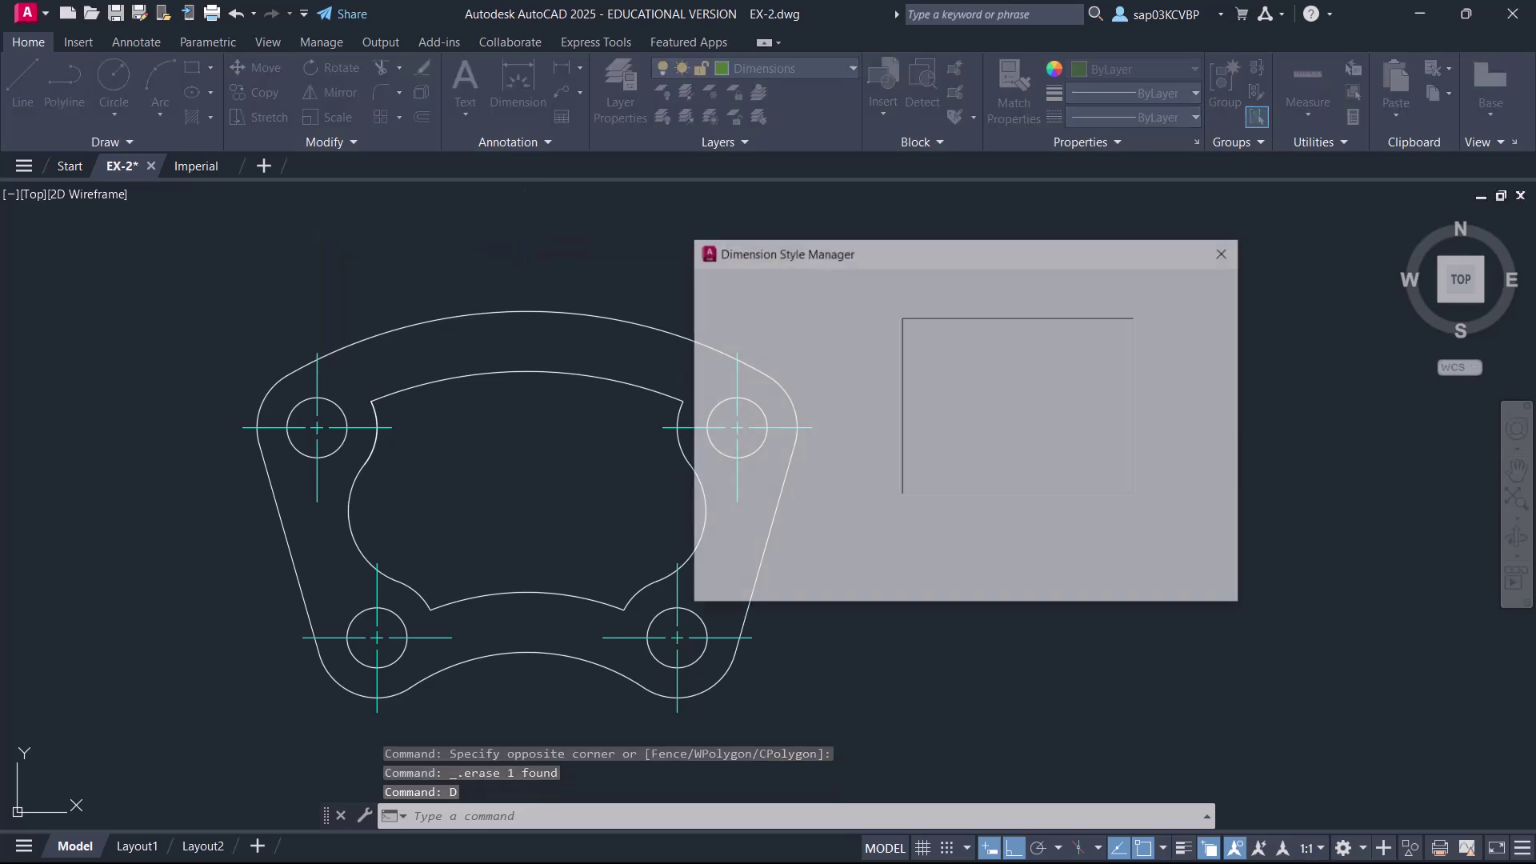
pyautogui.click(770, 344)
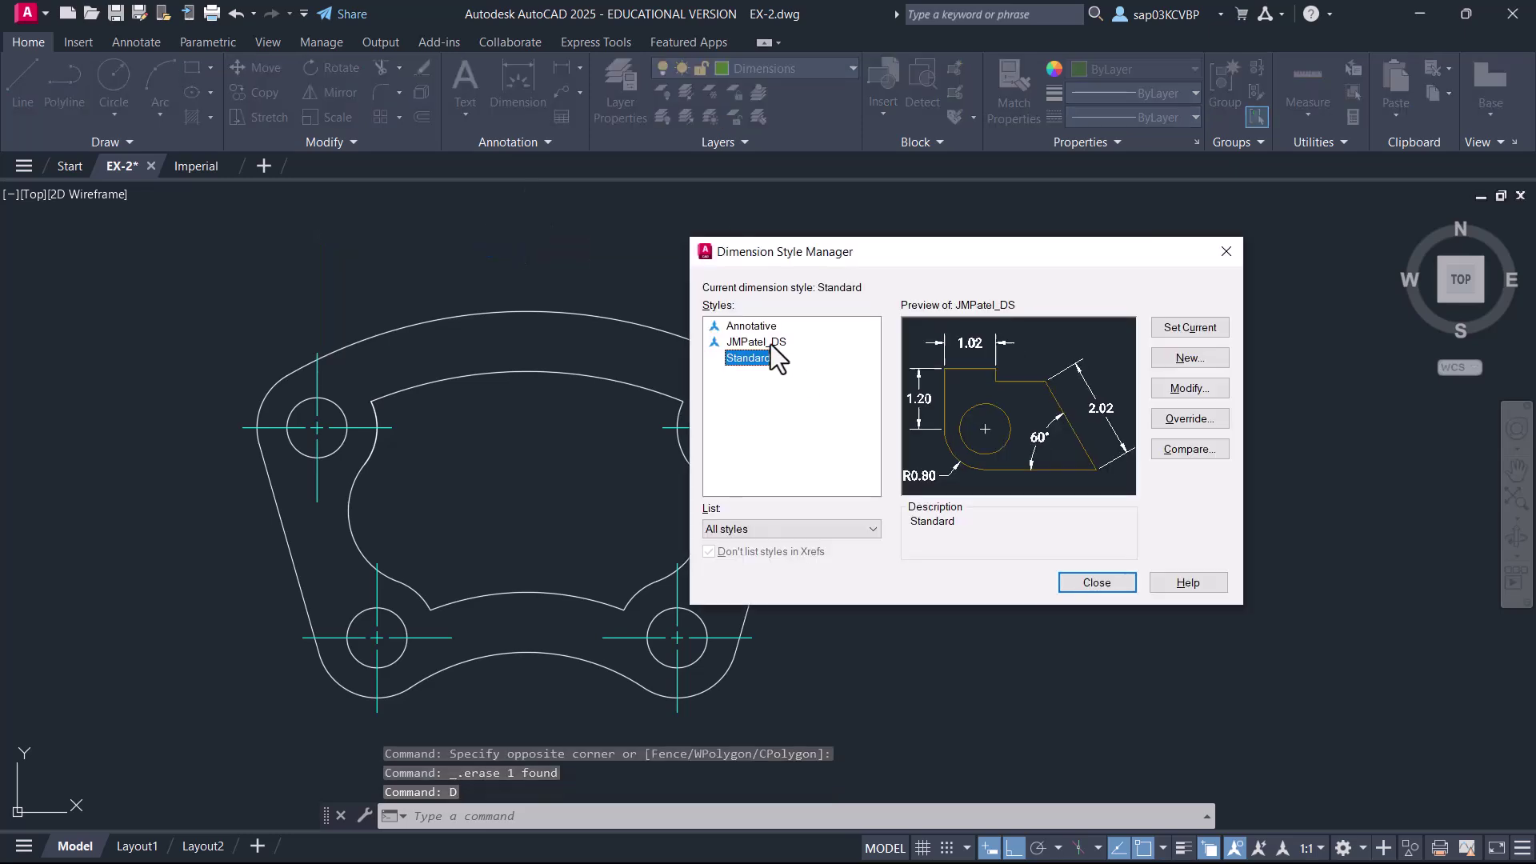
pyautogui.click(1190, 388)
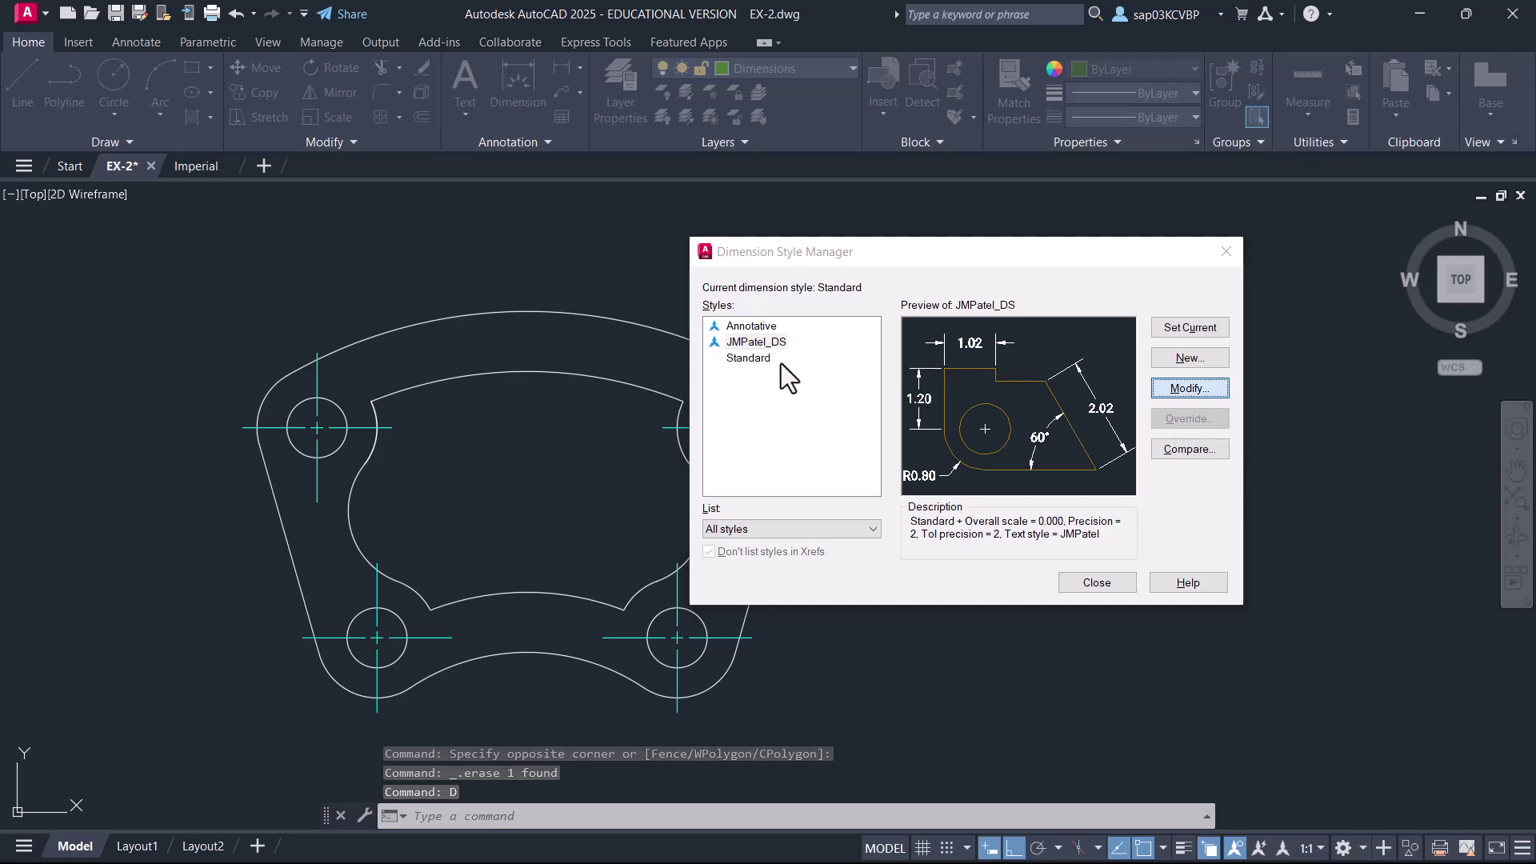
pyautogui.click(766, 218)
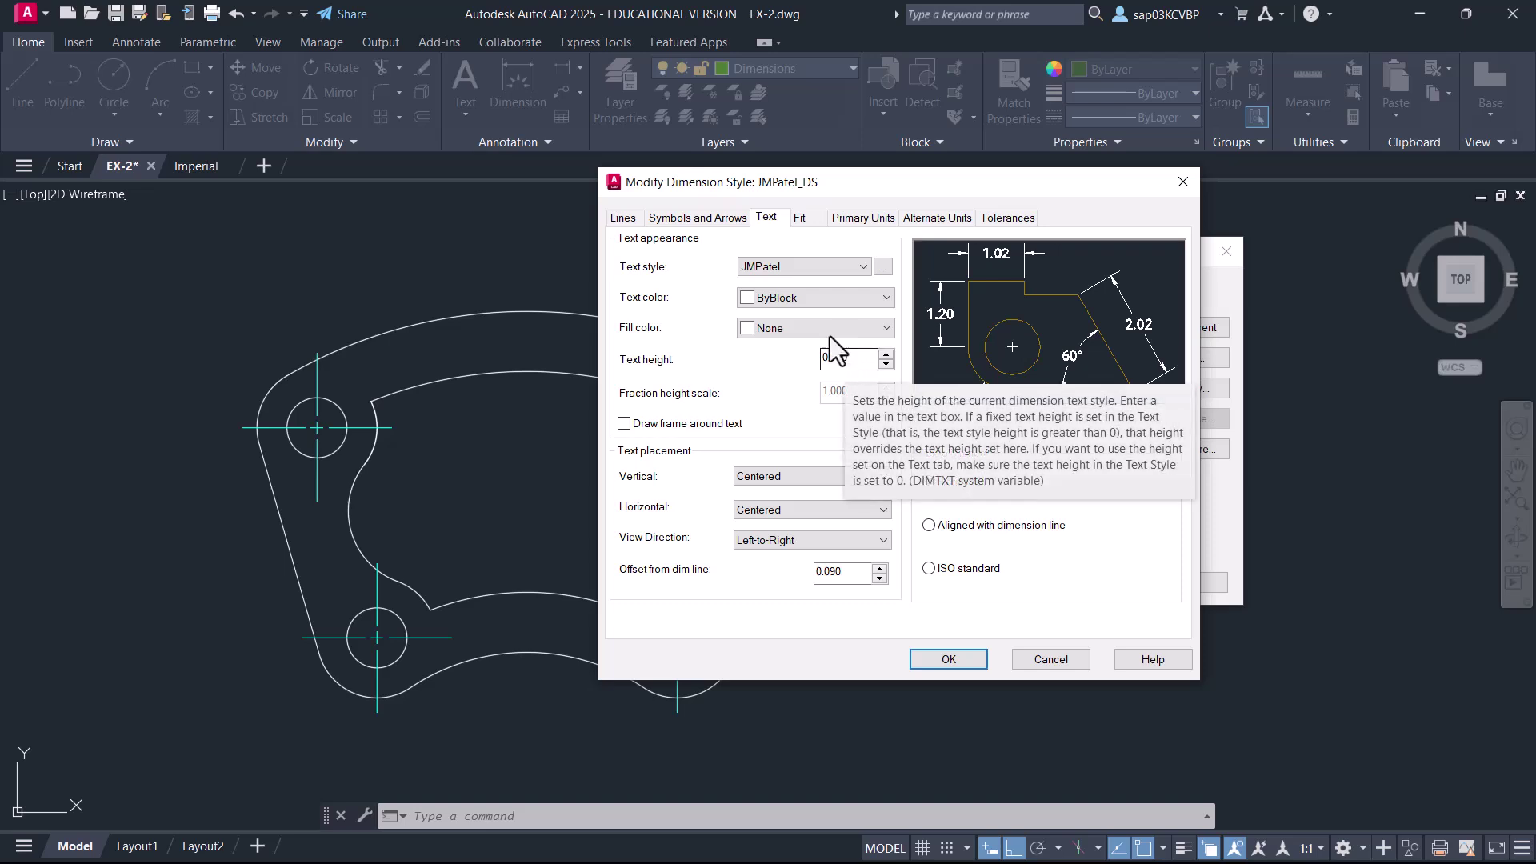
pyautogui.click(698, 221)
pyautogui.click(623, 220)
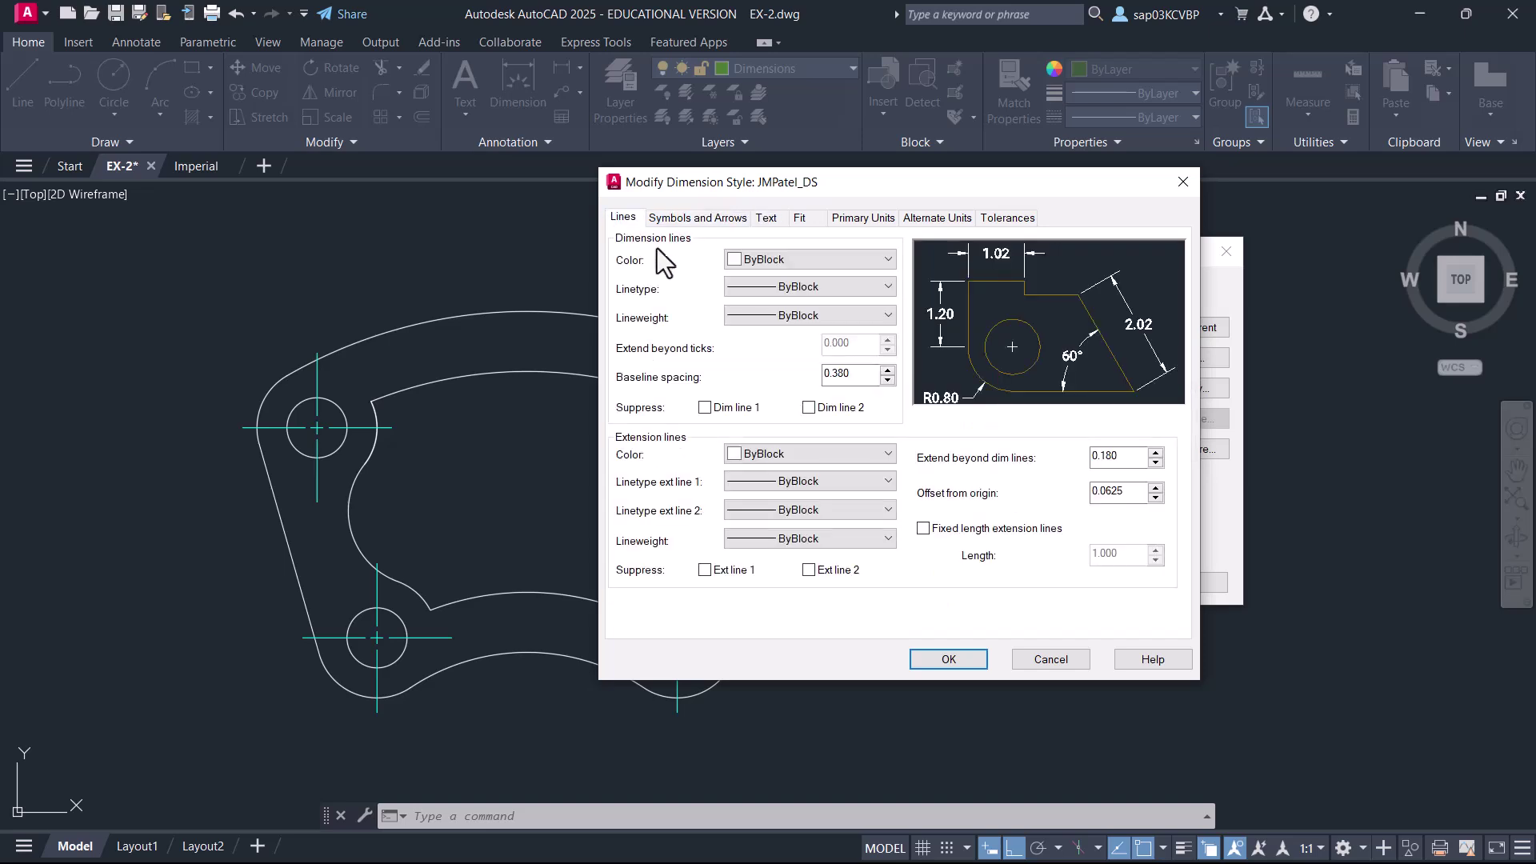
pyautogui.click(858, 219)
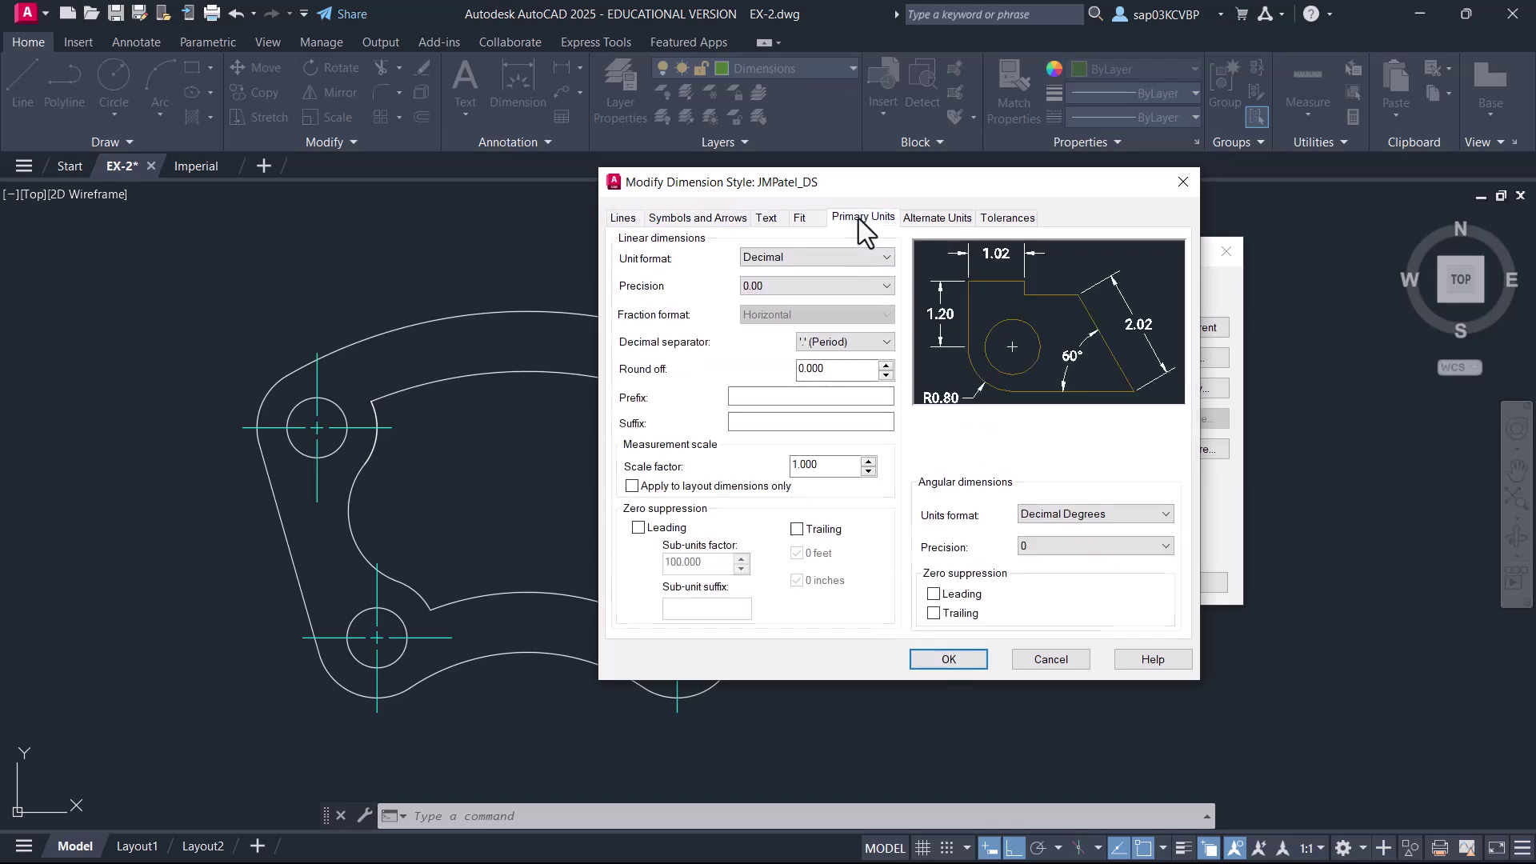
pyautogui.click(853, 288)
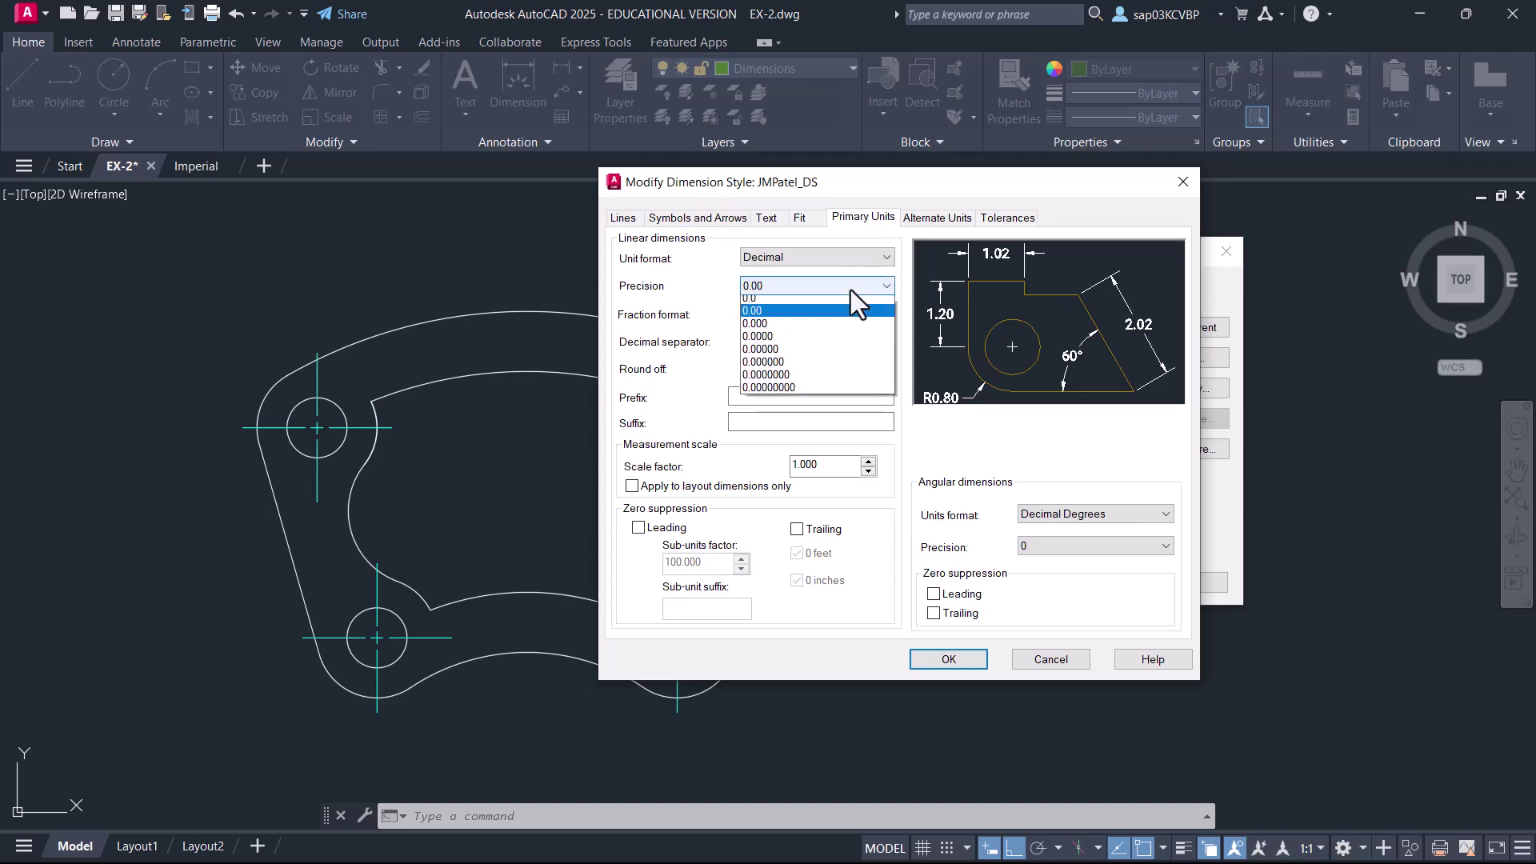
pyautogui.click(793, 339)
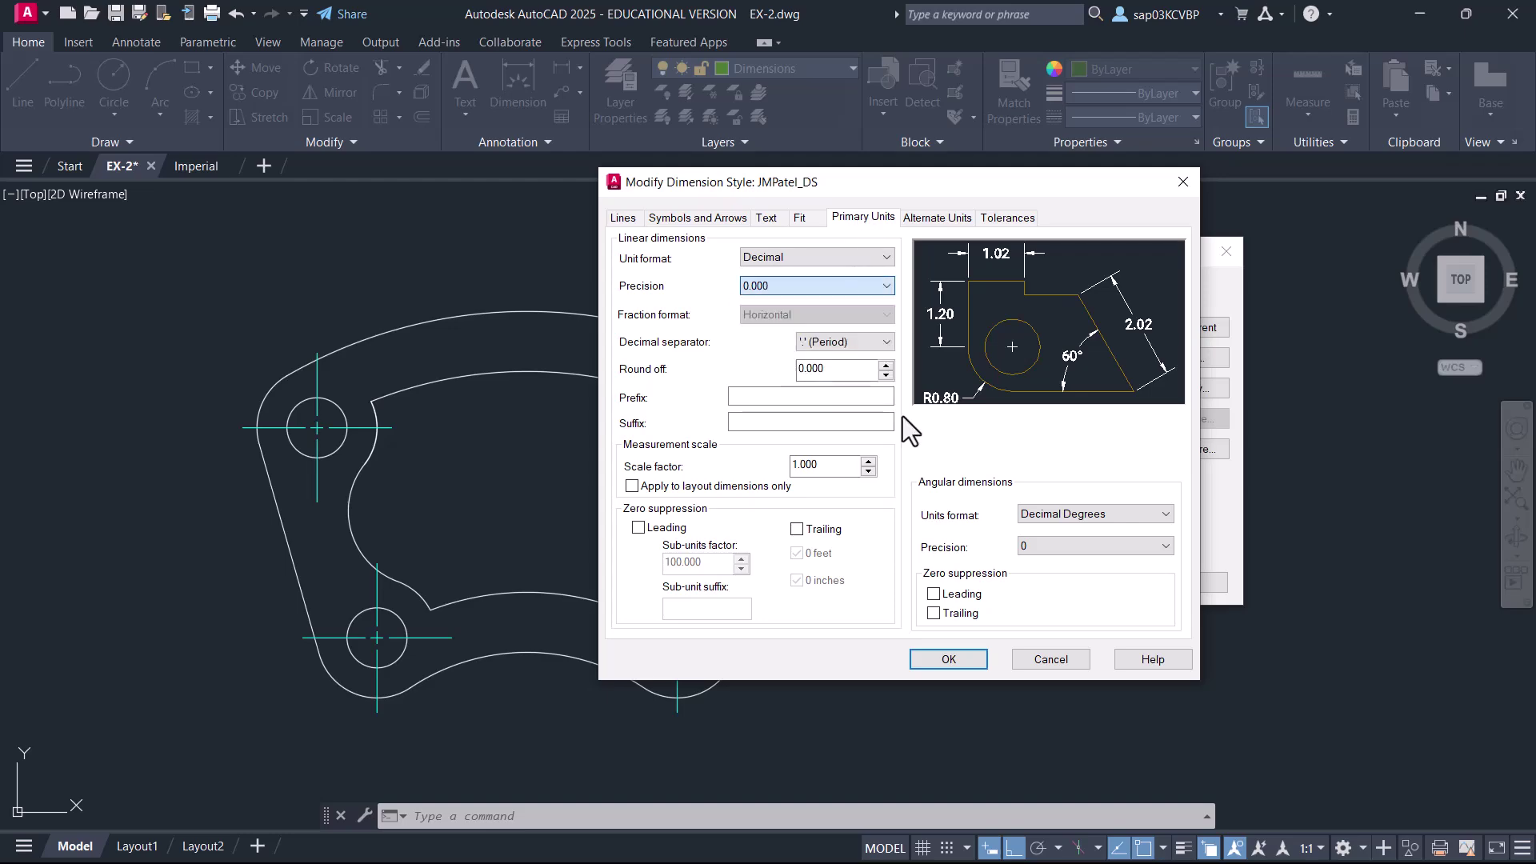
pyautogui.click(949, 659)
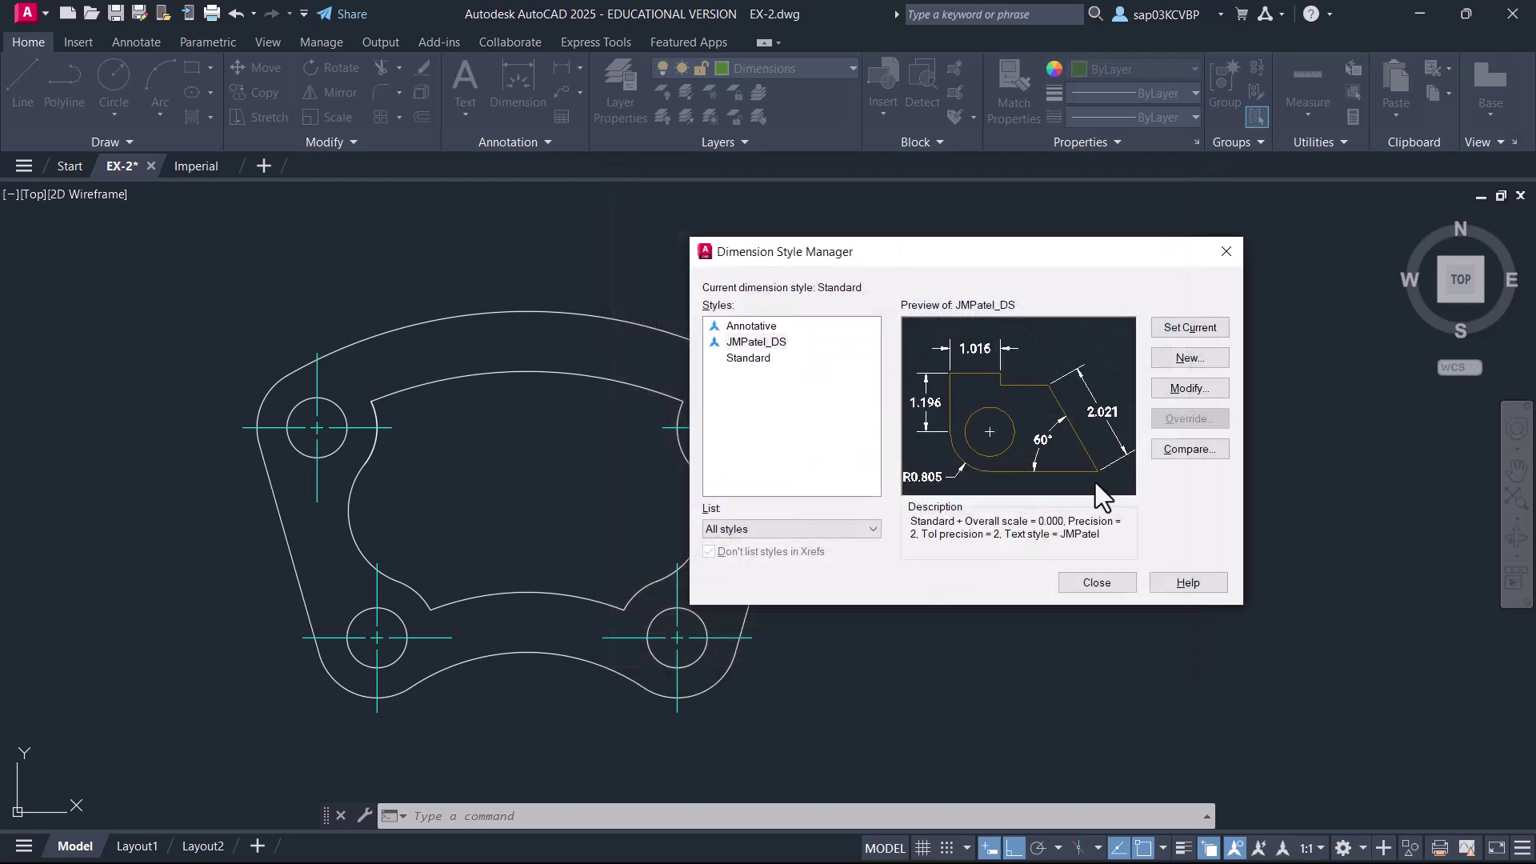
pyautogui.click(1173, 329)
pyautogui.click(1104, 581)
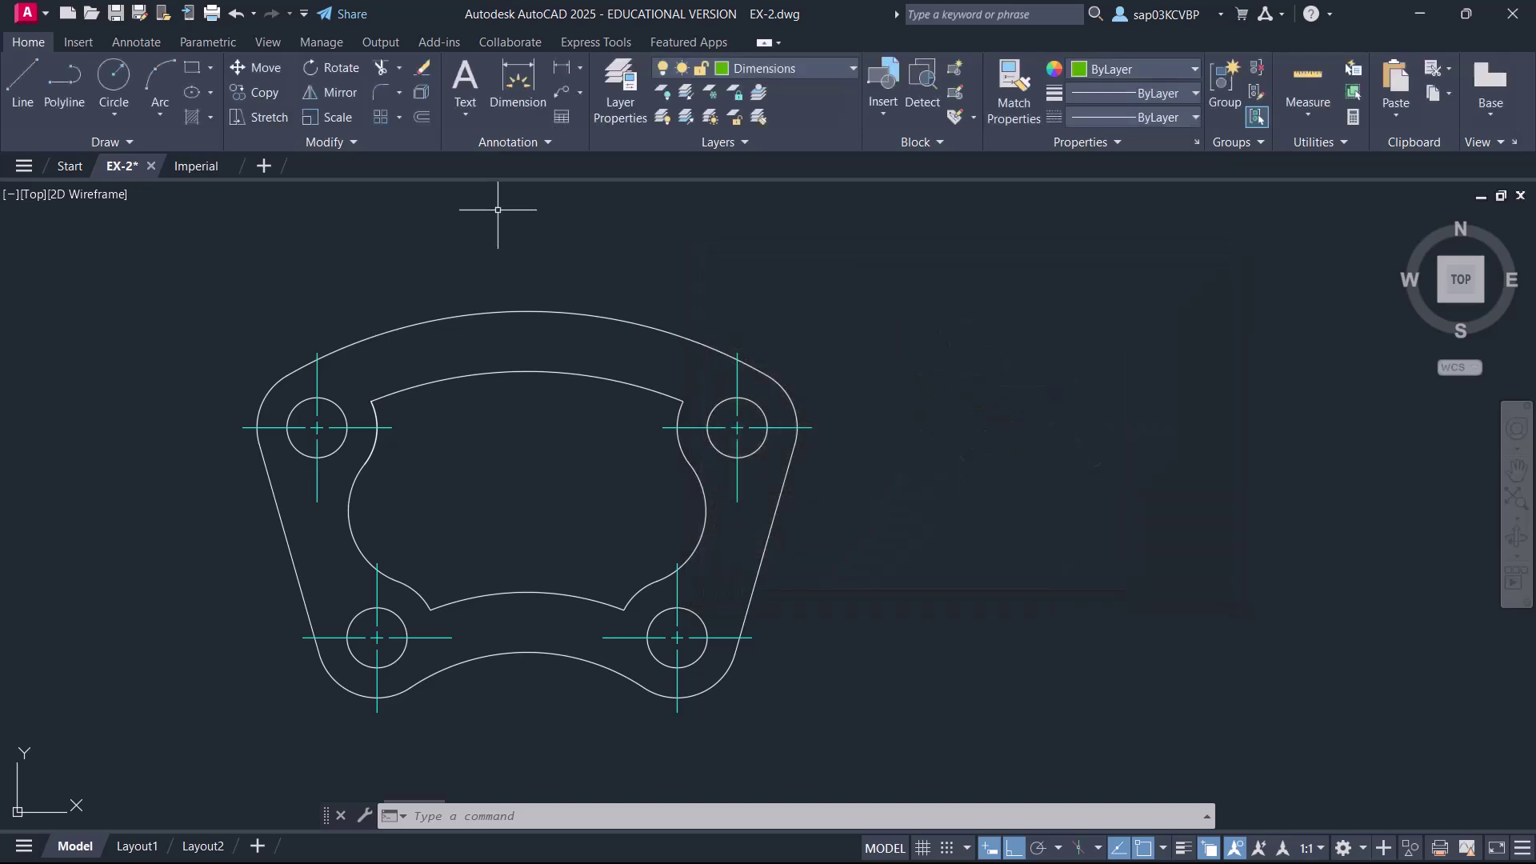
# - Dimension the horizontal distance between the two upper hole centers above the part, using annotation scale 1:1
pyautogui.click(525, 85)
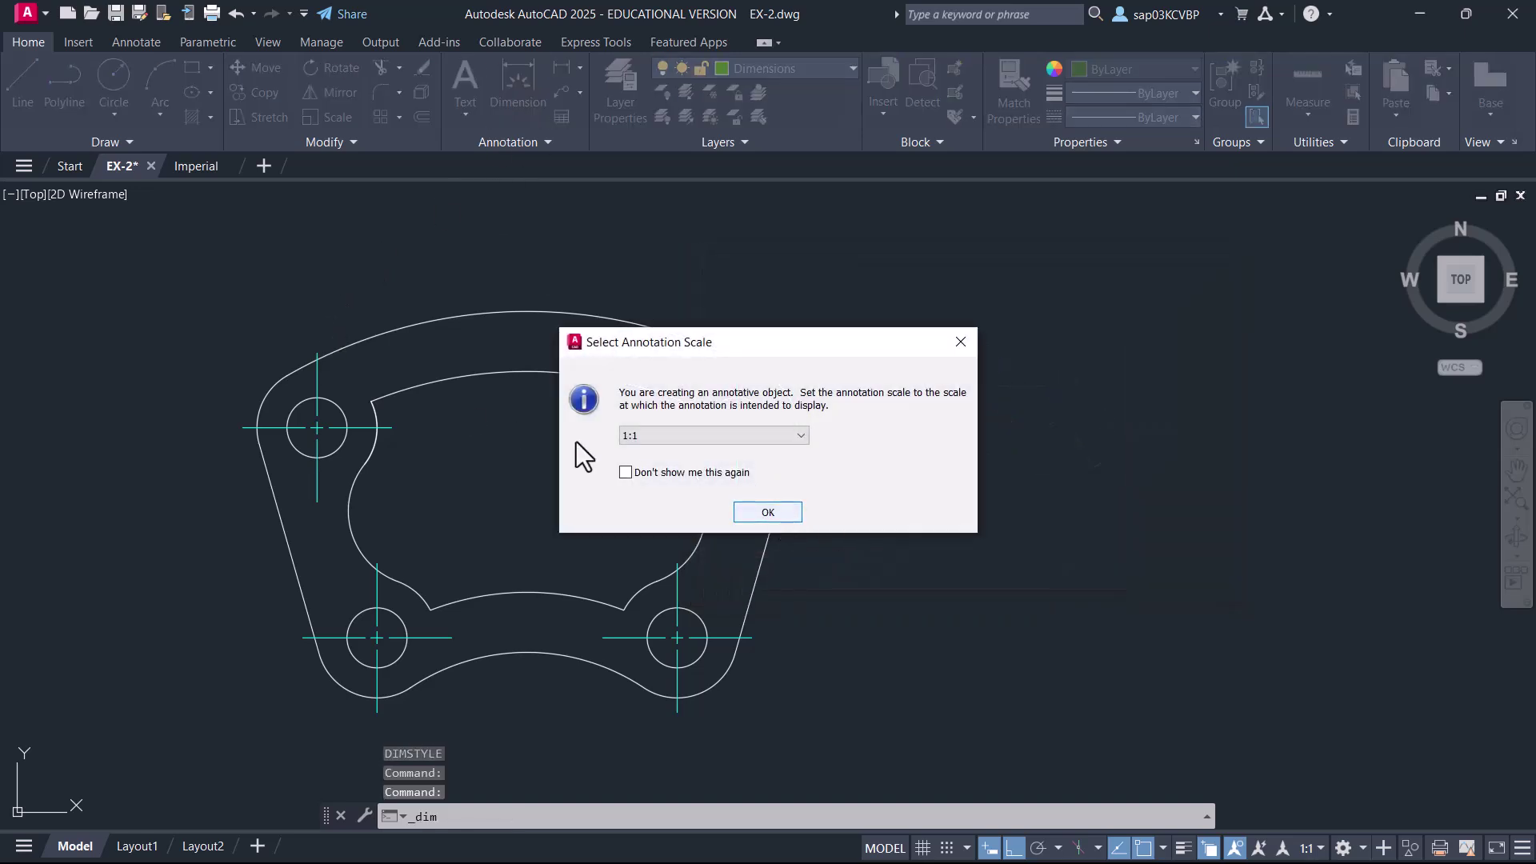
pyautogui.press('Return')
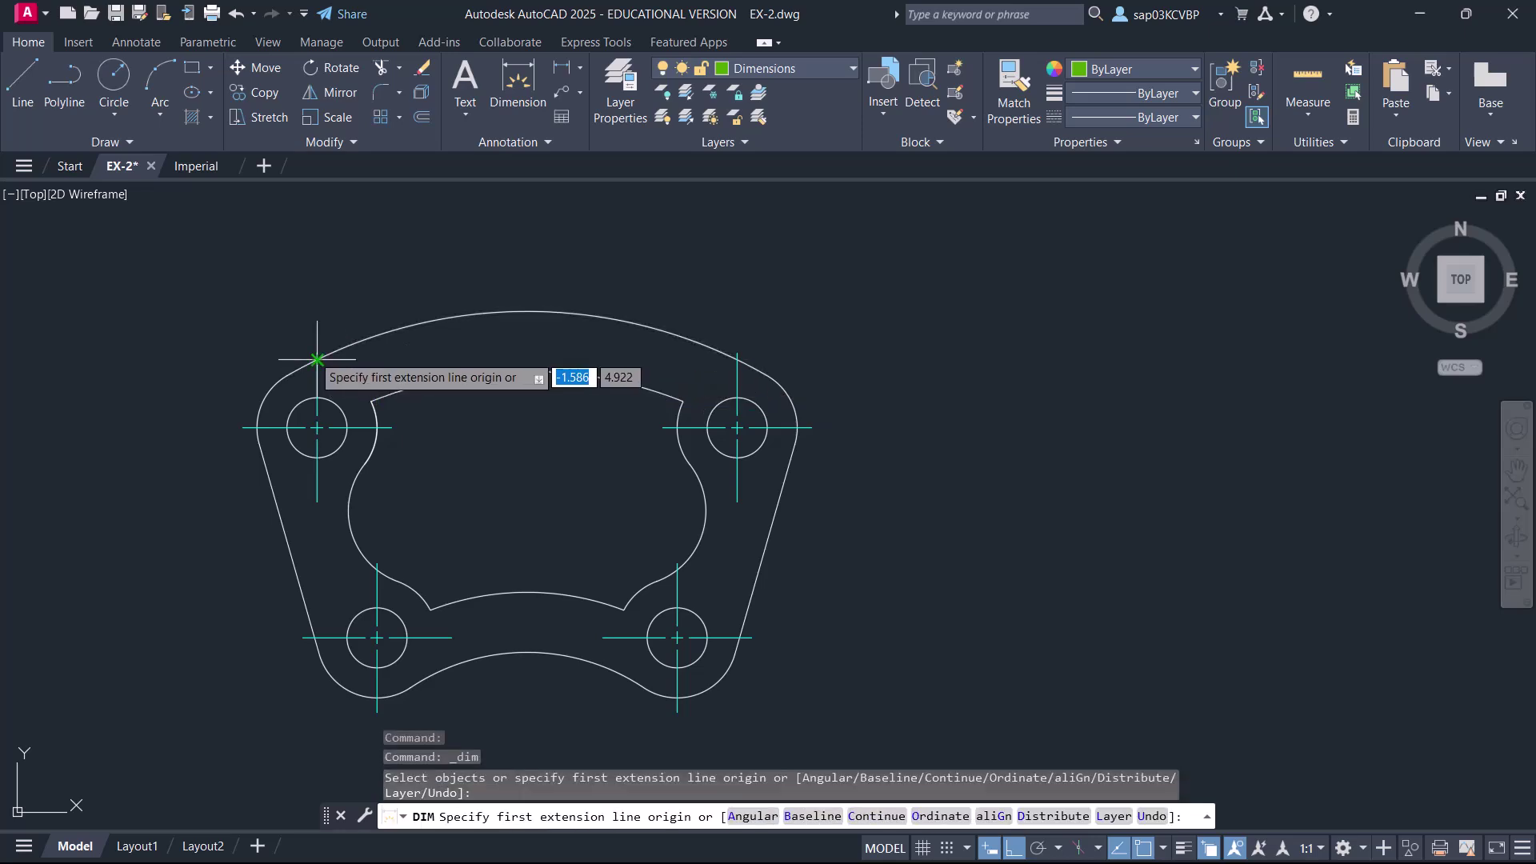
pyautogui.scroll(5, 317, 360)
pyautogui.click(330, 352)
pyautogui.scroll(-5, 724, 348)
pyautogui.scroll(5, 896, 350)
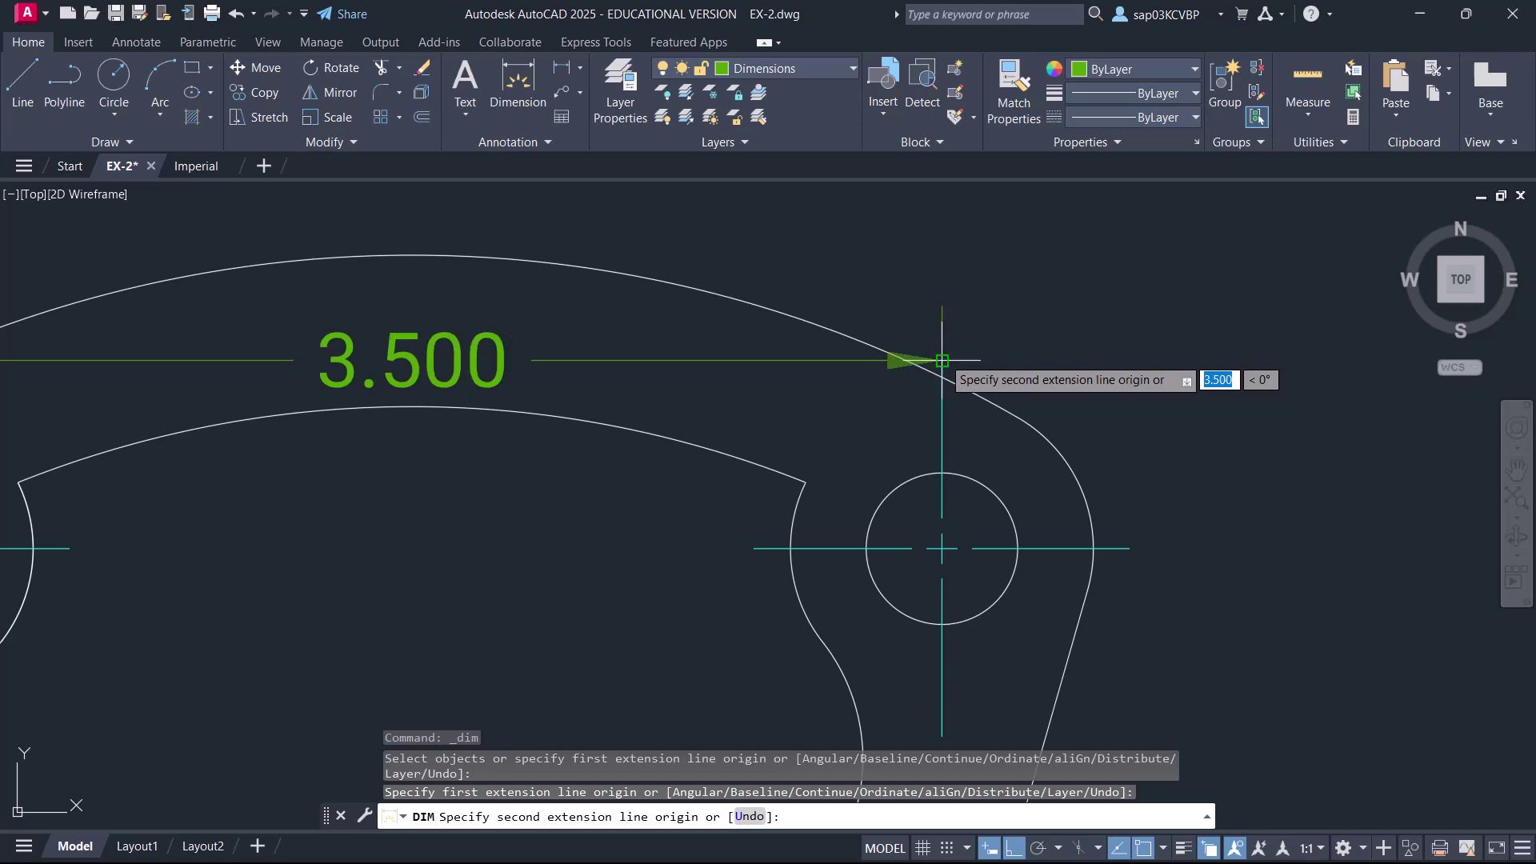
pyautogui.click(943, 358)
pyautogui.scroll(-6, 928, 357)
pyautogui.scroll(3, 630, 336)
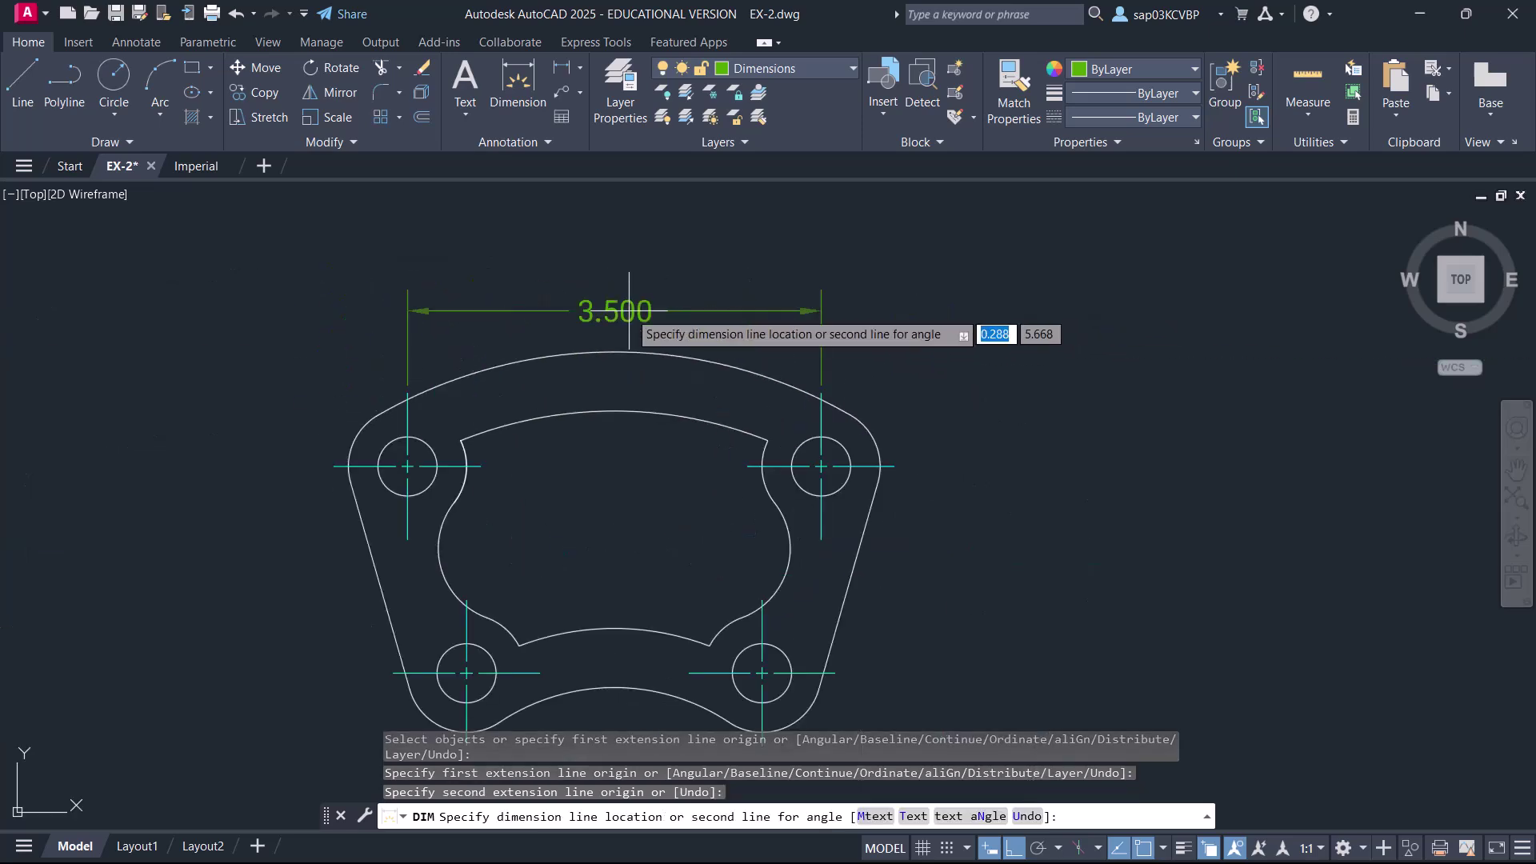
pyautogui.click(810, 292)
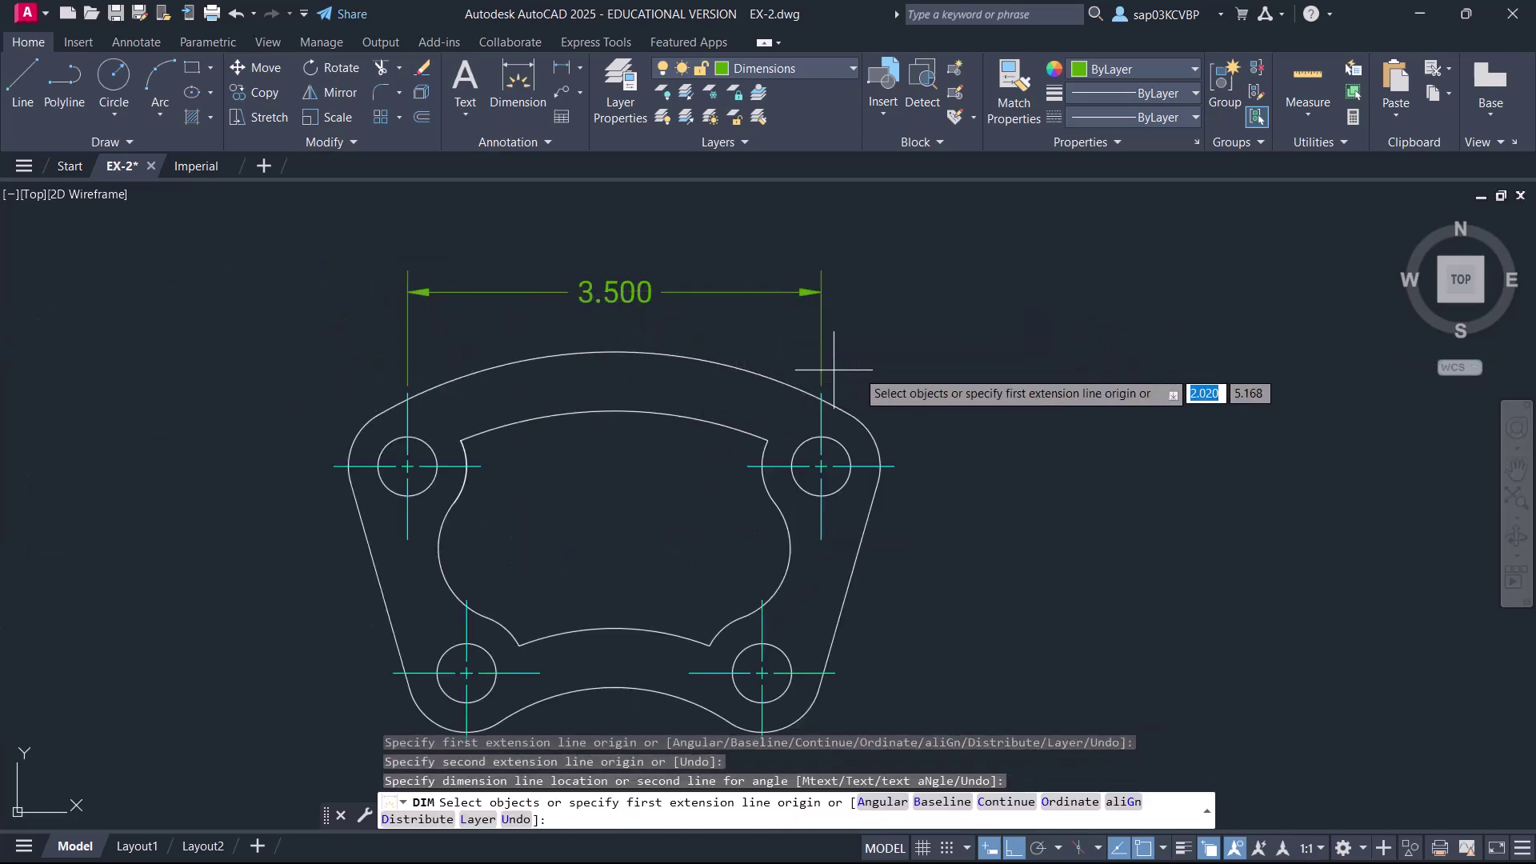
# - Dimension the upper-right hole's diameter outside the part and the radius of the cutout's large right-side arc inside the cutout
pyautogui.click(844, 447)
pyautogui.click(898, 374)
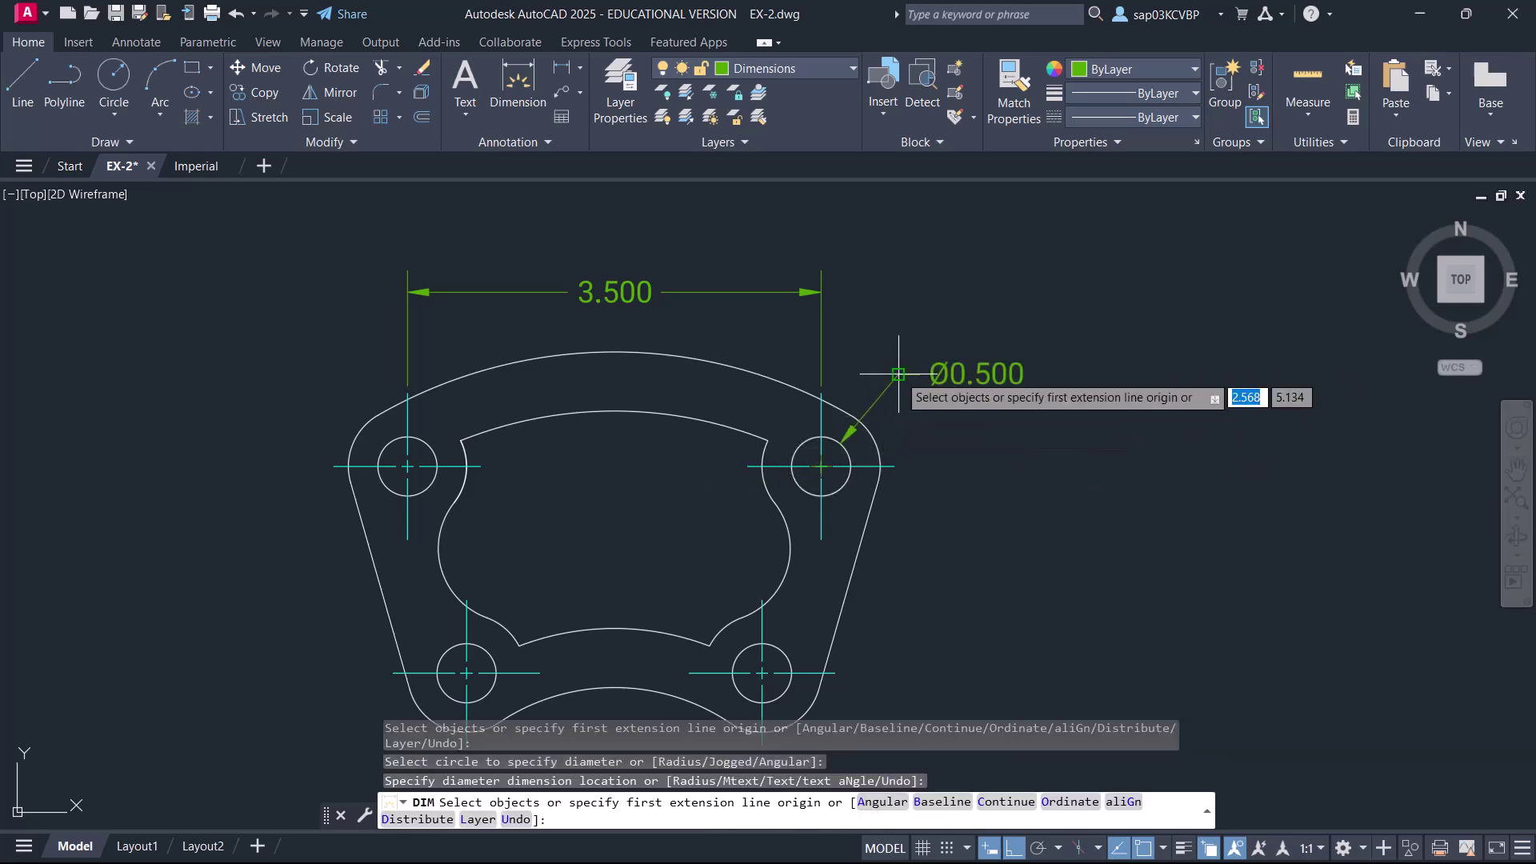
pyautogui.moveTo(679, 446); pyautogui.dragTo(690, 329, button='middle')
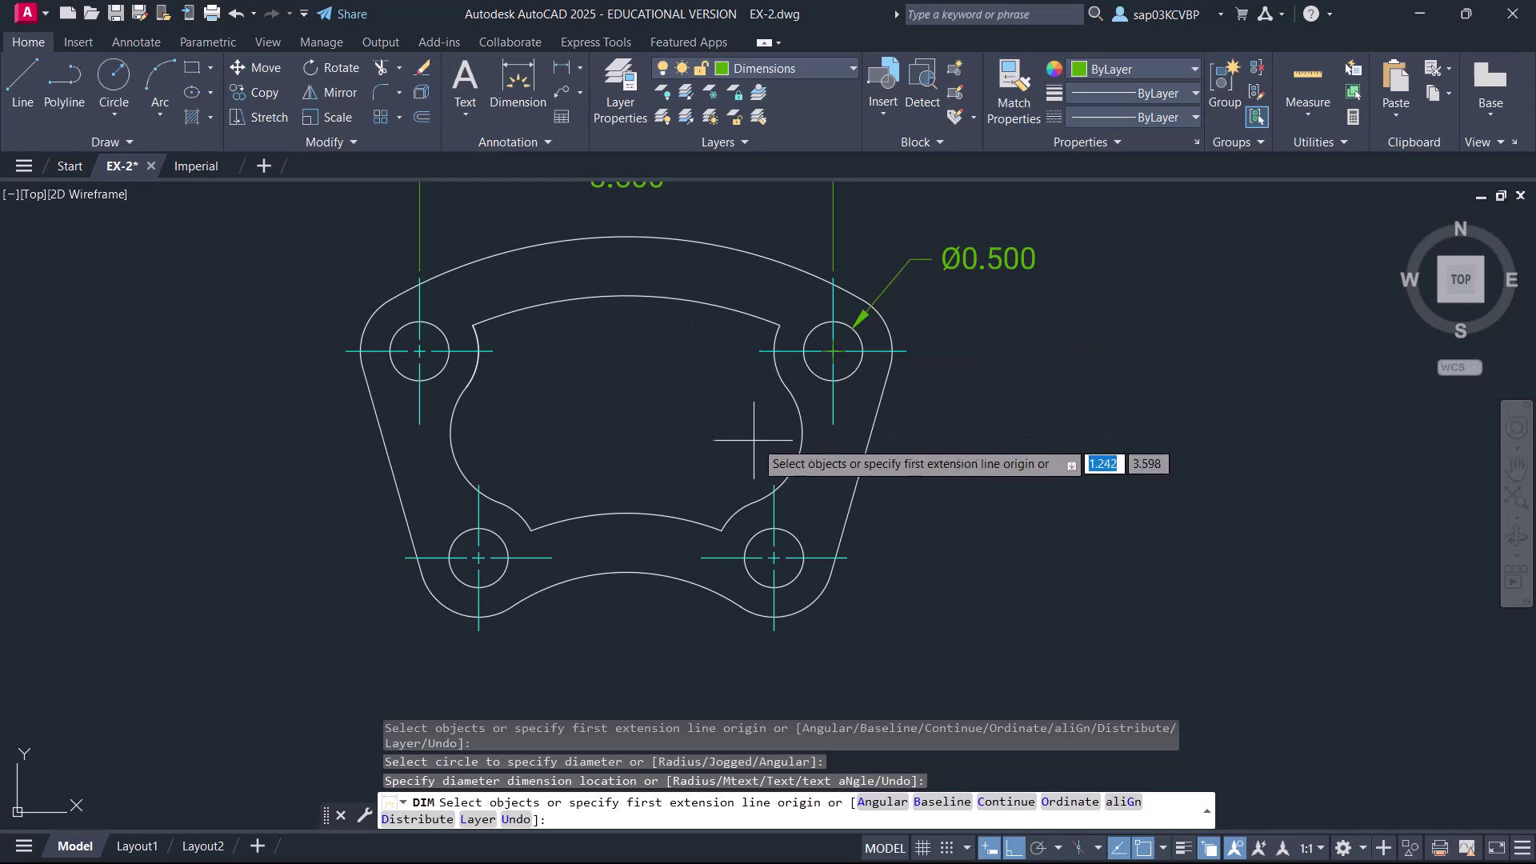
pyautogui.press('Return')
pyautogui.scroll(2, 804, 445)
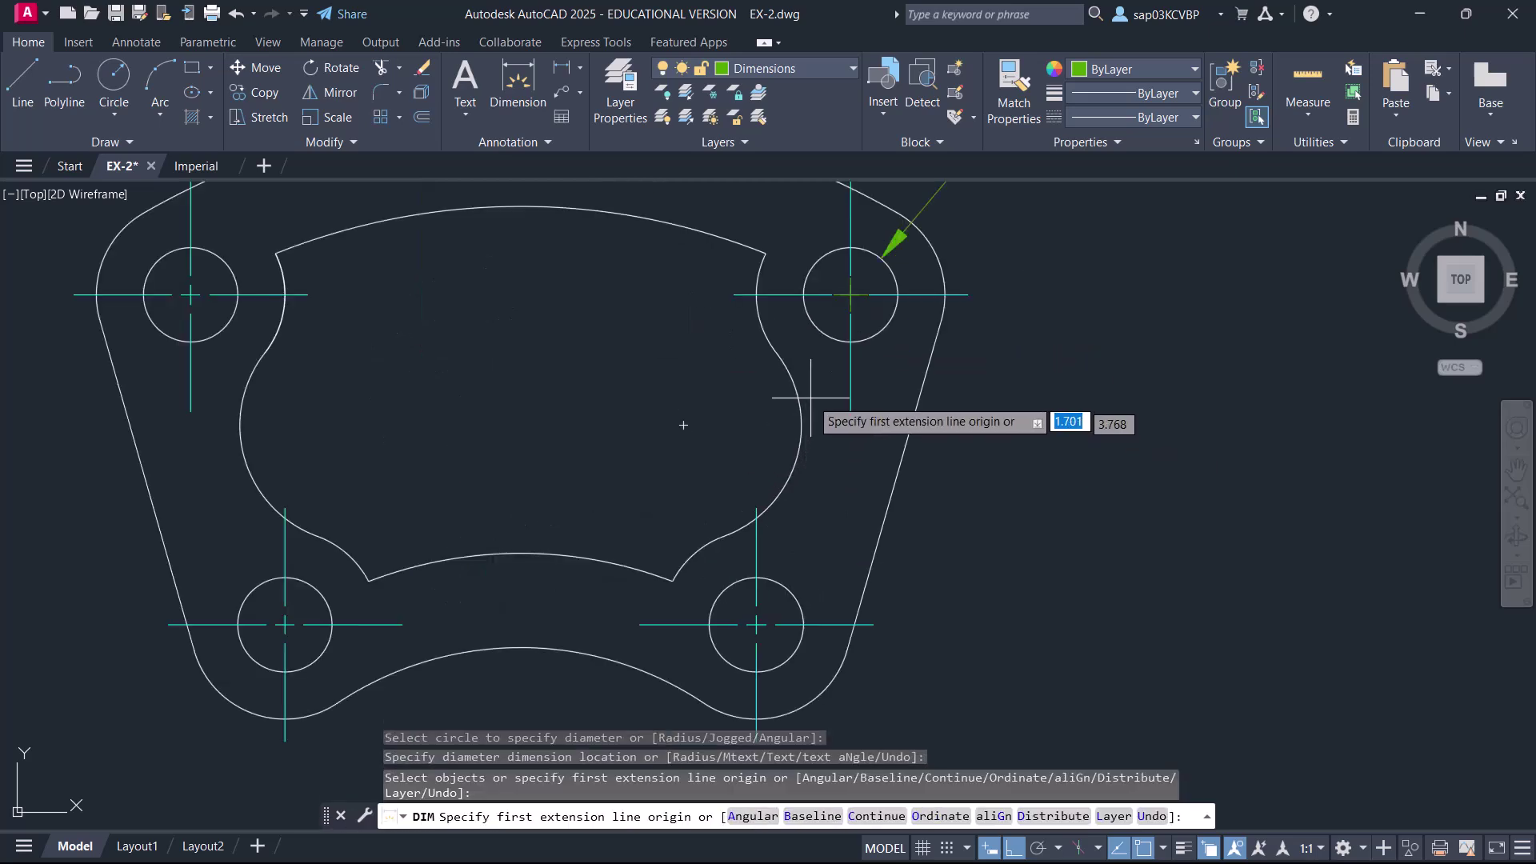
pyautogui.click(799, 400)
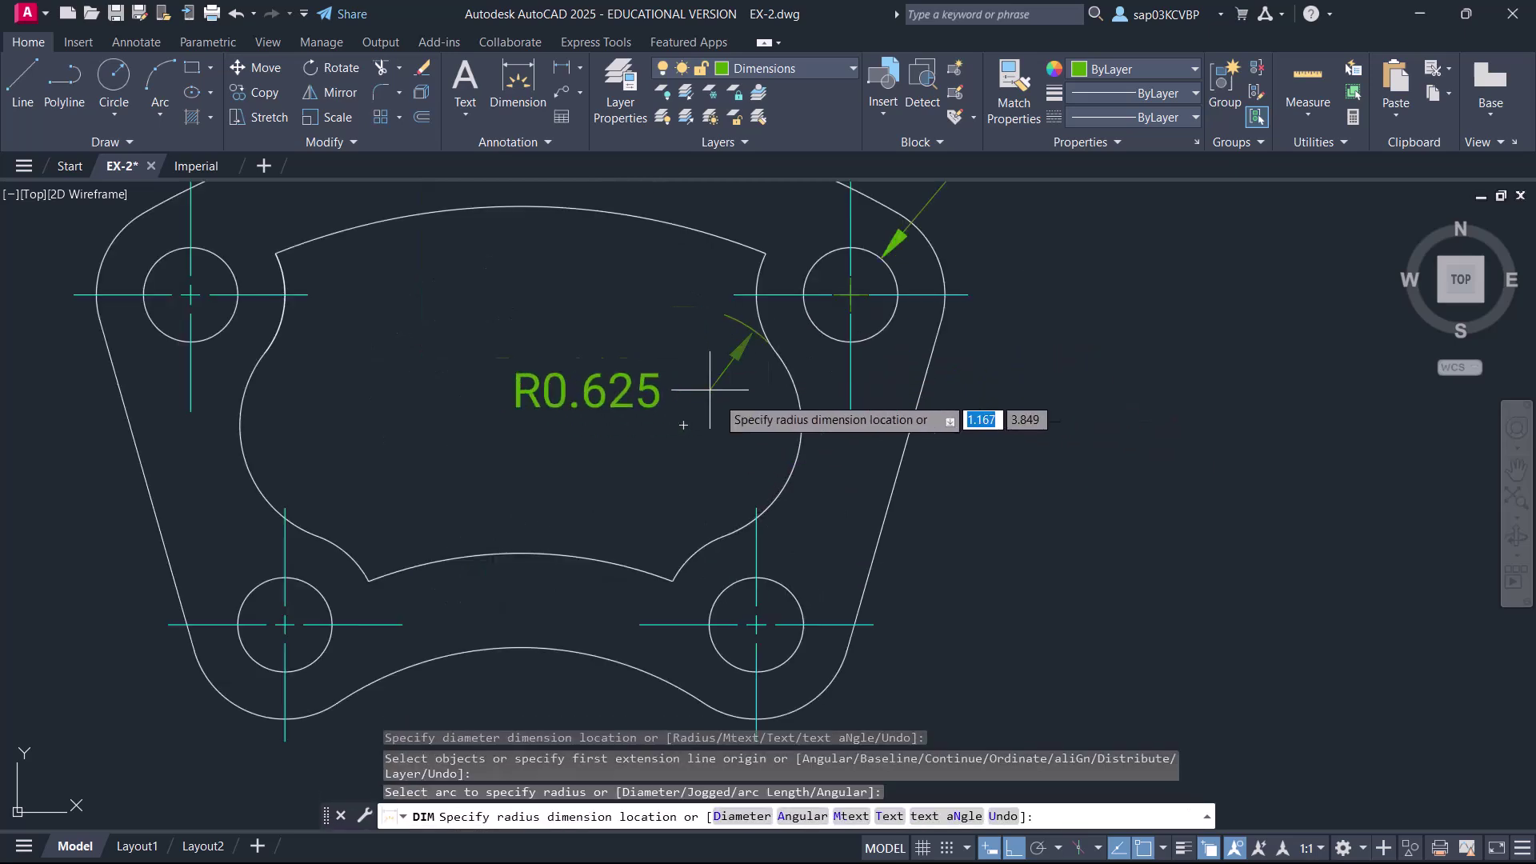
pyautogui.click(711, 445)
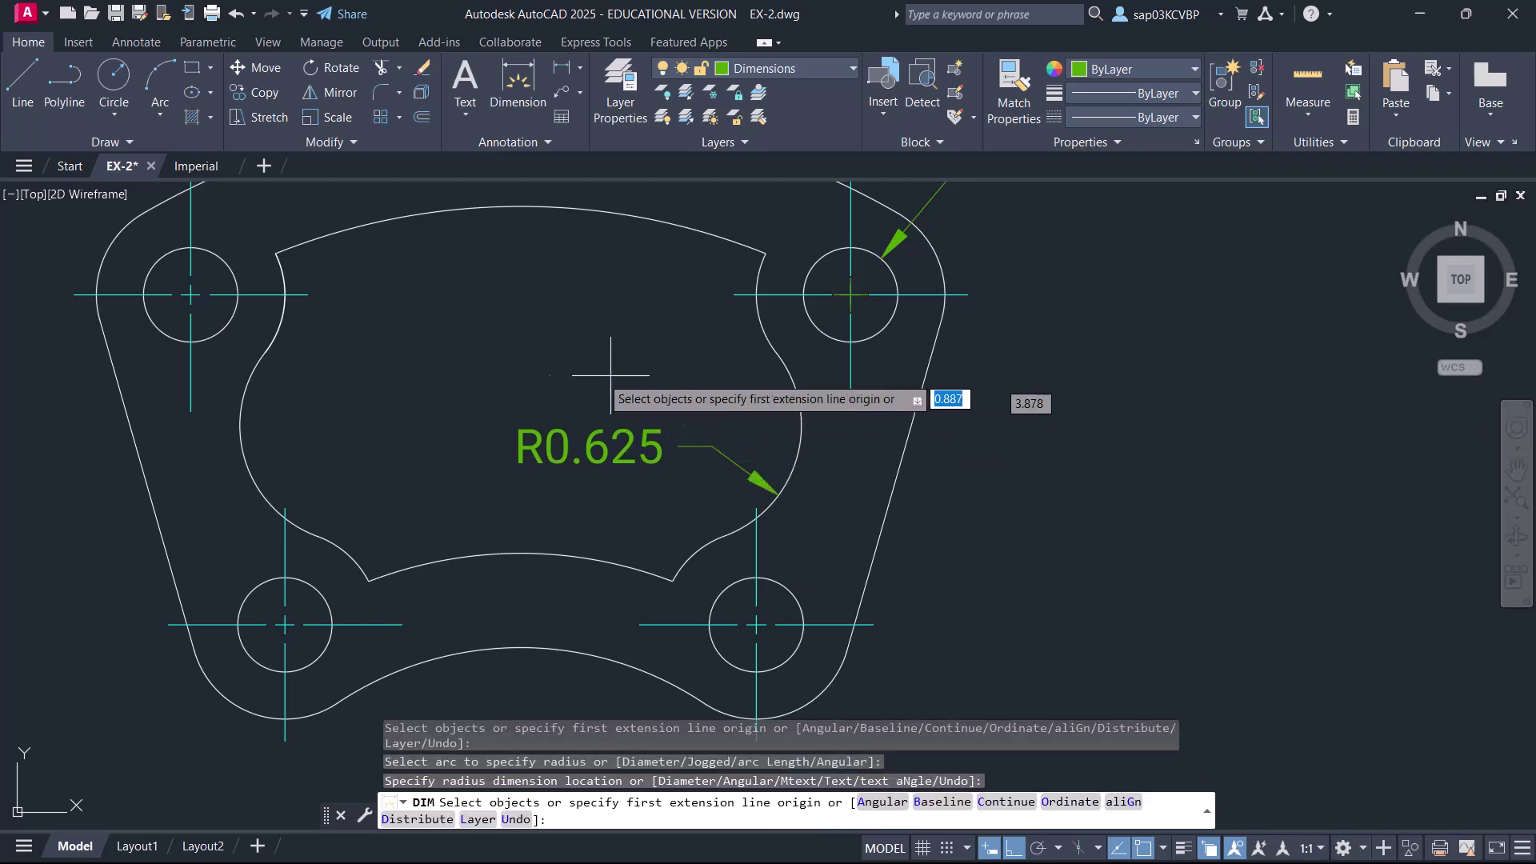
# - Dimension the radius of the lower-right outer corner arc, placing the text below and to the right of the part
pyautogui.scroll(-3, 596, 344)
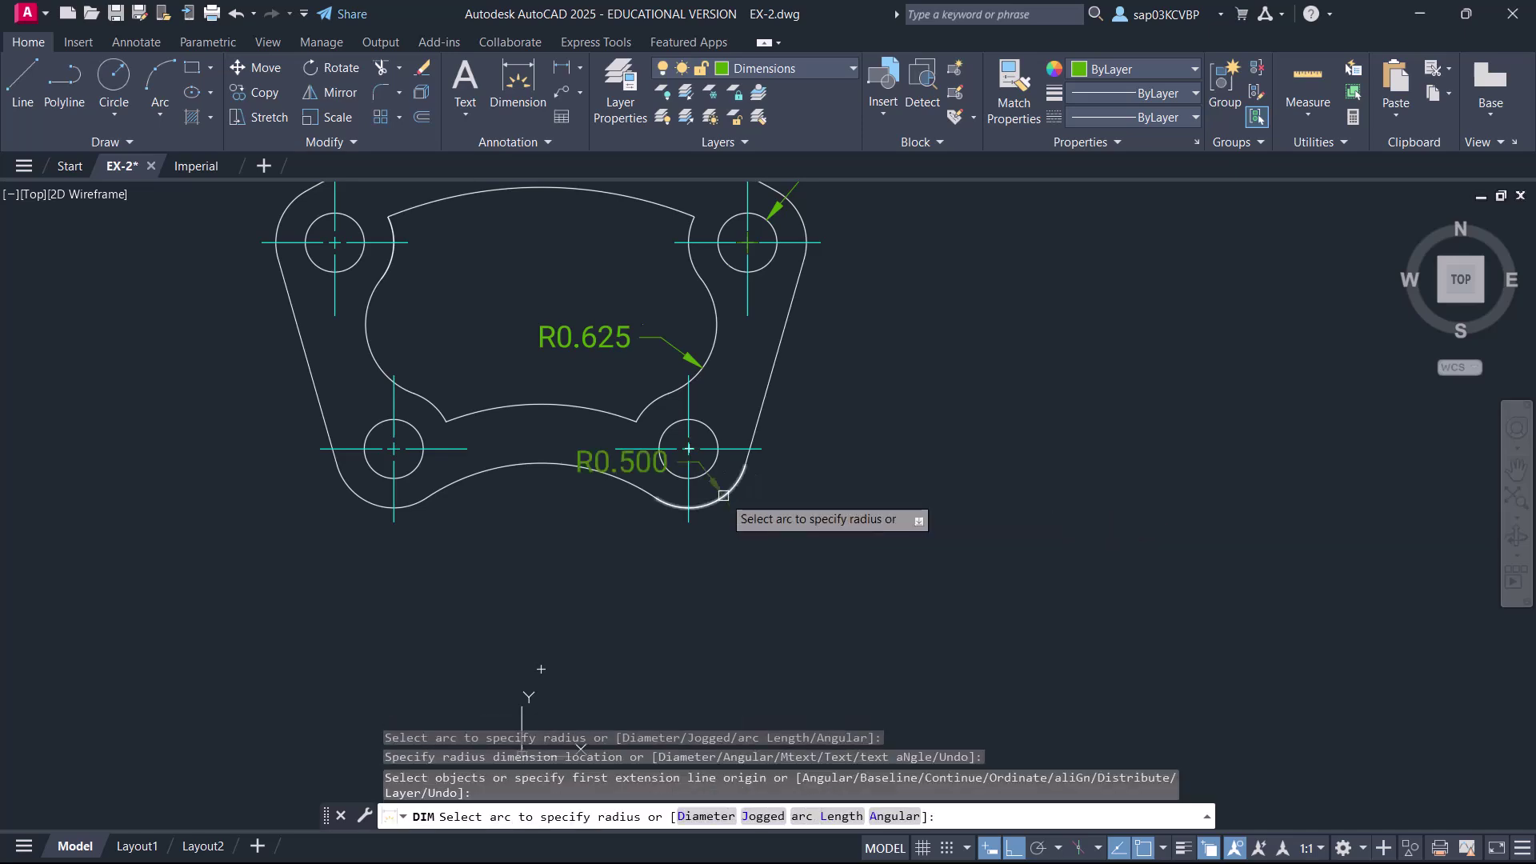
pyautogui.click(736, 516)
pyautogui.click(740, 535)
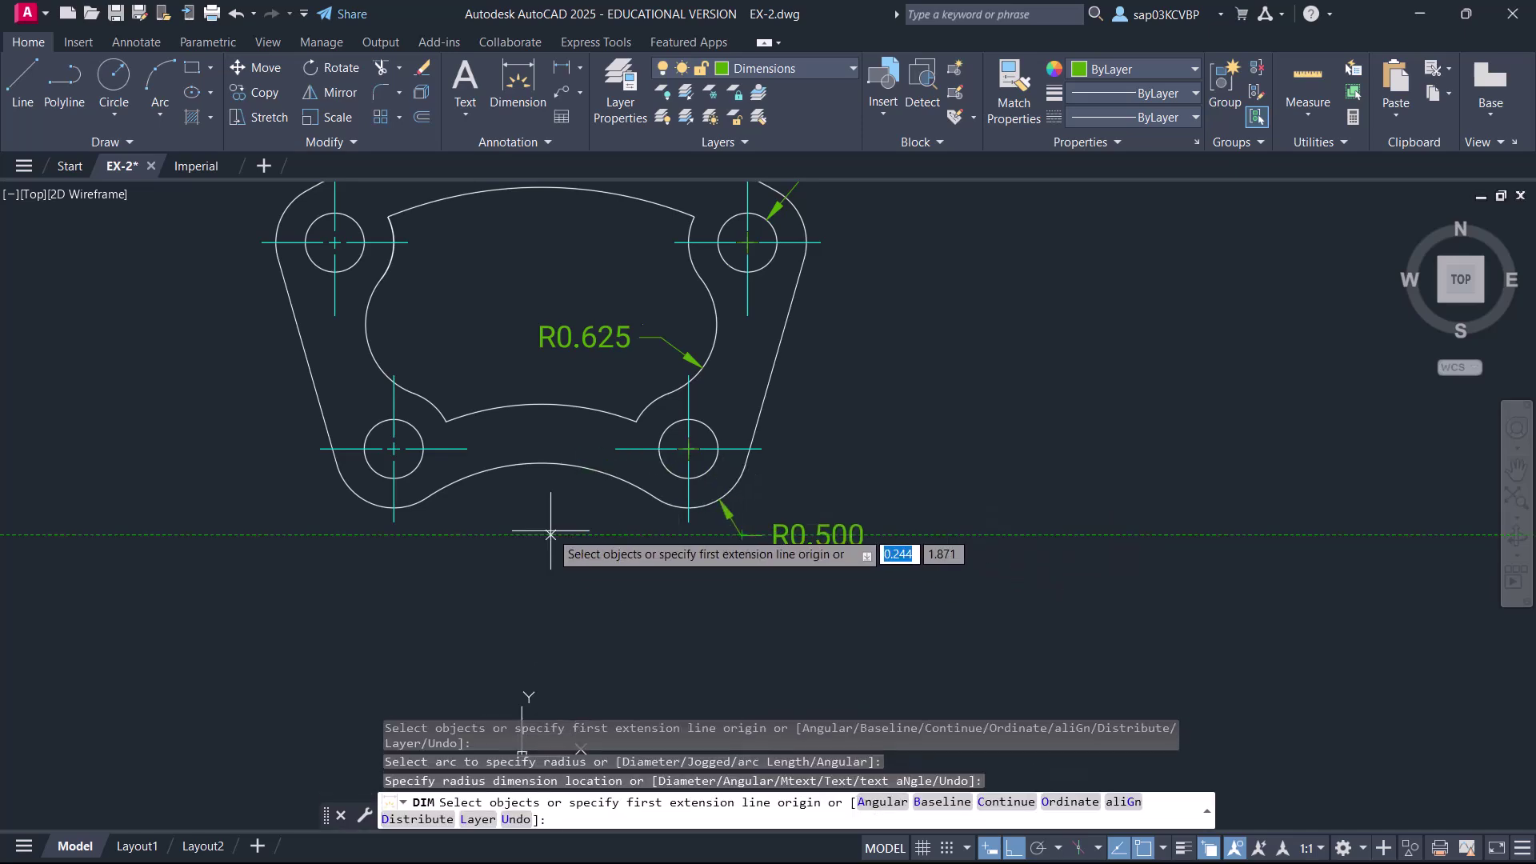
# - Dimension the vertical distance between the upper-left and lower-left hole centers to the part's left, and save the drawing
pyautogui.moveTo(402, 338); pyautogui.dragTo(442, 396, button='middle')
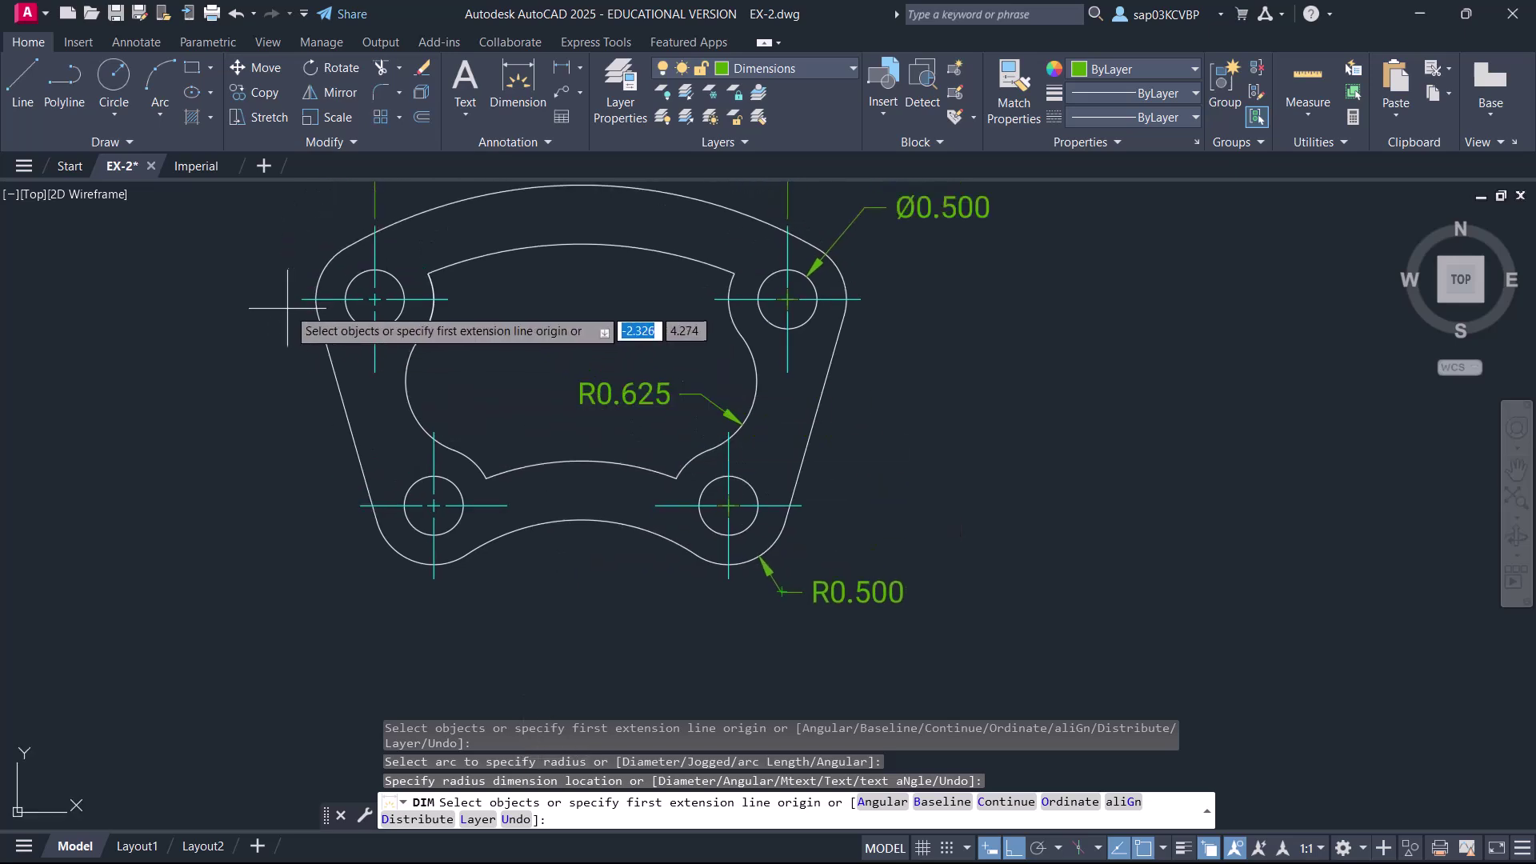
pyautogui.click(316, 299)
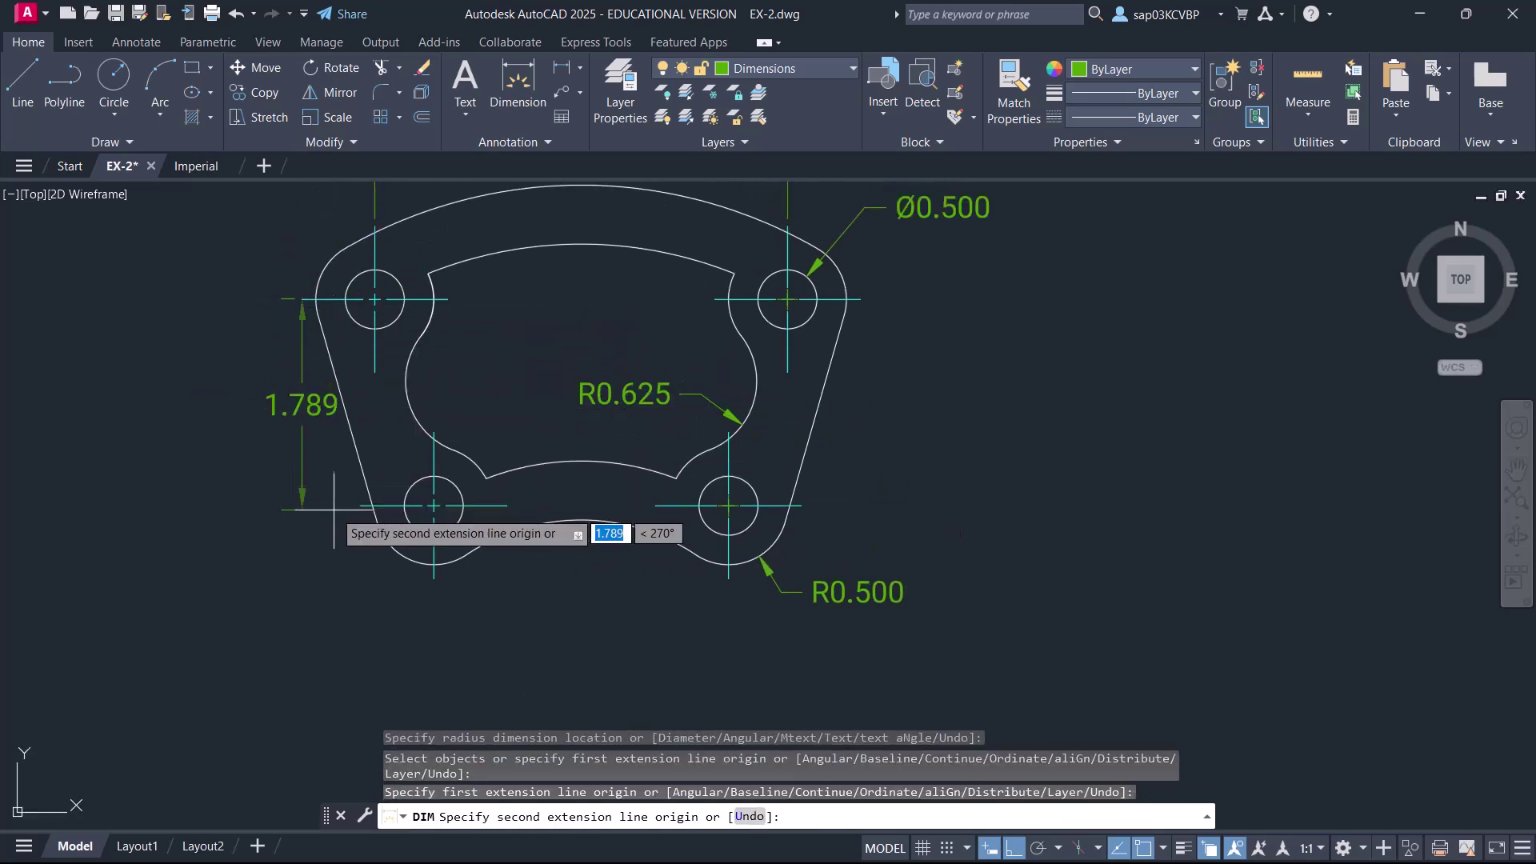
pyautogui.click(364, 505)
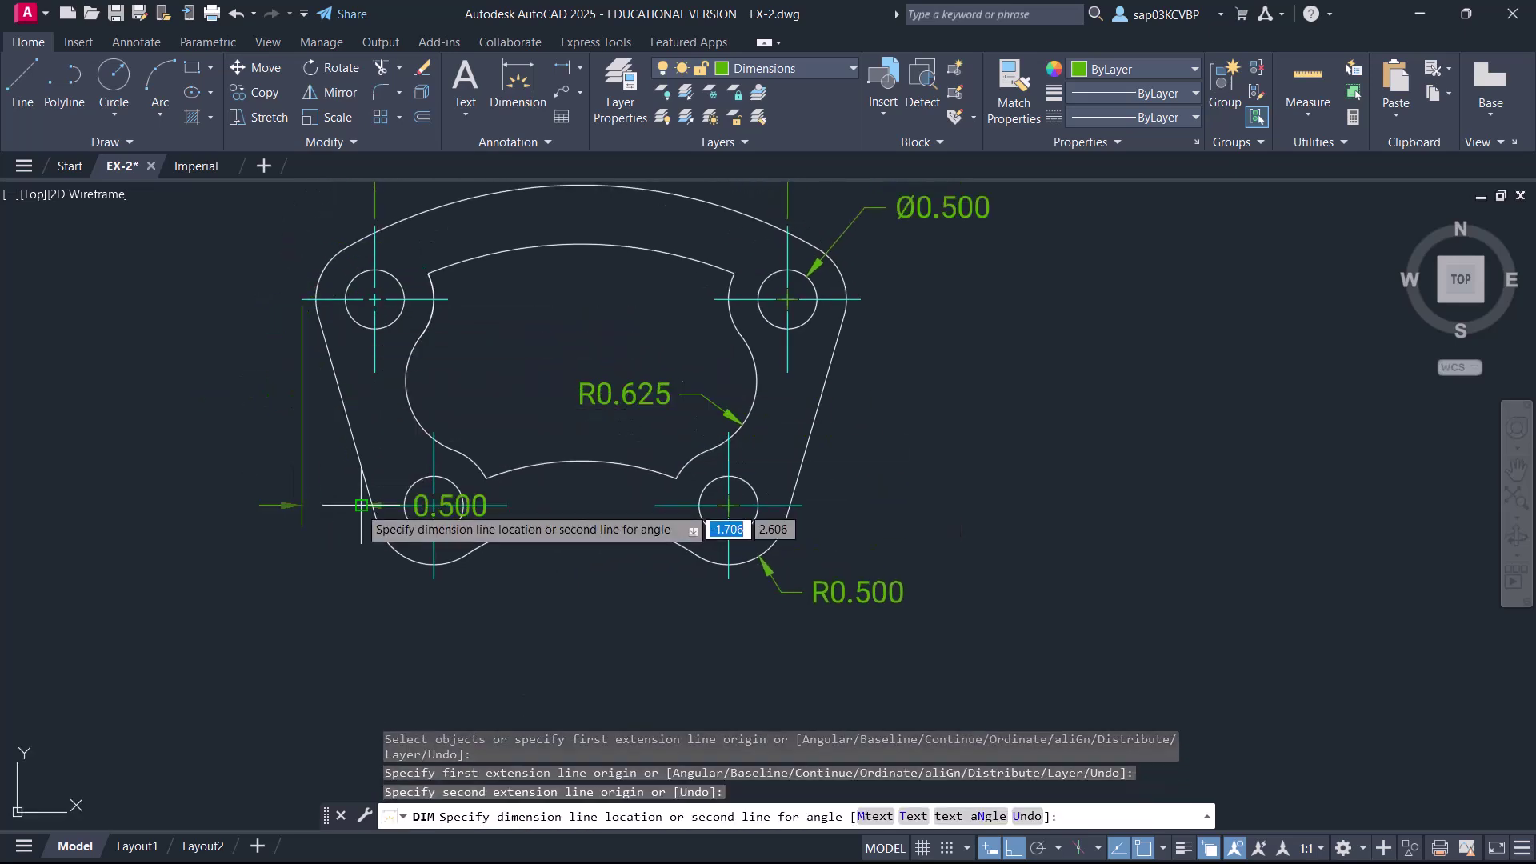
pyautogui.click(273, 436)
pyautogui.rightClick(481, 353)
pyautogui.click(506, 365)
pyautogui.moveTo(574, 296)
pyautogui.mouseDown(button='middle')
pyautogui.moveTo(485, 434)
pyautogui.moveTo(492, 396)
pyautogui.mouseUp(button='middle')
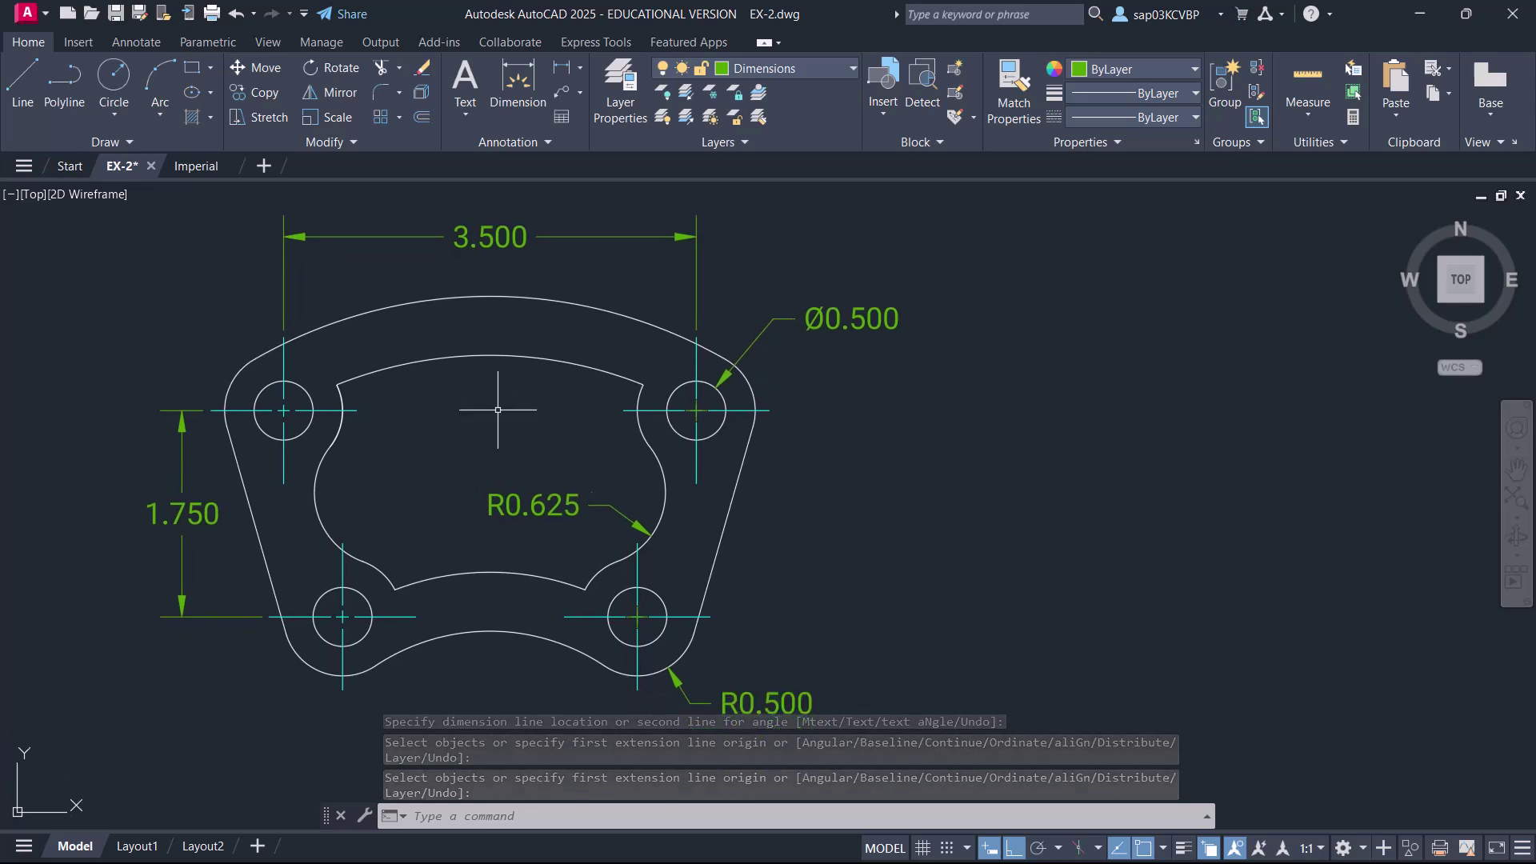
pyautogui.hotkey('ctrl', 's')
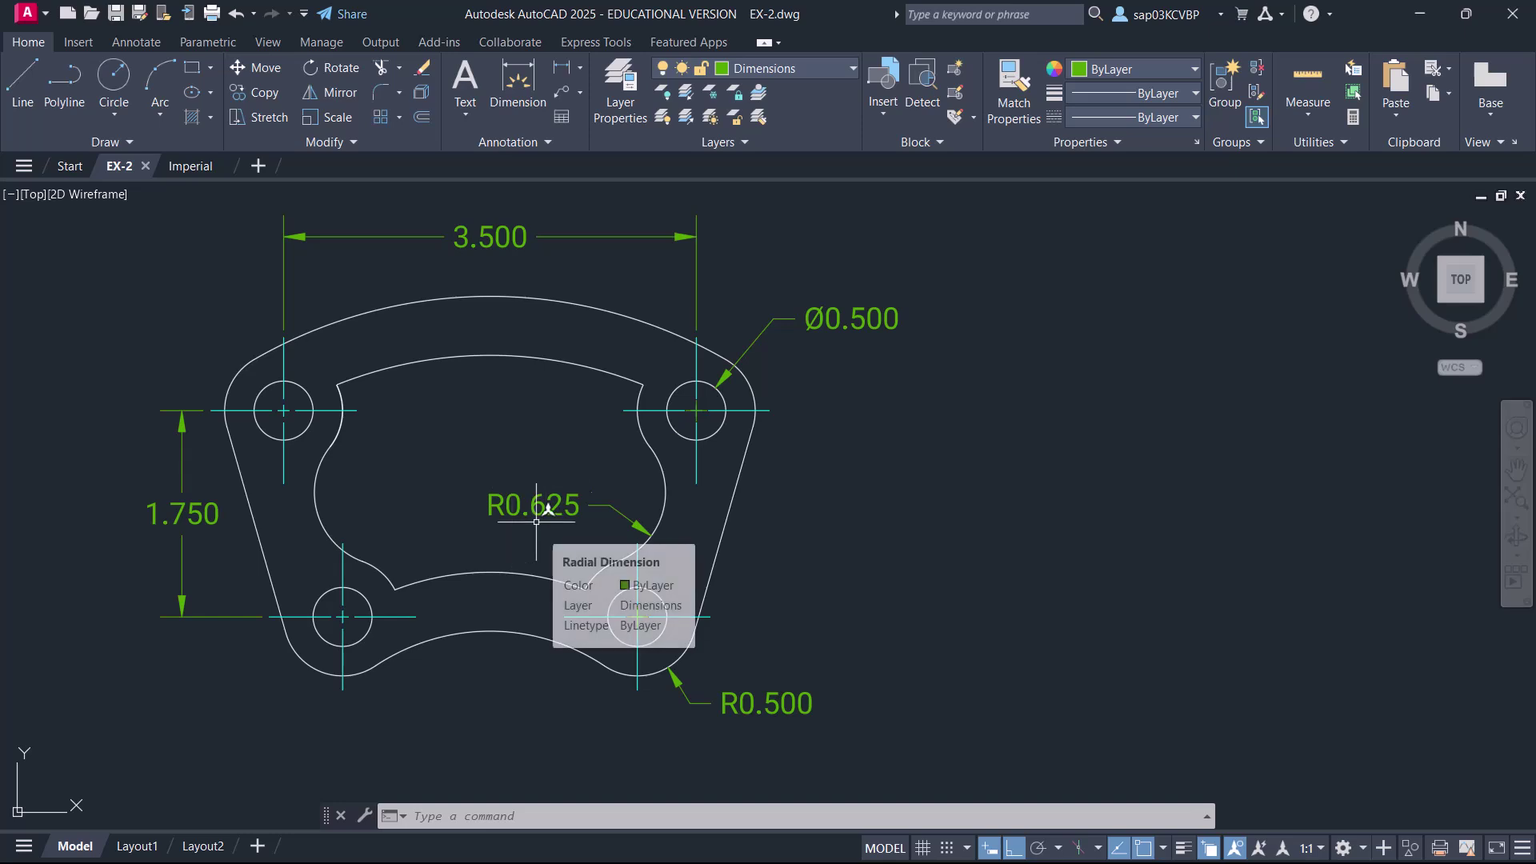
# - Review the page setup of the Model space
pyautogui.rightClick(74, 849)
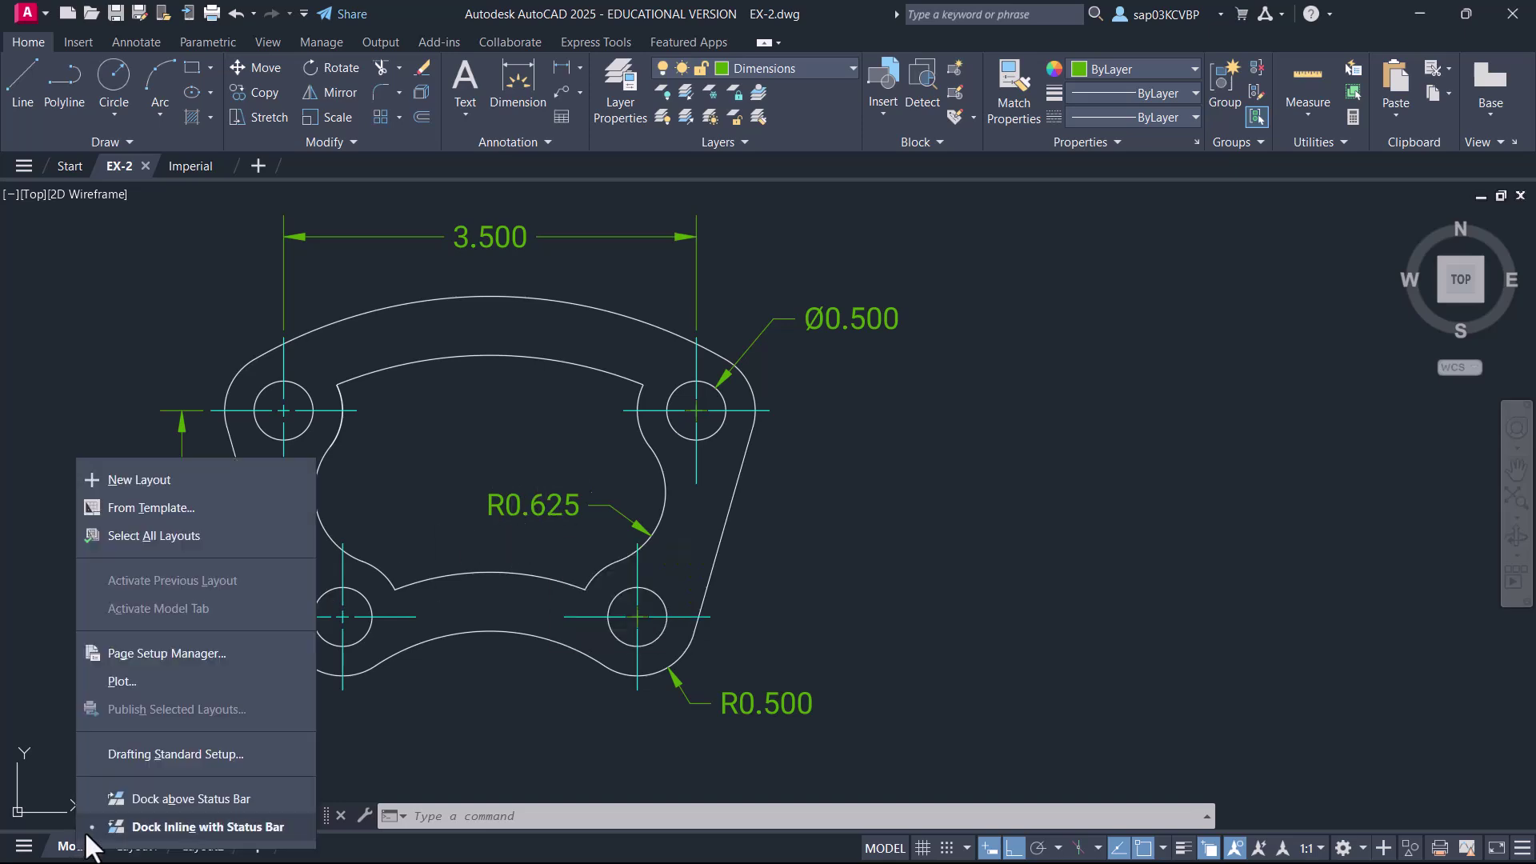
pyautogui.click(161, 654)
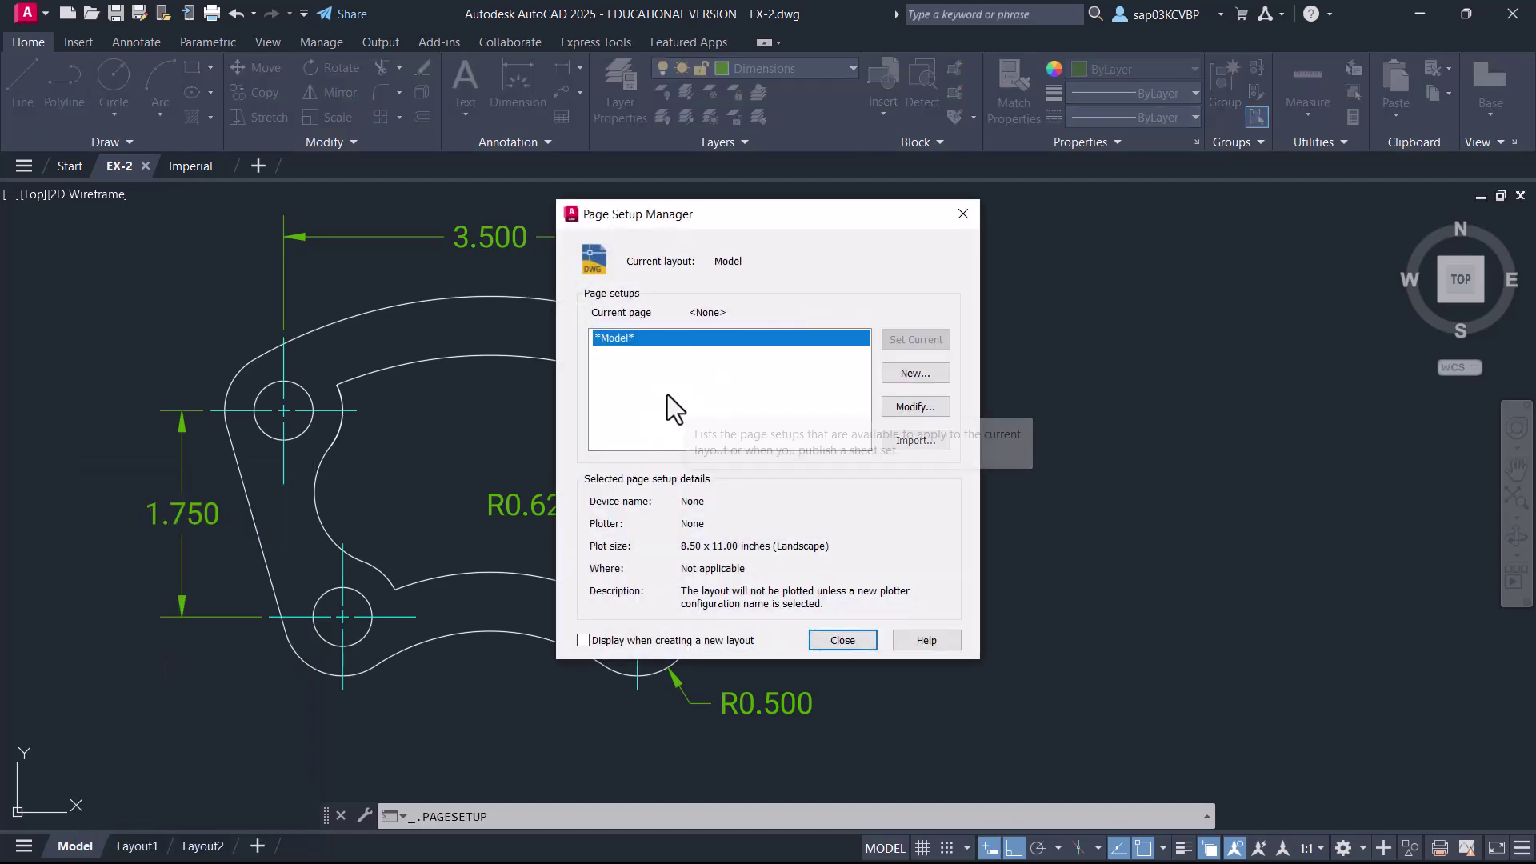
pyautogui.click(850, 641)
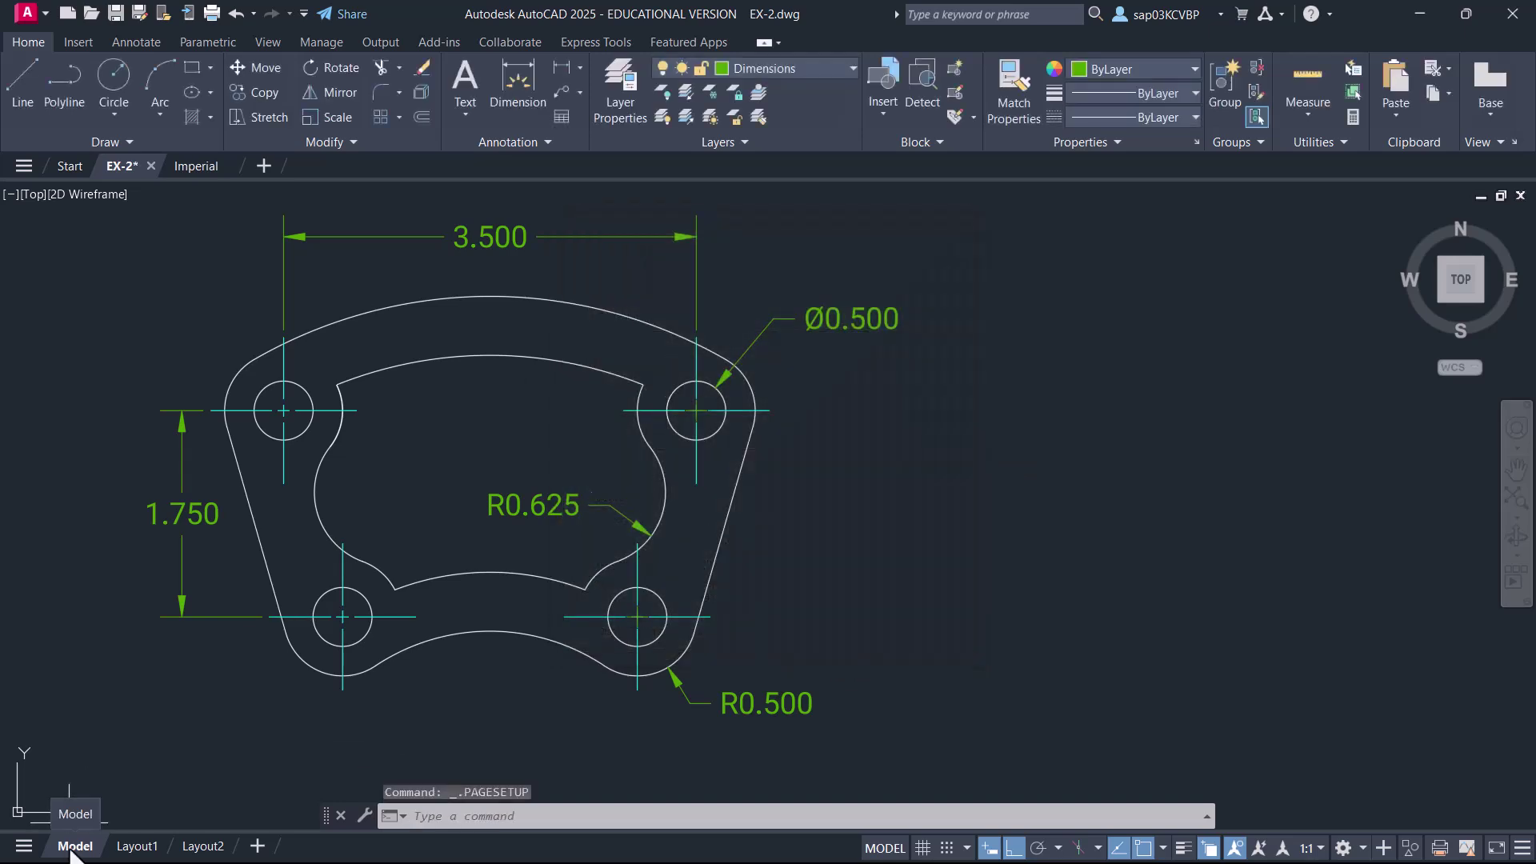
# - Start a single-sheet plot of the Model space using DWG To PDF.pc3 and ANSI A (11.00 x 8.50 Inches) paper
pyautogui.rightClick(79, 852)
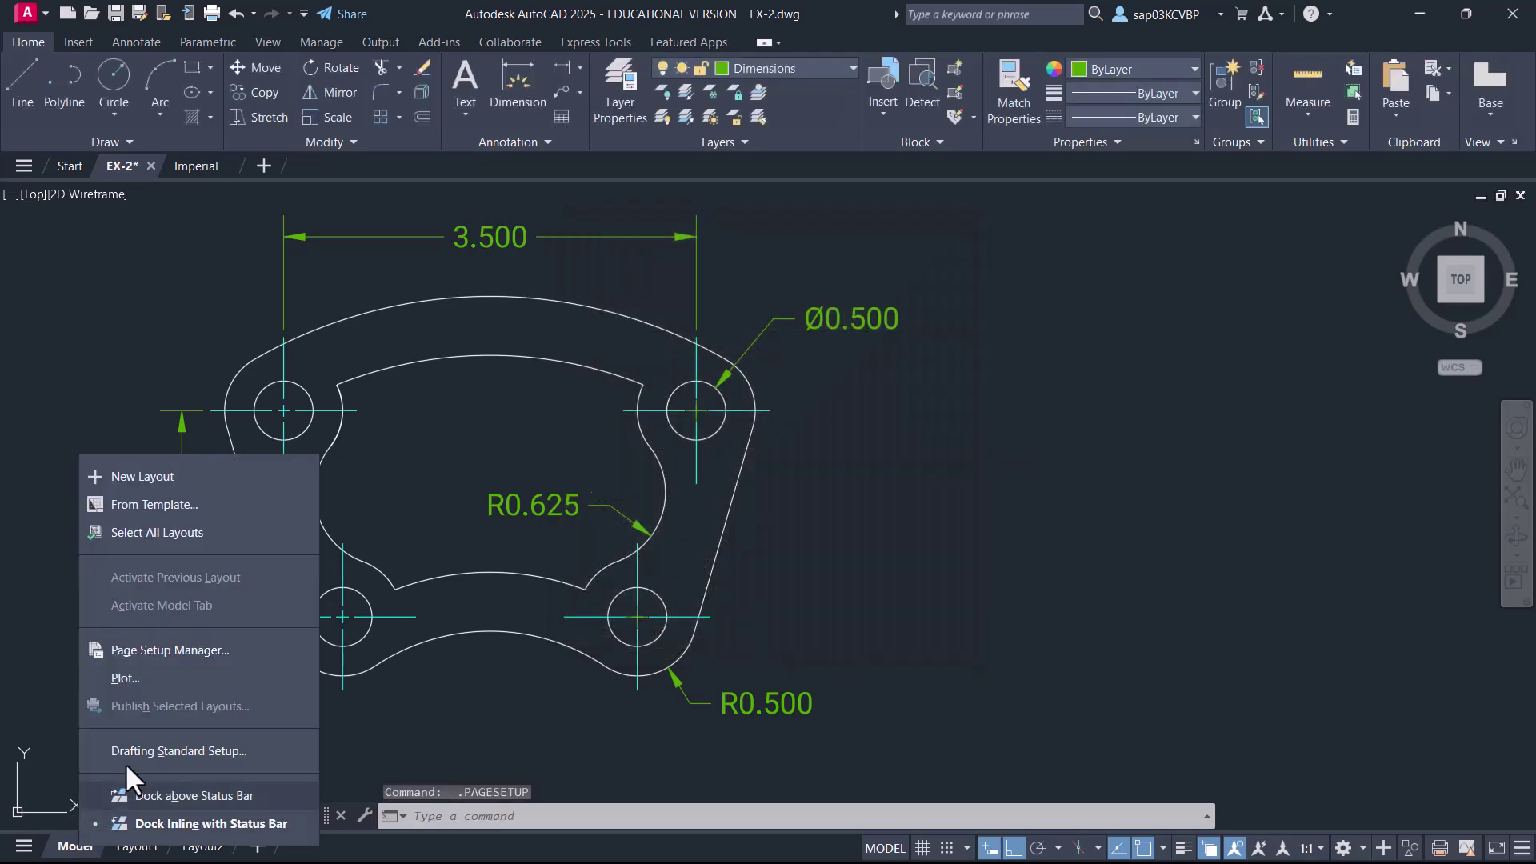
pyautogui.click(139, 680)
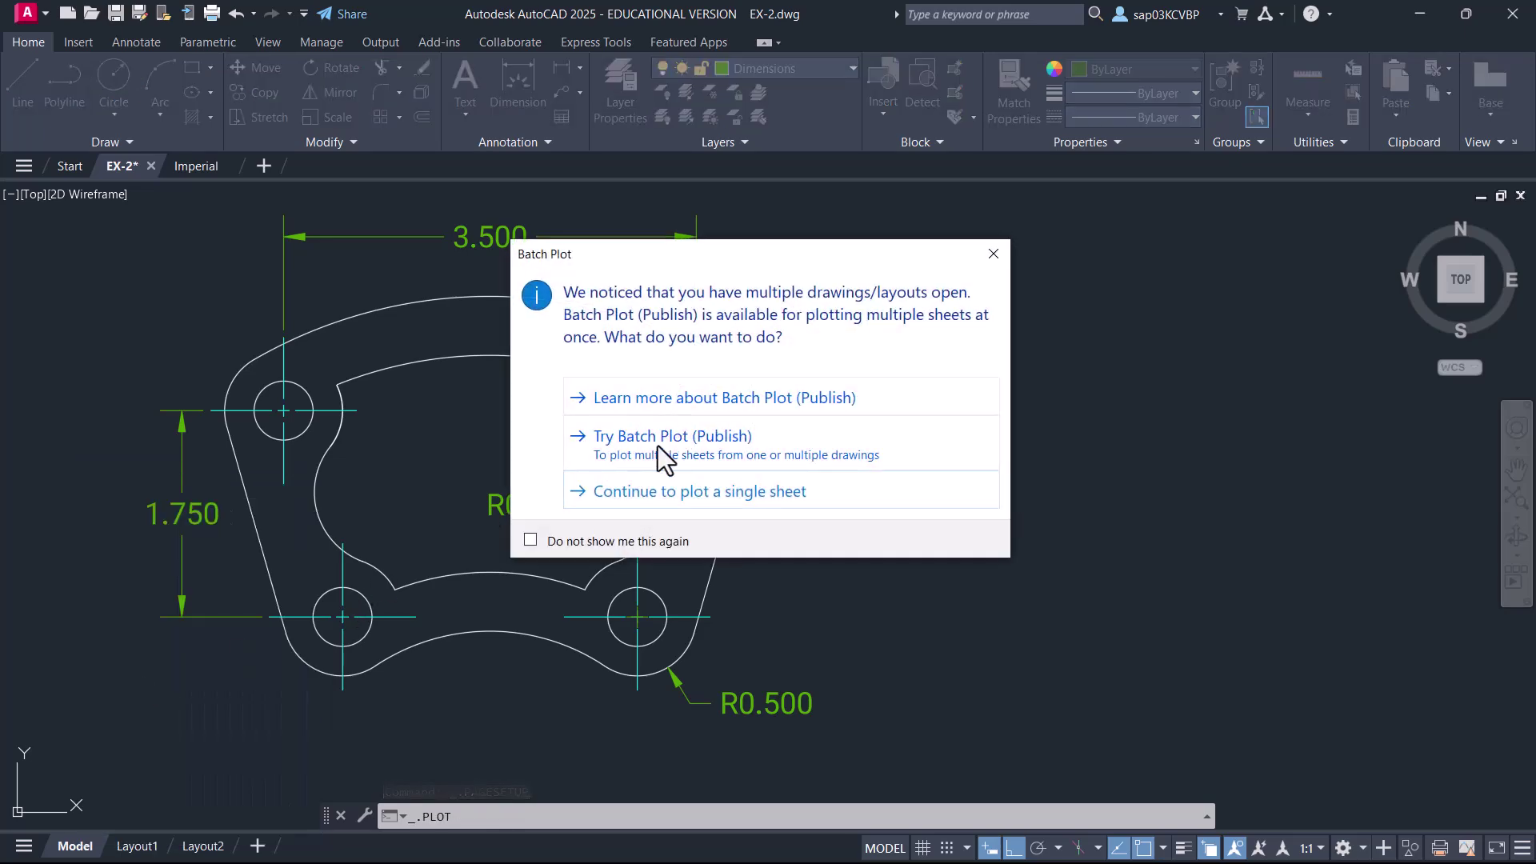
pyautogui.click(660, 489)
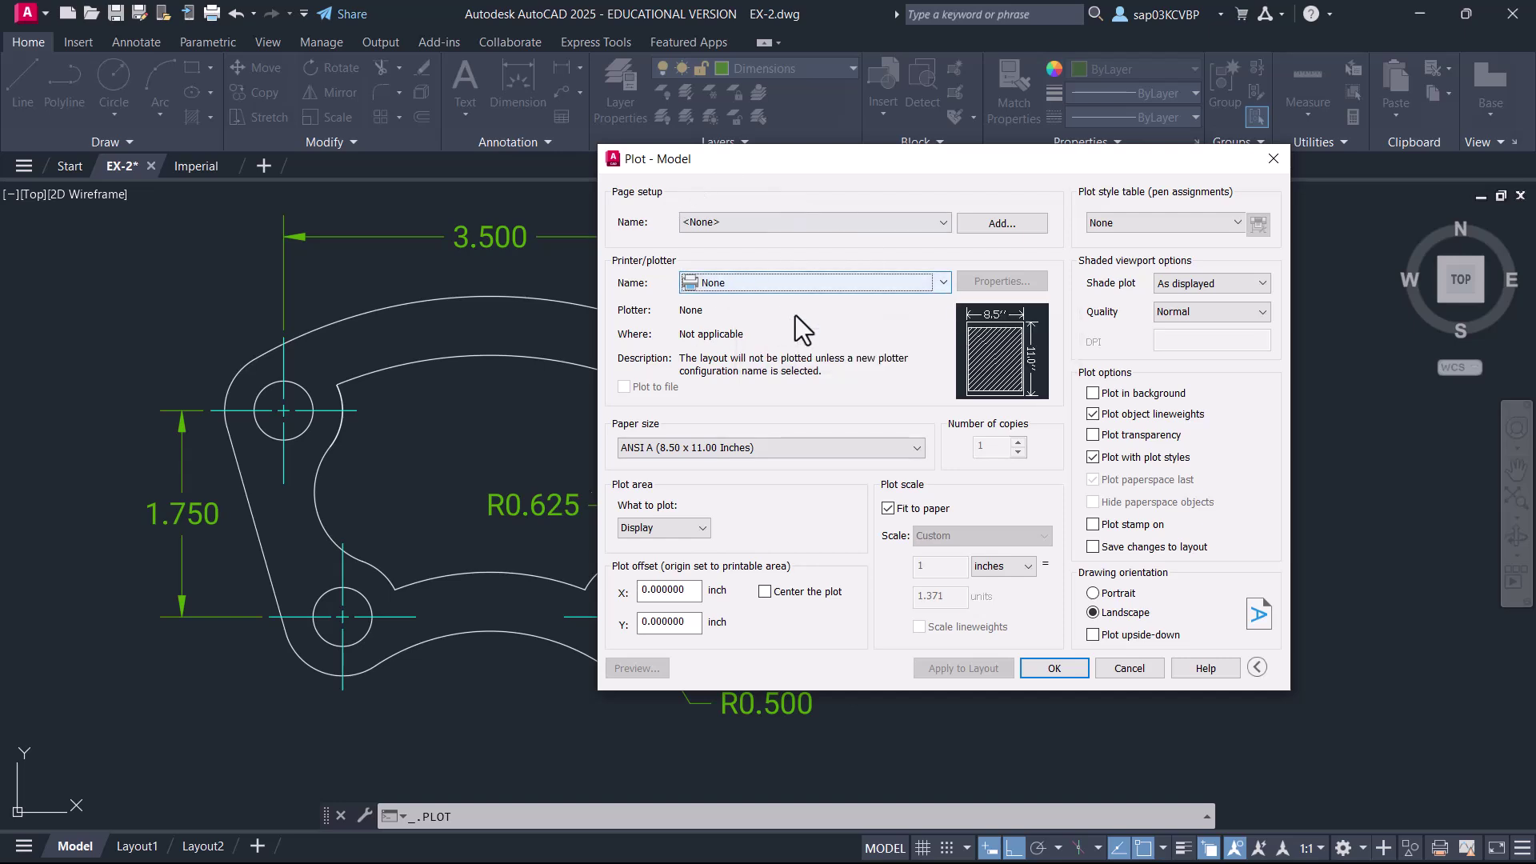
pyautogui.click(943, 283)
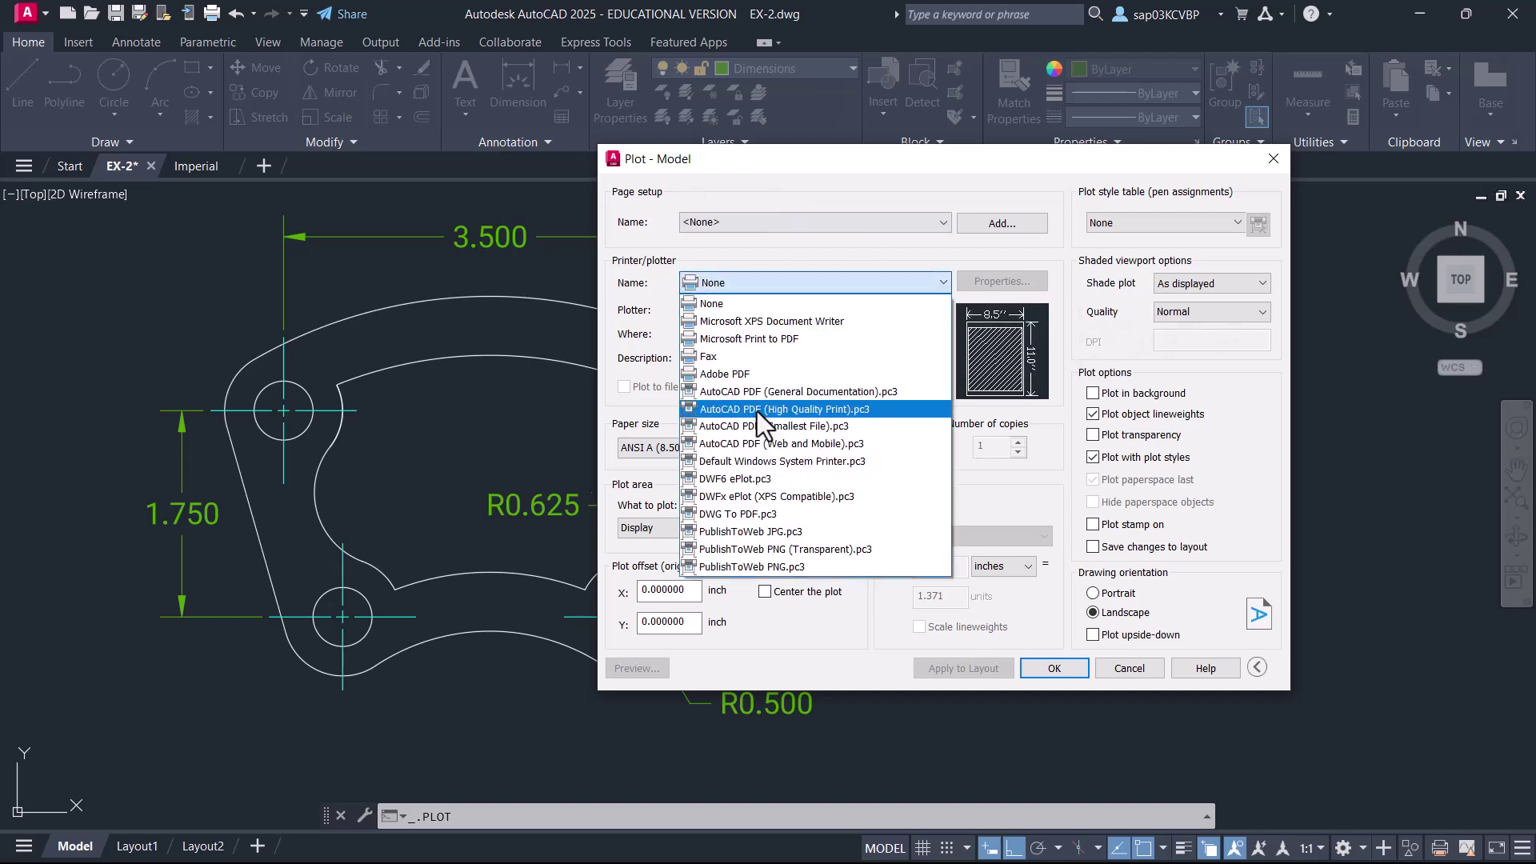
pyautogui.click(755, 514)
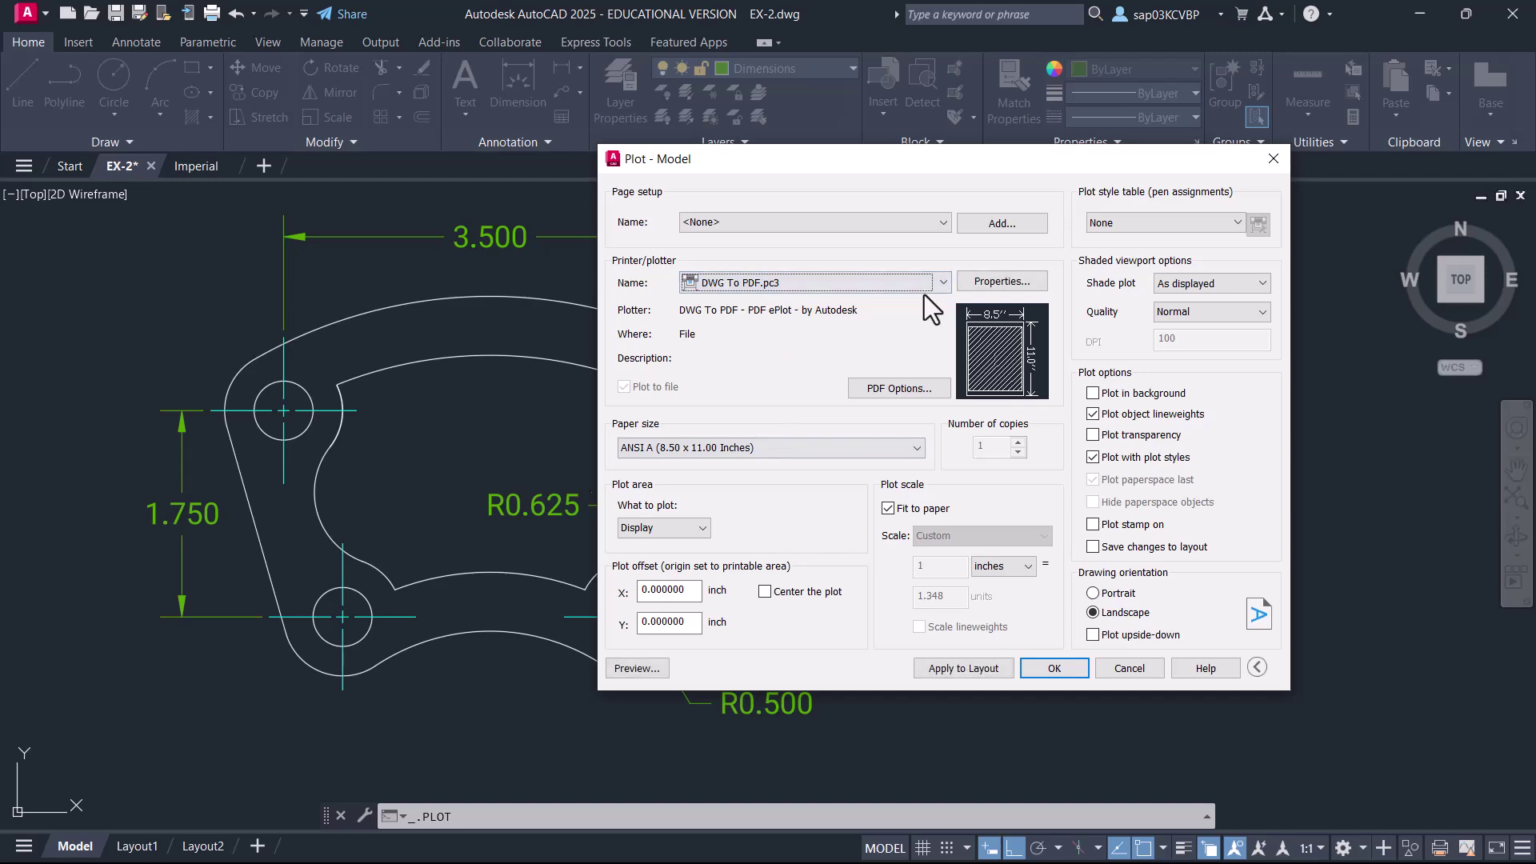
pyautogui.click(767, 449)
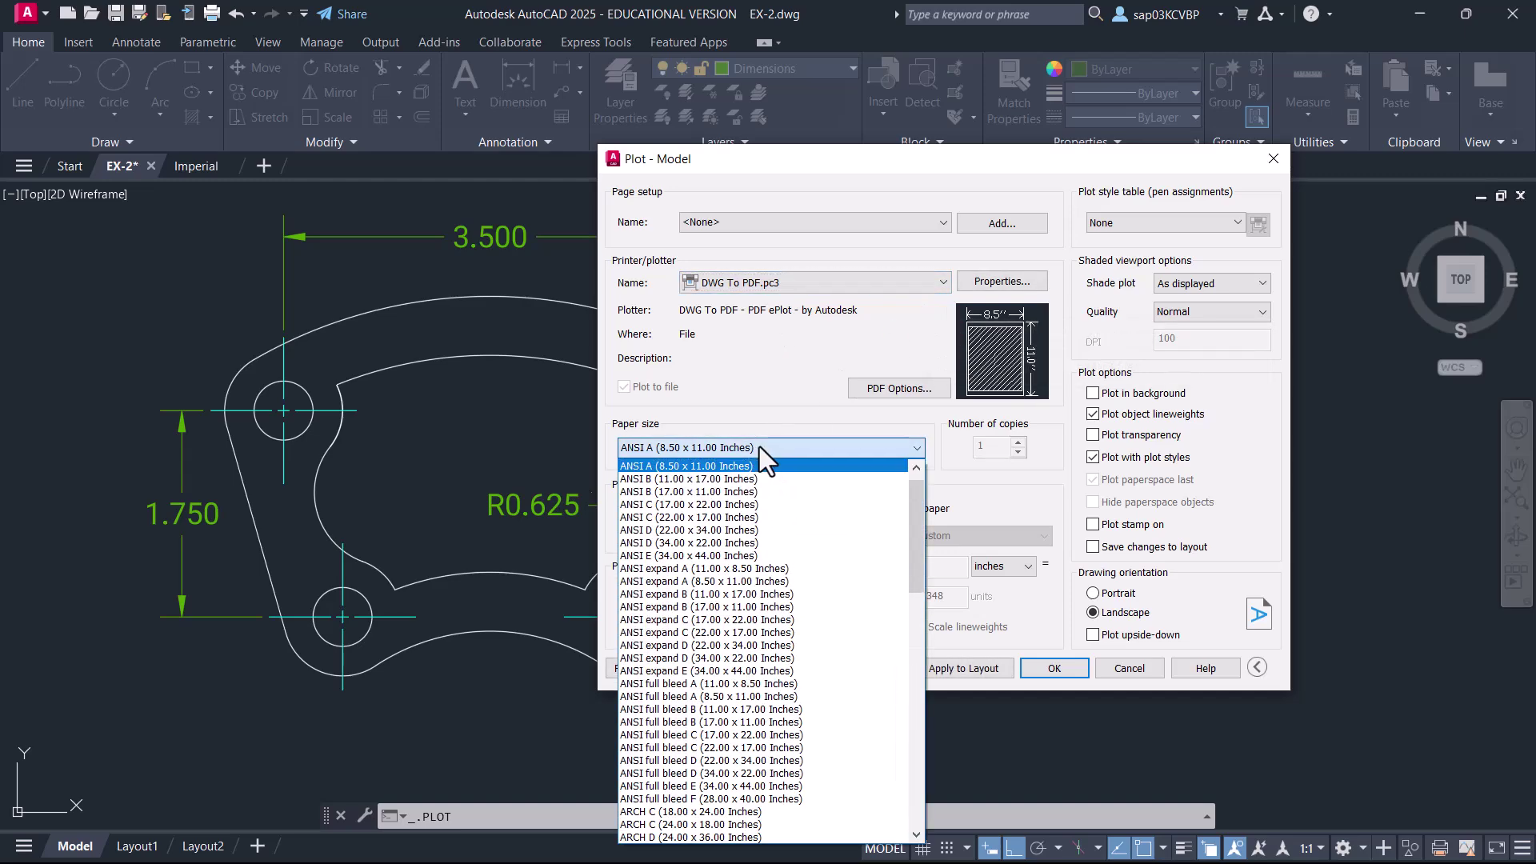
pyautogui.click(916, 468)
pyautogui.click(699, 466)
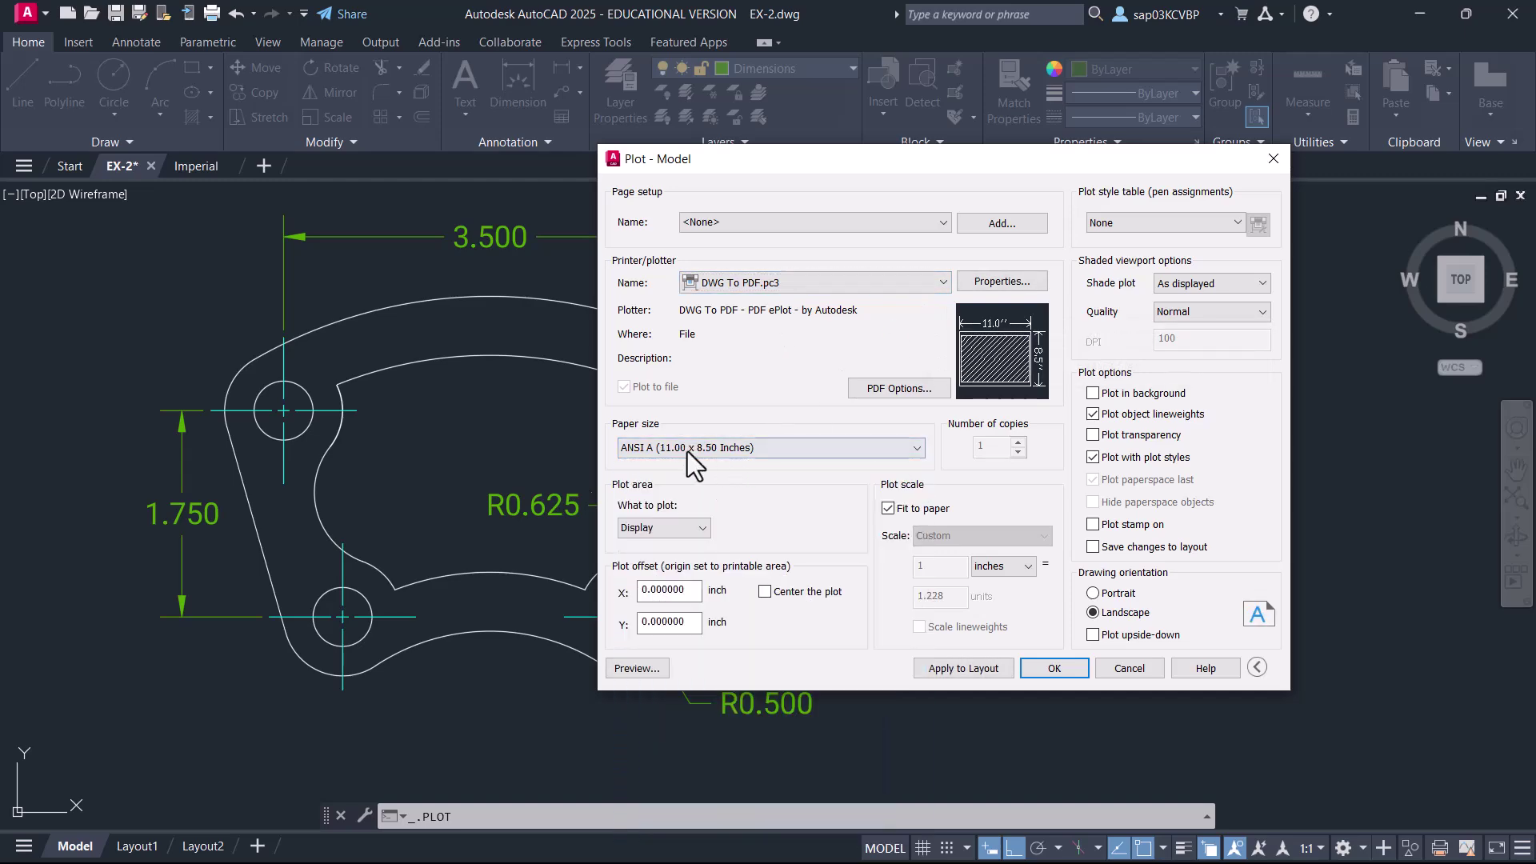
# - Set the plot area to Limits, center the plot, and set a fixed 1:1 scale instead of Fit to paper
pyautogui.click(704, 528)
pyautogui.click(661, 571)
pyautogui.click(765, 592)
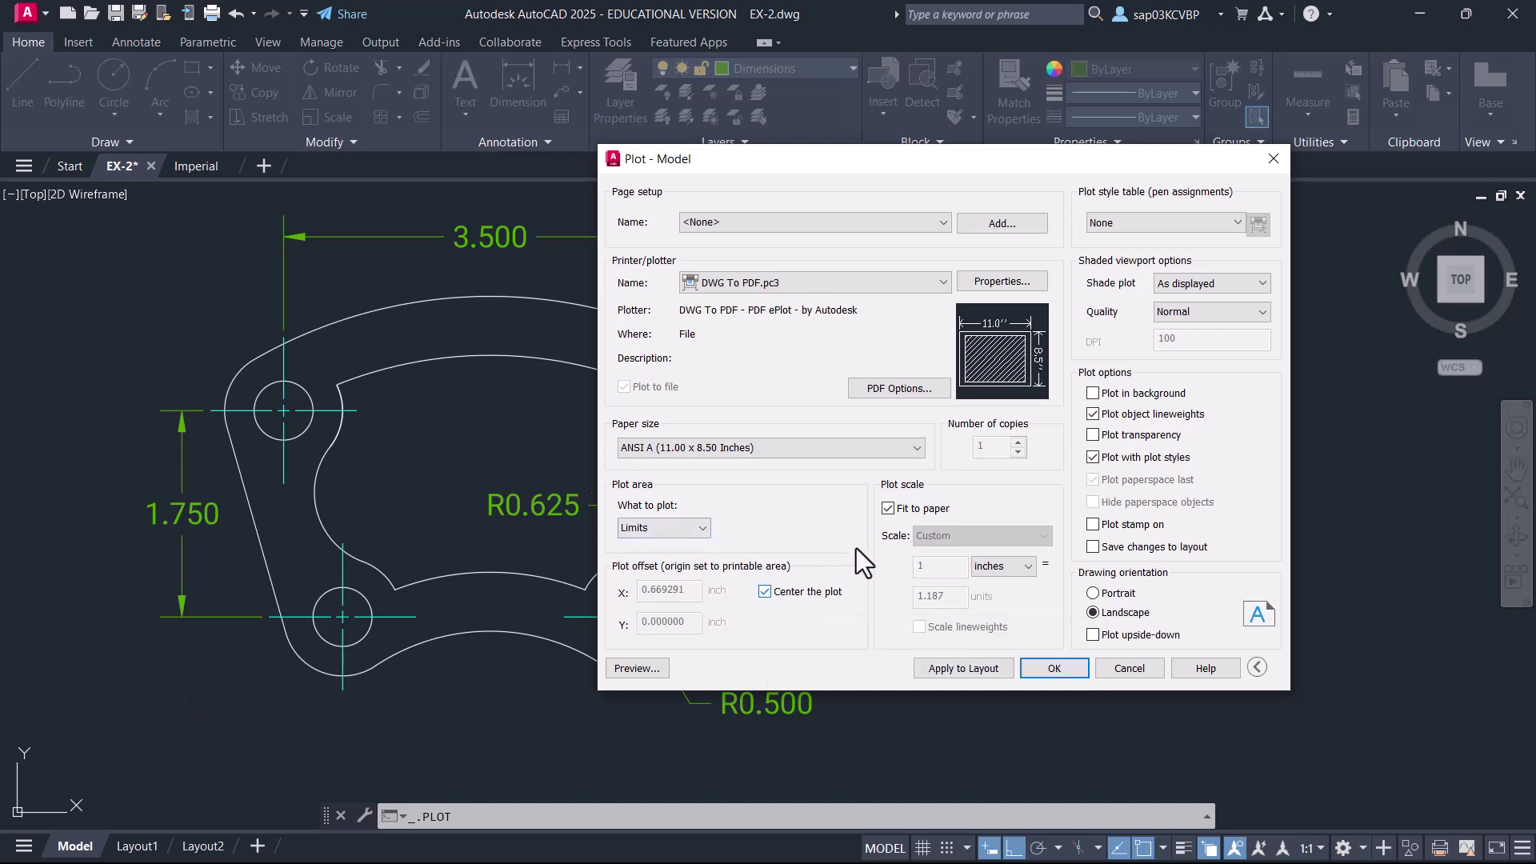
pyautogui.click(890, 509)
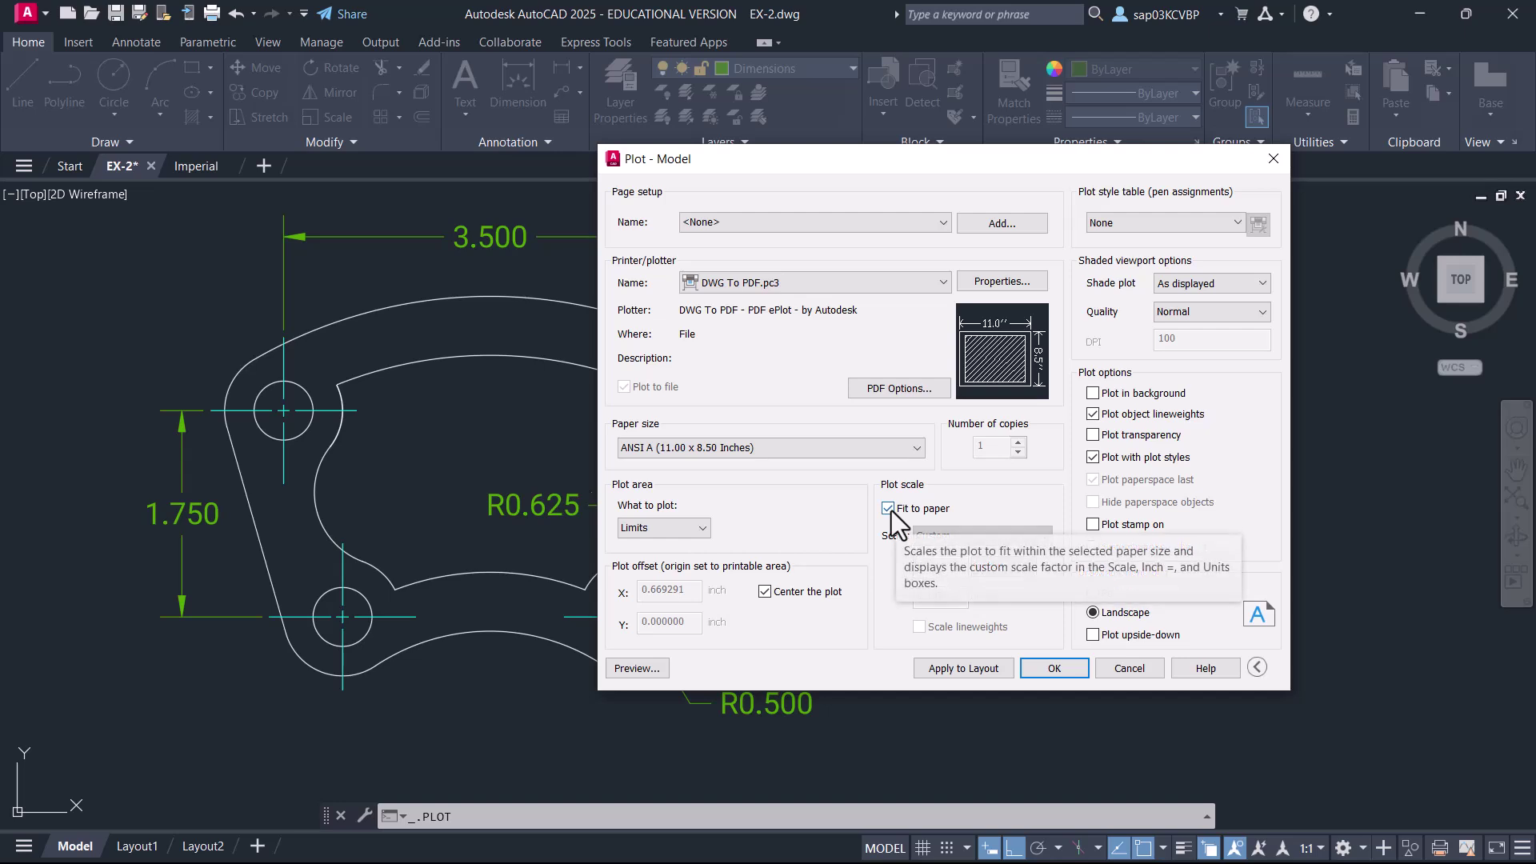
pyautogui.click(960, 537)
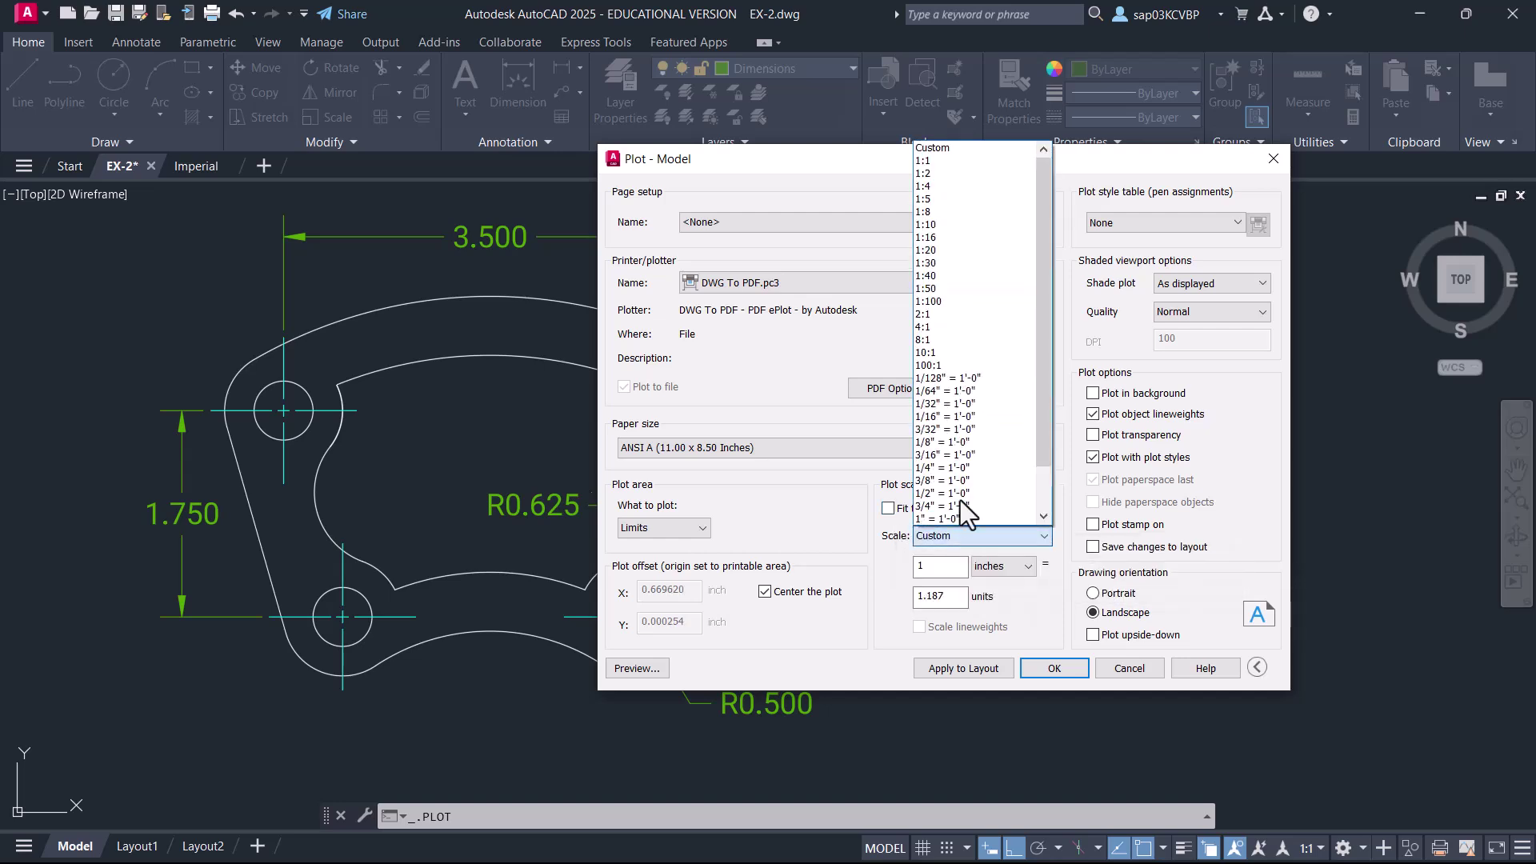
pyautogui.click(948, 161)
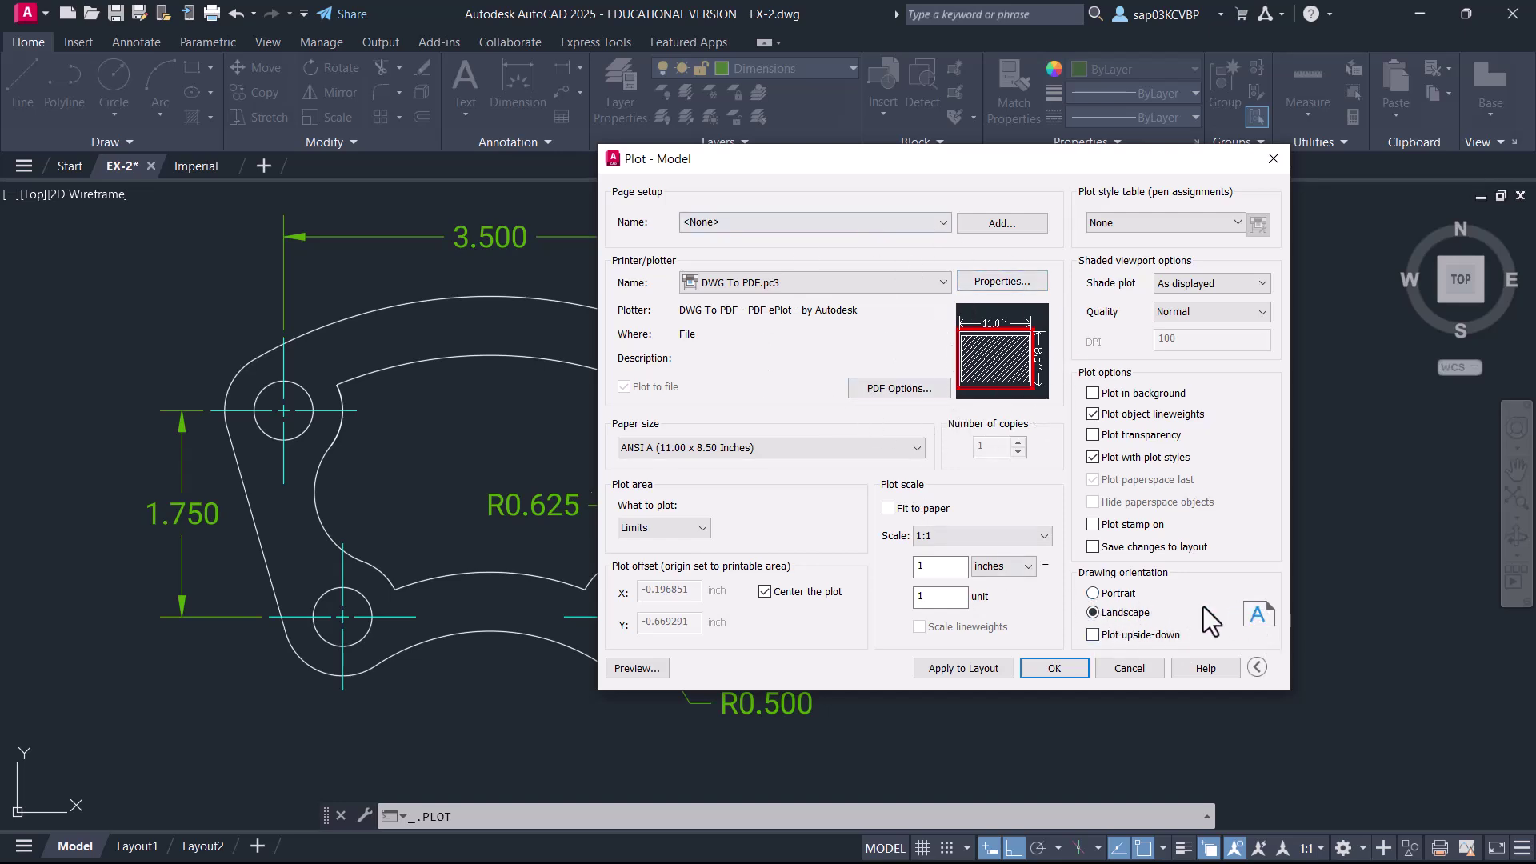
# - Preview the plot to check the part's placement on the sheet, and cancel plotting
pyautogui.click(637, 668)
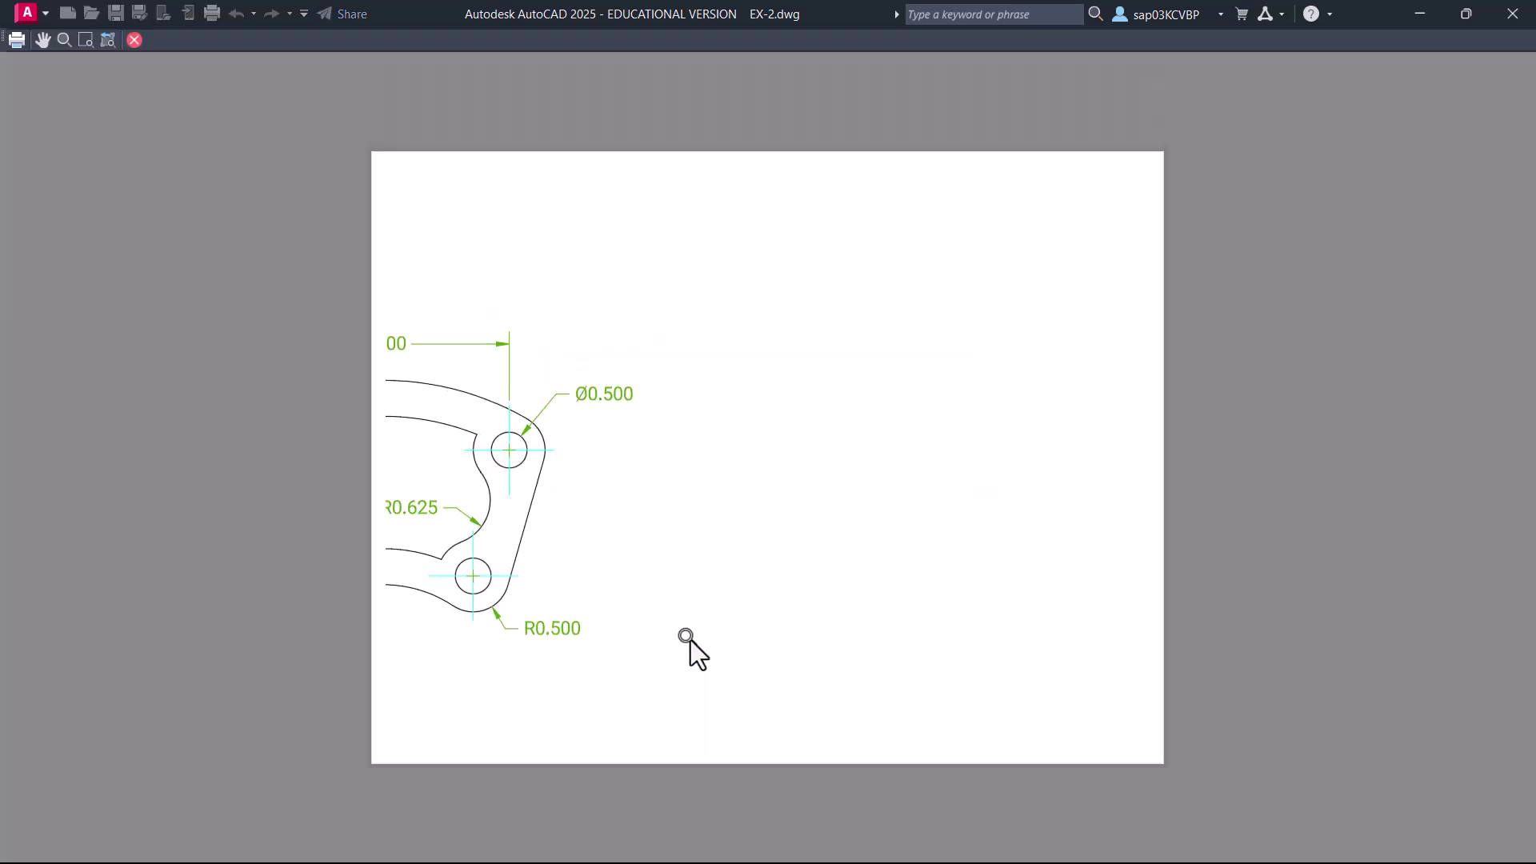
pyautogui.rightClick(613, 430)
pyautogui.click(651, 442)
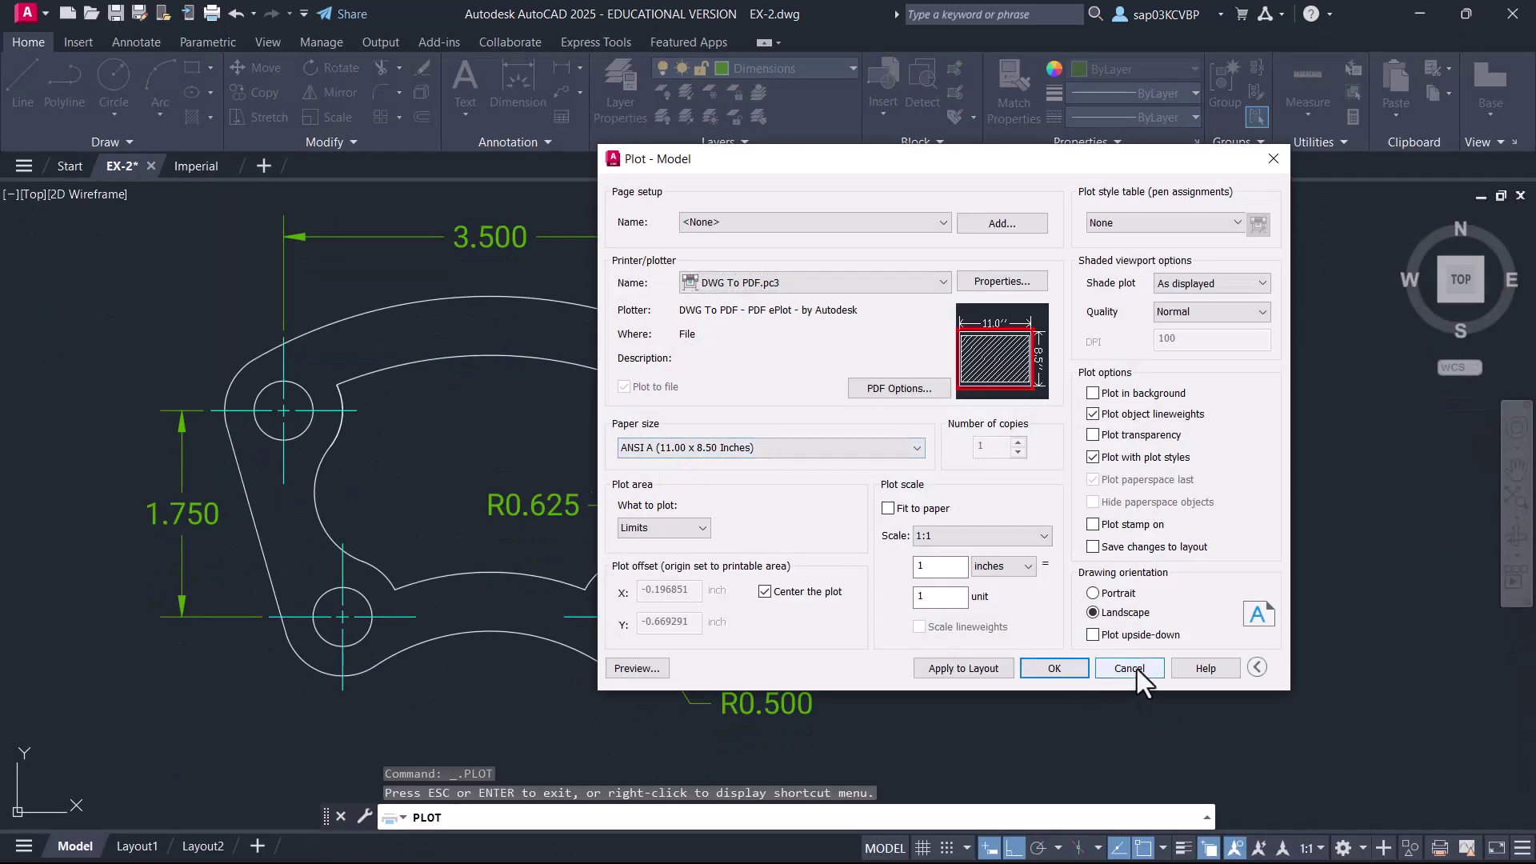
pyautogui.click(1130, 668)
# - Make layer 0 current and draw a sheet-border rectangle from 0,0 to 11,8.5
pyautogui.scroll(-2, 783, 522)
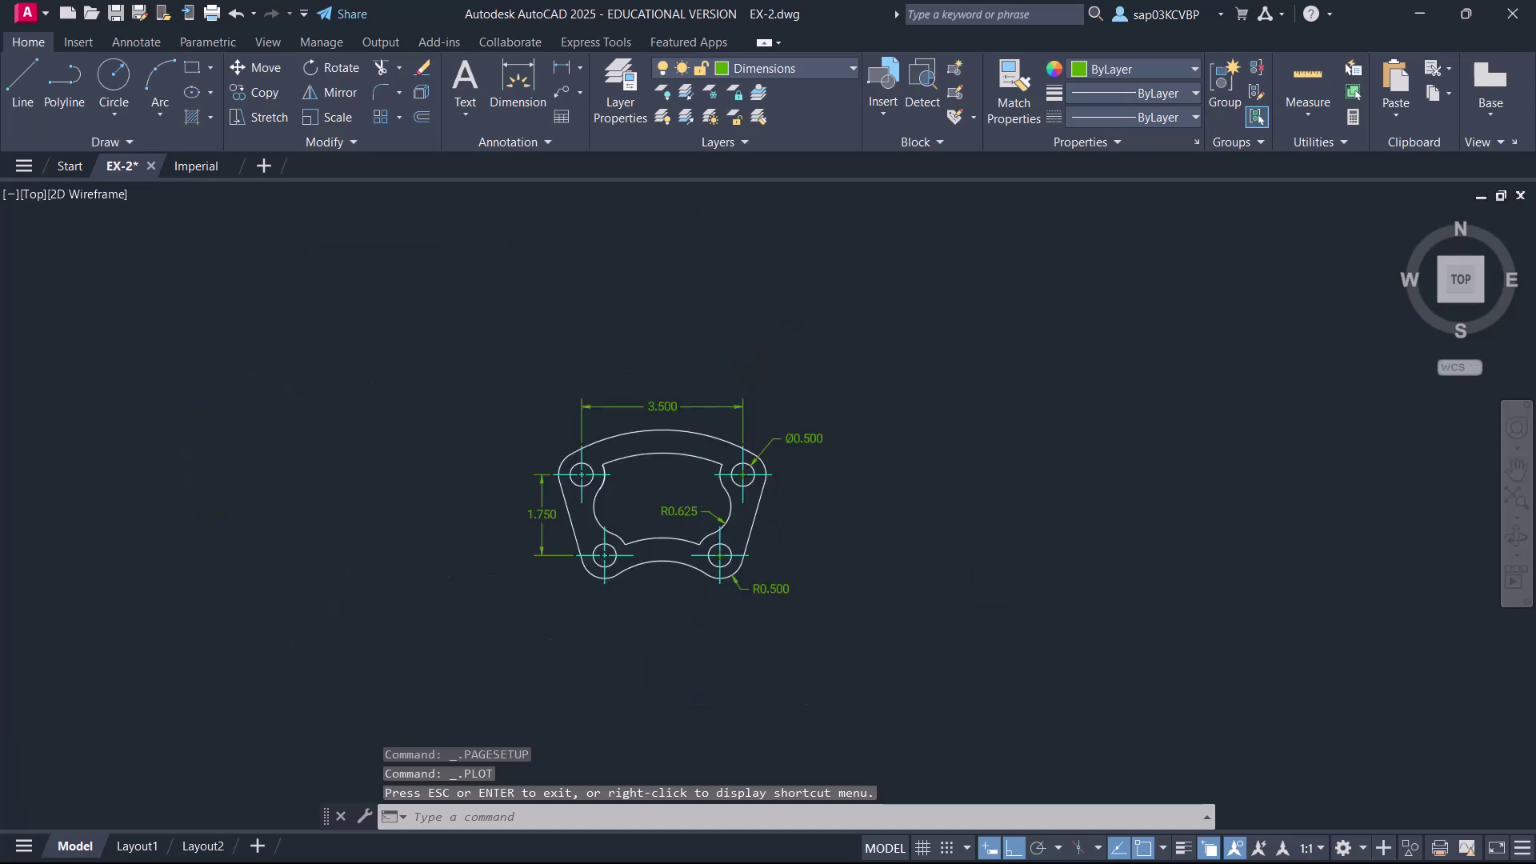
pyautogui.scroll(1, 782, 522)
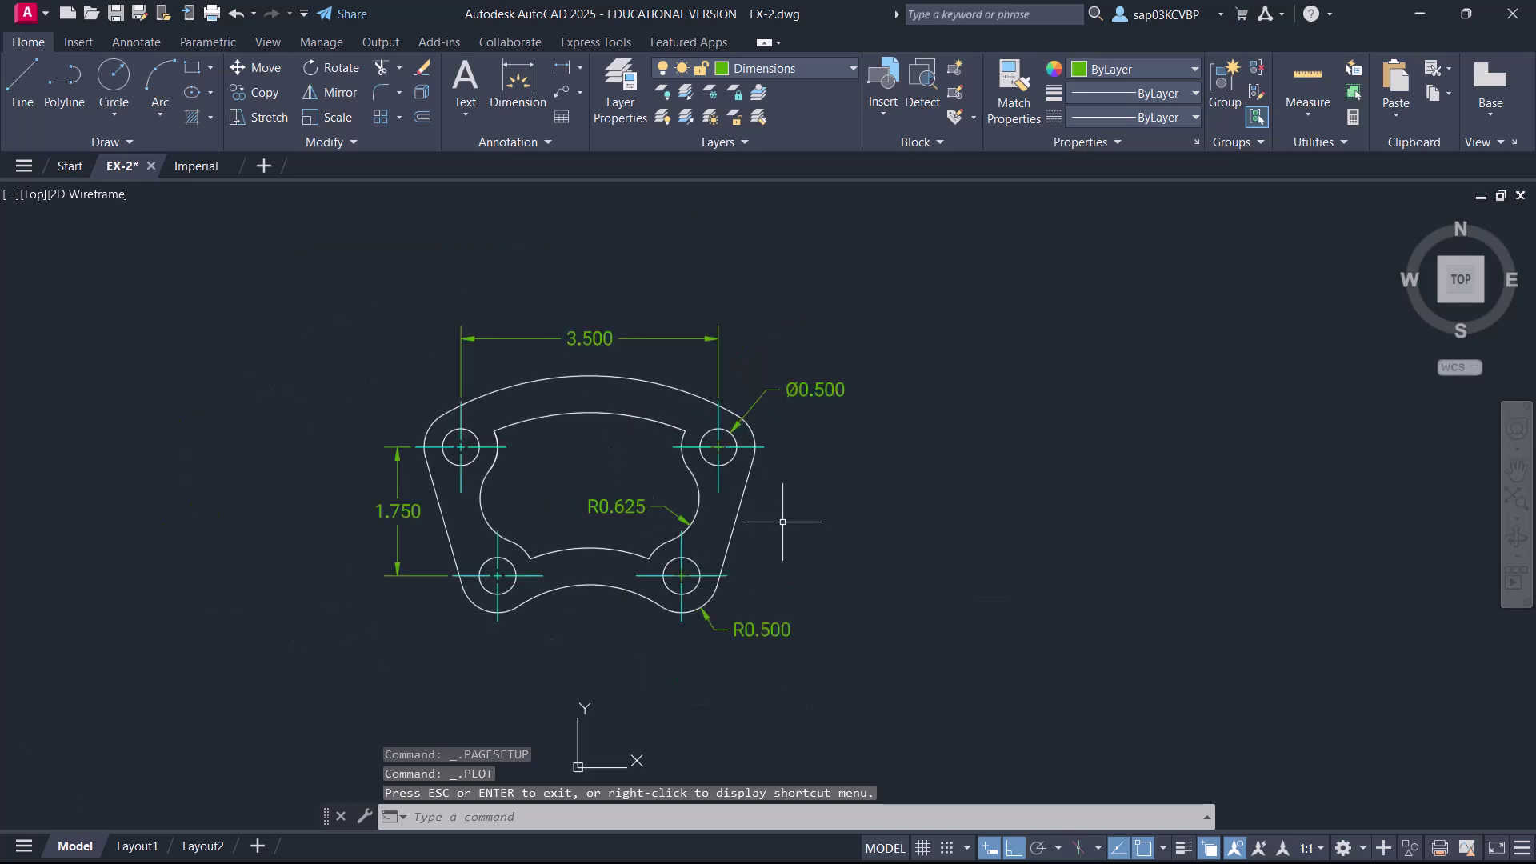
pyautogui.click(813, 67)
pyautogui.click(802, 91)
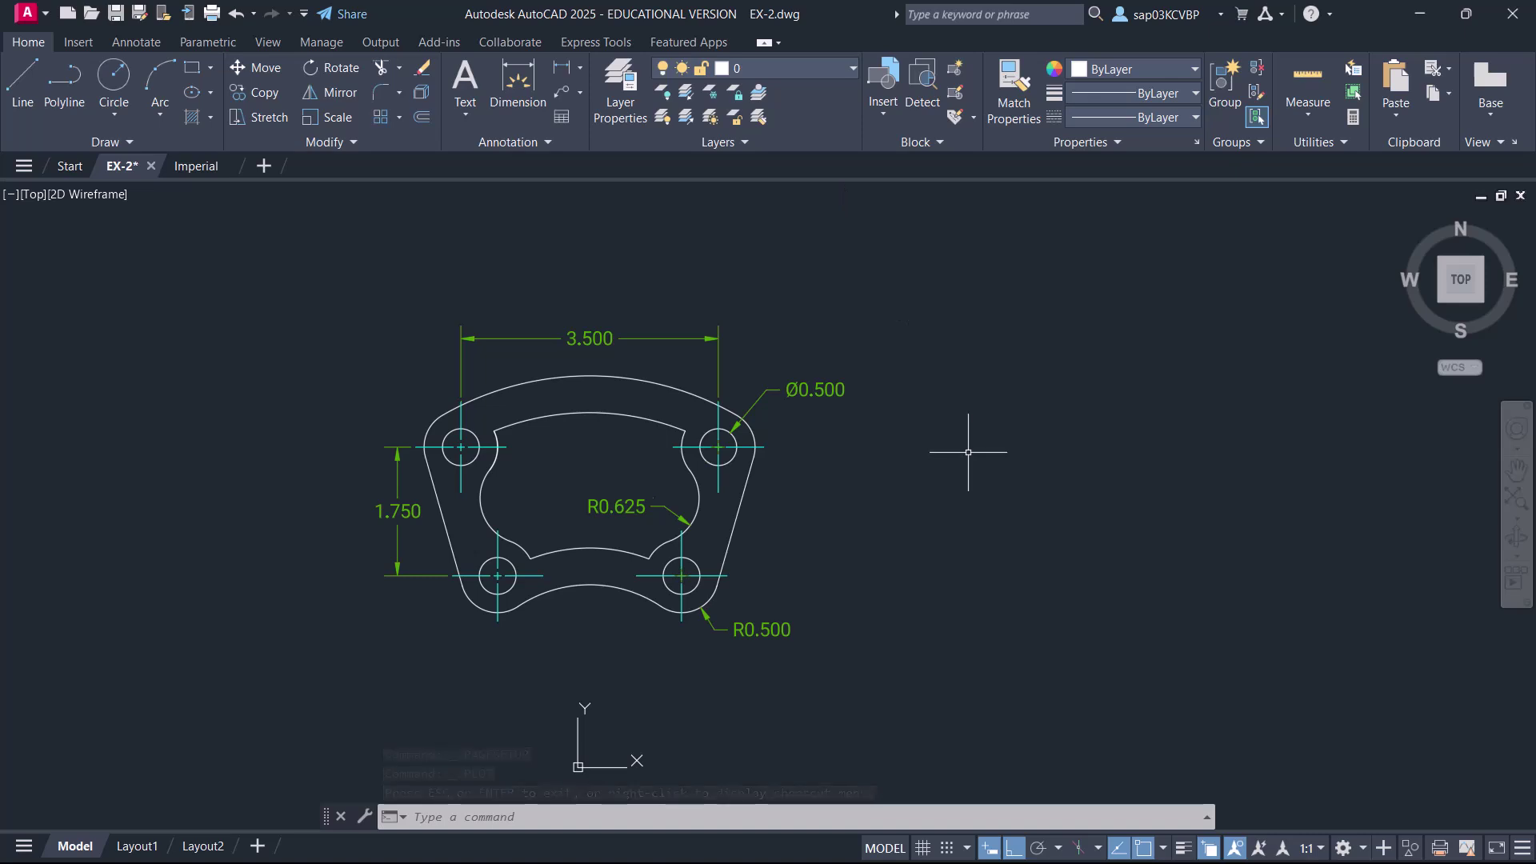
pyautogui.write('REC')
pyautogui.press('Return')
pyautogui.write('0,0')
pyautogui.press('Return')
pyautogui.write('11')
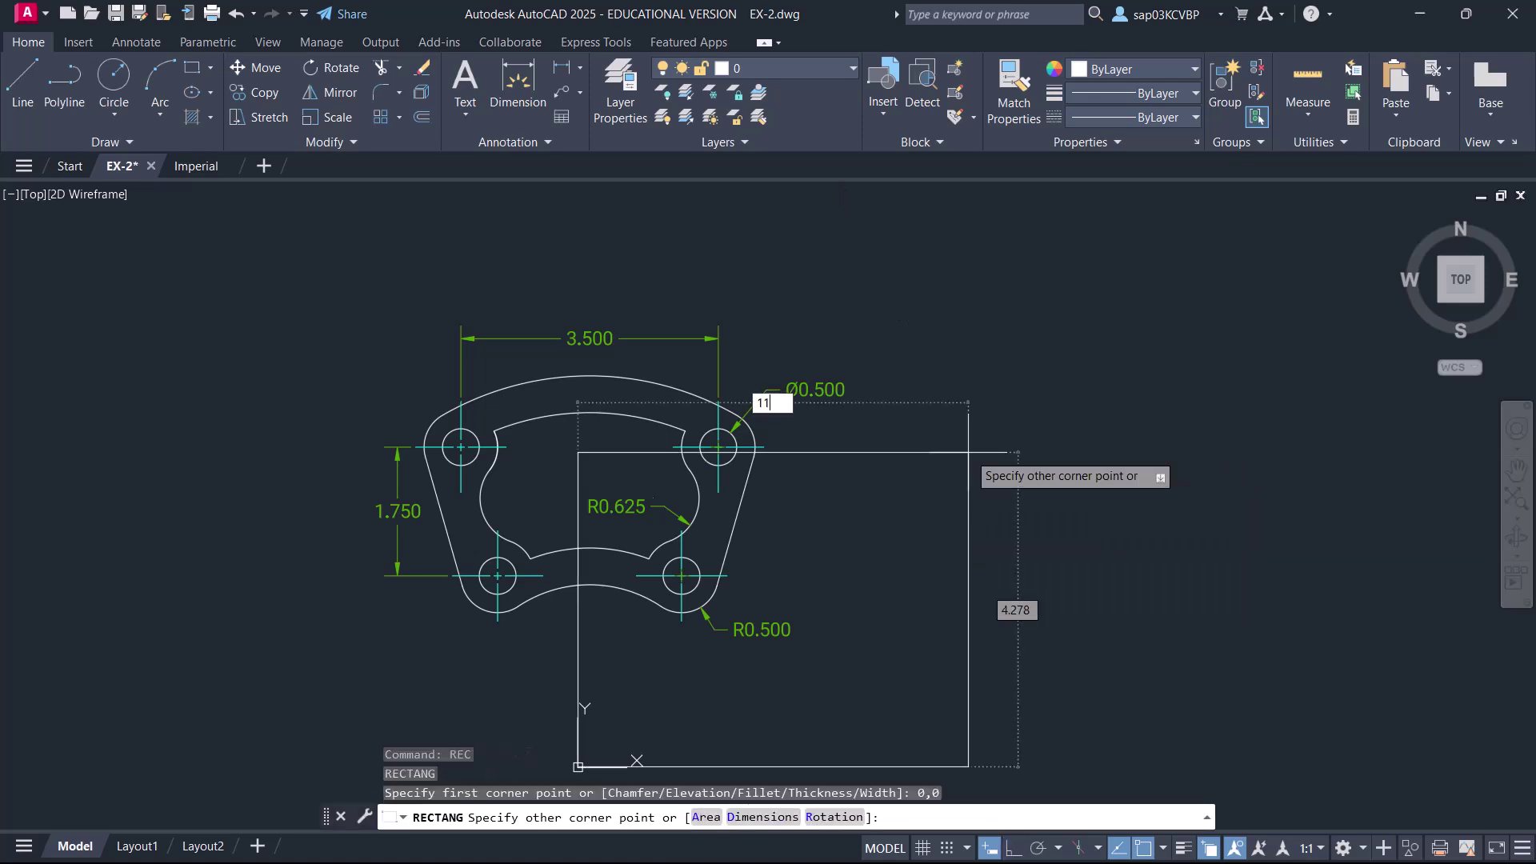
pyautogui.write(',8.5')
pyautogui.press('Return')
# - Move the whole part with its center marks and dimensions to the middle of the sheet rectangle, with Ortho off
pyautogui.scroll(-4, 972, 456)
pyautogui.moveTo(811, 478); pyautogui.dragTo(599, 488, button='middle')
pyautogui.scroll(2, 756, 512)
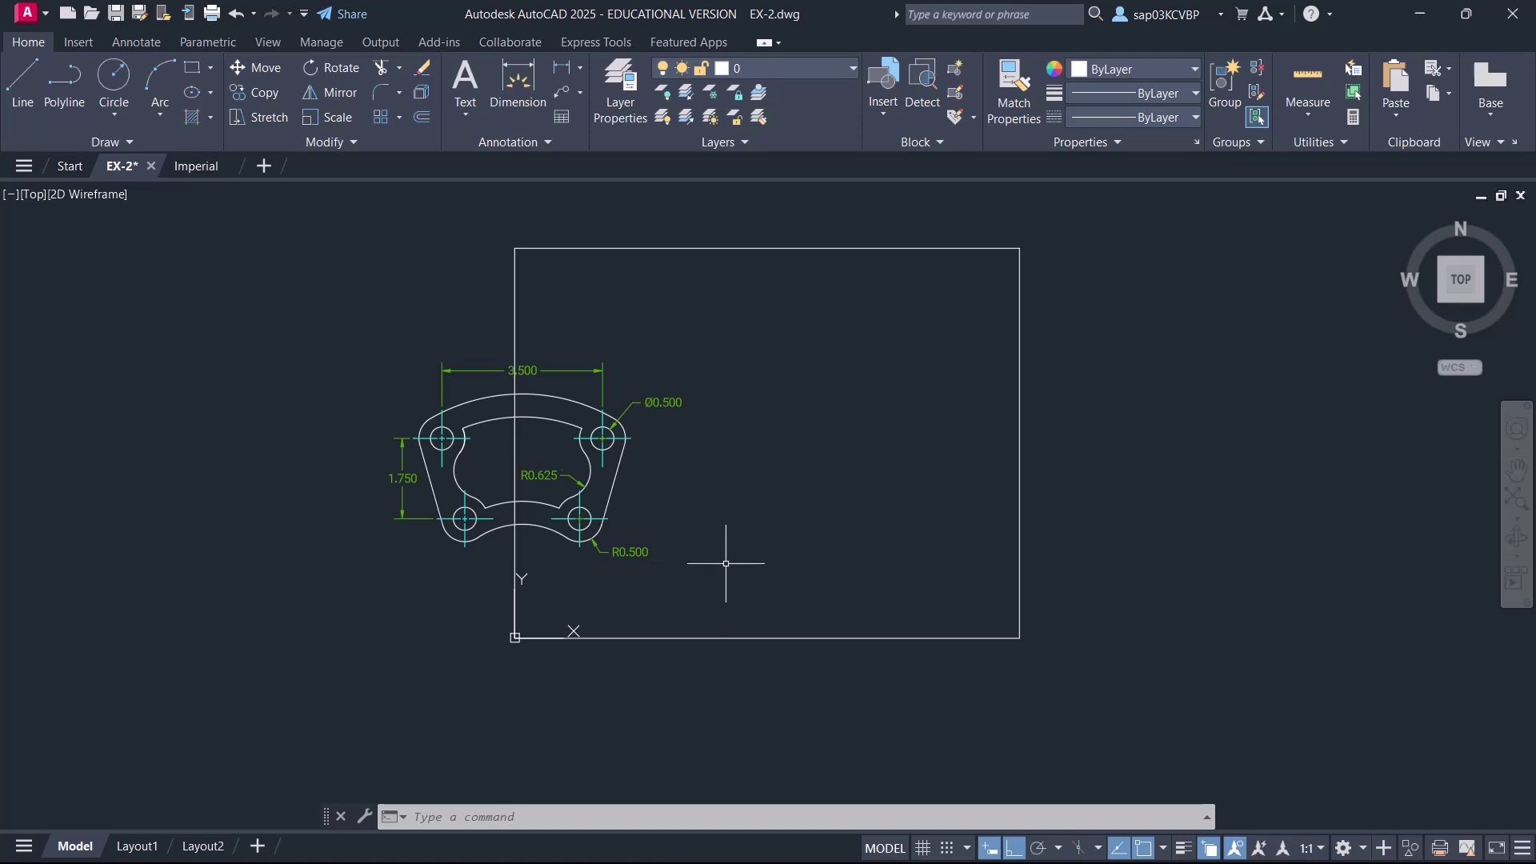
pyautogui.moveTo(671, 548); pyautogui.dragTo(751, 561, button='middle')
pyautogui.write('m')
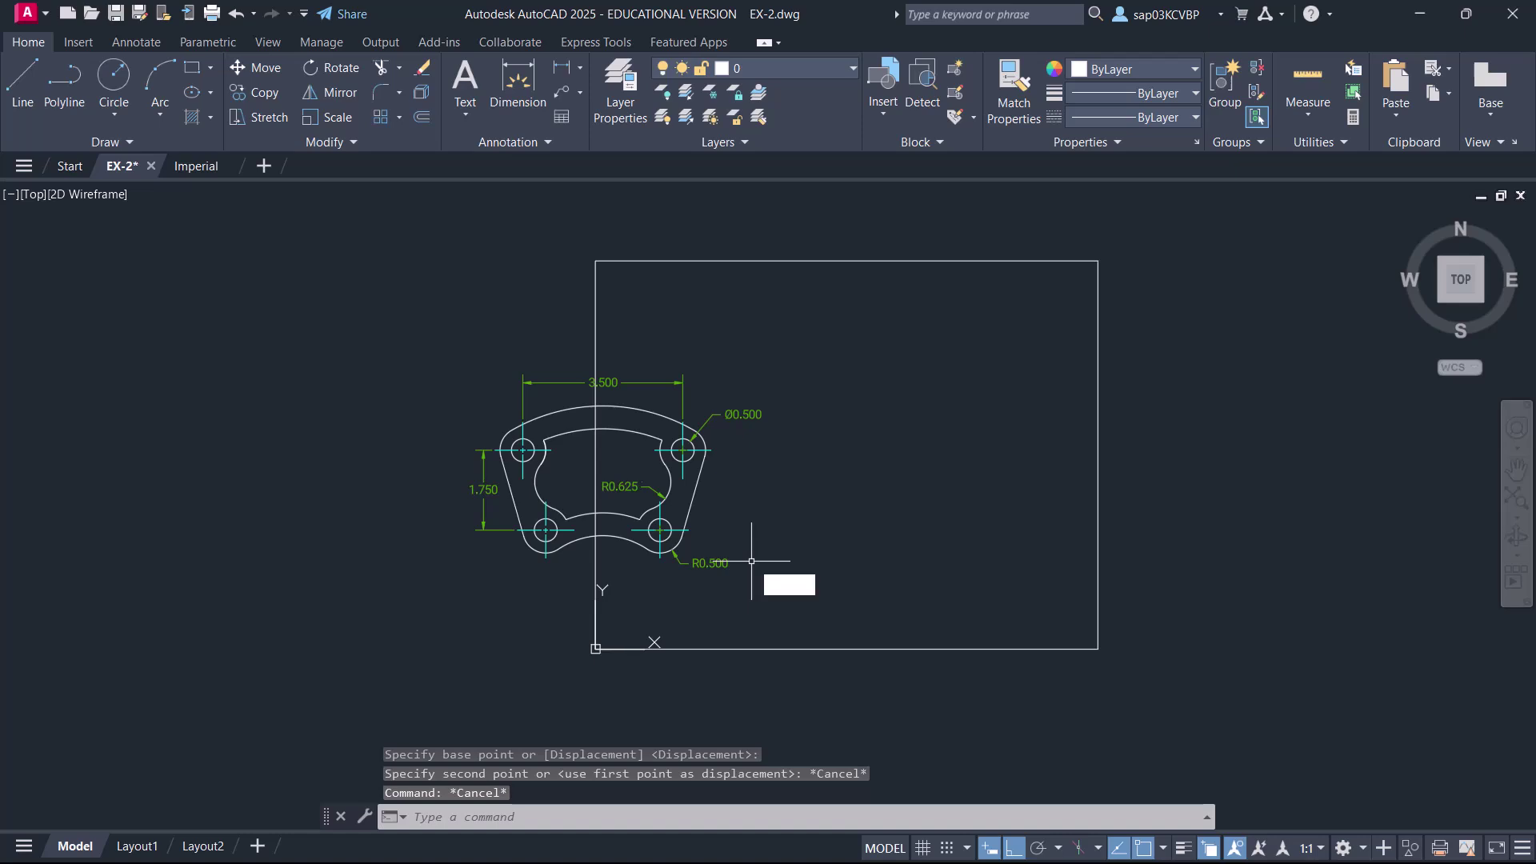
pyautogui.press('Return')
pyautogui.click(453, 357)
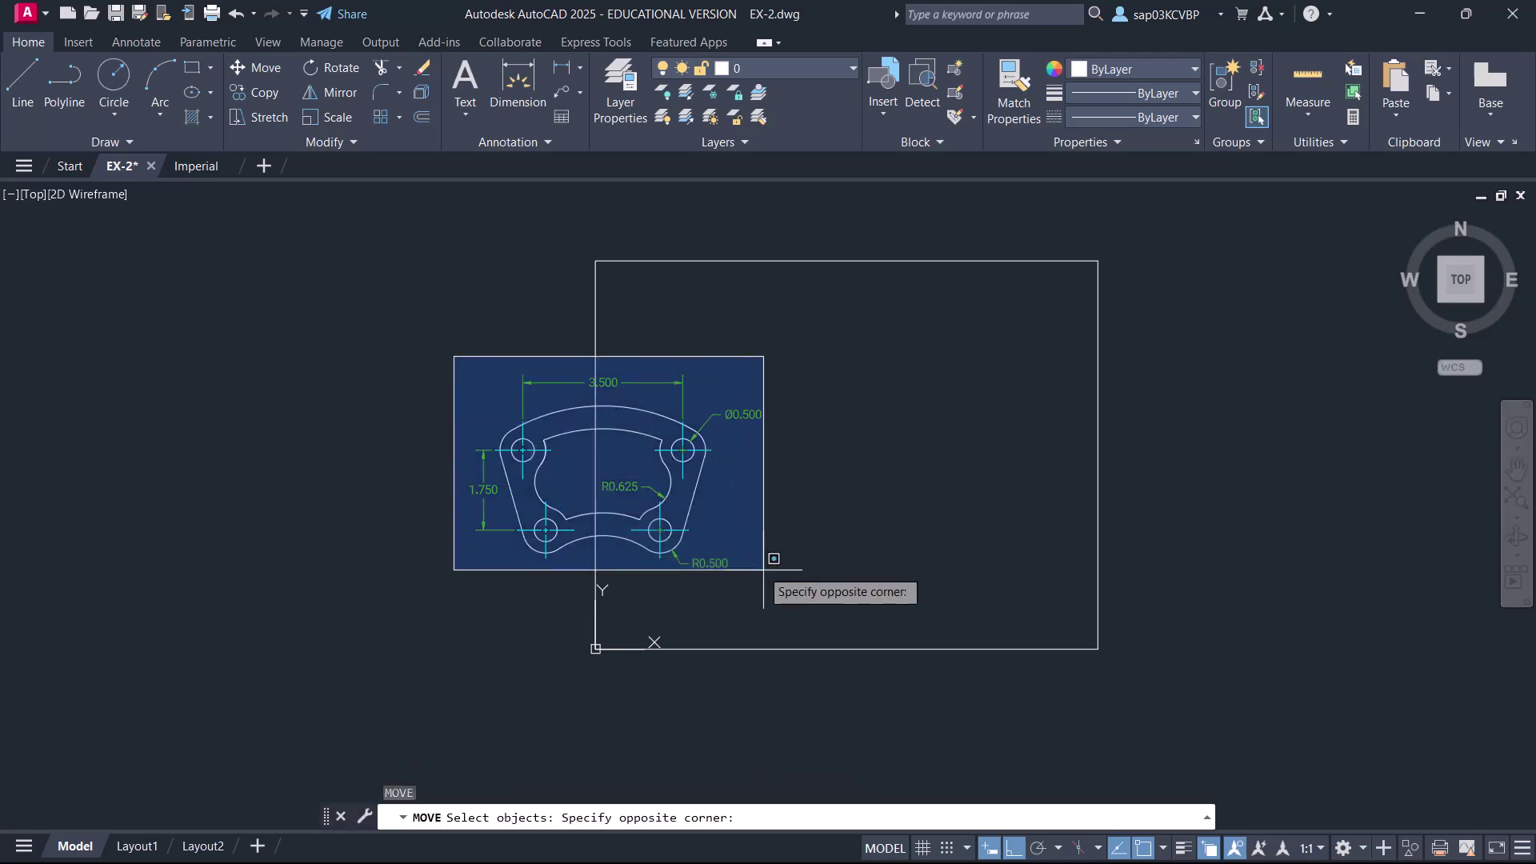
pyautogui.click(800, 593)
pyautogui.press('Return')
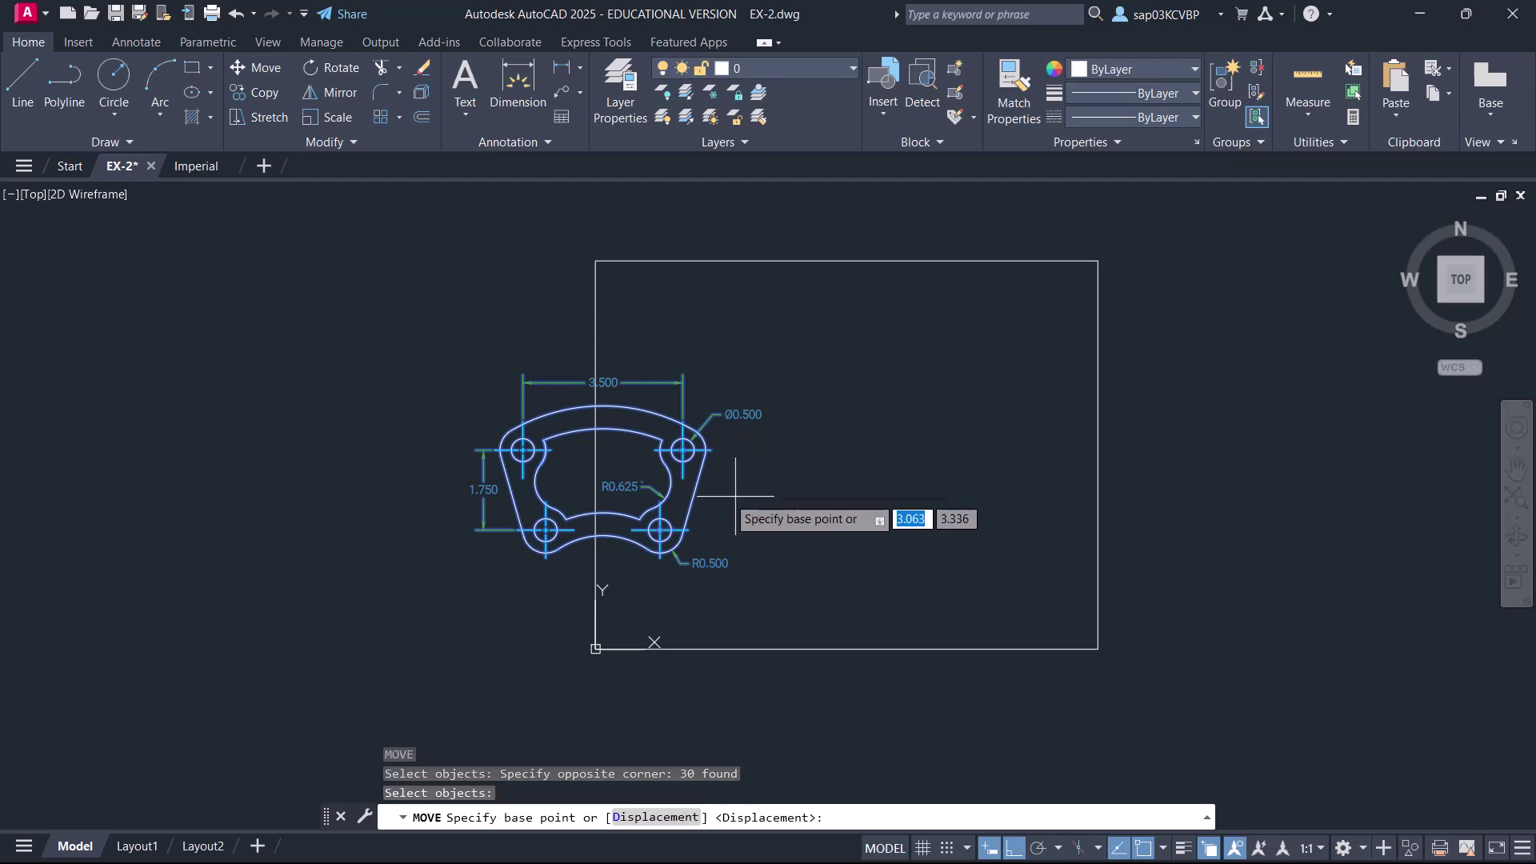
pyautogui.scroll(4, 627, 475)
pyautogui.click(567, 458)
pyautogui.scroll(-8, 925, 480)
pyautogui.moveTo(925, 456); pyautogui.dragTo(700, 481, button='middle')
pyautogui.scroll(4, 703, 483)
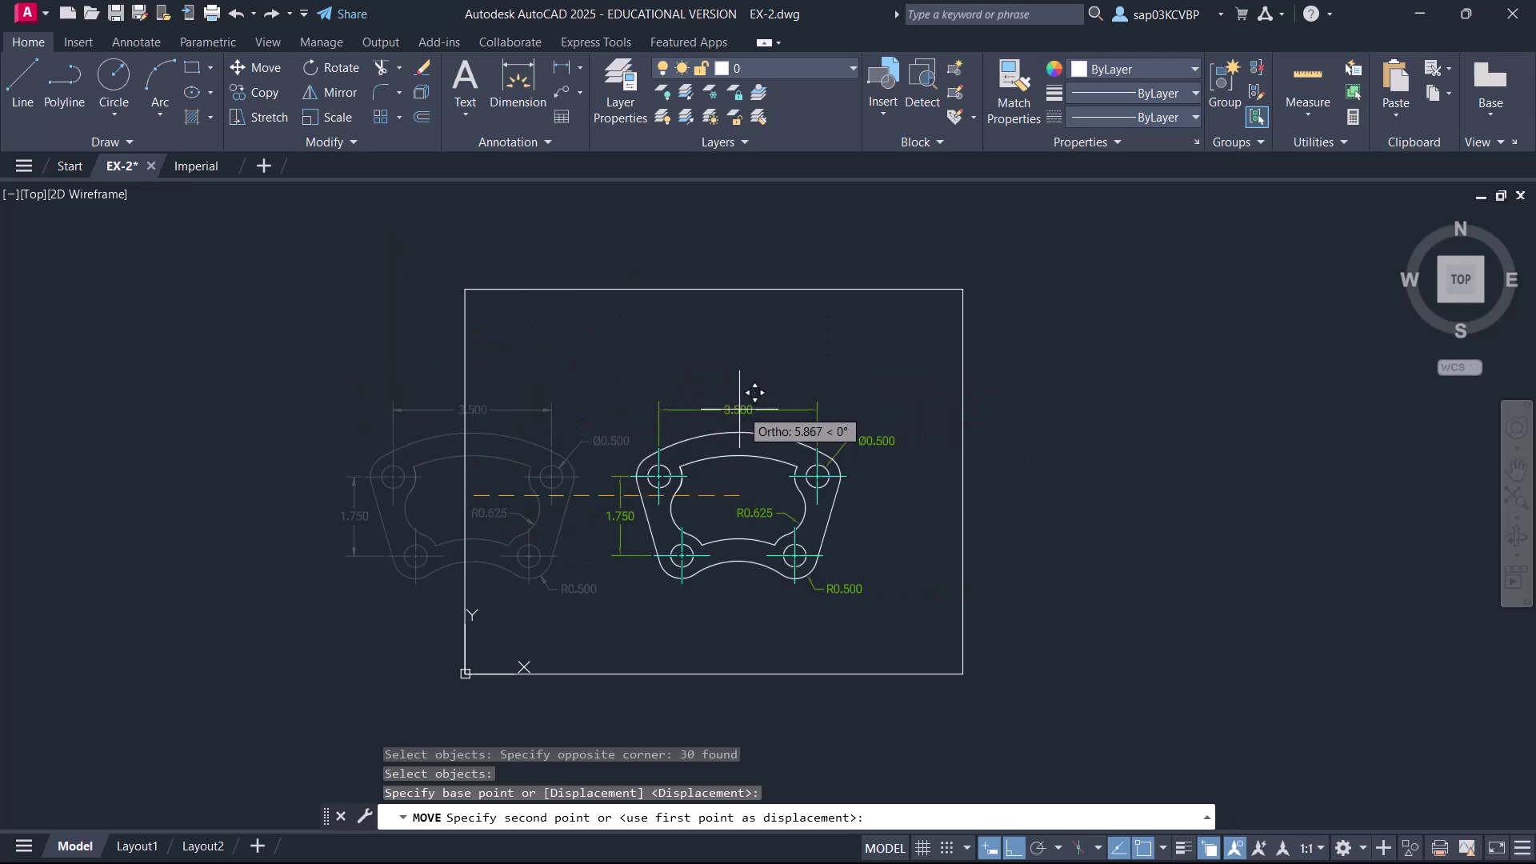
pyautogui.click(1014, 848)
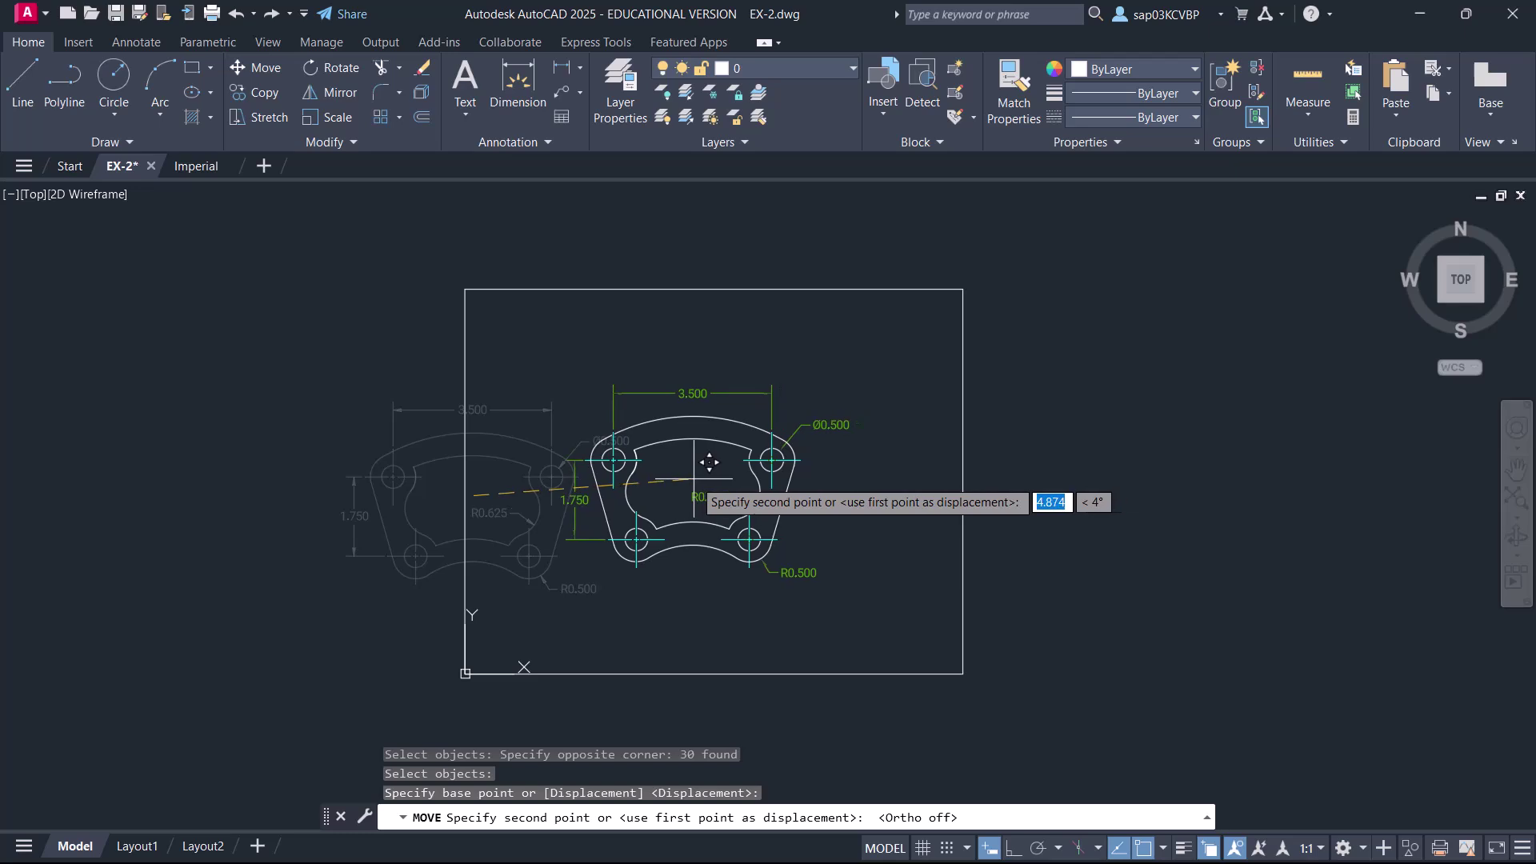
pyautogui.scroll(2, 722, 457)
pyautogui.click(708, 453)
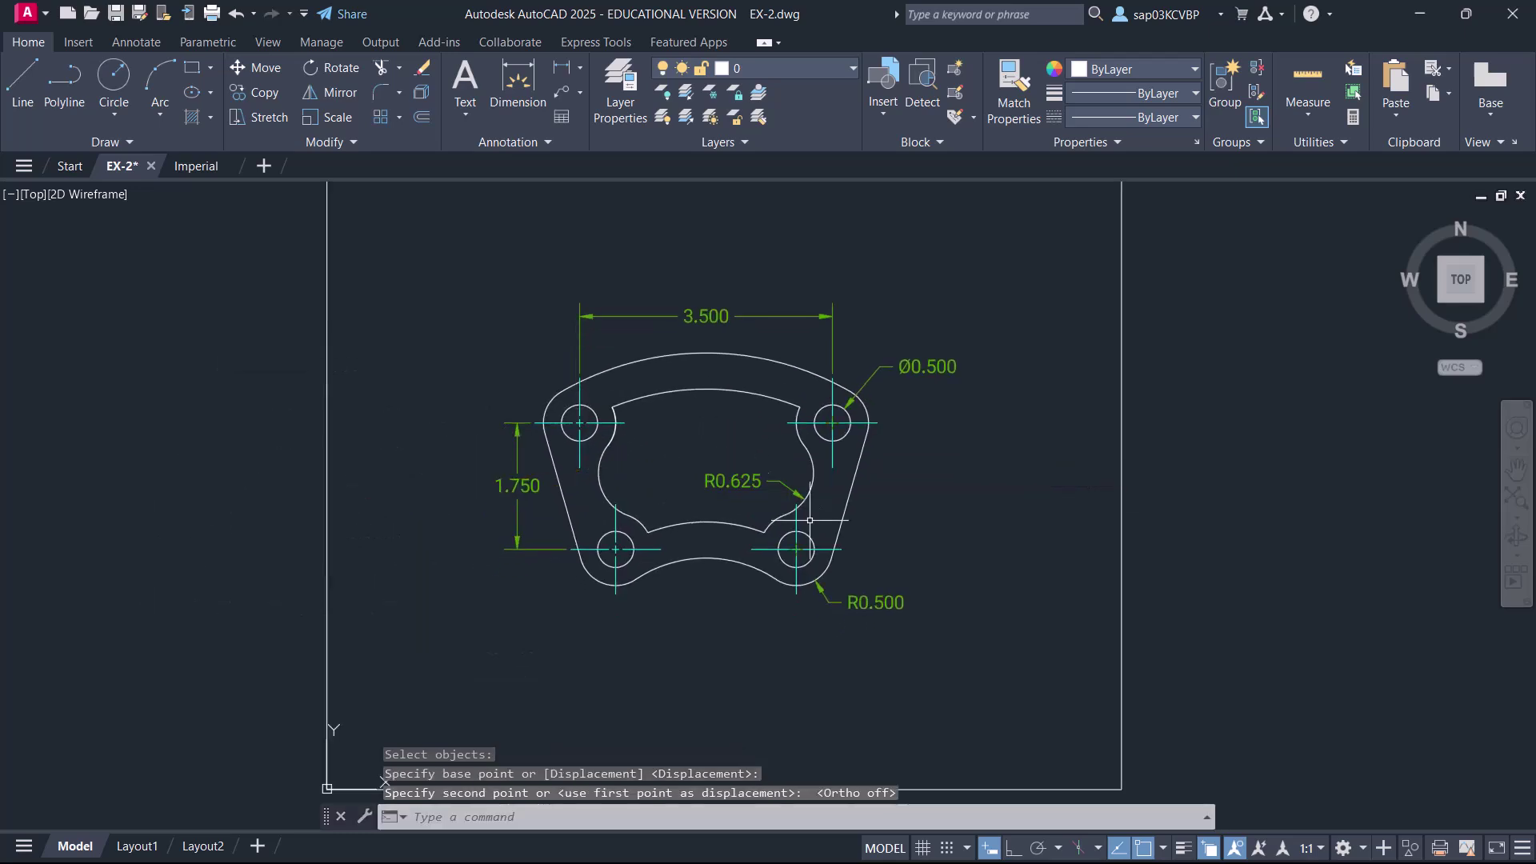
pyautogui.press('Escape')
# - Start a single-sheet plot of the Model space, load the <Previous plot> page setup, and set the page setup name back to <None>
pyautogui.scroll(-2, 836, 537)
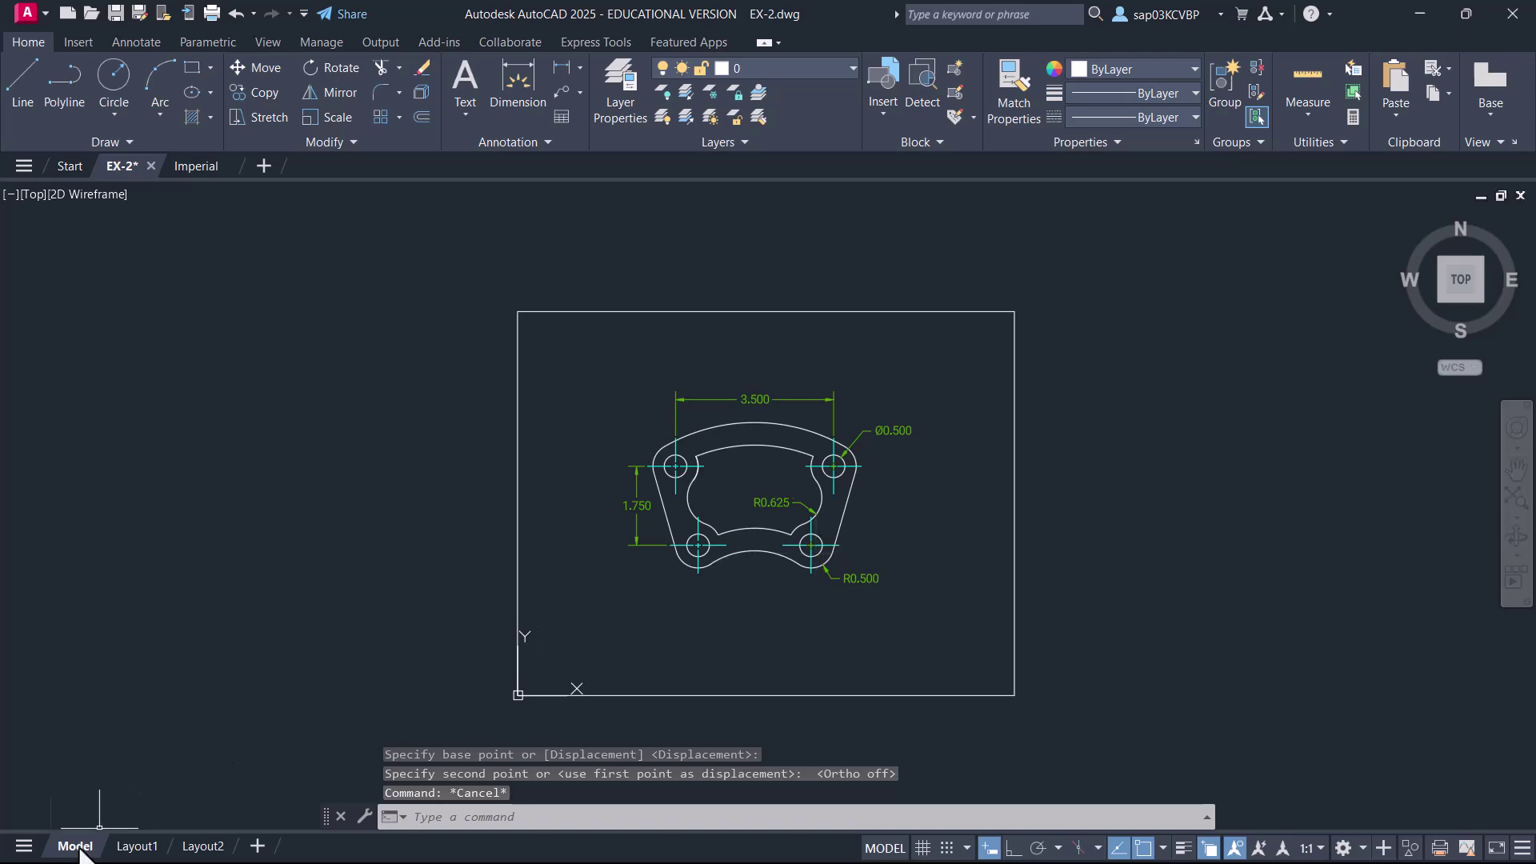
pyautogui.rightClick(80, 850)
pyautogui.click(154, 679)
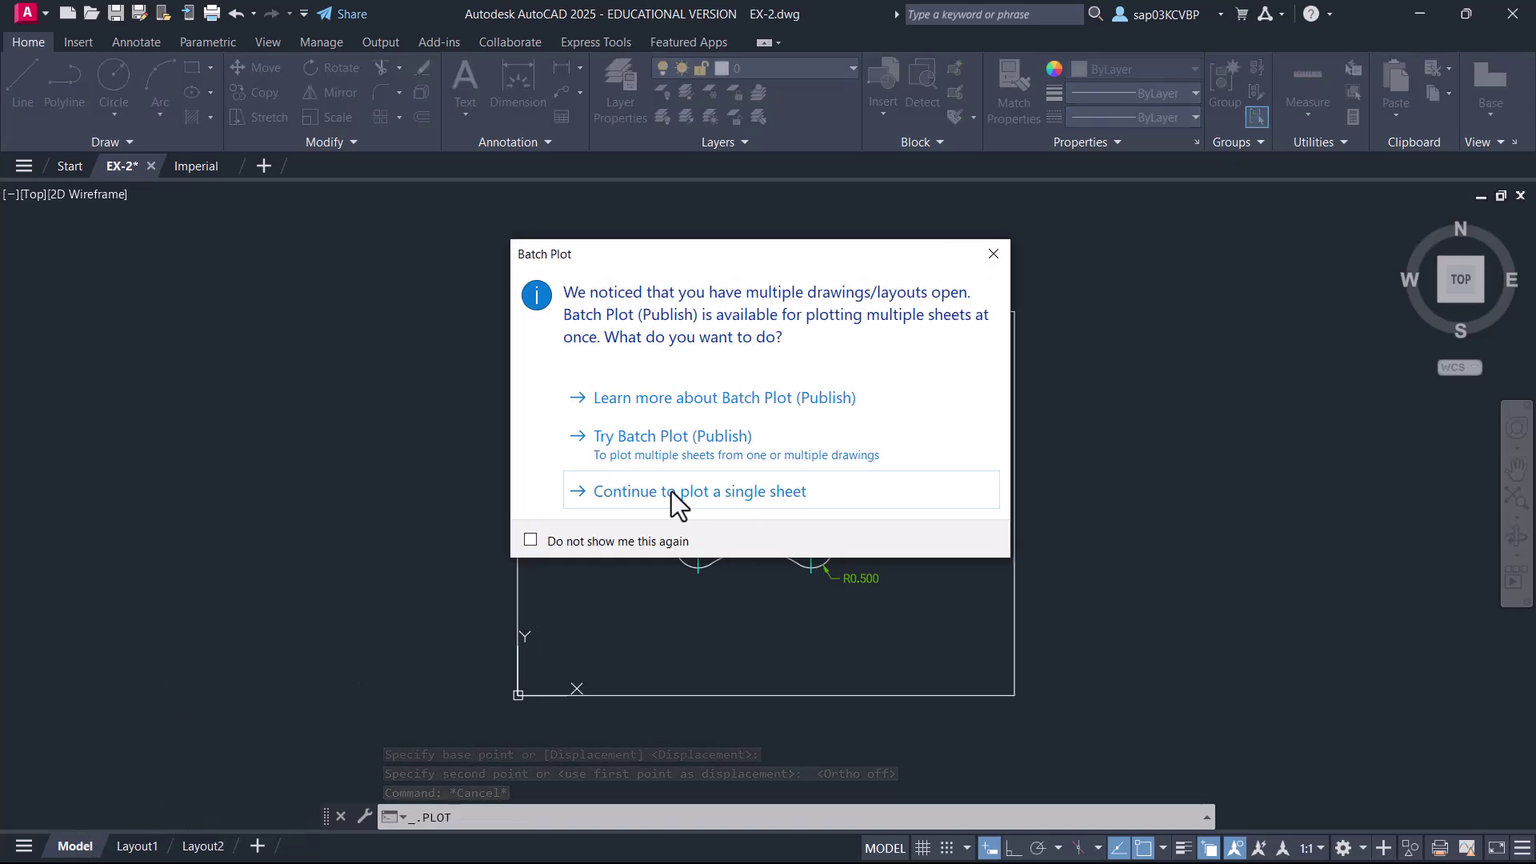
pyautogui.click(712, 486)
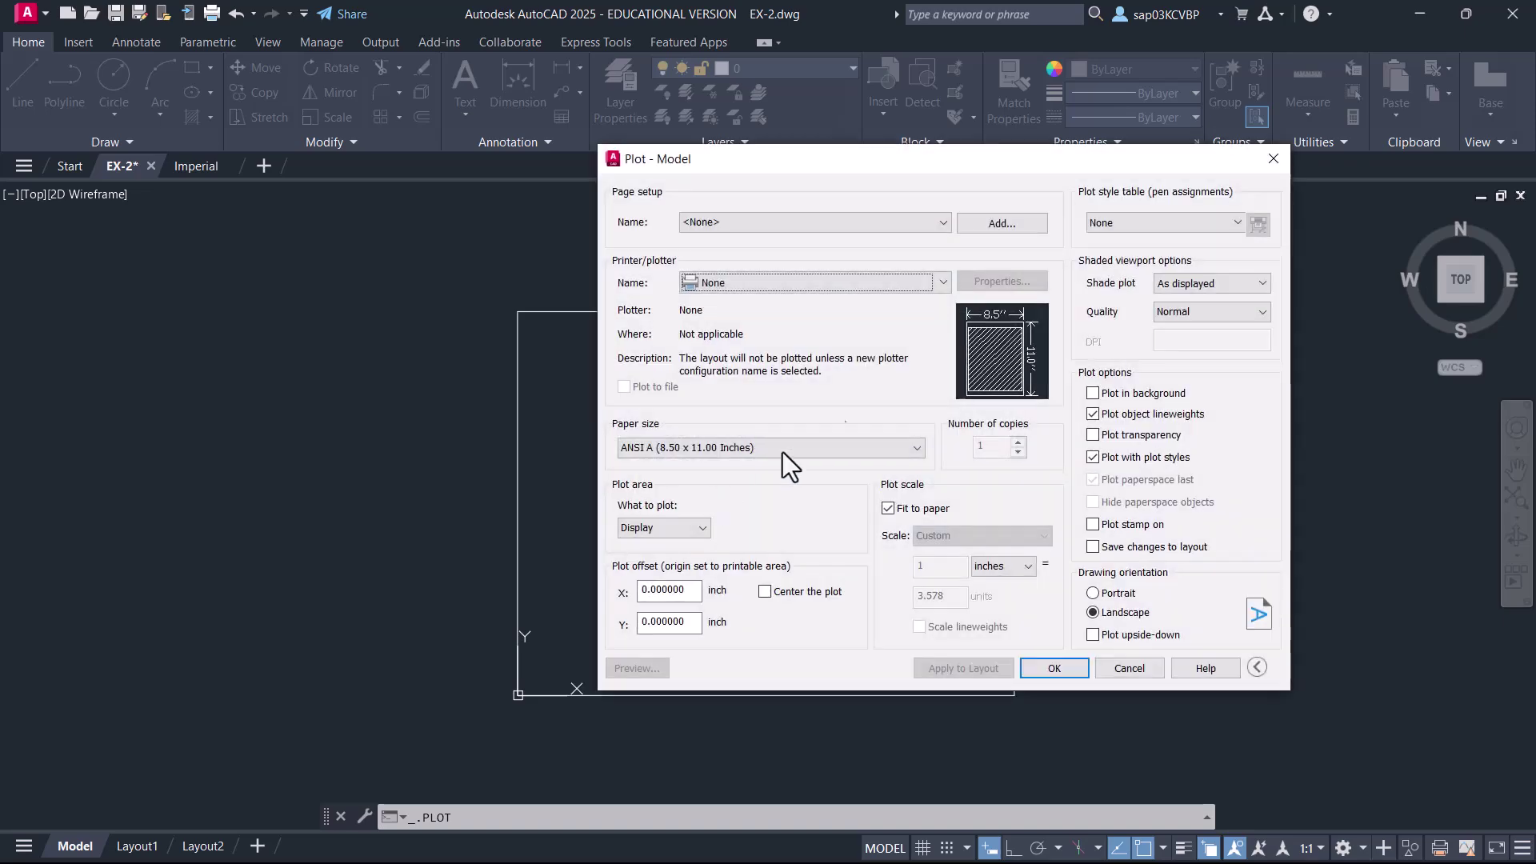
pyautogui.click(944, 223)
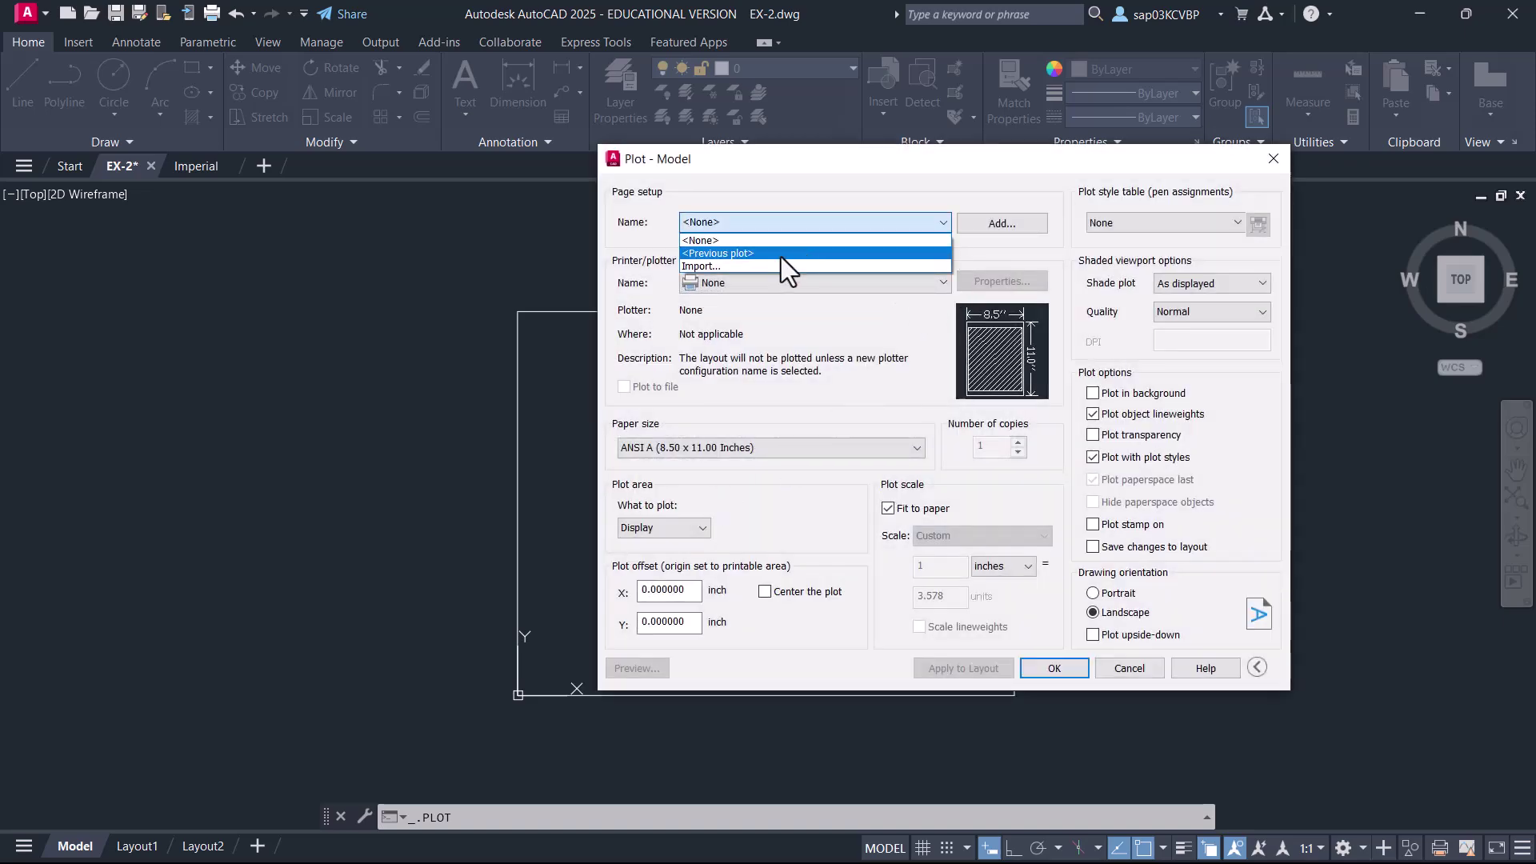
pyautogui.click(781, 257)
pyautogui.click(940, 223)
pyautogui.click(731, 243)
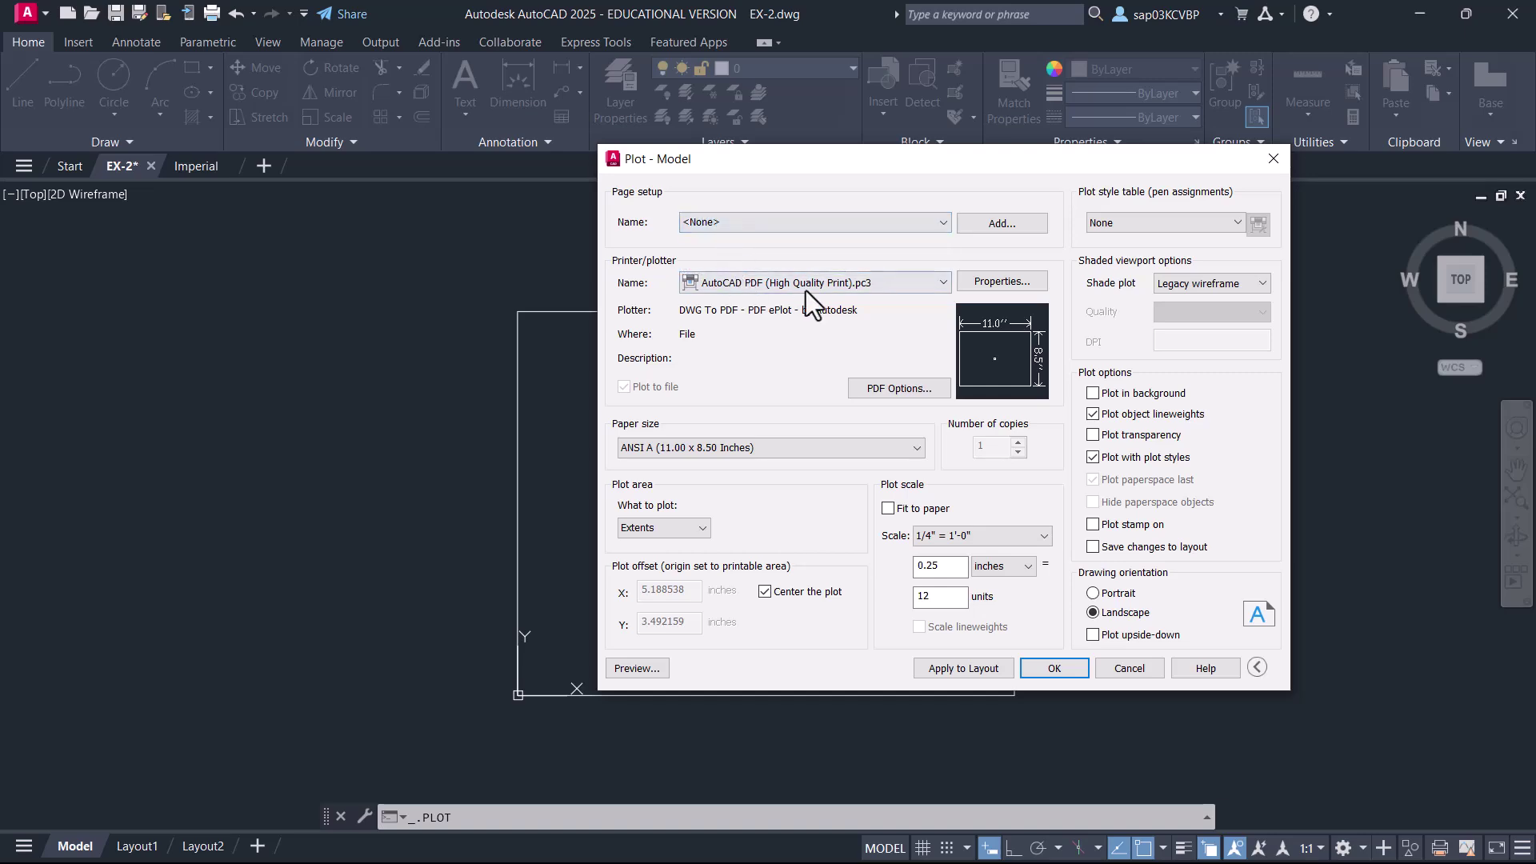
# - Set the plotter to DWG To PDF.pc3 and the paper size to ANSI A (11.00 x 8.50 Inches)
pyautogui.click(822, 284)
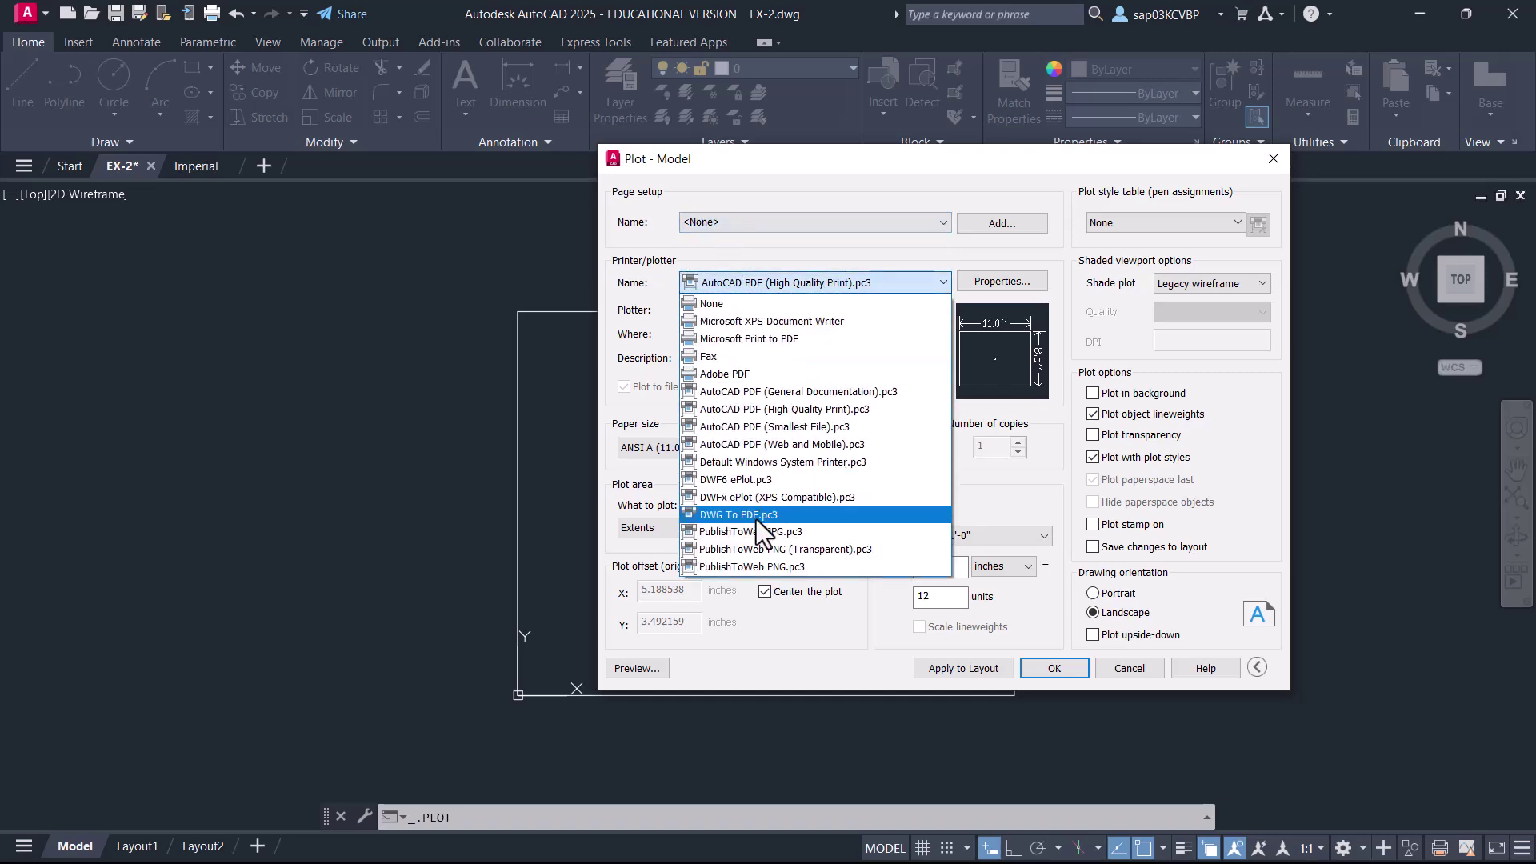
pyautogui.click(756, 517)
pyautogui.click(760, 448)
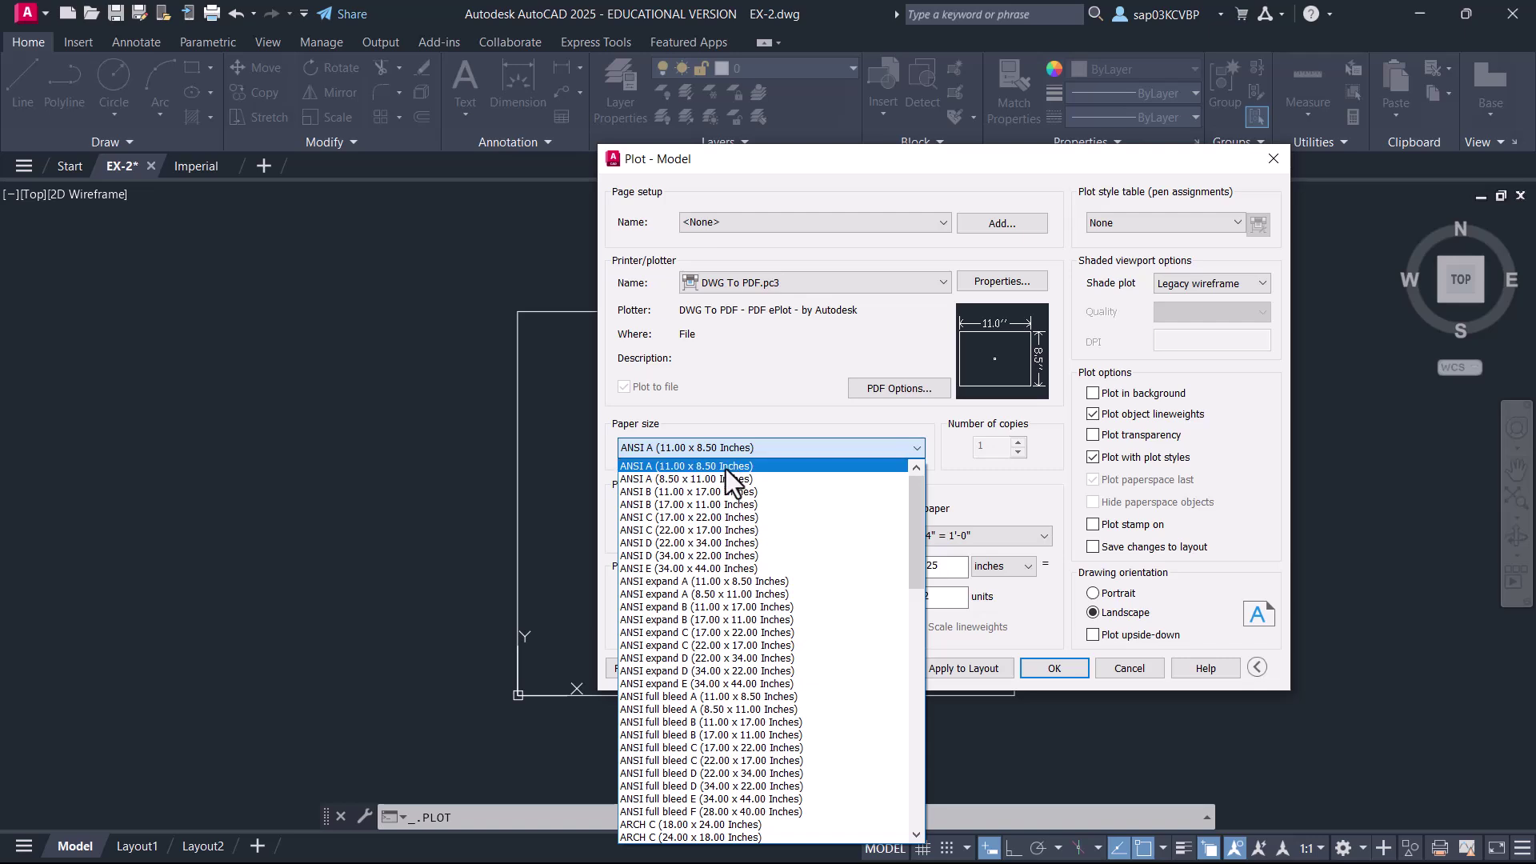
pyautogui.click(726, 467)
# - Set the plot area to Limits and the plot scale to 1:1
pyautogui.click(676, 531)
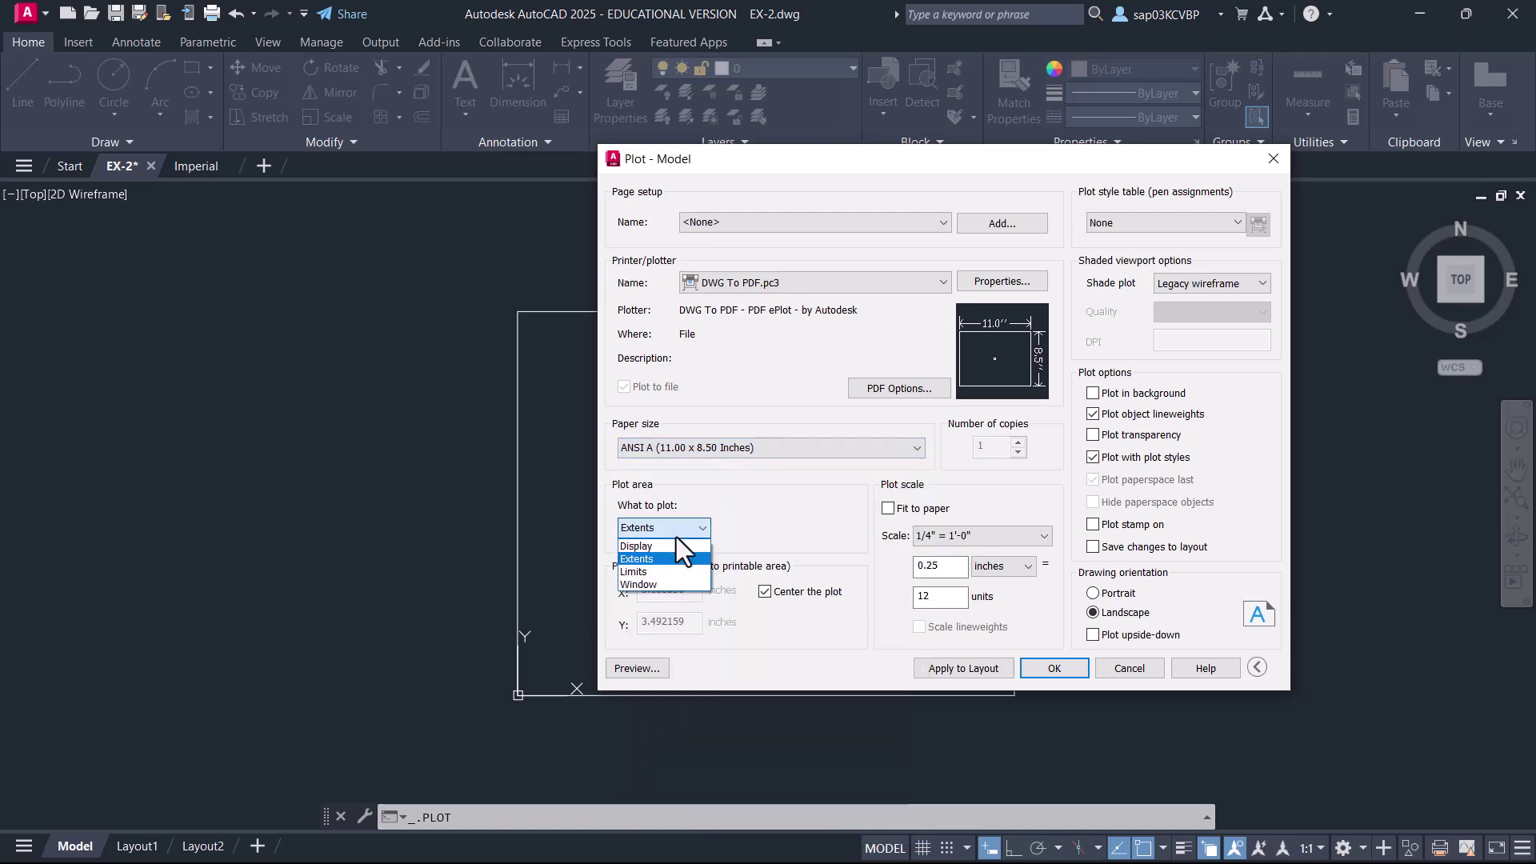
pyautogui.click(655, 572)
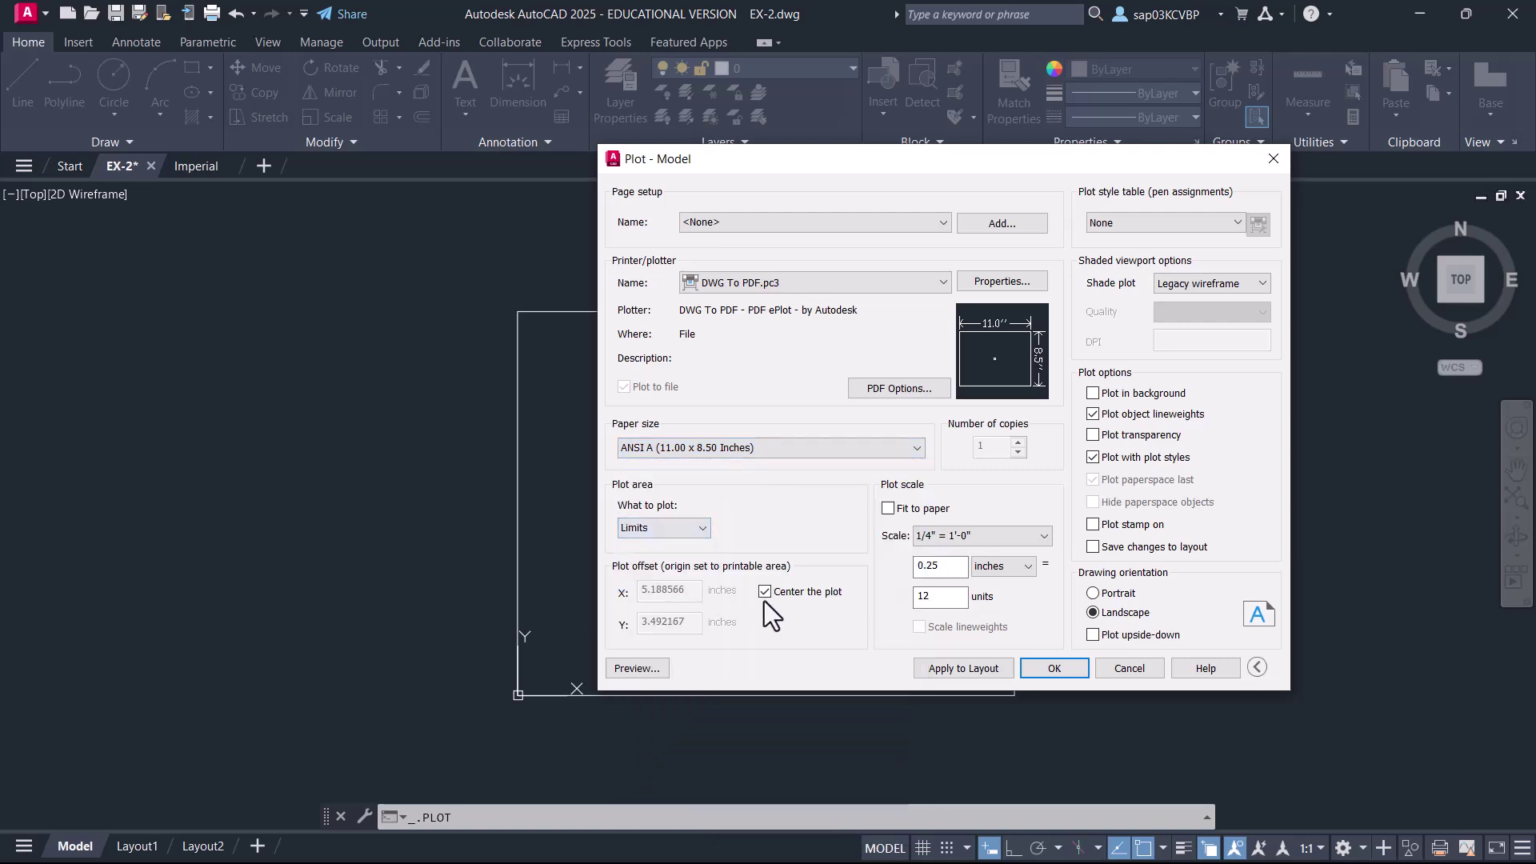
pyautogui.click(939, 539)
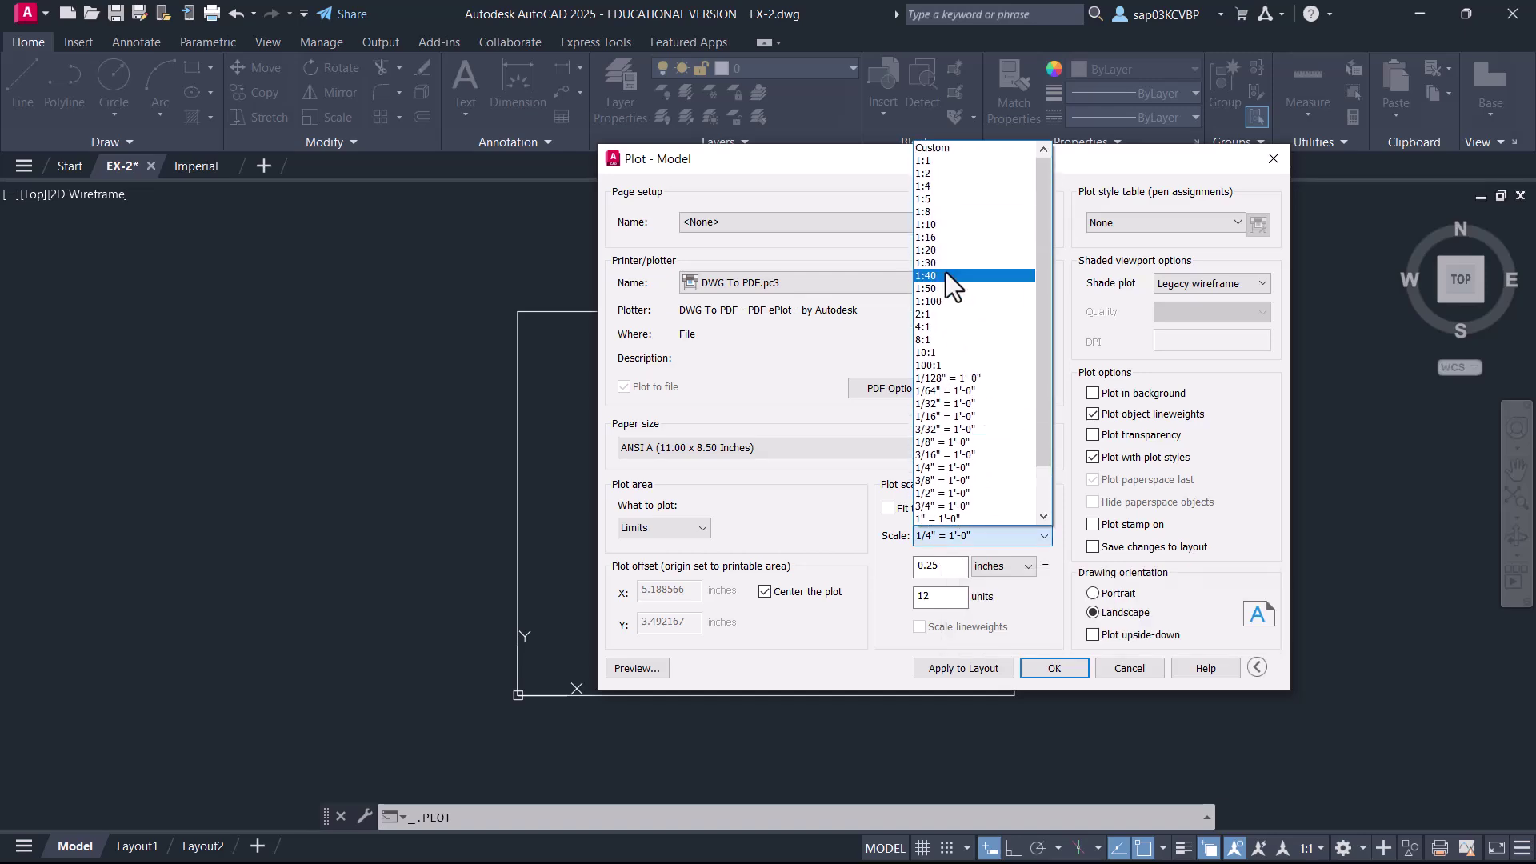
pyautogui.click(969, 161)
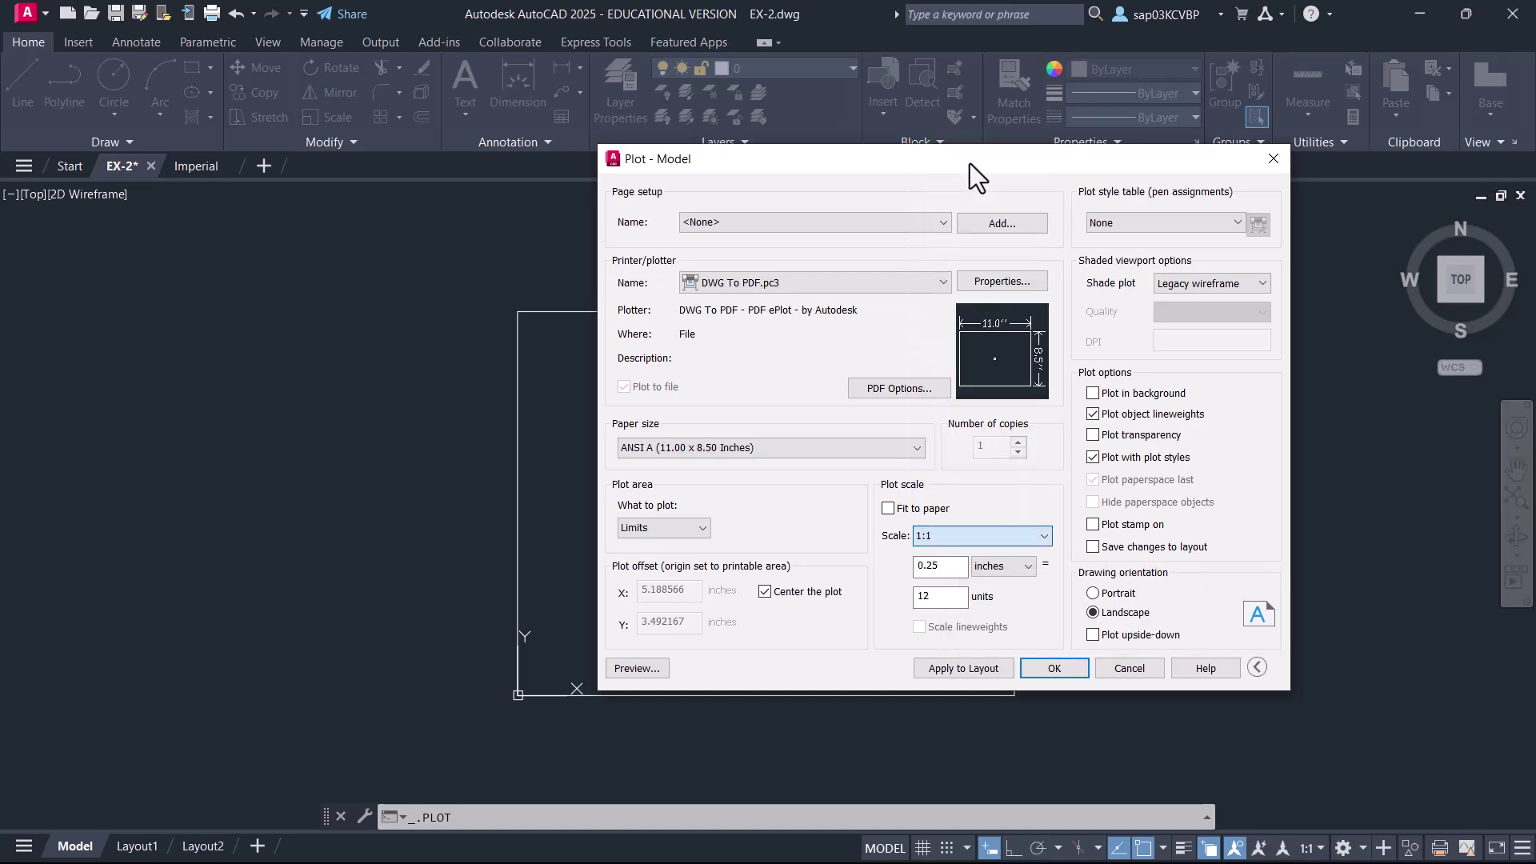
# - Preview the 1:1 plot, plot it to EX-2-Model.pdf in the Documents folder, and return from the PDF viewer to AutoCAD
pyautogui.click(645, 669)
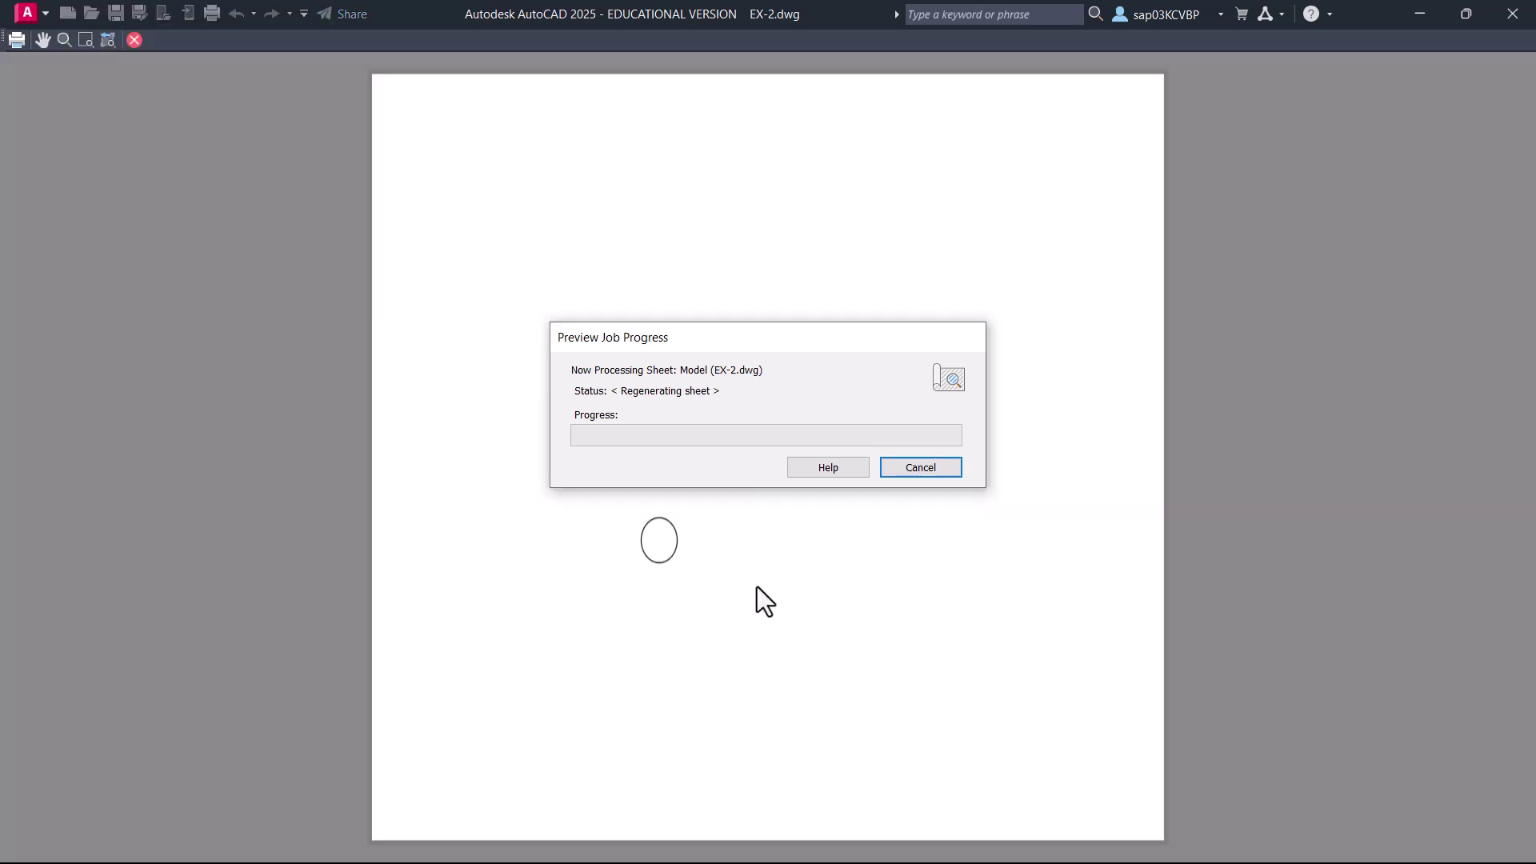
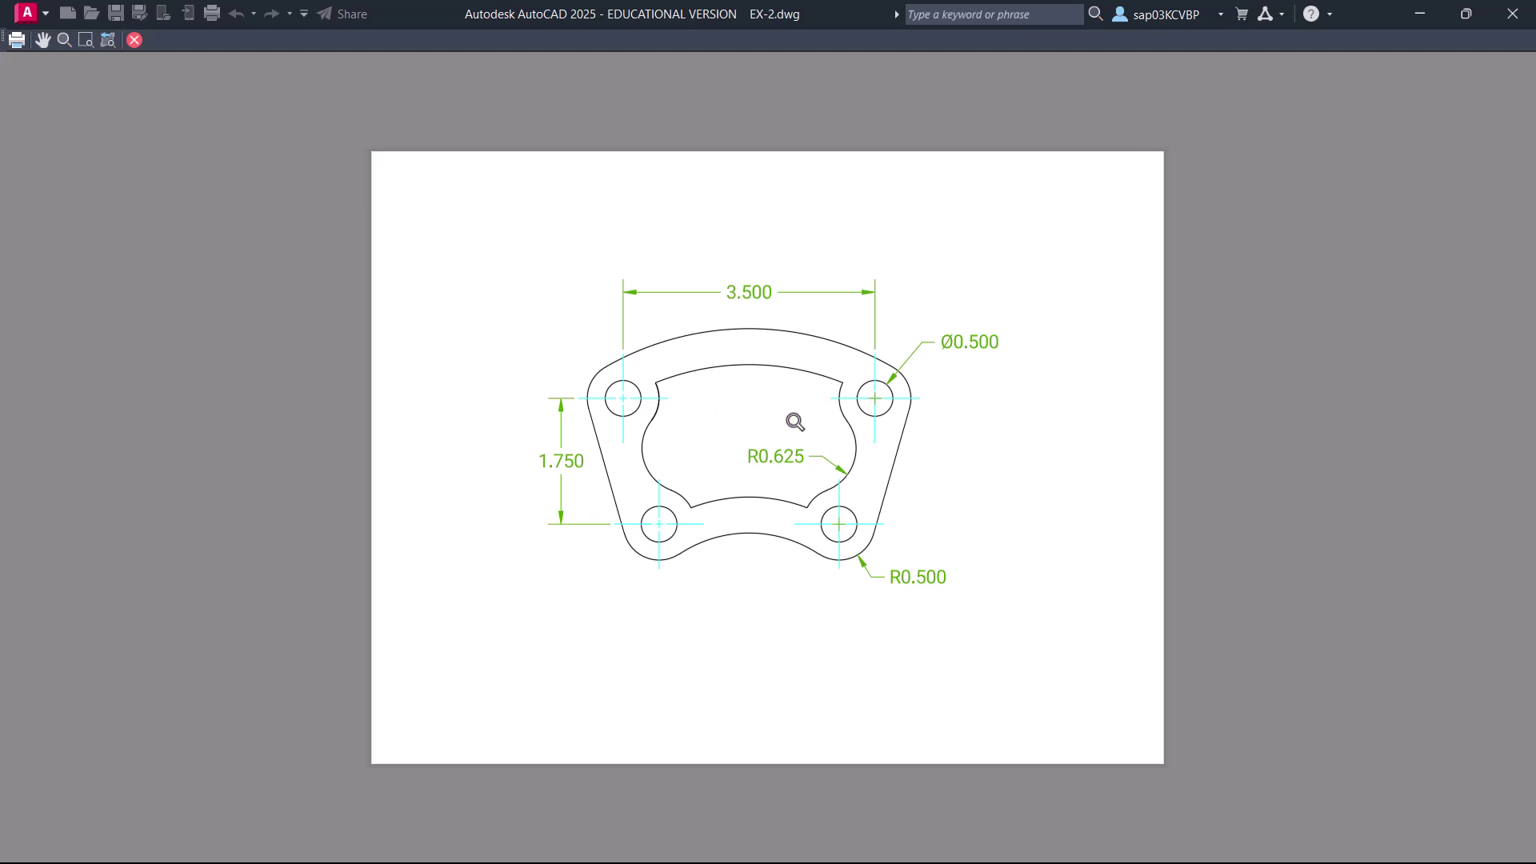
pyautogui.rightClick(757, 353)
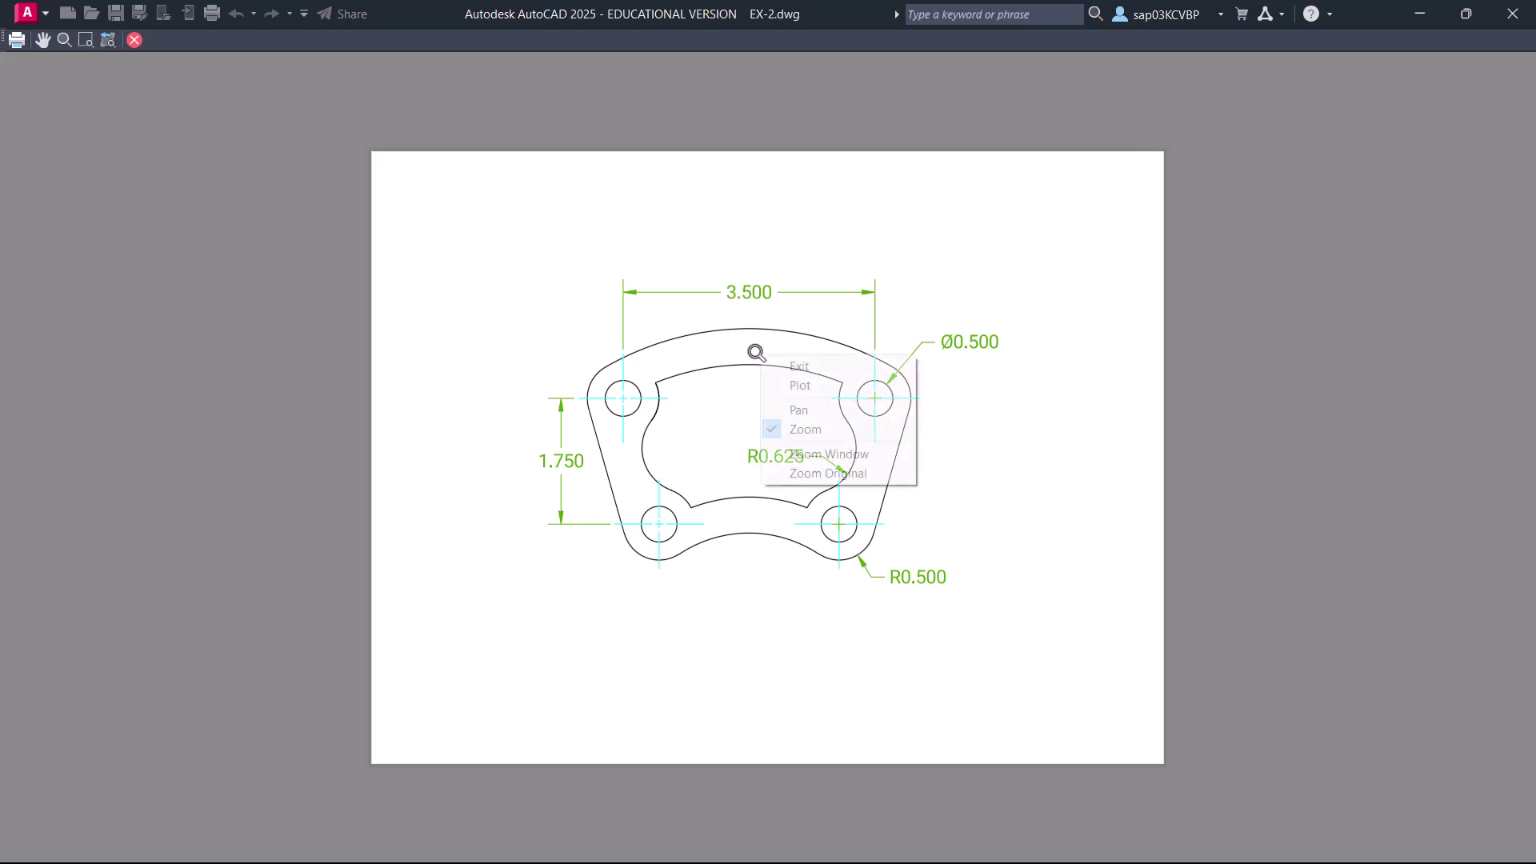
pyautogui.click(816, 391)
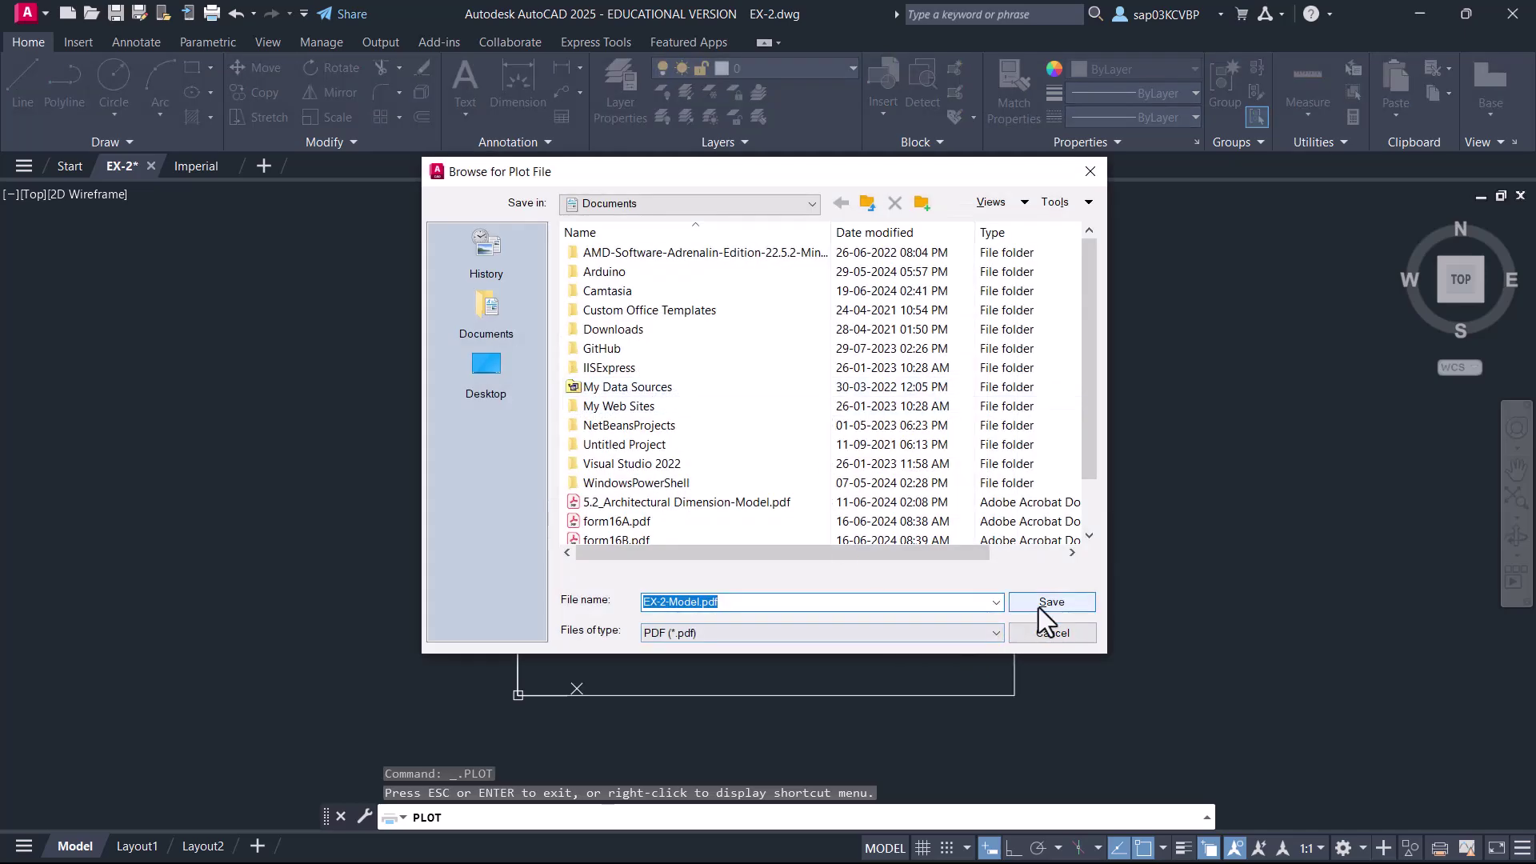
pyautogui.click(1048, 603)
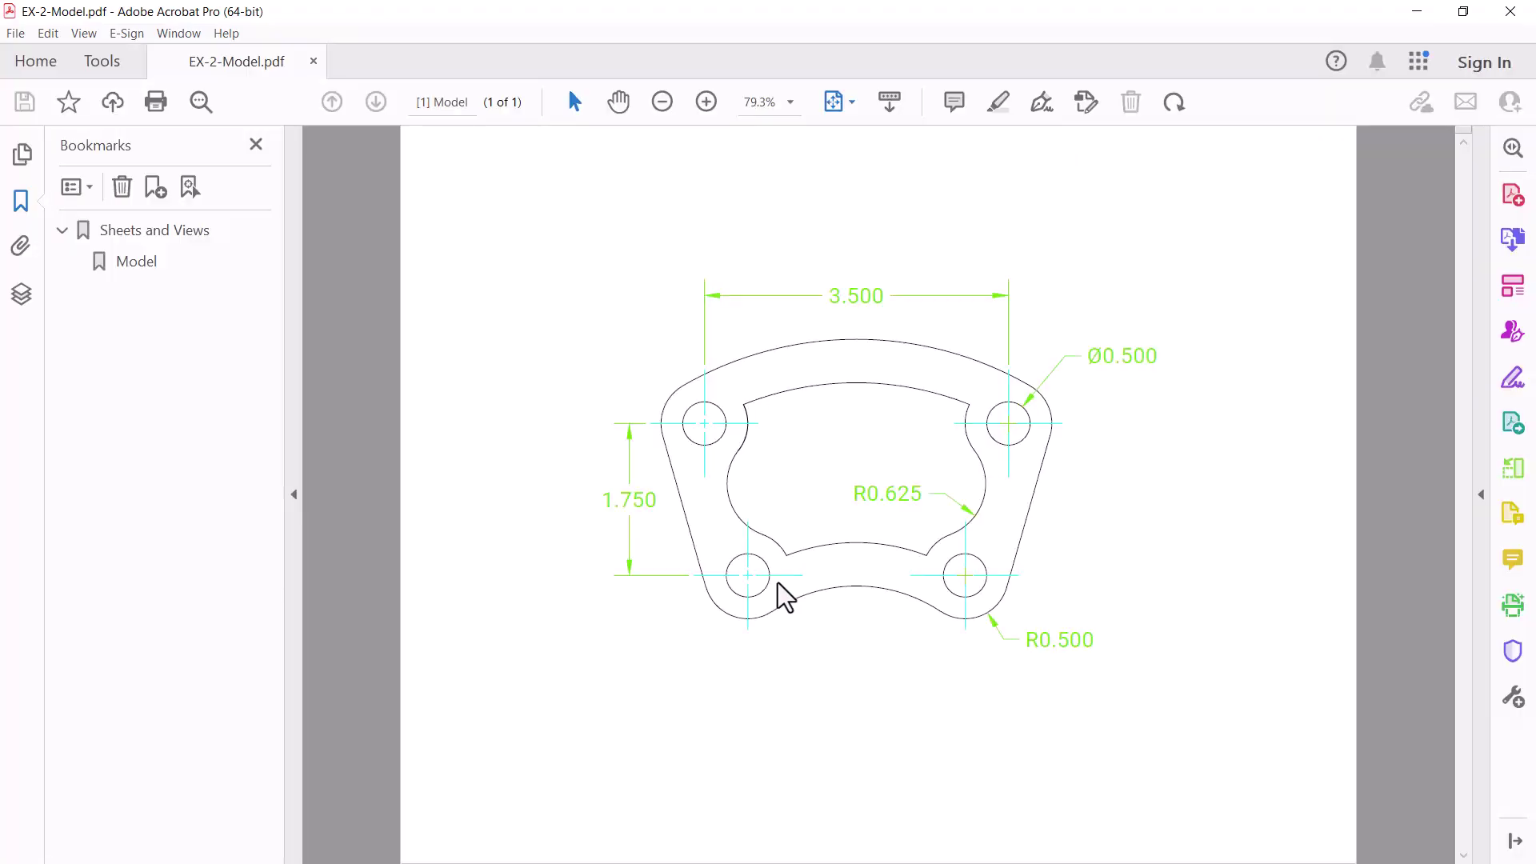
pyautogui.click(1422, 11)
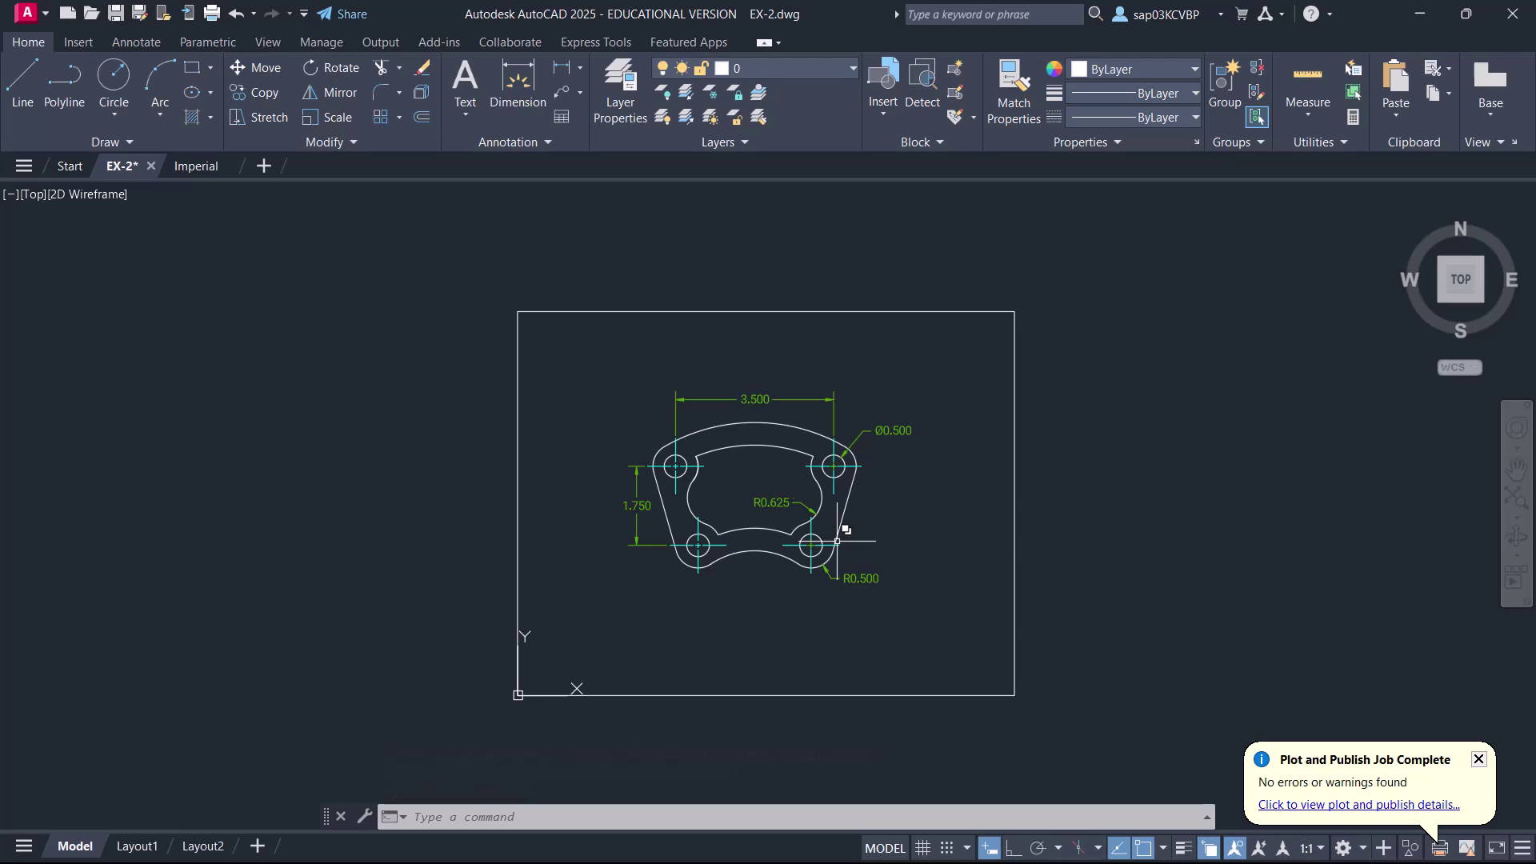
# - Start another single-sheet plot with the DWG To PDF.pc3 plotter and ANSI A (11.00 x 8.50 Inches) paper
pyautogui.hotkey('ctrl', 'p')
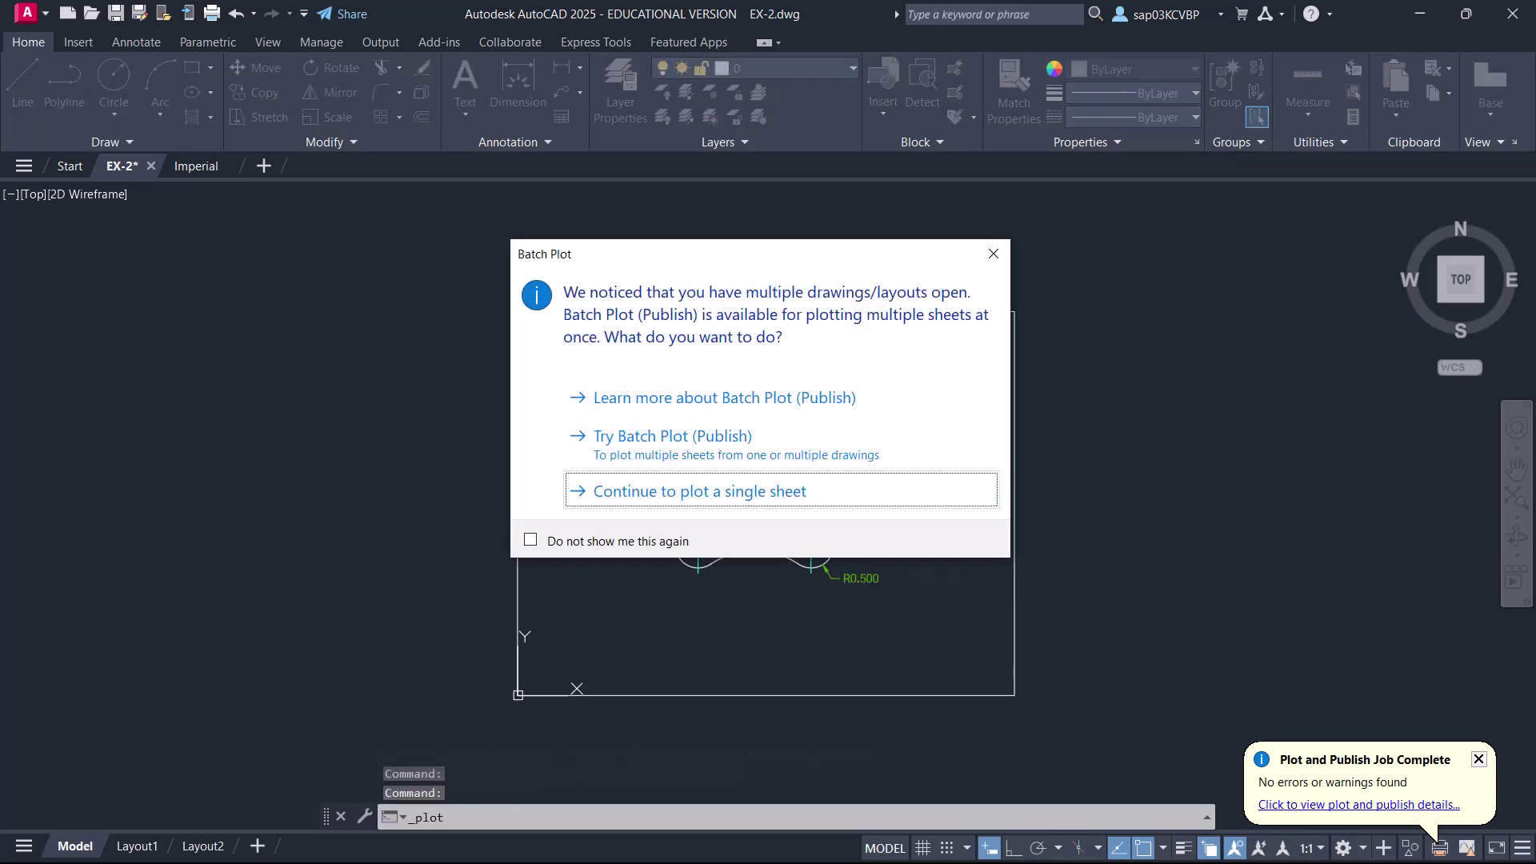
pyautogui.click(715, 490)
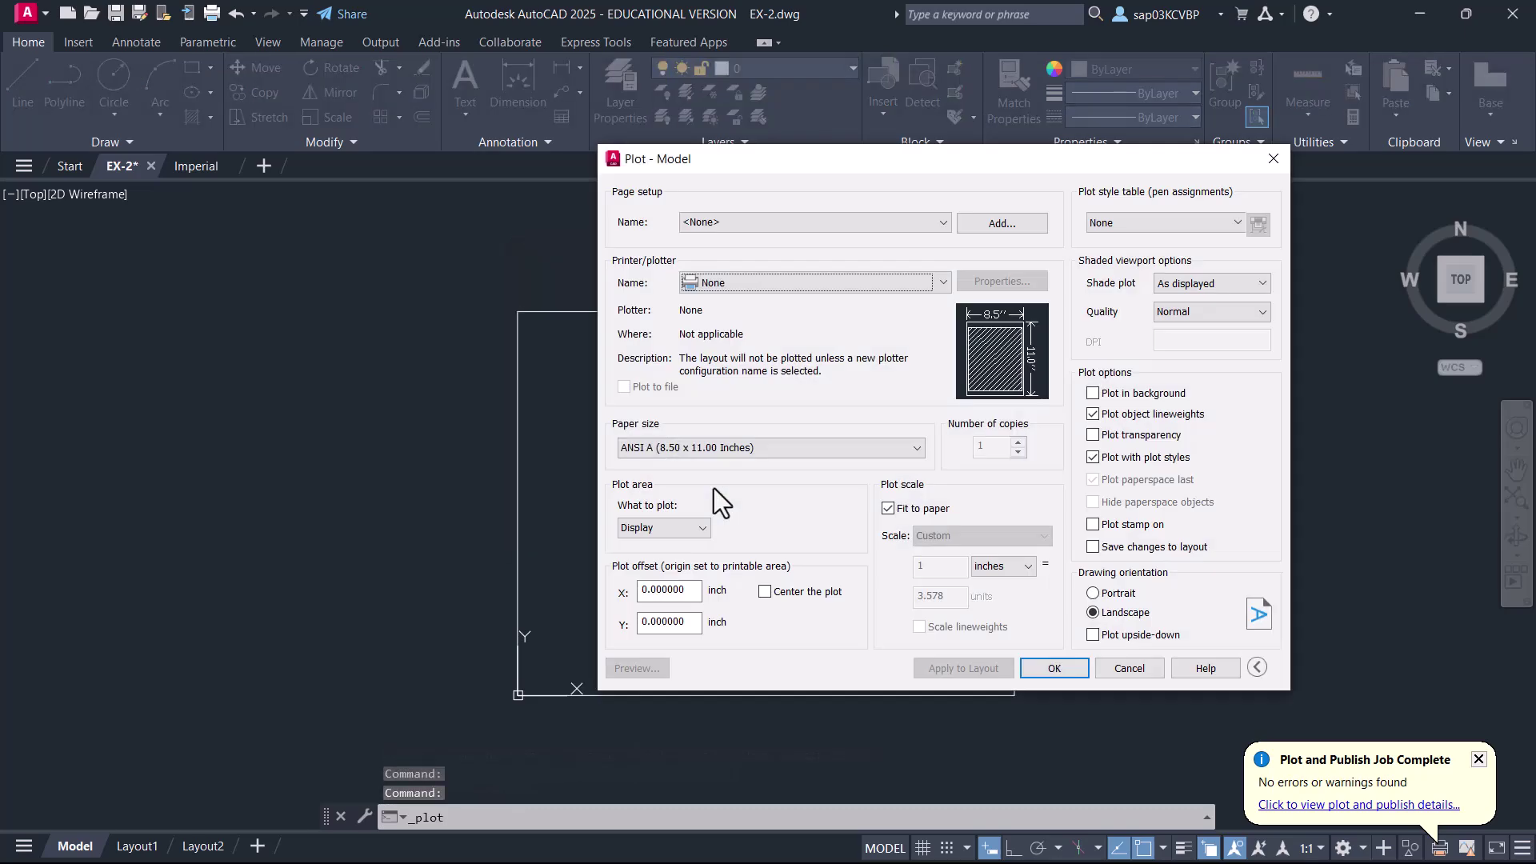
pyautogui.click(762, 282)
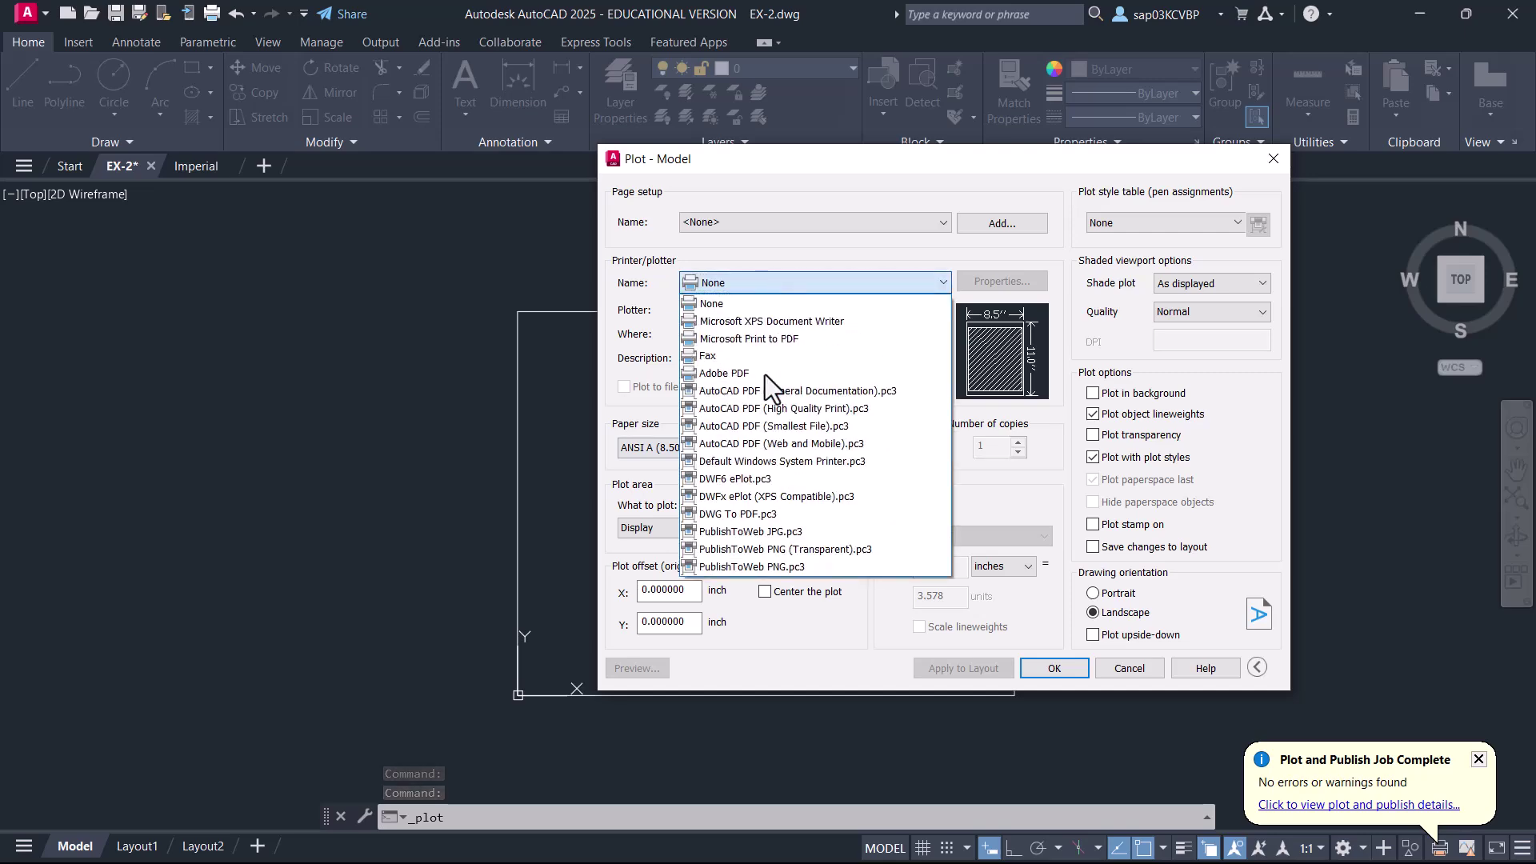
pyautogui.click(762, 517)
pyautogui.click(752, 453)
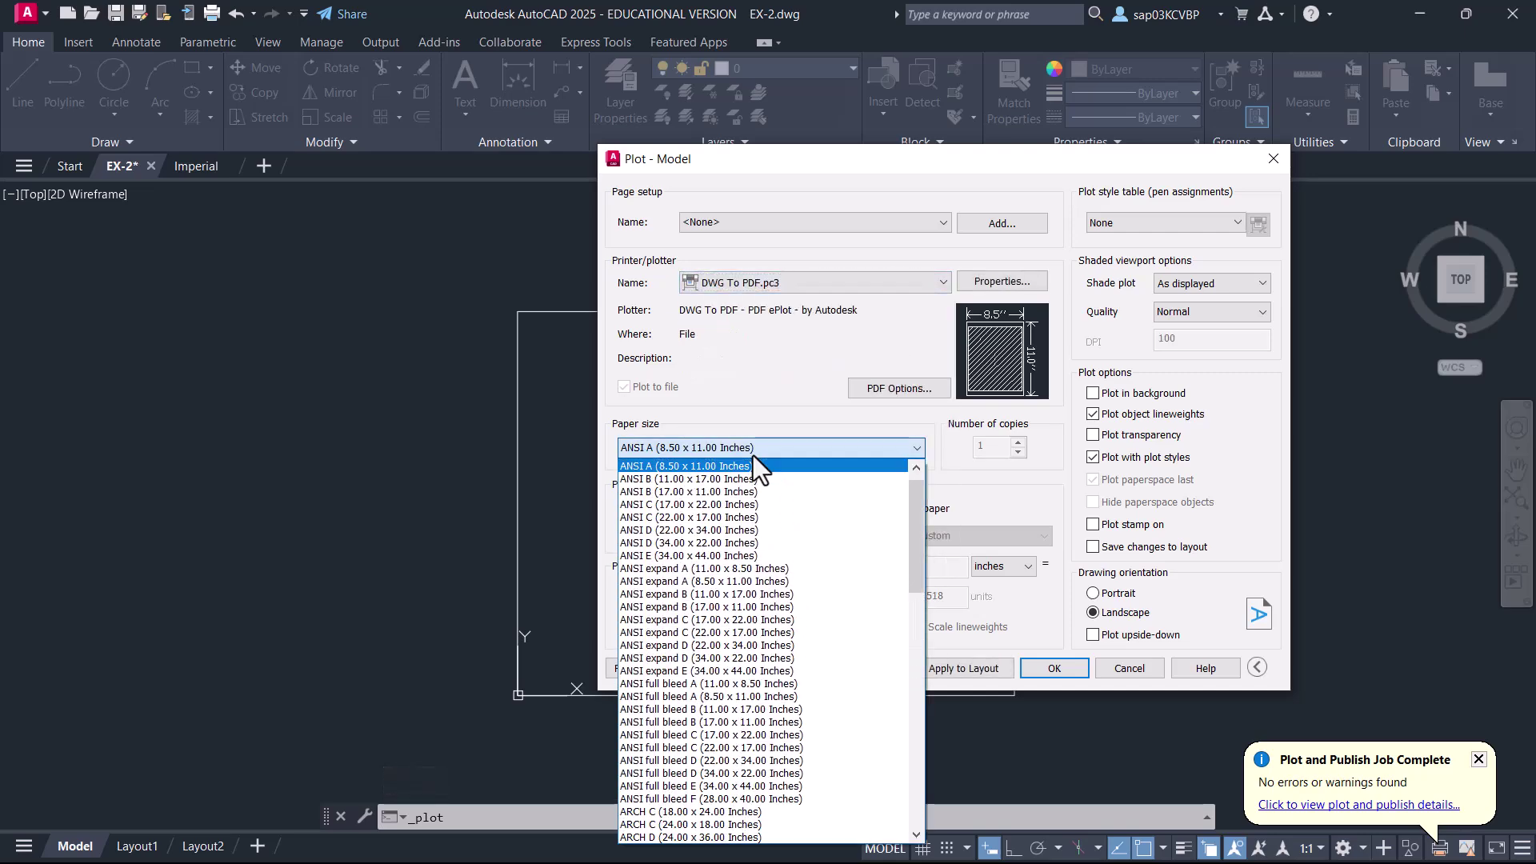
pyautogui.click(736, 469)
# - Set the plot area to Limits and center the plot on the paper
pyautogui.click(697, 528)
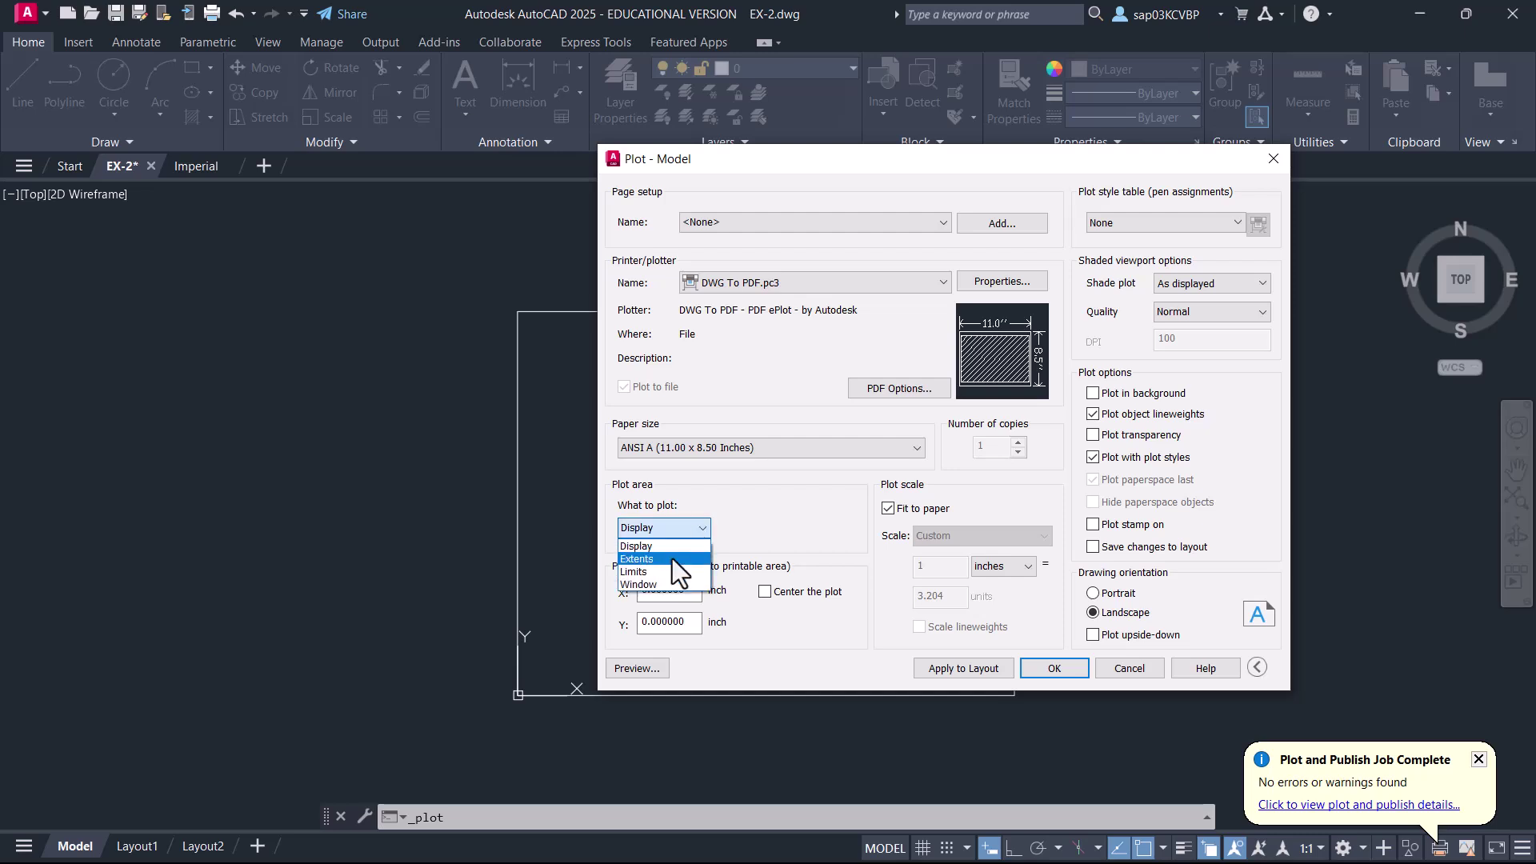
pyautogui.click(664, 571)
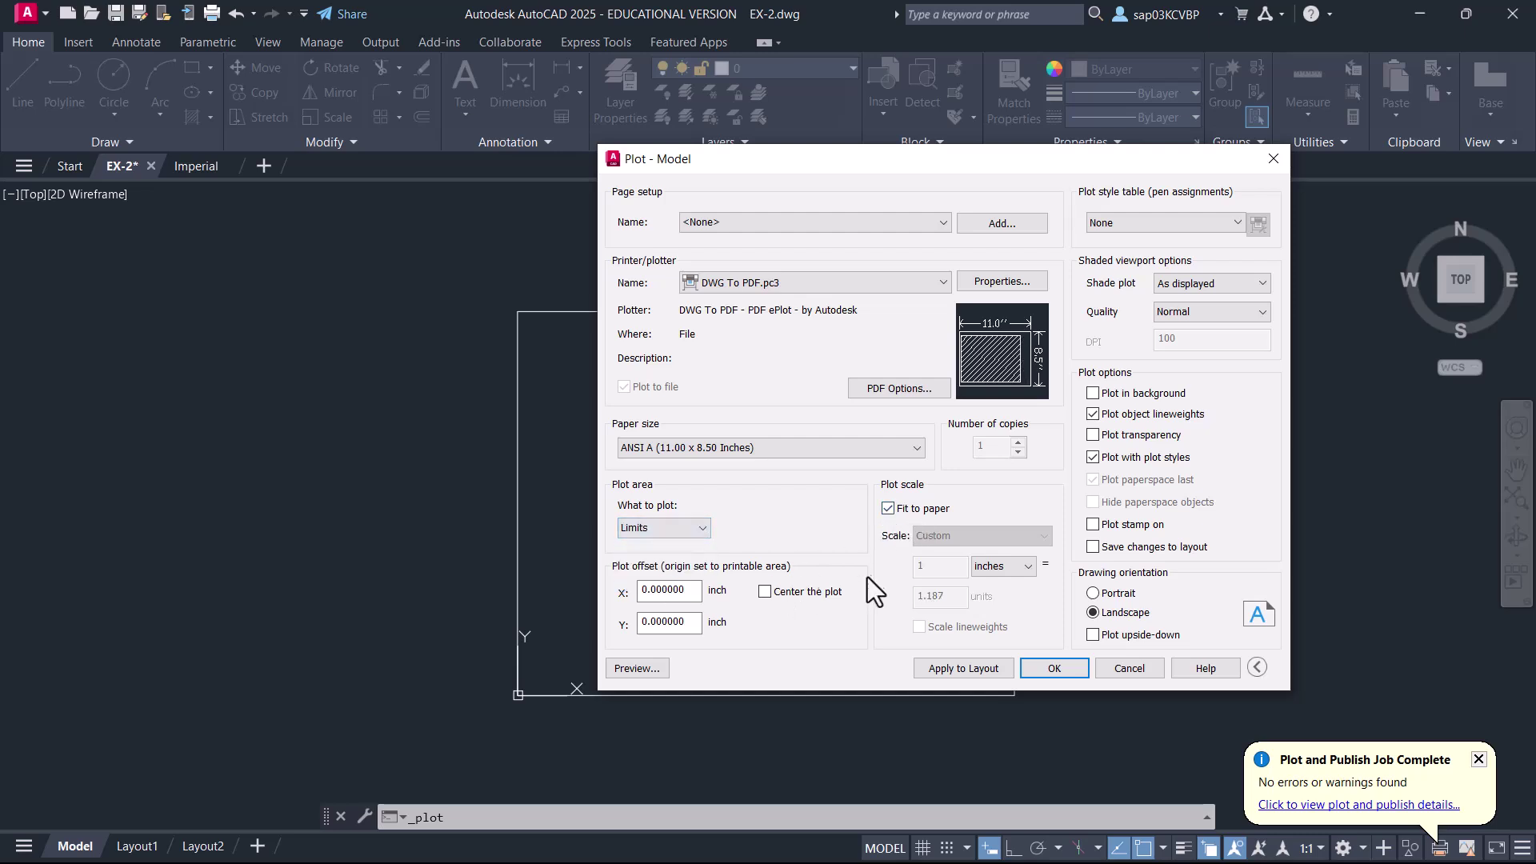
pyautogui.click(787, 596)
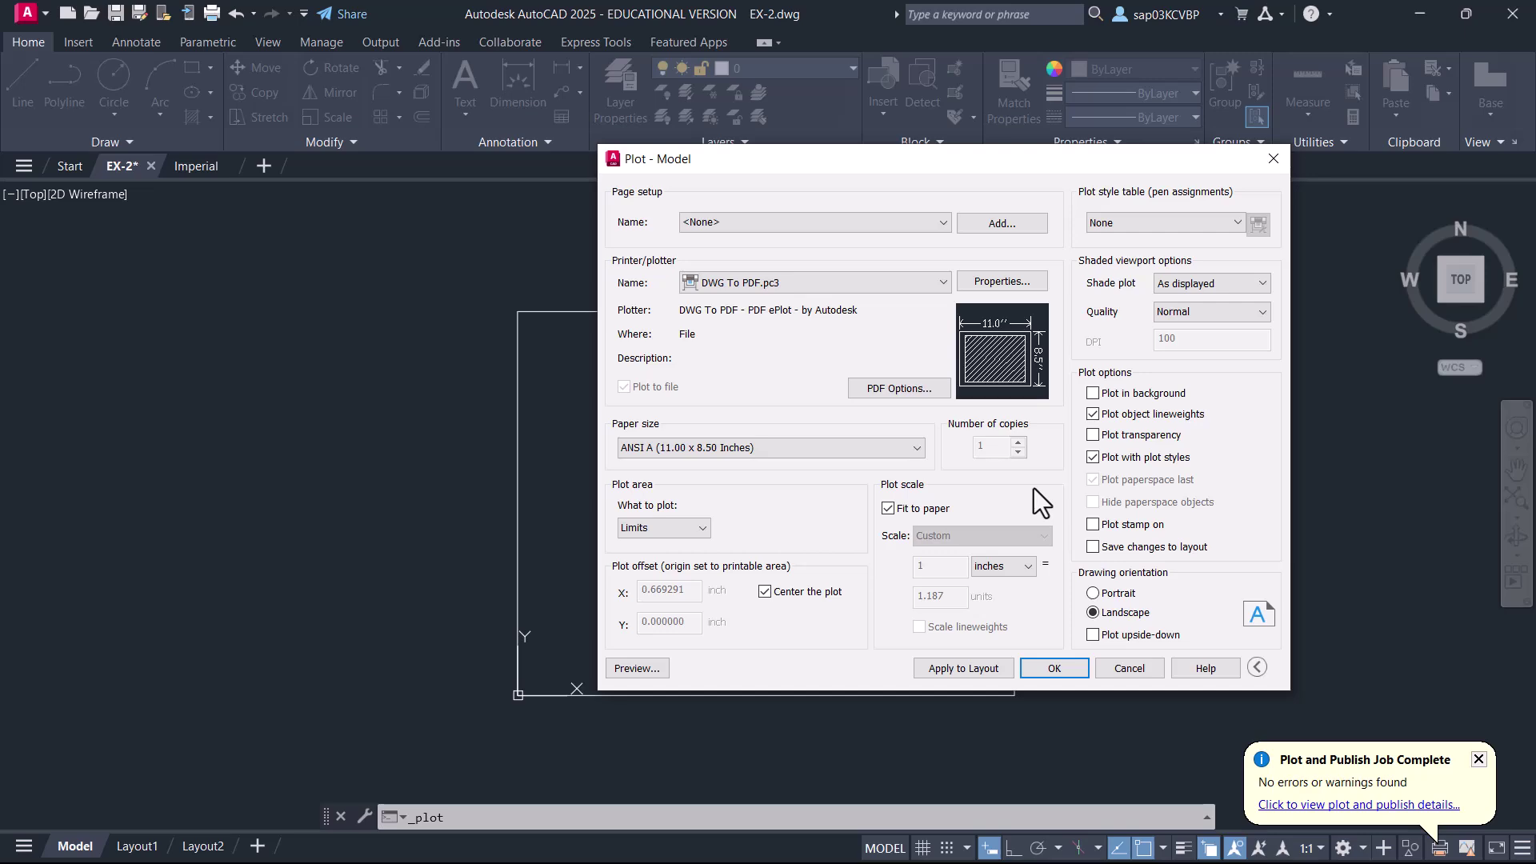
# - Preview the fit-to-paper plot and plot it to EX-2-Model2.pdf in the Documents folder
pyautogui.click(659, 671)
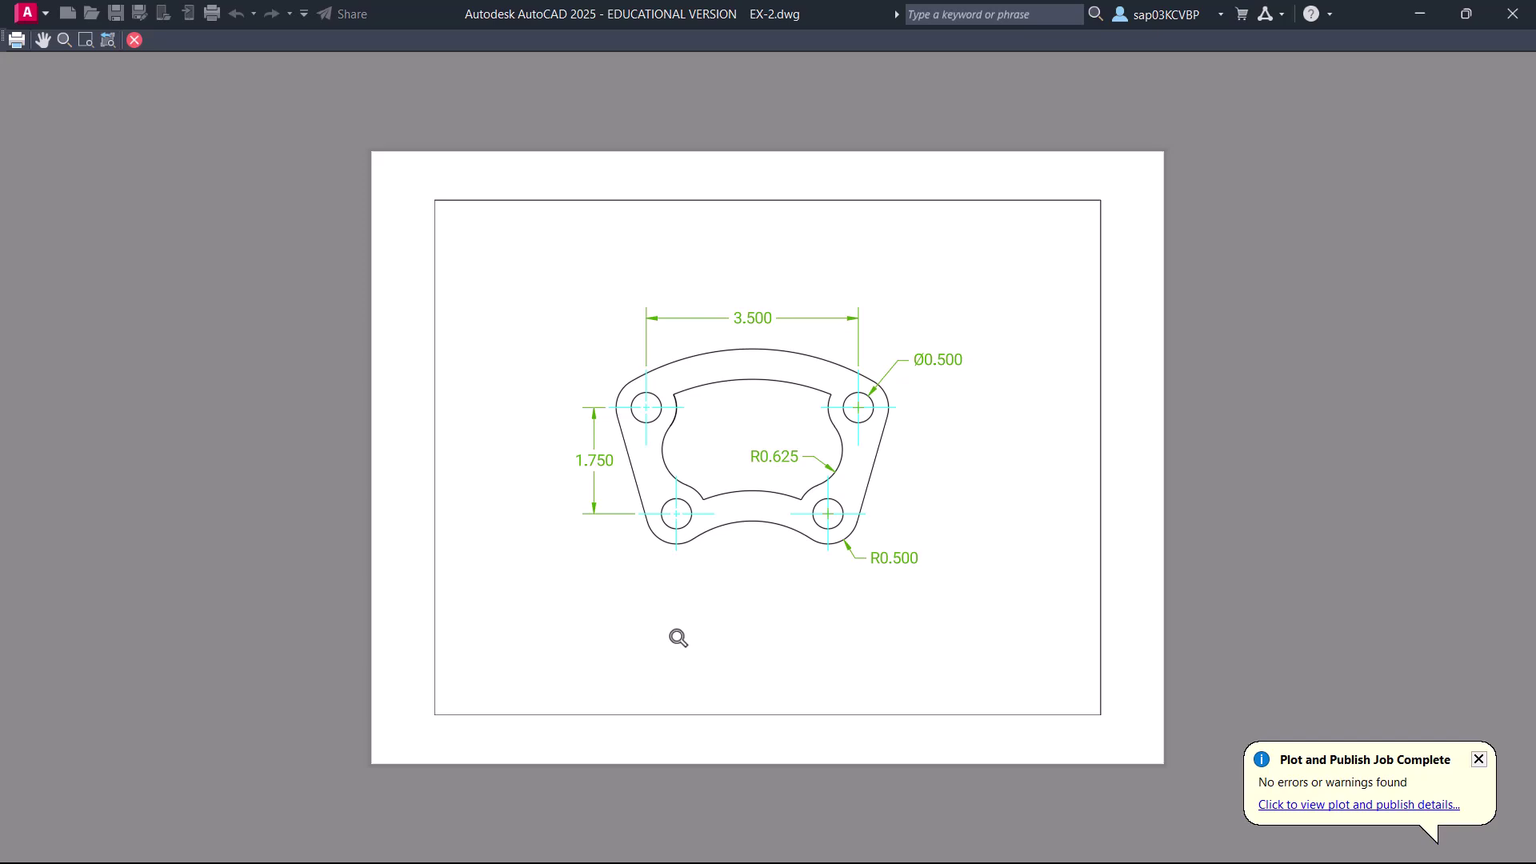
pyautogui.rightClick(708, 447)
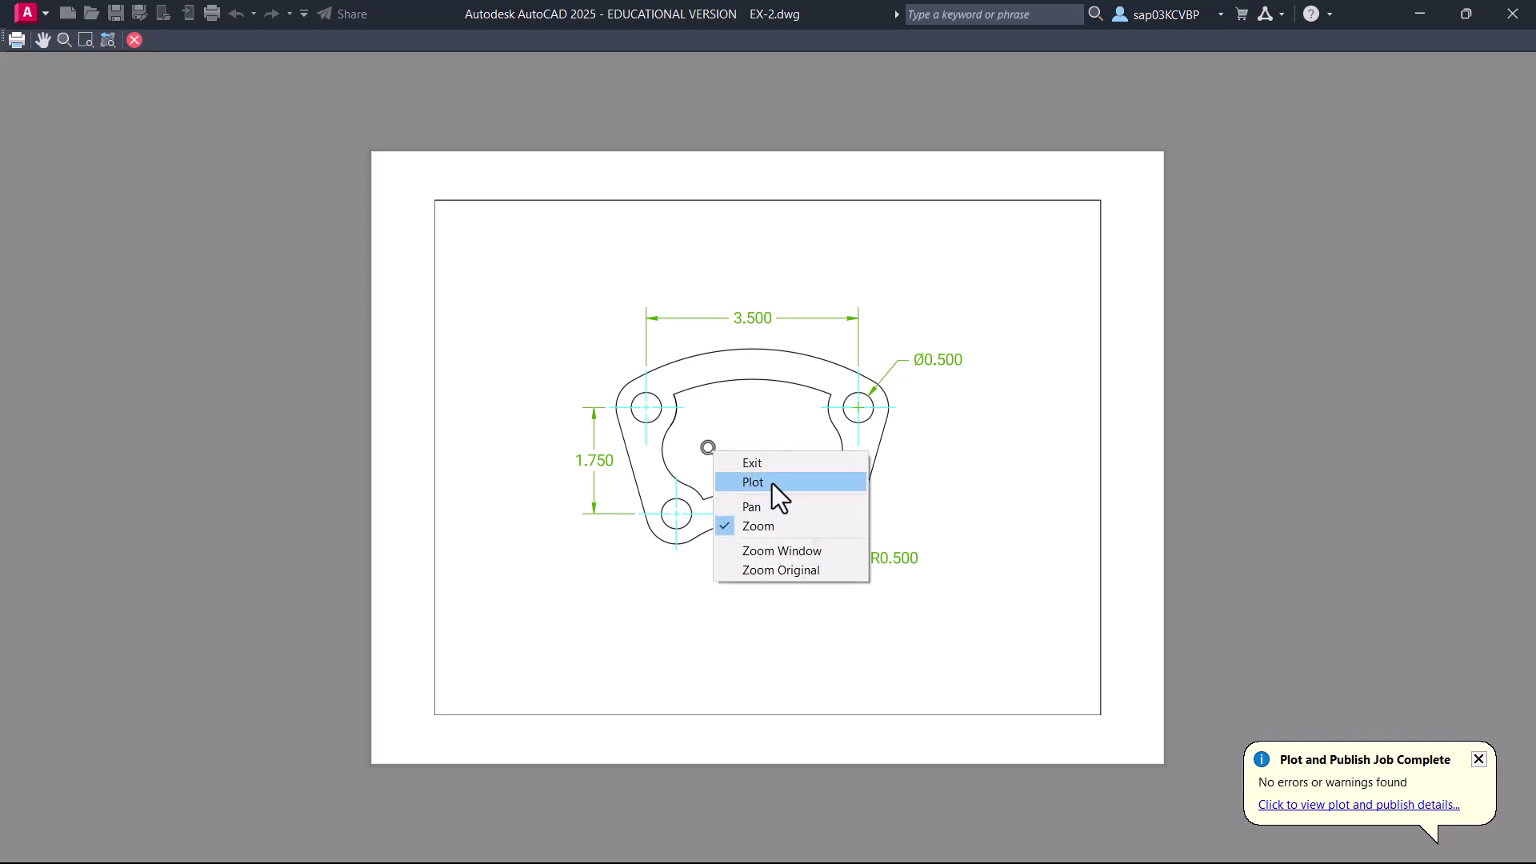
pyautogui.click(770, 481)
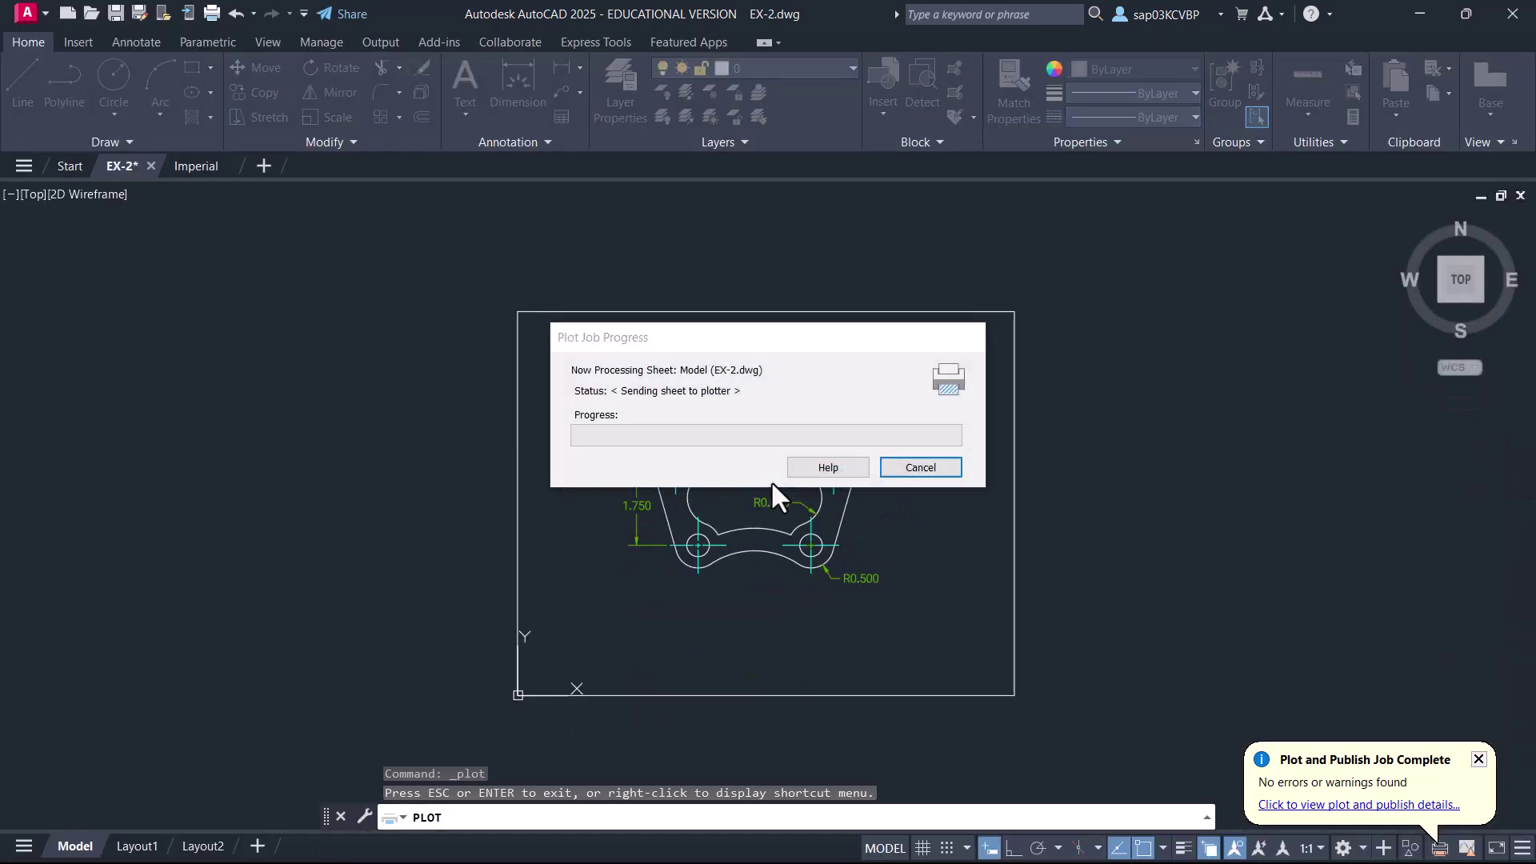
pyautogui.click(678, 601)
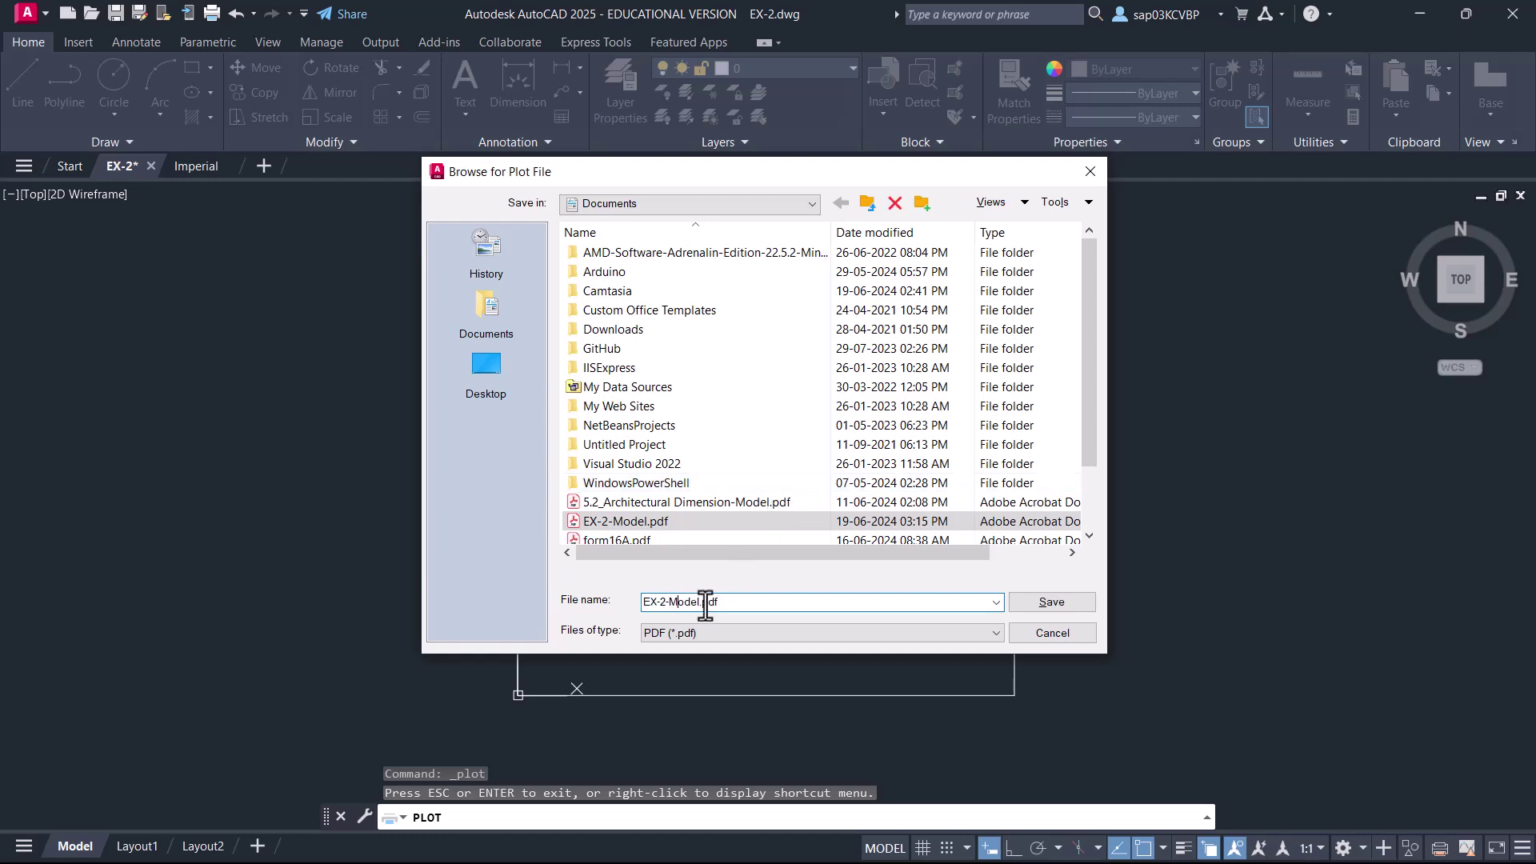
pyautogui.write('2')
pyautogui.click(1051, 605)
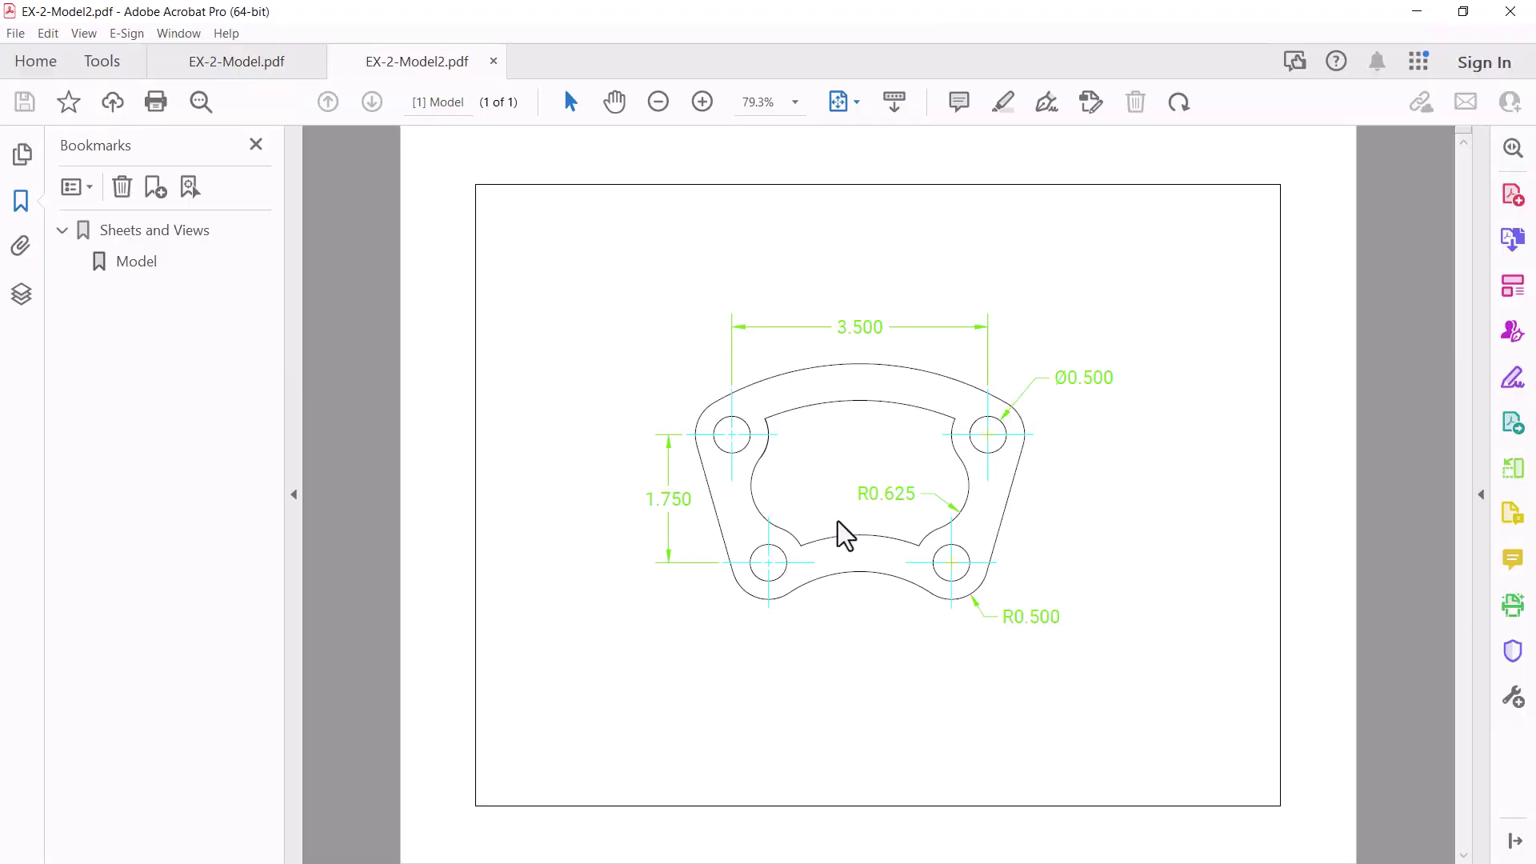
# - Compare EX-2-Model.pdf with EX-2-Model2.pdf, and close EX-2-Model2.pdf
pyautogui.click(256, 72)
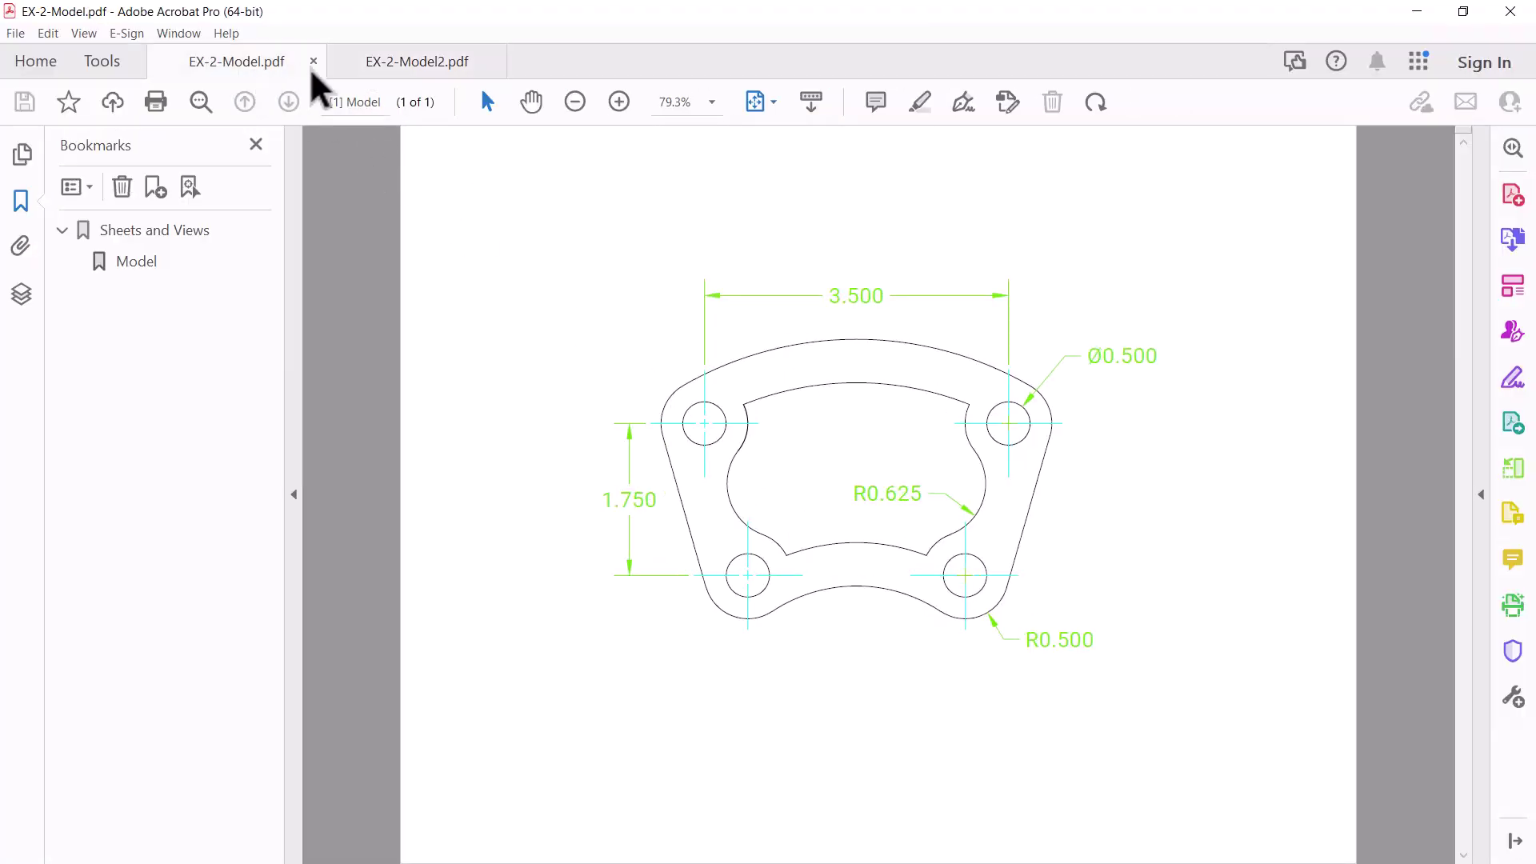
pyautogui.click(384, 71)
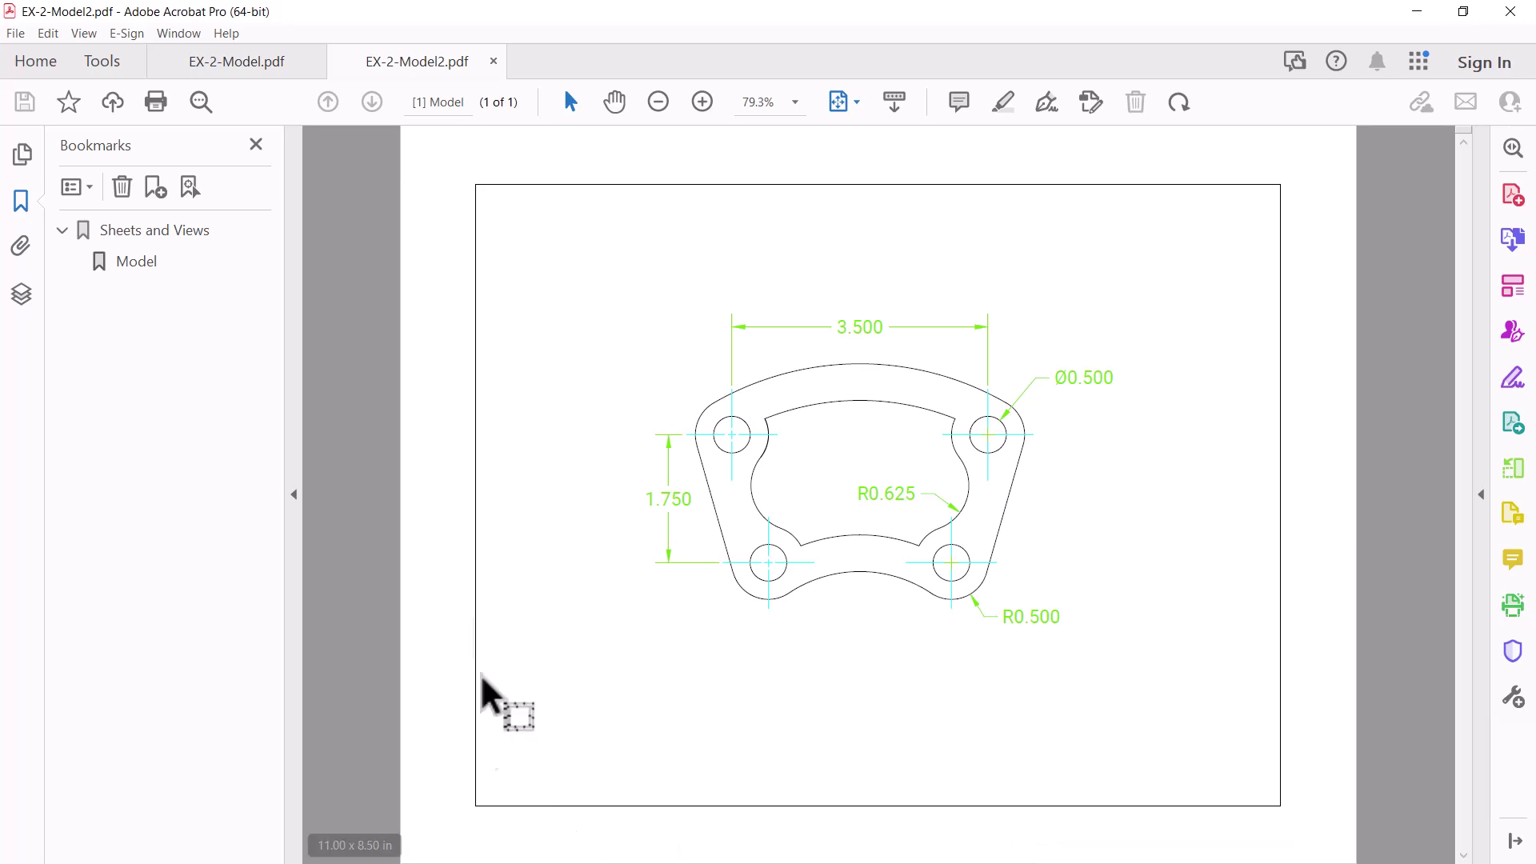
pyautogui.click(493, 61)
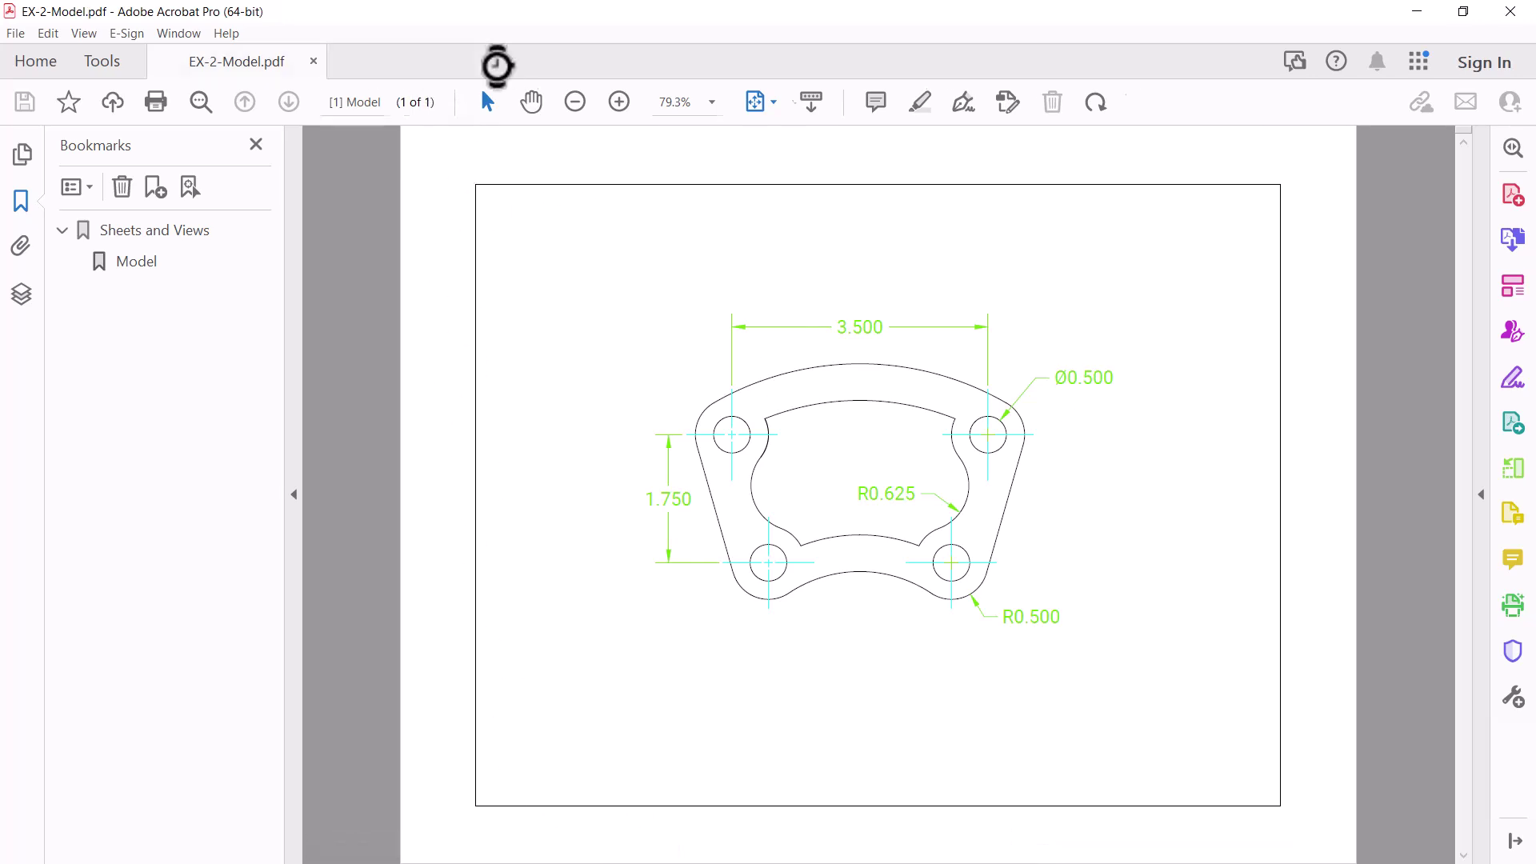
# - Switch back to AutoCAD and delete the sheet border rectangle around the part
pyautogui.click(1417, 12)
pyautogui.click(1044, 420)
pyautogui.click(973, 464)
pyautogui.press('Delete')
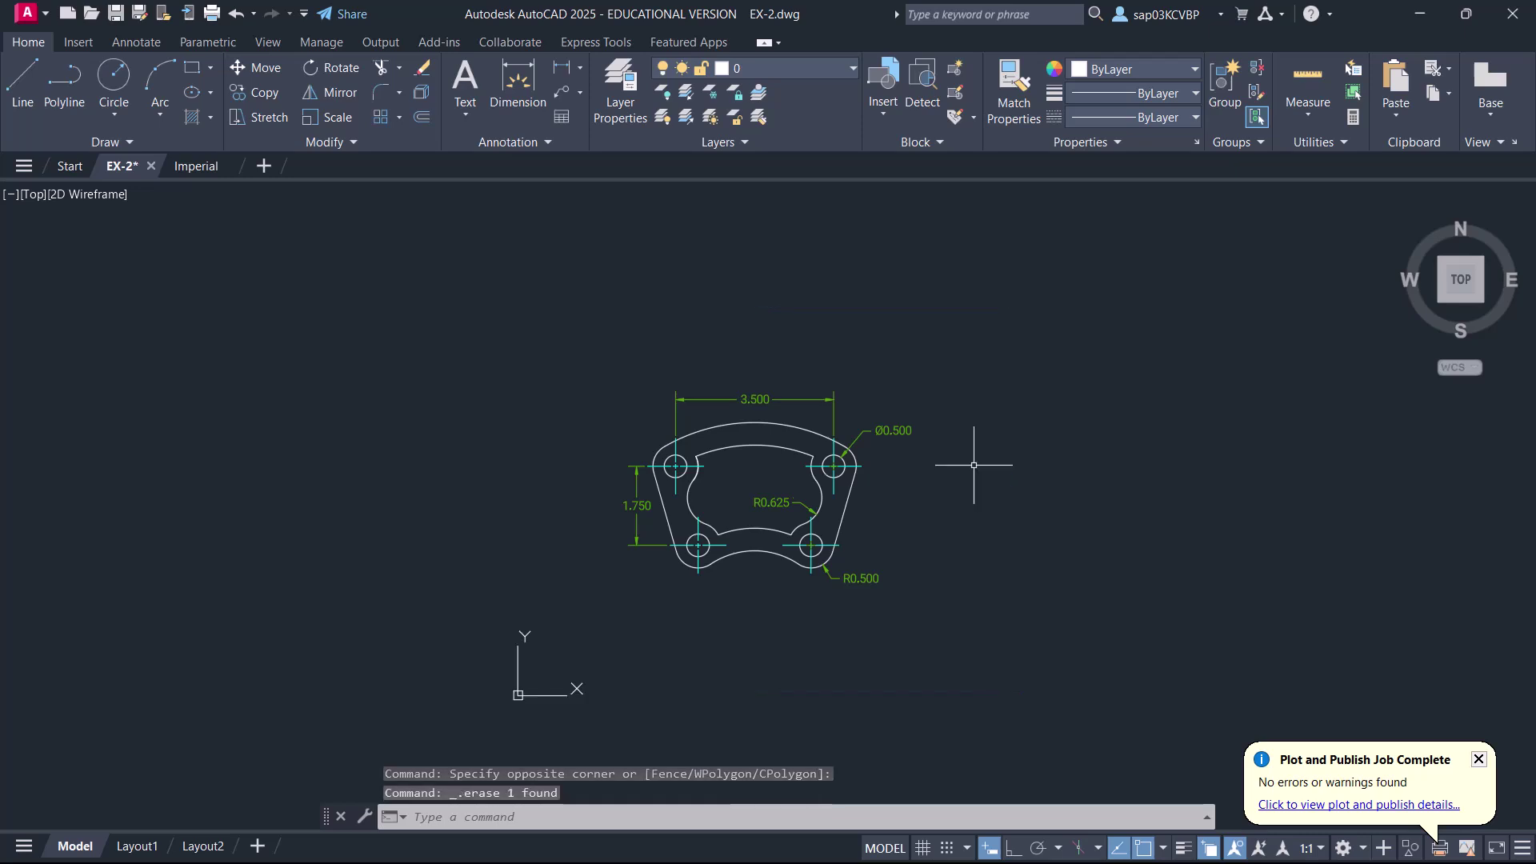
# - Start a new single-sheet plot of the borderless drawing using DWG To PDF.pc3 and ANSI A (11.00 x 8.50 Inches) paper
pyautogui.hotkey('ctrl', 'p')
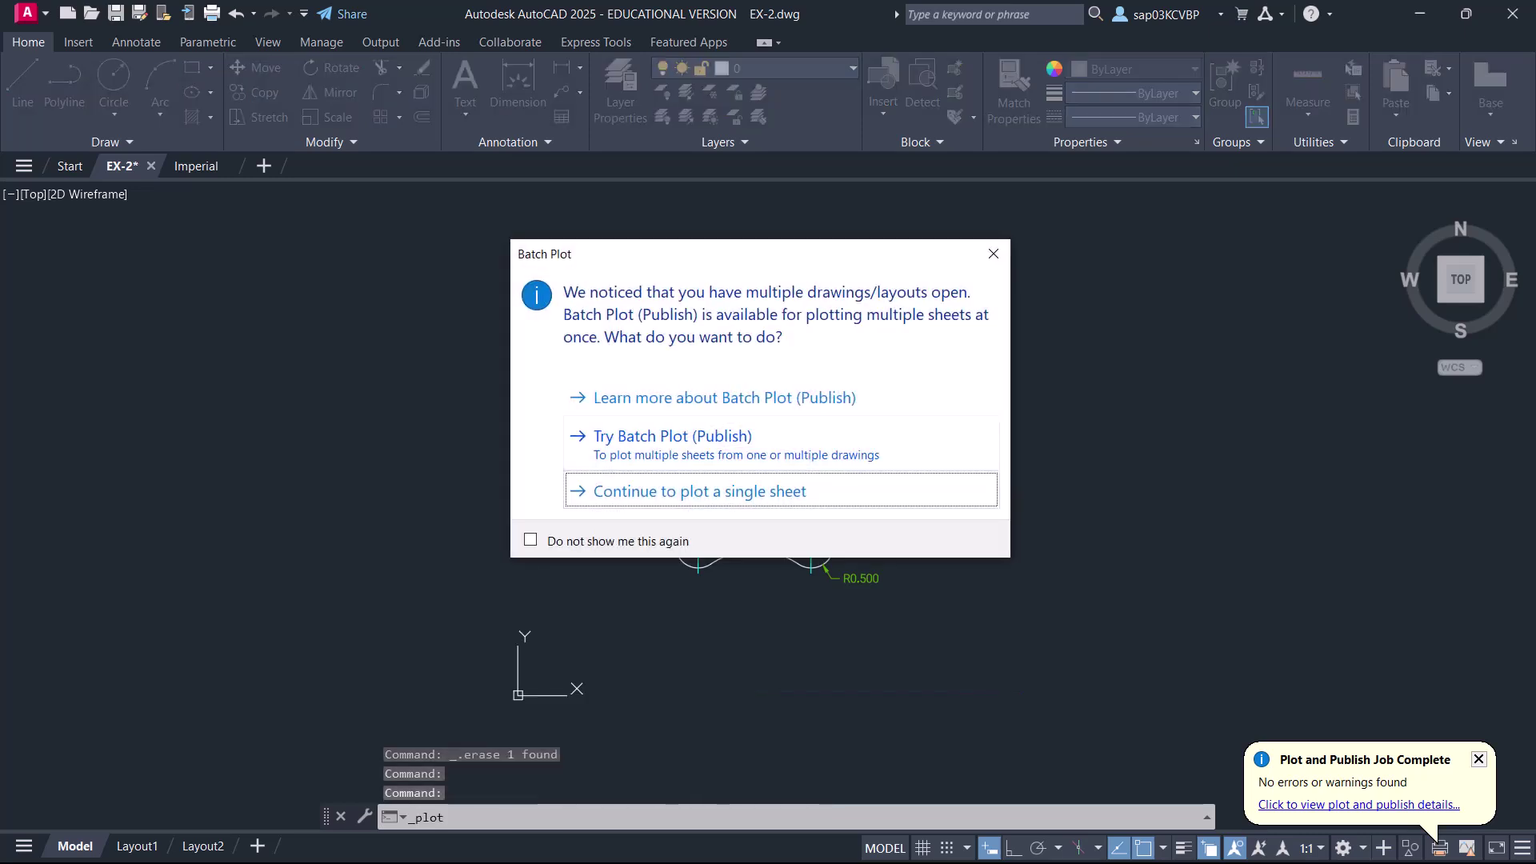
pyautogui.click(760, 492)
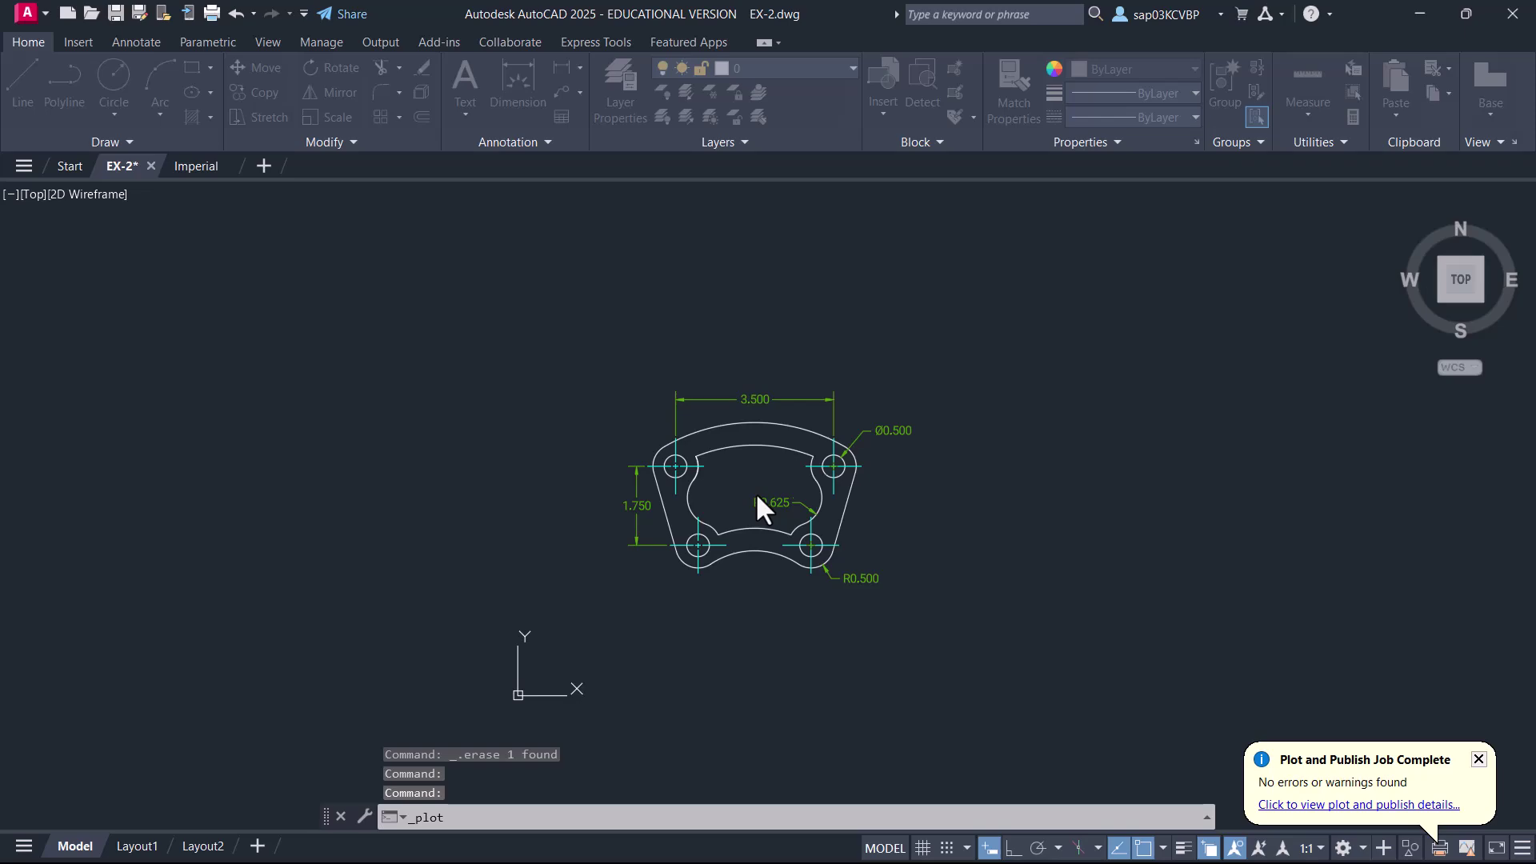
pyautogui.click(771, 285)
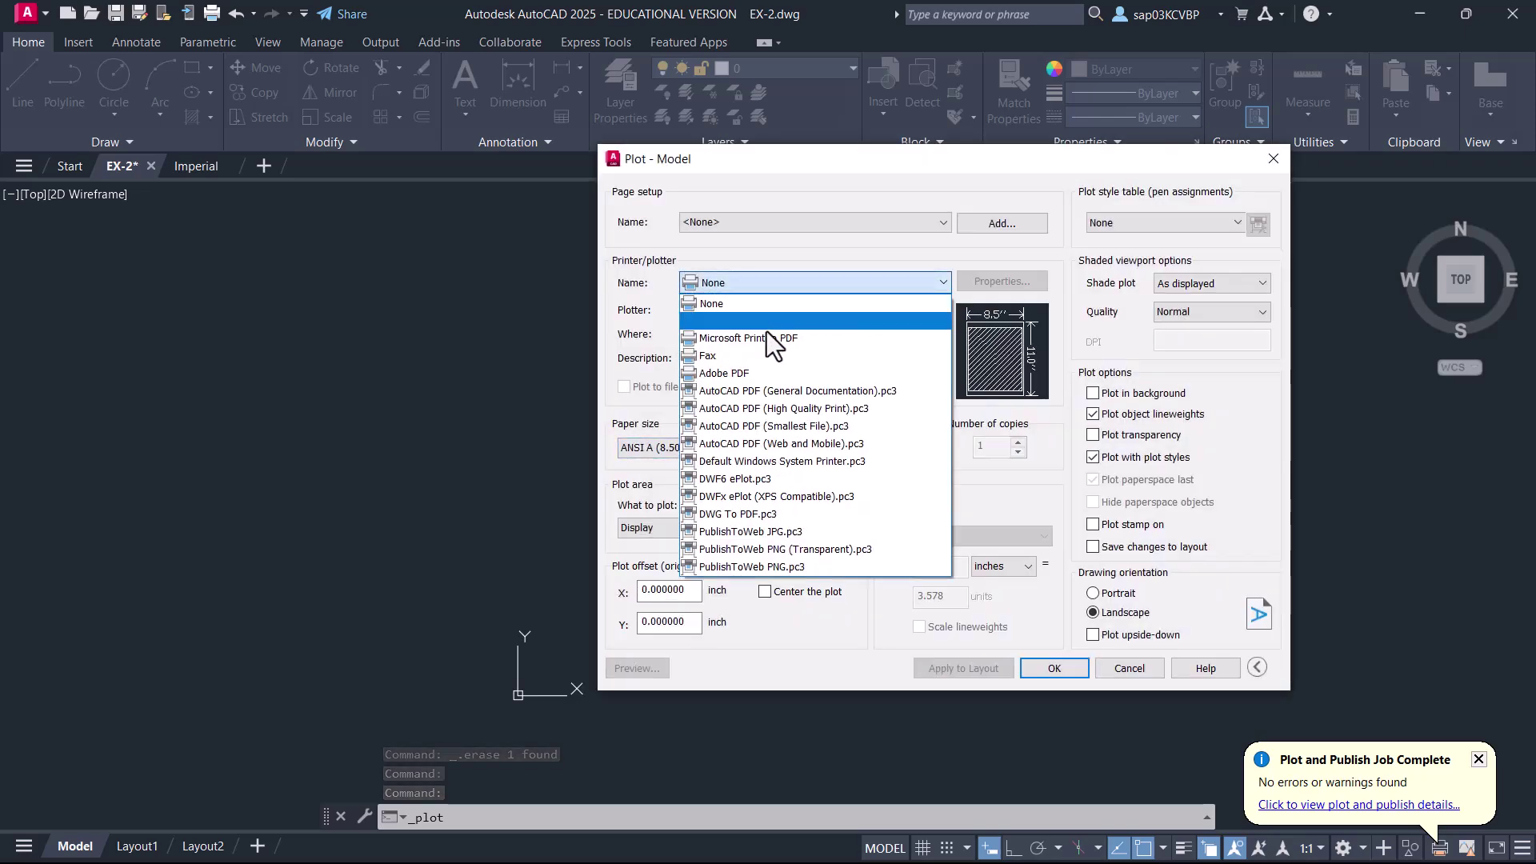
pyautogui.click(752, 514)
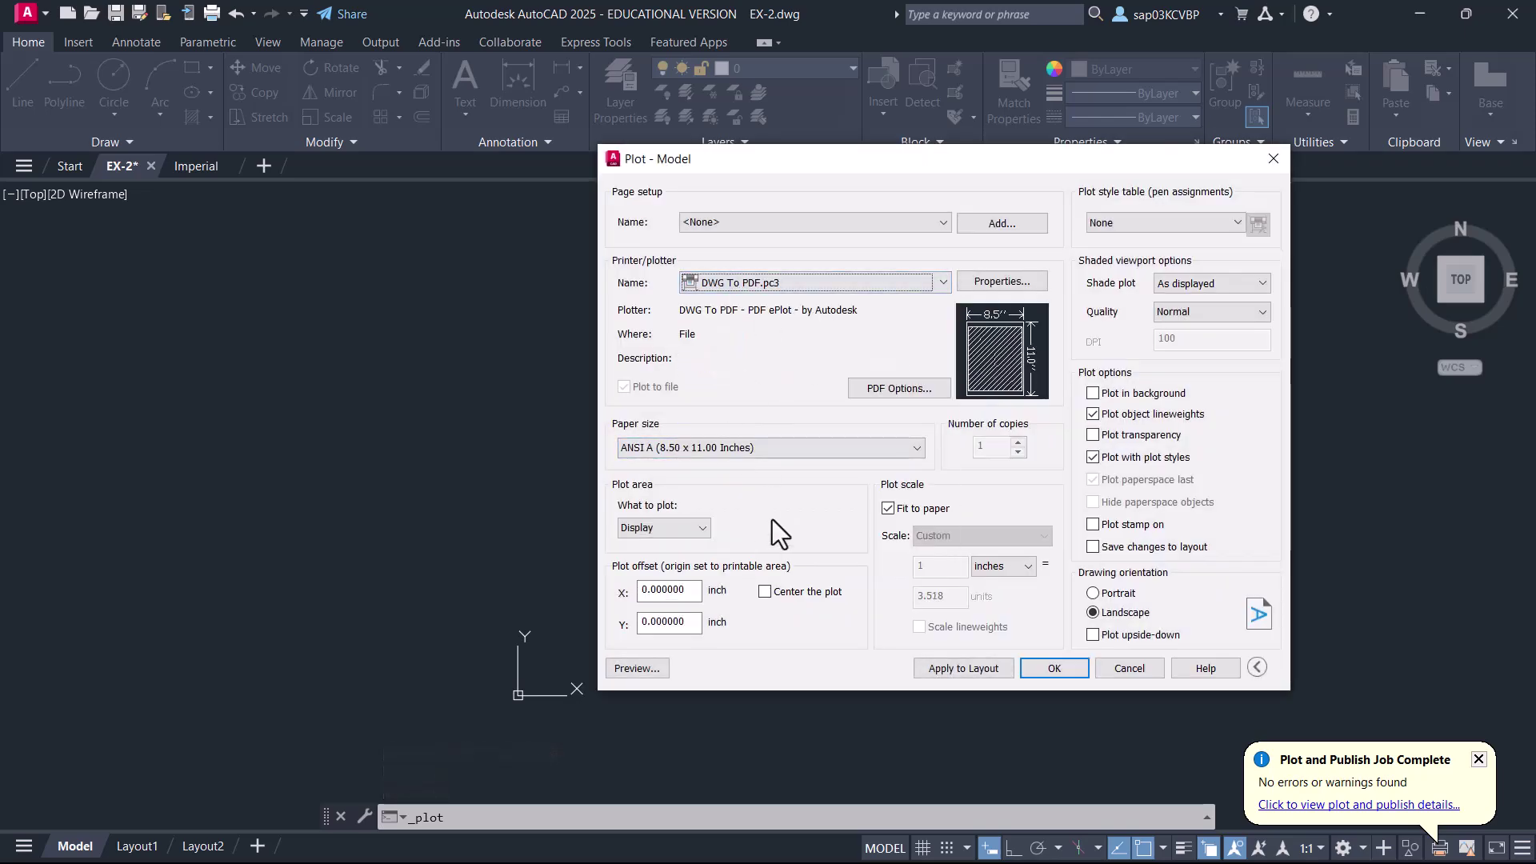
pyautogui.click(770, 448)
pyautogui.scroll(1, 777, 491)
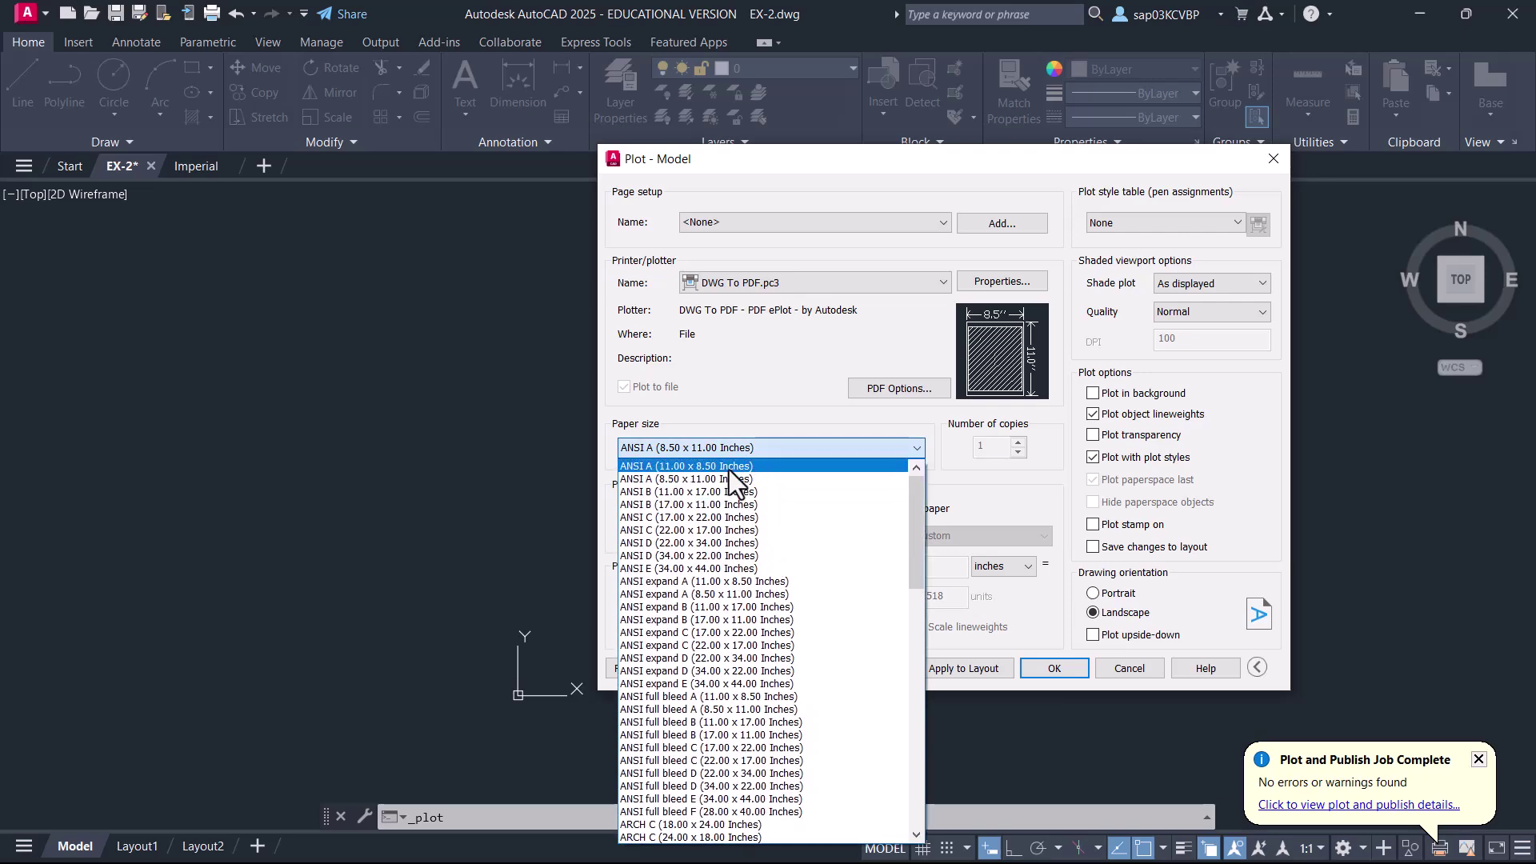
pyautogui.click(728, 469)
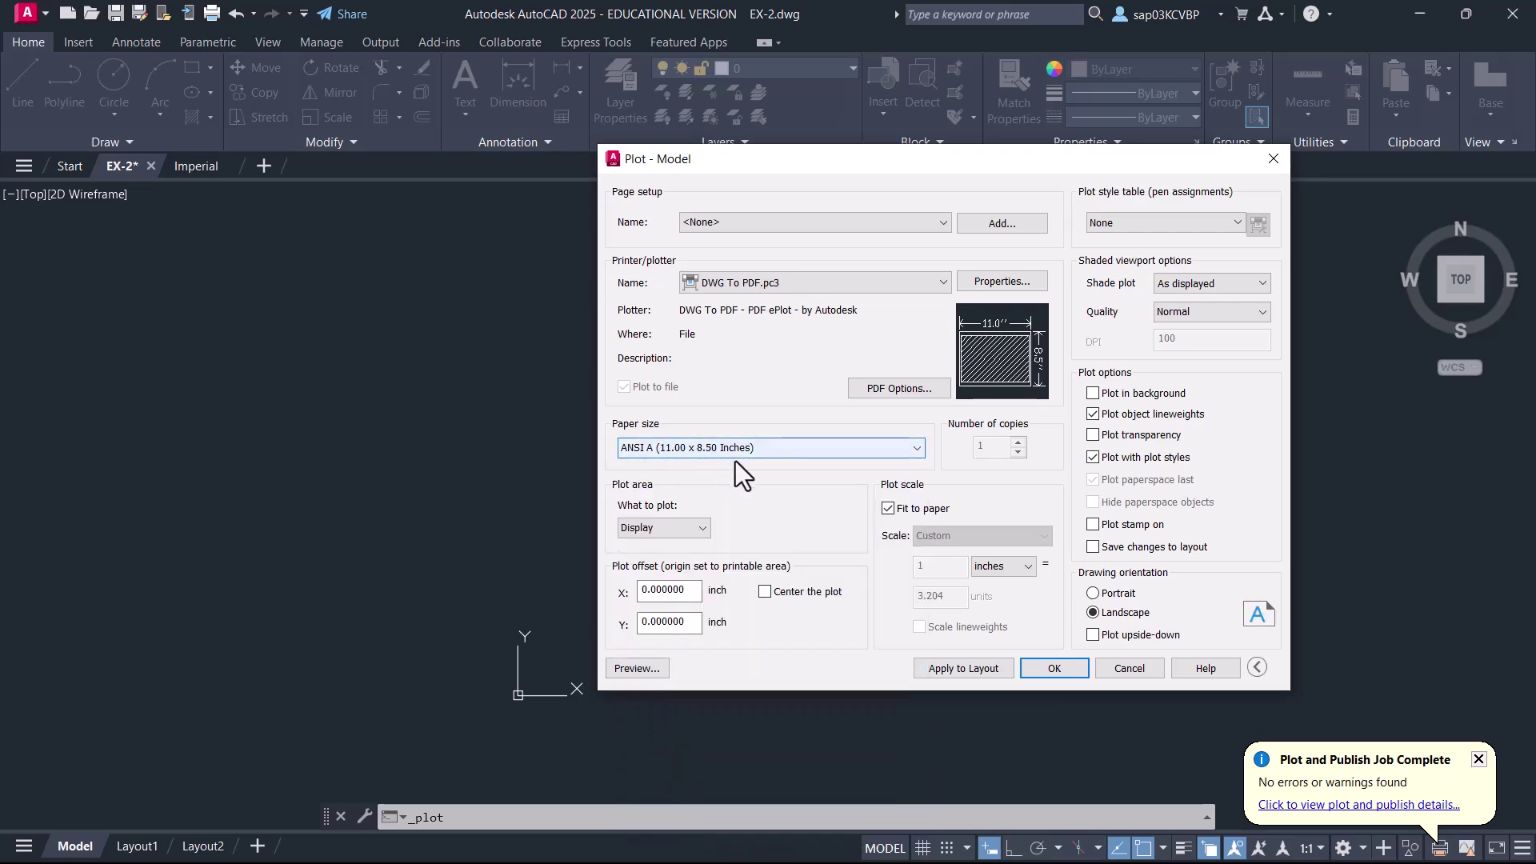
# - Plot the drawing Limits and enable centering of the plot, with Fit to paper kept on
pyautogui.click(677, 535)
pyautogui.click(644, 574)
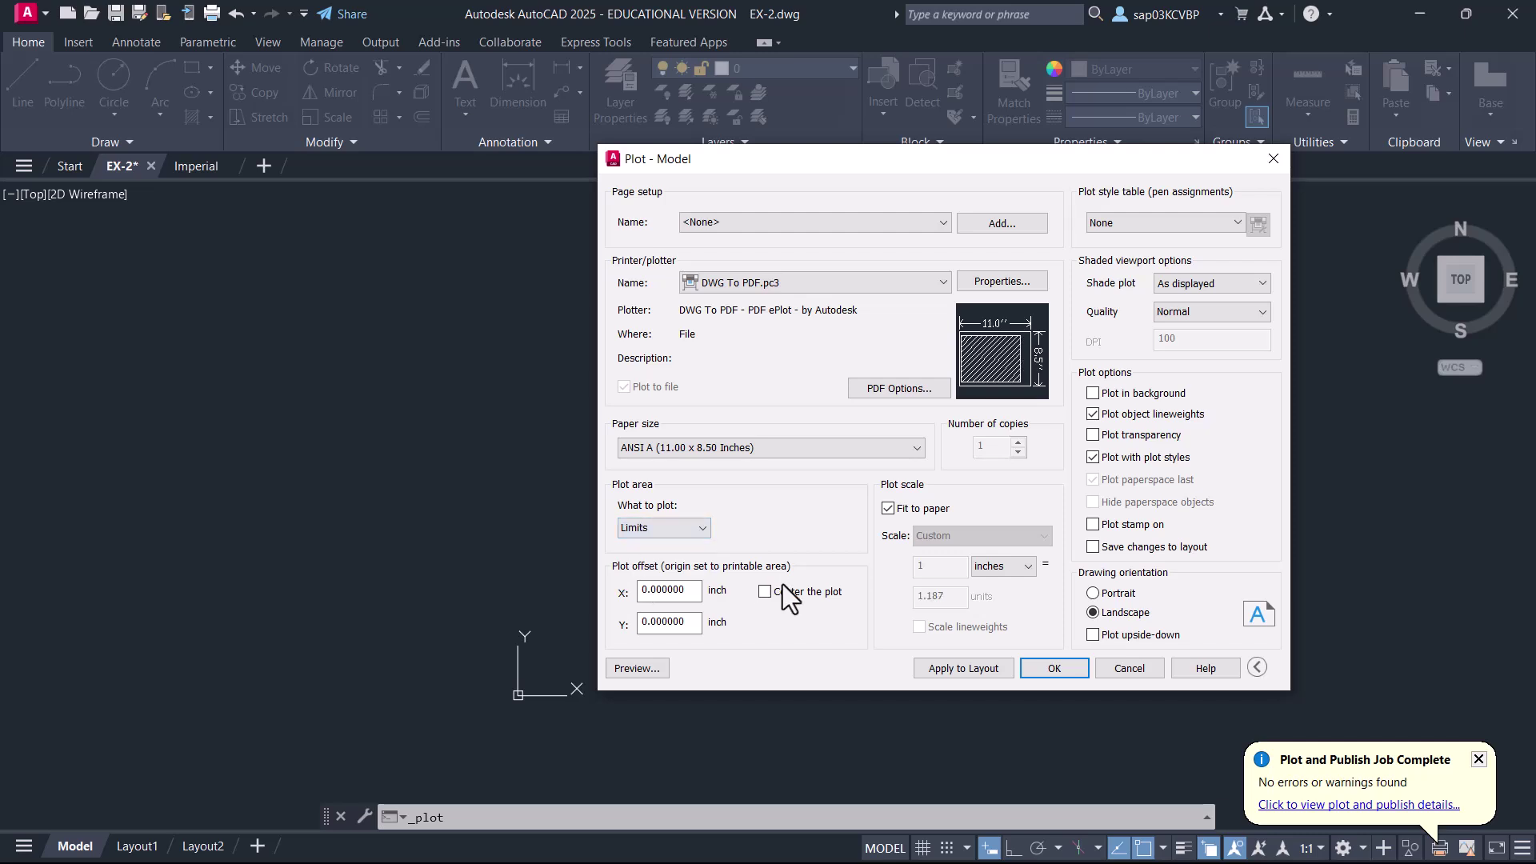
pyautogui.click(765, 593)
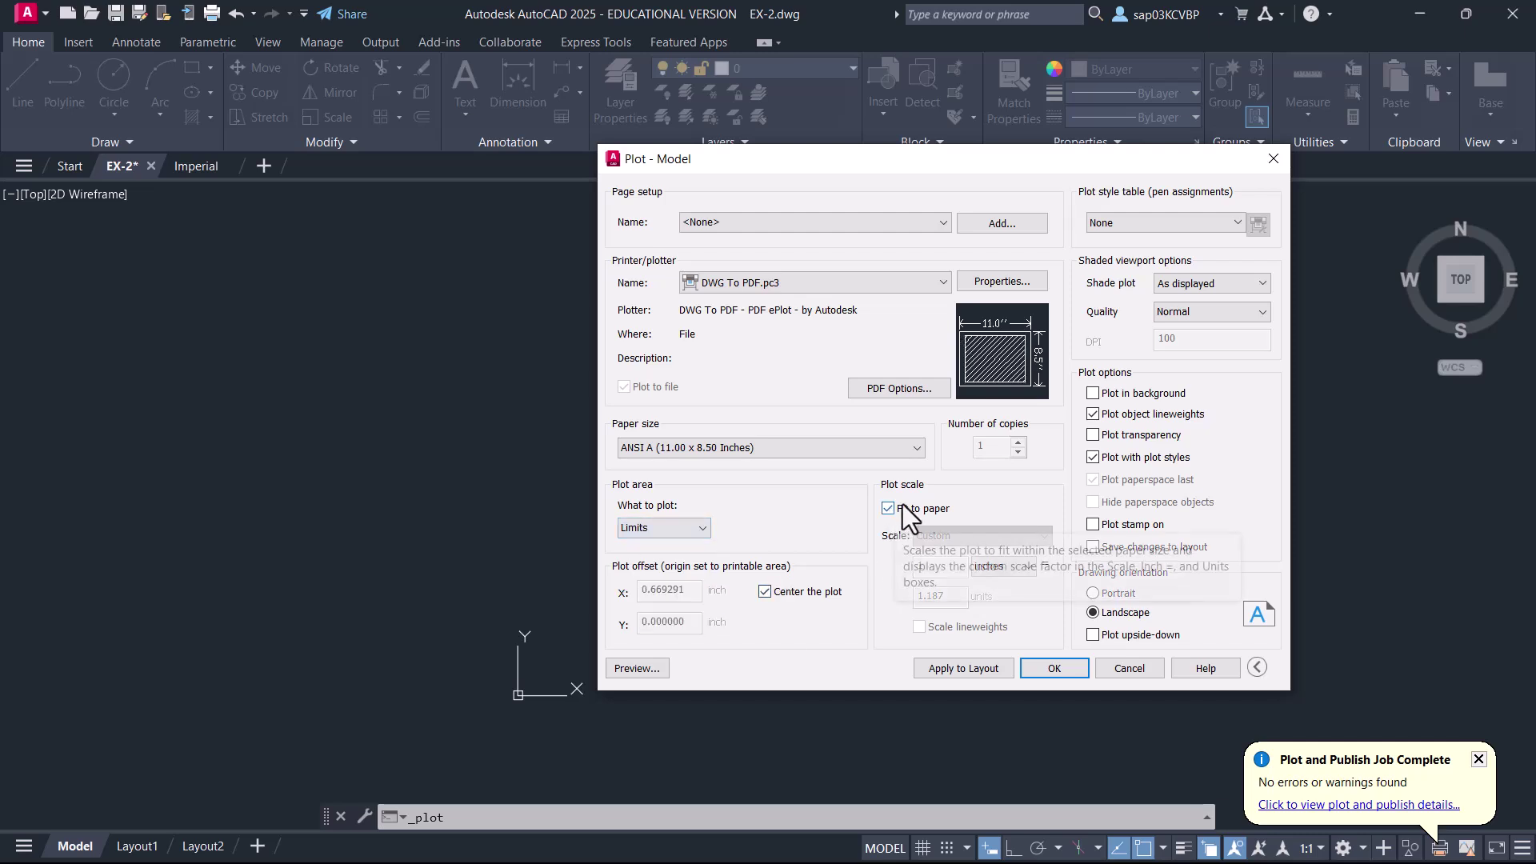
# - Preview the fit-to-paper plot and plot it to PDF, overwriting the existing EX-2-Model2.pdf in Documents
pyautogui.click(638, 670)
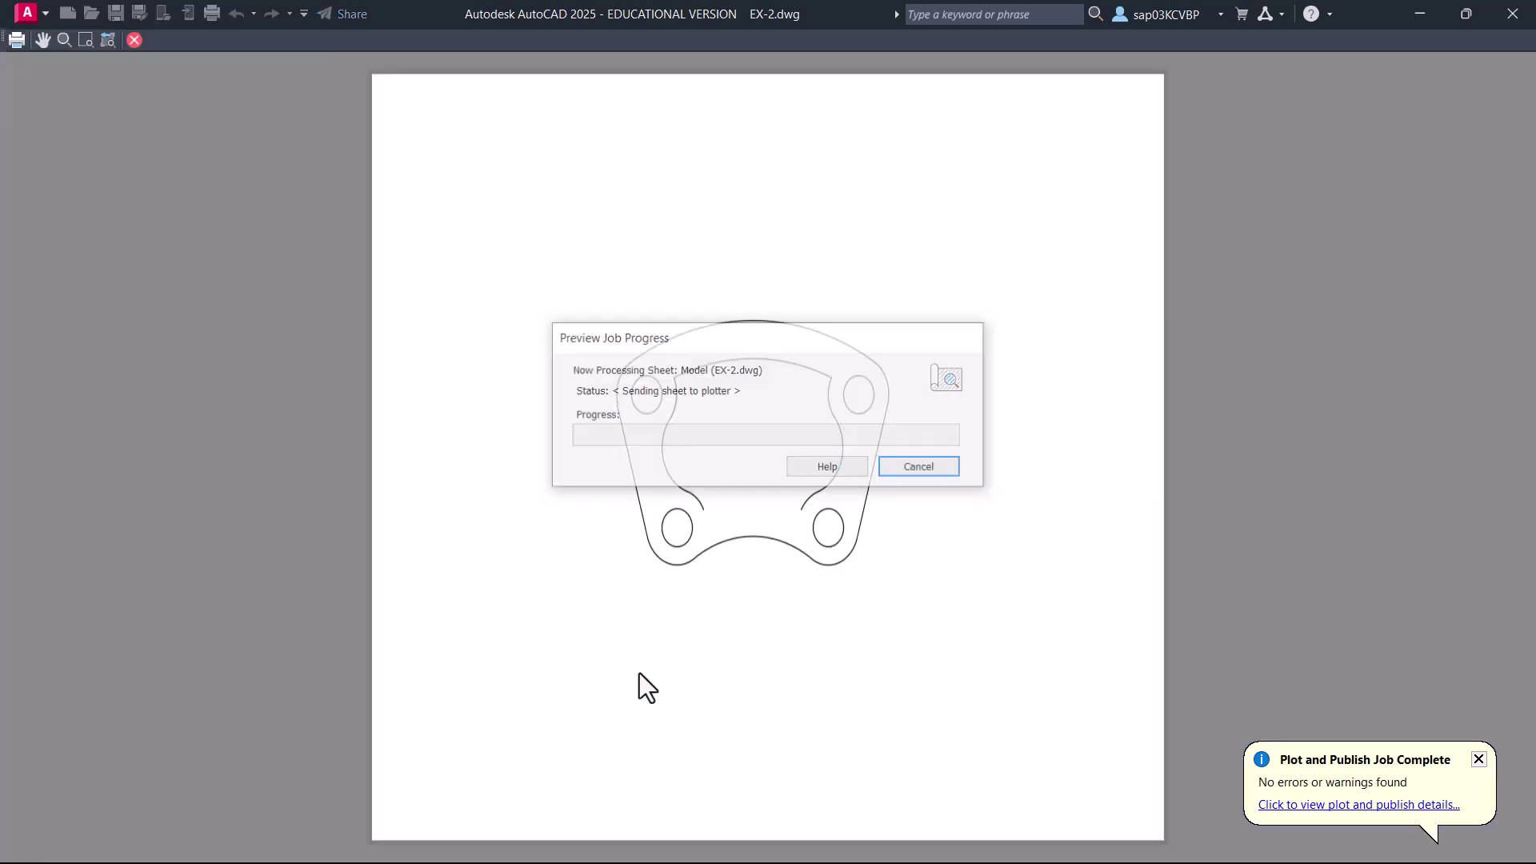
pyautogui.rightClick(731, 385)
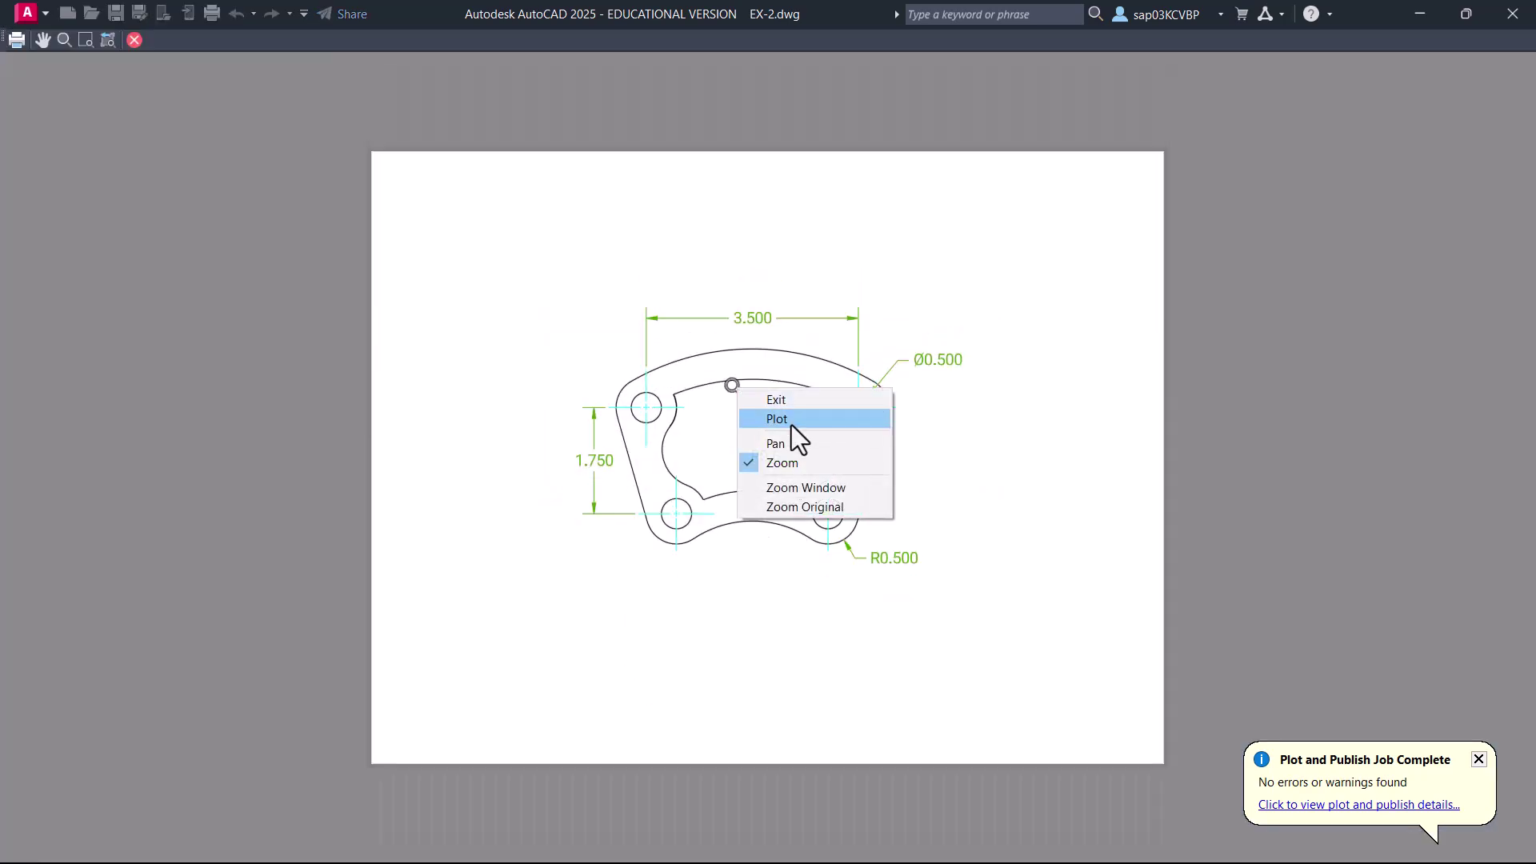
pyautogui.click(790, 425)
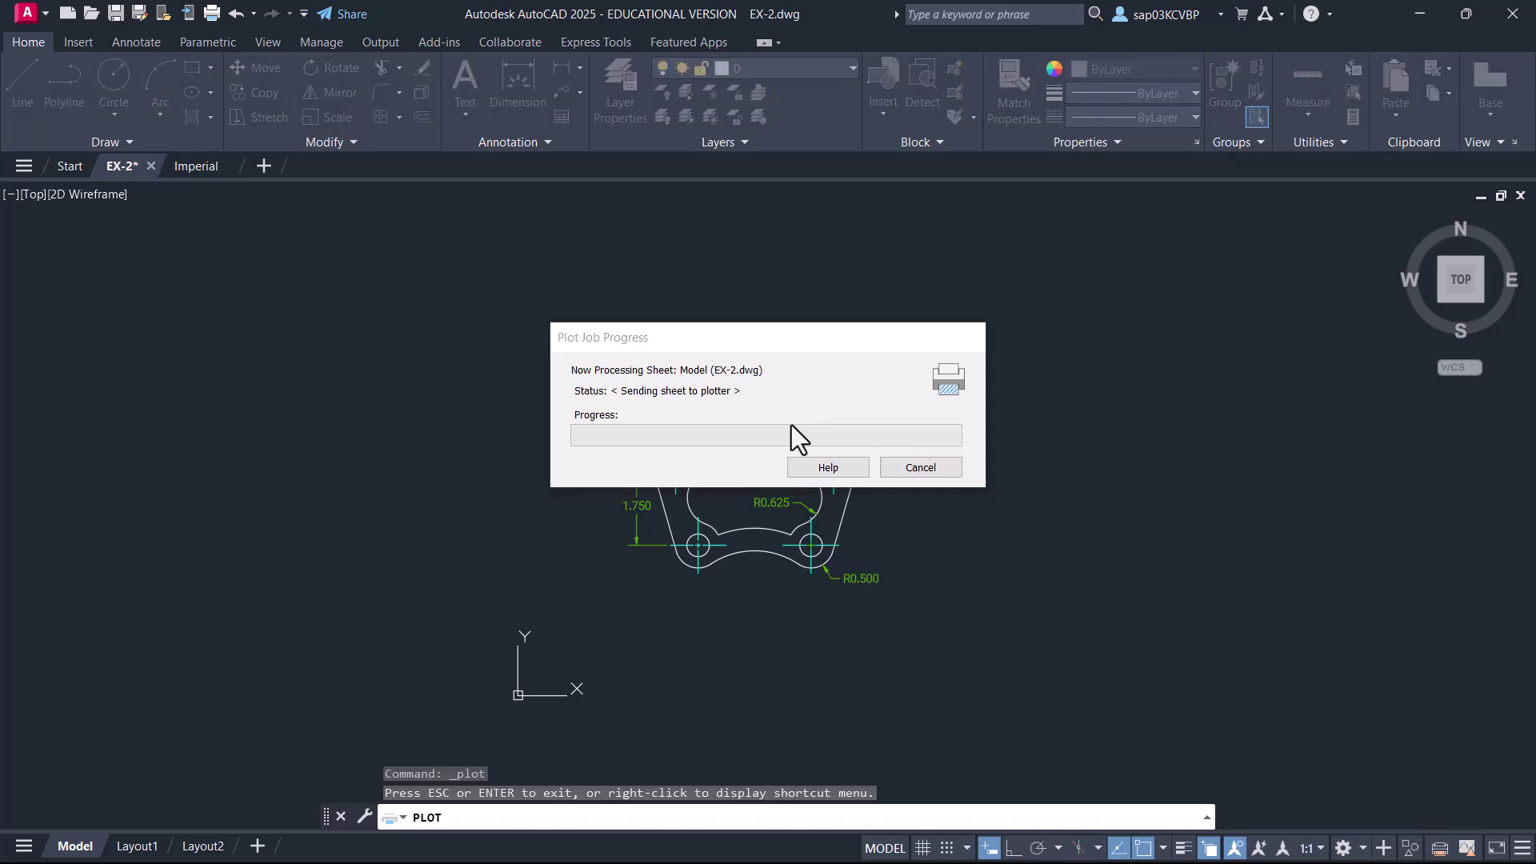
pyautogui.scroll(-1, 760, 460)
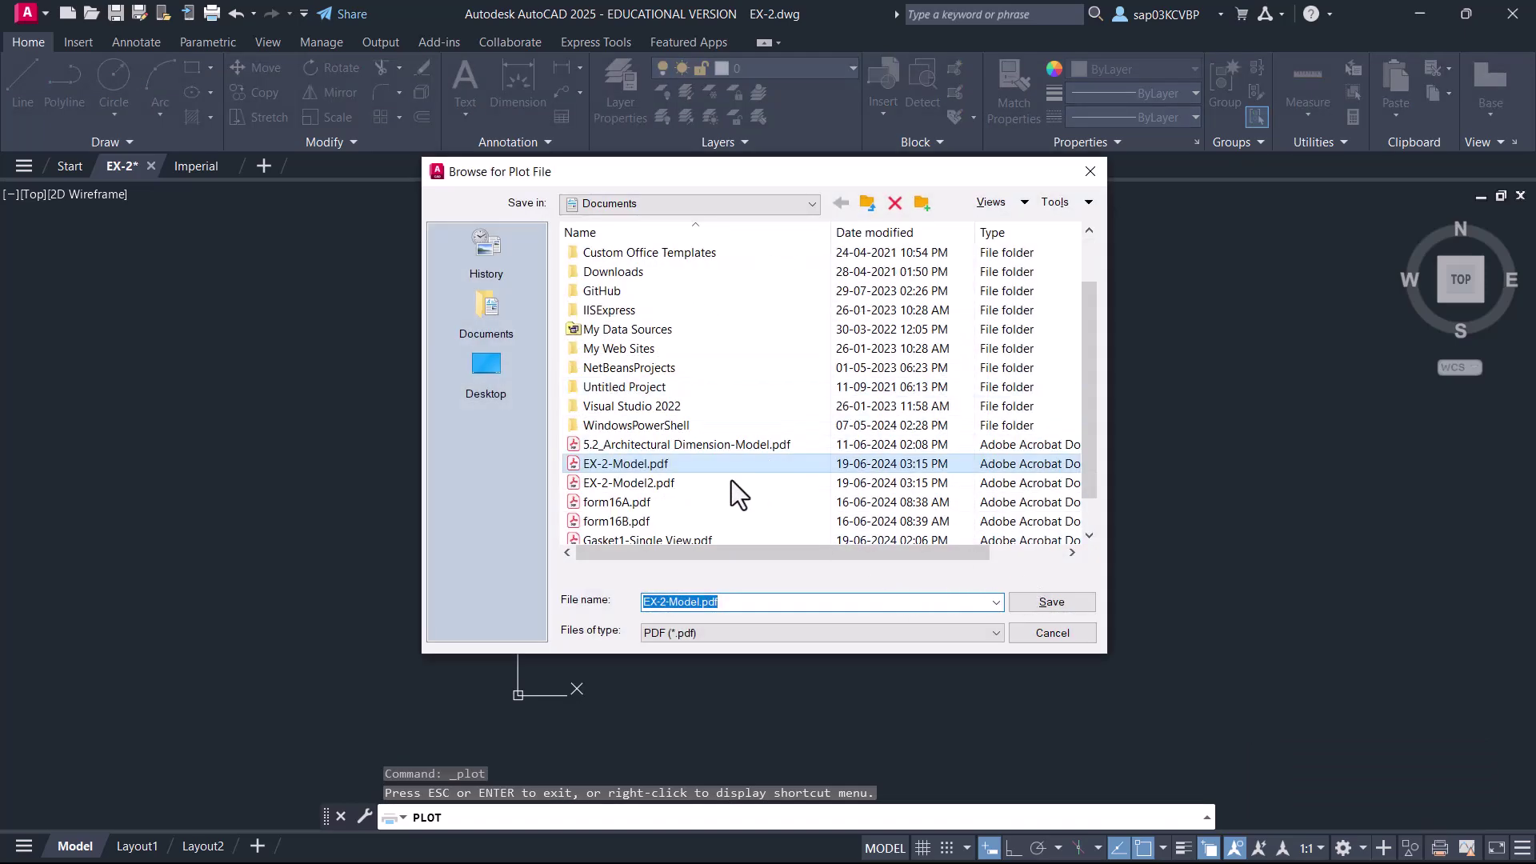
pyautogui.click(653, 483)
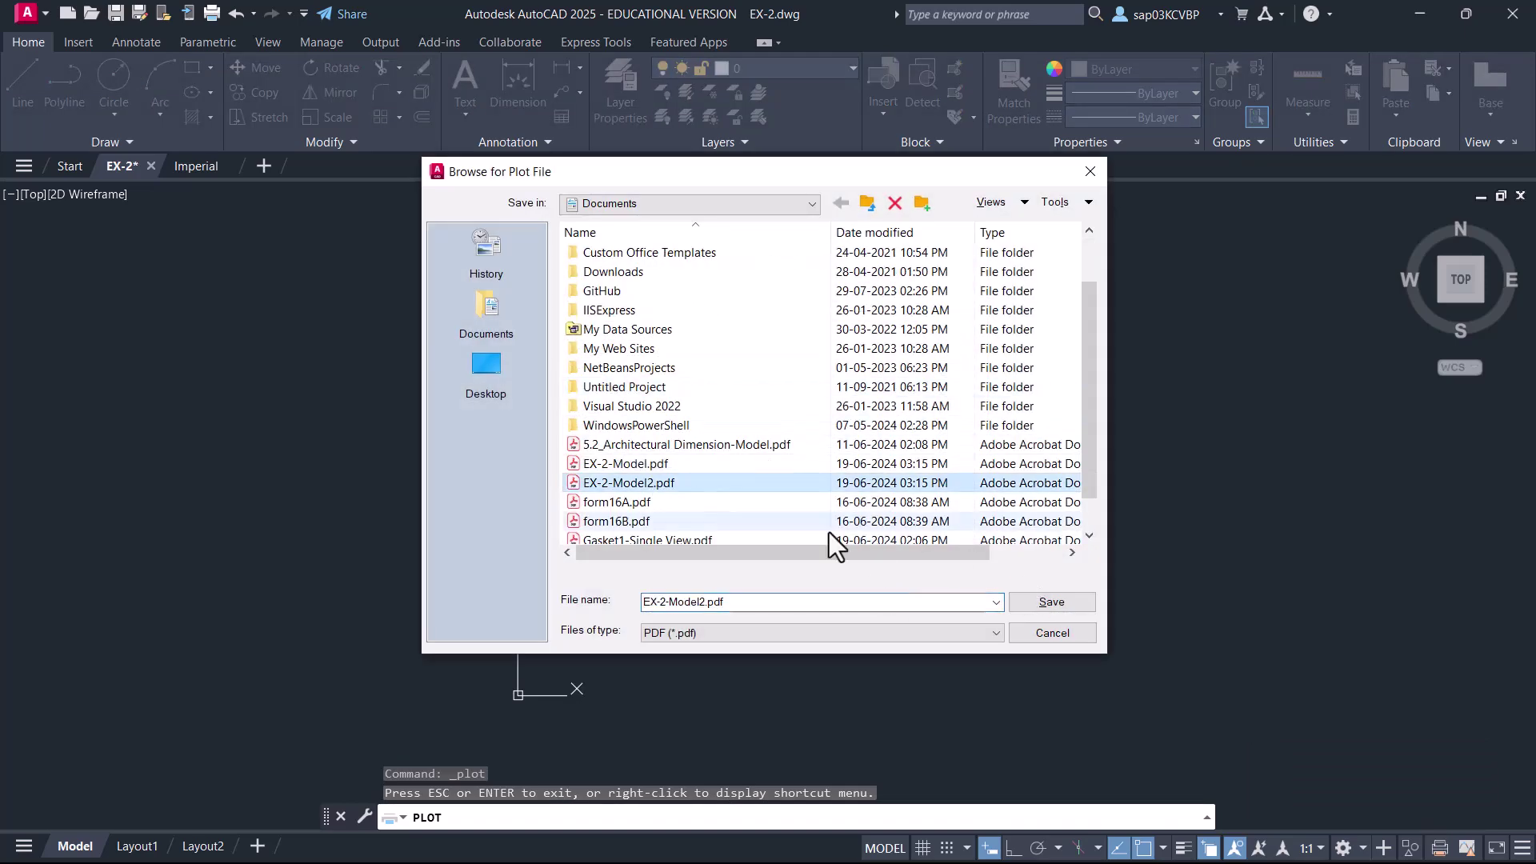
pyautogui.click(1044, 607)
pyautogui.click(819, 478)
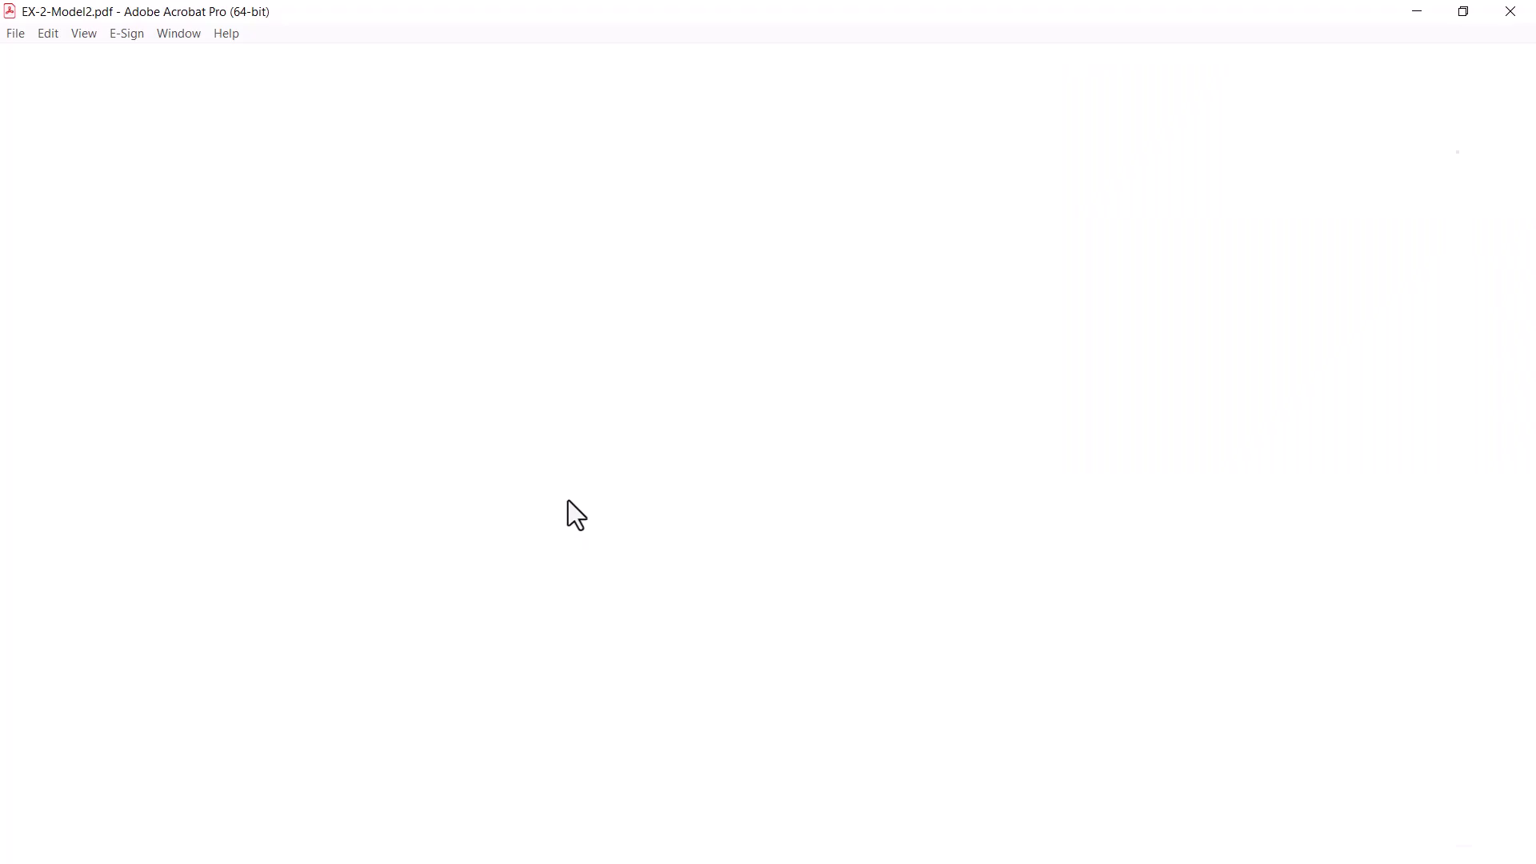
# - Compare the part's size and placement in EX-2-Model.pdf and EX-2-Model2.pdf, and close the PDF viewer with both files
pyautogui.click(268, 68)
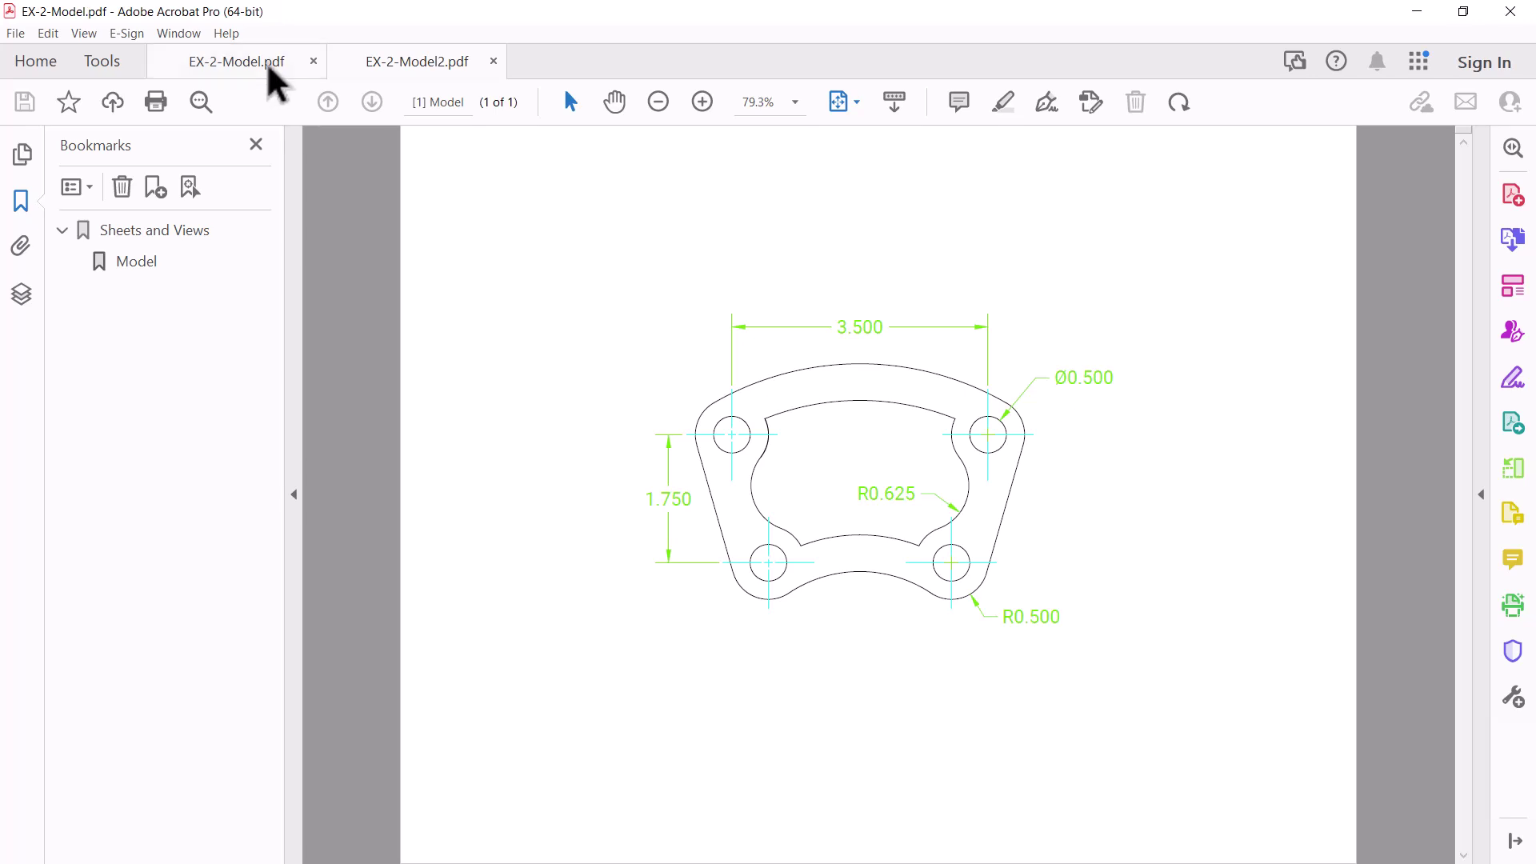
pyautogui.click(378, 62)
pyautogui.click(245, 66)
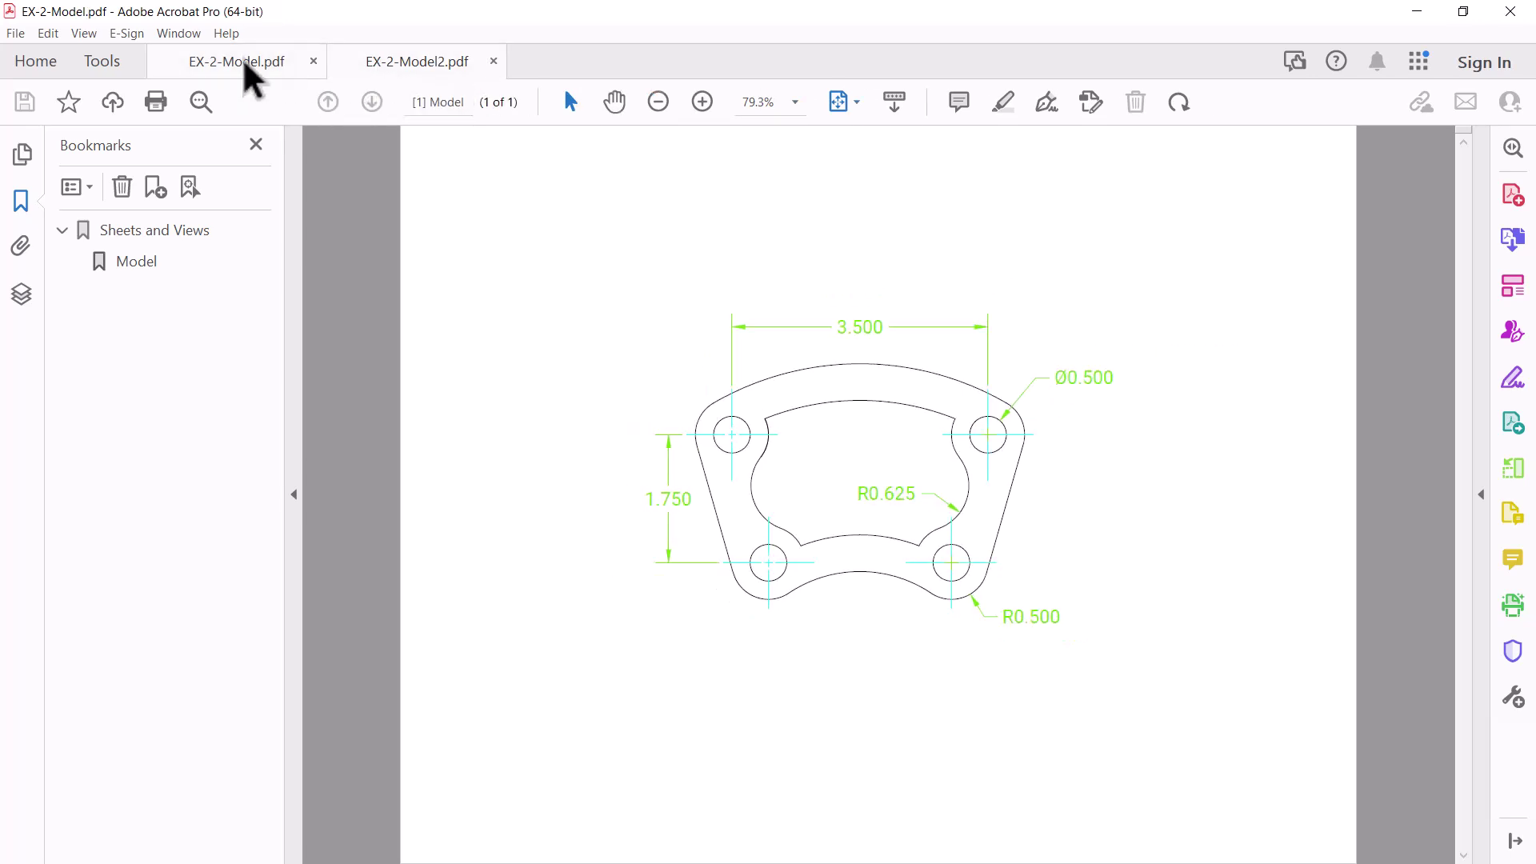
pyautogui.click(395, 60)
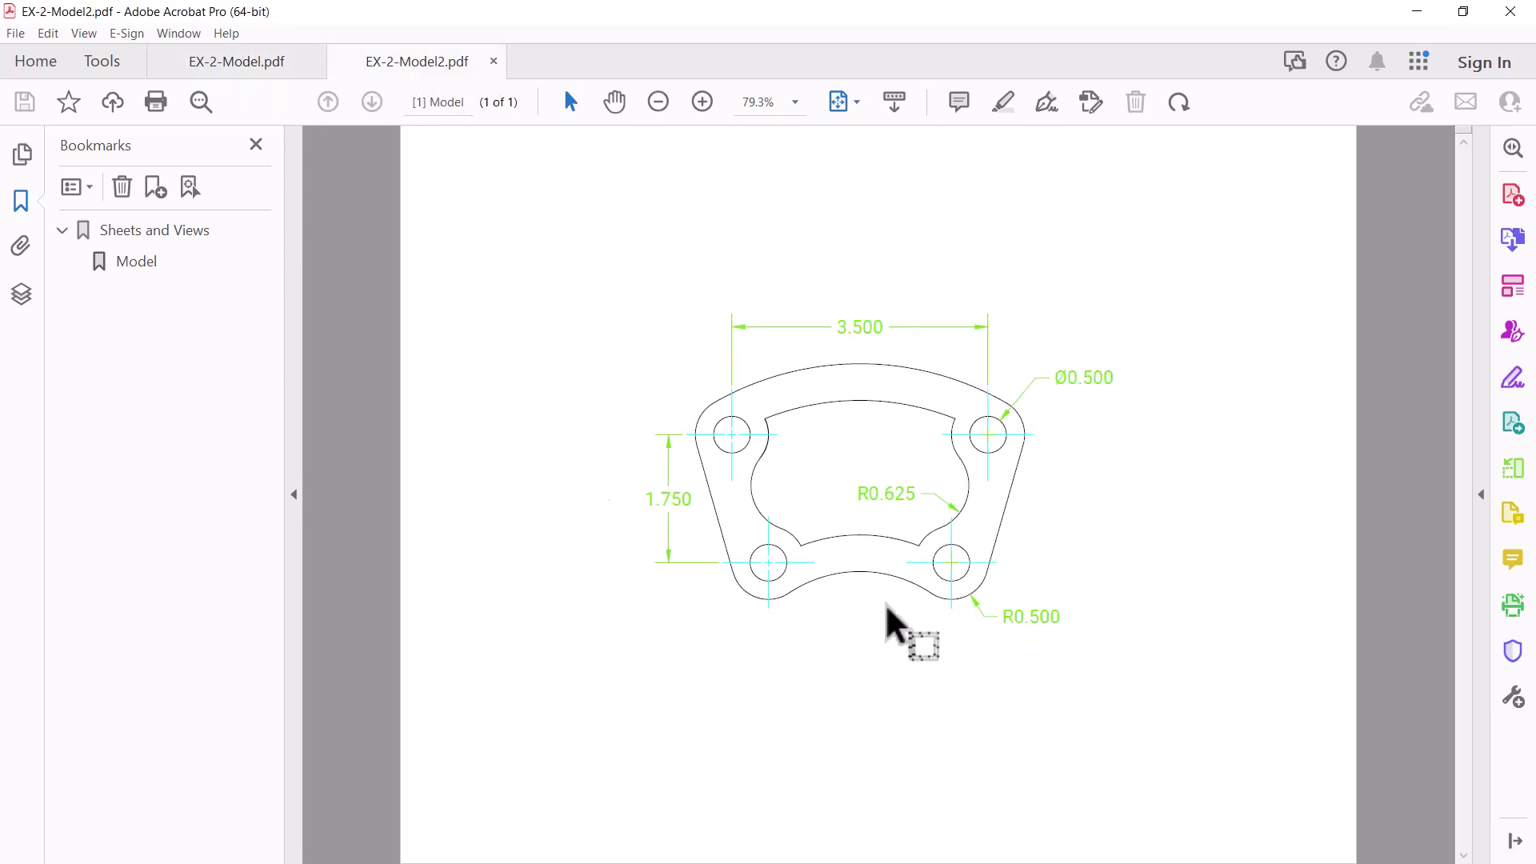
pyautogui.click(233, 67)
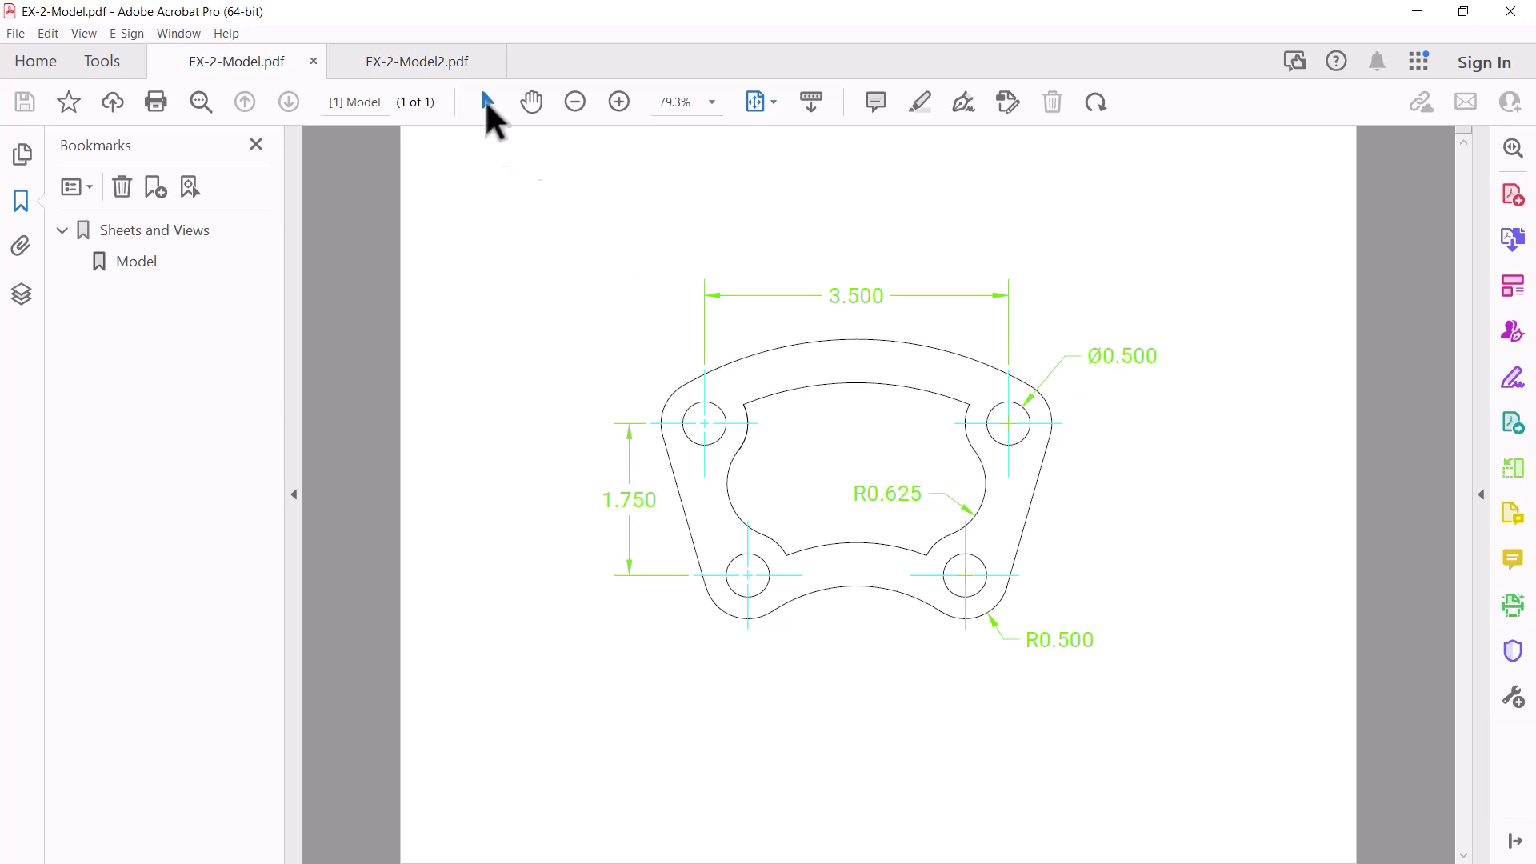
pyautogui.click(429, 68)
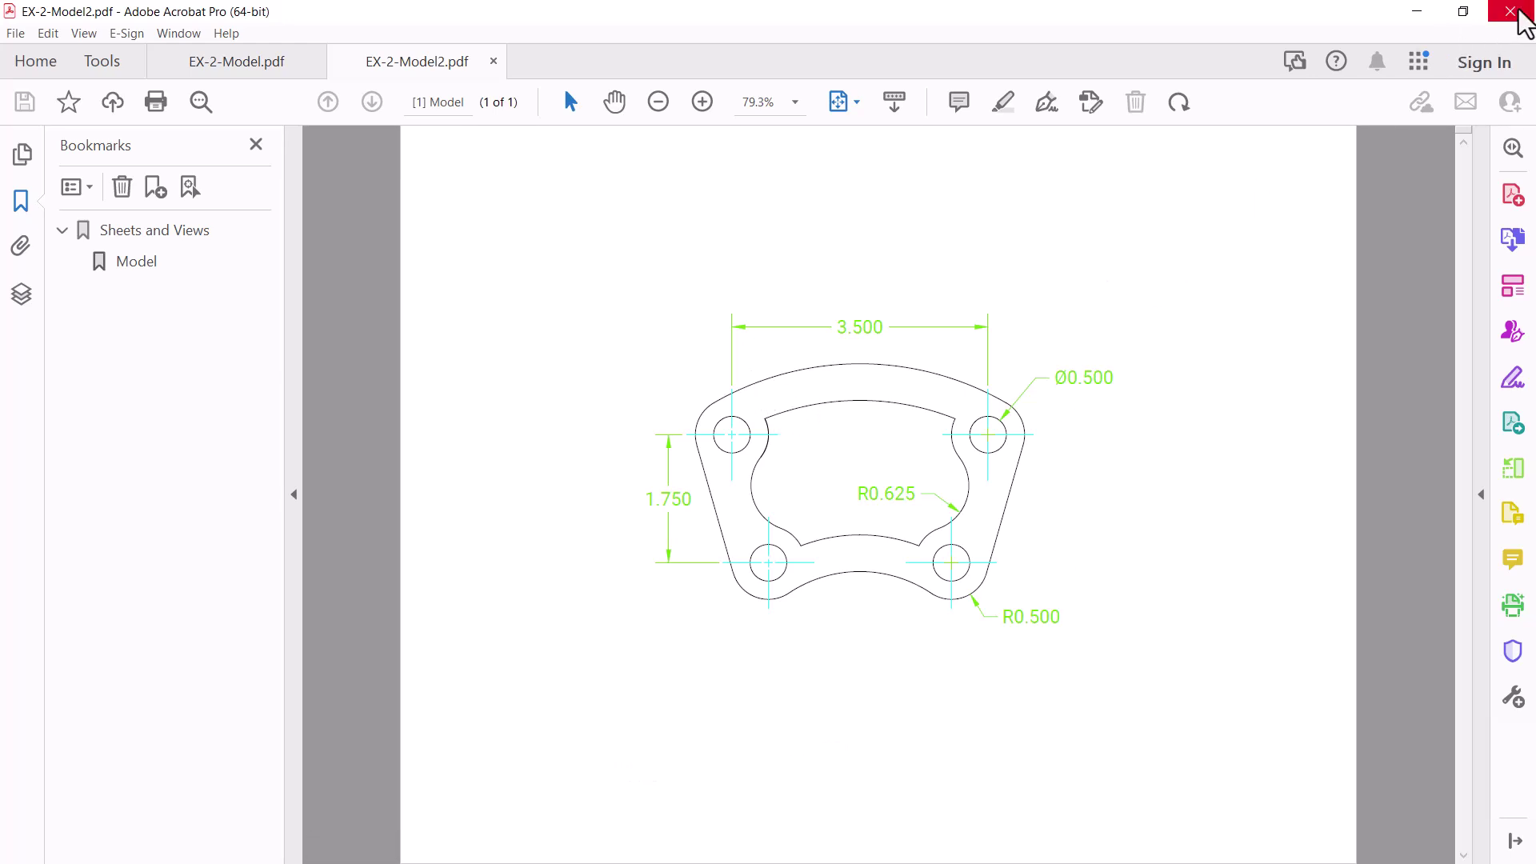
pyautogui.click(1514, 11)
pyautogui.click(681, 480)
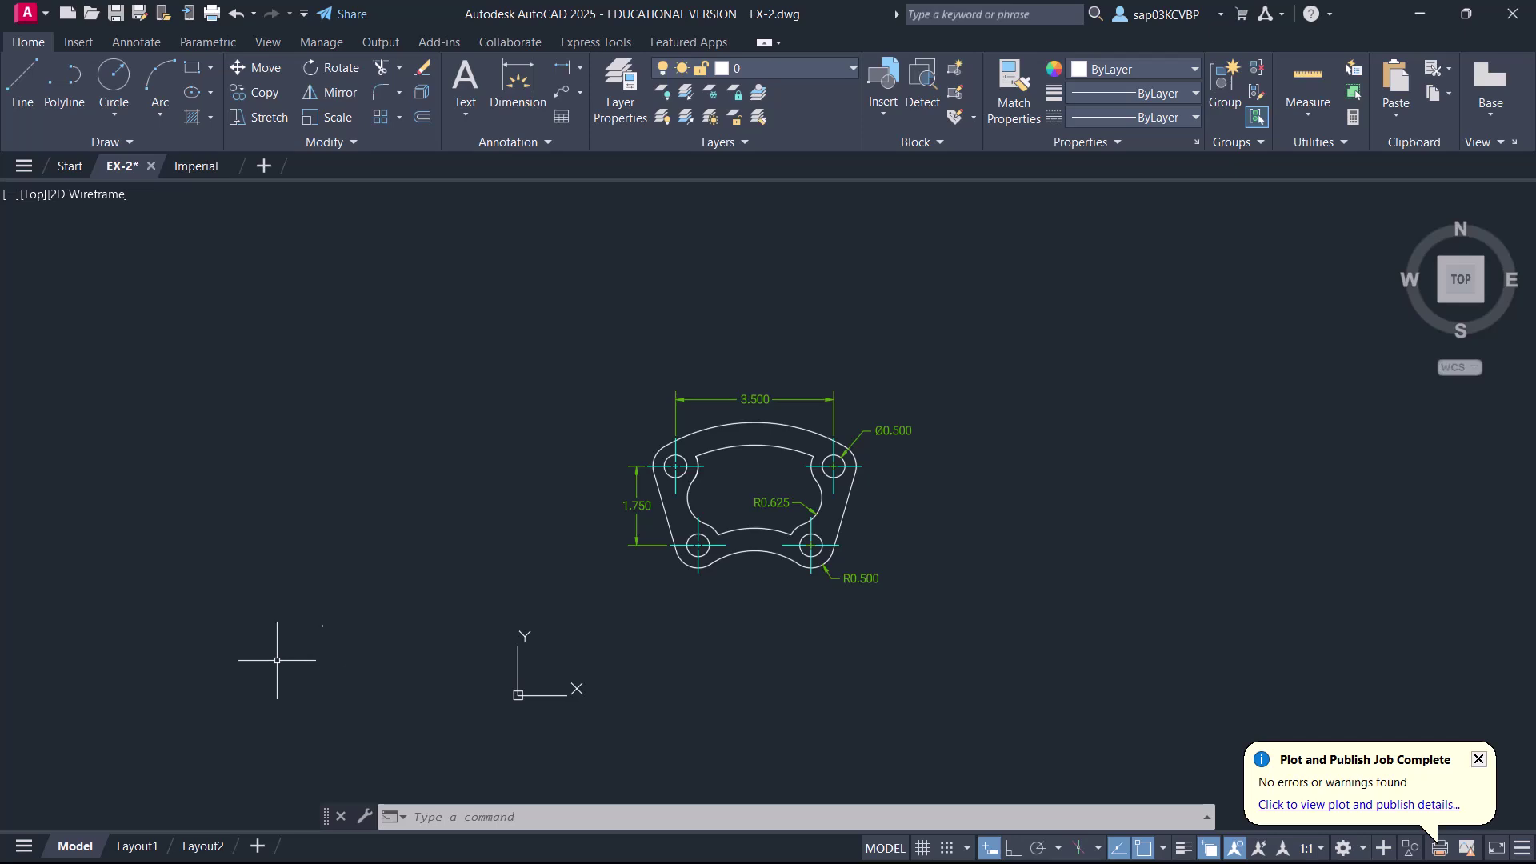
# - Save the borderless EX-2 drawing
pyautogui.scroll(-2, 645, 493)
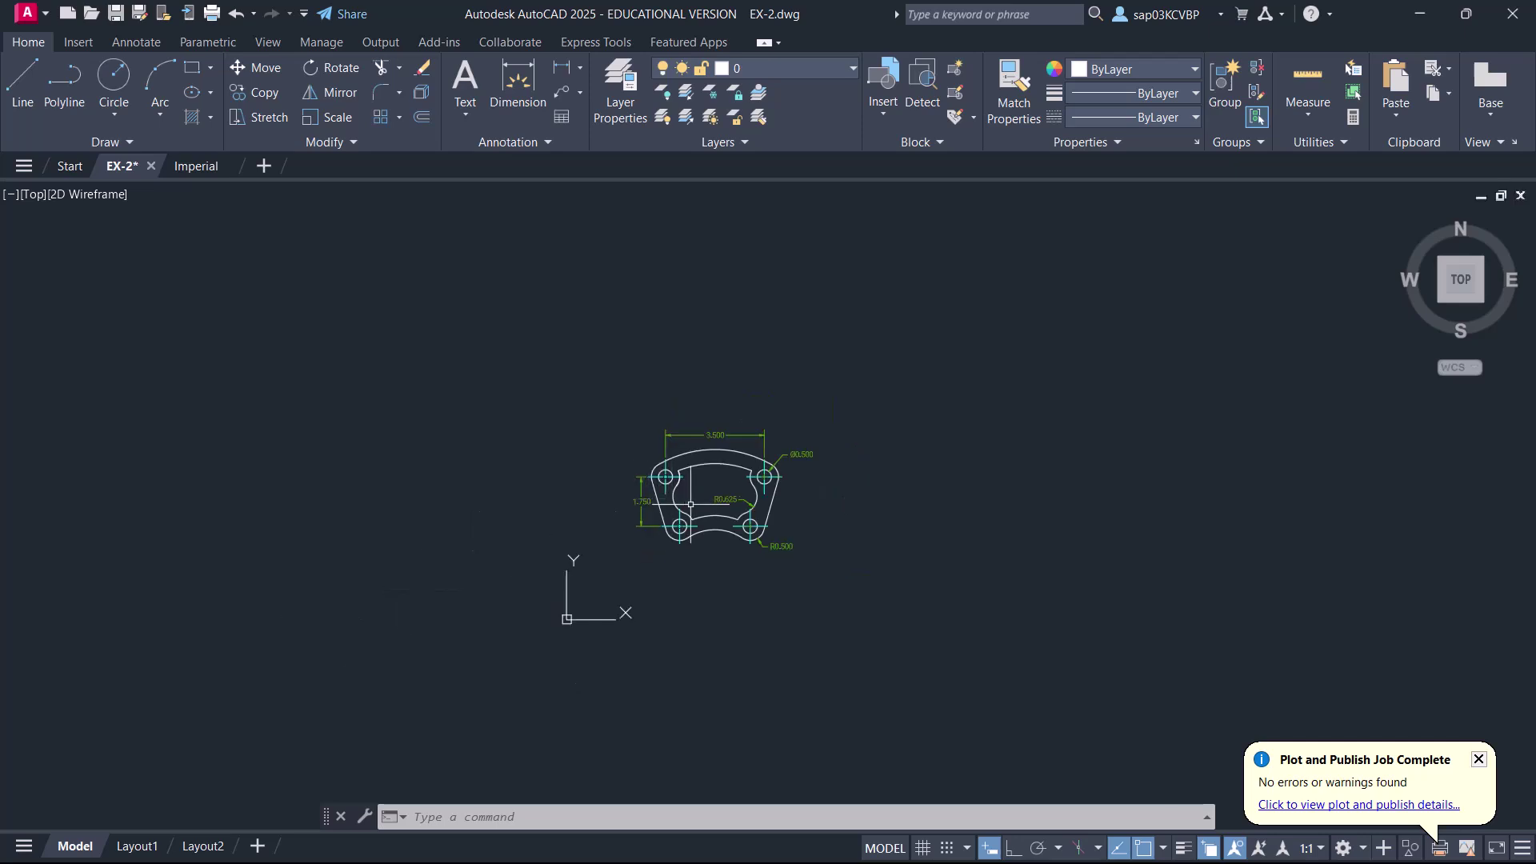
pyautogui.scroll(4, 694, 522)
pyautogui.moveTo(708, 461); pyautogui.dragTo(590, 494, button='middle')
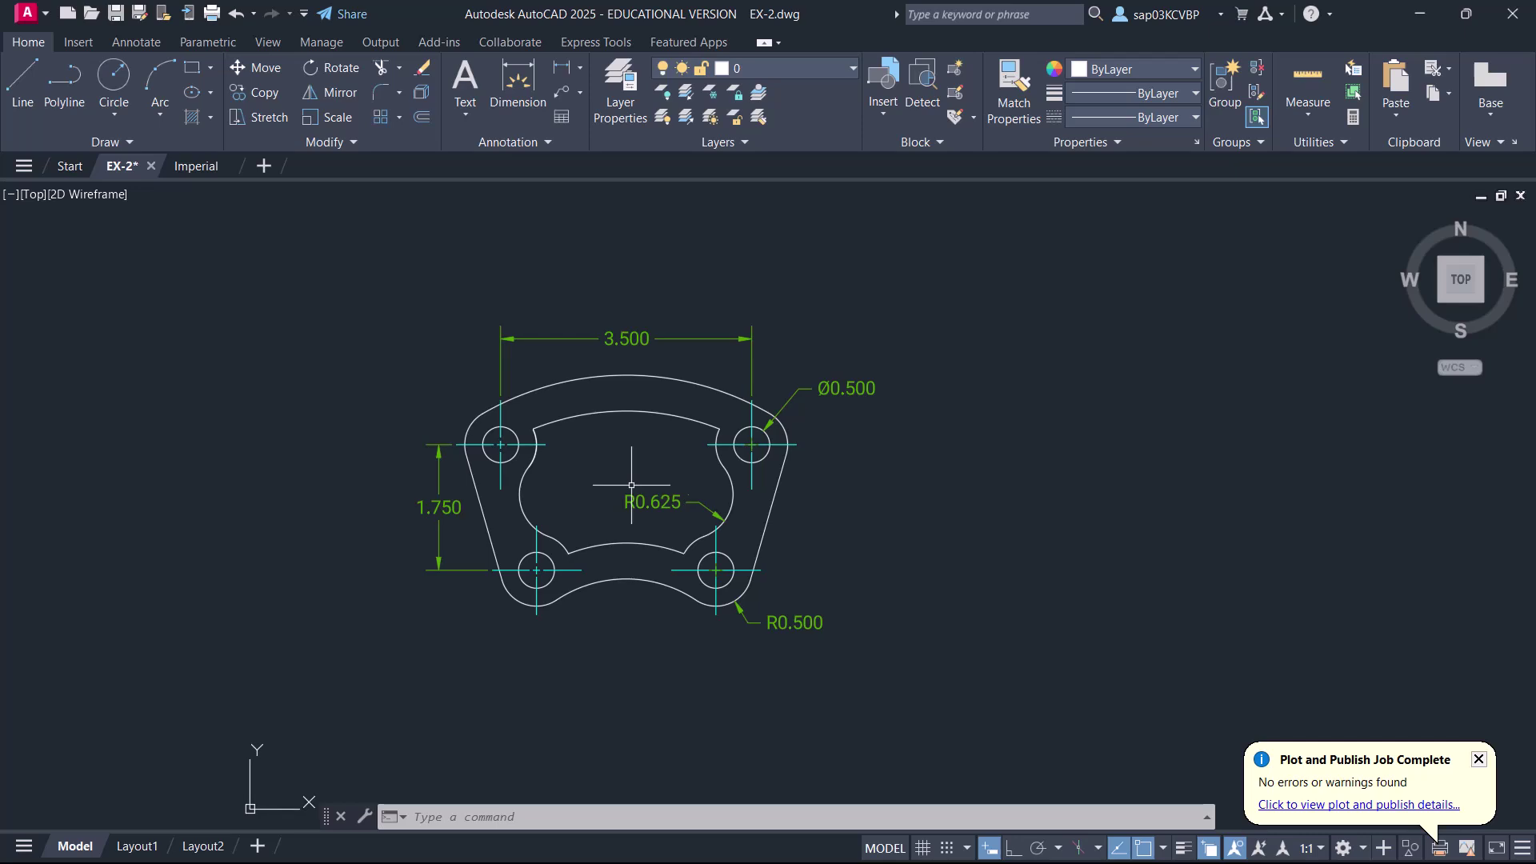
pyautogui.hotkey('ctrl', 's')
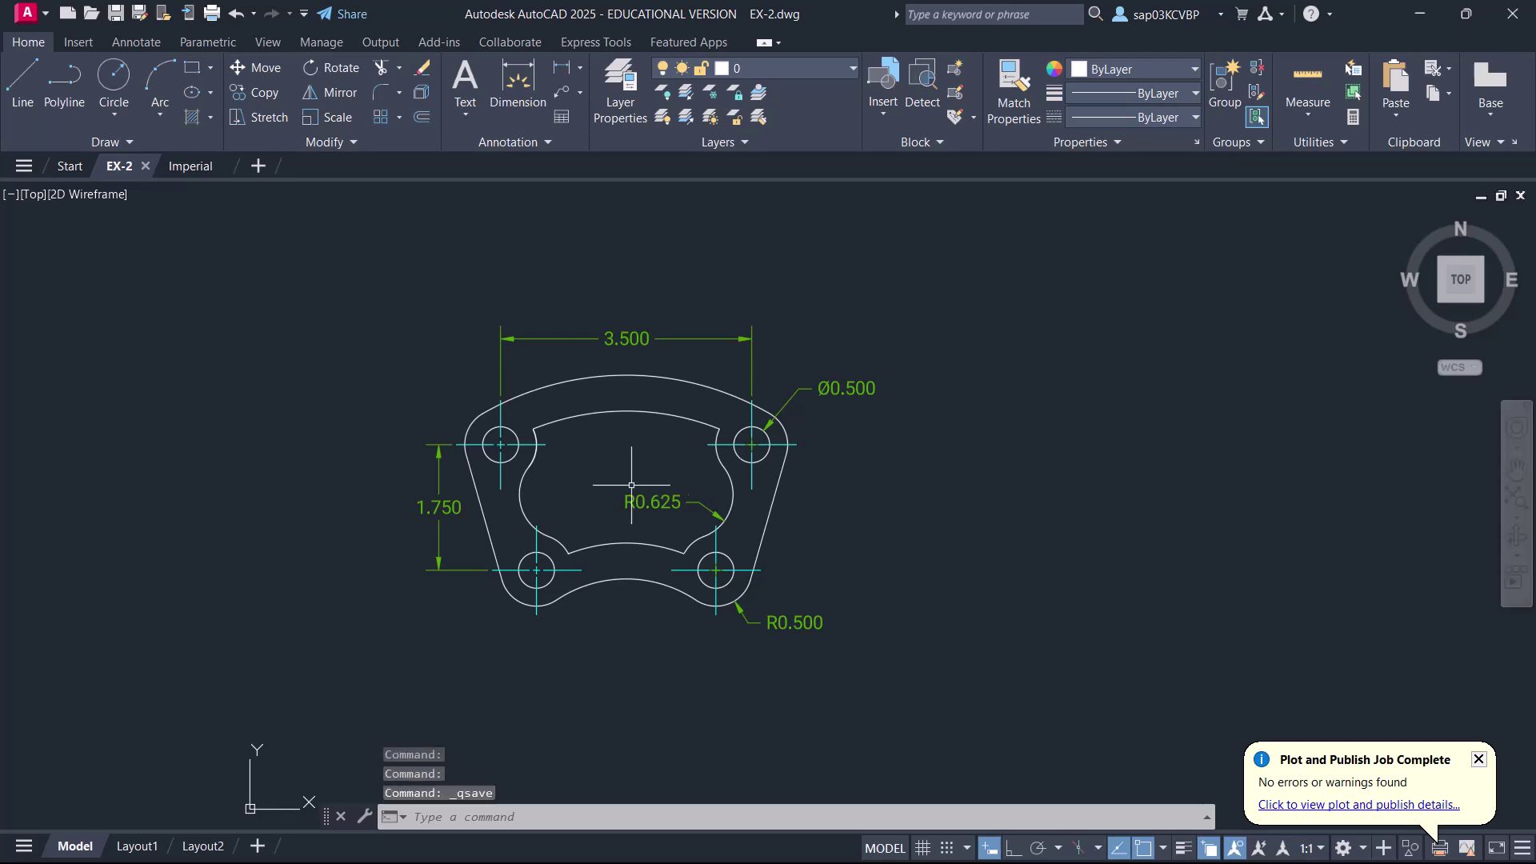
# - Start a new single-sheet plot of EX-2 using DWG To PDF.pc3 and ANSI A (11.00 x 8.50 Inches) paper
pyautogui.hotkey('ctrl', 'p')
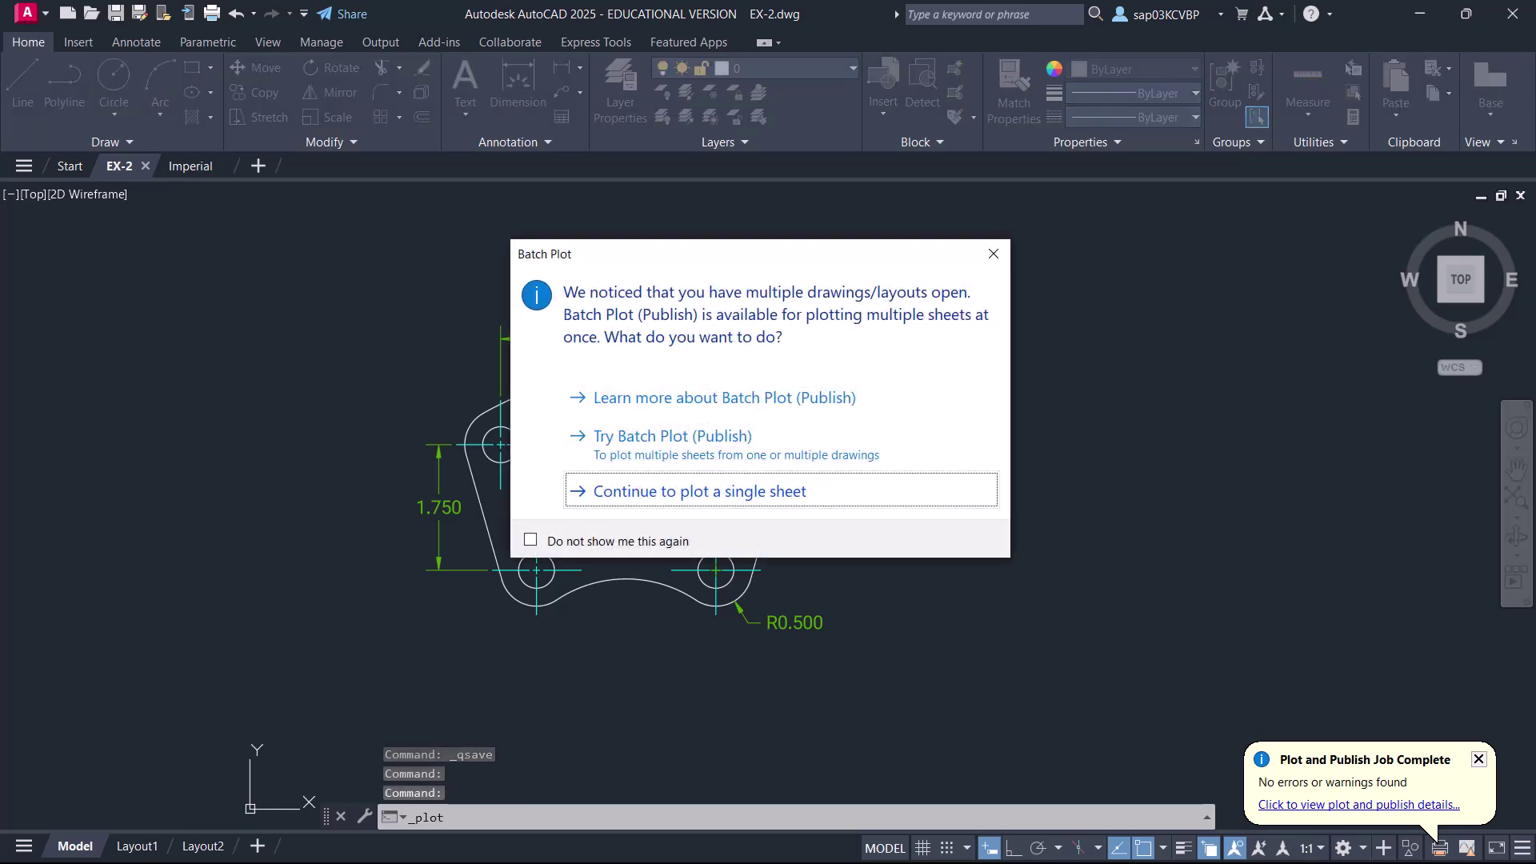
pyautogui.click(631, 491)
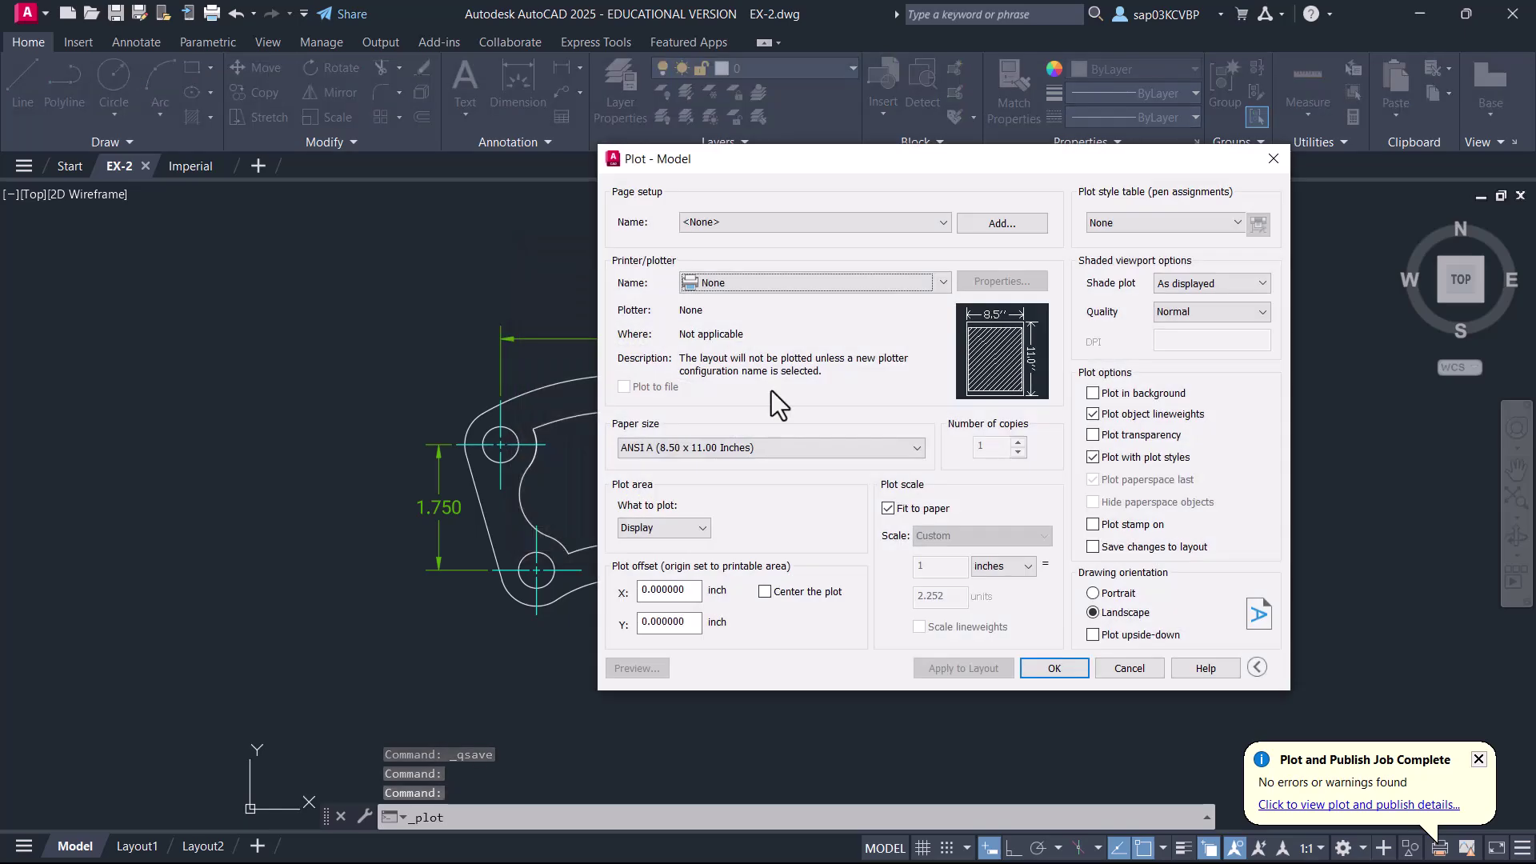
pyautogui.click(816, 285)
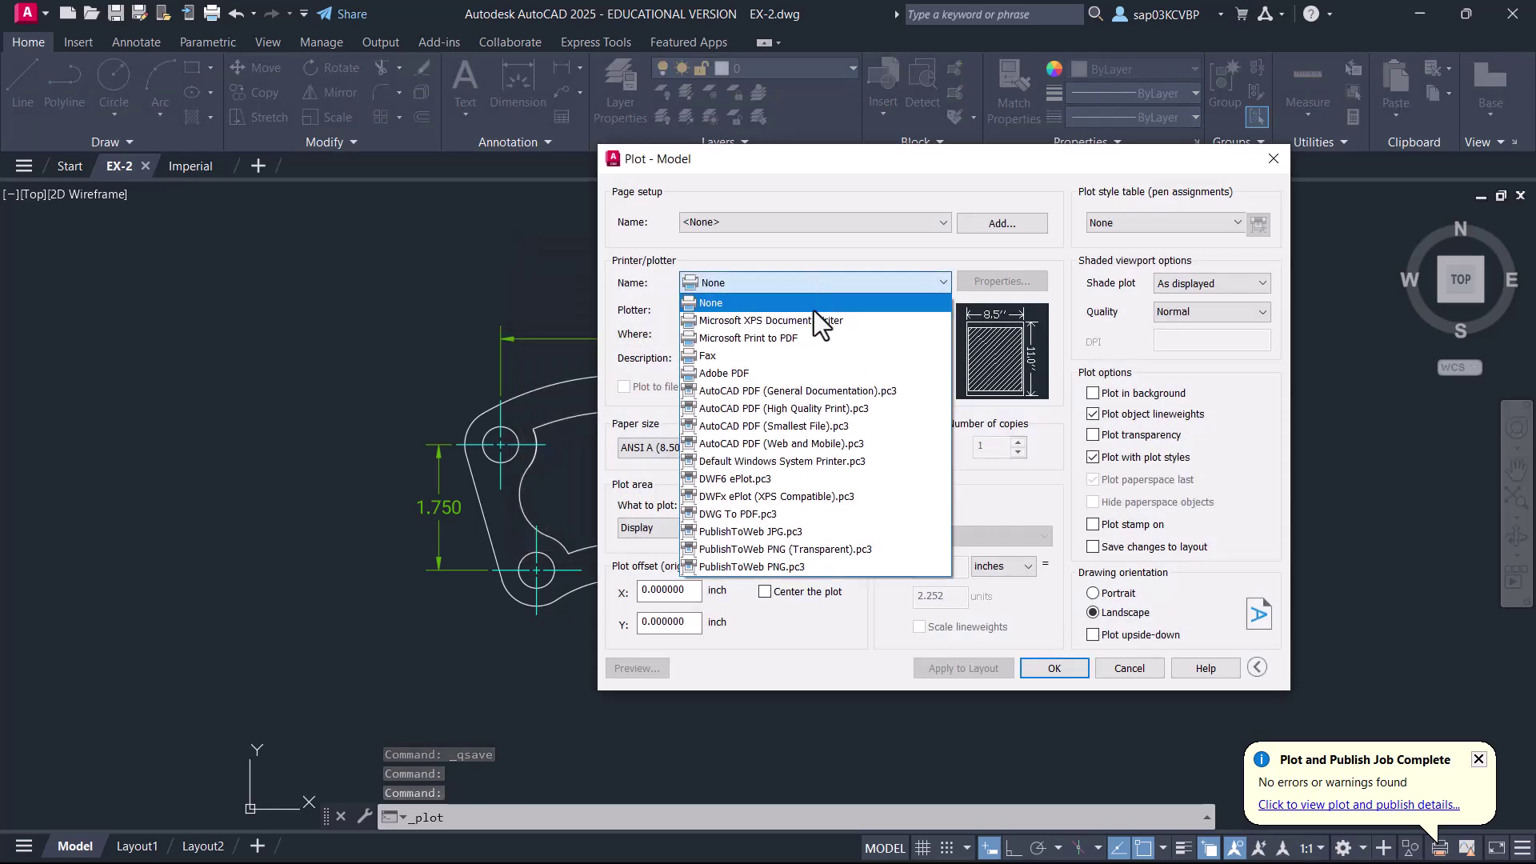
pyautogui.click(768, 517)
pyautogui.click(771, 448)
pyautogui.click(764, 462)
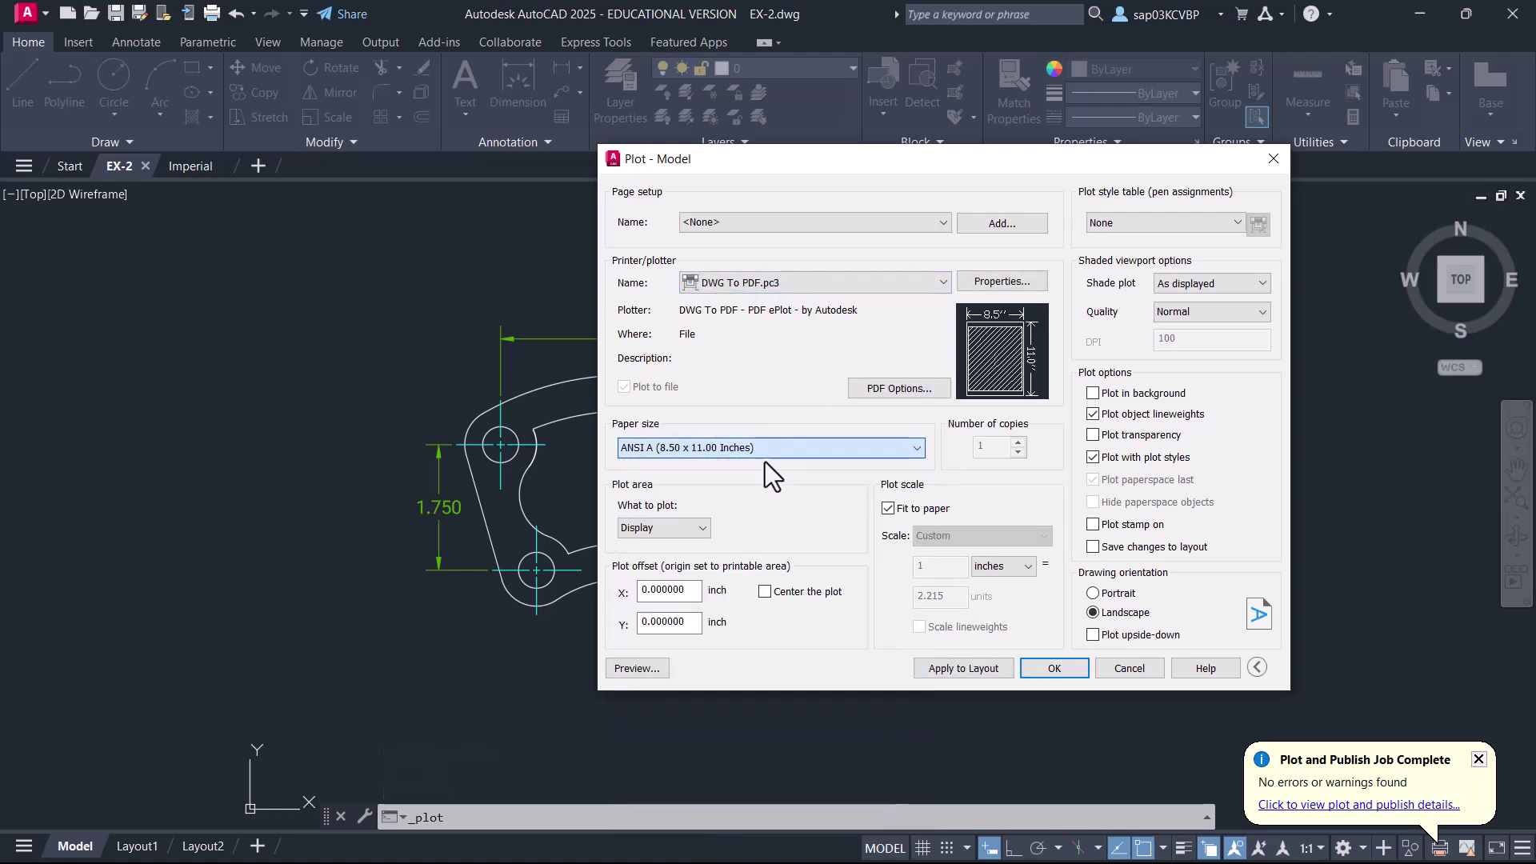
pyautogui.moveTo(780, 168)
pyautogui.mouseDown()
pyautogui.moveTo(838, 443)
pyautogui.moveTo(808, 788)
pyautogui.moveTo(925, 612)
pyautogui.moveTo(867, 168)
pyautogui.mouseUp()
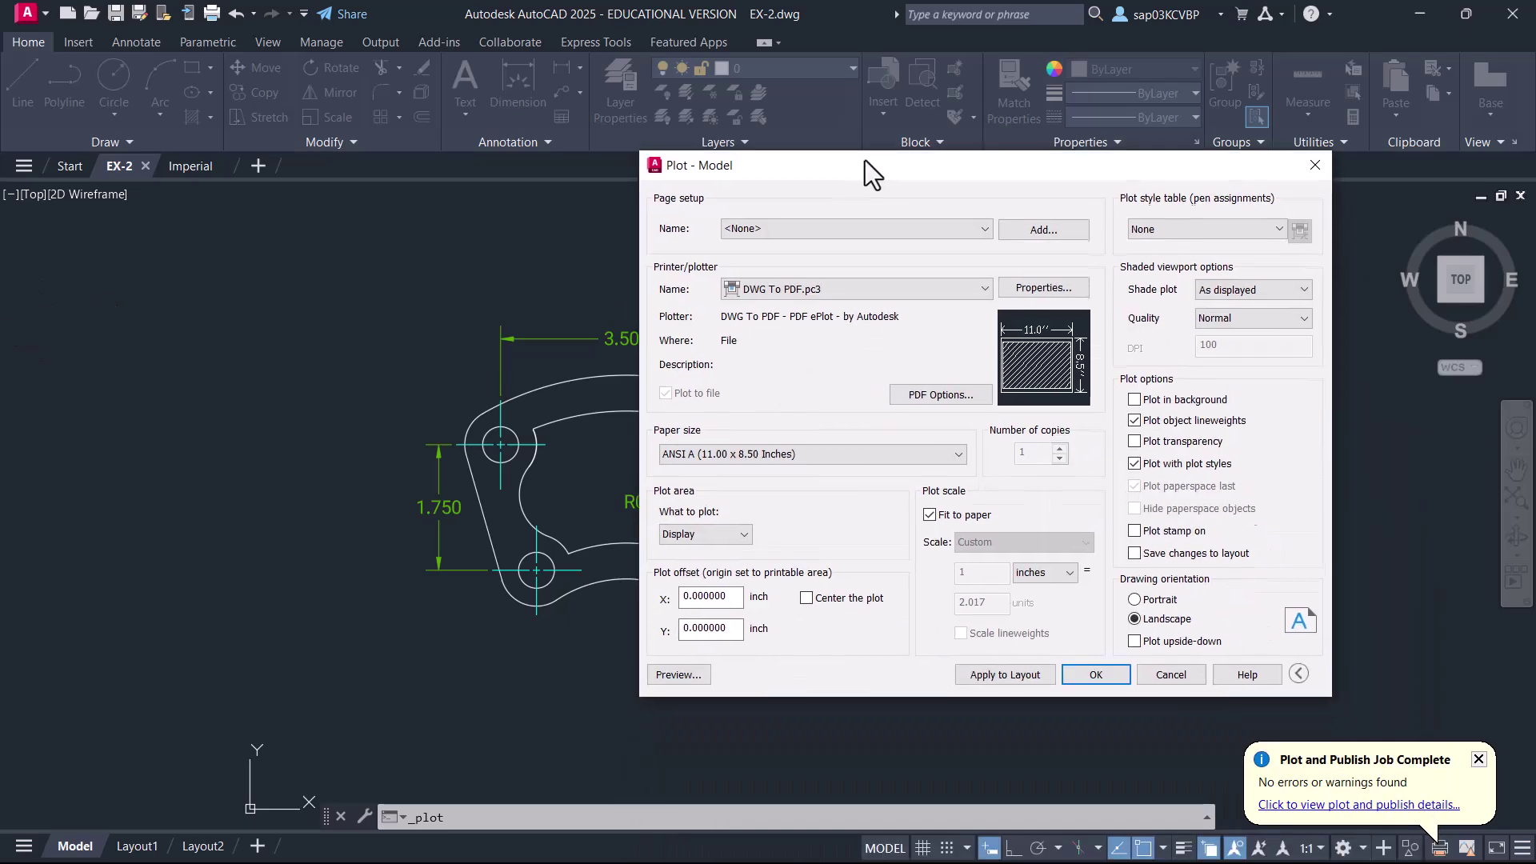
# - Set the plot scale to 1:1 instead of Fit to paper, center the plot, and preview the Display area
pyautogui.click(931, 515)
pyautogui.click(1001, 544)
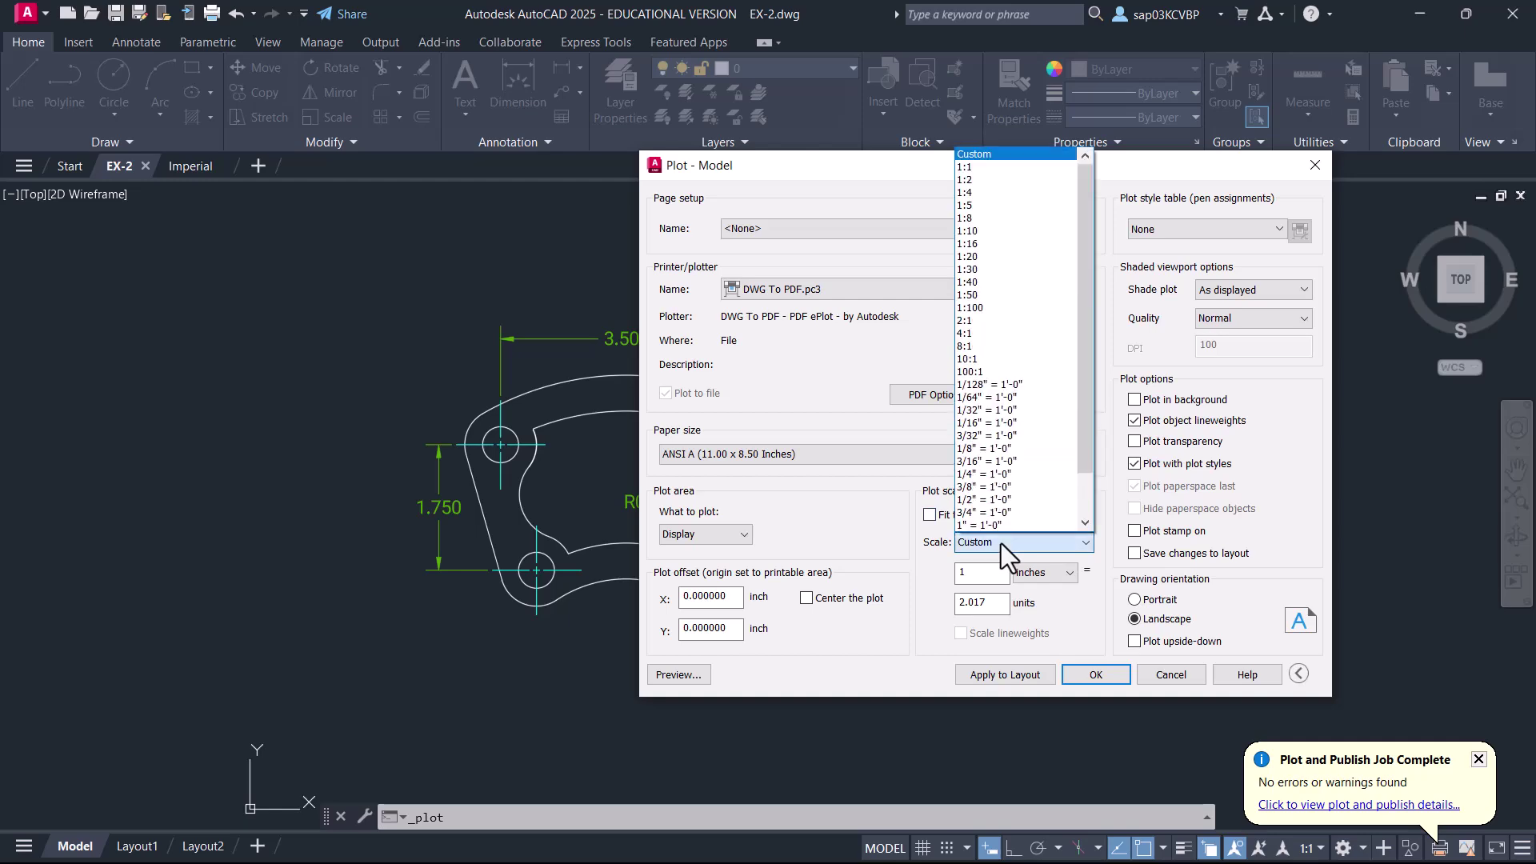
pyautogui.click(972, 166)
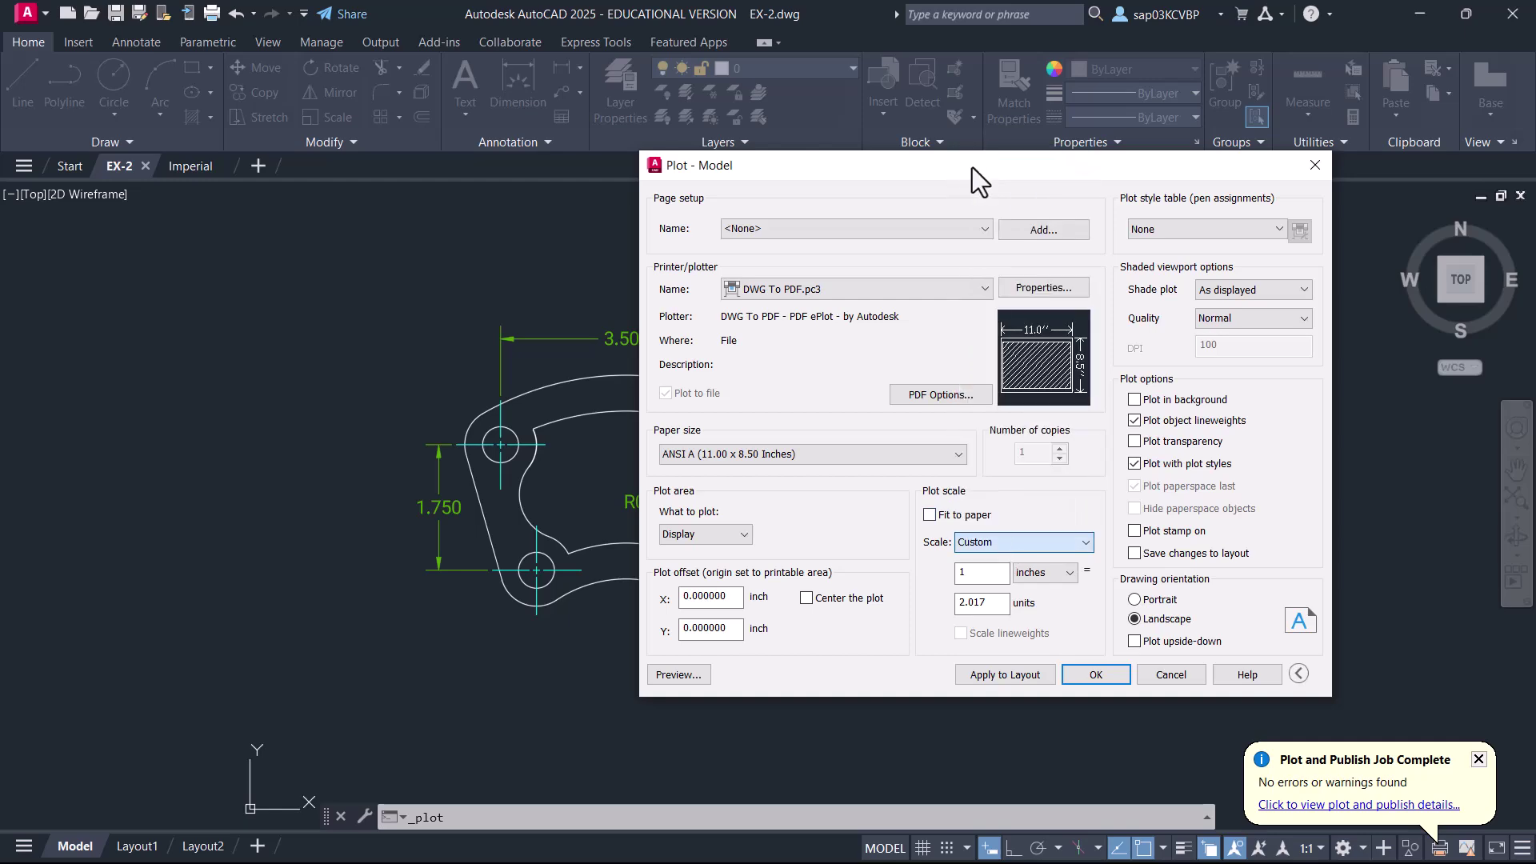
pyautogui.click(824, 603)
pyautogui.click(678, 675)
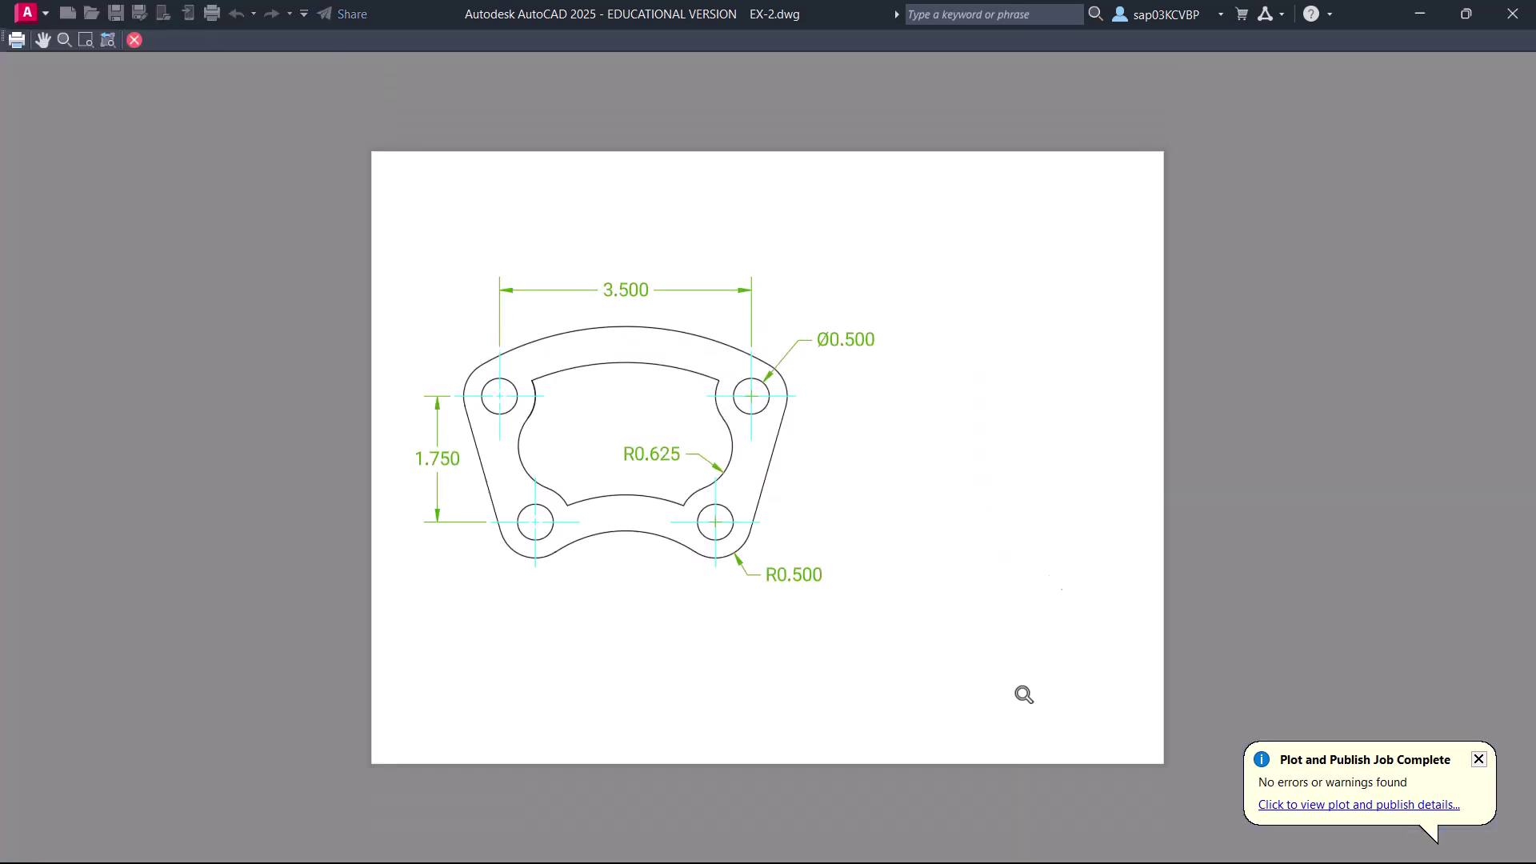
pyautogui.rightClick(583, 272)
pyautogui.click(624, 286)
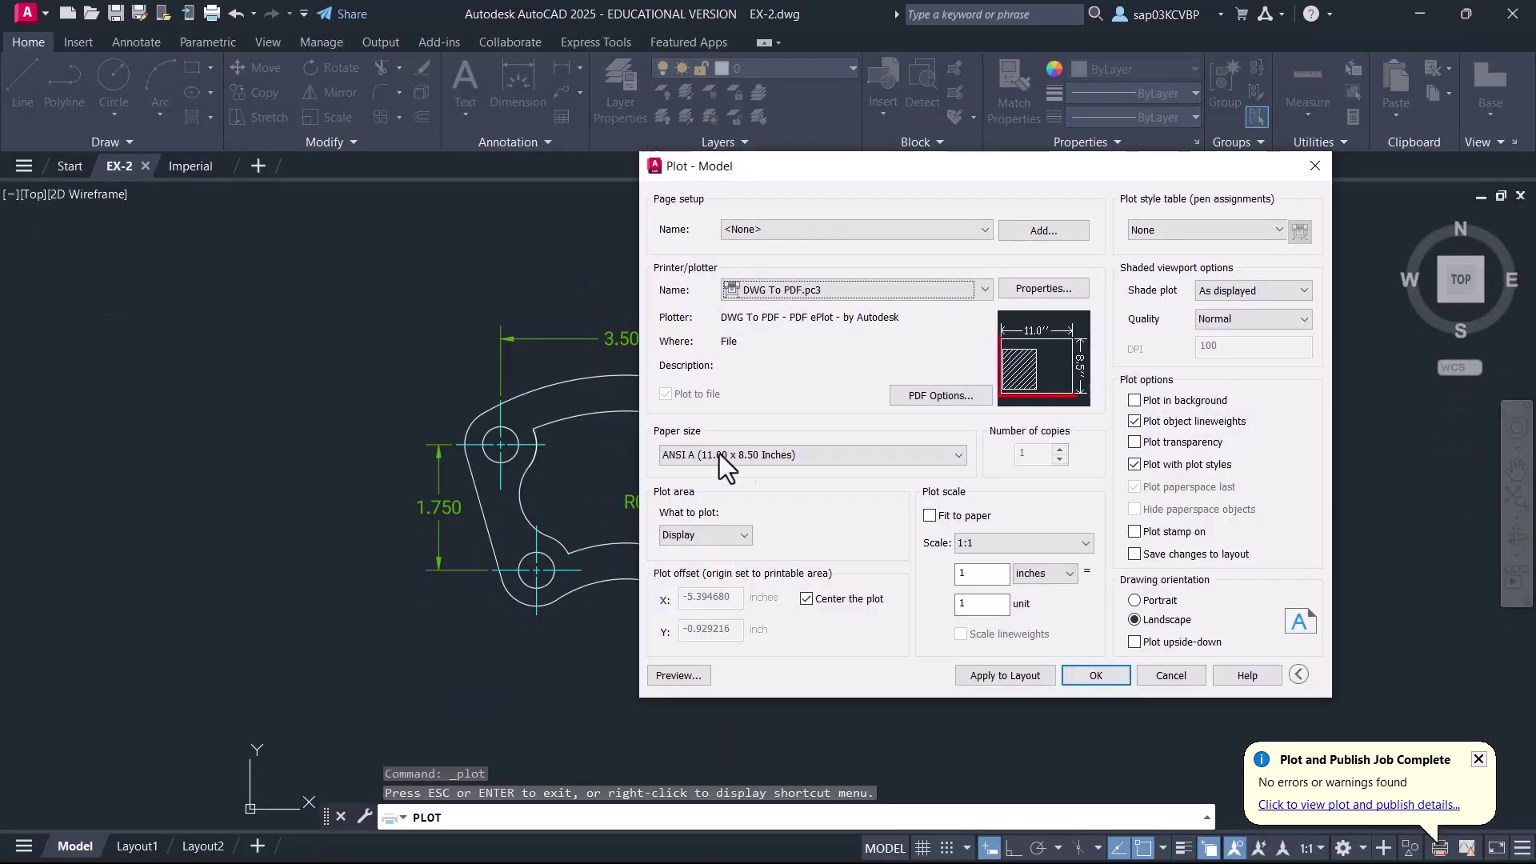
# - Switch the Display plot back to Fit to paper, preview it, and exit the preview
pyautogui.click(931, 516)
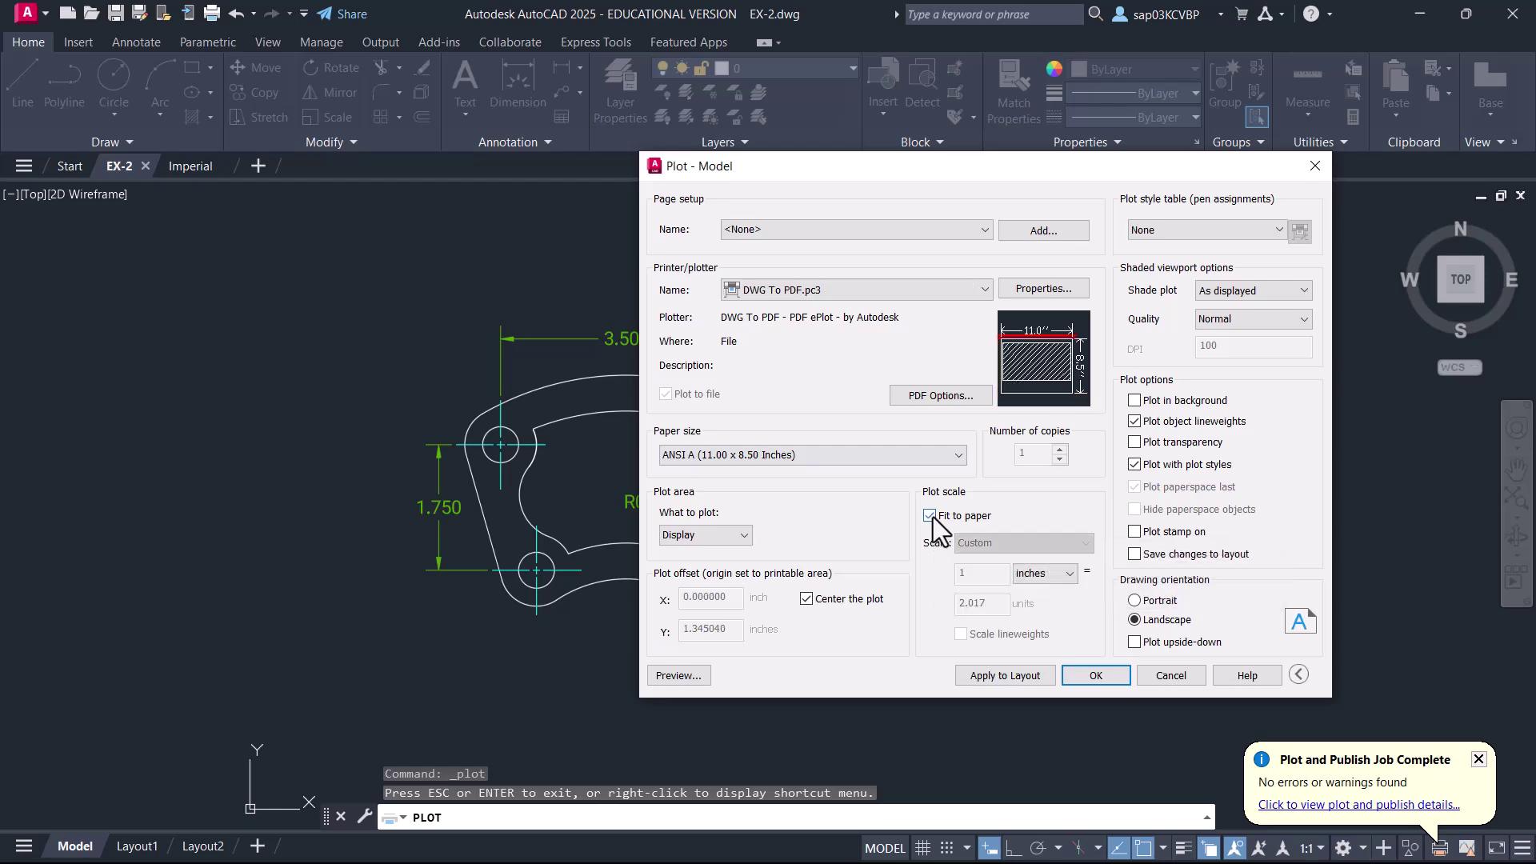
pyautogui.click(676, 676)
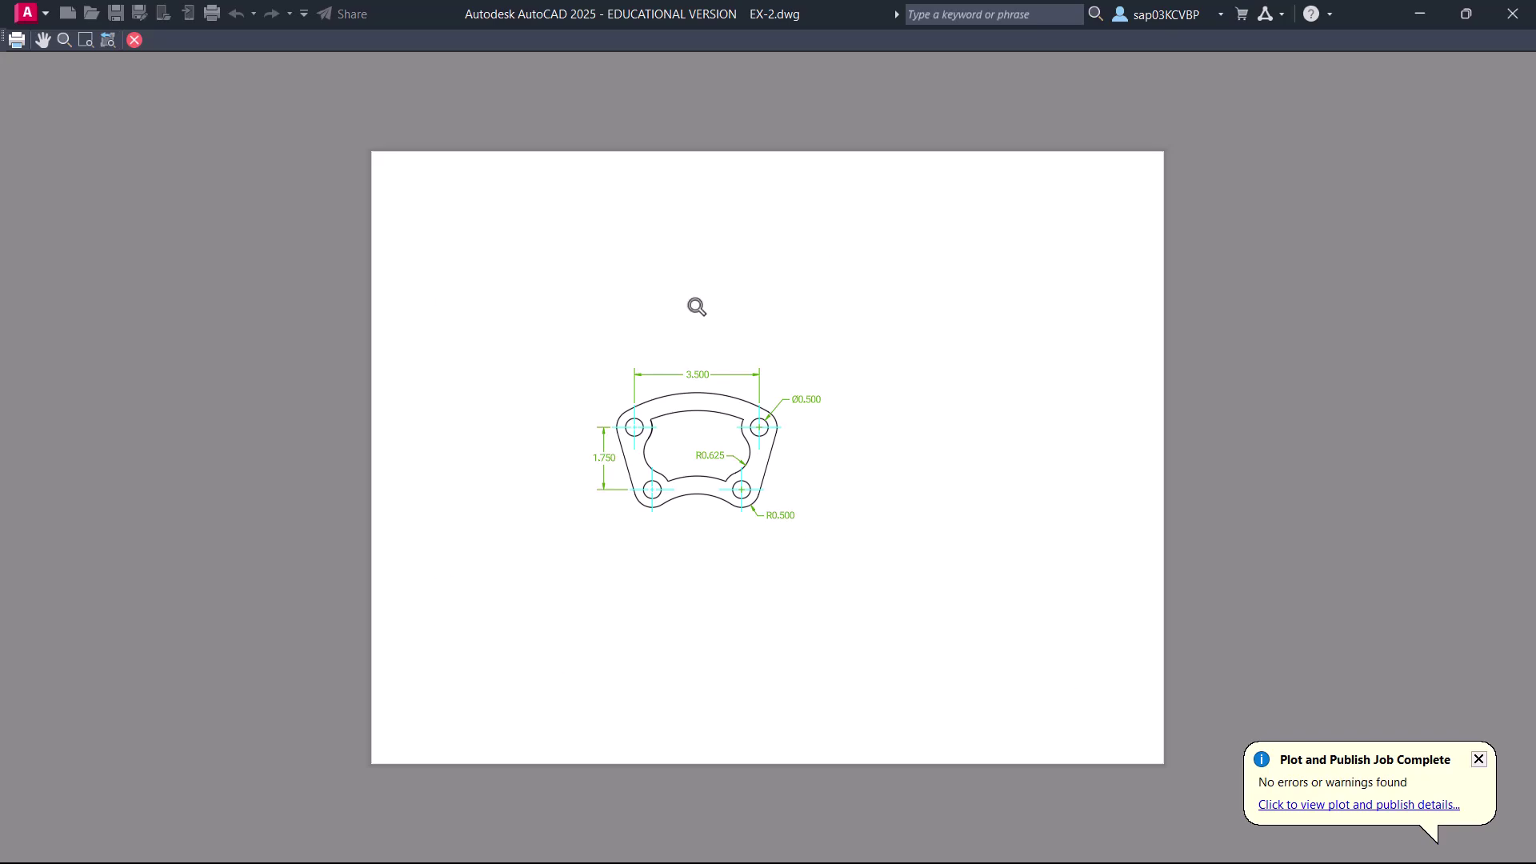
pyautogui.rightClick(716, 300)
pyautogui.click(736, 325)
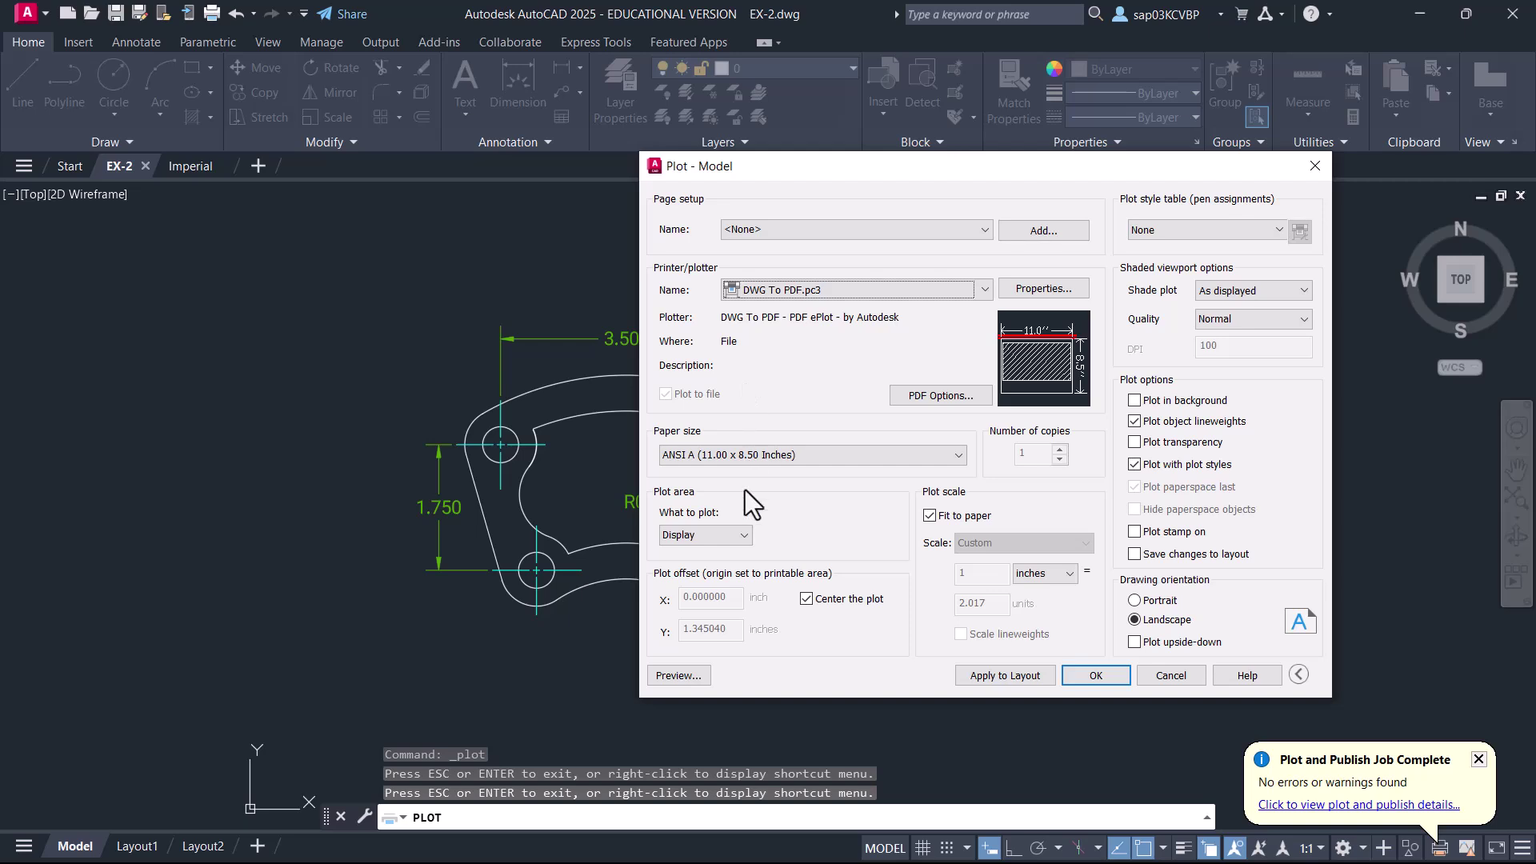
# - Set the plot area to Extents and the scale to 1:1, preview the centered plot, and exit the preview
pyautogui.click(725, 538)
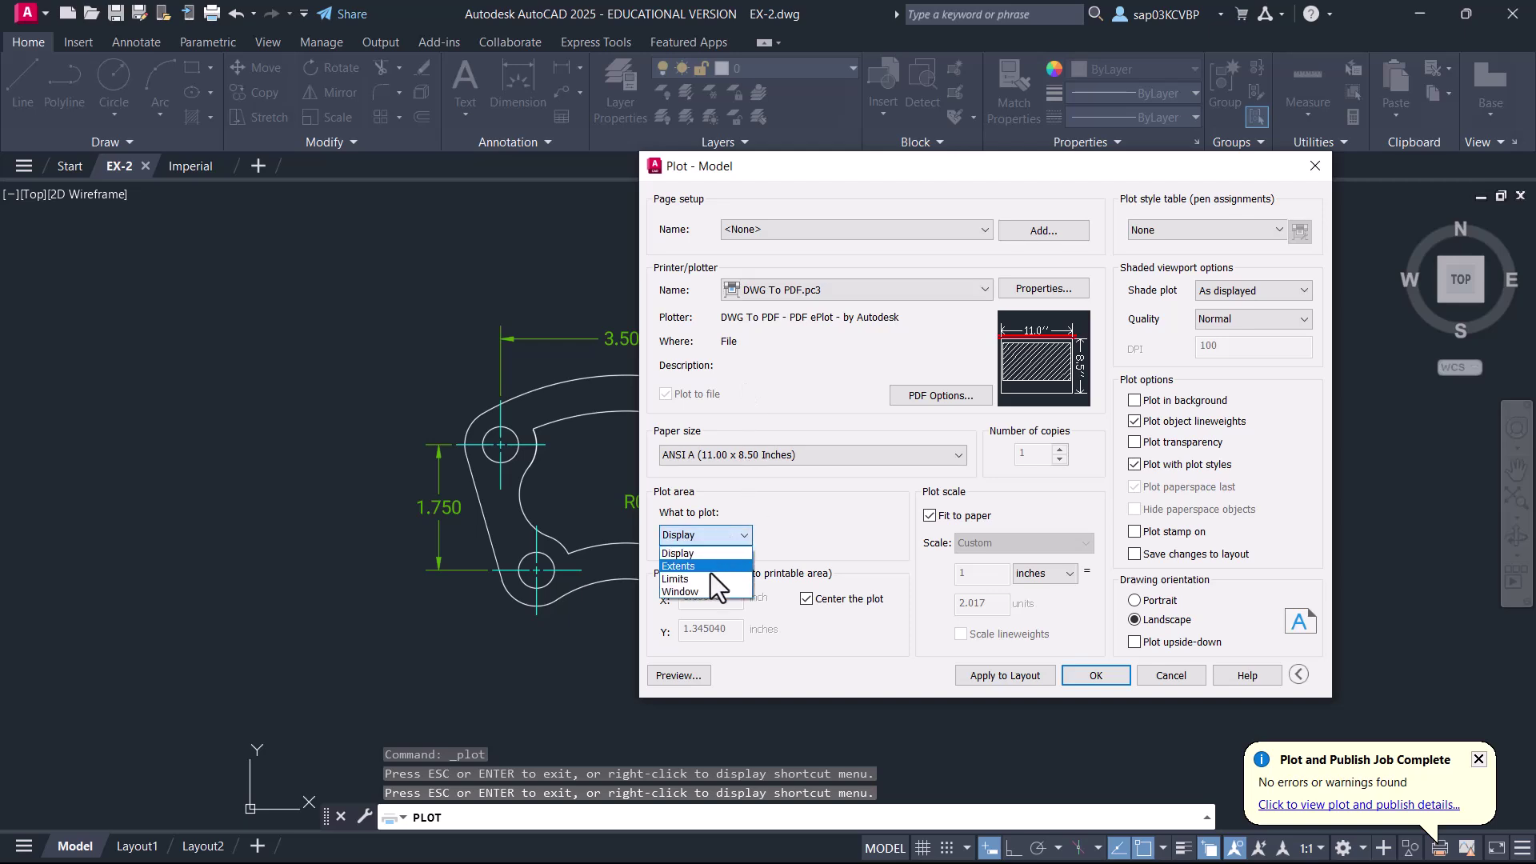
pyautogui.click(711, 566)
pyautogui.click(931, 515)
pyautogui.click(990, 544)
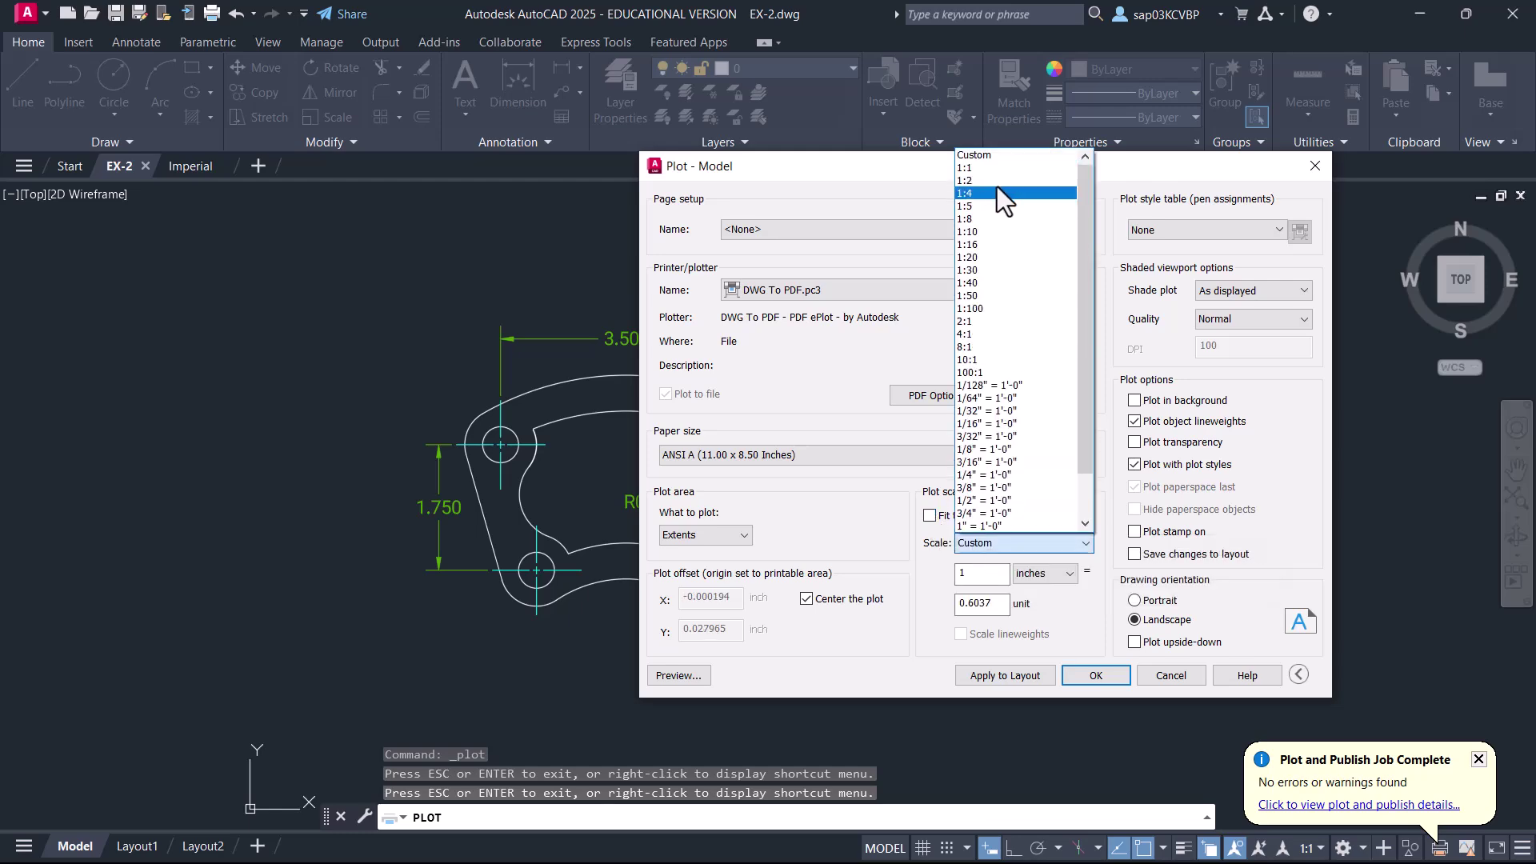
pyautogui.click(996, 168)
pyautogui.click(698, 672)
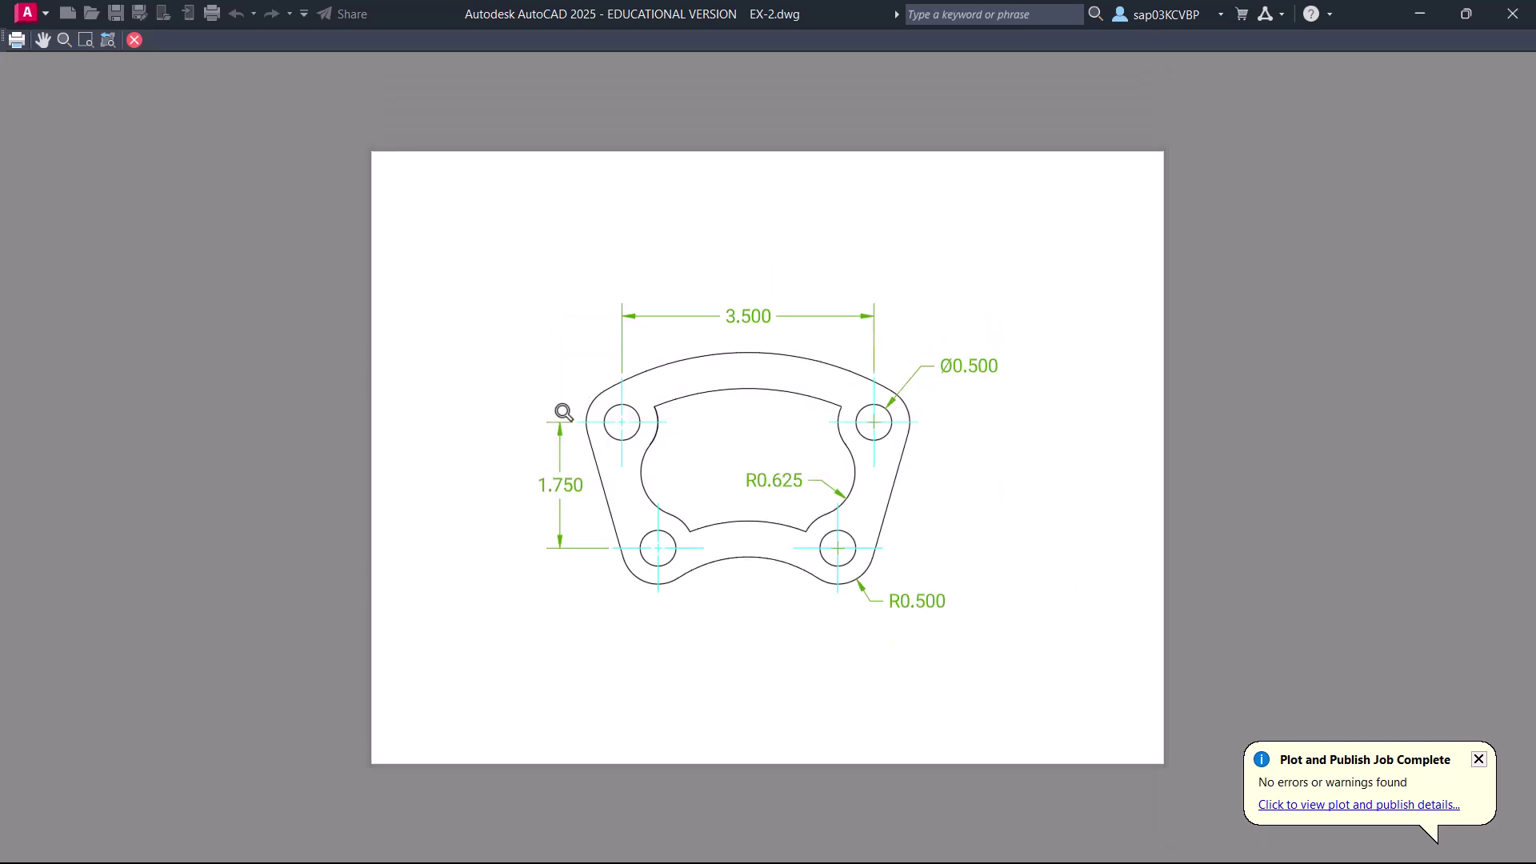
pyautogui.rightClick(708, 430)
pyautogui.click(765, 444)
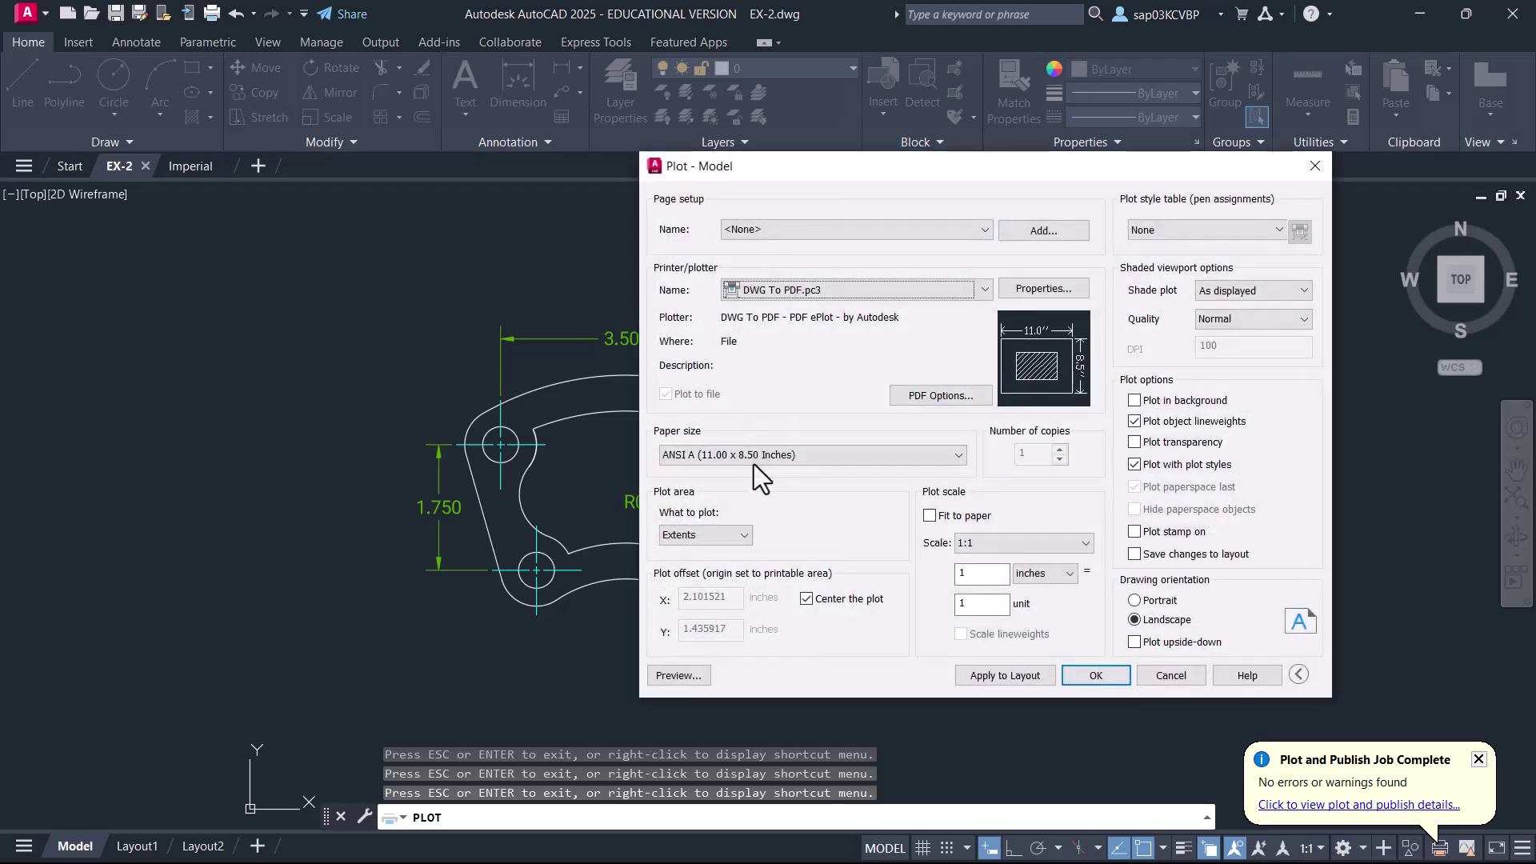
# - Set the plot area to a Window around only the part's upper-left hole region, preview it at 1:1, and exit the preview
pyautogui.click(710, 535)
pyautogui.click(689, 593)
pyautogui.click(408, 364)
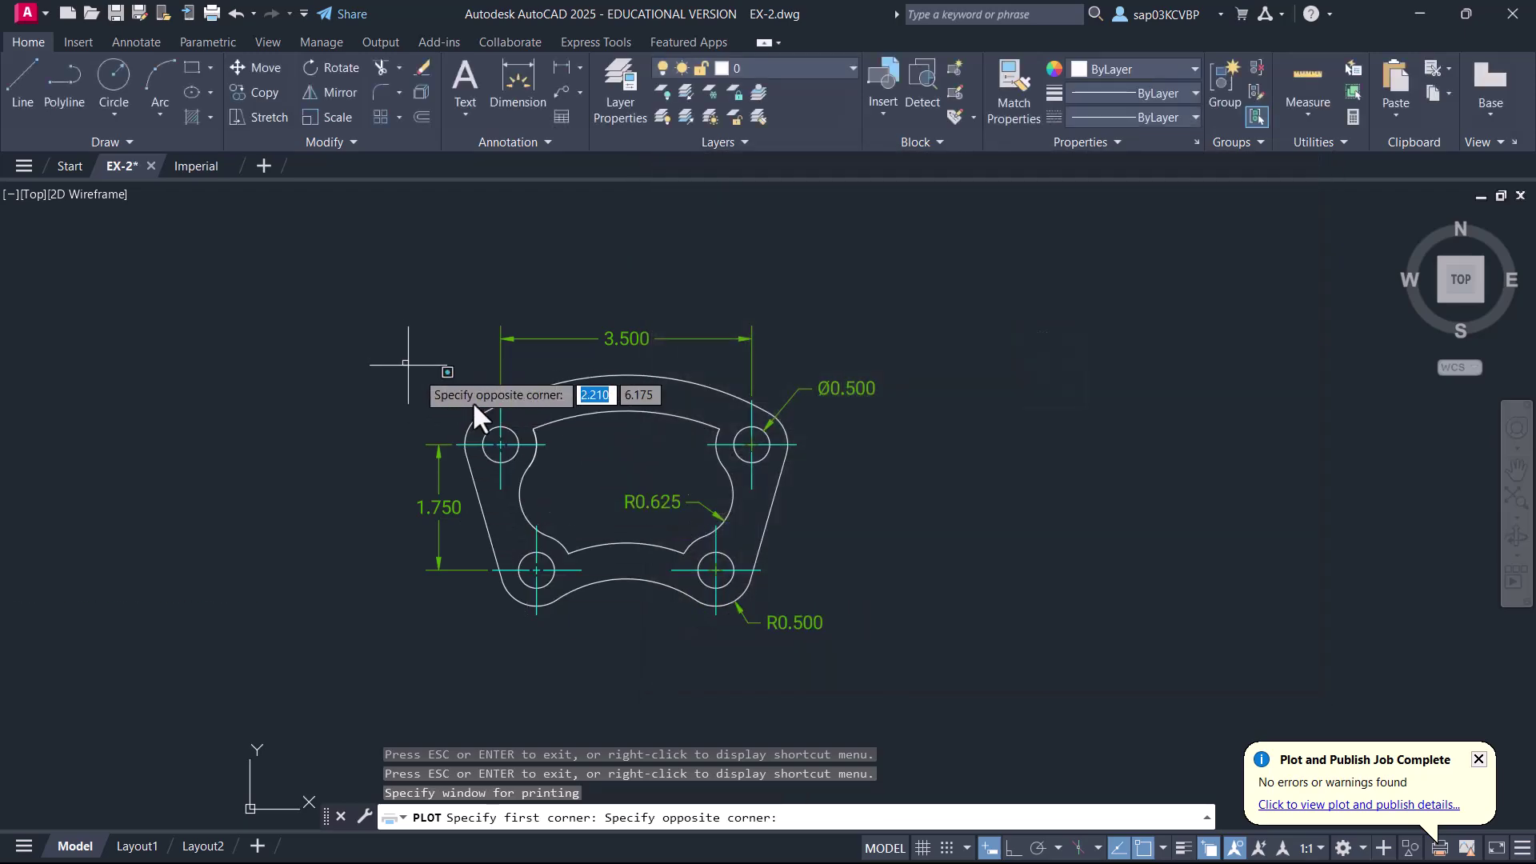
pyautogui.click(585, 507)
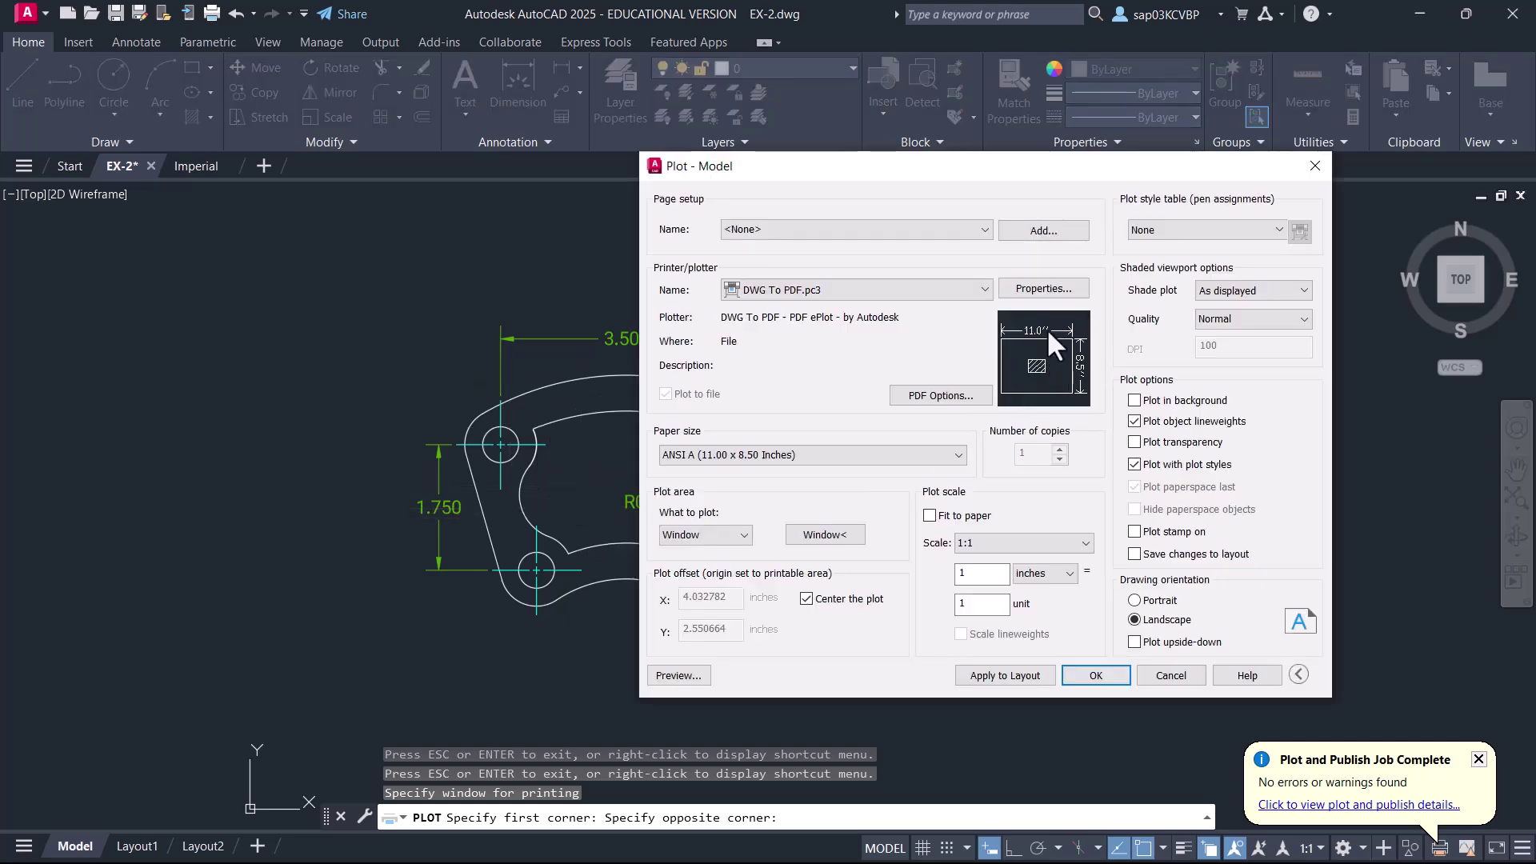
pyautogui.click(698, 675)
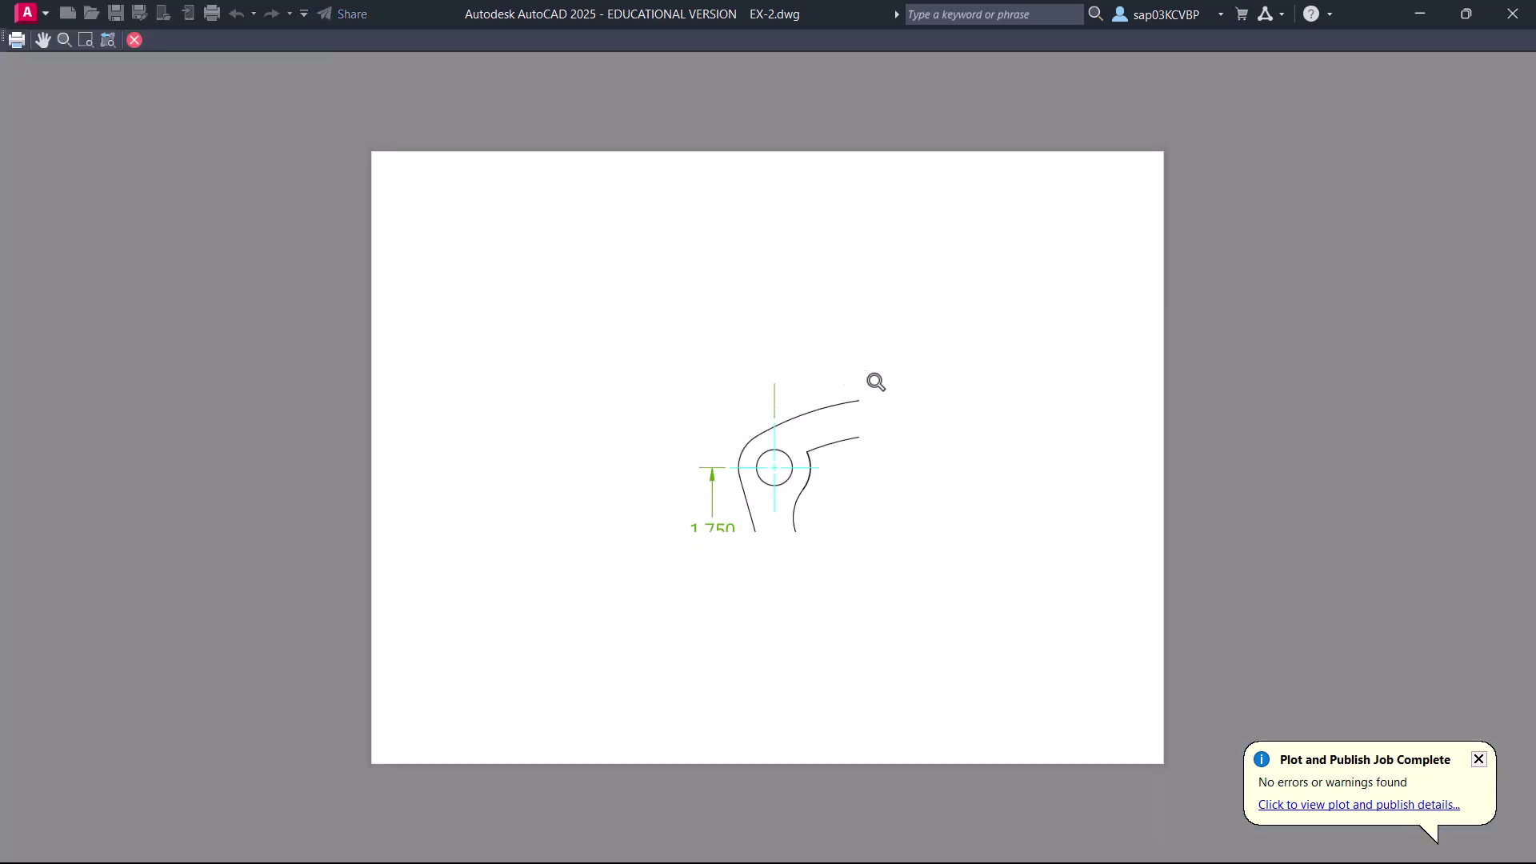
pyautogui.rightClick(644, 410)
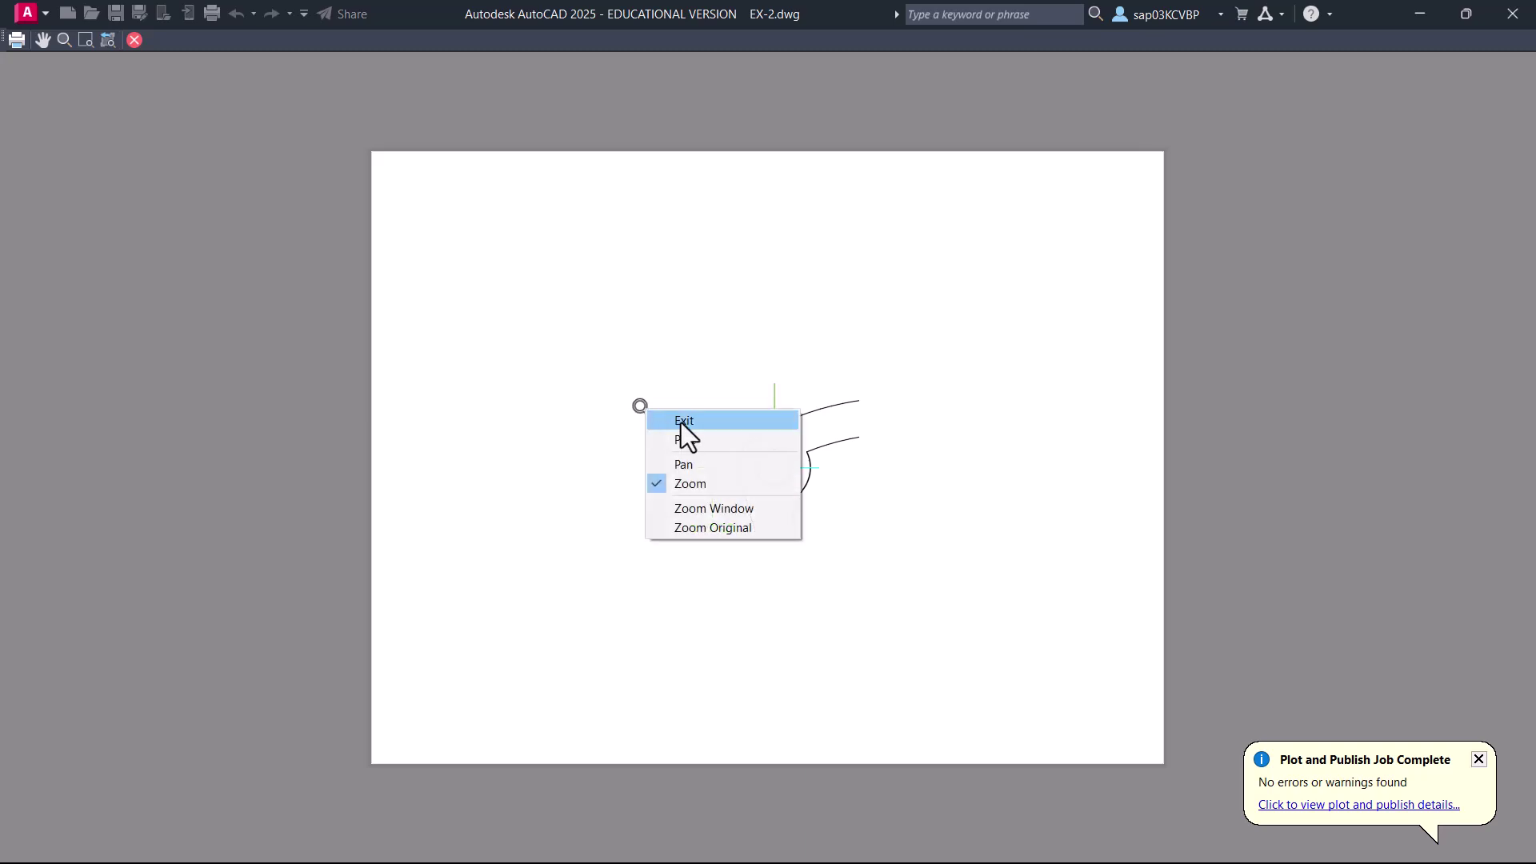
pyautogui.click(680, 422)
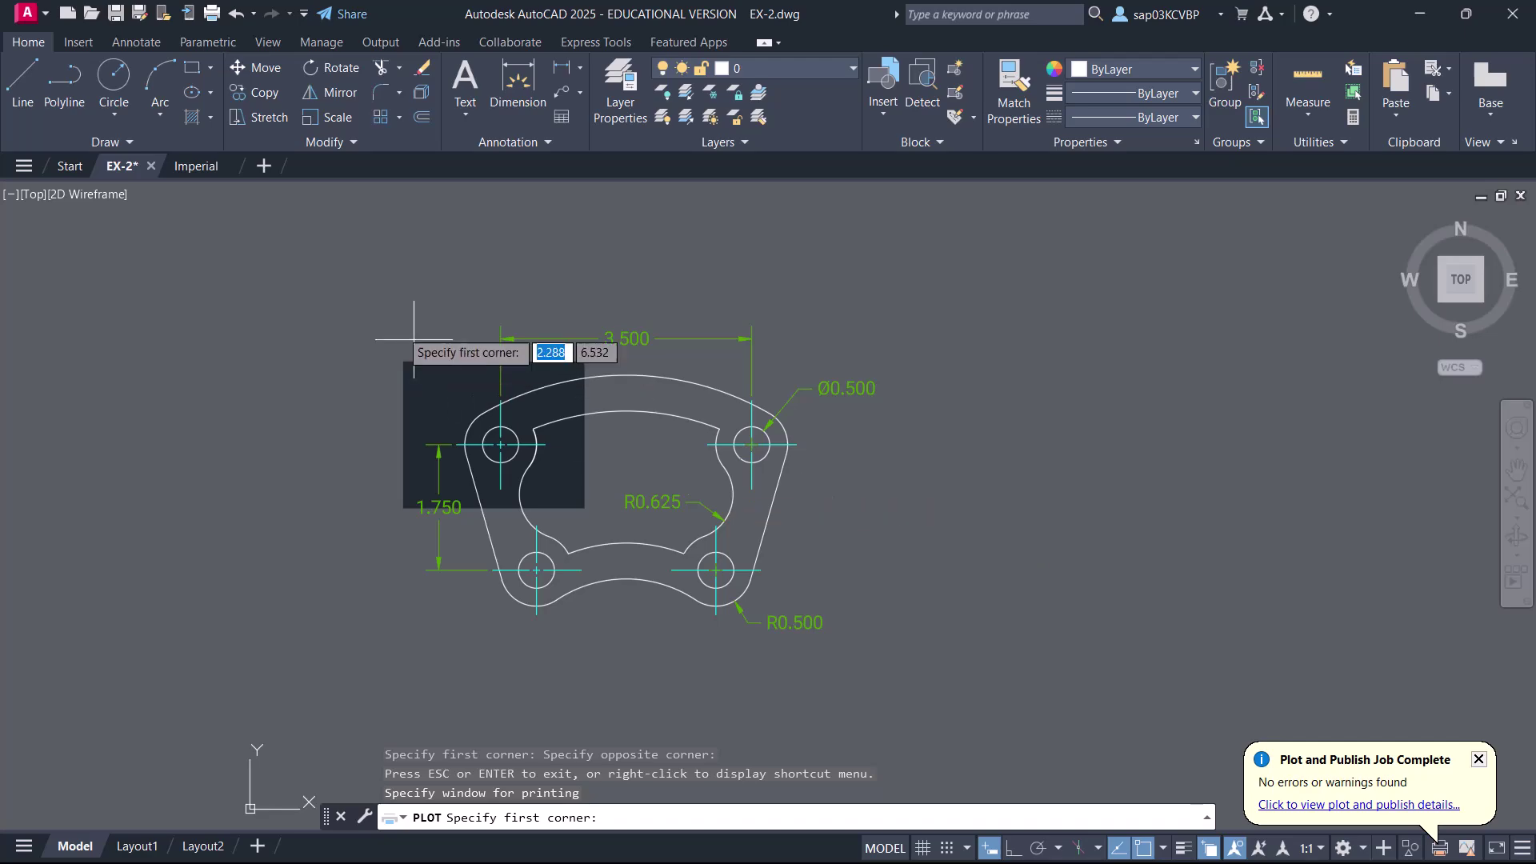
# - Redefine the plot window around the whole dimensioned part, preview it at 1:1, exit the preview, and cancel the plot
pyautogui.click(376, 303)
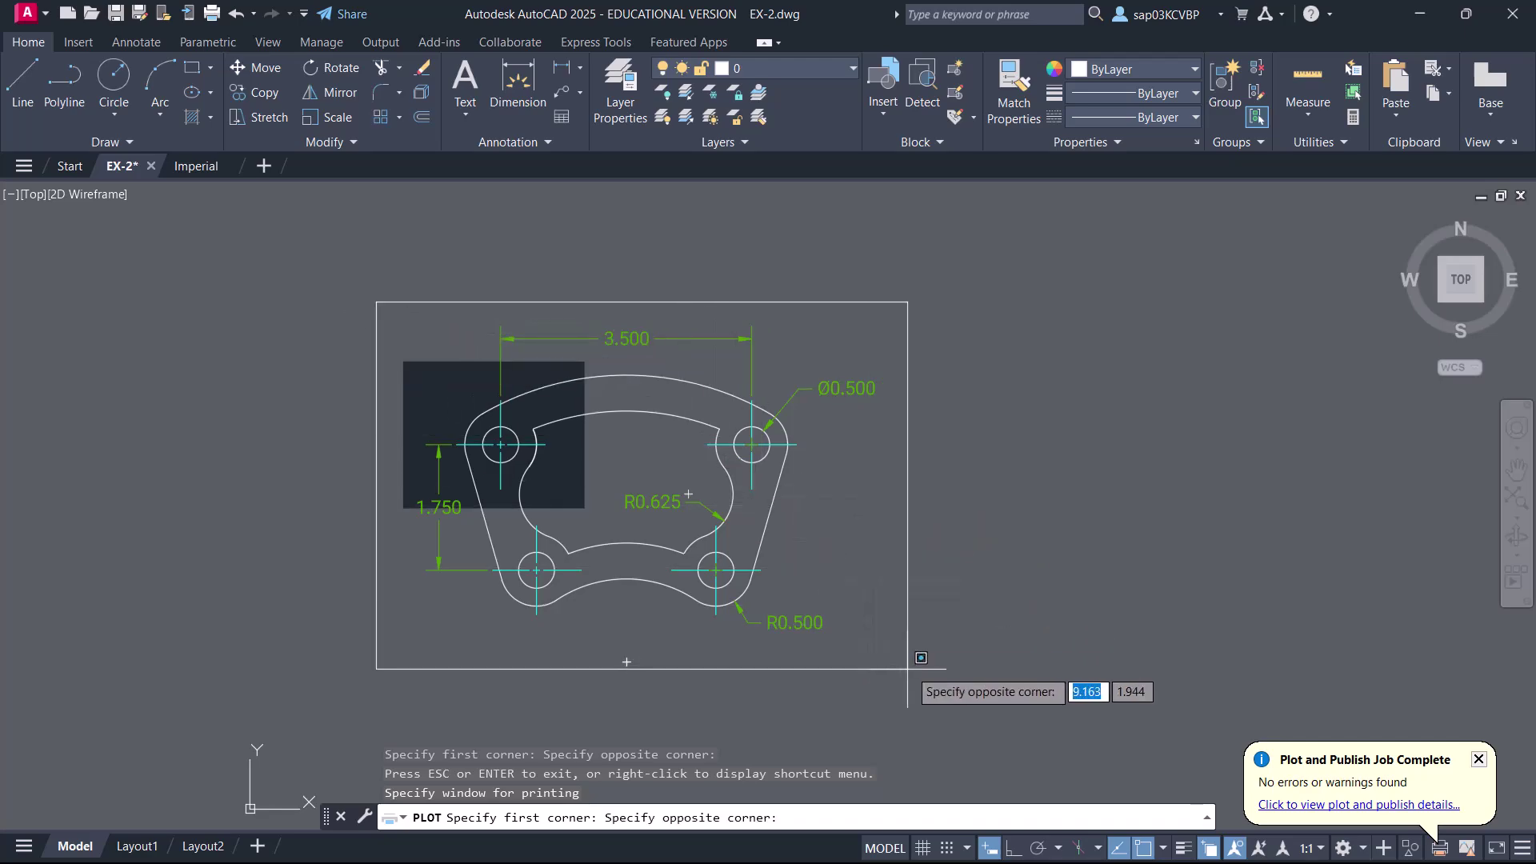
pyautogui.click(906, 642)
pyautogui.click(702, 676)
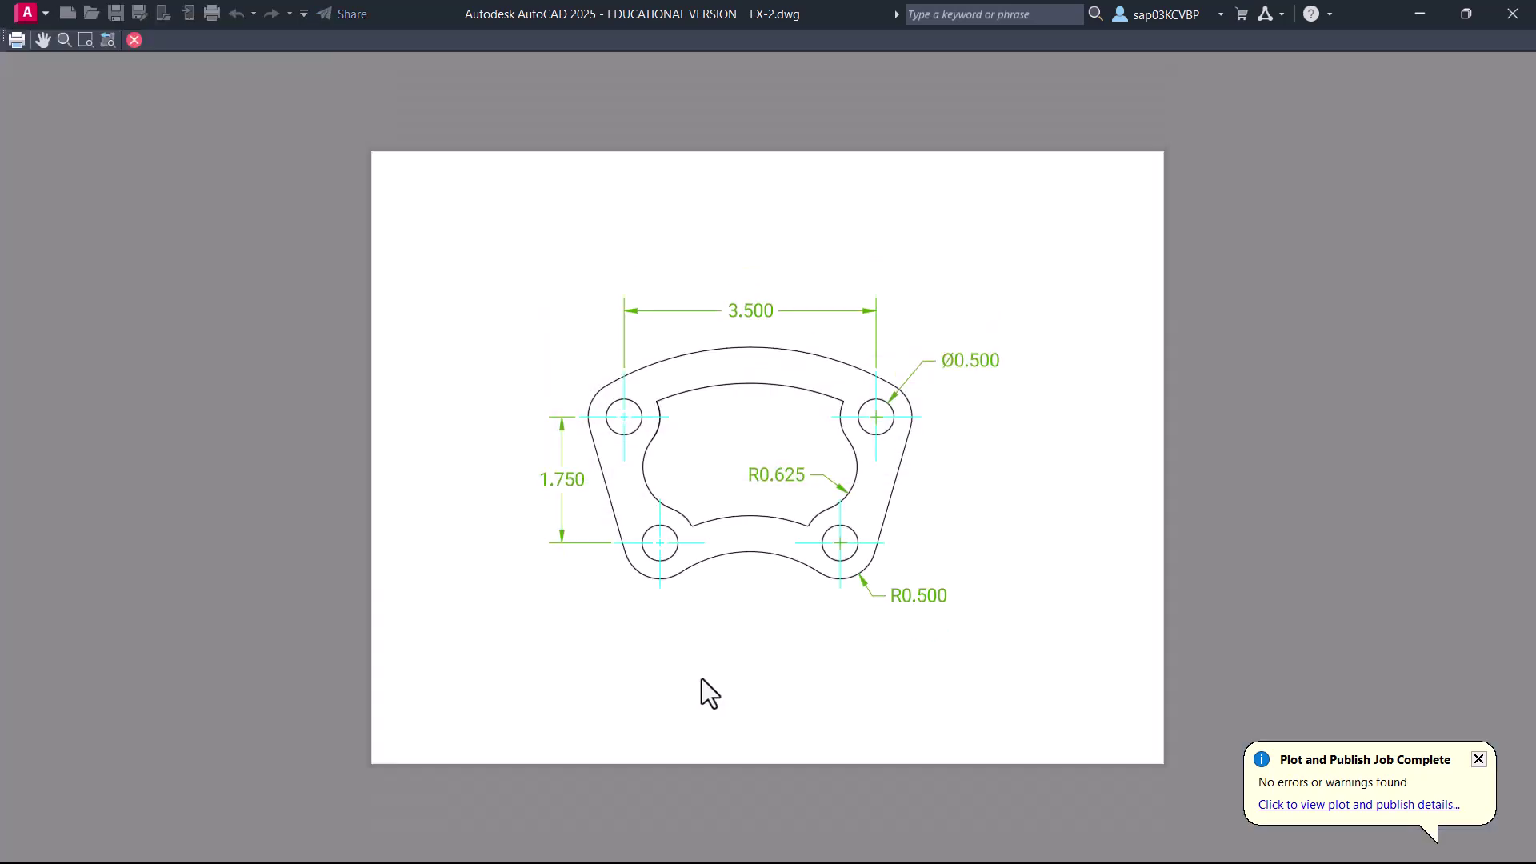
pyautogui.rightClick(721, 415)
pyautogui.click(749, 424)
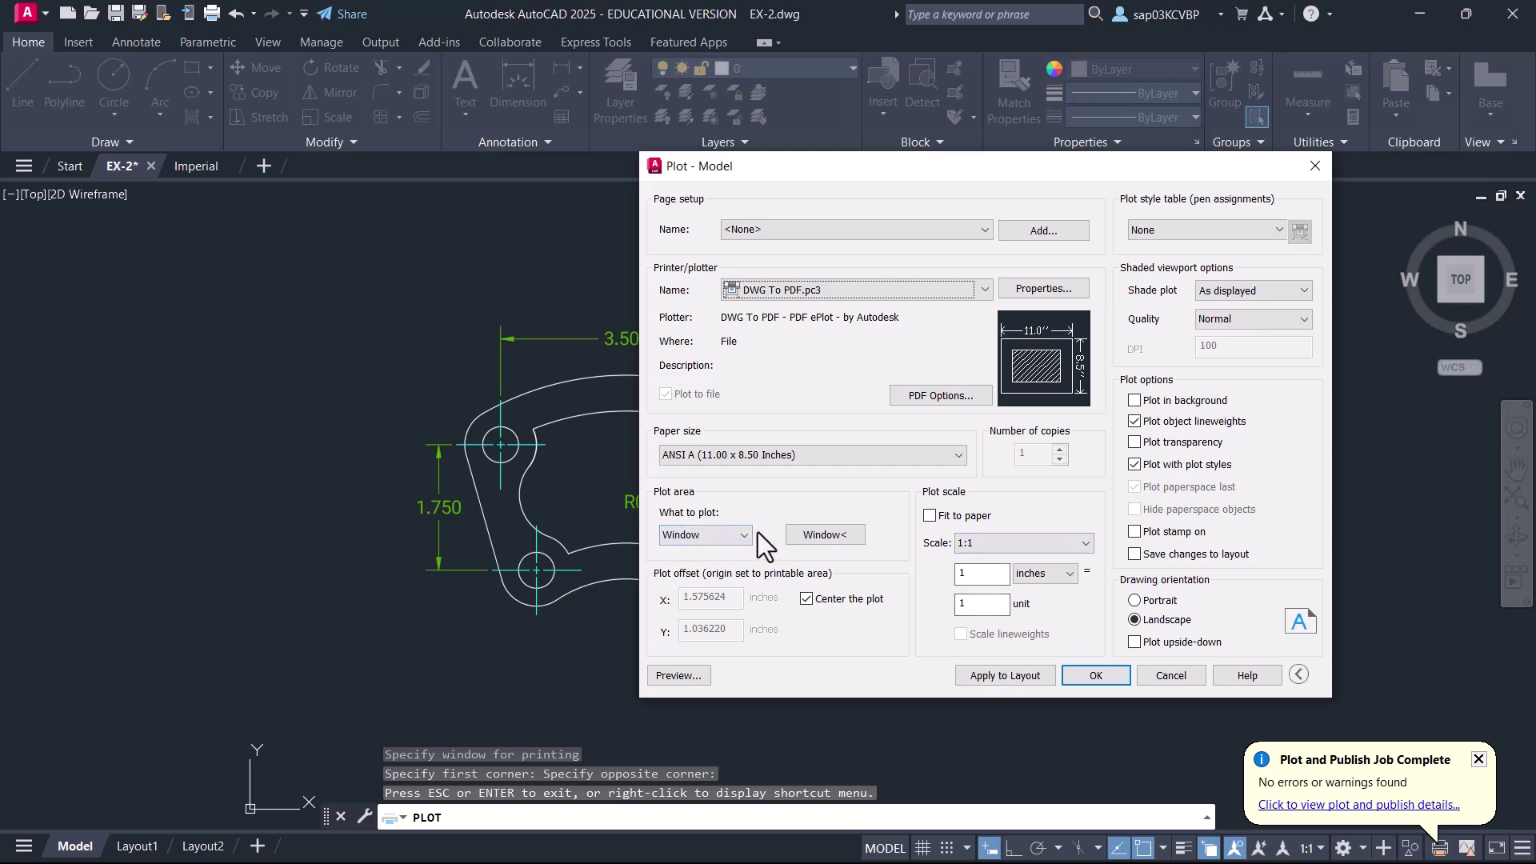
pyautogui.click(1170, 676)
# - Dismiss the plot notification, switch to Layout1, and rename it ANSI A 11X8.5
pyautogui.moveTo(154, 848)
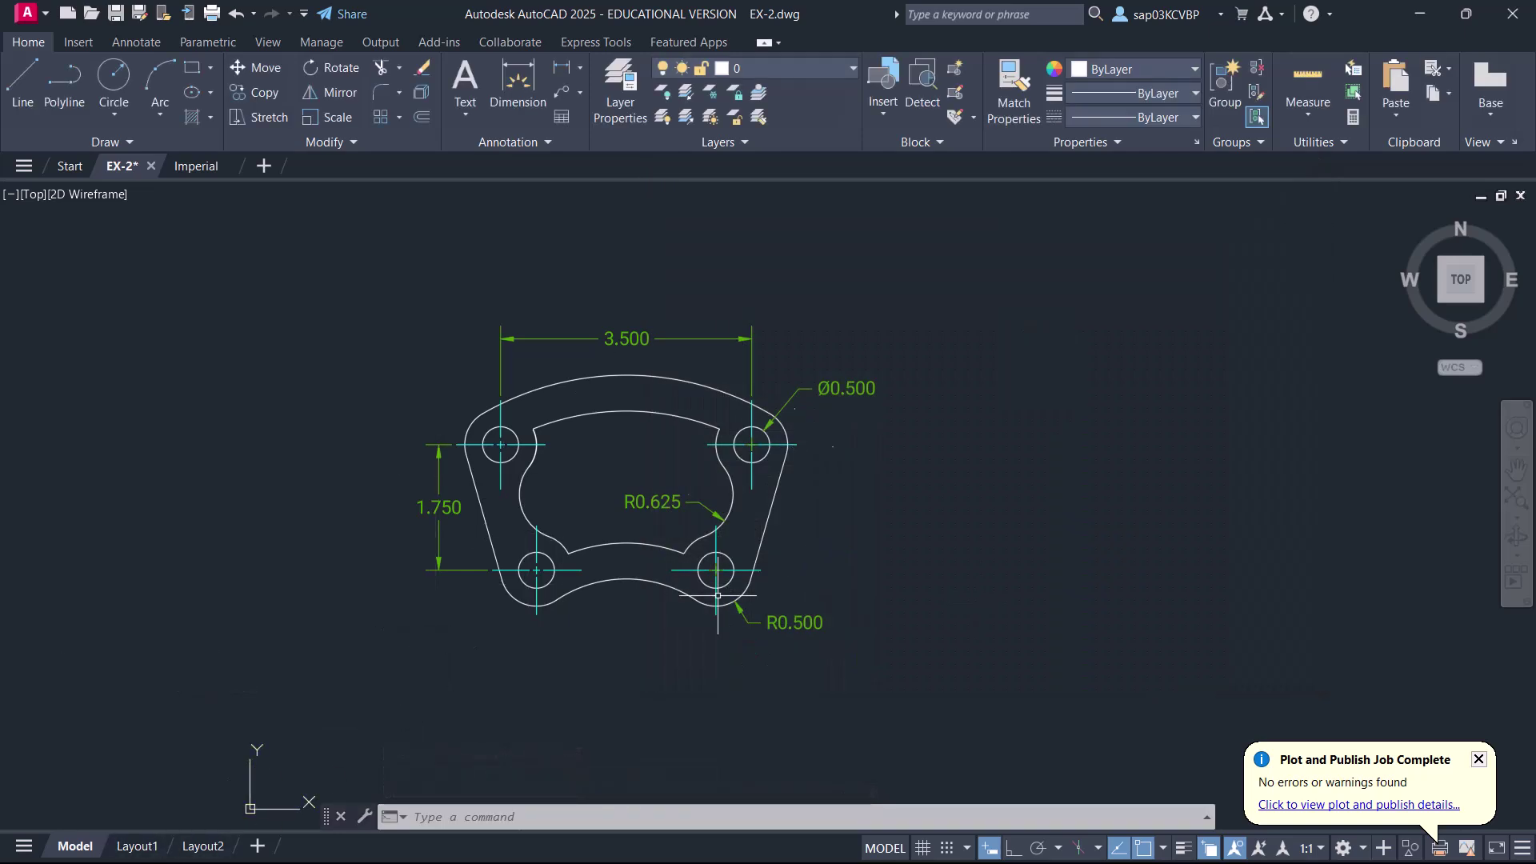
pyautogui.click(1479, 759)
pyautogui.click(138, 846)
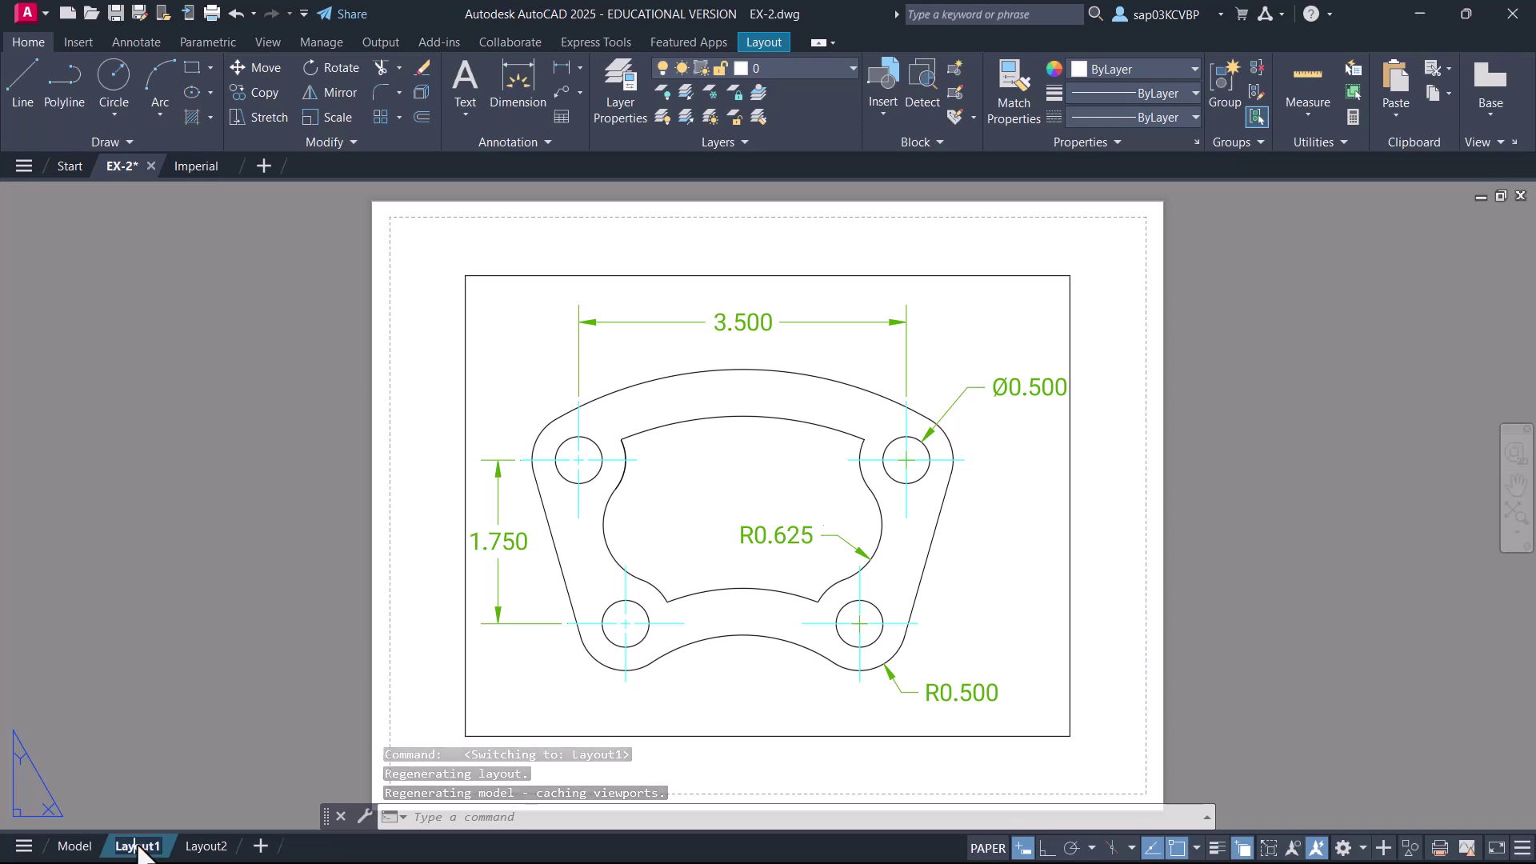
pyautogui.doubleClick(138, 846)
pyautogui.write('ANSI A')
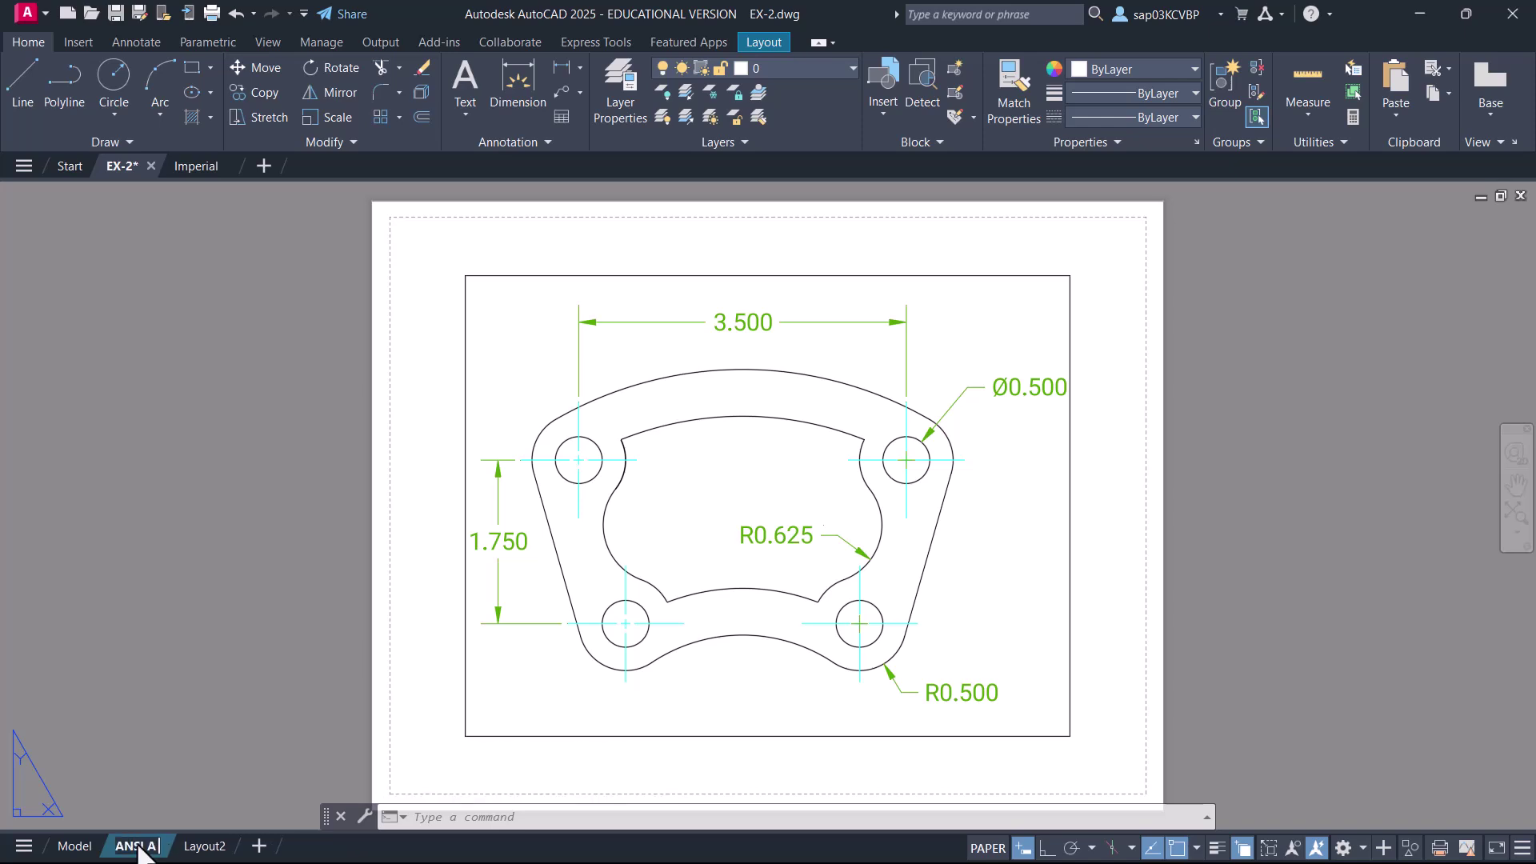
pyautogui.write(' 11X8.5')
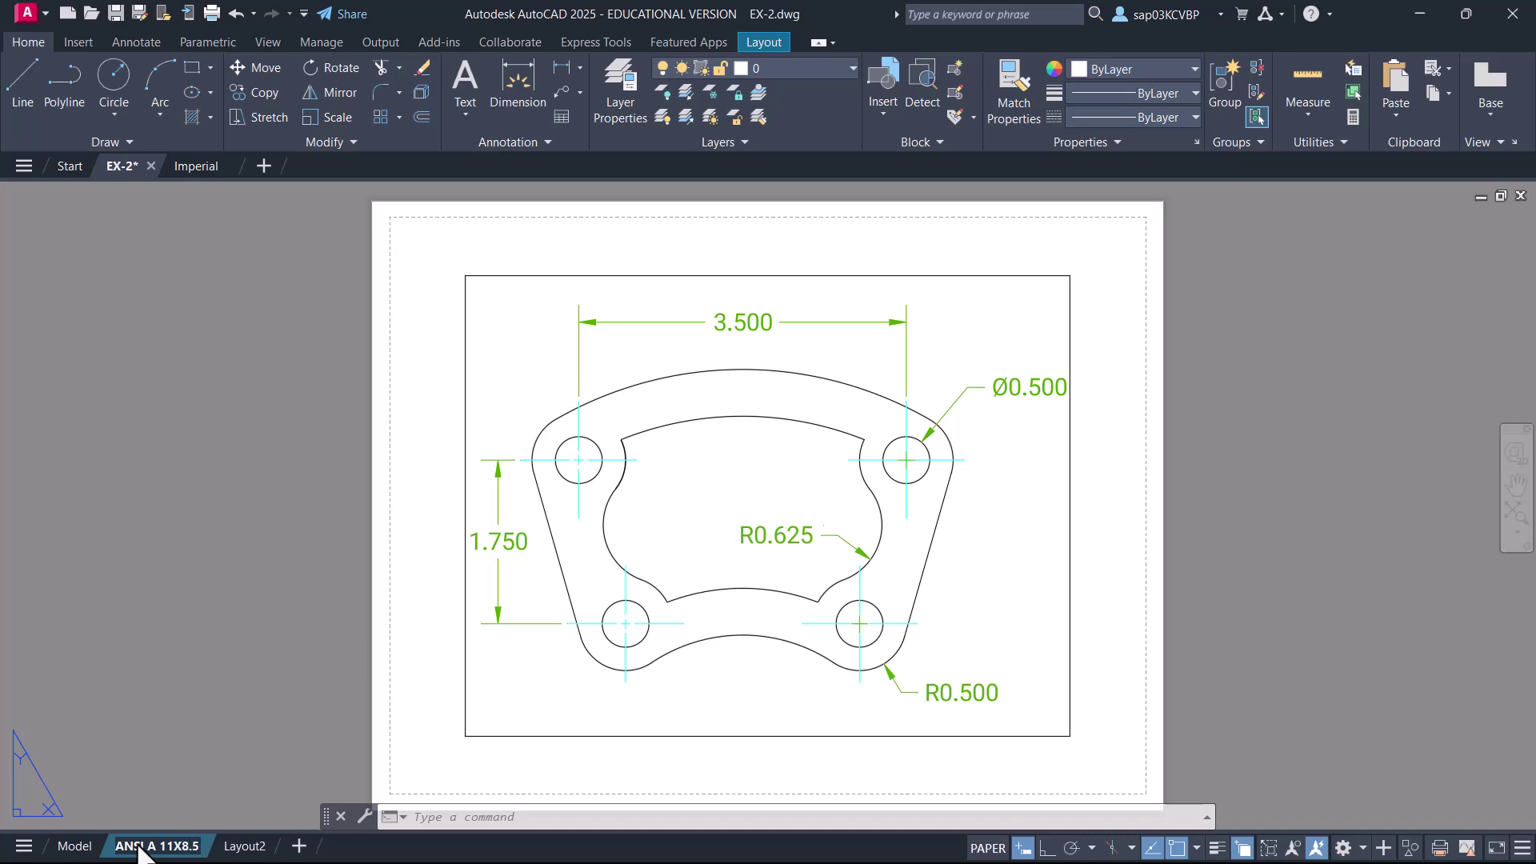
pyautogui.press('Return')
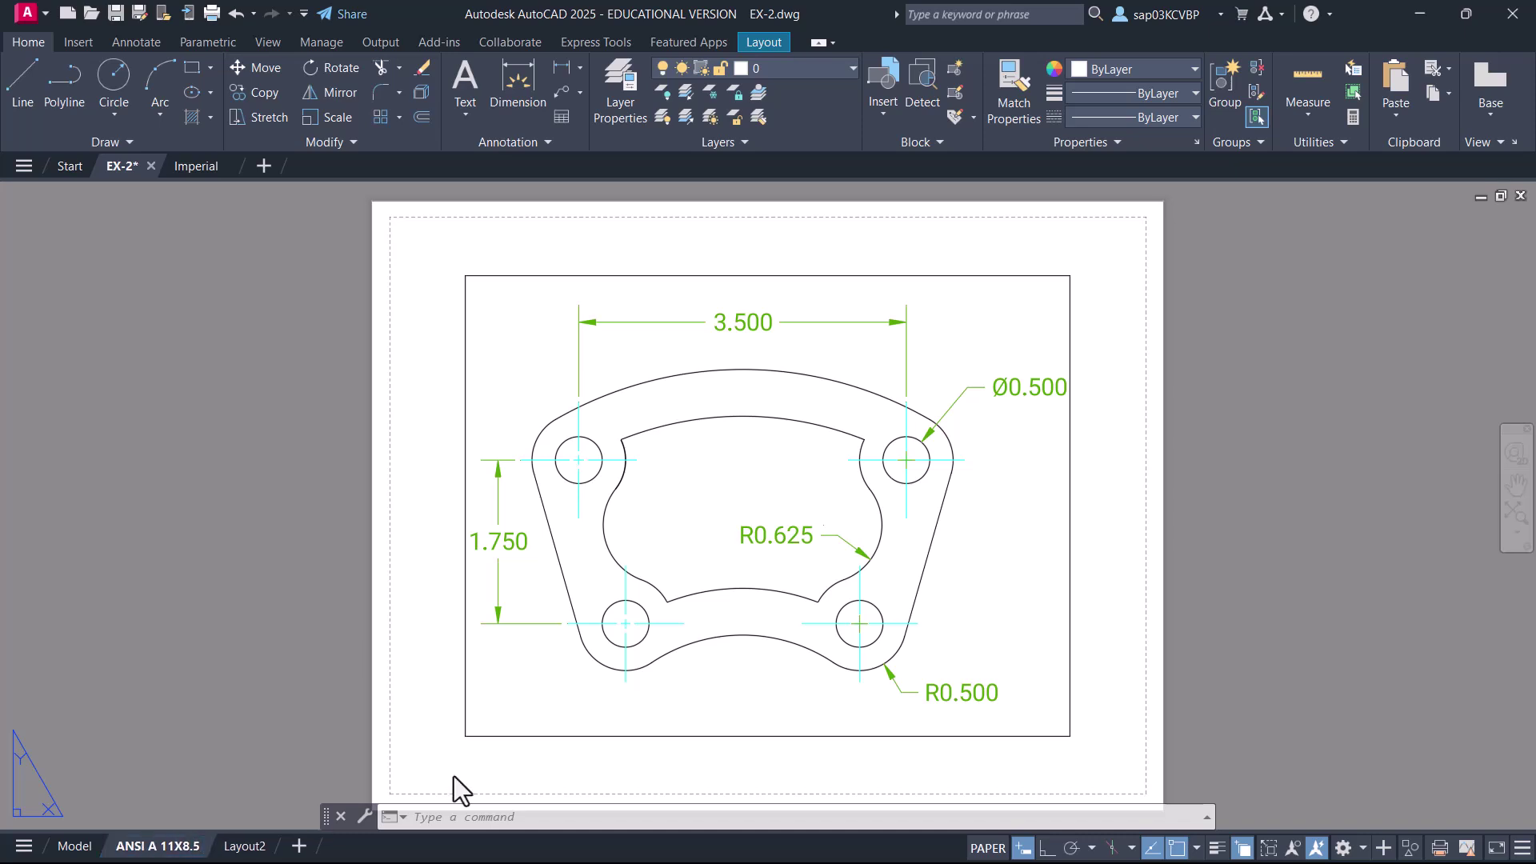
# - Create a new page setup named SHEET A for the ANSI A 11X8.5 layout
pyautogui.rightClick(177, 845)
pyautogui.click(267, 588)
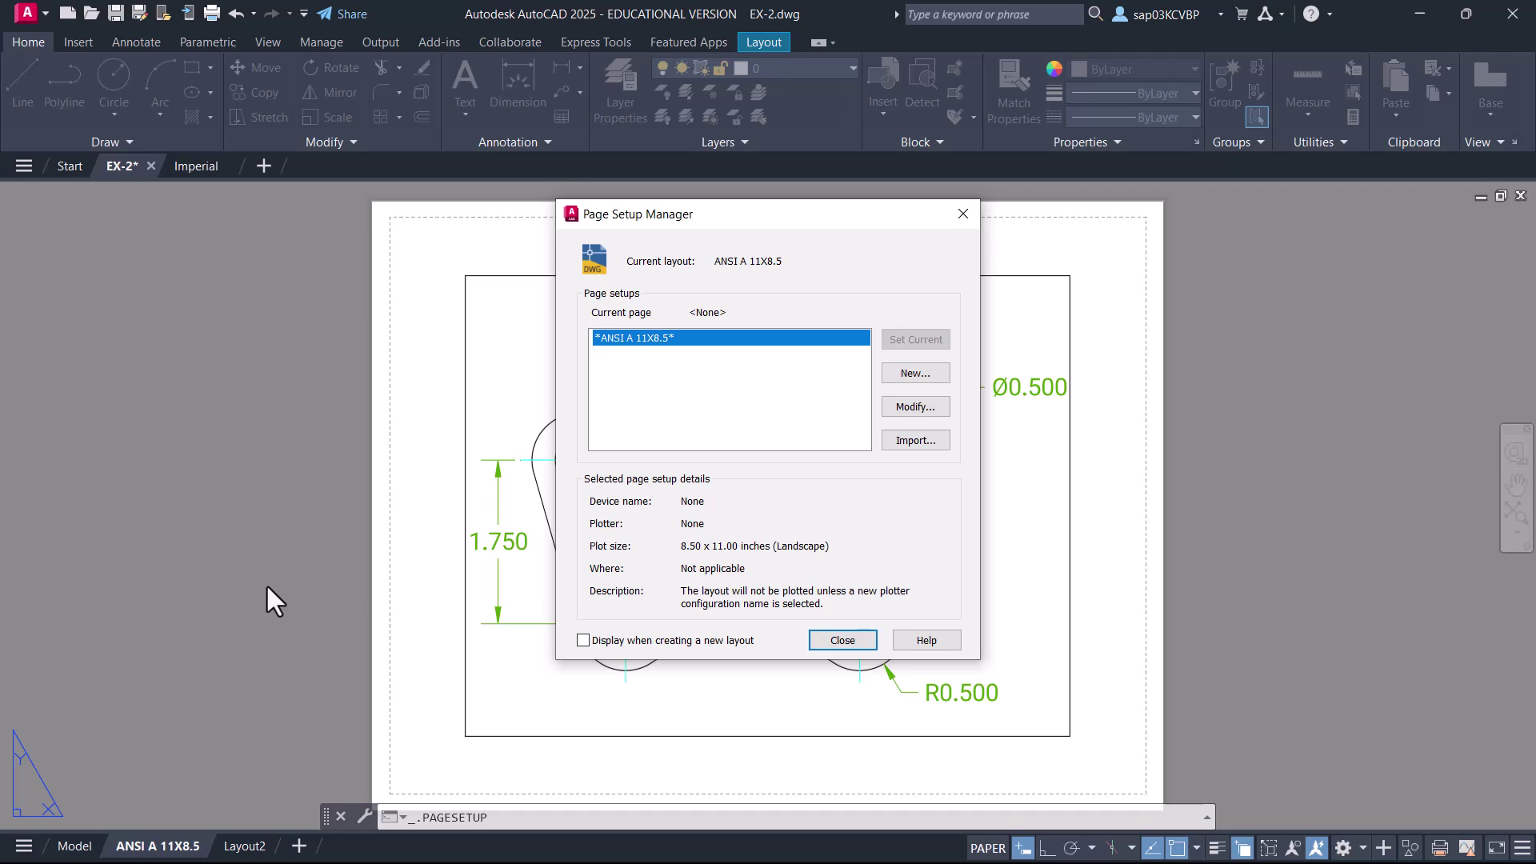
pyautogui.click(929, 376)
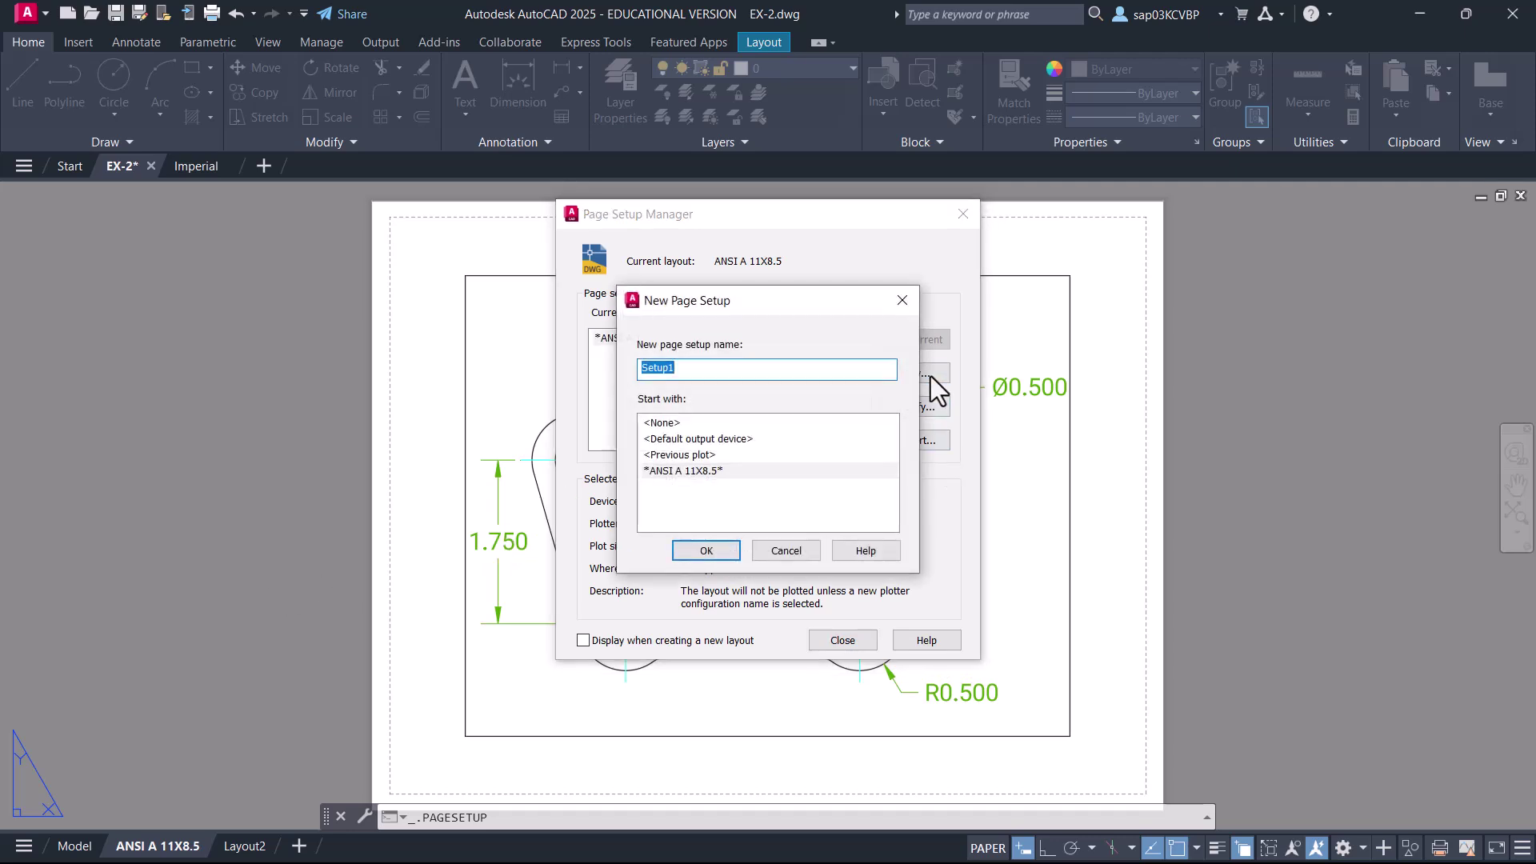
pyautogui.write('SHEET A')
pyautogui.click(714, 555)
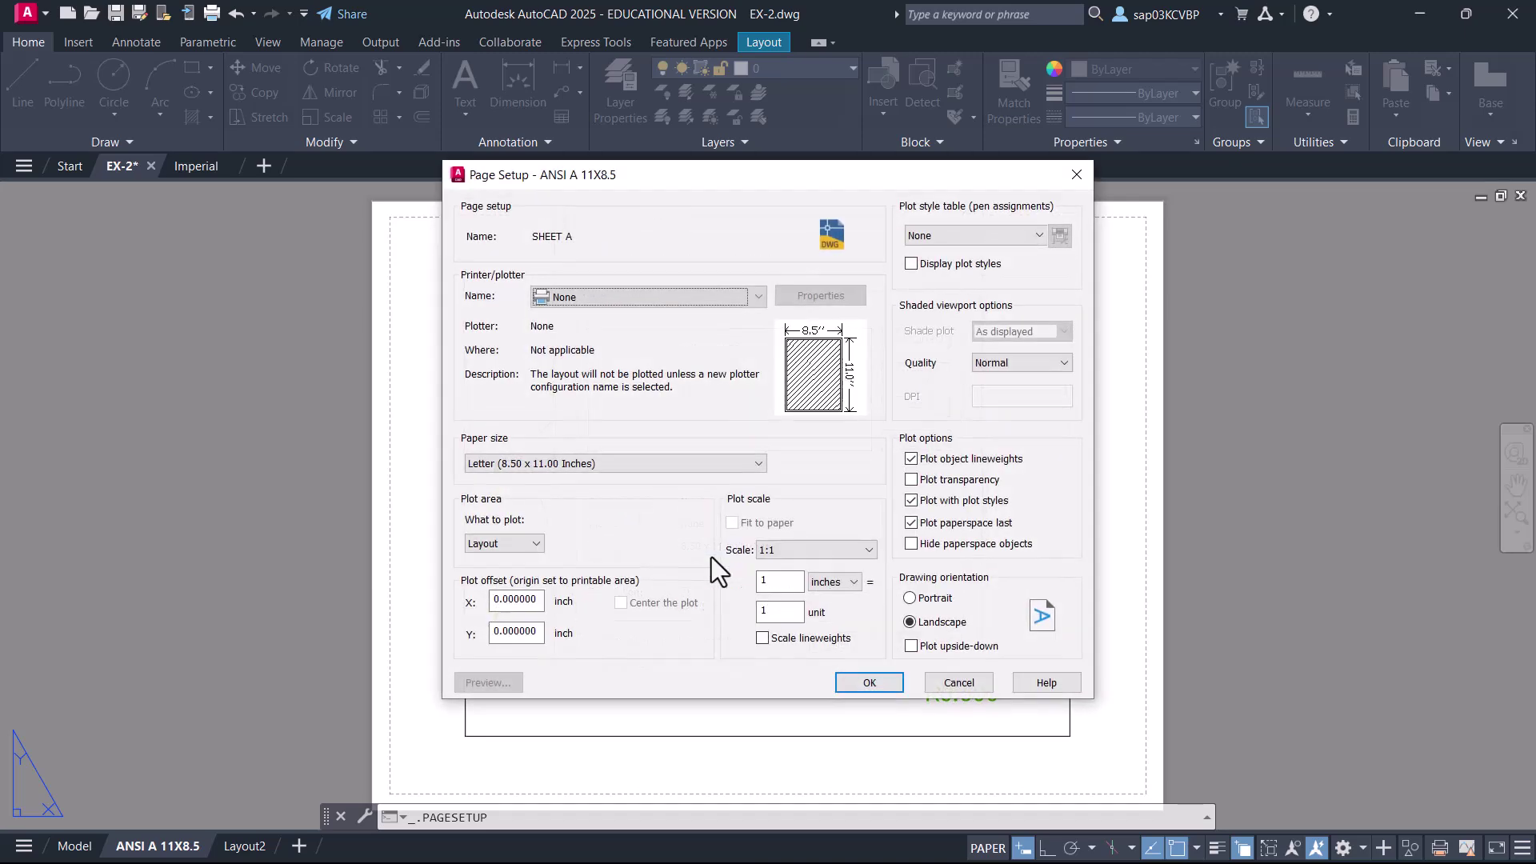
# - Assign the DWG To PDF.pc3 plotter and ANSI A (11.00 x 8.50 Inches) paper to the SHEET A page setup
pyautogui.click(752, 301)
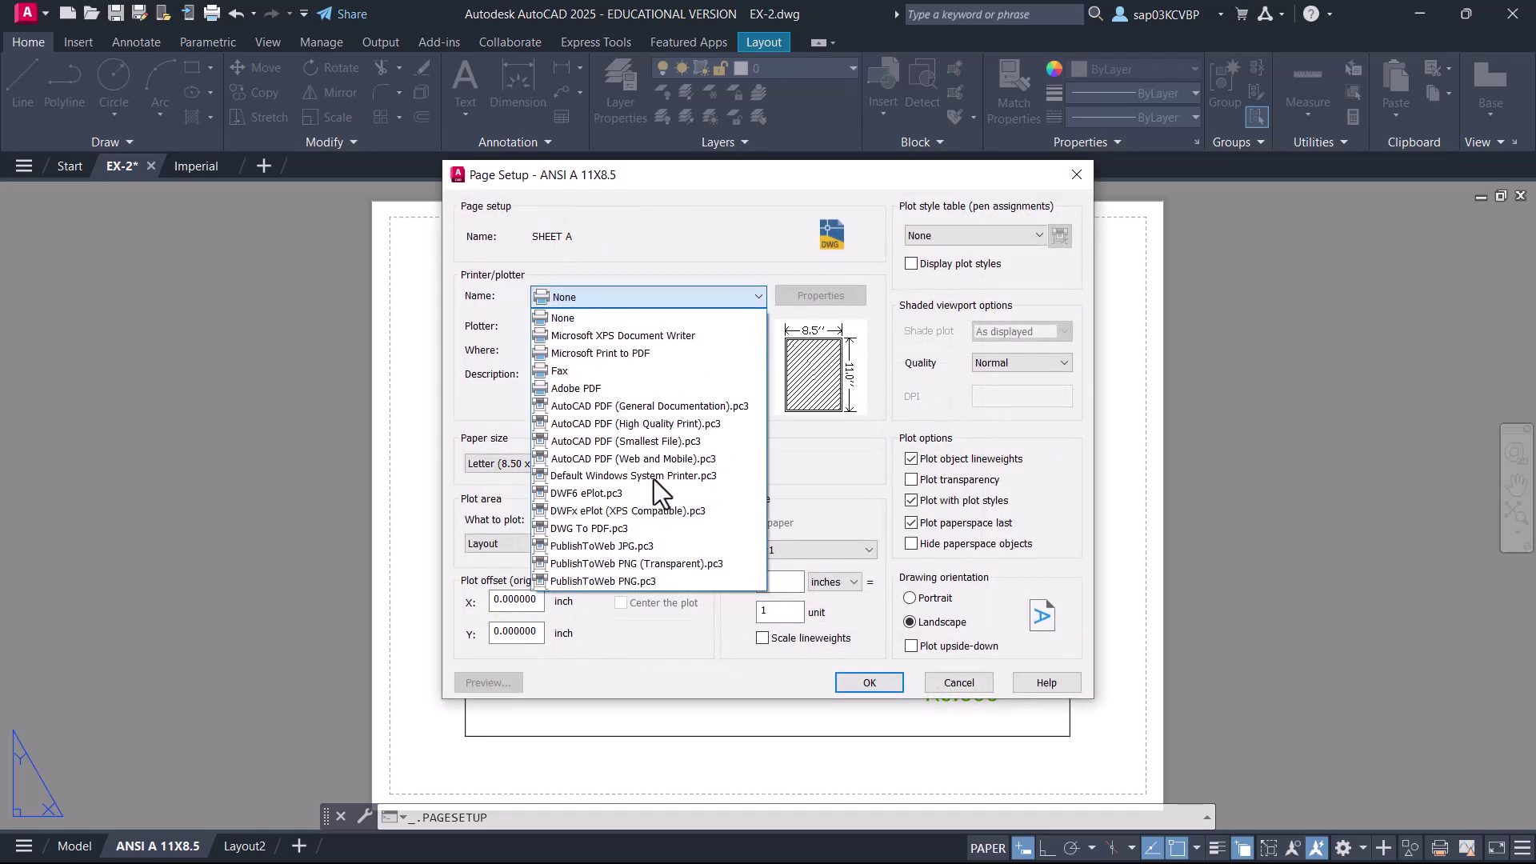
pyautogui.click(619, 522)
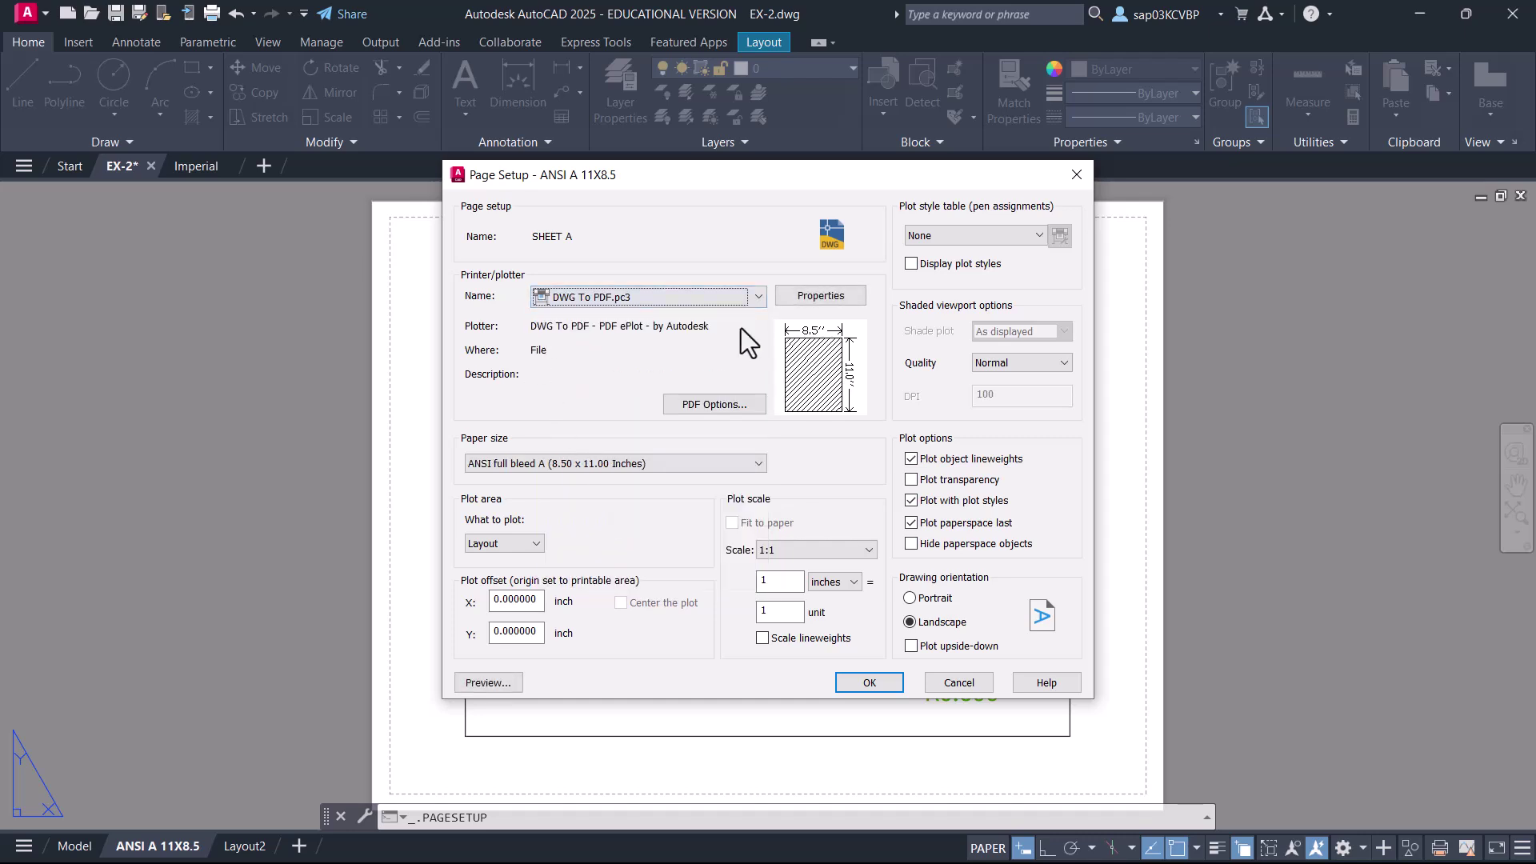
pyautogui.click(756, 297)
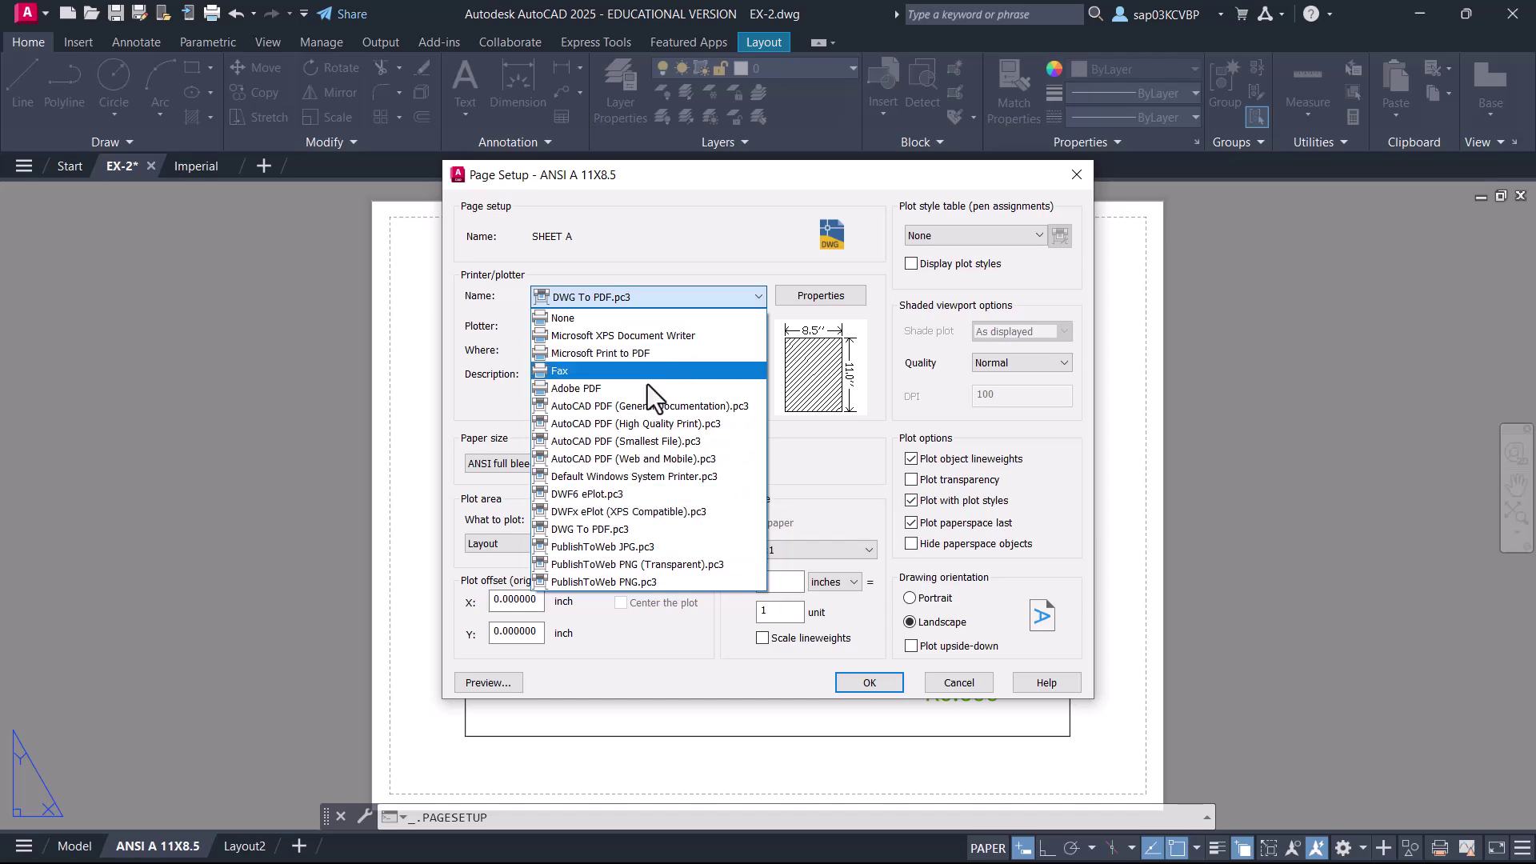
pyautogui.click(633, 528)
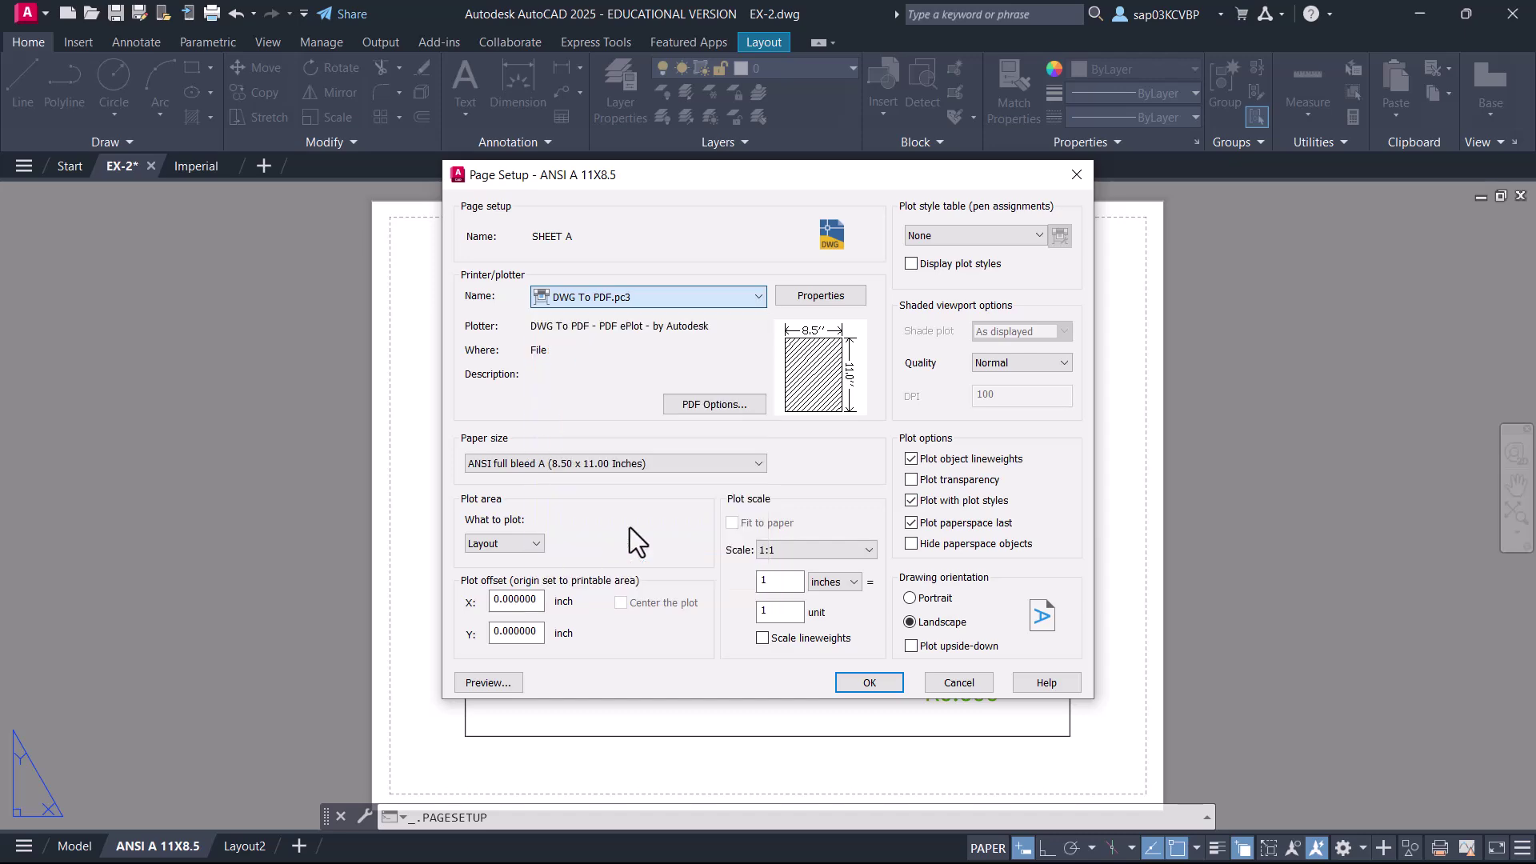
pyautogui.click(612, 468)
pyautogui.scroll(2, 612, 484)
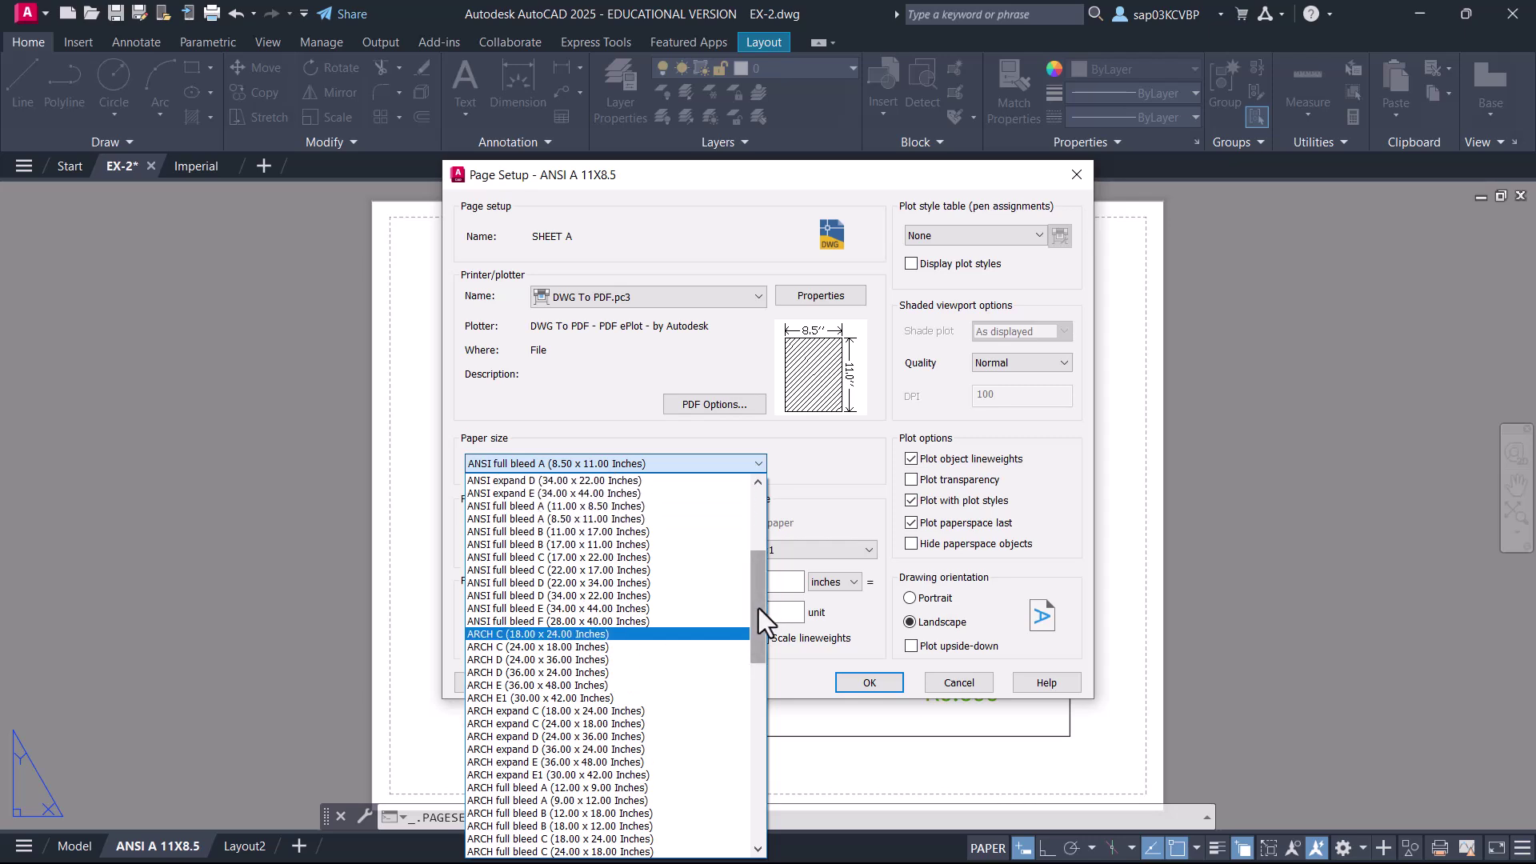
pyautogui.moveTo(757, 608); pyautogui.dragTo(760, 594)
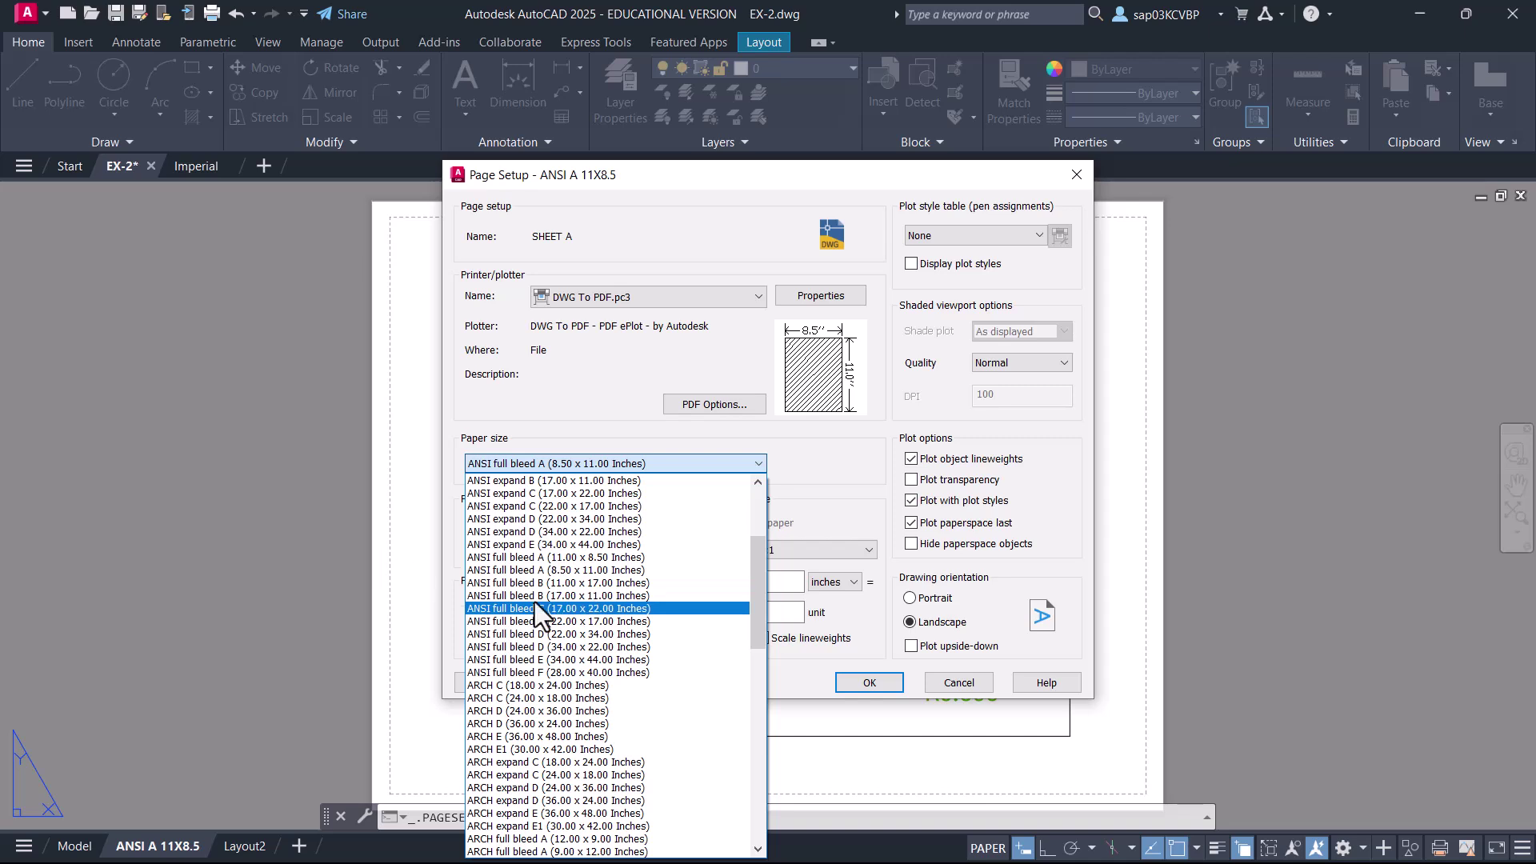
pyautogui.scroll(4, 524, 593)
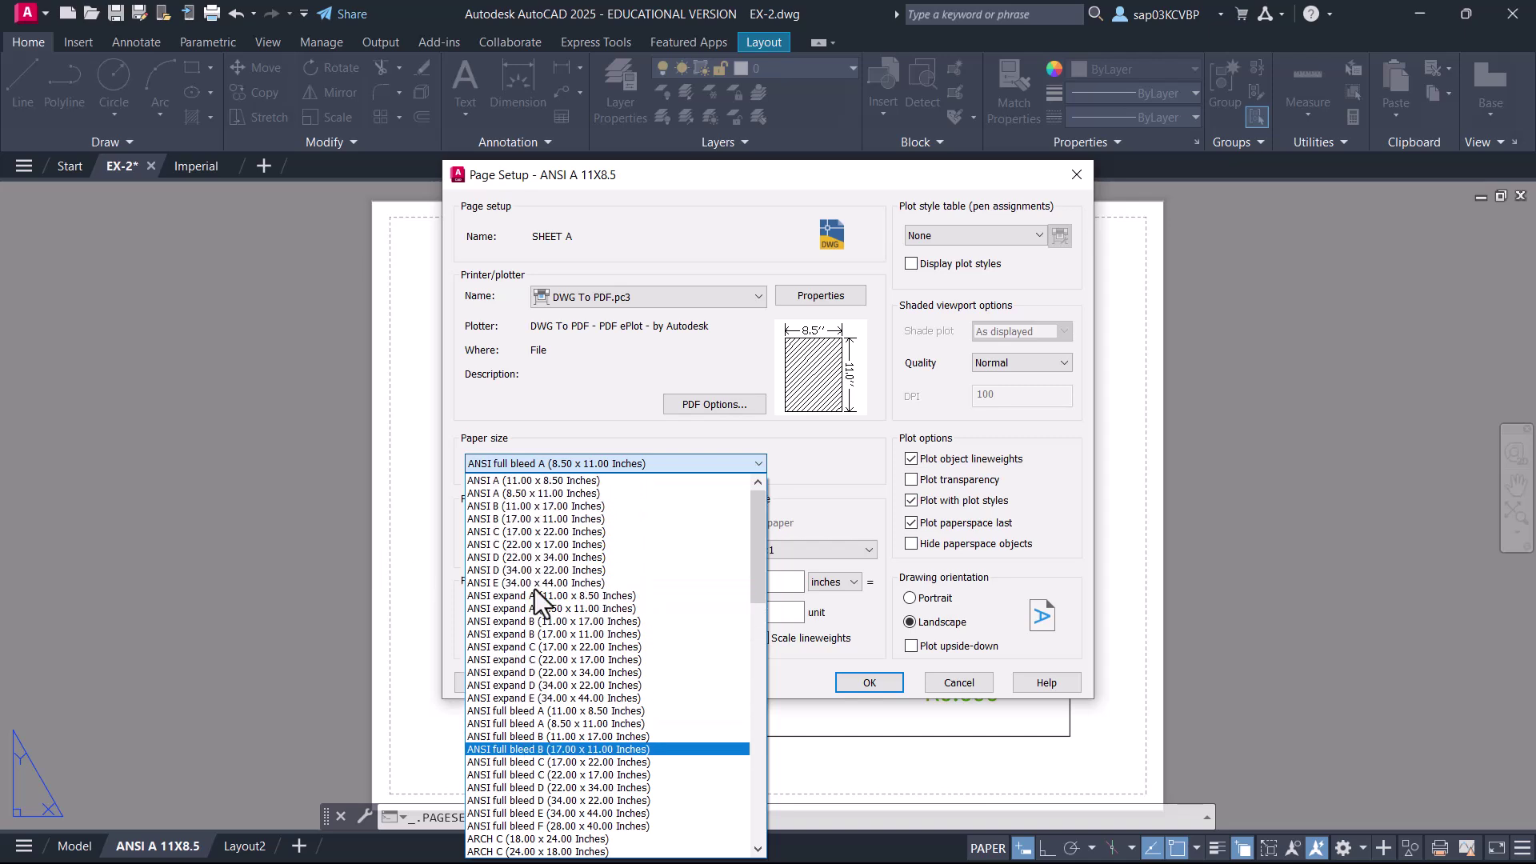
pyautogui.click(555, 482)
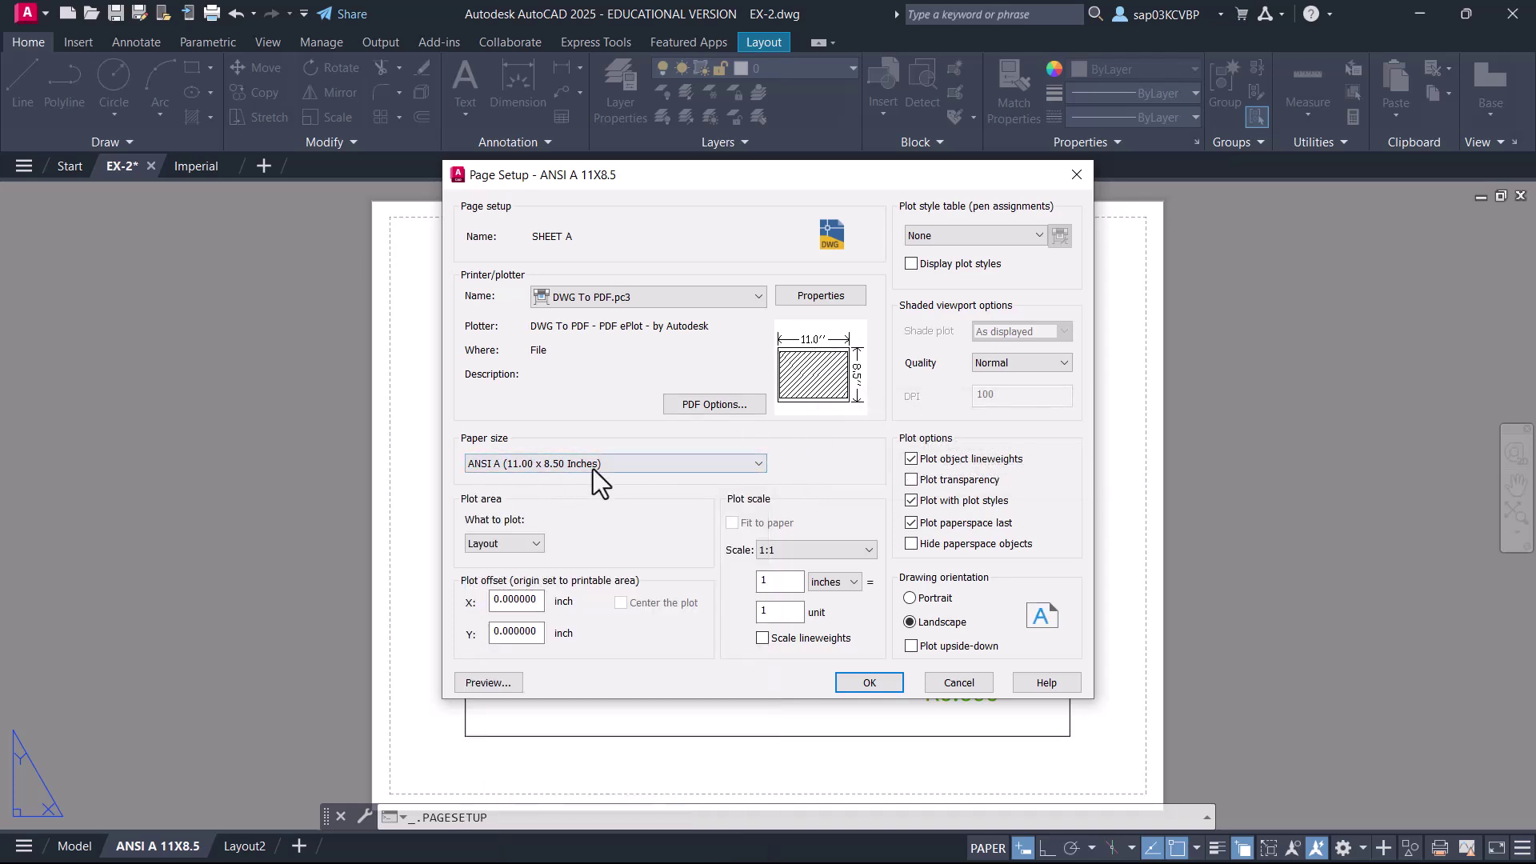
# - Compare the printable areas of ANSI A and ANSI full bleed A (11.00 x 8.50 Inches), and return the paper size to ANSI A
pyautogui.moveTo(794, 347)
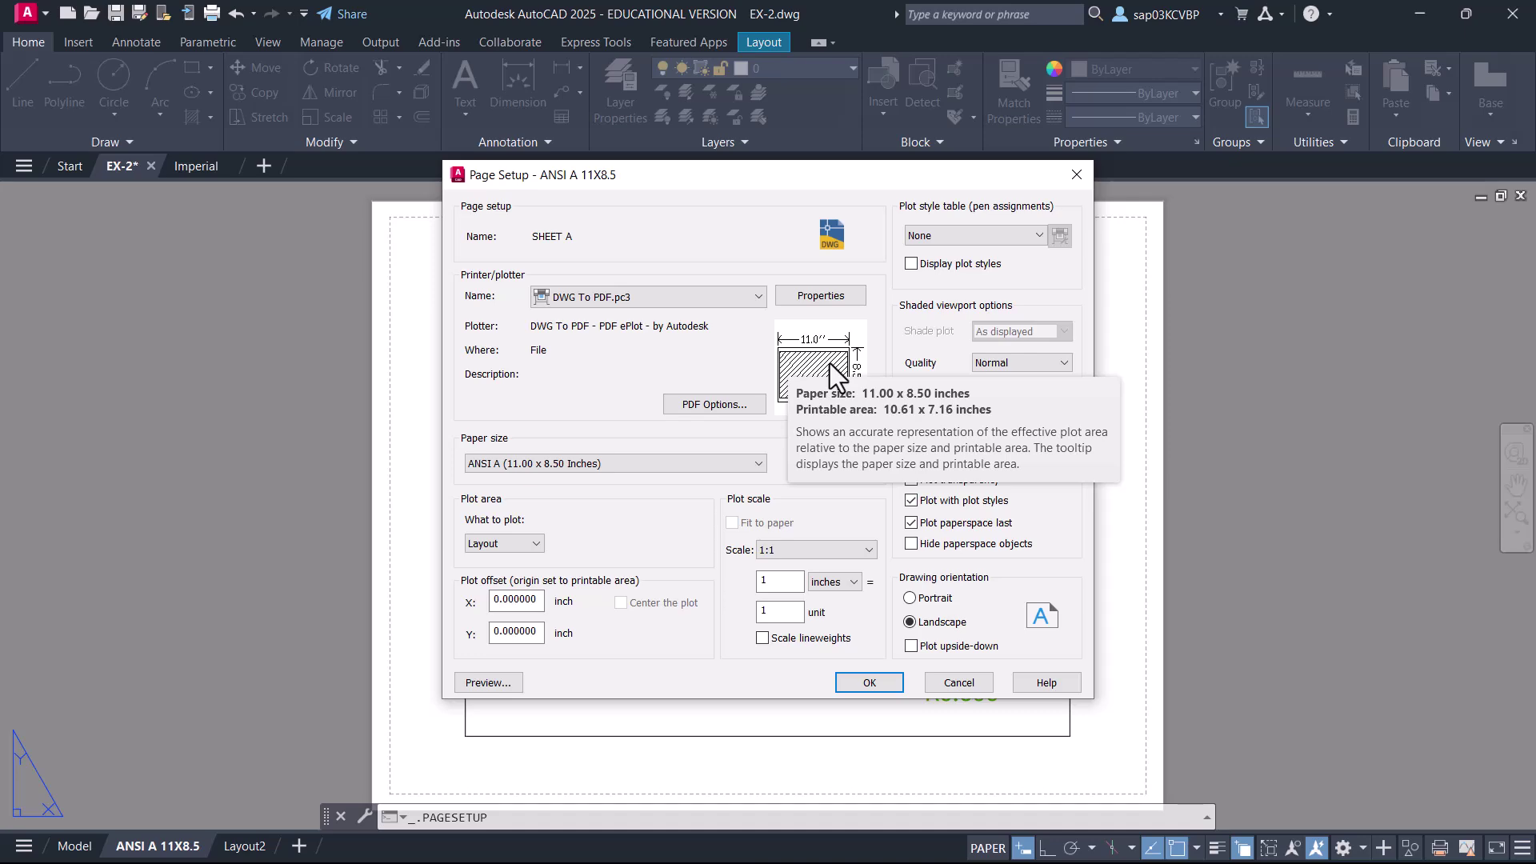
pyautogui.click(701, 464)
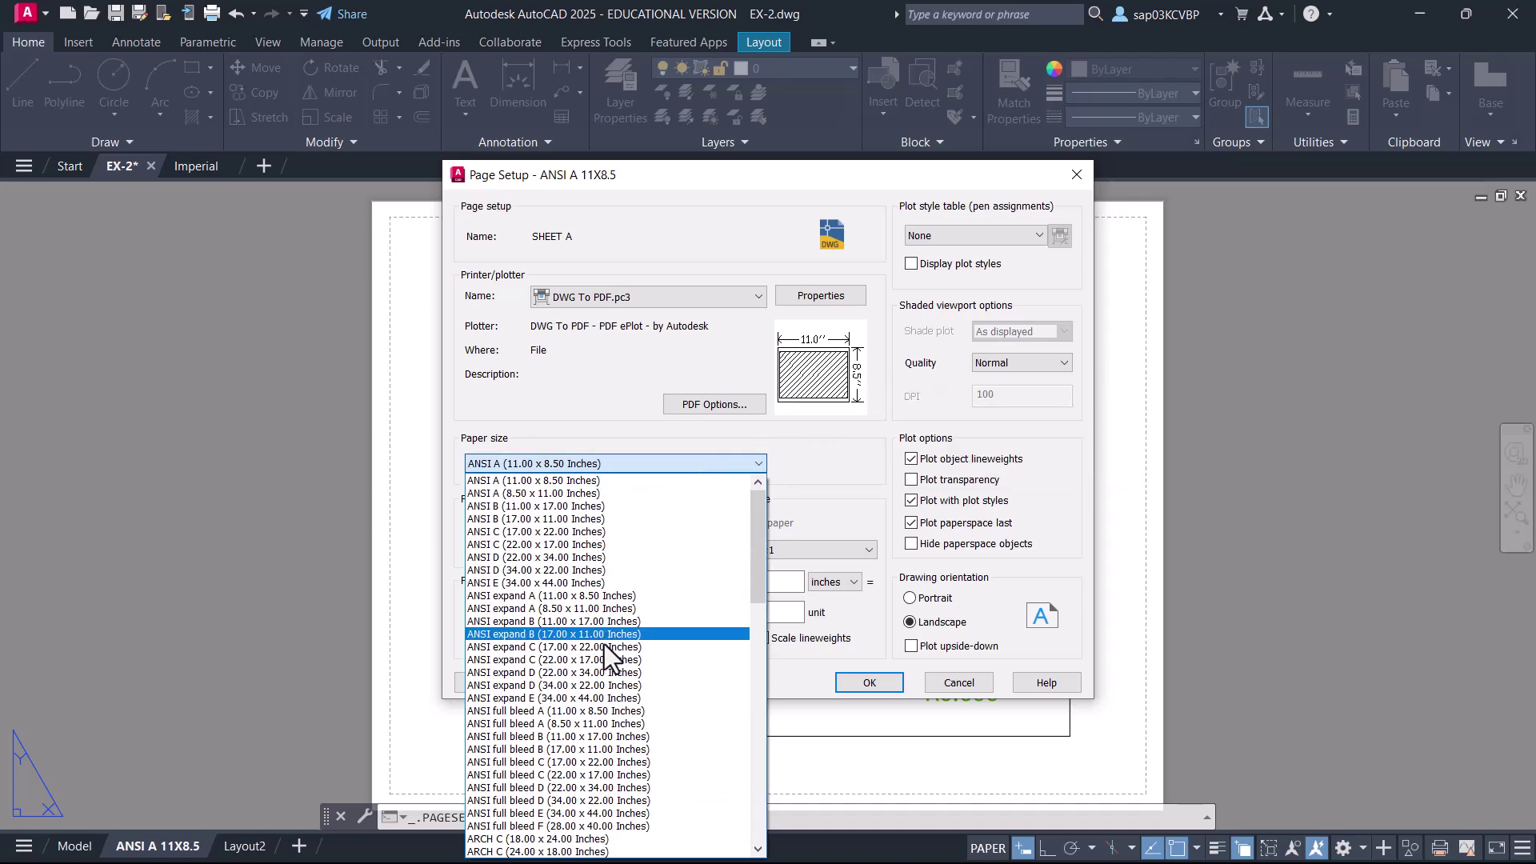
pyautogui.click(616, 711)
pyautogui.moveTo(817, 381)
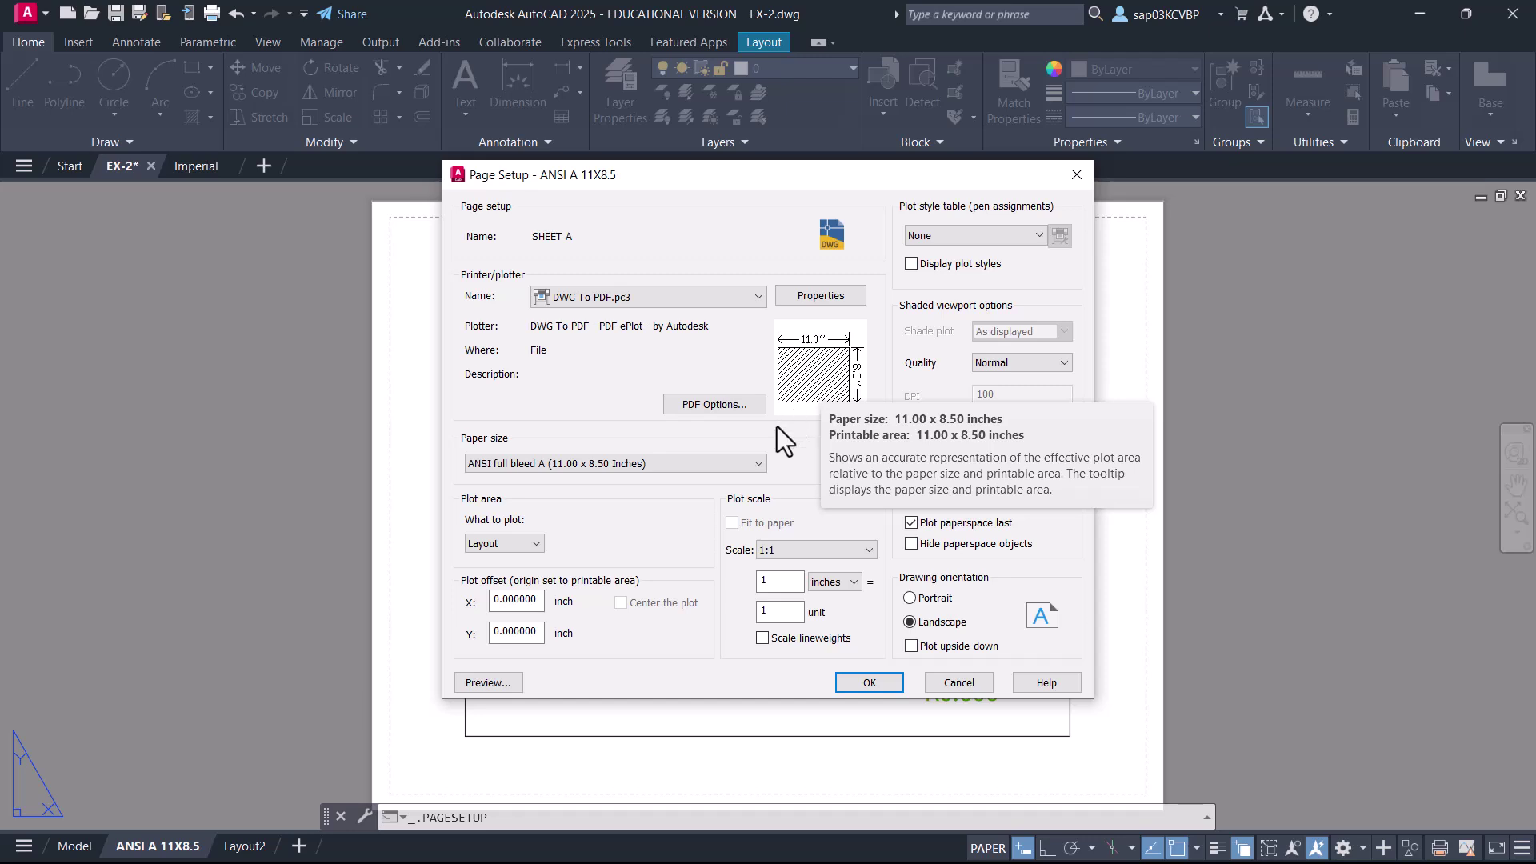
pyautogui.click(757, 466)
pyautogui.scroll(3, 648, 514)
pyautogui.click(554, 482)
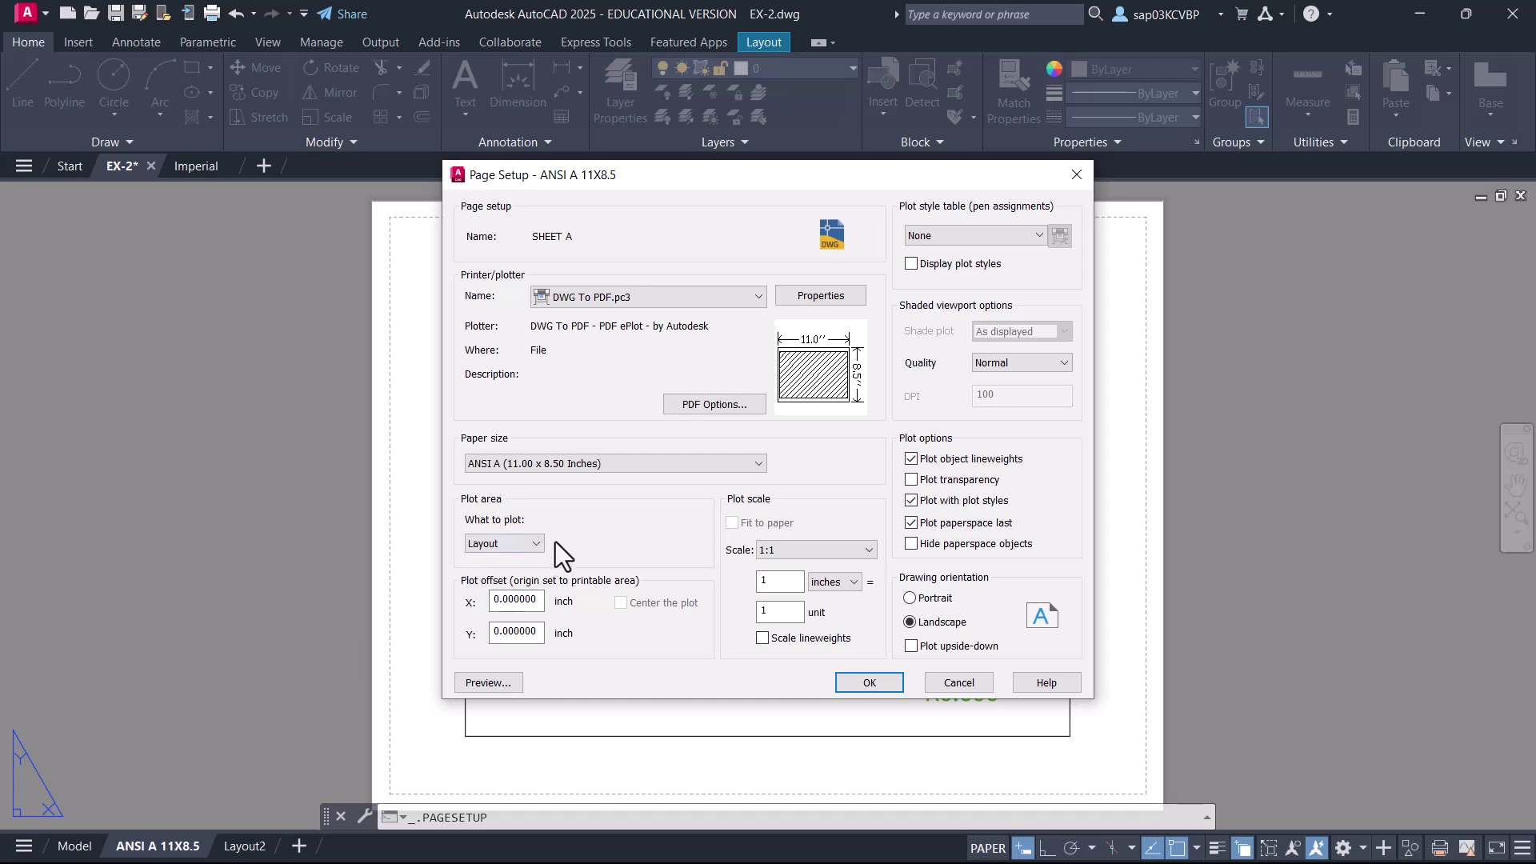
# - Leave the plot scale at 1:1, choose None as the plot style table, and accept the SHEET A page setup
pyautogui.click(764, 549)
pyautogui.click(1033, 235)
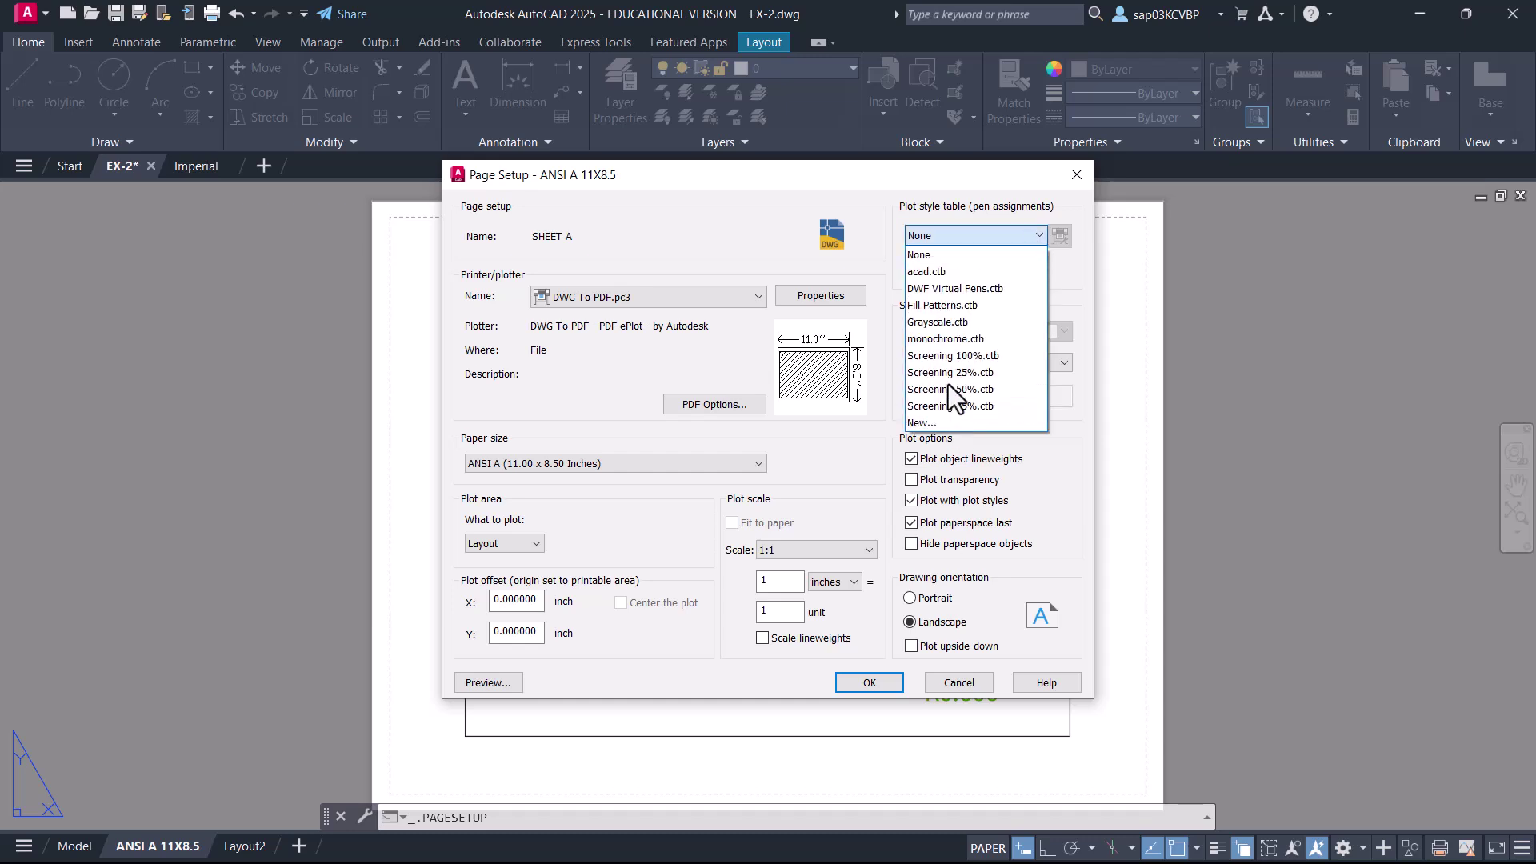
pyautogui.click(957, 258)
pyautogui.moveTo(731, 176); pyautogui.dragTo(932, 177)
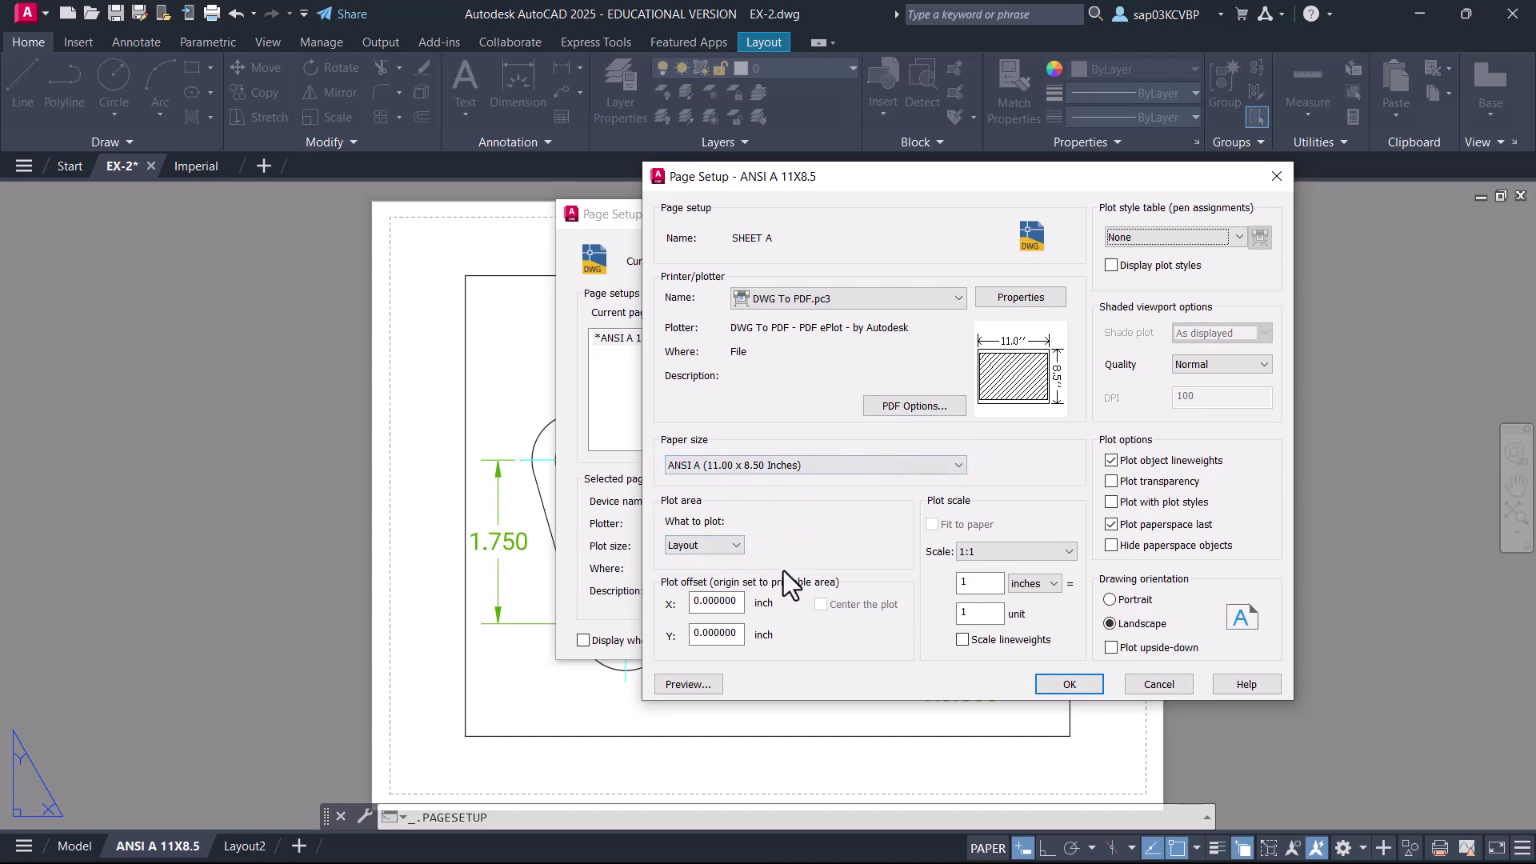
pyautogui.click(1070, 686)
# - Make SHEET A the current page setup for the layout and close the Page Setup Manager
pyautogui.moveTo(702, 222); pyautogui.dragTo(992, 185)
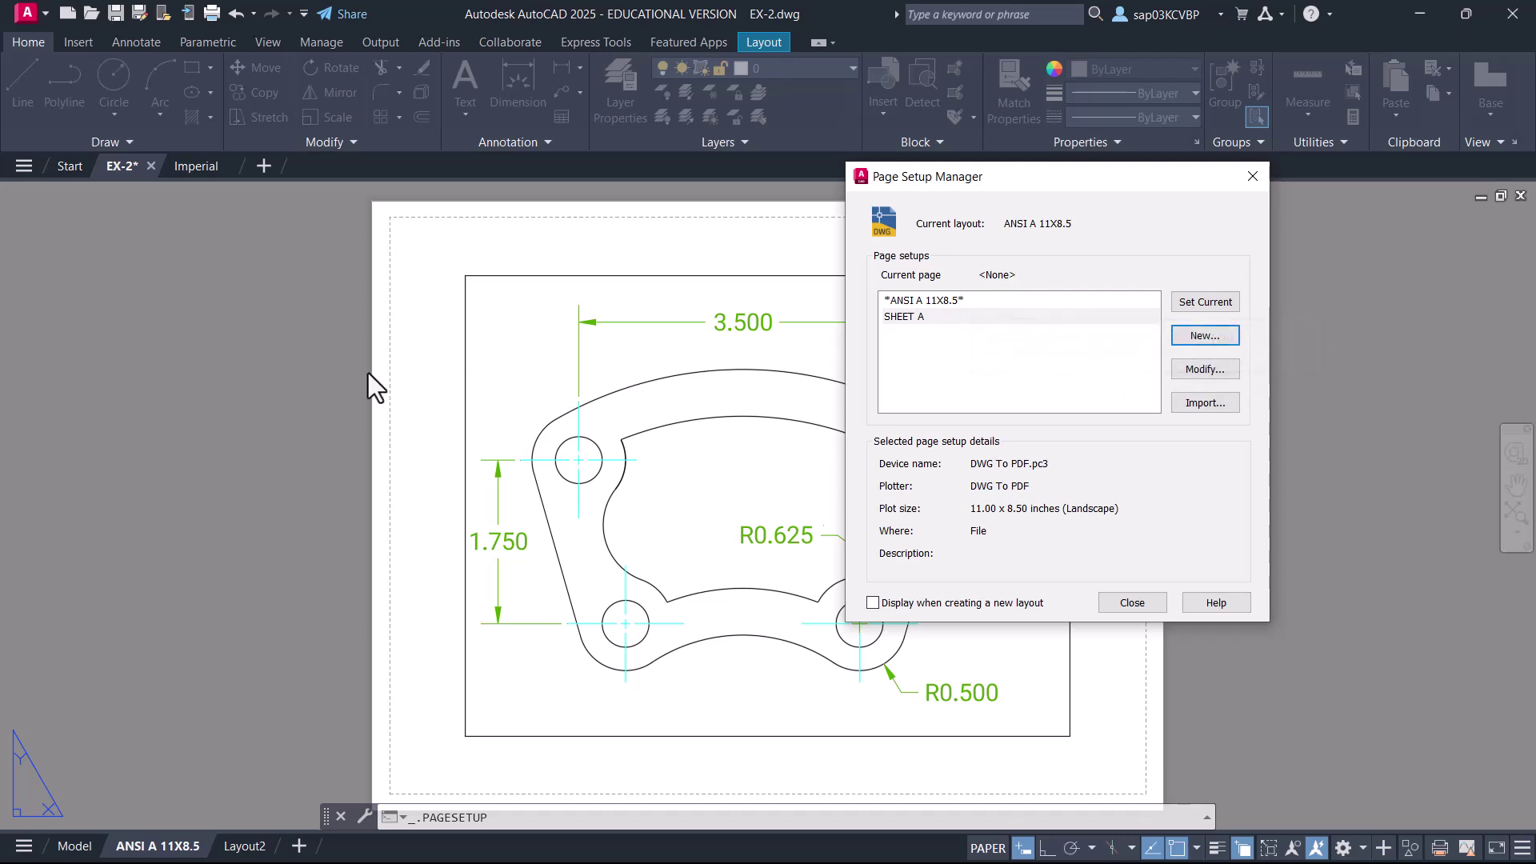
pyautogui.doubleClick(907, 320)
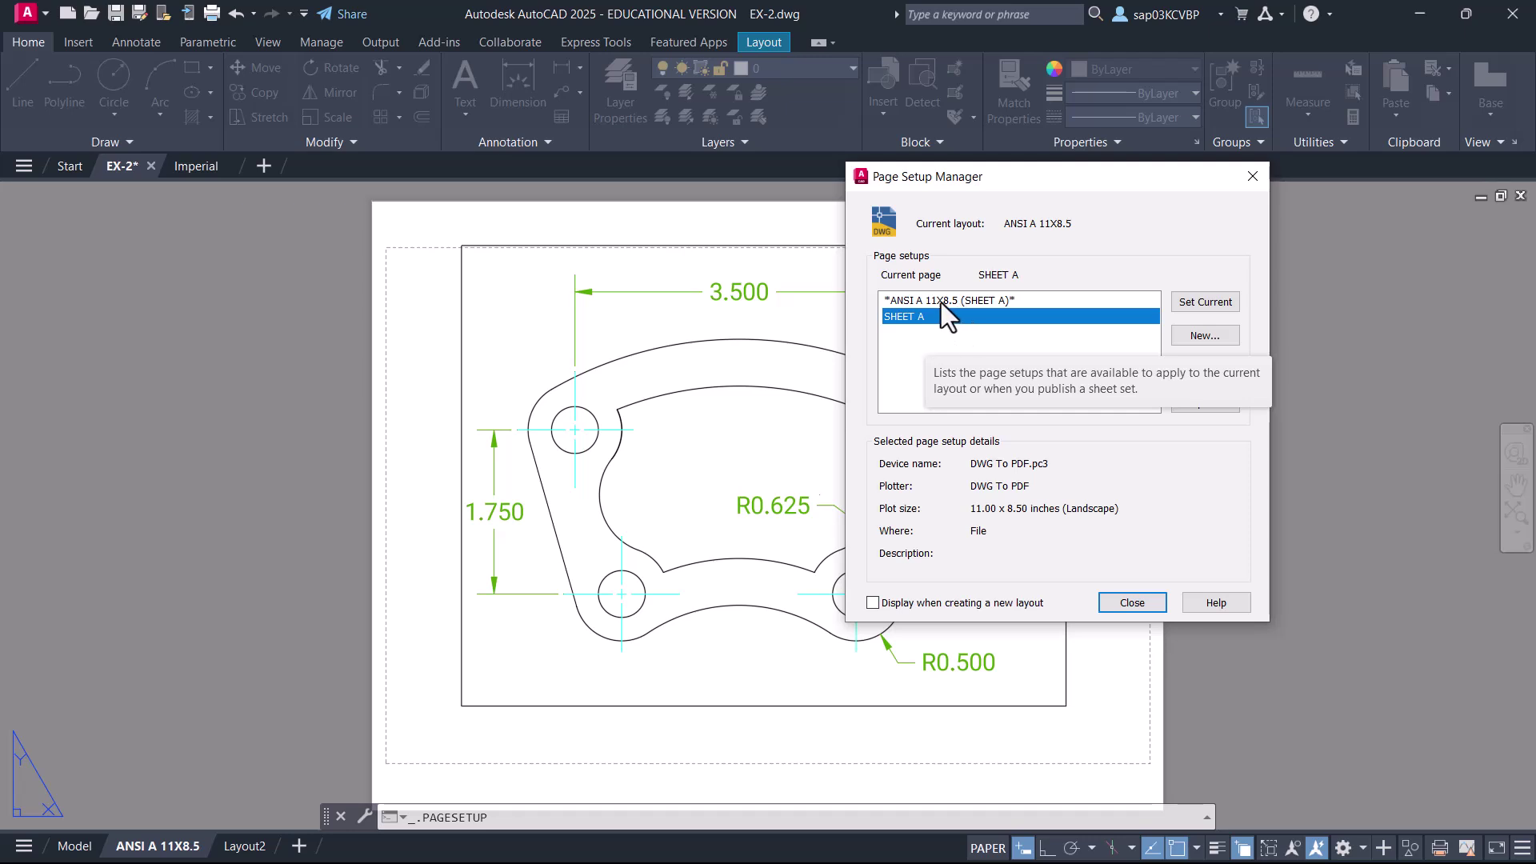
pyautogui.click(1122, 602)
# - Delete the existing viewport from the ANSI A 11X8.5 layout
pyautogui.moveTo(581, 480); pyautogui.dragTo(602, 375, button='middle')
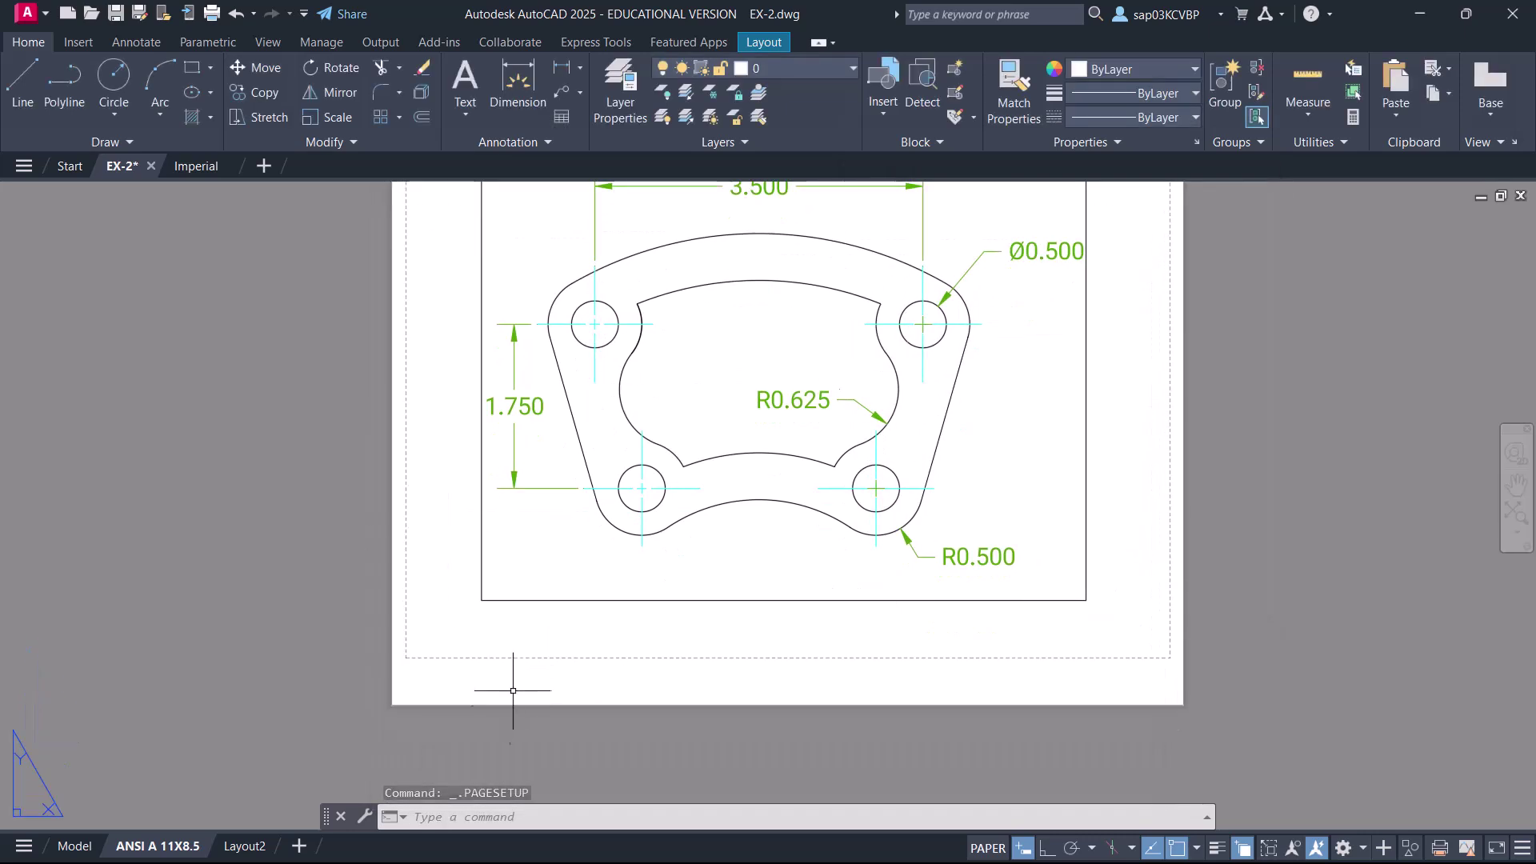
pyautogui.moveTo(480, 574); pyautogui.dragTo(401, 696, button='middle')
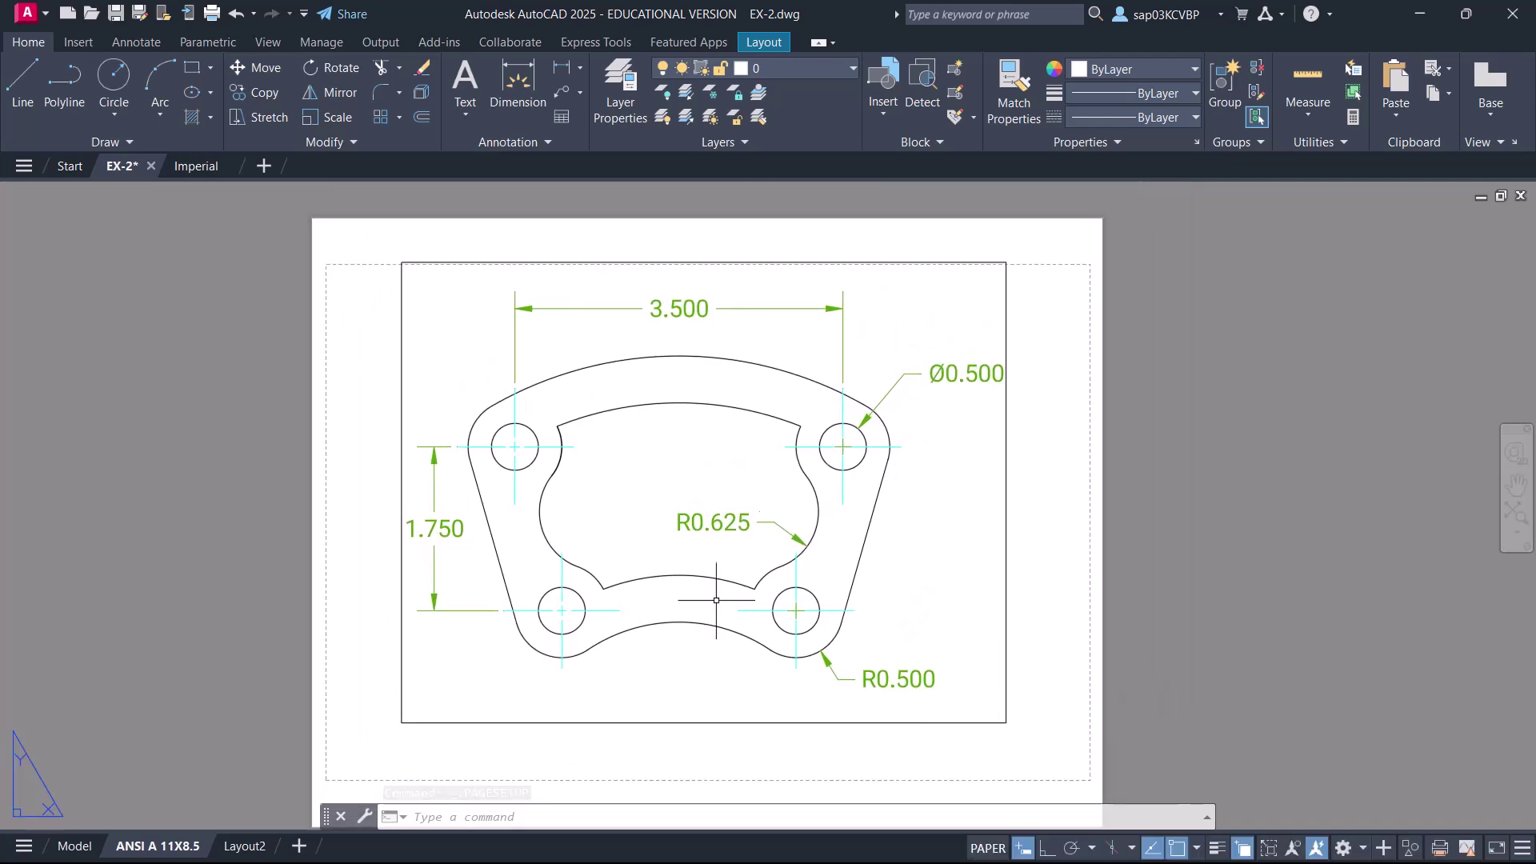
pyautogui.click(1016, 497)
pyautogui.click(962, 516)
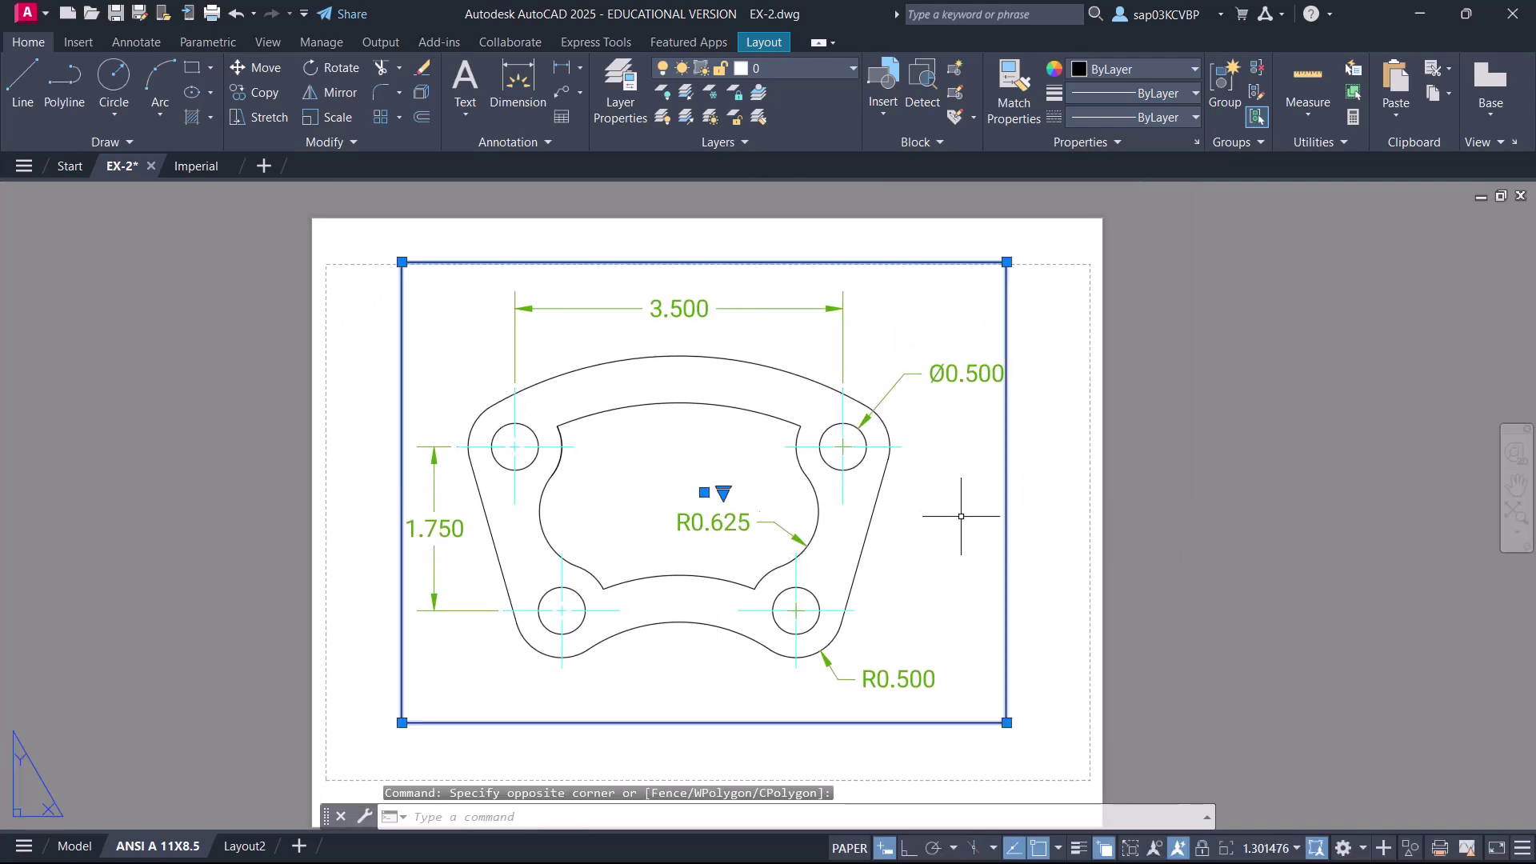
pyautogui.press('Delete')
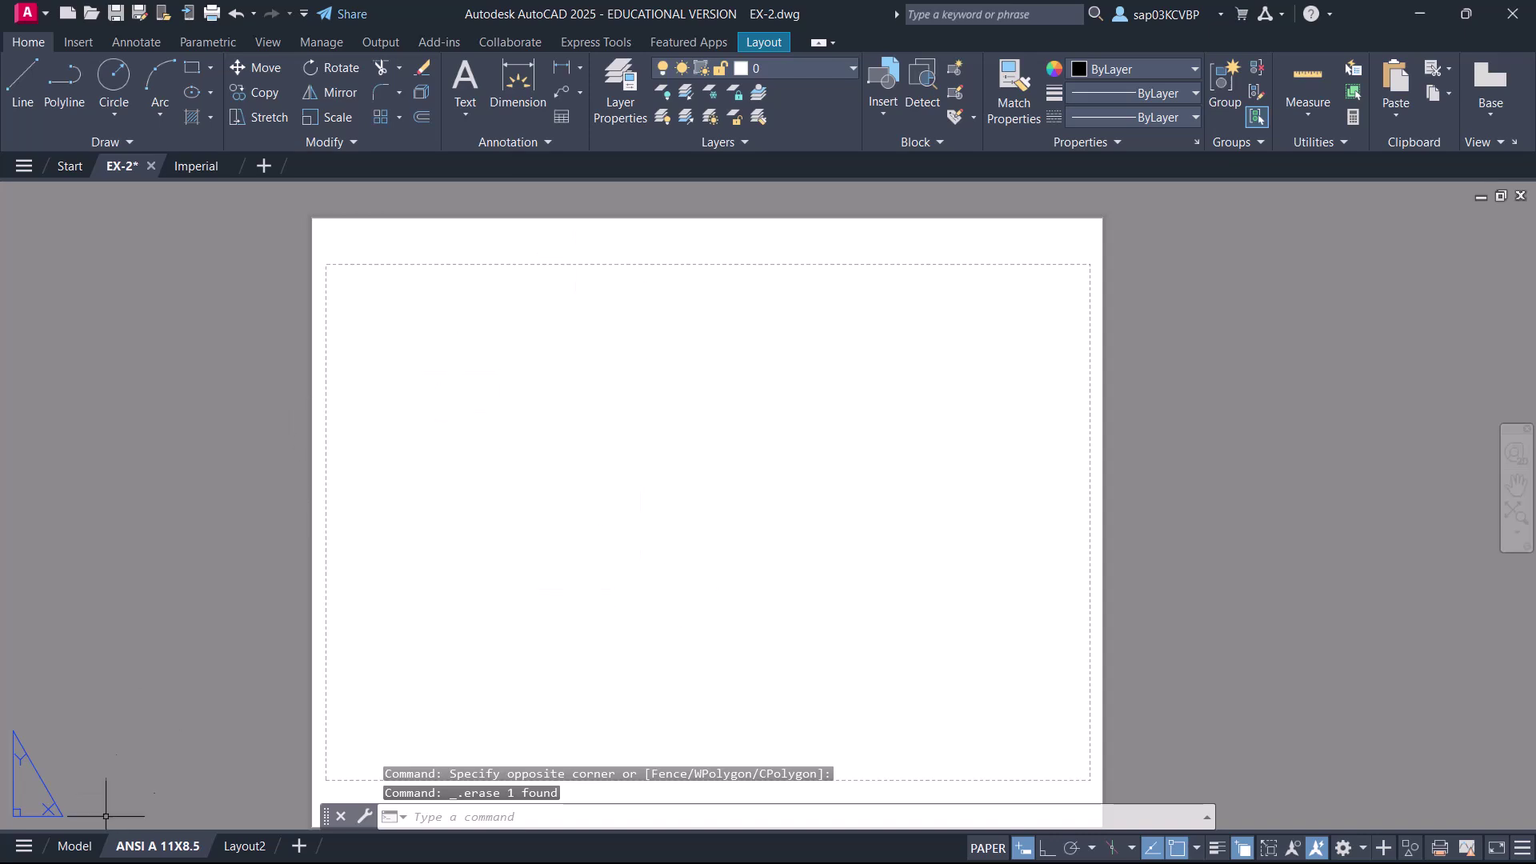
# - Review the layout's current page setup in the Page Setup Manager and close it without changes
pyautogui.click(767, 42)
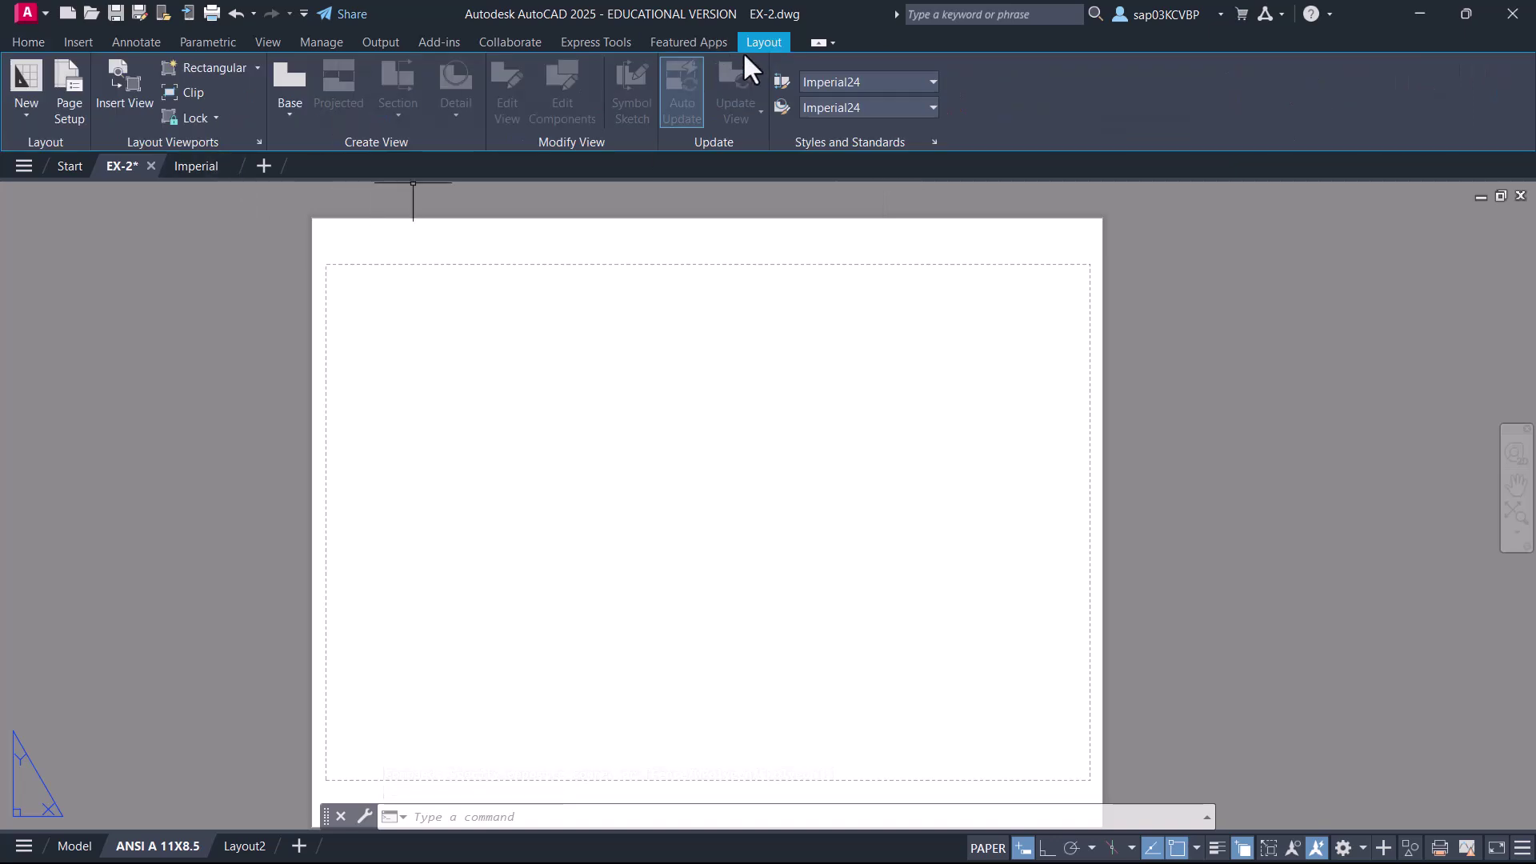
pyautogui.click(64, 109)
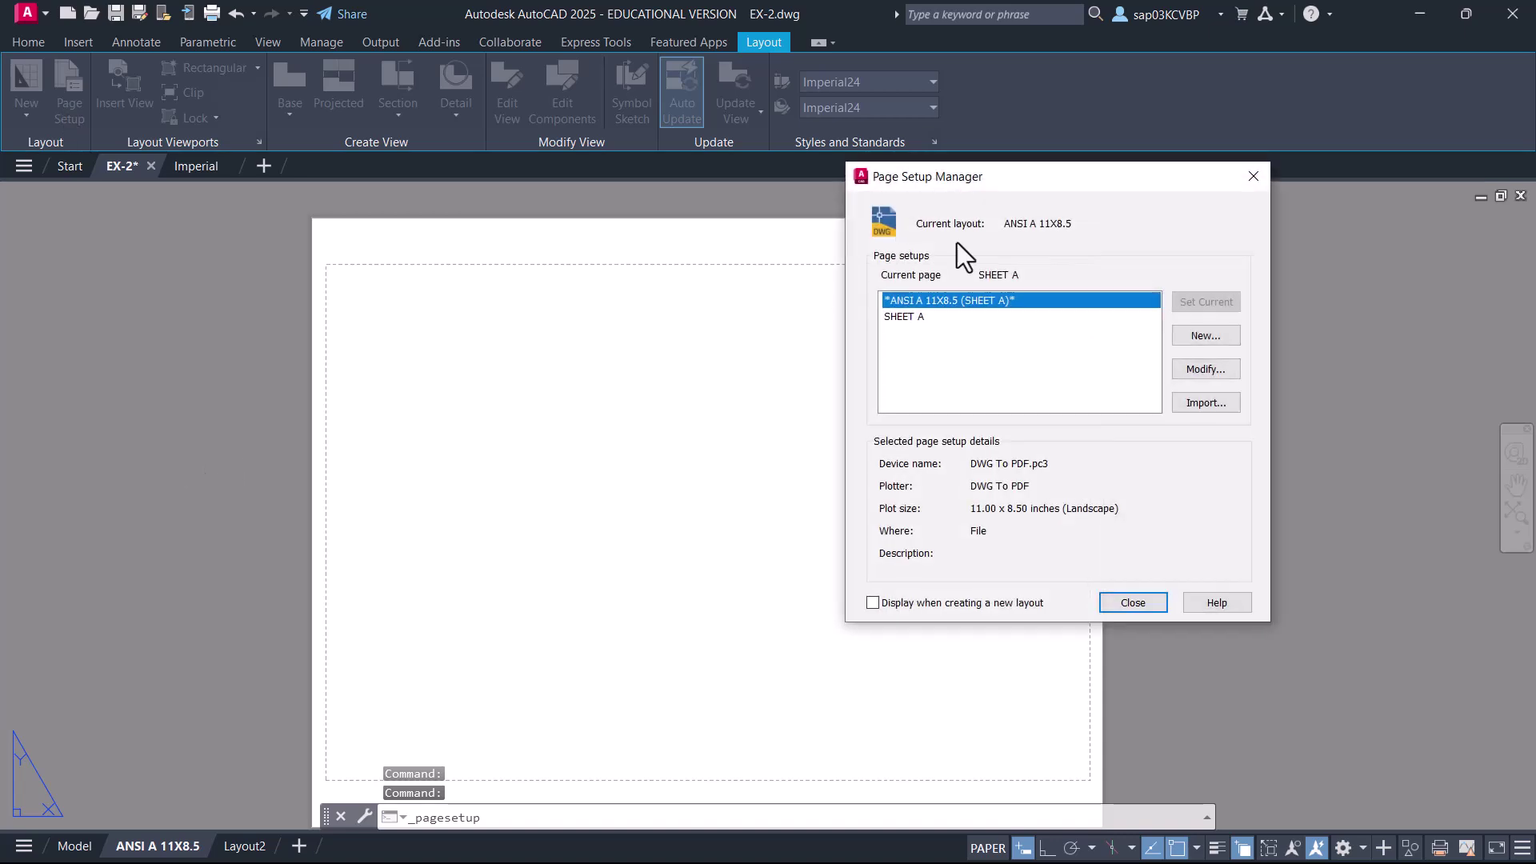
pyautogui.click(1253, 178)
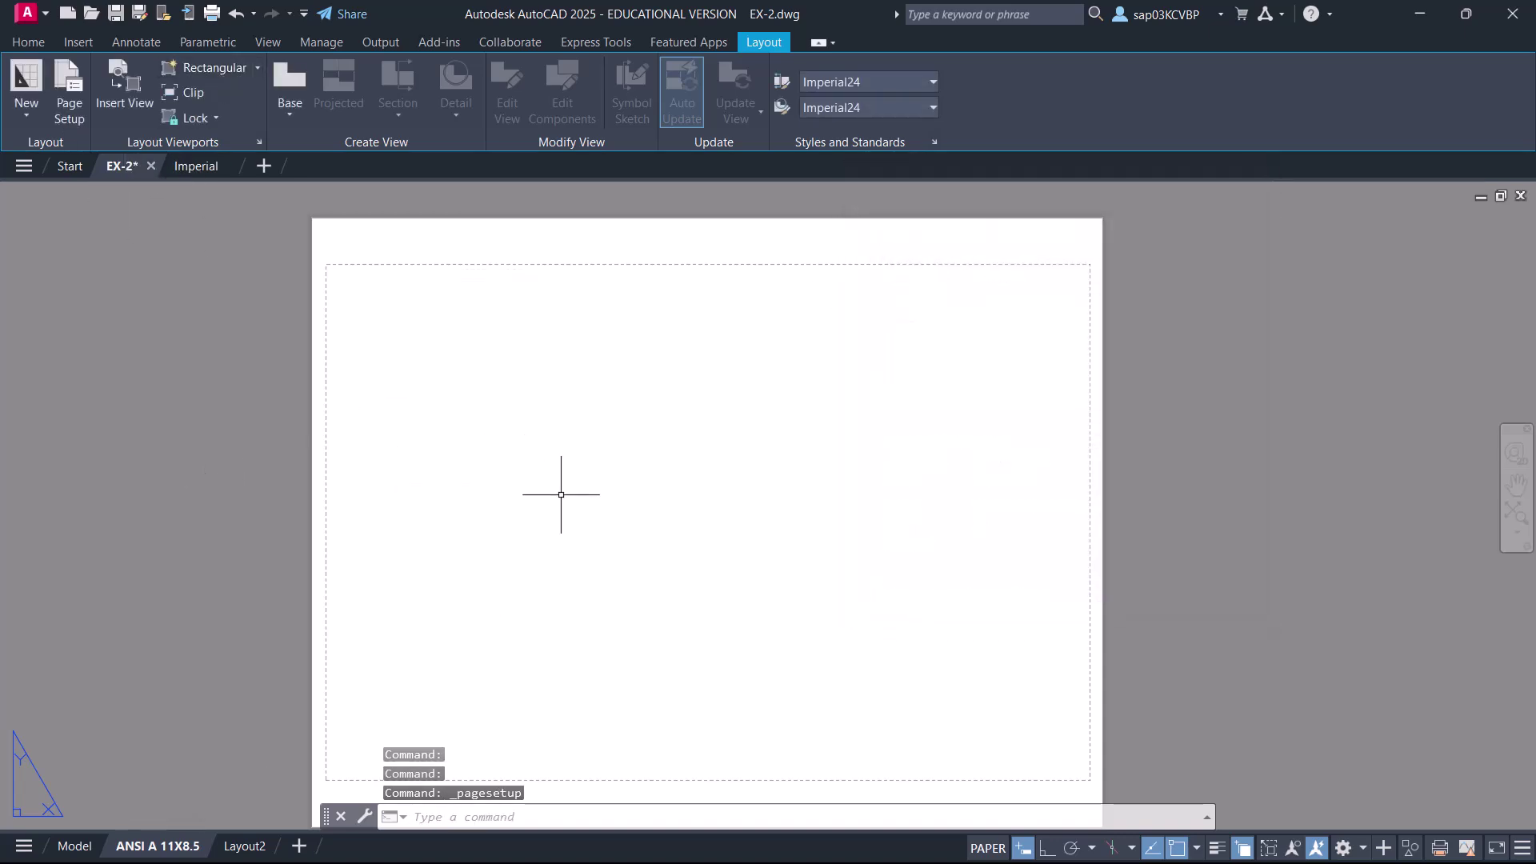
pyautogui.click(257, 68)
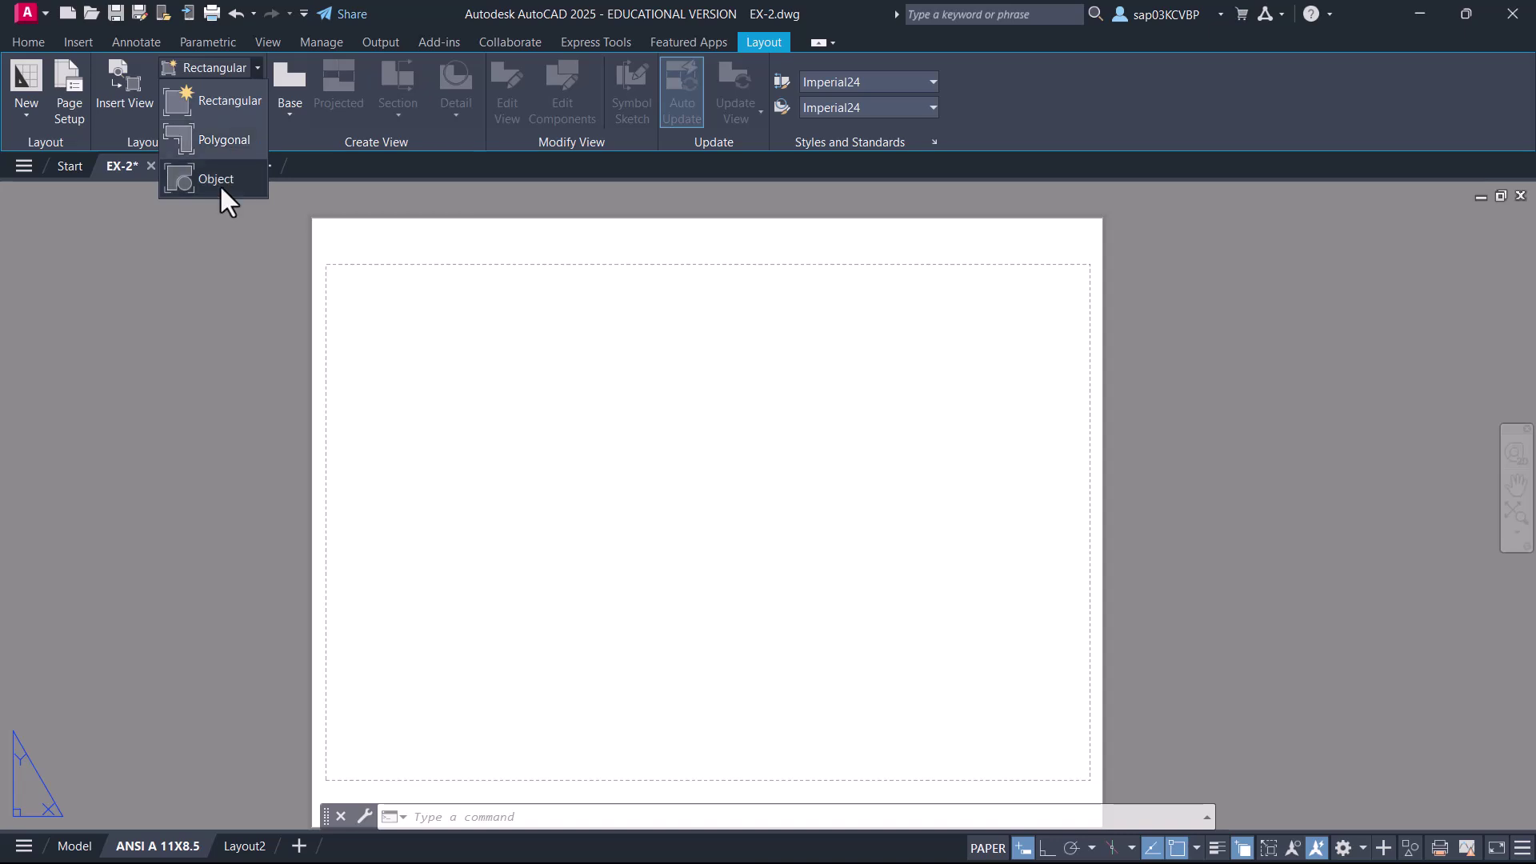
pyautogui.click(230, 101)
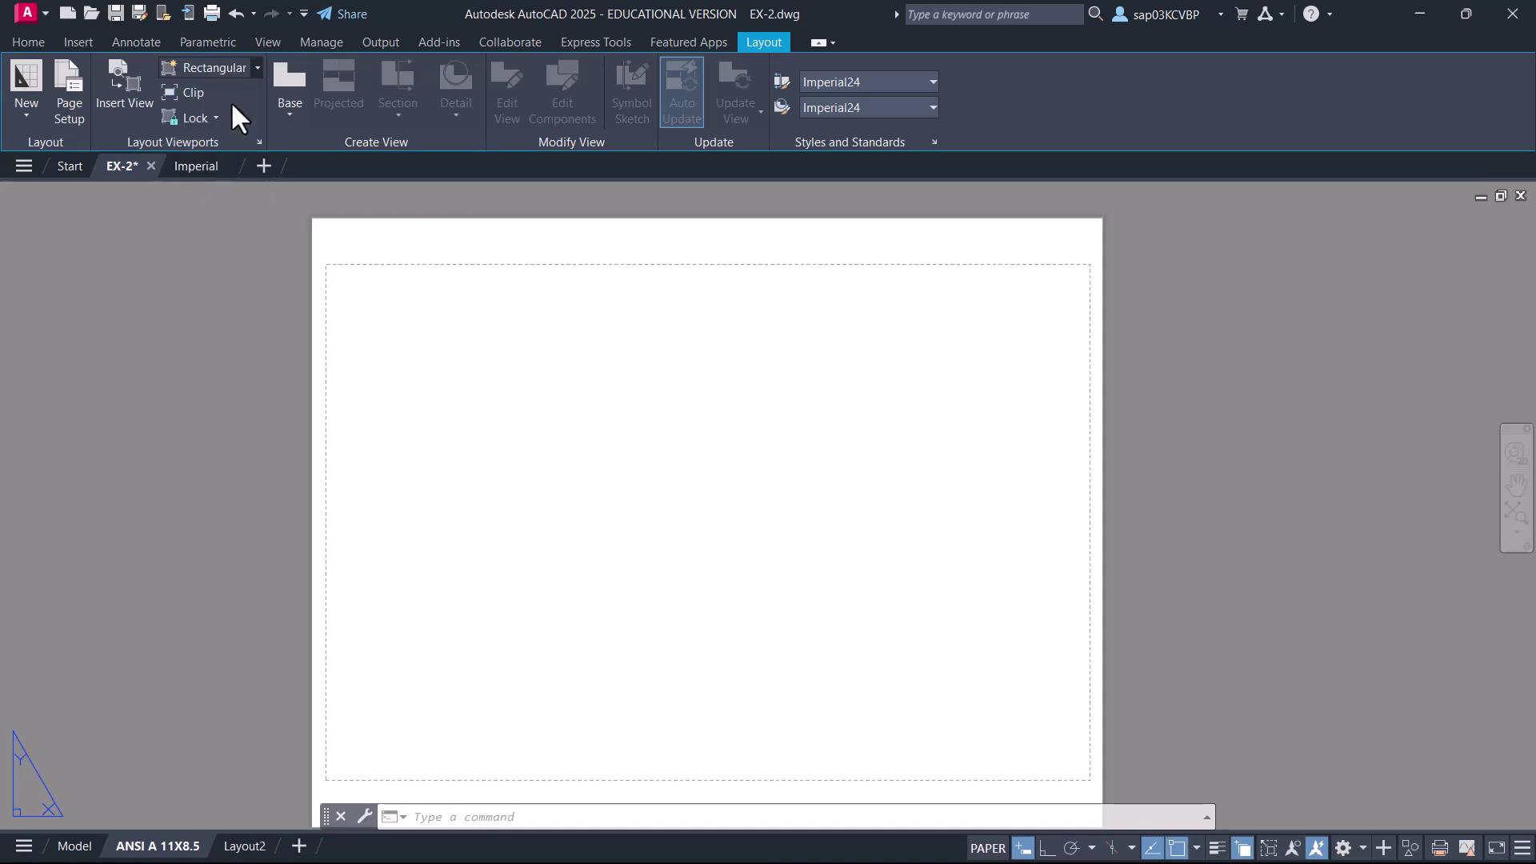
pyautogui.scroll(5, 353, 291)
pyautogui.moveTo(360, 288); pyautogui.dragTo(305, 342, button='middle')
pyautogui.press('Escape')
pyautogui.write('VIEW')
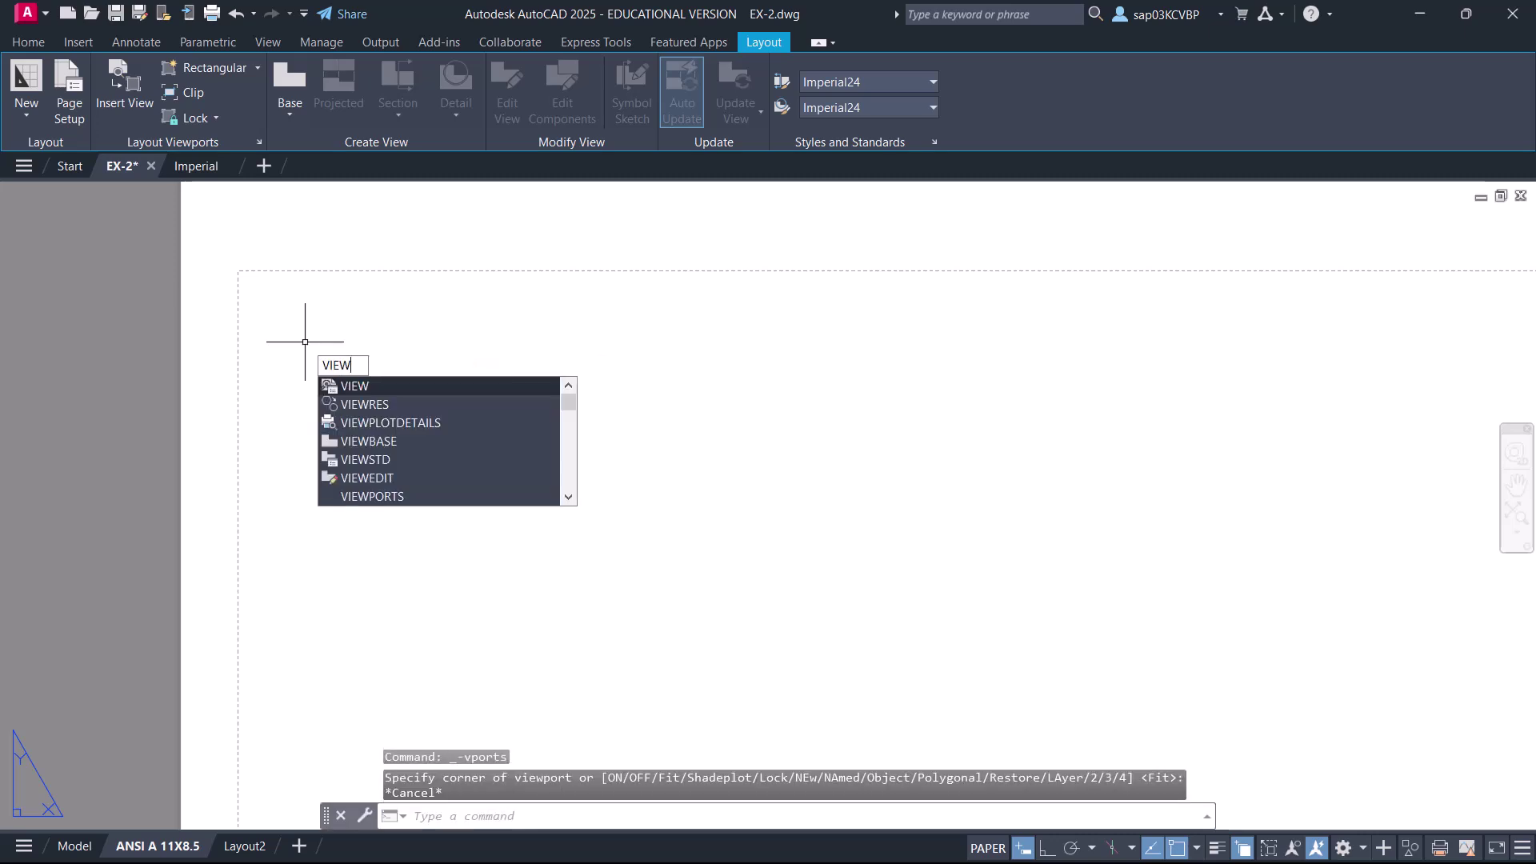
pyautogui.write('PORTS')
pyautogui.press('Return')
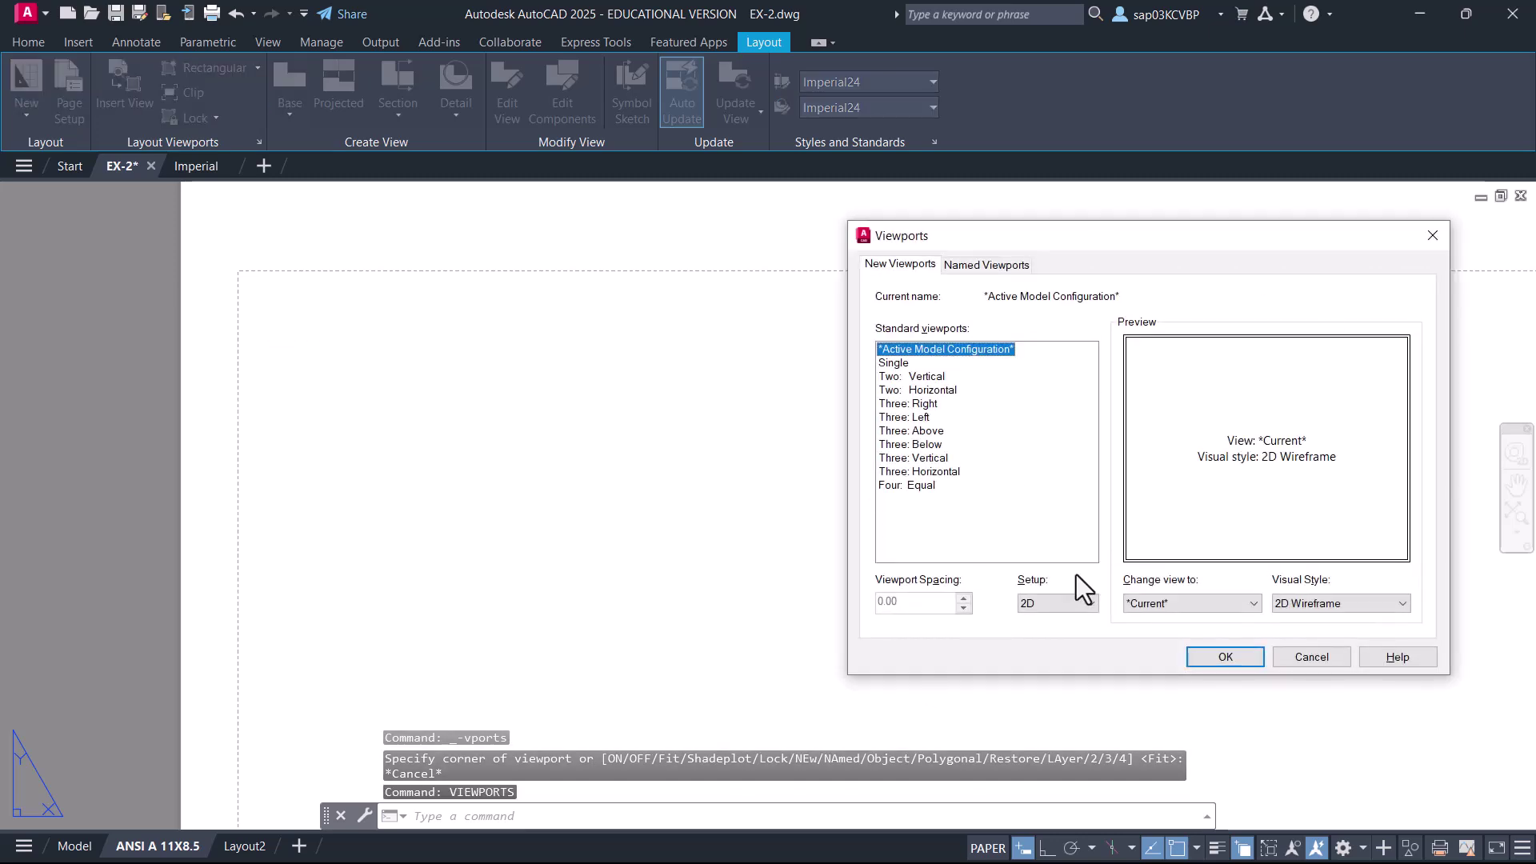
pyautogui.click(1284, 653)
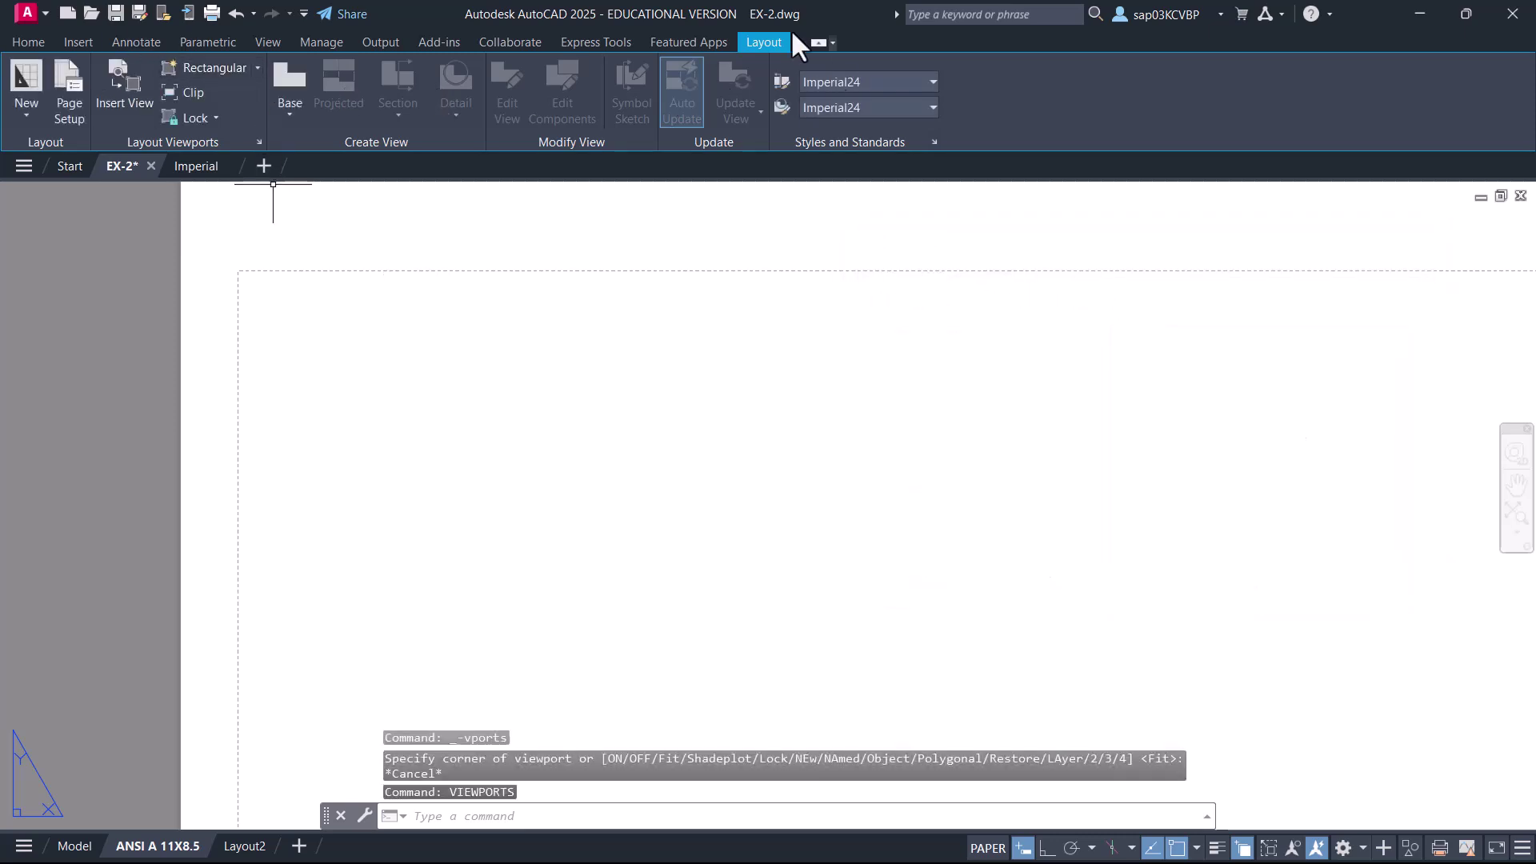
# - Create a Single standard viewport spanning the sheet, with opposite corners just inside the dashed printable area
pyautogui.click(260, 142)
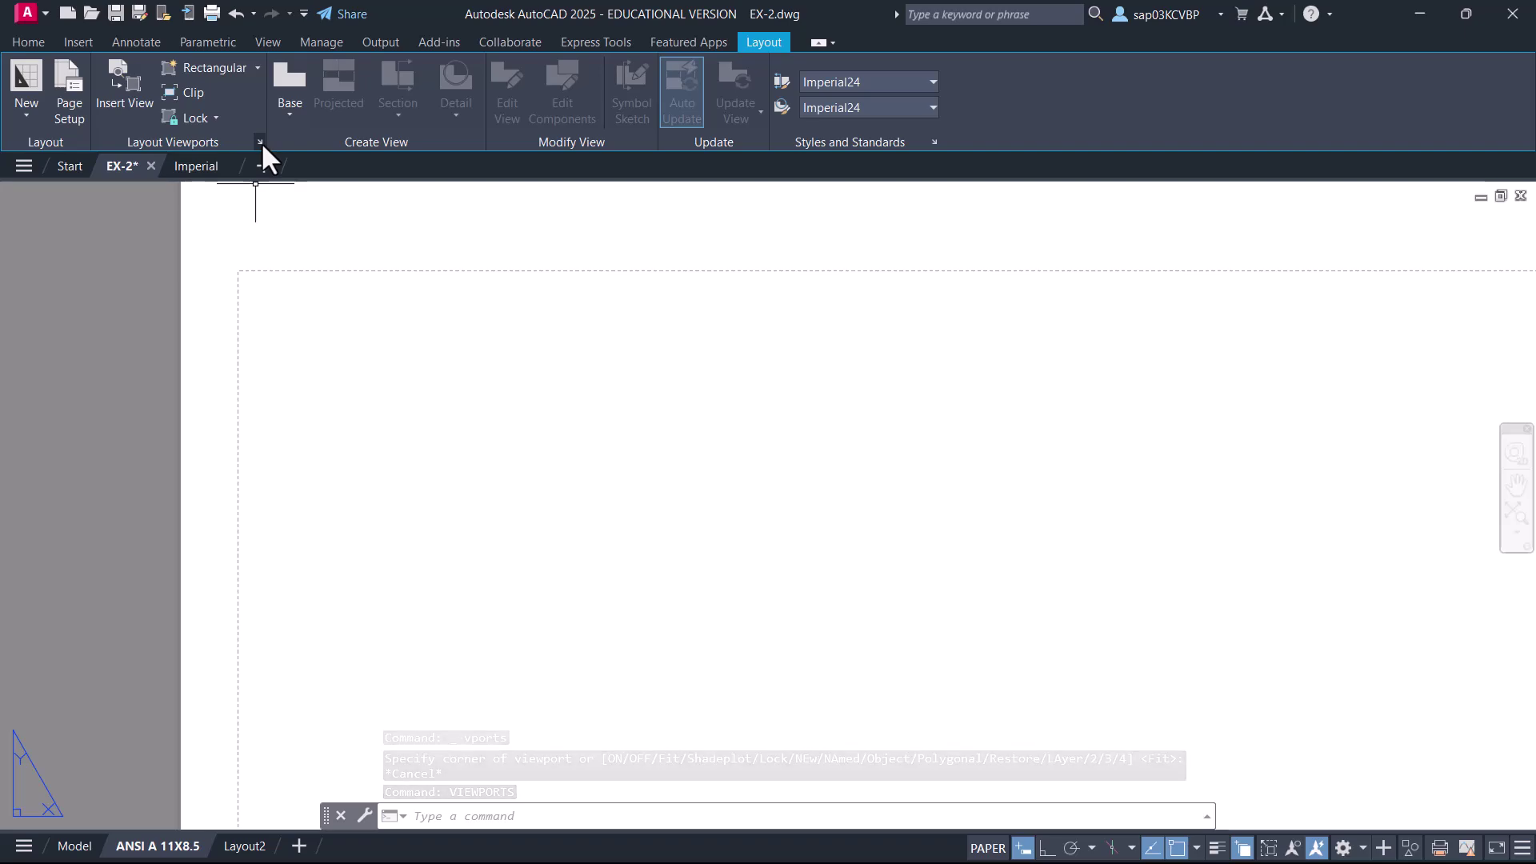
pyautogui.moveTo(1088, 240); pyautogui.dragTo(734, 228)
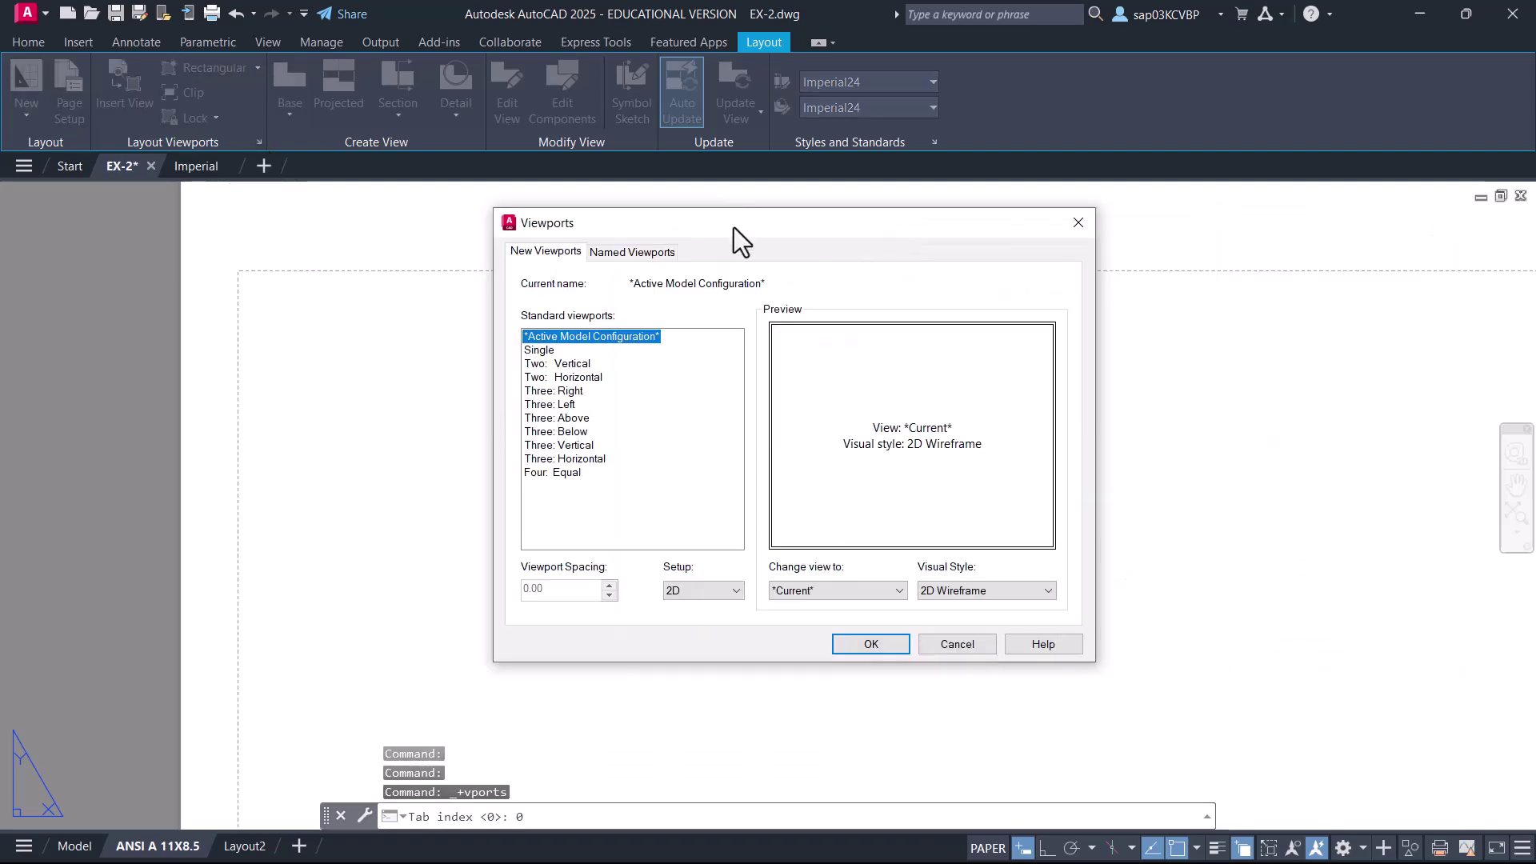
pyautogui.click(537, 351)
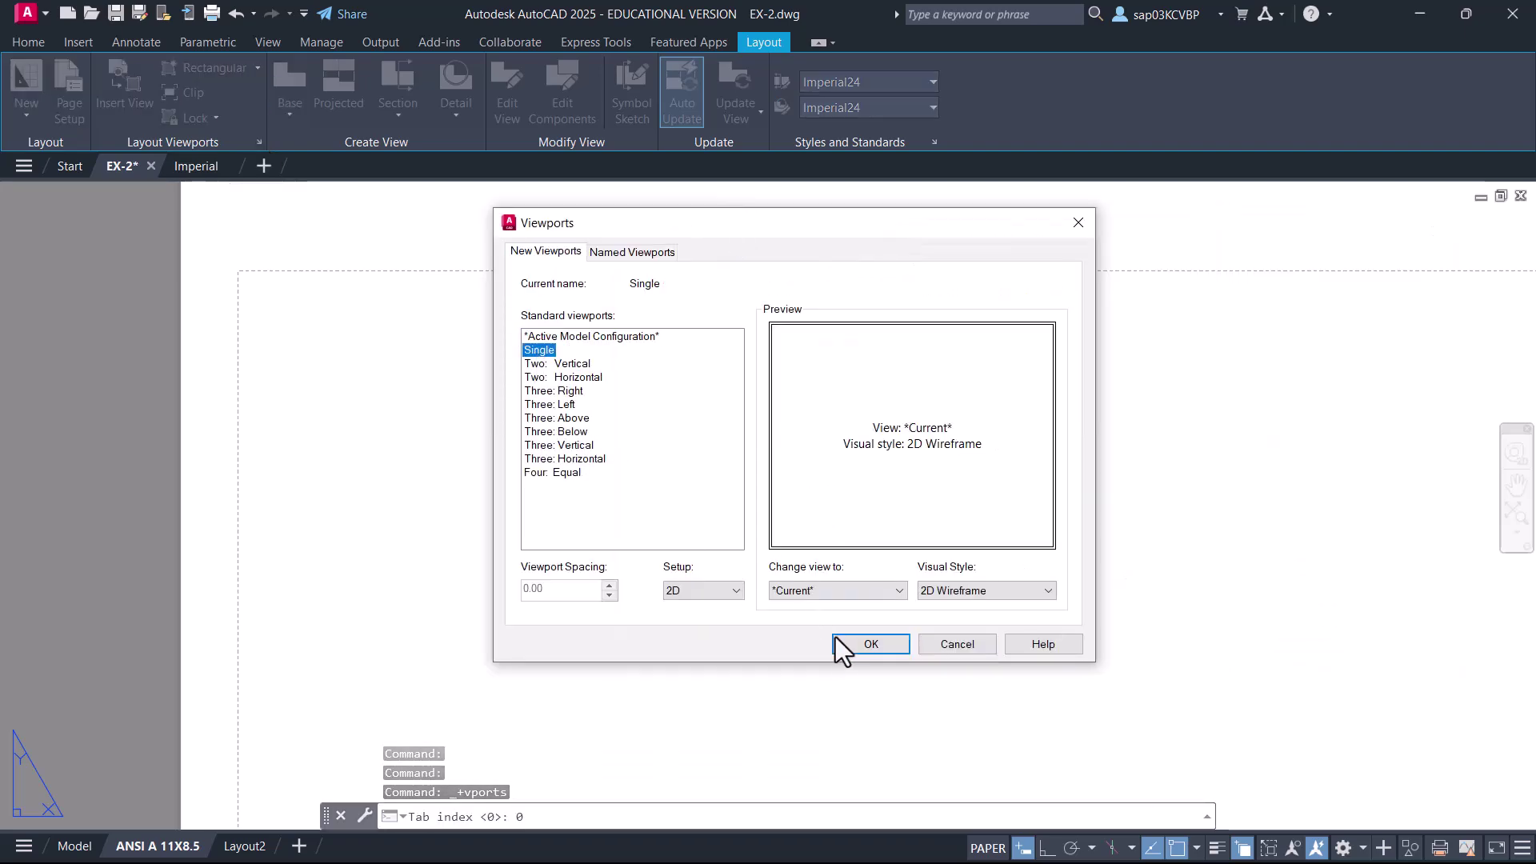
pyautogui.click(870, 644)
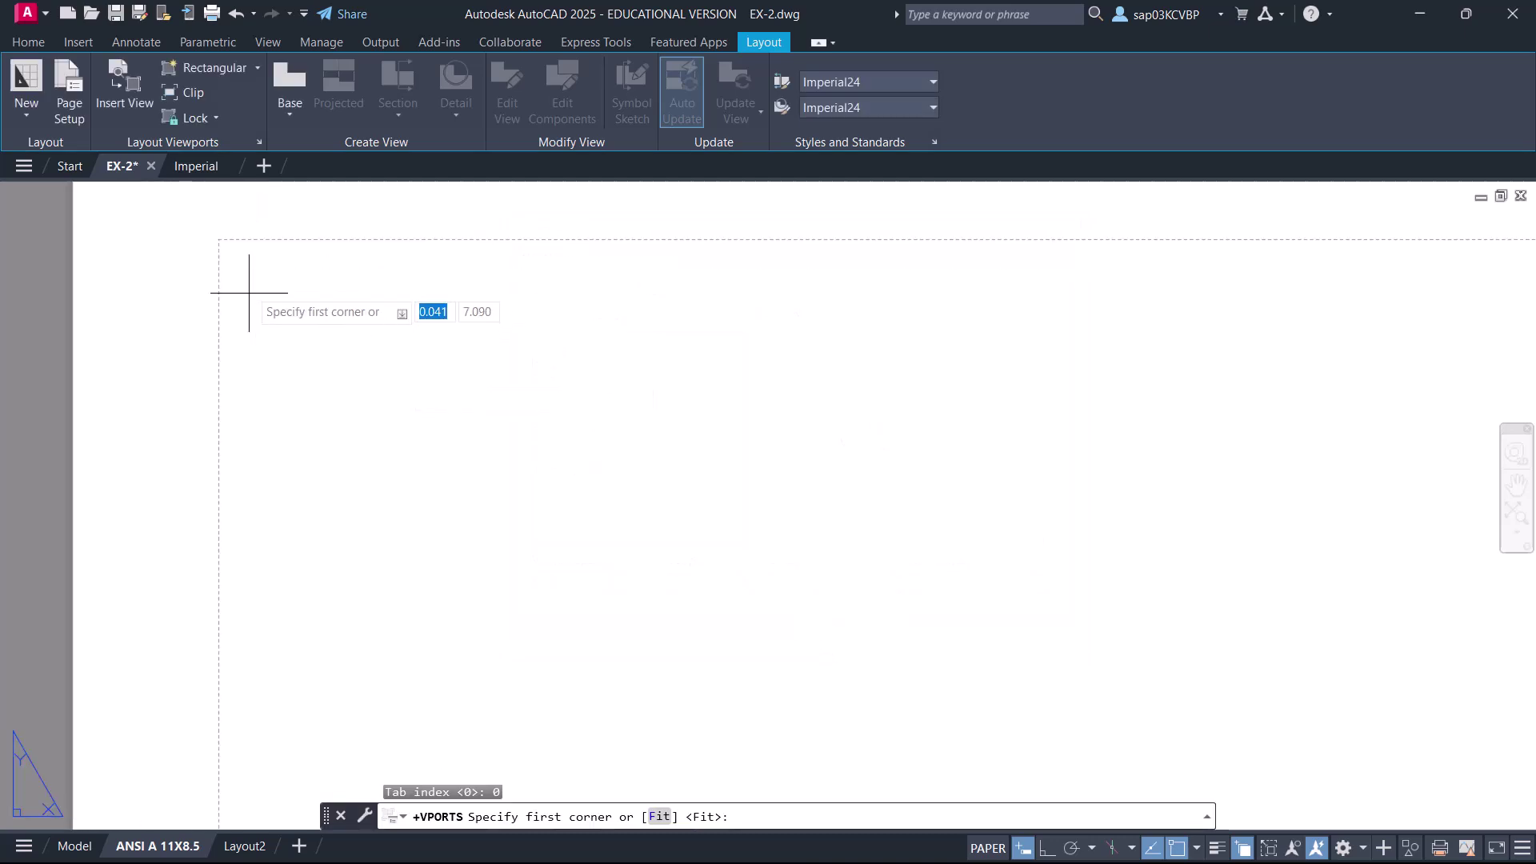
pyautogui.click(290, 371)
pyautogui.scroll(-5, 781, 608)
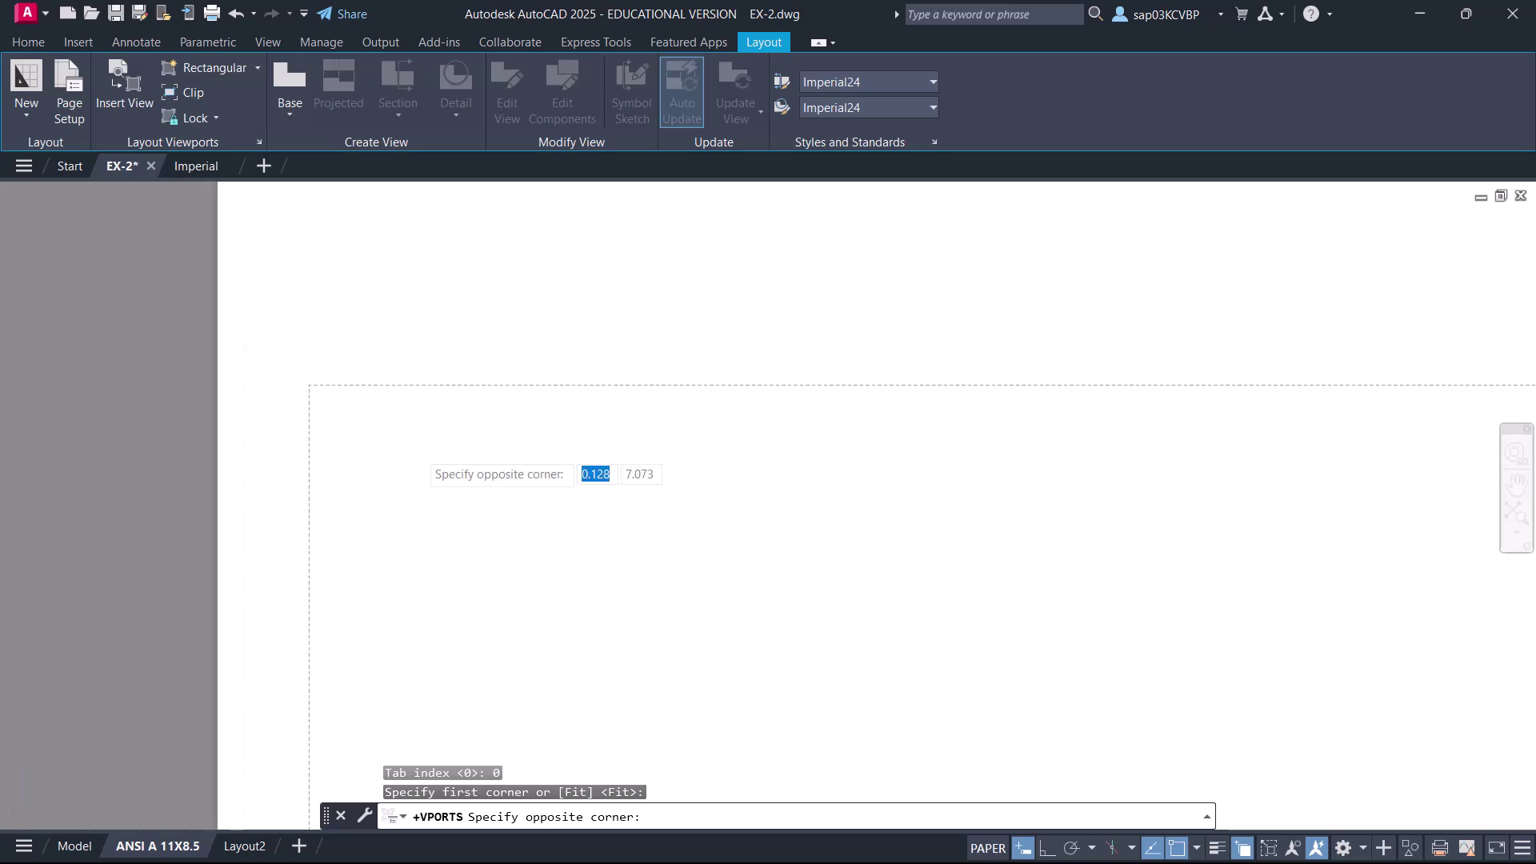
pyautogui.moveTo(861, 604); pyautogui.dragTo(247, 230, button='middle')
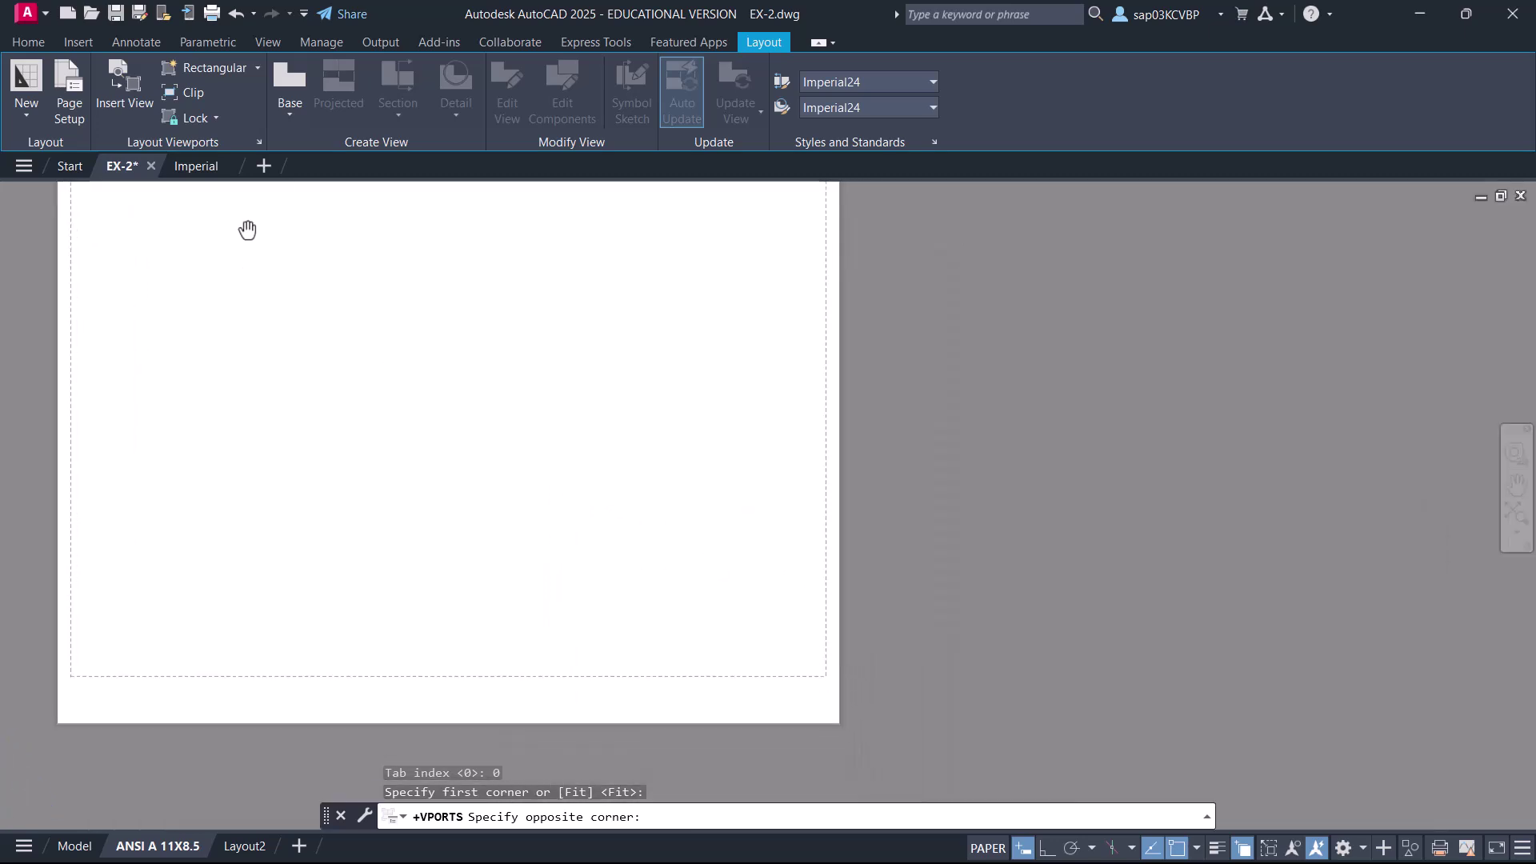
pyautogui.scroll(5, 788, 636)
pyautogui.moveTo(835, 665); pyautogui.dragTo(767, 501, button='middle')
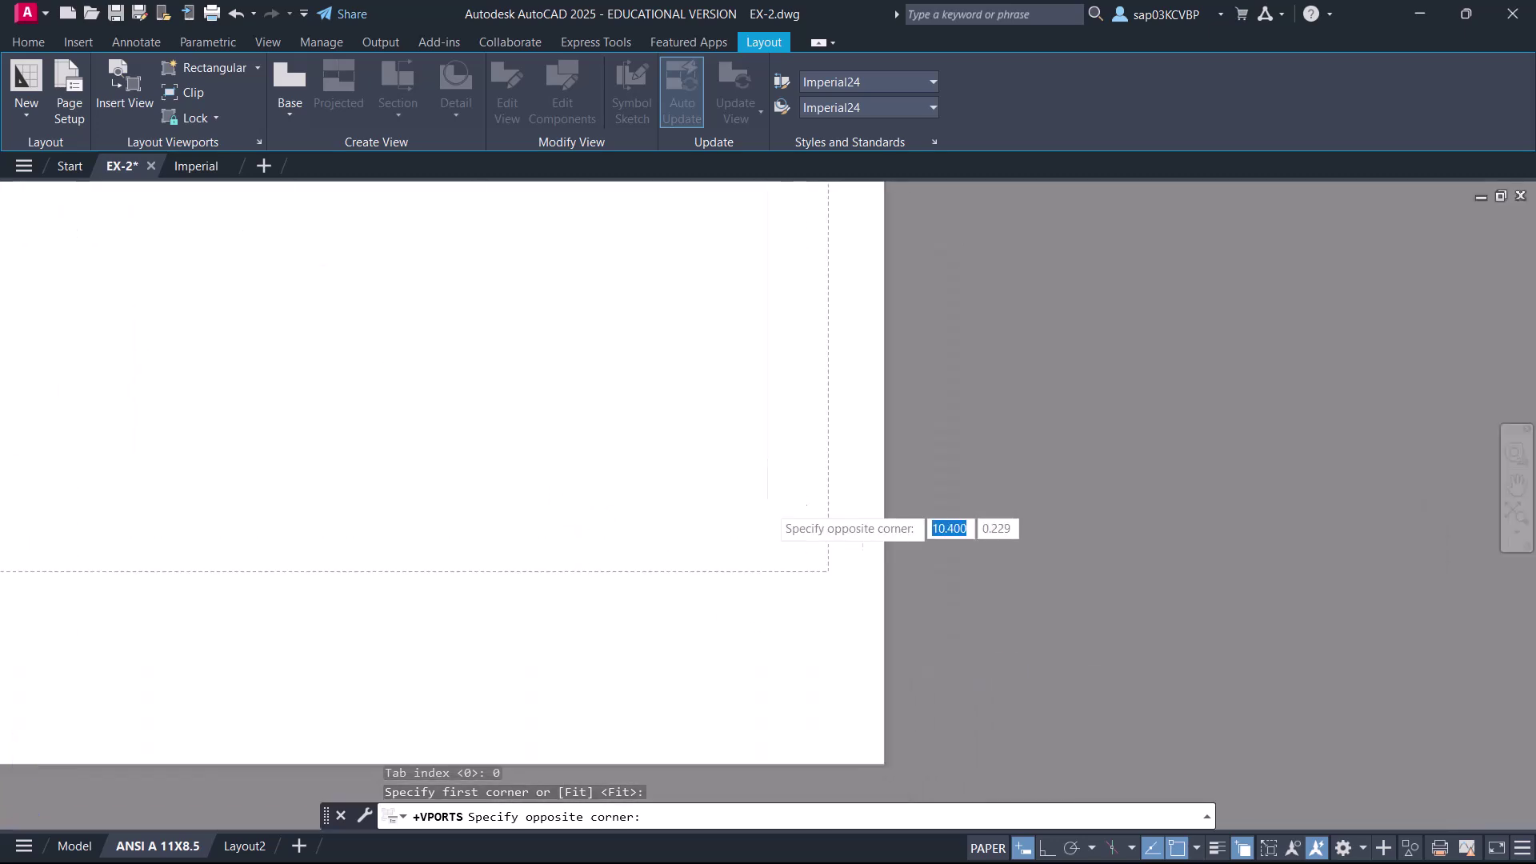
pyautogui.scroll(5, 789, 521)
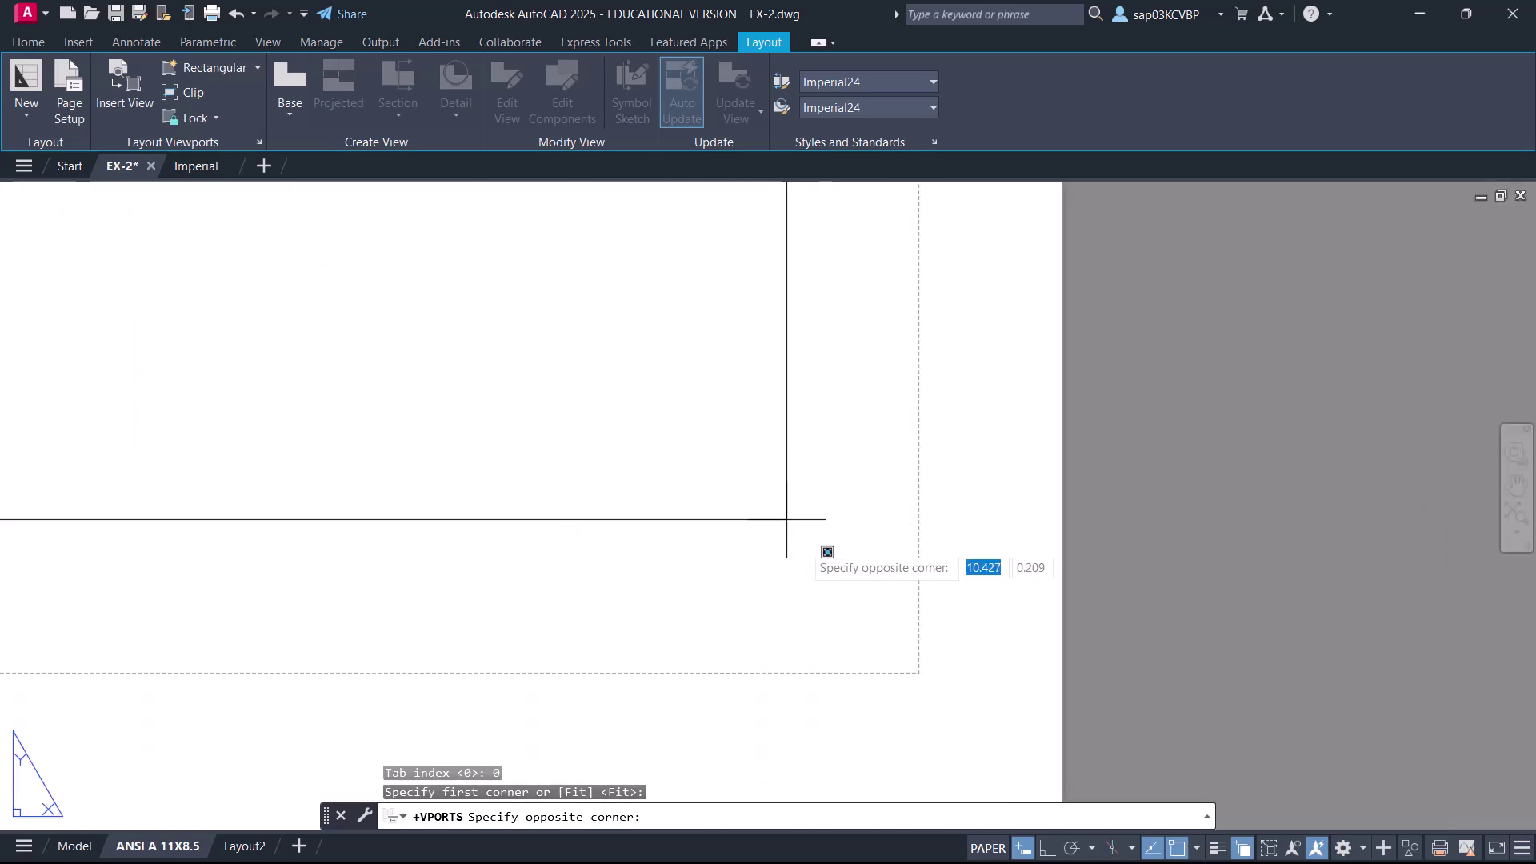
pyautogui.click(884, 629)
pyautogui.scroll(-4, 948, 564)
pyautogui.scroll(-6, 851, 544)
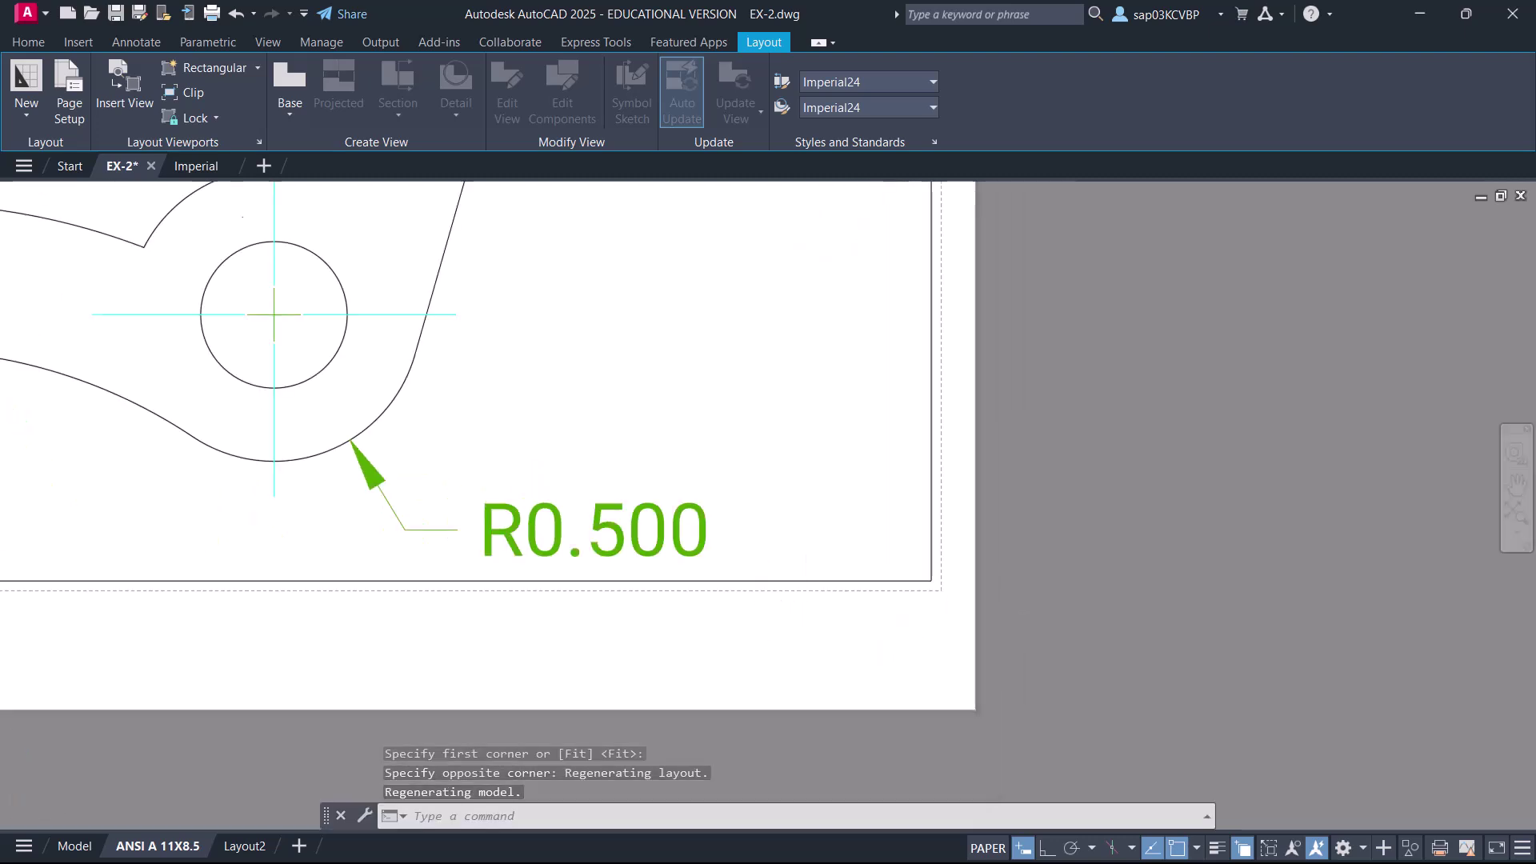
pyautogui.moveTo(782, 641); pyautogui.dragTo(836, 679, button='middle')
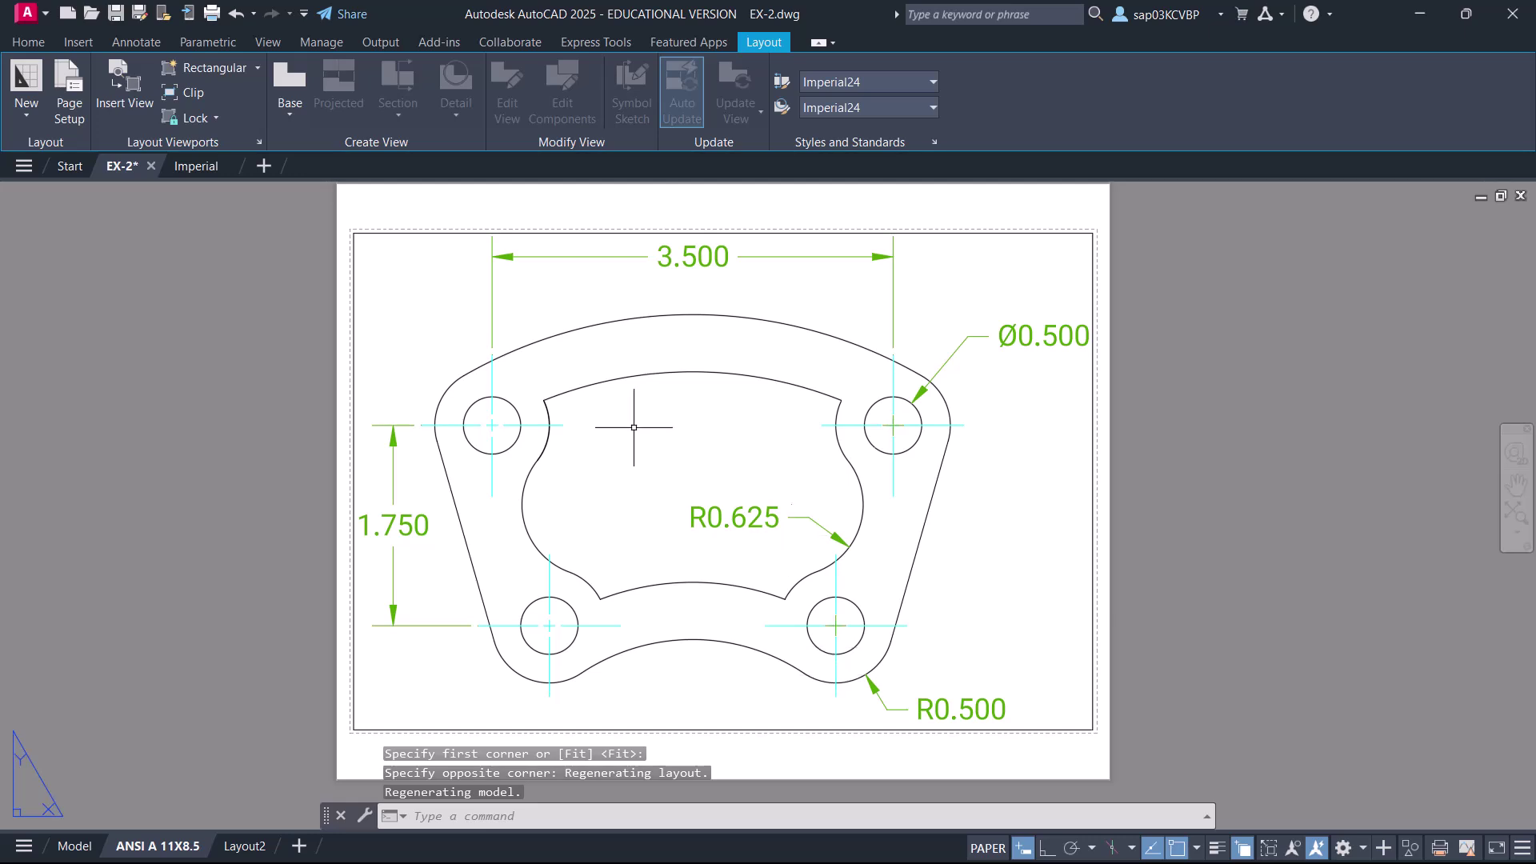
# - Activate model space inside the new viewport and set its viewport scale to 1:1
pyautogui.scroll(-2, 472, 352)
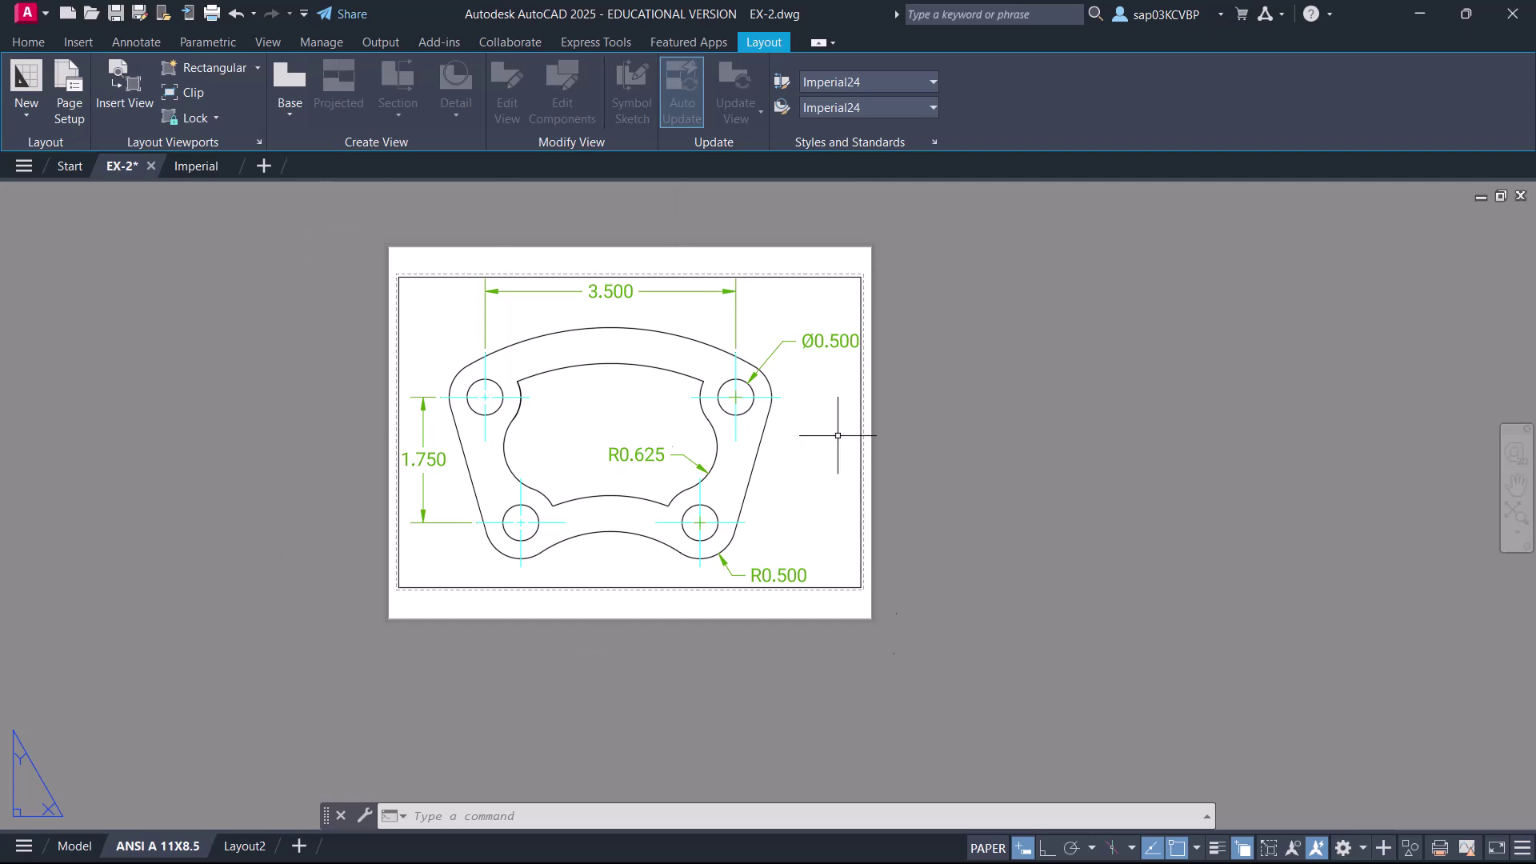
pyautogui.scroll(2, 640, 473)
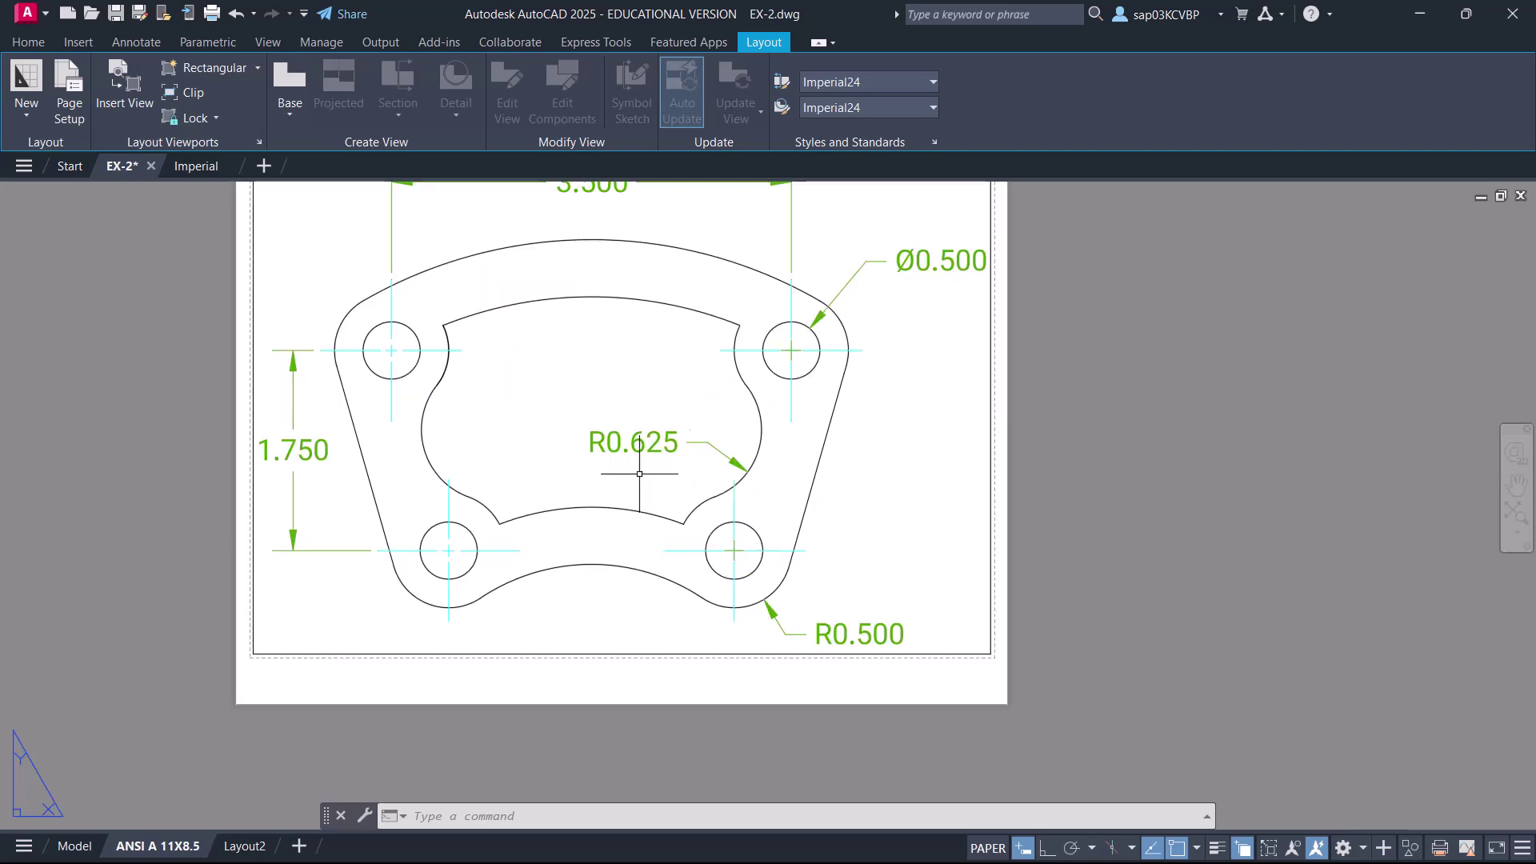
pyautogui.moveTo(613, 415); pyautogui.dragTo(616, 449, button='middle')
pyautogui.doubleClick(617, 449)
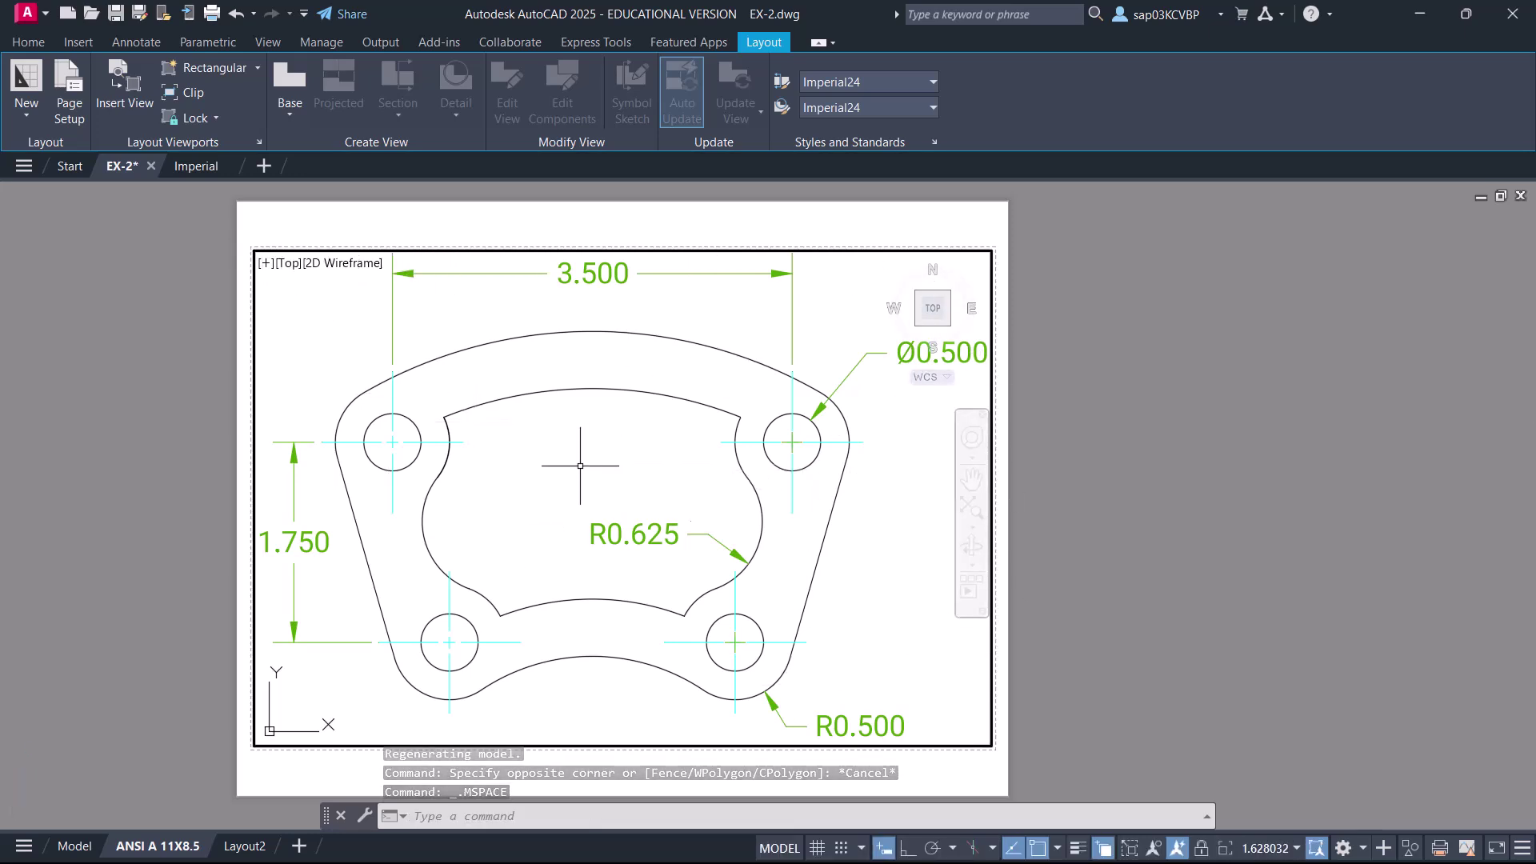
pyautogui.scroll(-3, 580, 465)
pyautogui.scroll(3, 580, 465)
pyautogui.scroll(-2, 580, 465)
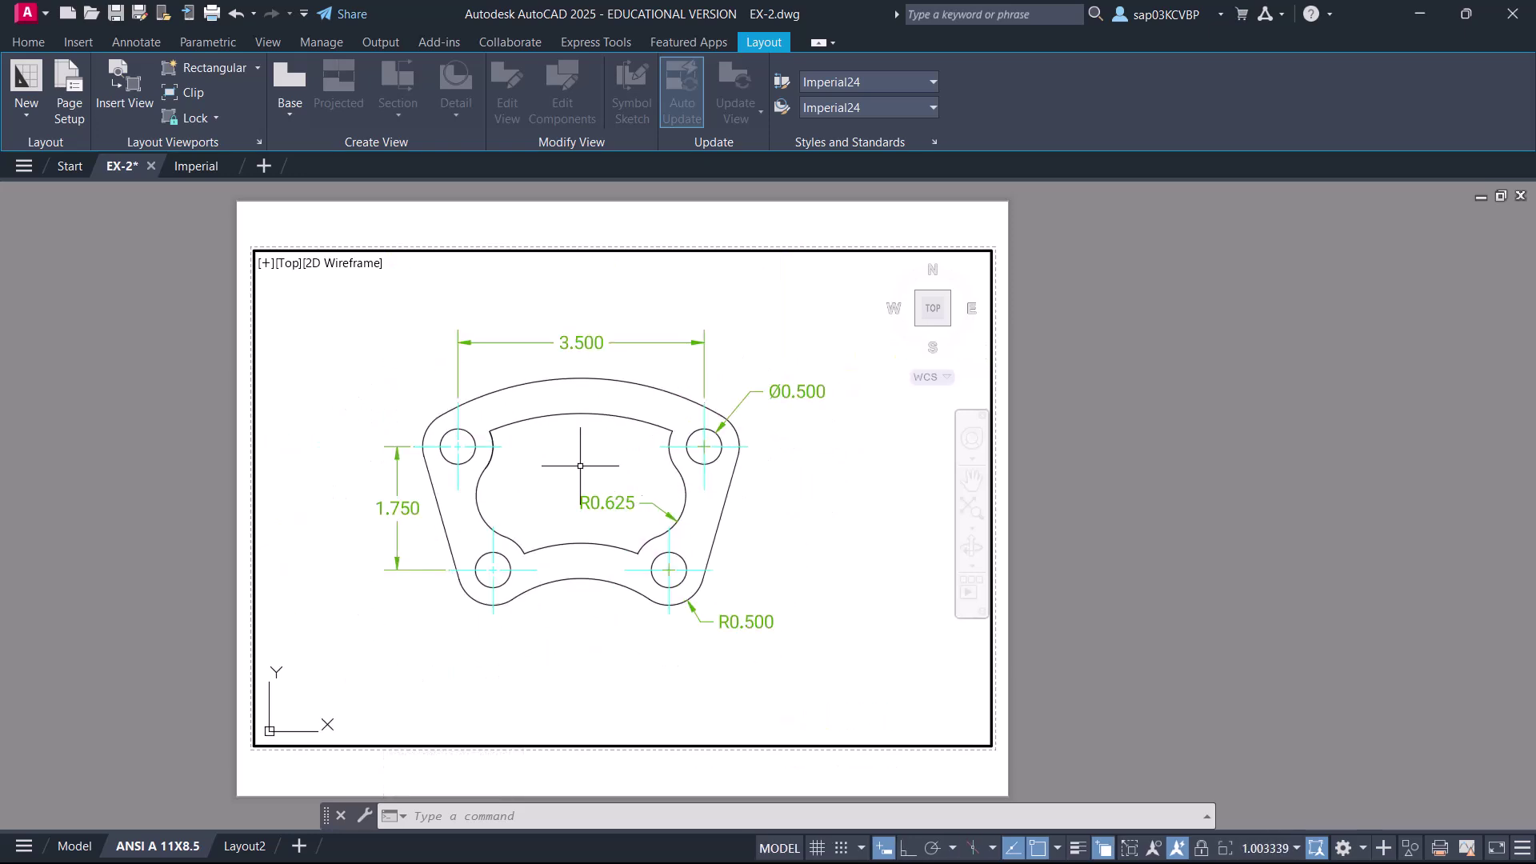
pyautogui.scroll(-2, 580, 466)
pyautogui.scroll(2, 580, 466)
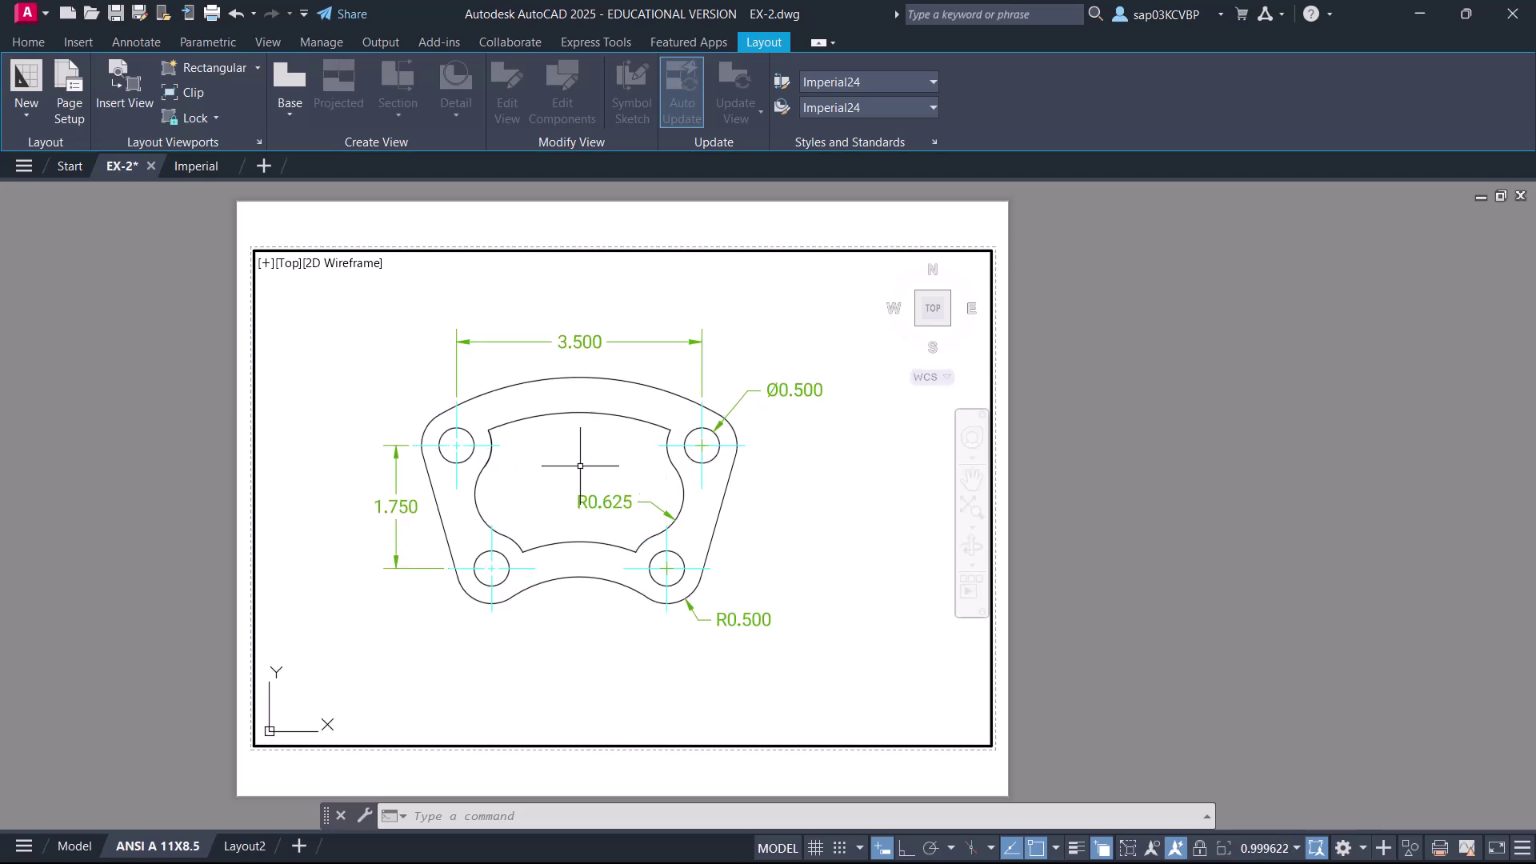
pyautogui.click(1278, 849)
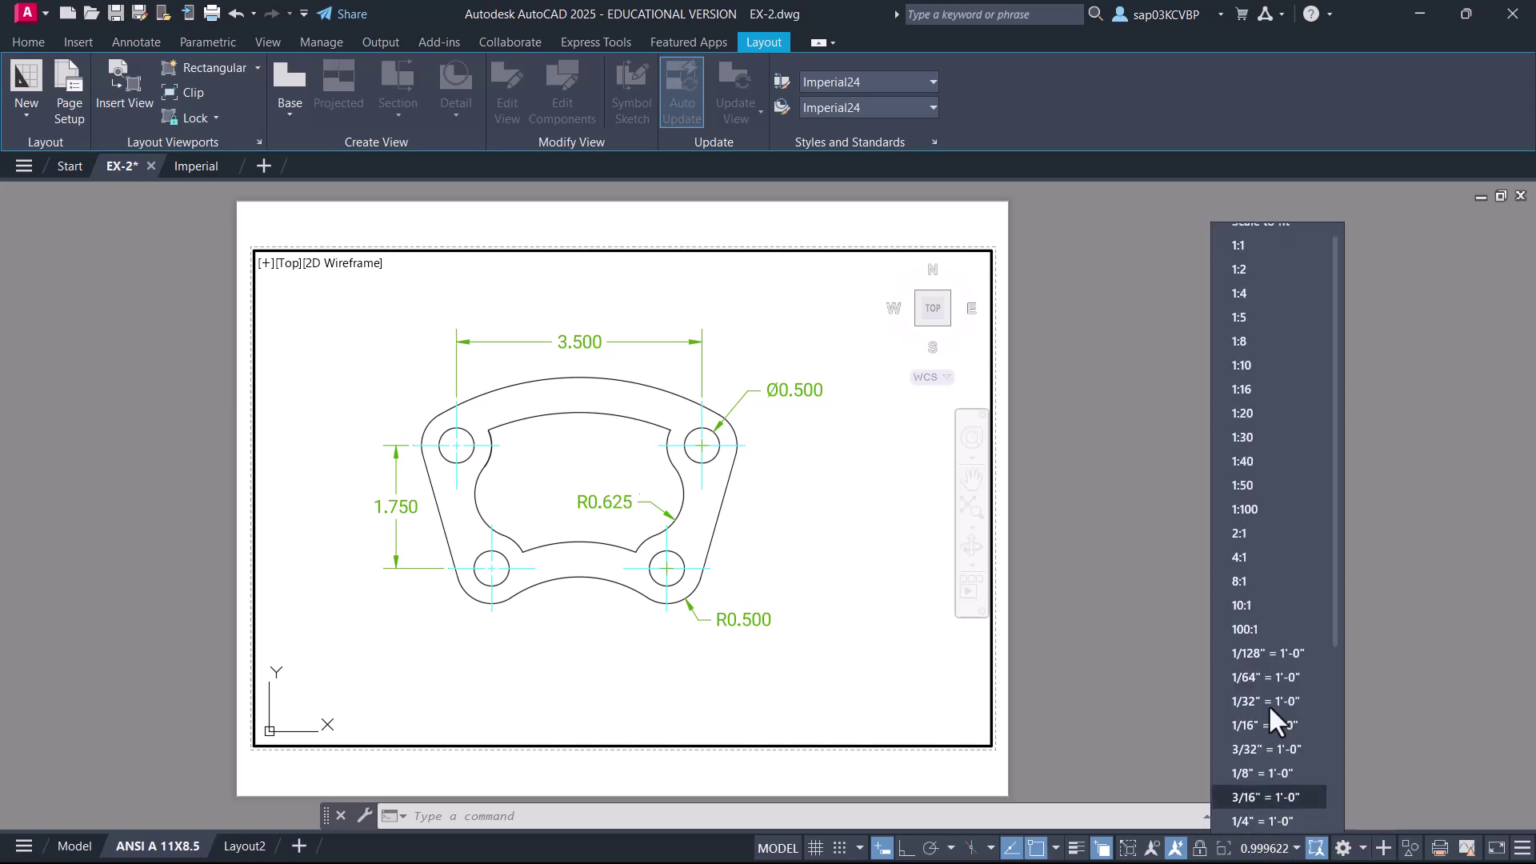
pyautogui.click(1245, 246)
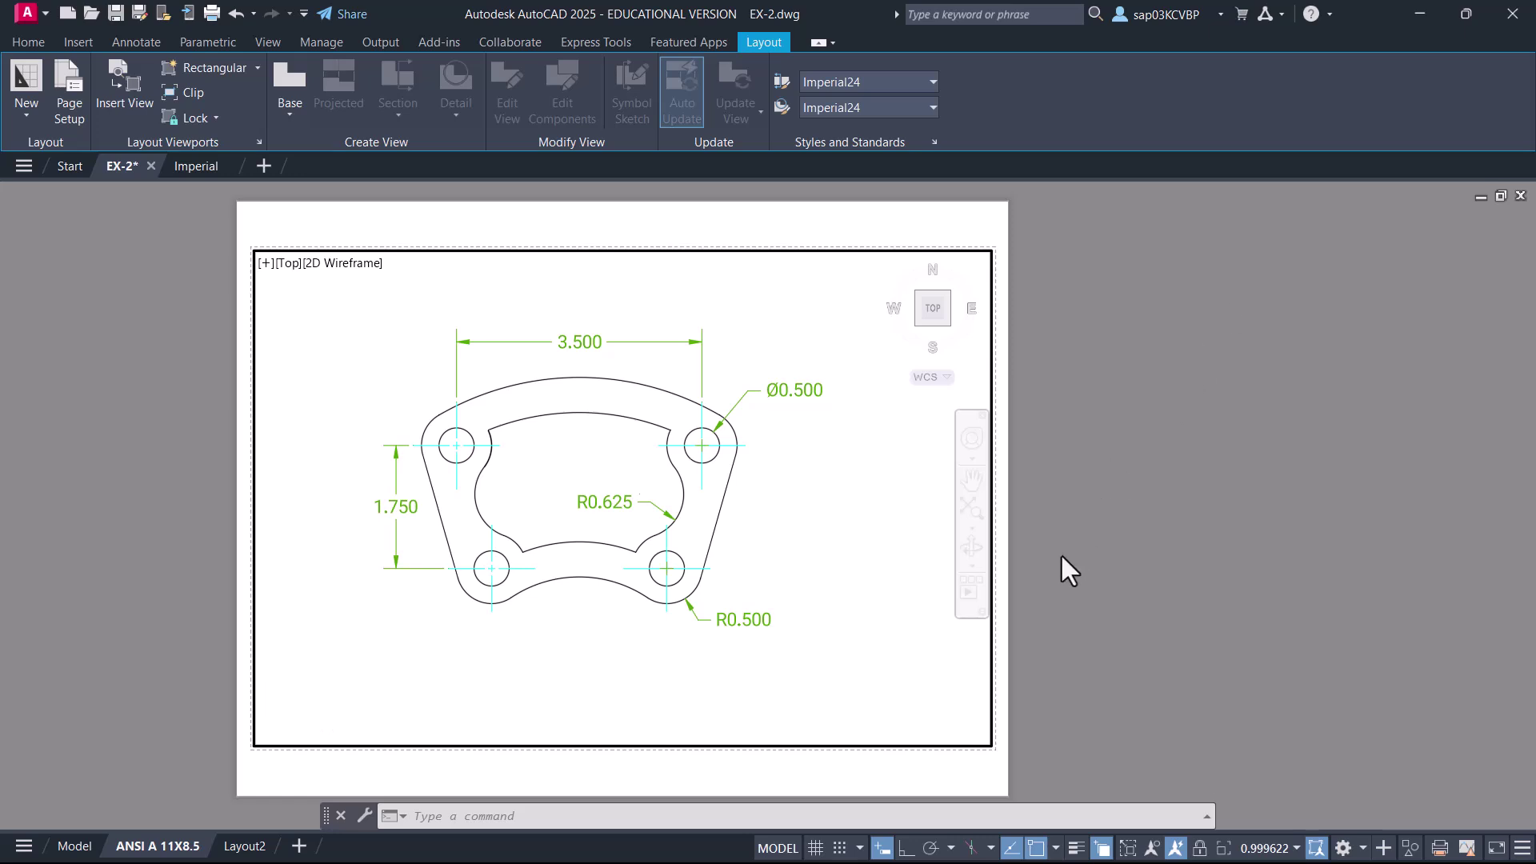
# - Recentre the part within the viewport by panning in its model space, and return to paper space
pyautogui.doubleClick(856, 775)
pyautogui.moveTo(857, 769); pyautogui.dragTo(928, 752, button='middle')
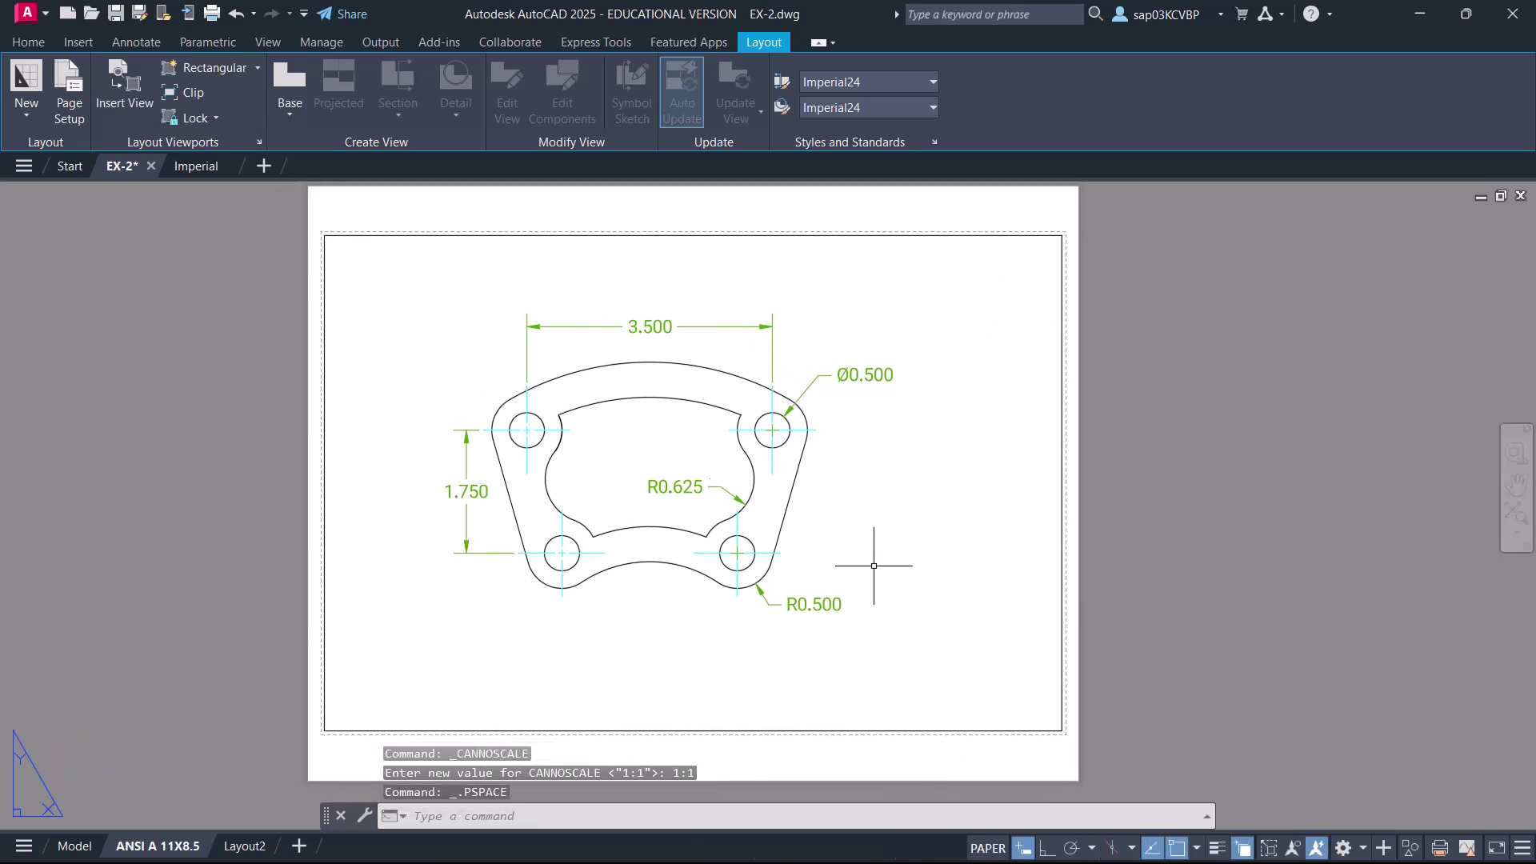
pyautogui.doubleClick(872, 569)
pyautogui.moveTo(871, 538); pyautogui.dragTo(888, 546, button='middle')
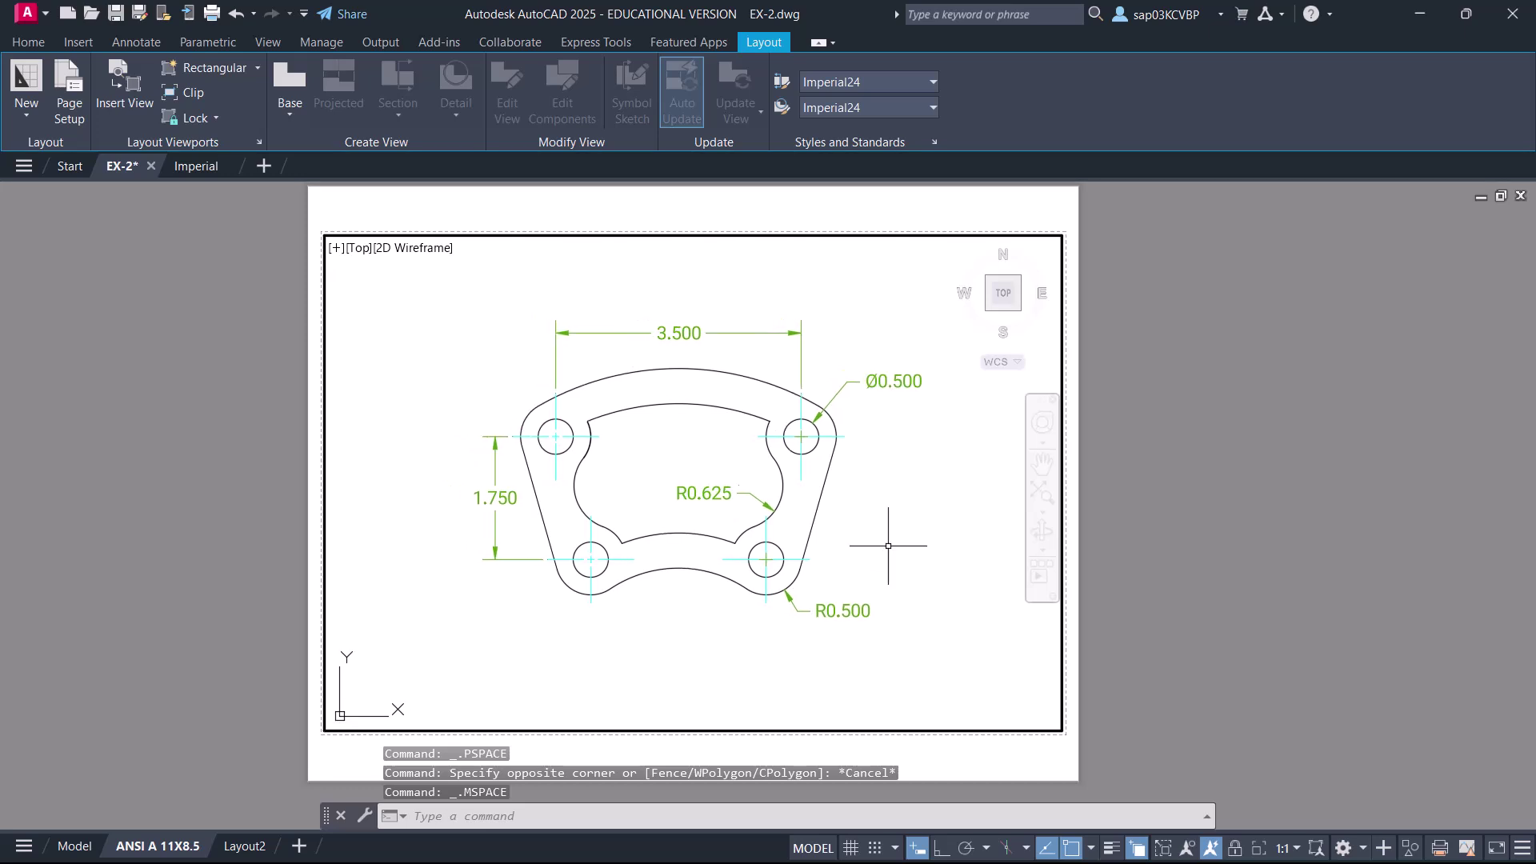
pyautogui.doubleClick(1006, 769)
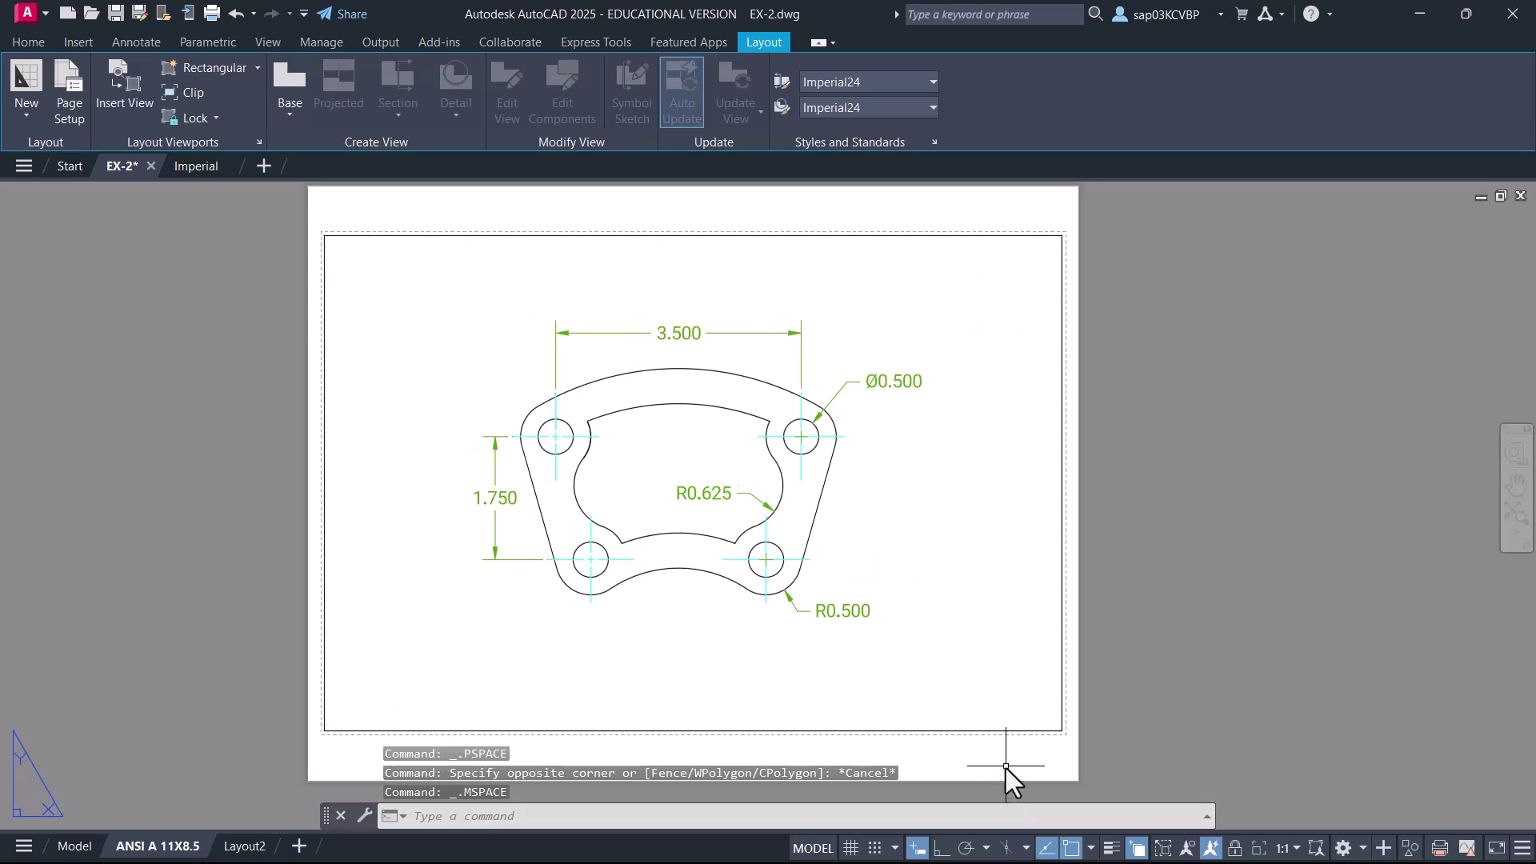
# - Reactivate the viewport's model space and set the viewport scale to 2:1
pyautogui.doubleClick(923, 676)
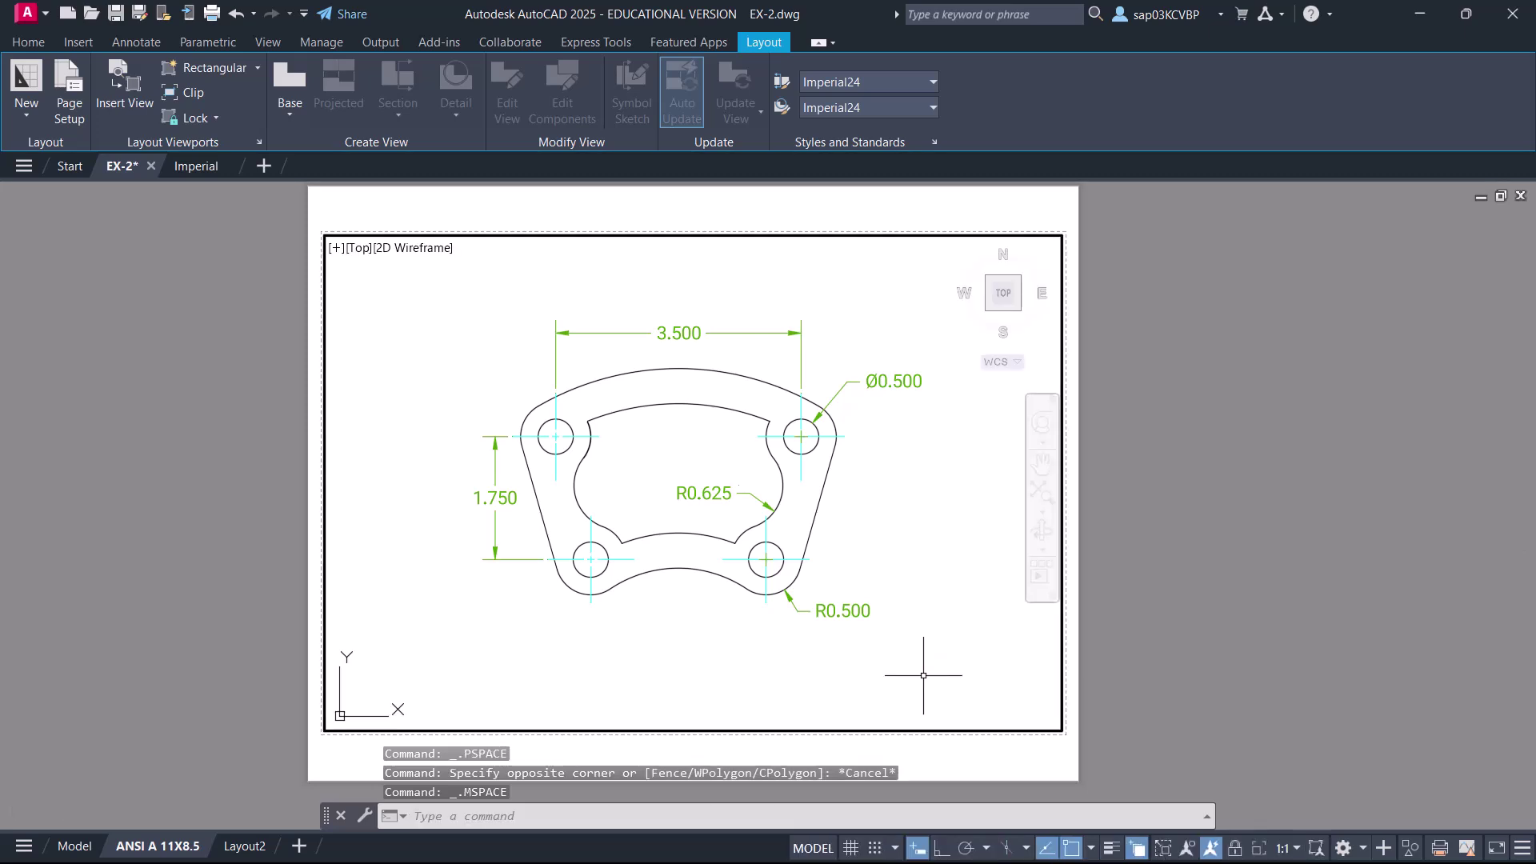
pyautogui.click(1293, 850)
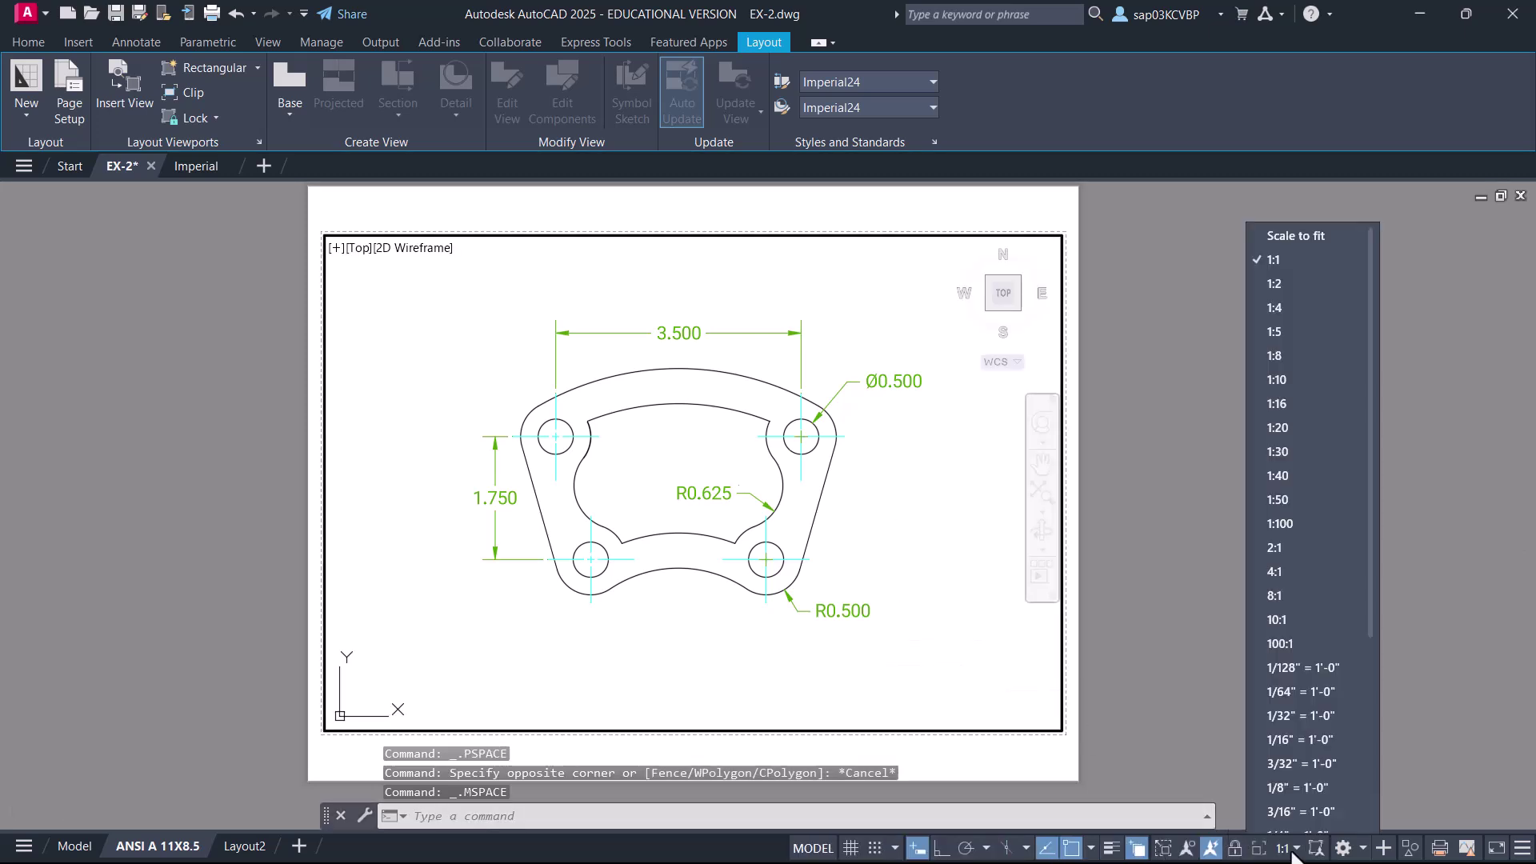
pyautogui.click(1288, 534)
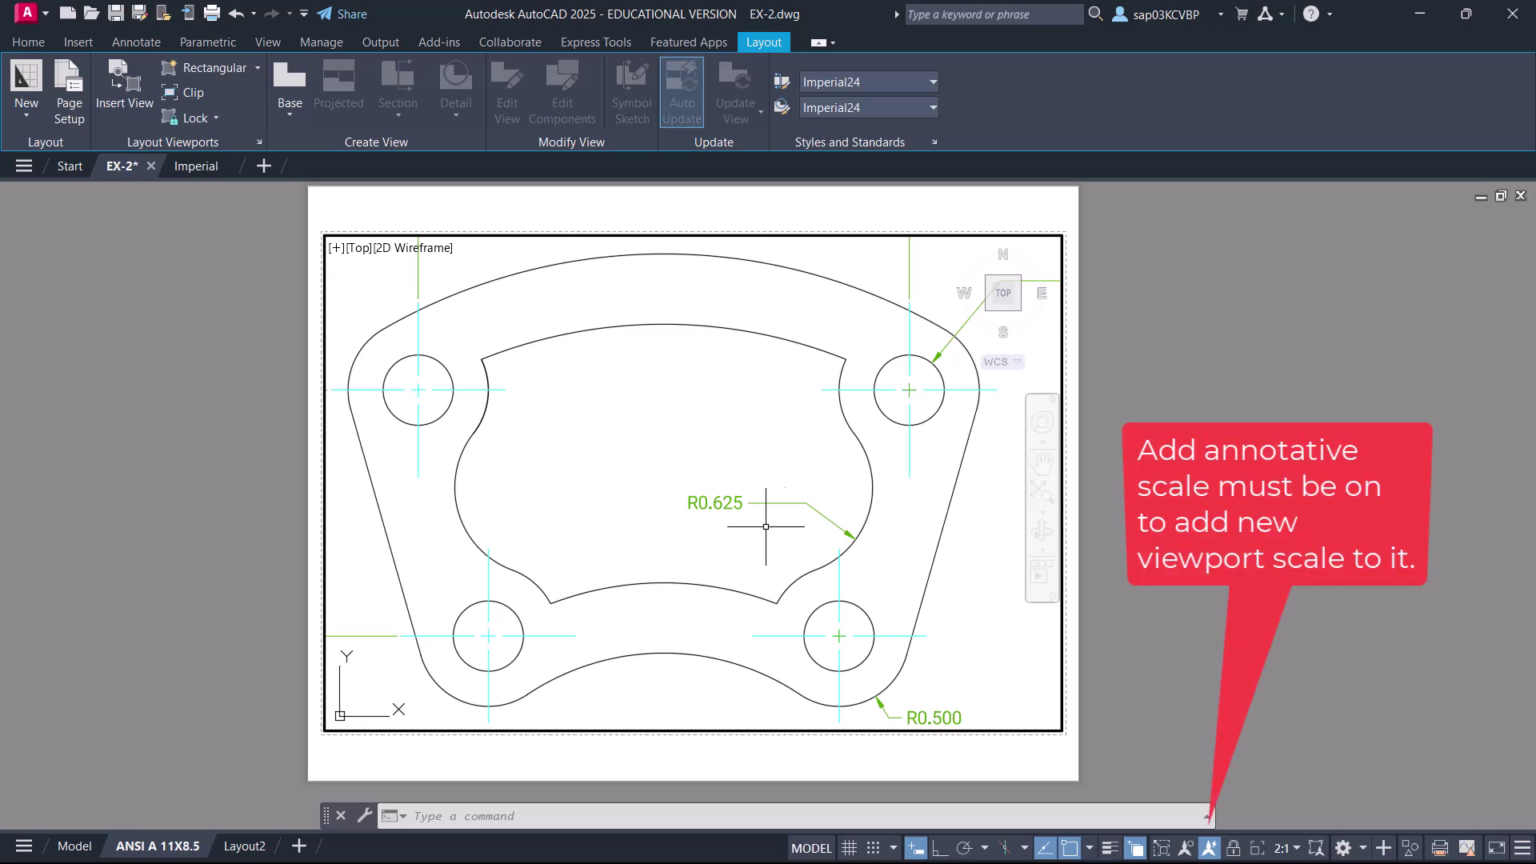
# - Set the layout viewport's scale to 1:1 and return to paper space
pyautogui.click(1290, 850)
pyautogui.click(1282, 244)
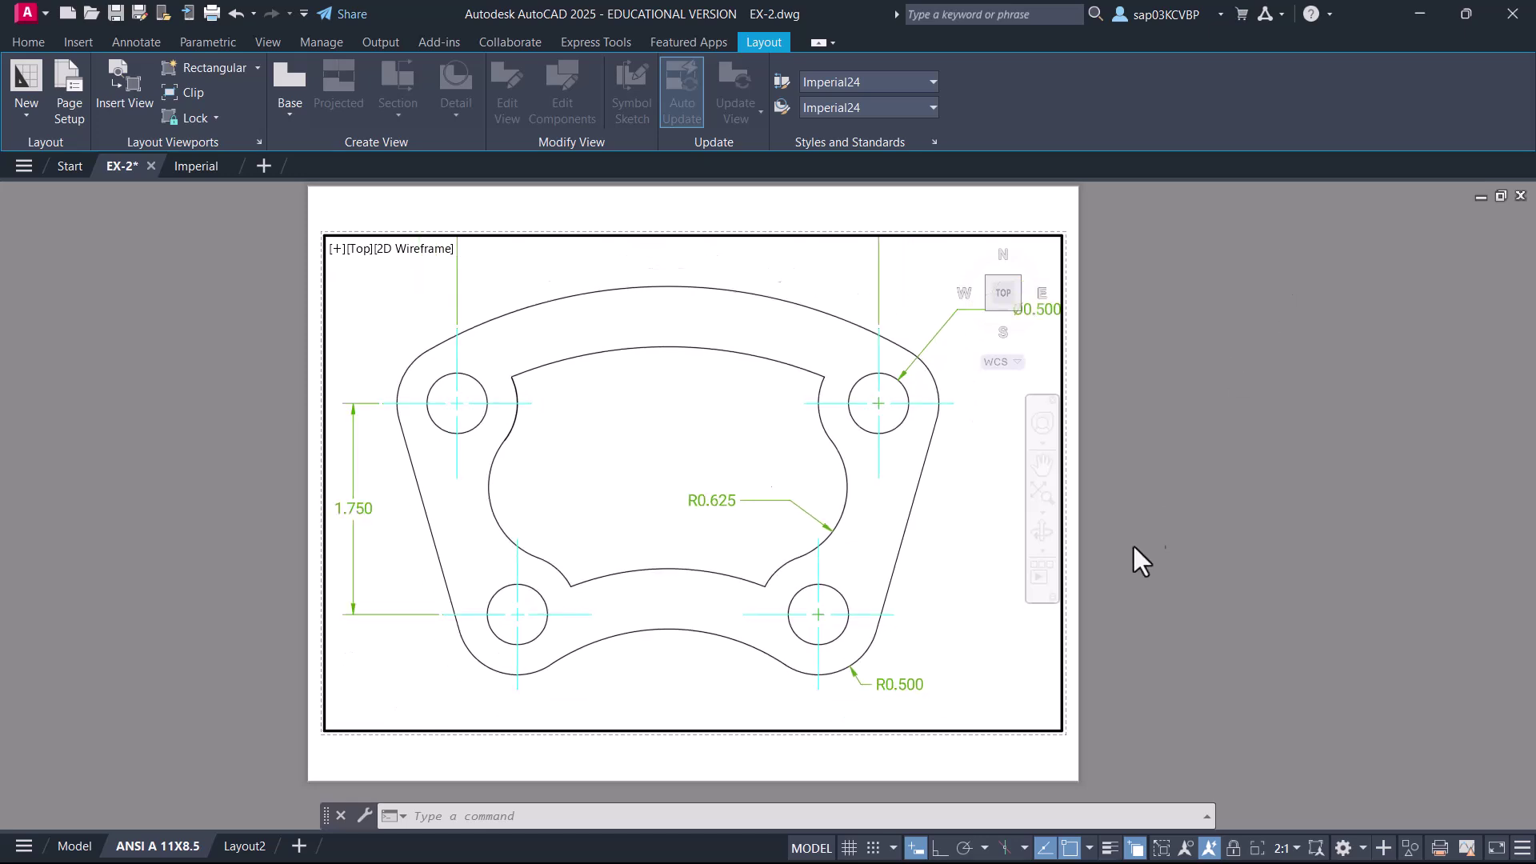
pyautogui.doubleClick(808, 765)
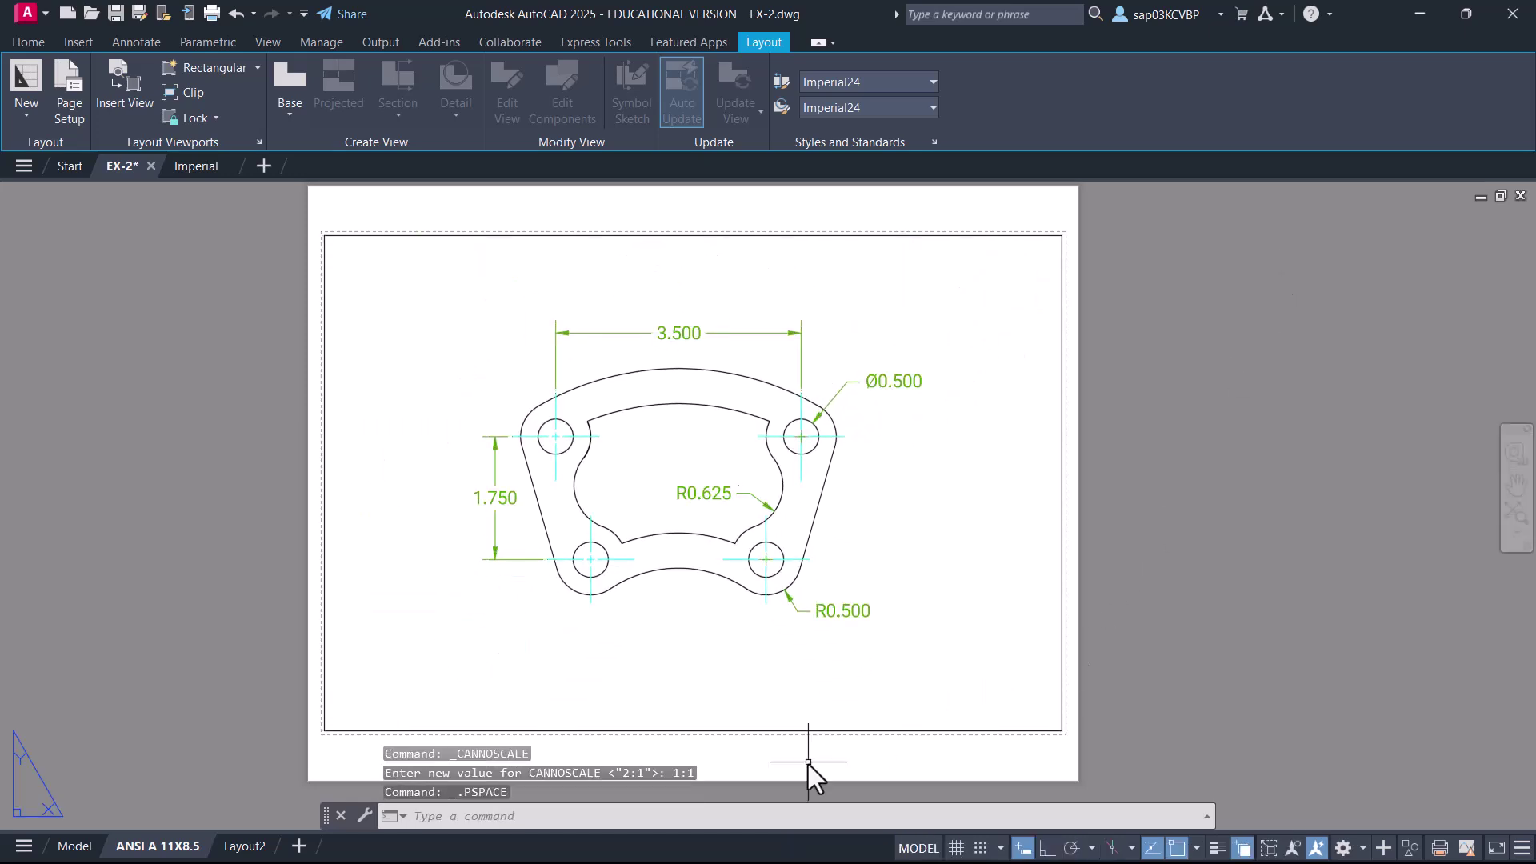
# - Start a single-sheet plot of the ANSI A 11X8.5 layout with the SHEET A page setup and preview it
pyautogui.rightClick(175, 846)
pyautogui.click(224, 605)
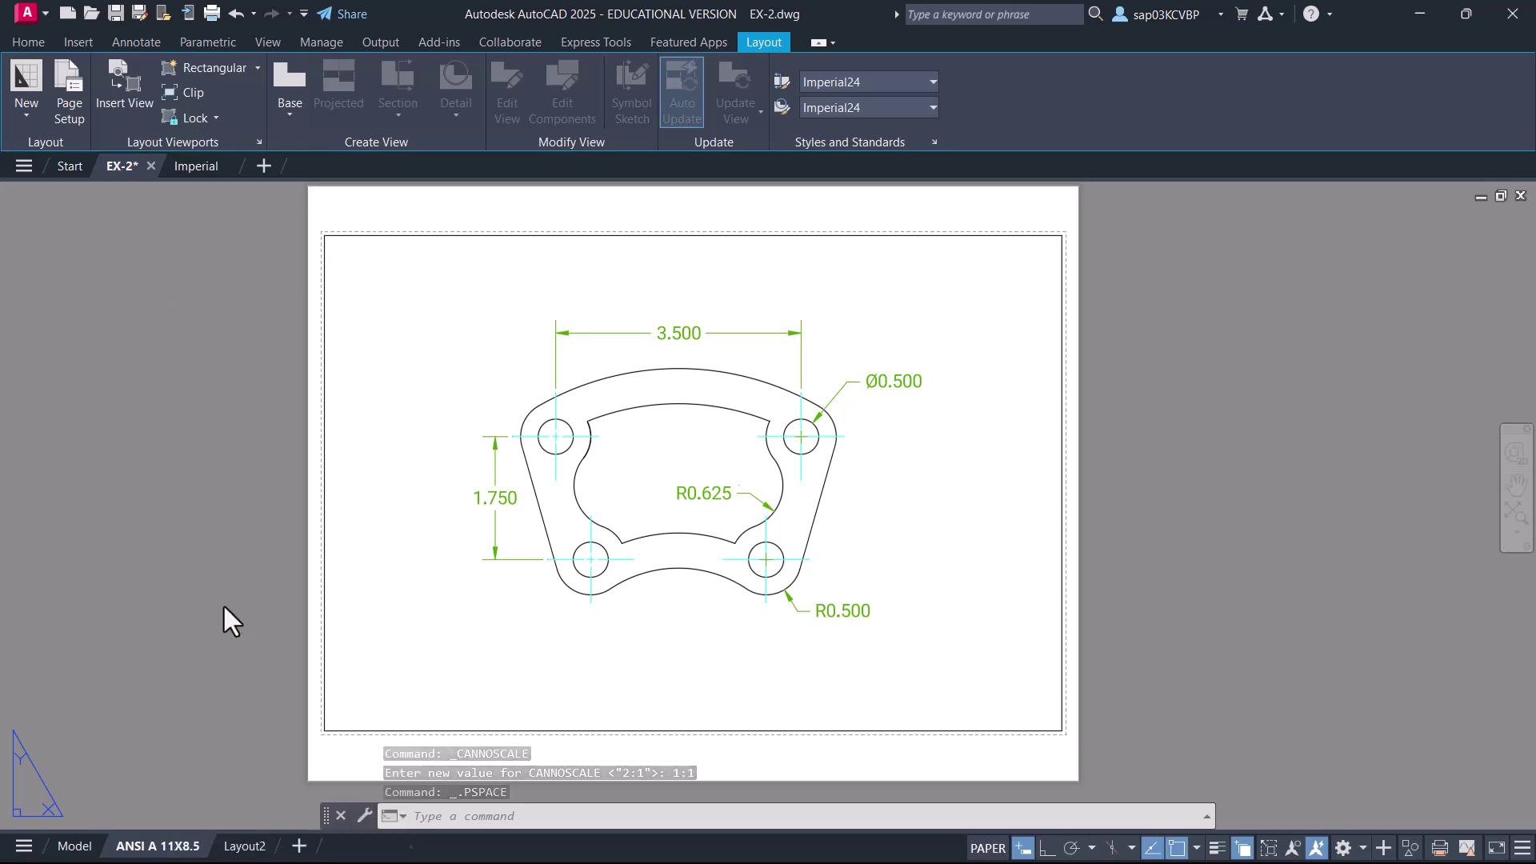
pyautogui.click(661, 493)
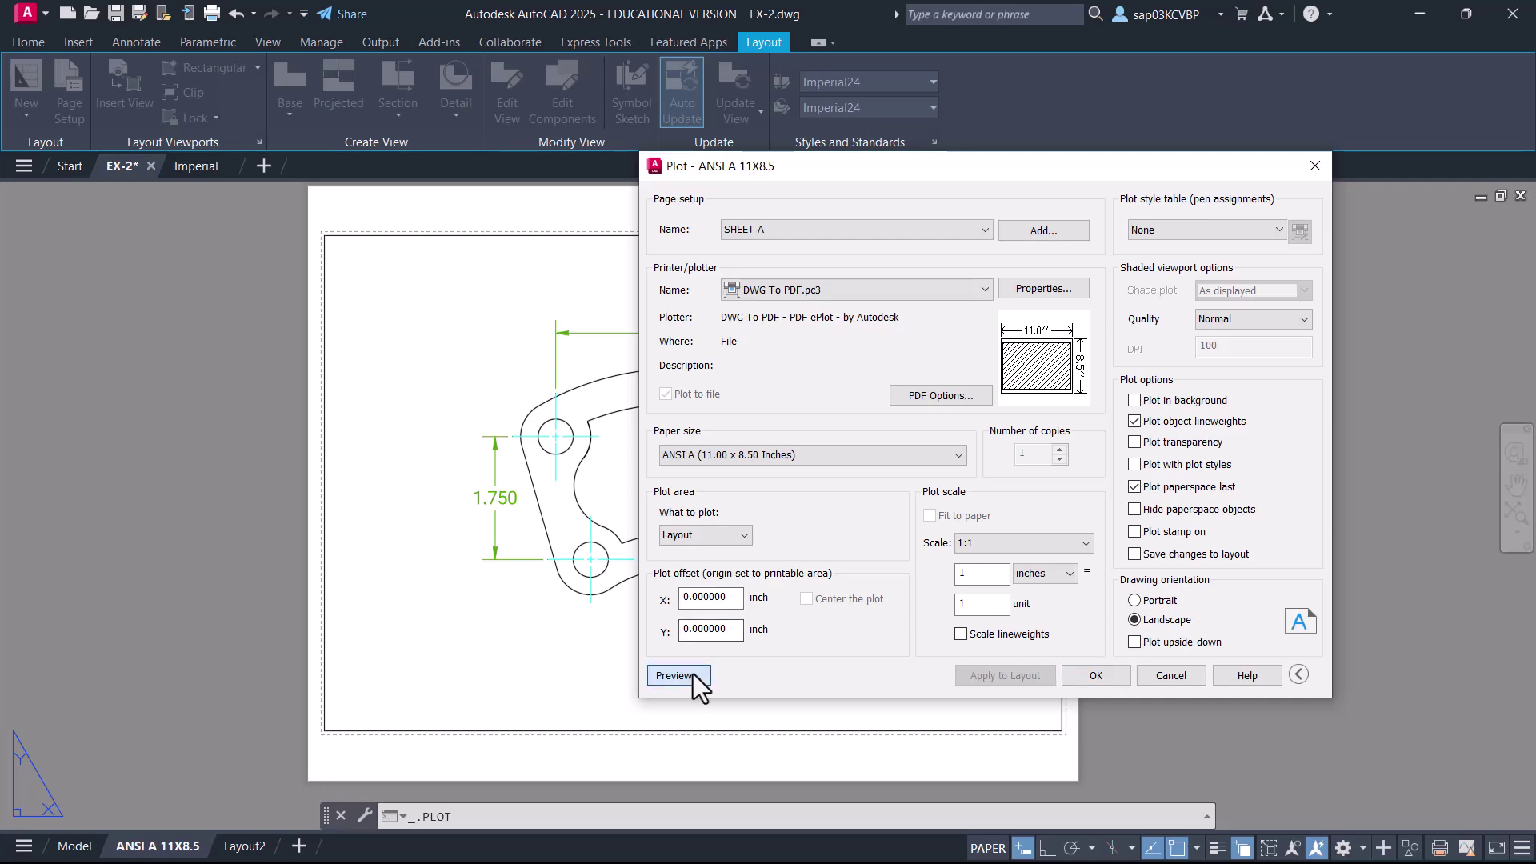
pyautogui.click(693, 674)
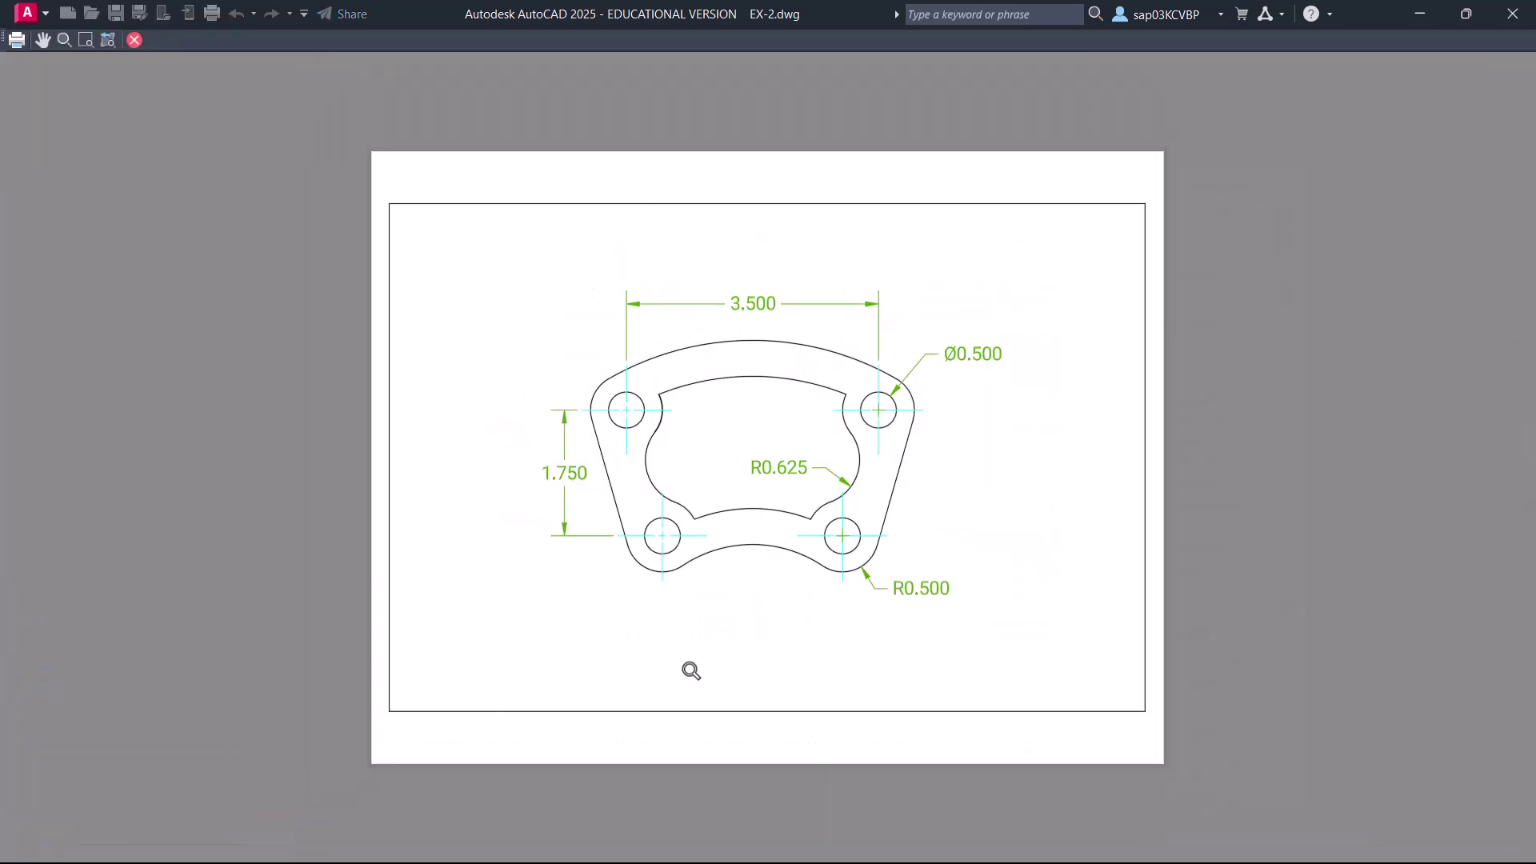
# - Plot the previewed sheet to EX-2-ANSI A 11X8.5.pdf in Documents, and return from the opened PDF to the drawing
pyautogui.rightClick(714, 384)
pyautogui.click(768, 416)
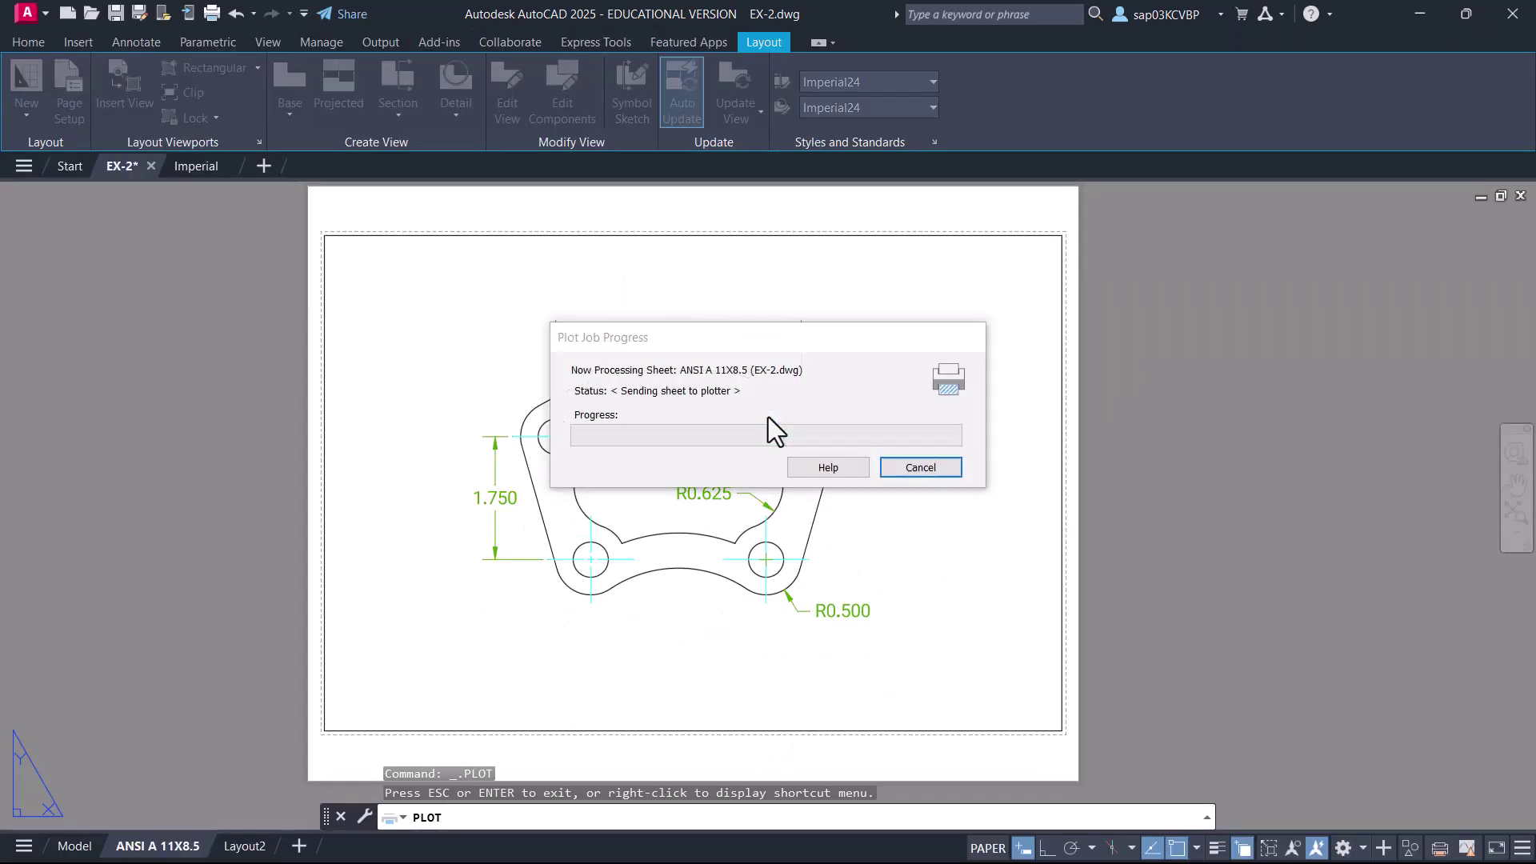
pyautogui.click(1044, 604)
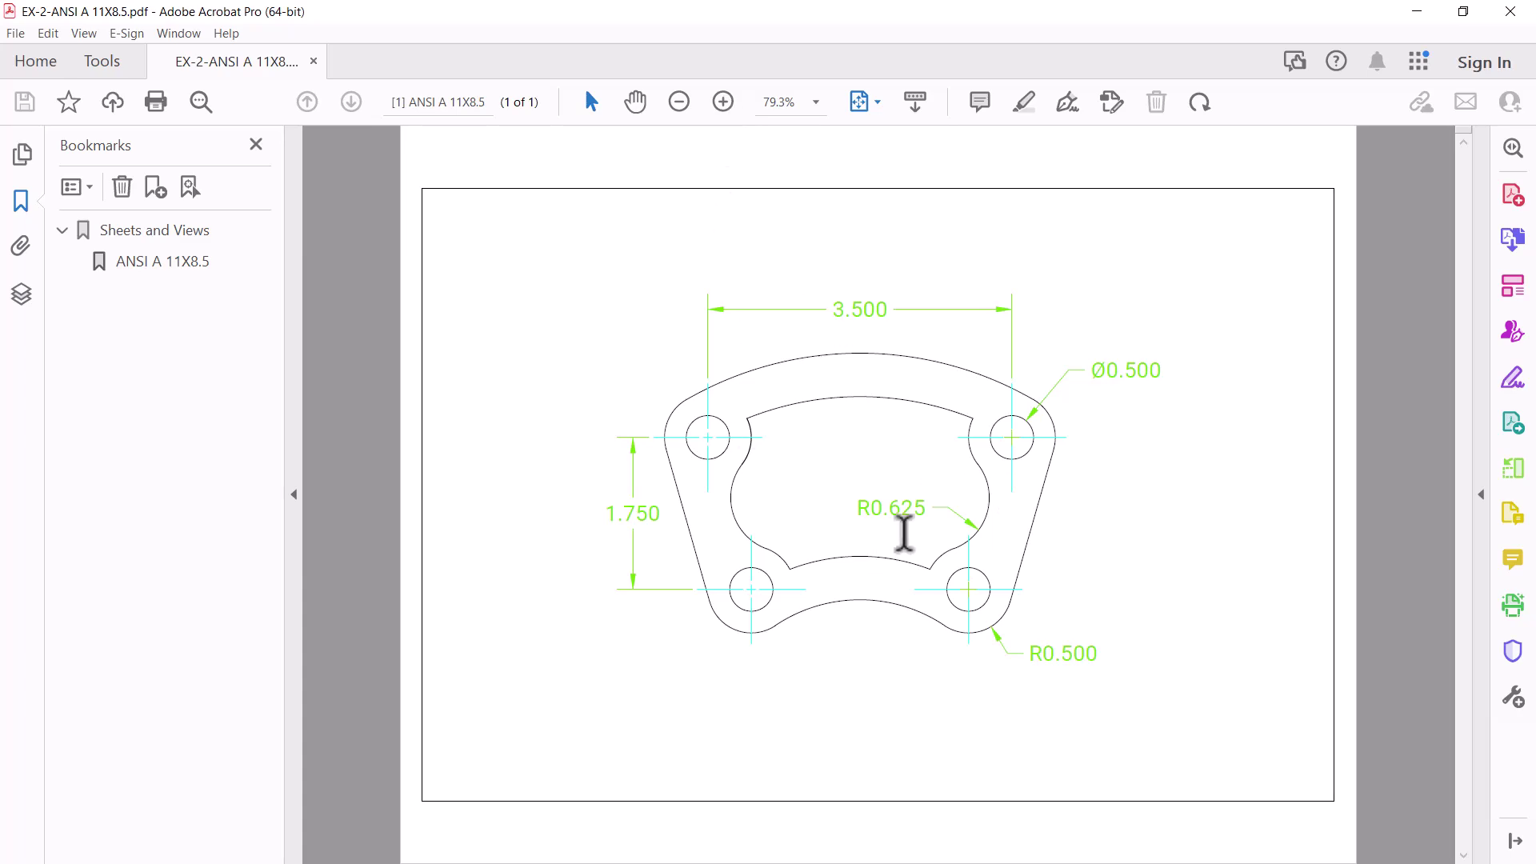
pyautogui.click(1420, 15)
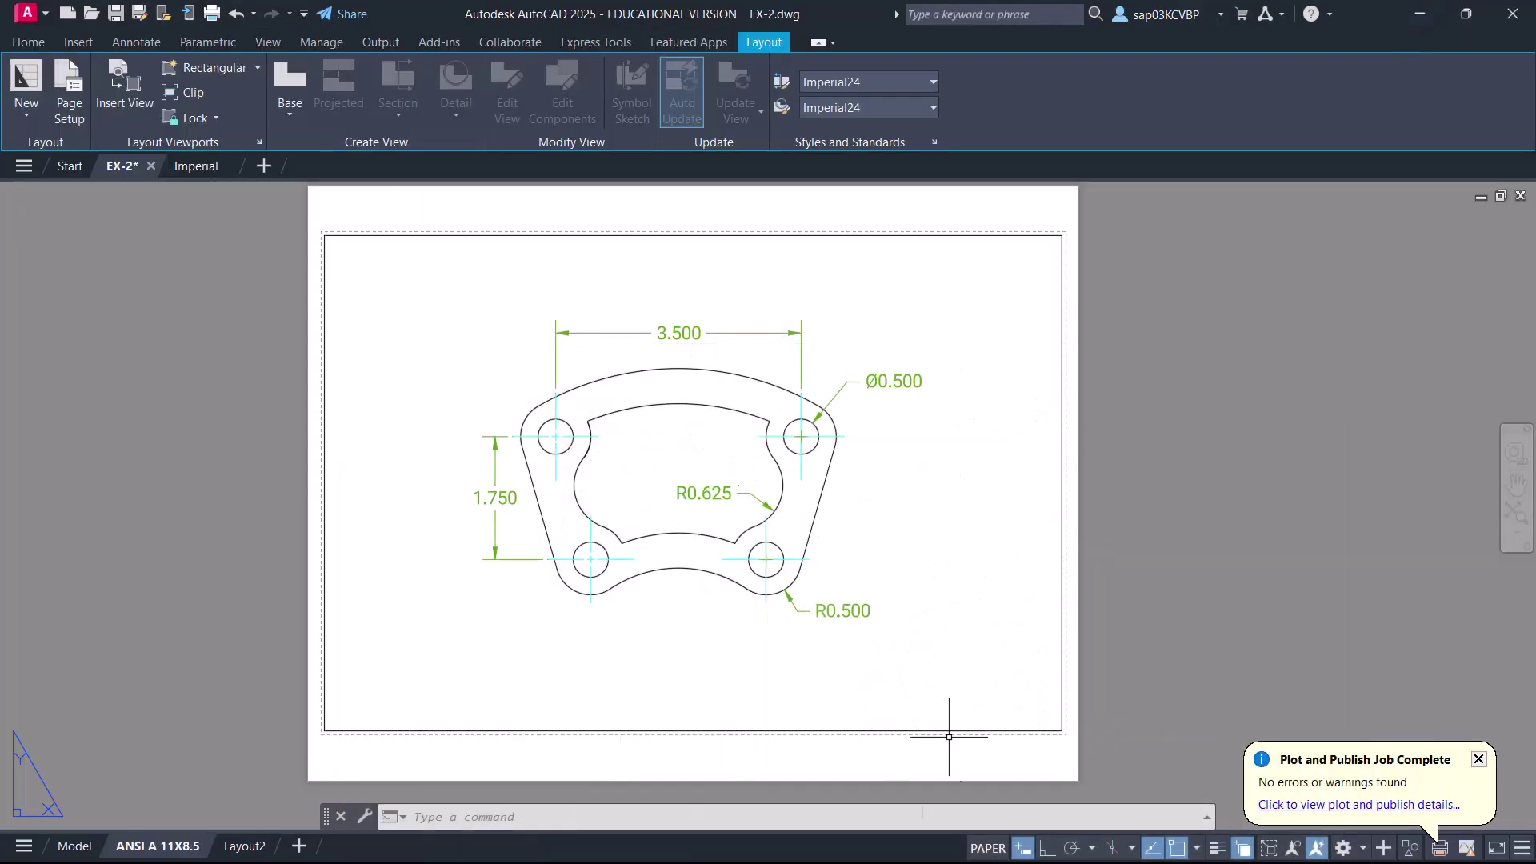
# - Activate the viewport's model space, set its scale to 2:1, recentre the part, and return to paper space
pyautogui.doubleClick(936, 634)
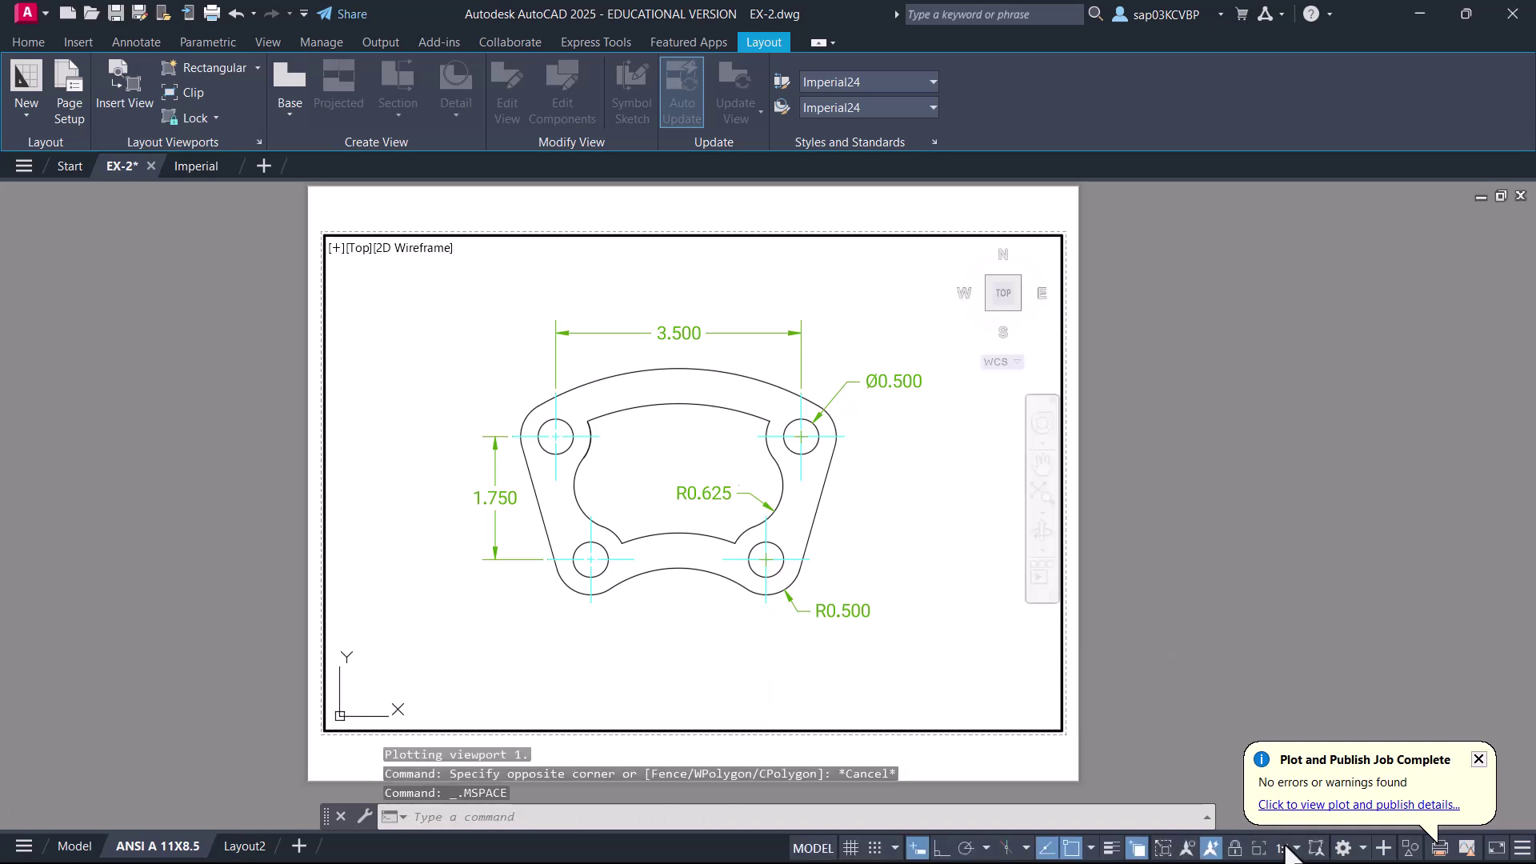
pyautogui.click(1290, 850)
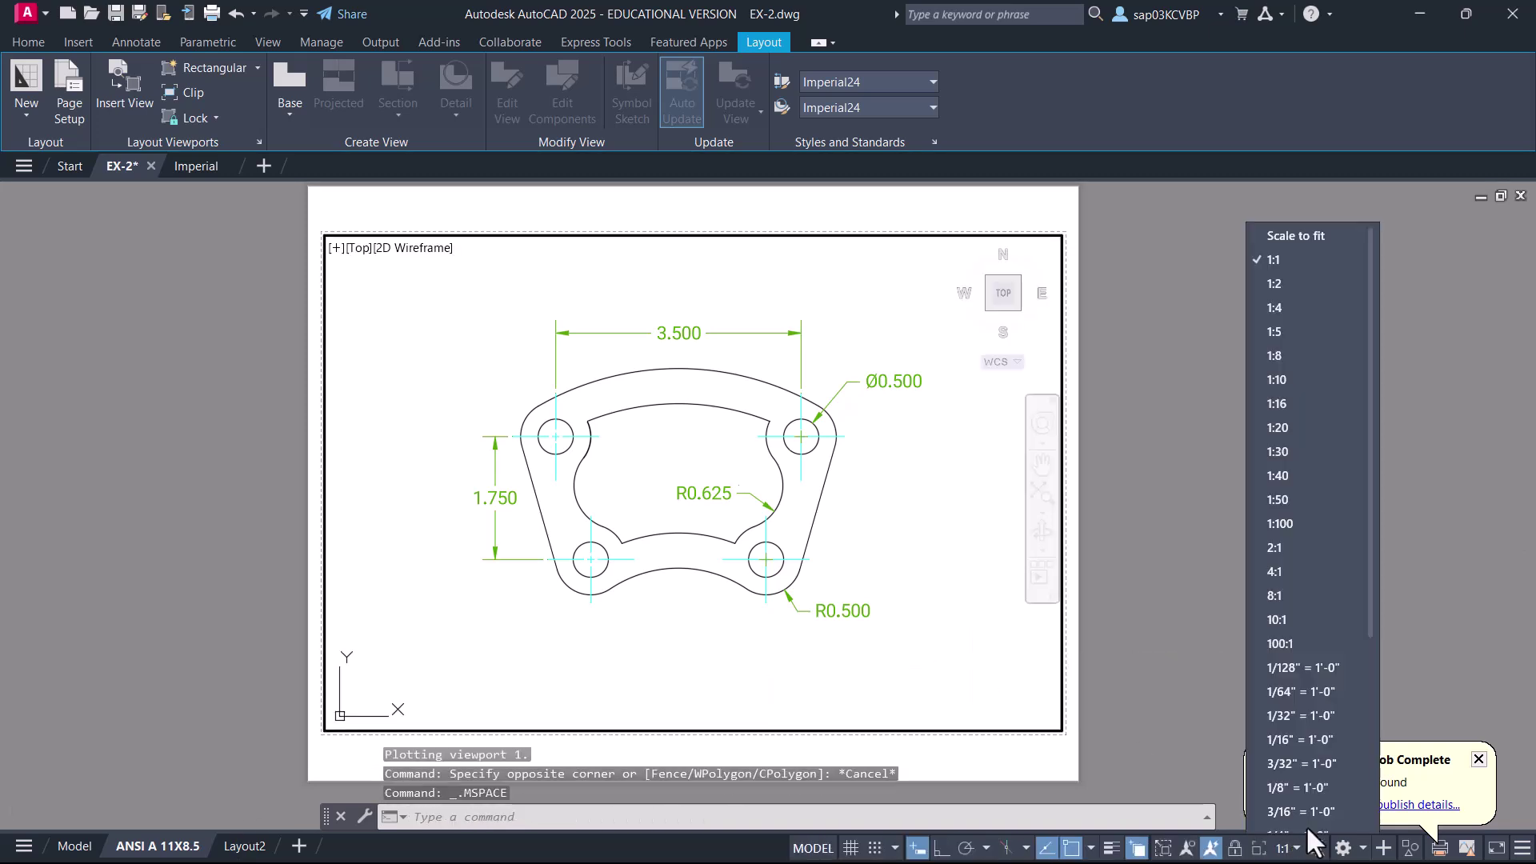
pyautogui.click(1294, 548)
pyautogui.moveTo(886, 471)
pyautogui.mouseDown(button='middle')
pyautogui.moveTo(836, 484)
pyautogui.moveTo(881, 439)
pyautogui.moveTo(885, 452)
pyautogui.mouseUp(button='middle')
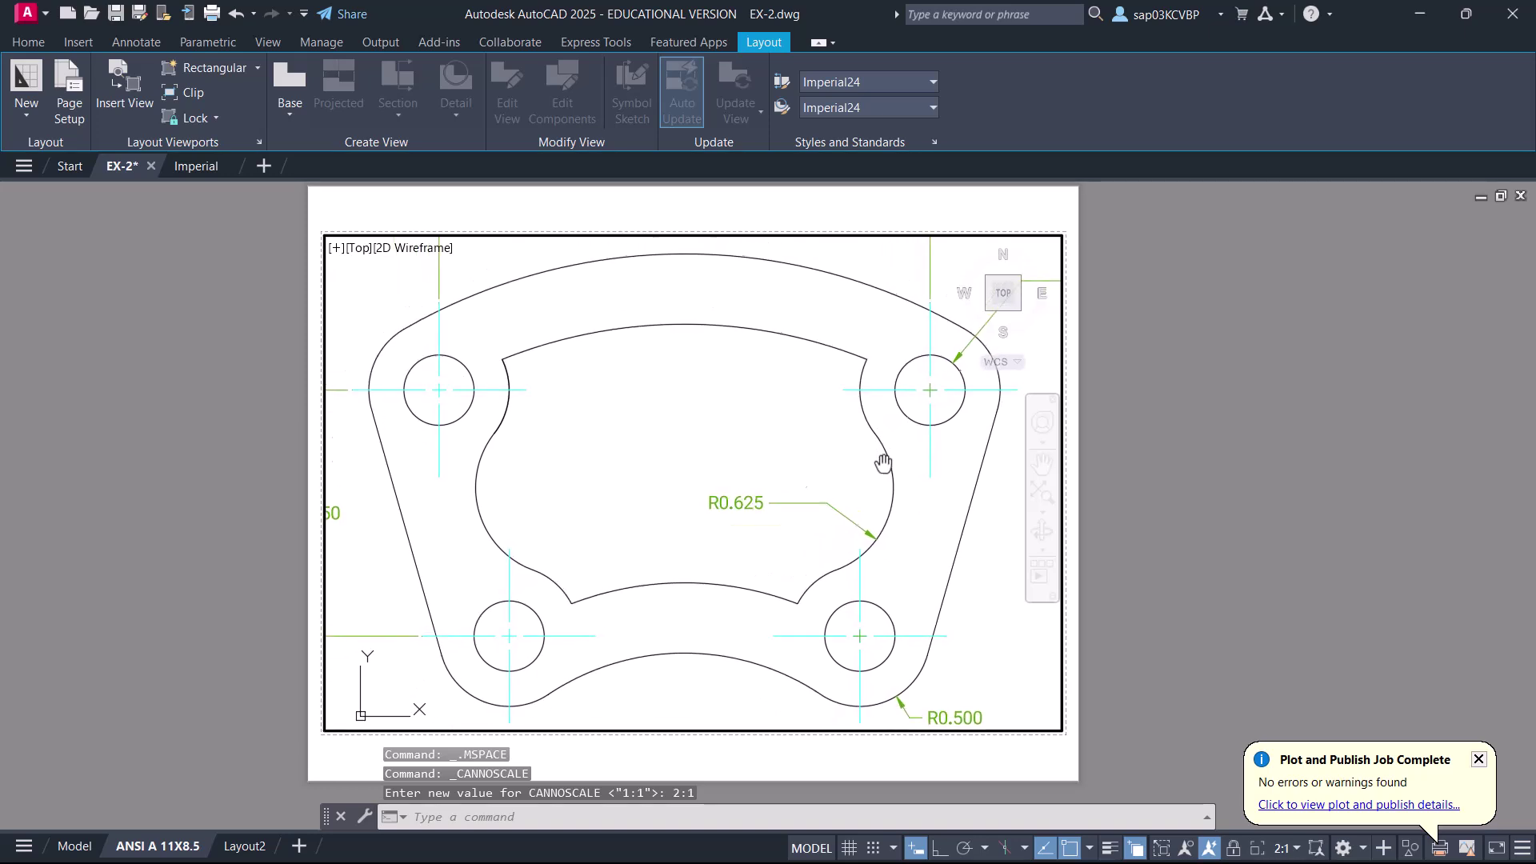
pyautogui.doubleClick(809, 773)
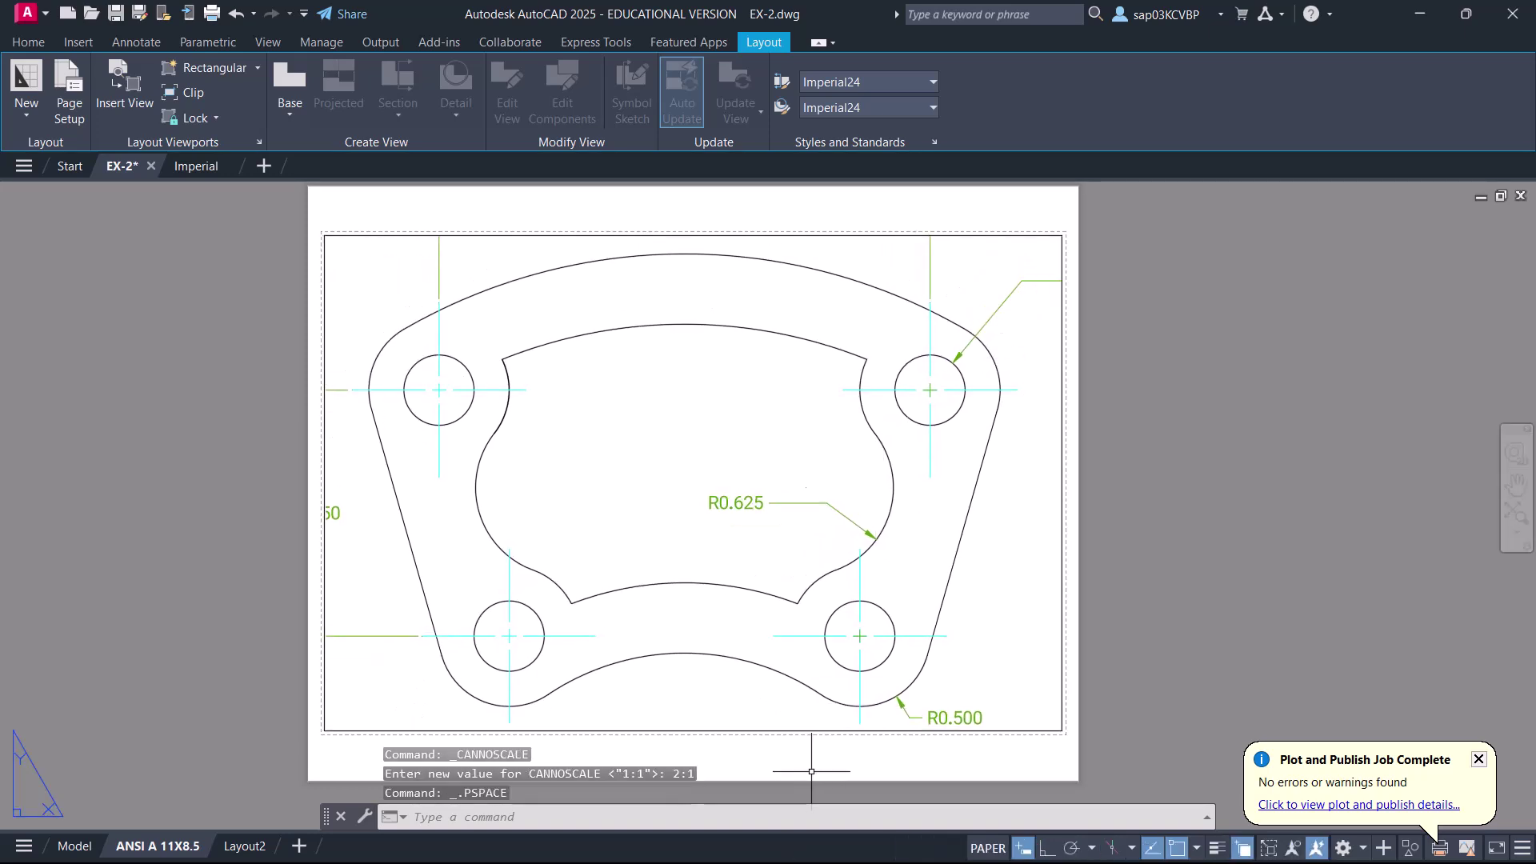
# - Plot the 2:1 layout as a single sheet to PDF at 1:1 plot scale, saving it as EX-2-ANSI A 11X8.52.pdf
pyautogui.hotkey('ctrl', 'p')
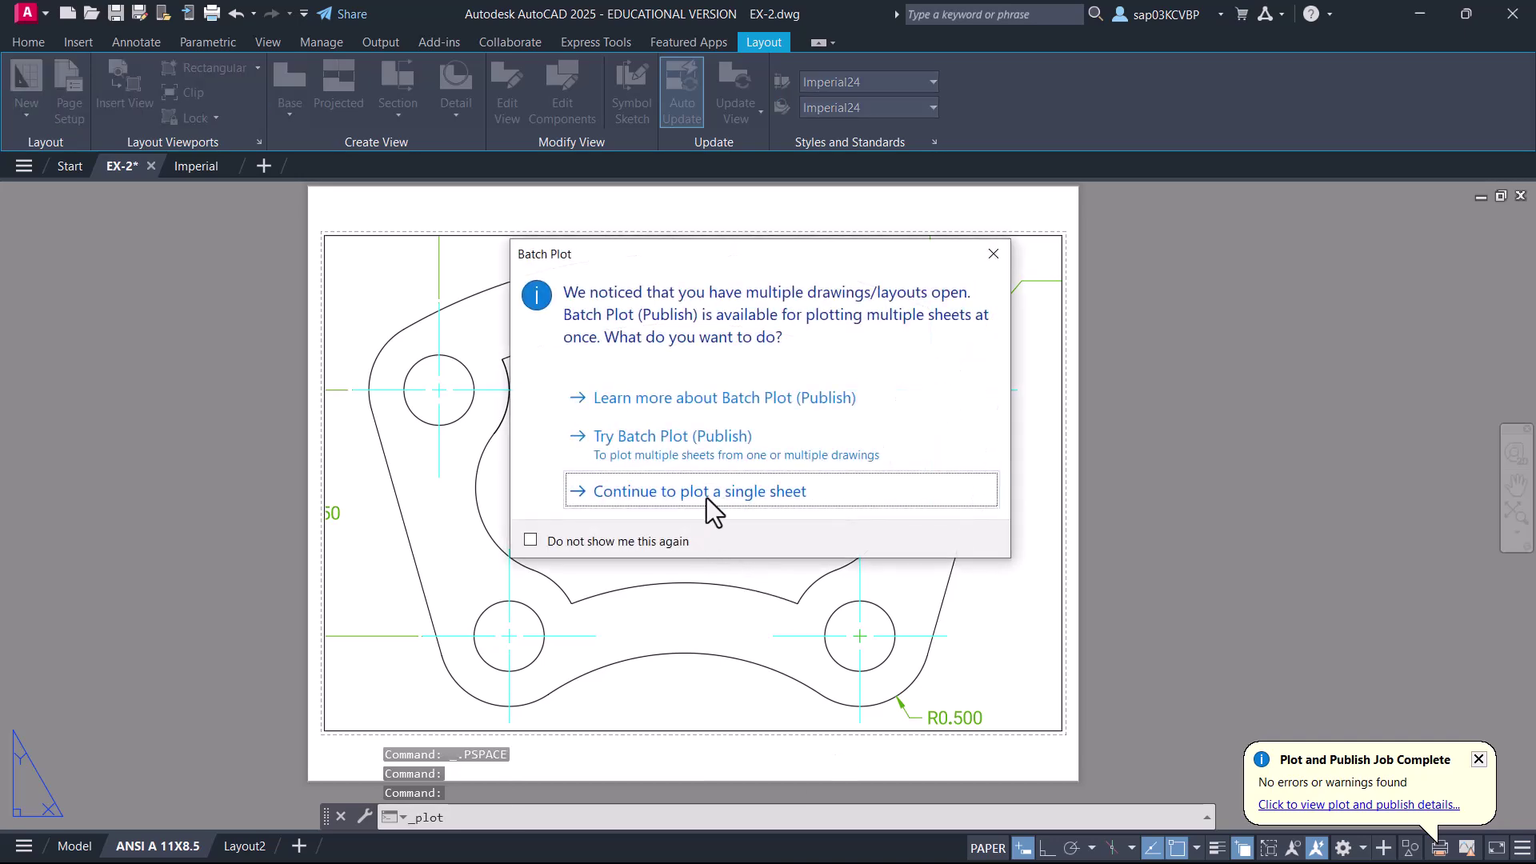
pyautogui.click(708, 496)
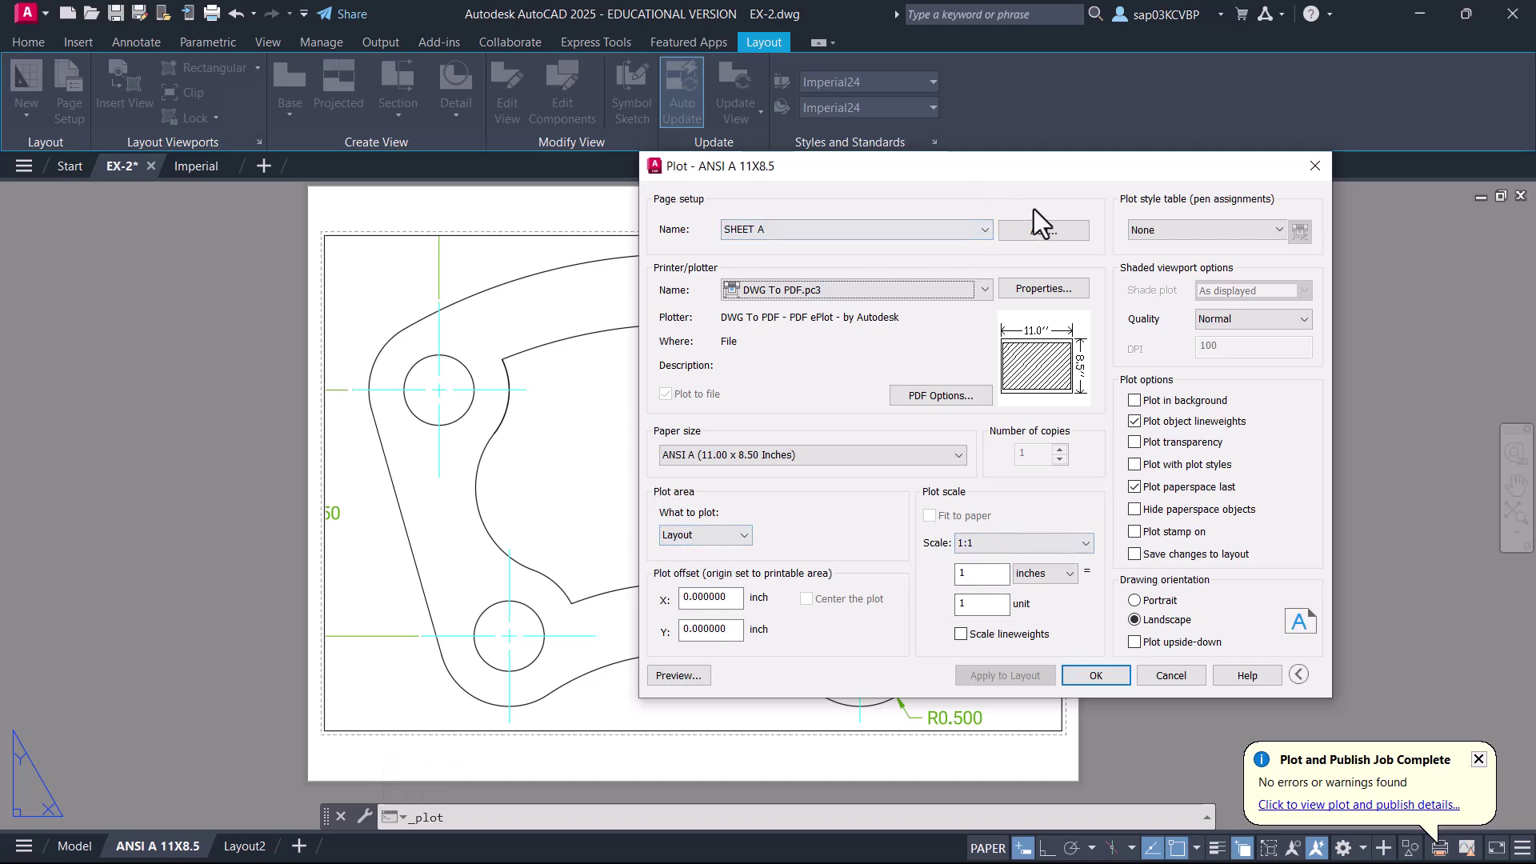
pyautogui.moveTo(1021, 168); pyautogui.dragTo(1203, 208)
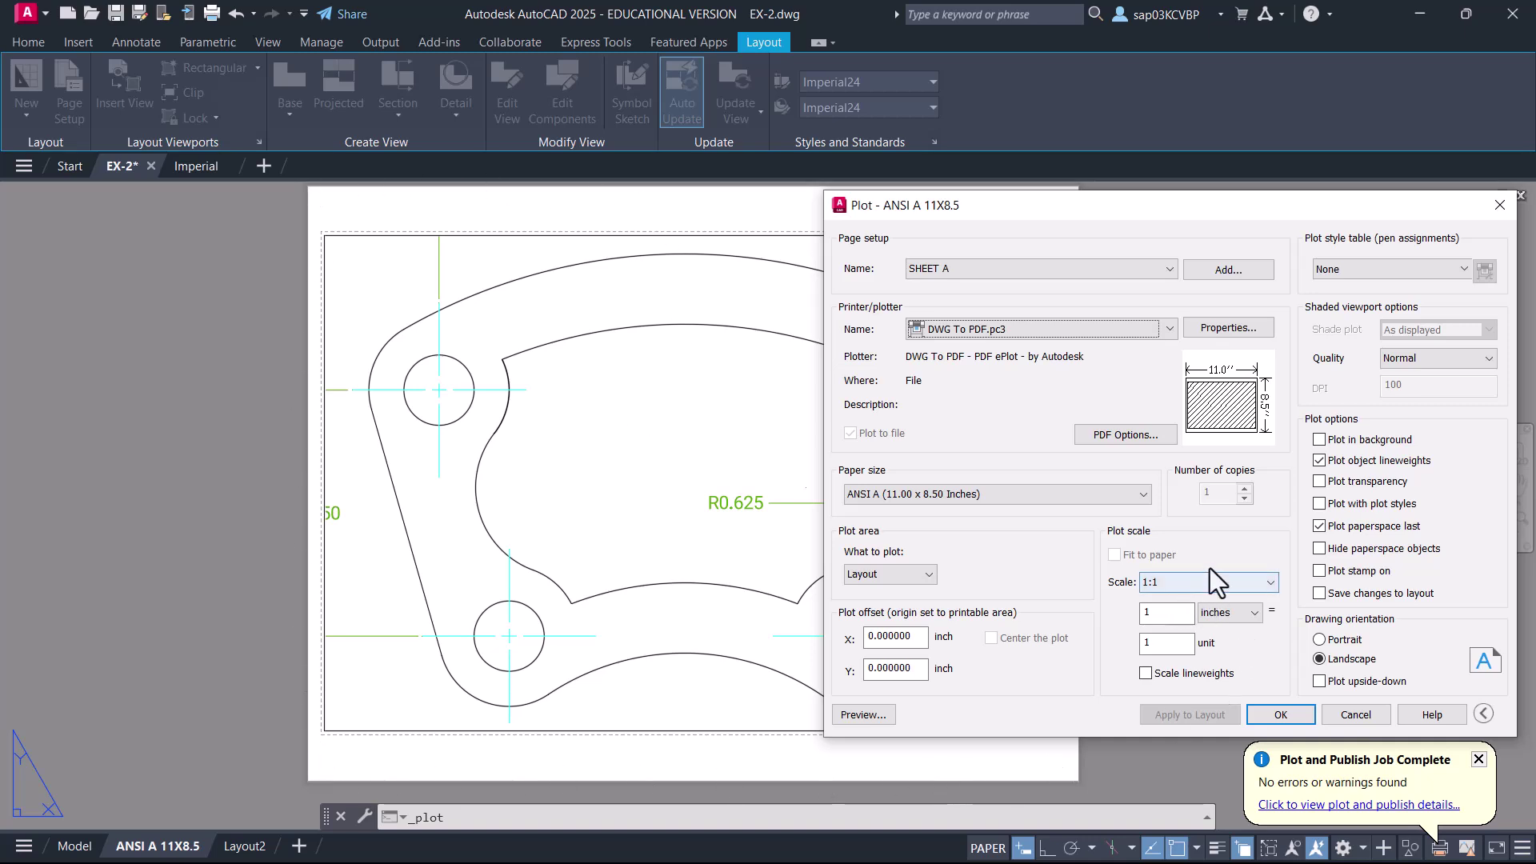
pyautogui.click(1286, 724)
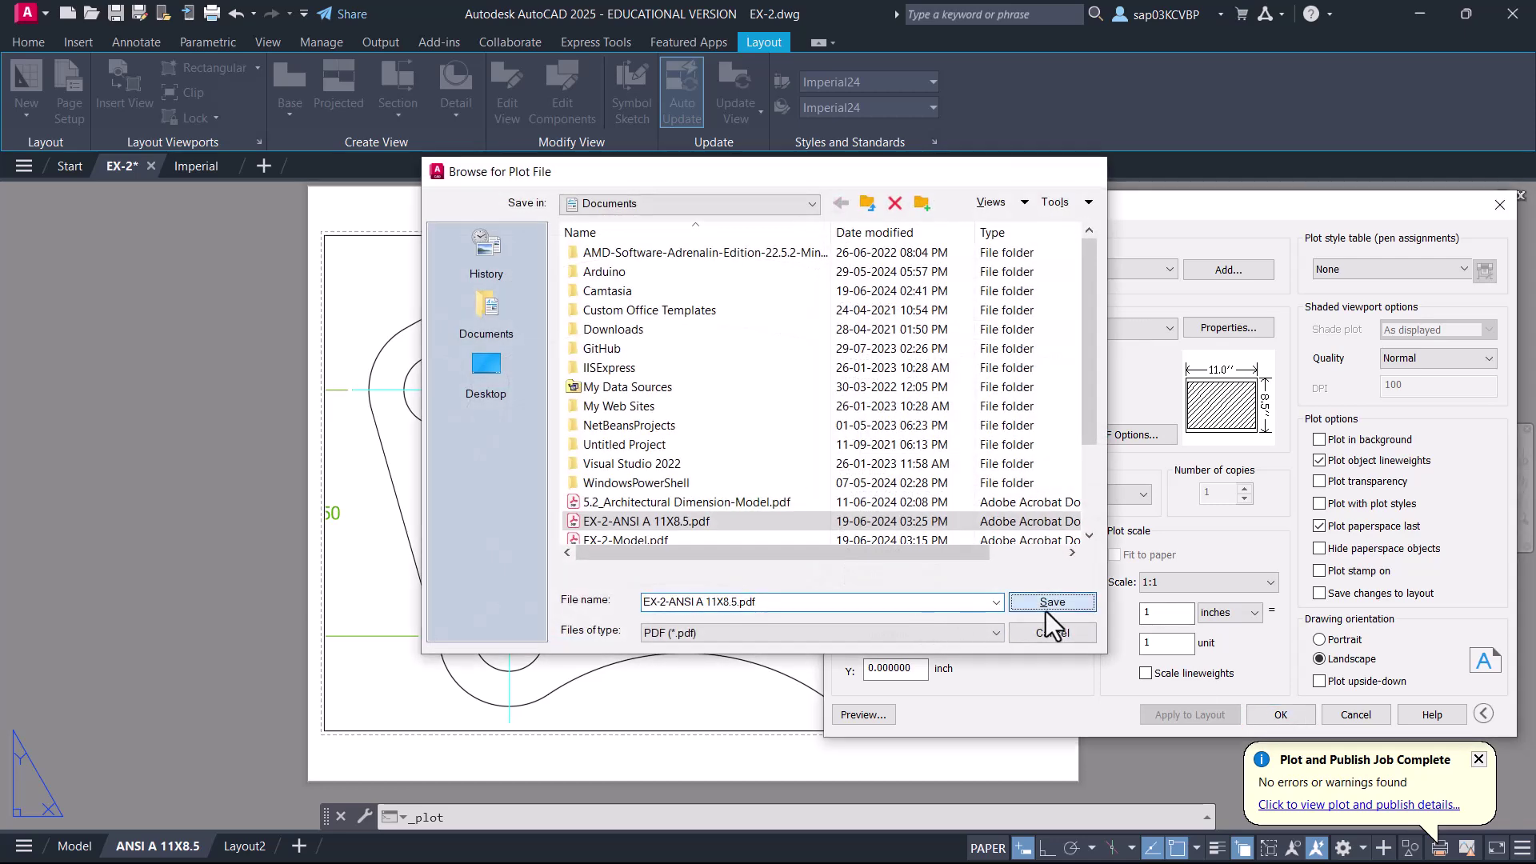
pyautogui.click(1046, 604)
pyautogui.click(1321, 521)
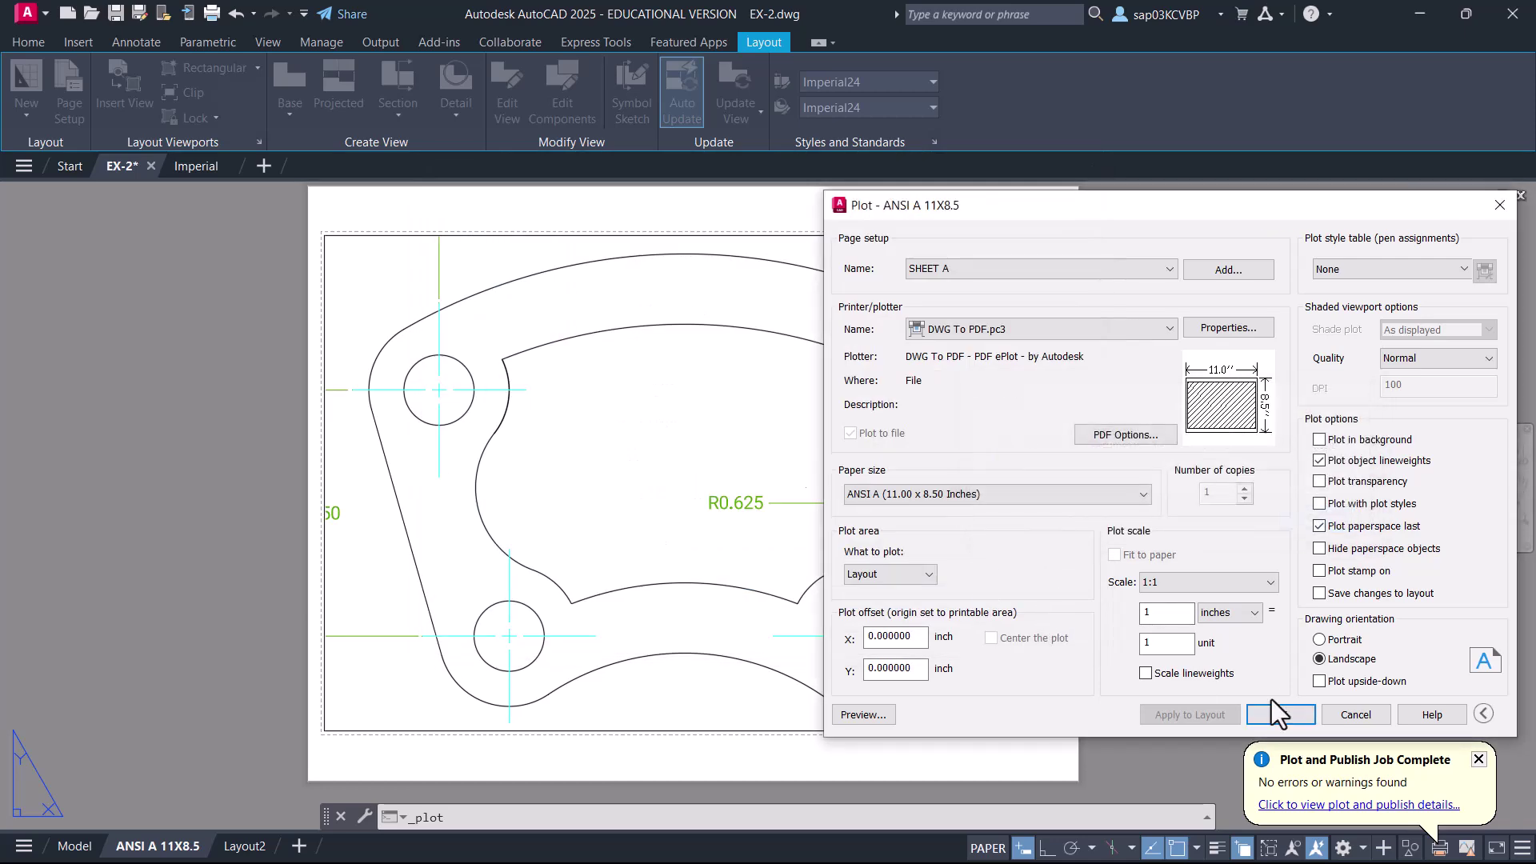
pyautogui.click(1278, 715)
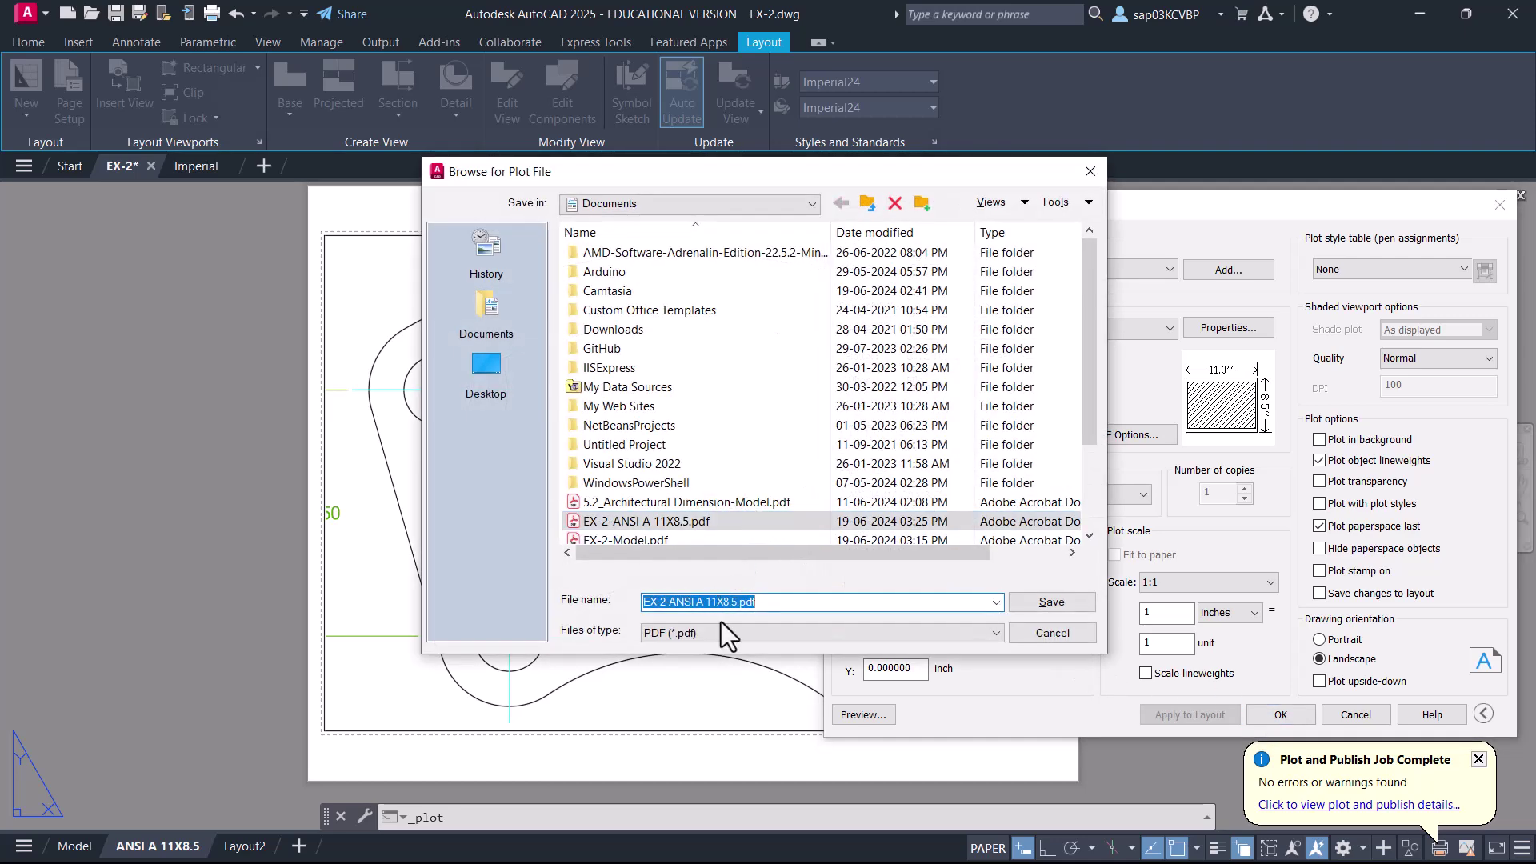
pyautogui.click(732, 601)
pyautogui.click(1049, 603)
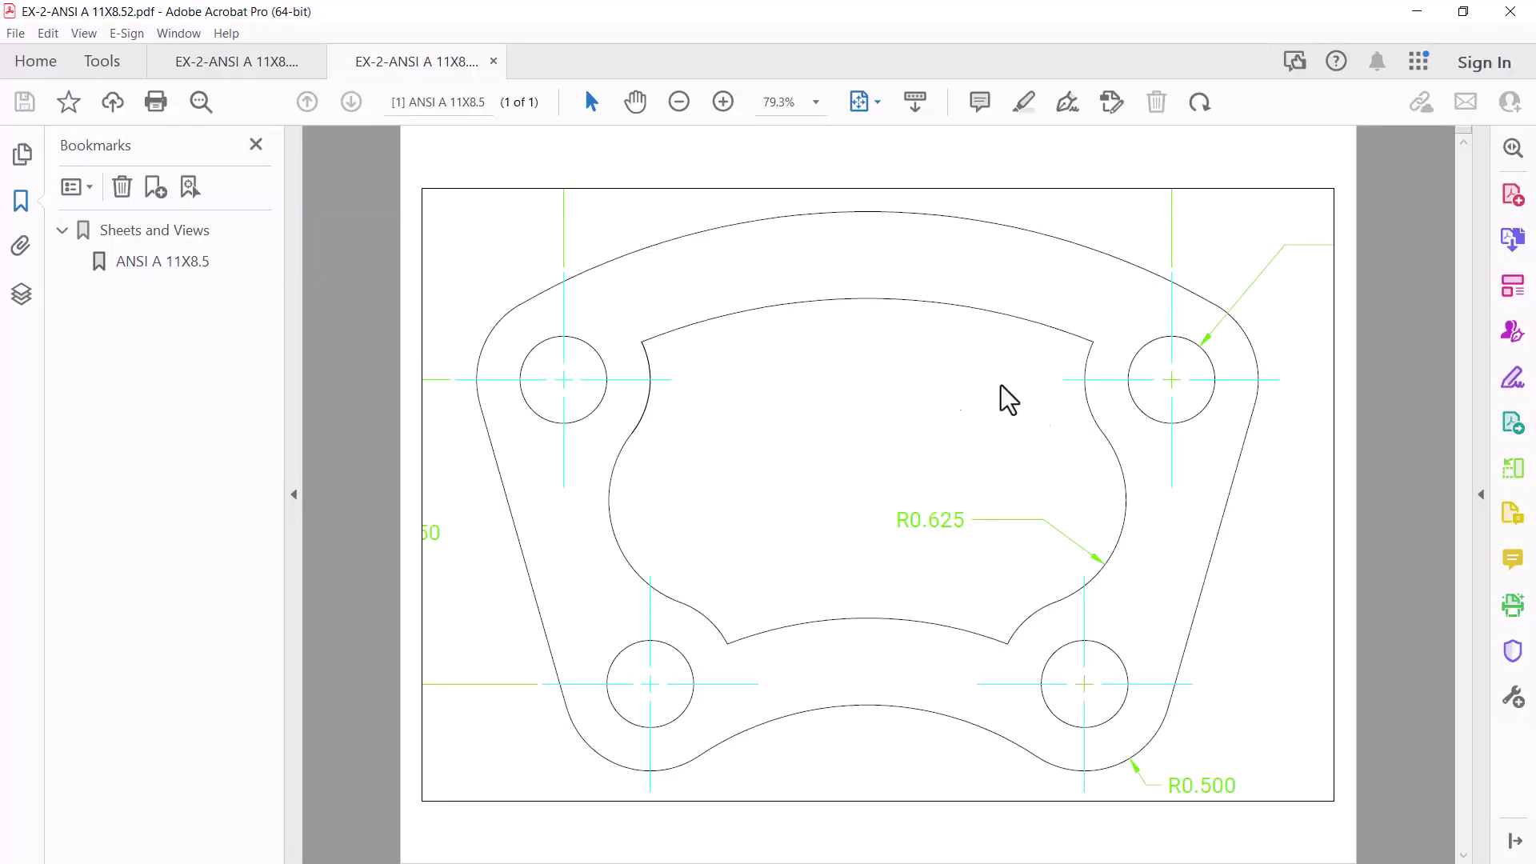
# - Compare the part's size and visible dimensions between the 1:1 and 2:1 viewport-scale PDFs
pyautogui.click(233, 64)
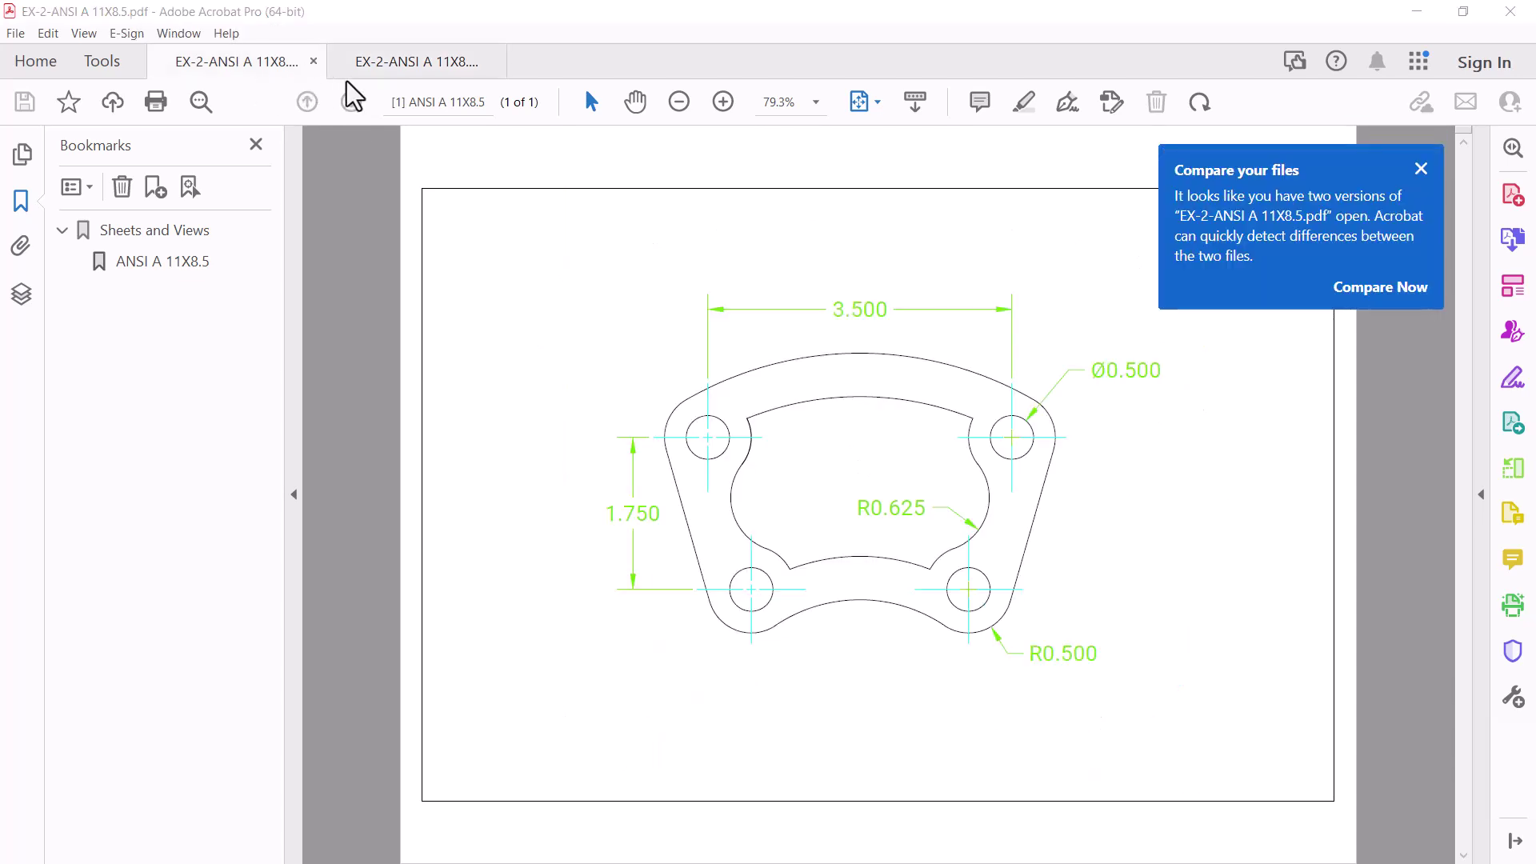
pyautogui.click(413, 61)
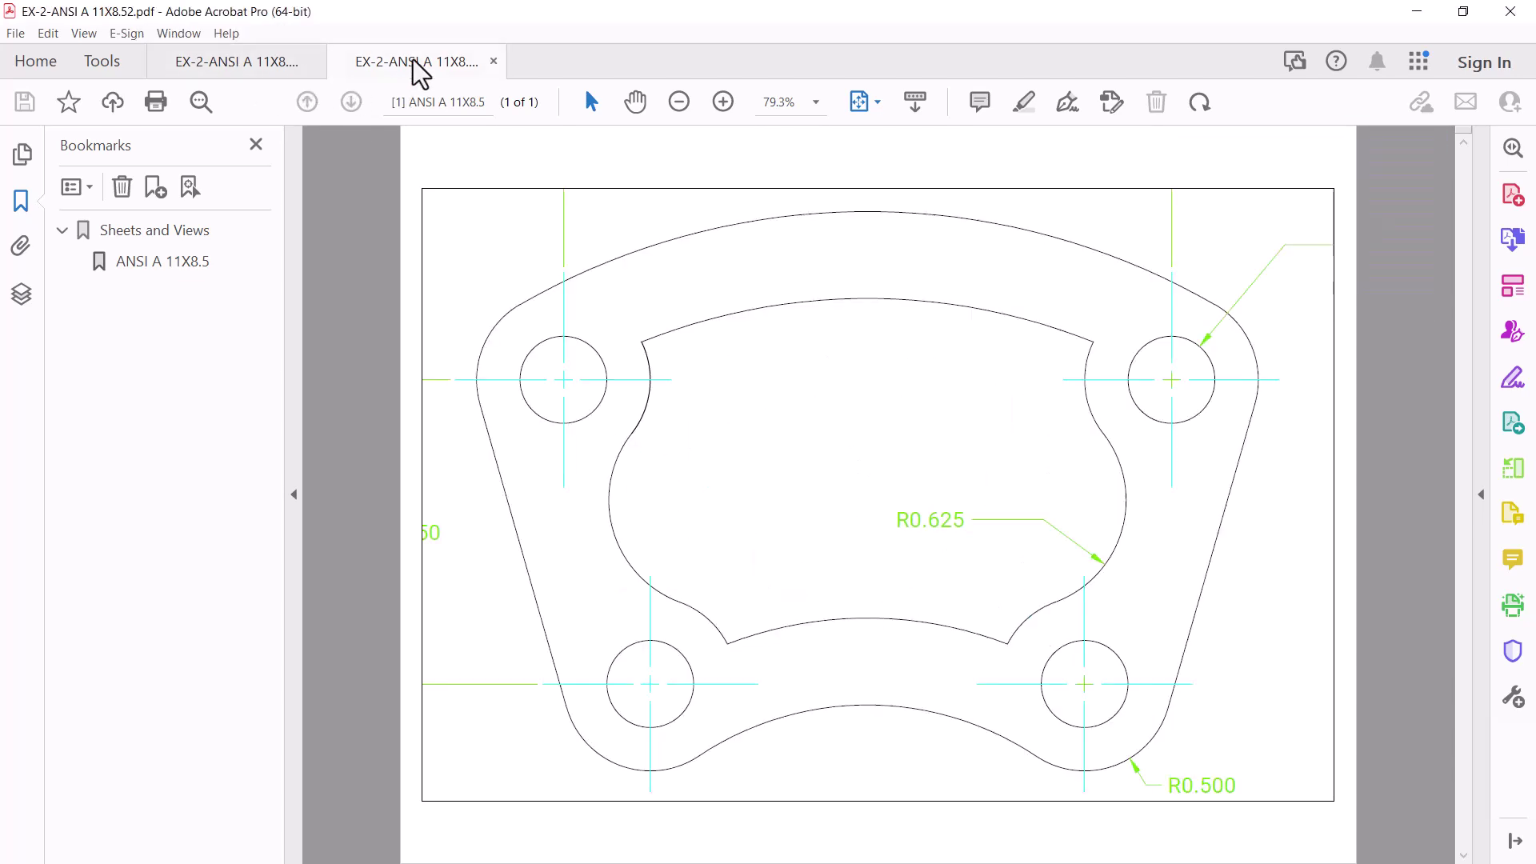
pyautogui.click(266, 62)
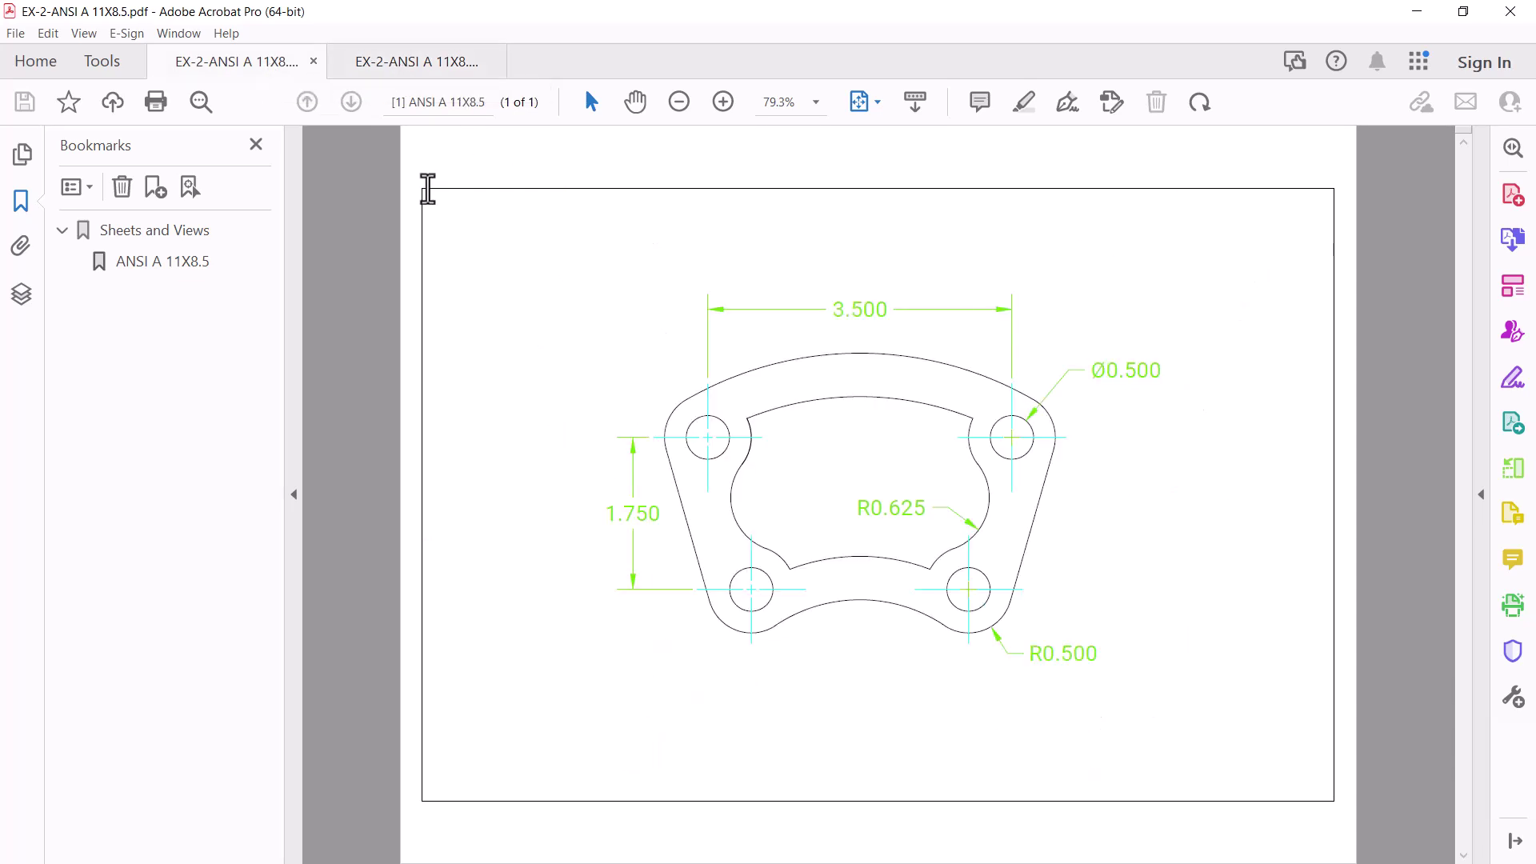
pyautogui.click(369, 62)
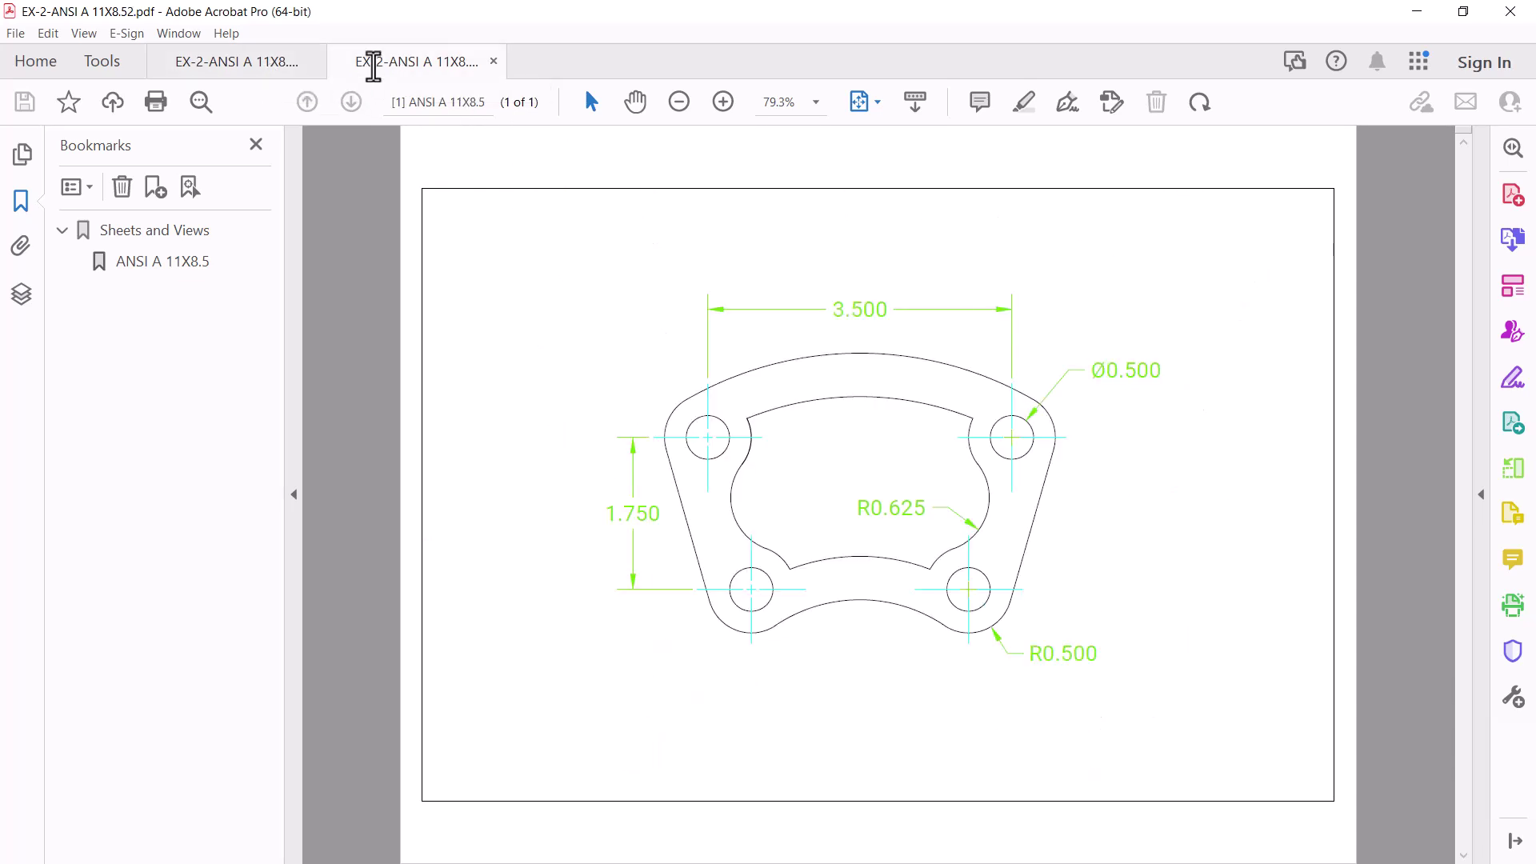
pyautogui.click(357, 64)
pyautogui.click(257, 64)
pyautogui.click(374, 63)
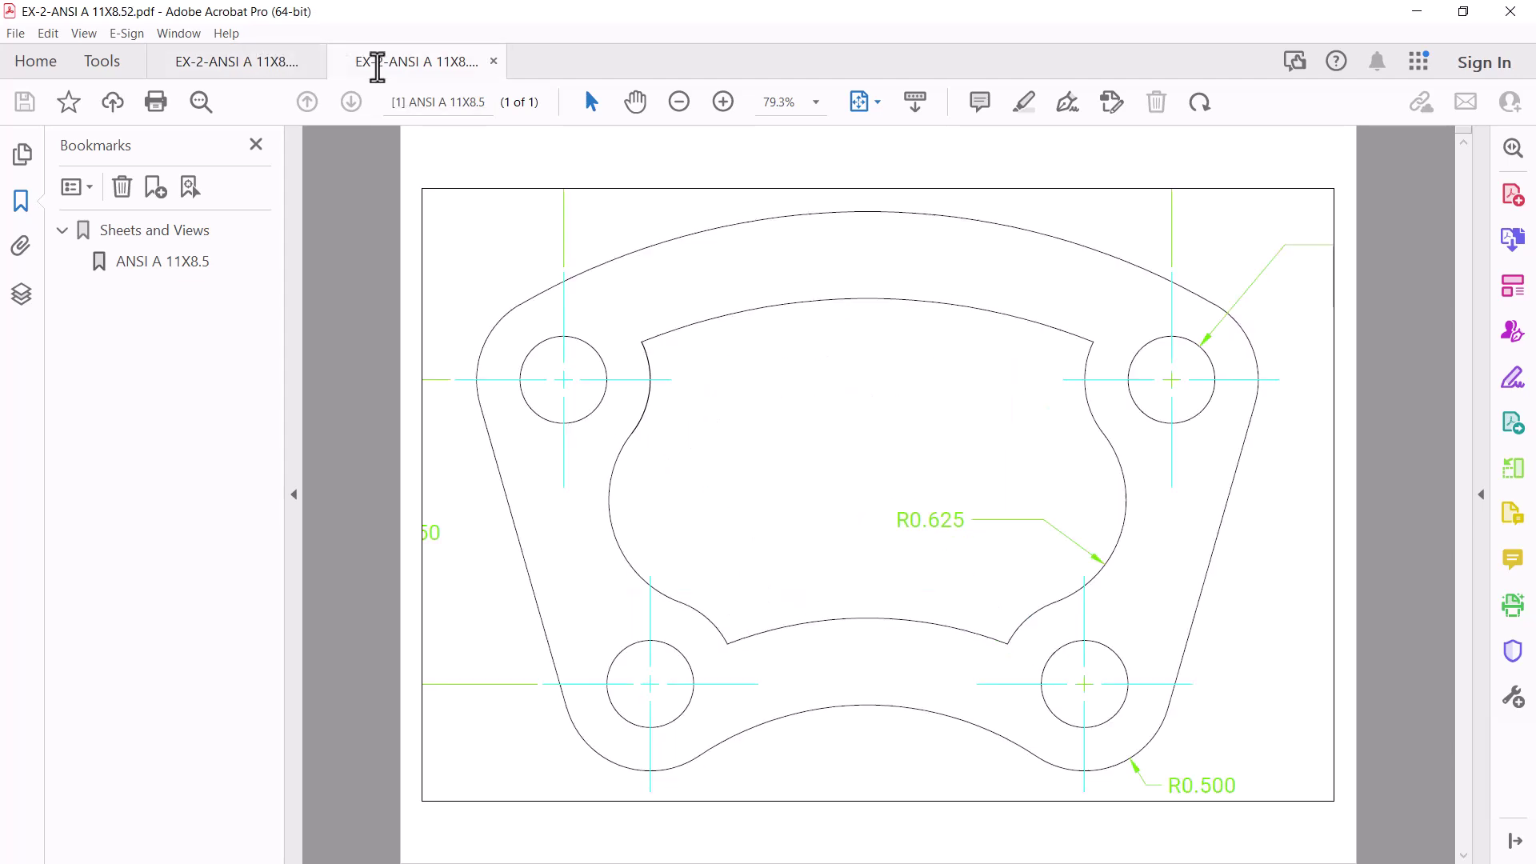
pyautogui.click(268, 64)
pyautogui.click(402, 62)
pyautogui.click(276, 62)
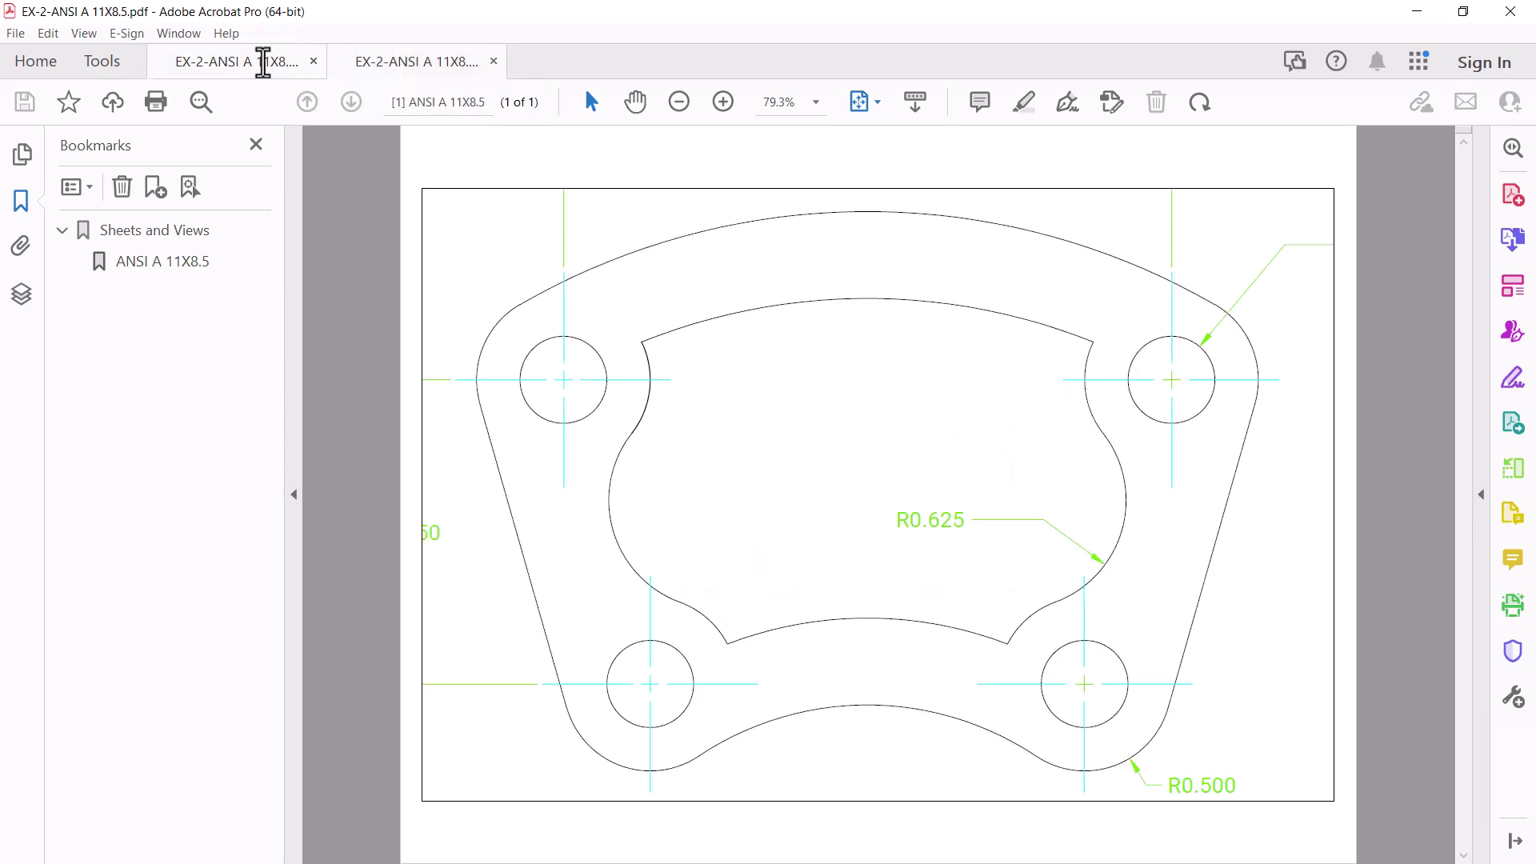
pyautogui.click(398, 62)
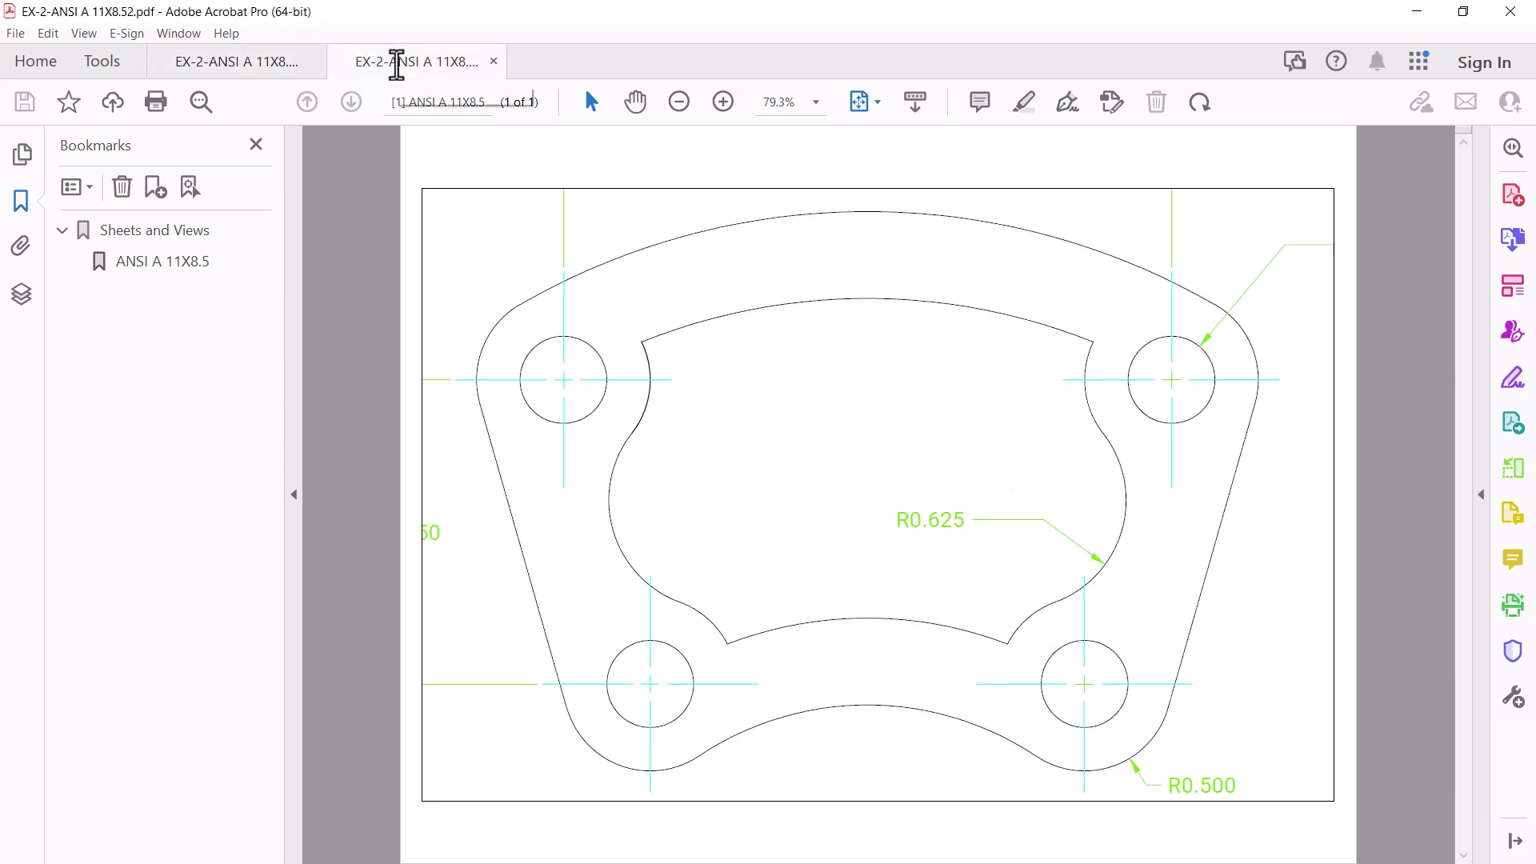
# - Close Acrobat with both PDFs and switch the EX-2 drawing to model space
pyautogui.click(1510, 11)
pyautogui.click(645, 474)
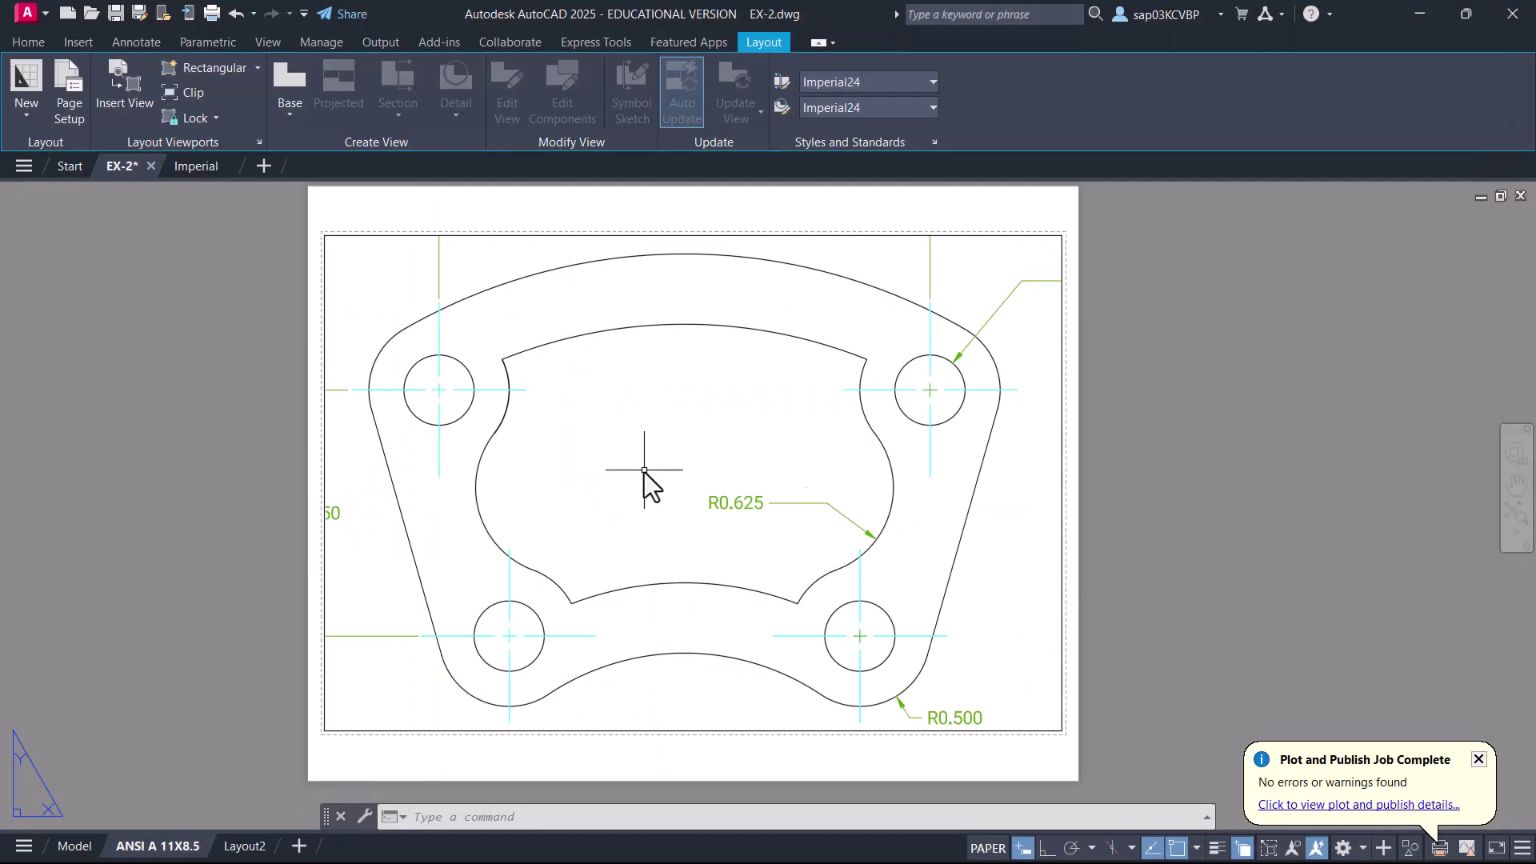
pyautogui.click(73, 846)
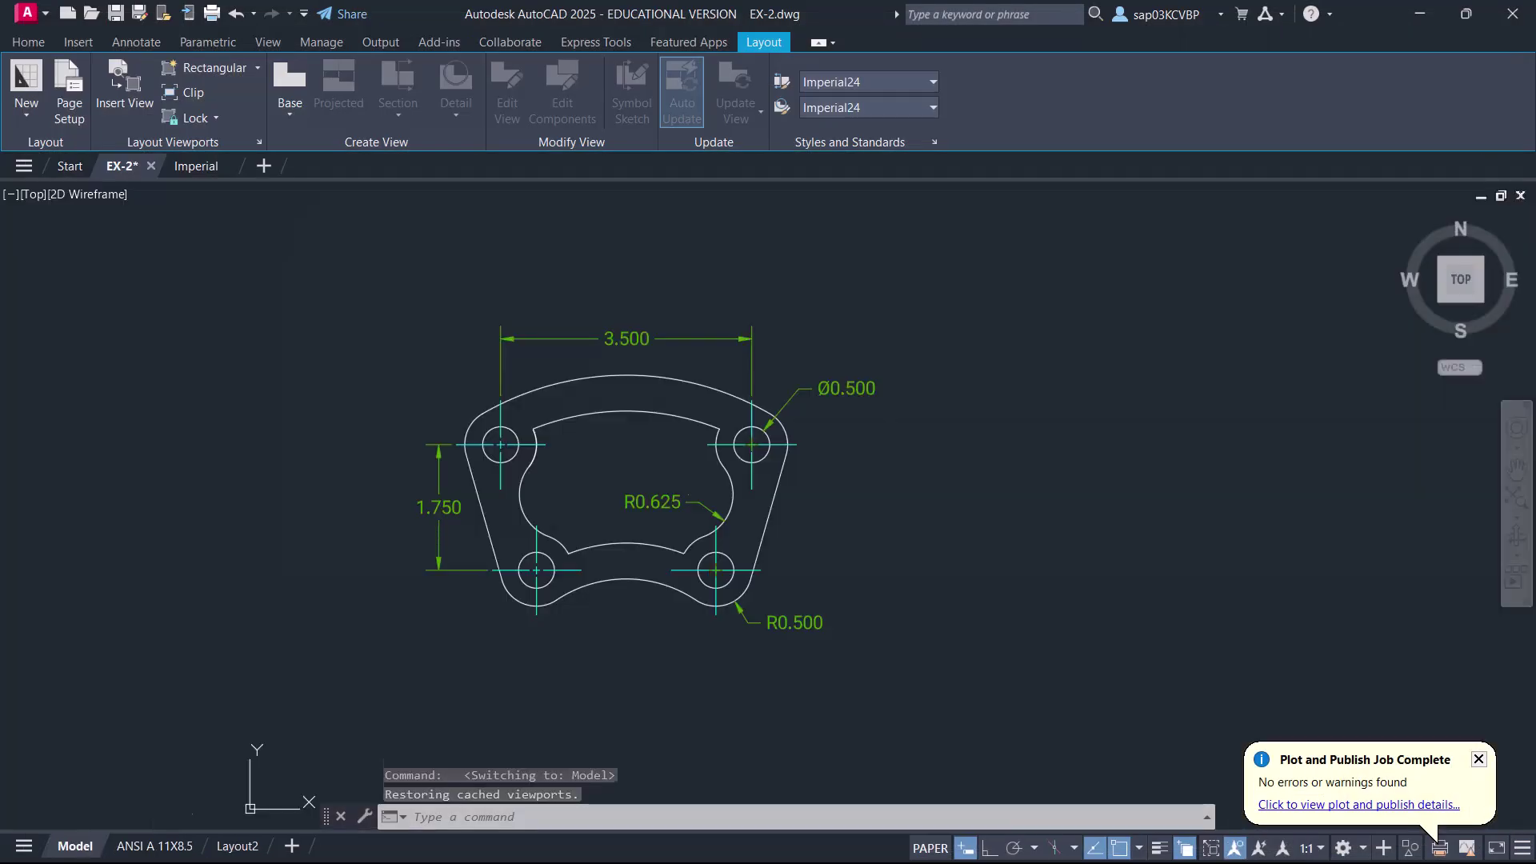